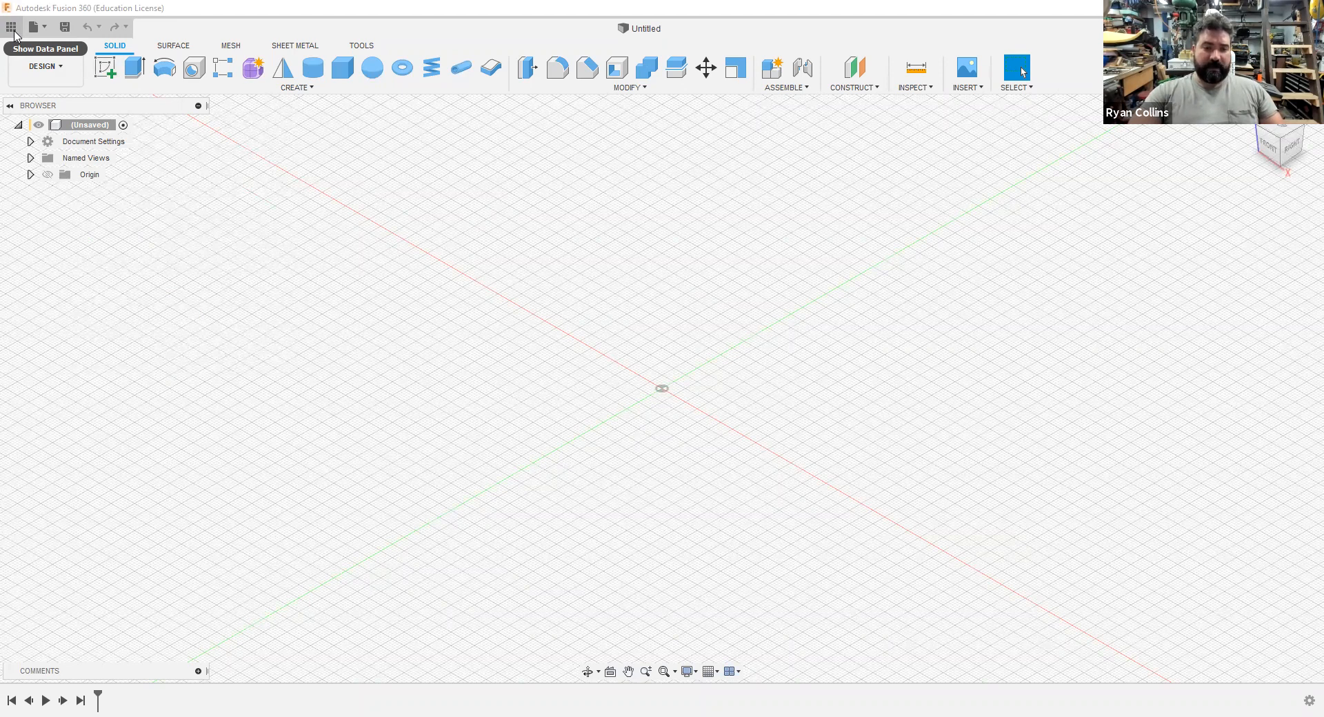
# - Show the data panel, switch to the BSU3DM team, and open the 01 Badge - Lines and Extrude folder in the Fall2021-BSU ART F299 3D Printing project
pyautogui.click(12, 26)
pyautogui.scroll(-4, 110, 135)
pyautogui.click(83, 28)
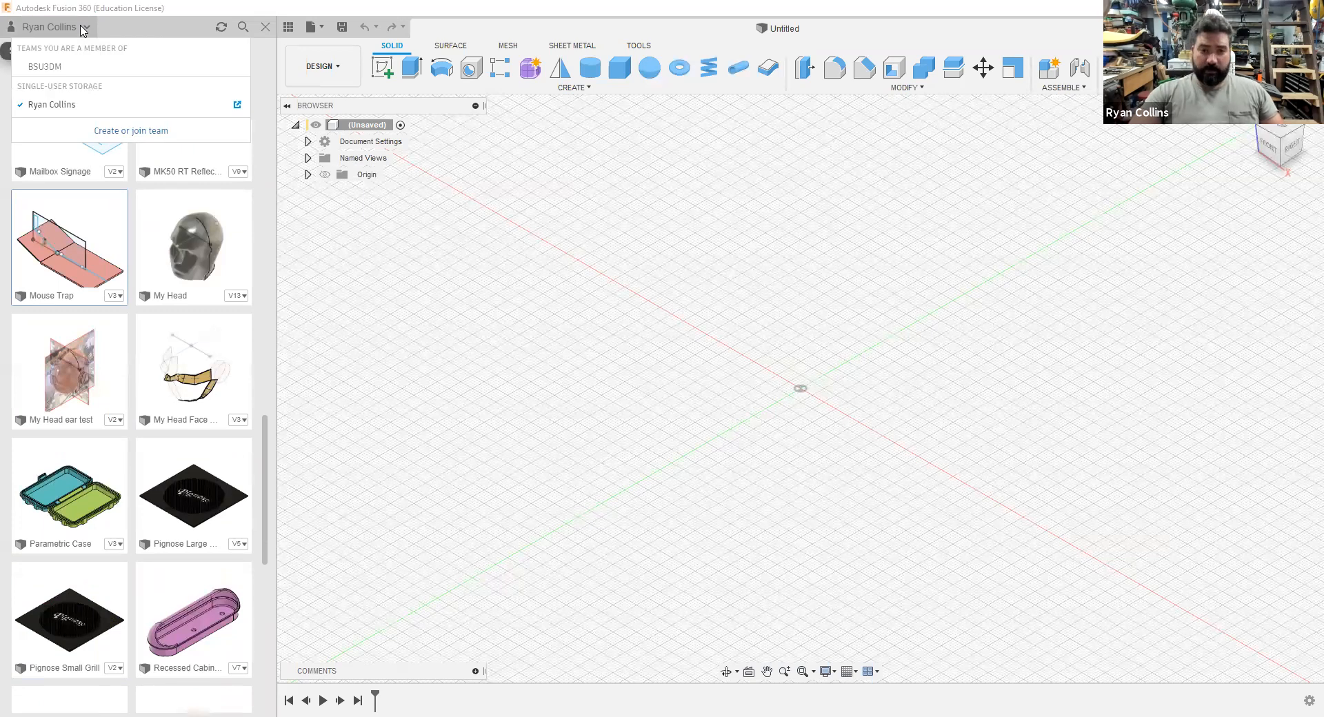
pyautogui.click(67, 70)
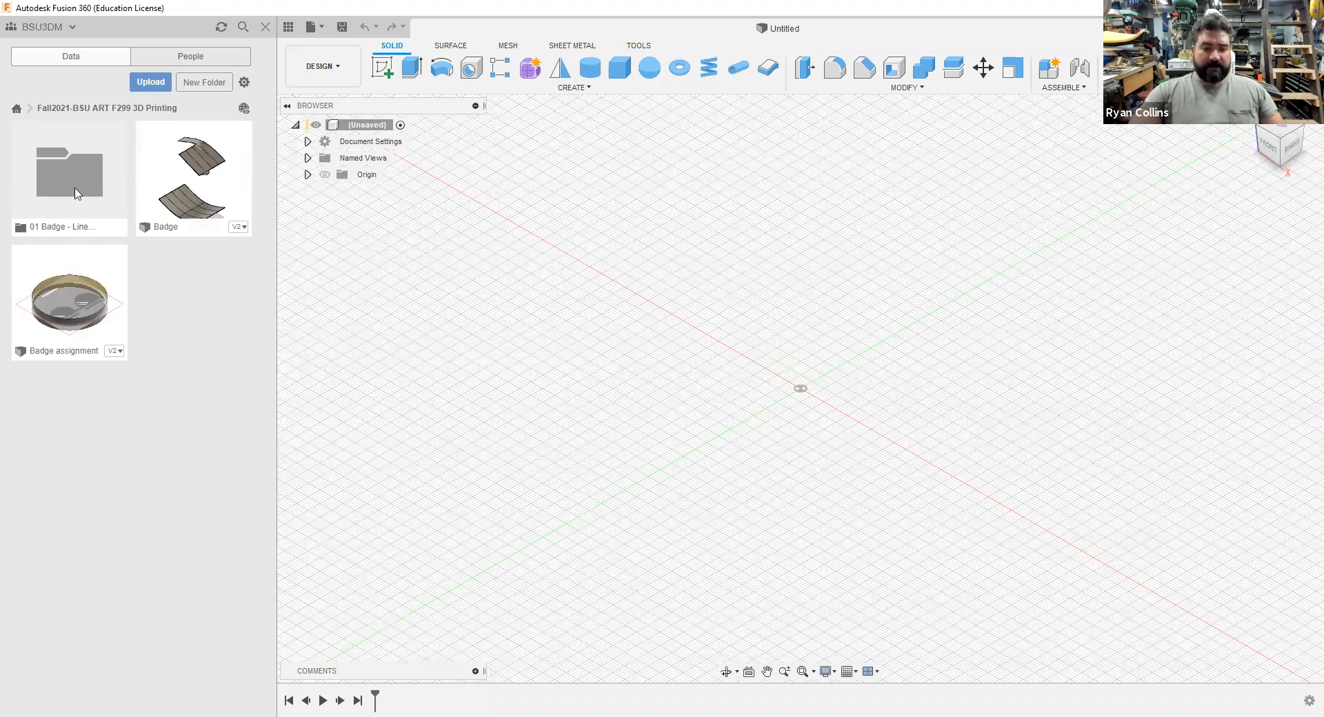
pyautogui.doubleClick(75, 188)
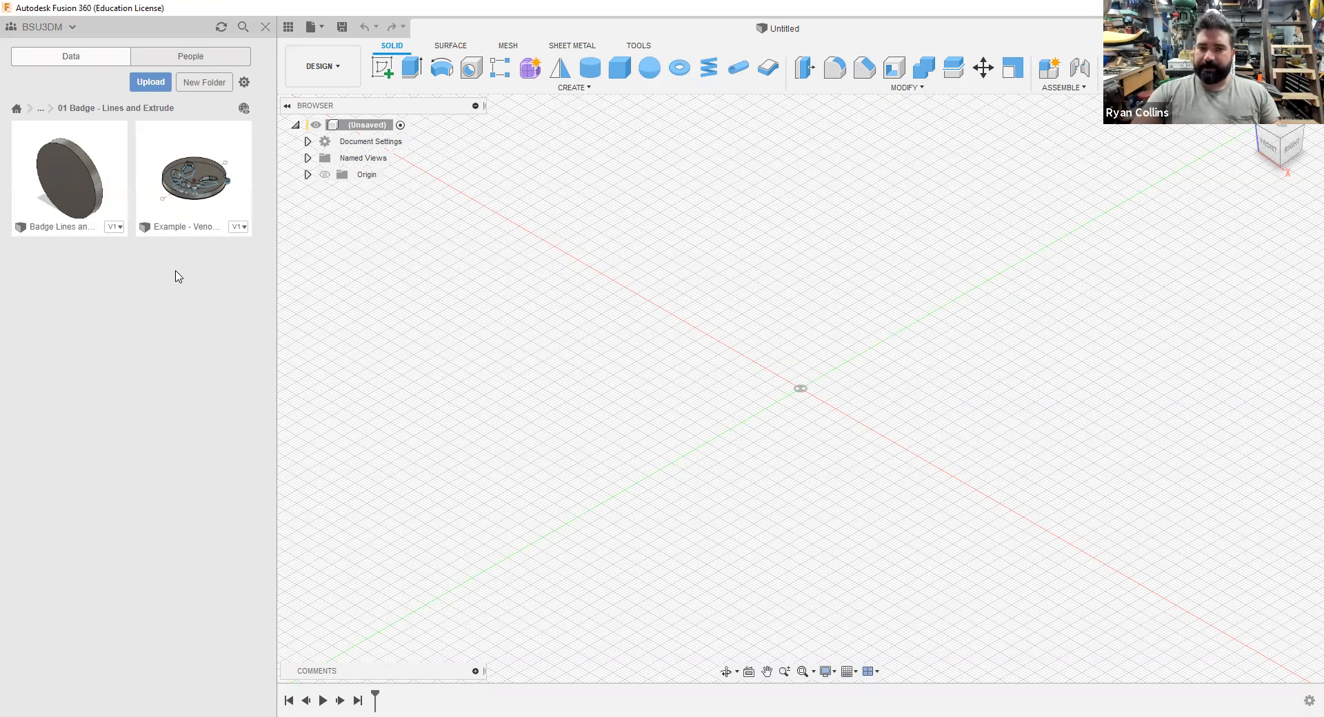
# - Switch the data panel back to the personal single-user storage and close the panel
pyautogui.click(62, 31)
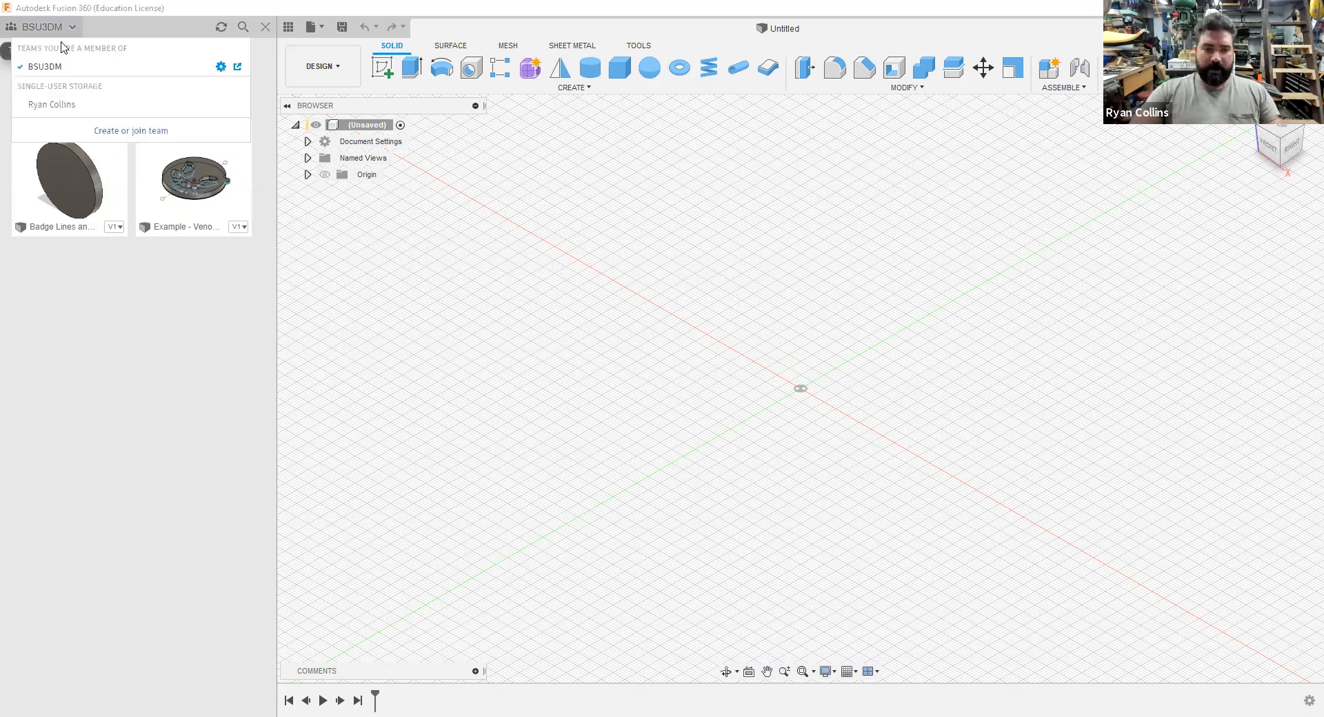
pyautogui.click(58, 106)
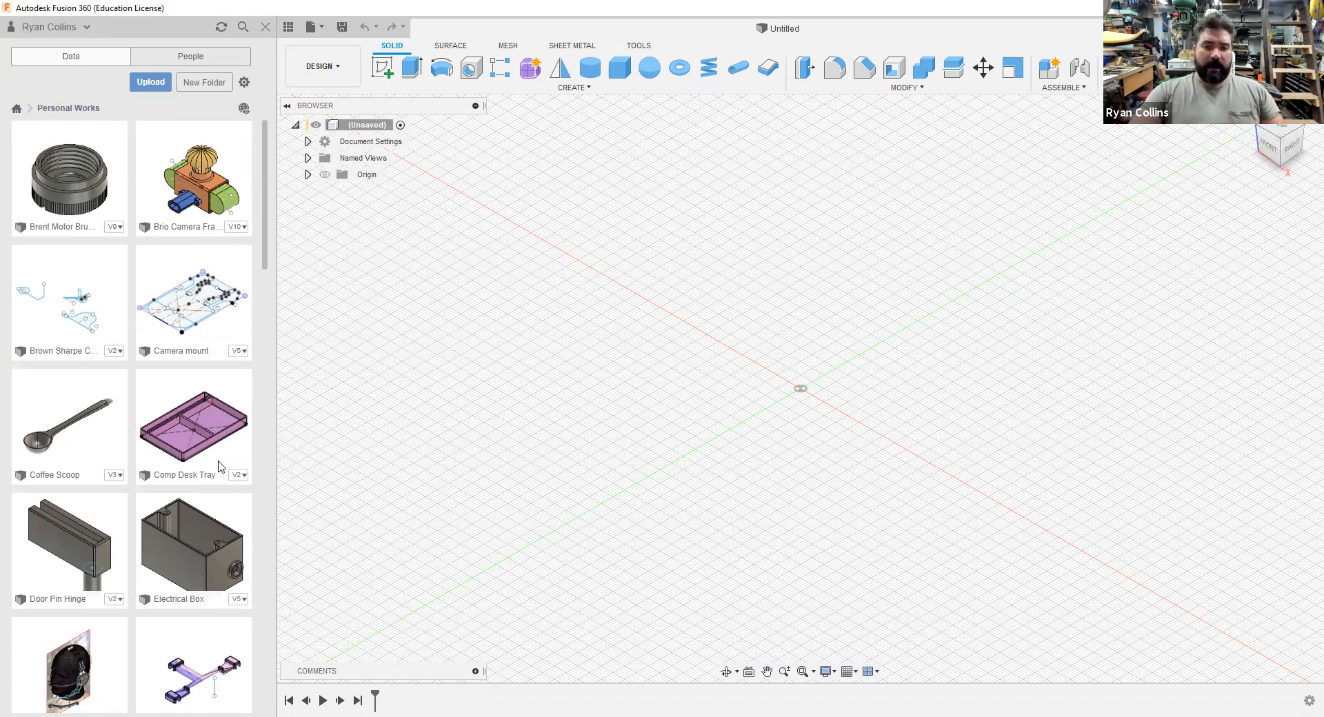
pyautogui.click(268, 28)
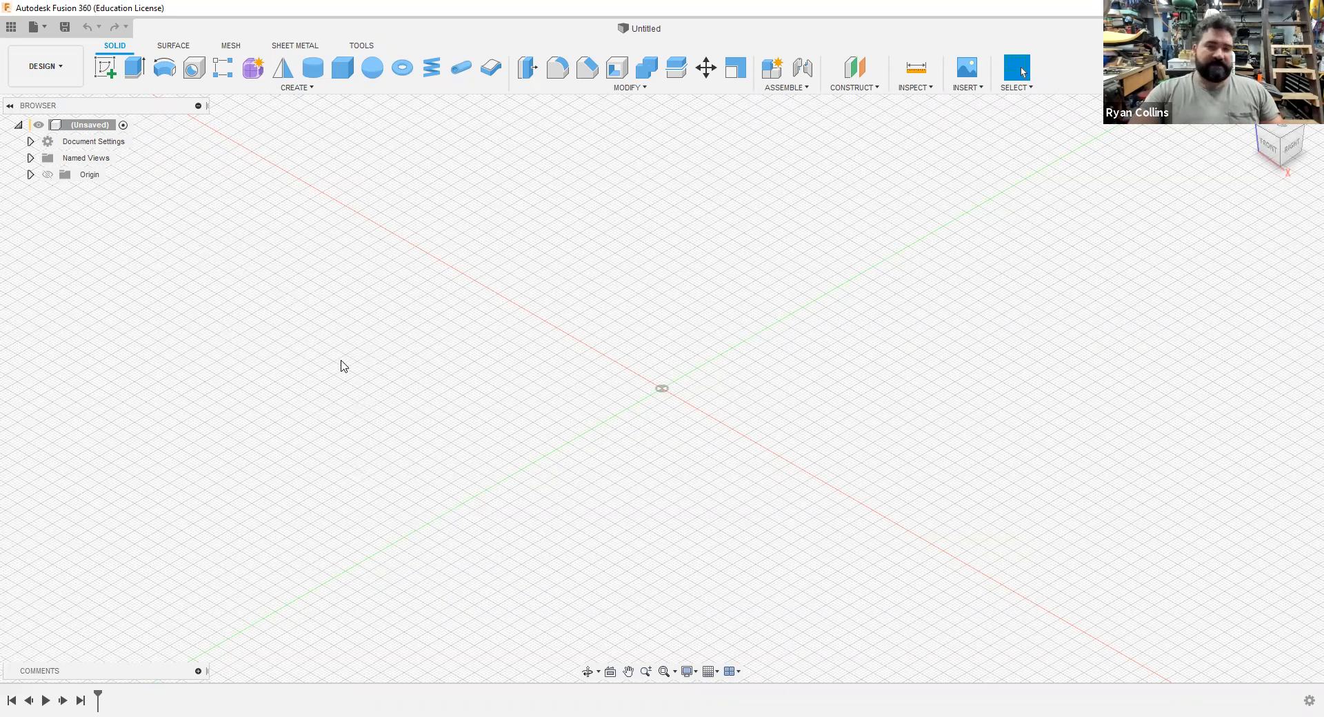
# - Look through the file commands and the Save dialog's name and location options, and leave without saving
pyautogui.click(45, 29)
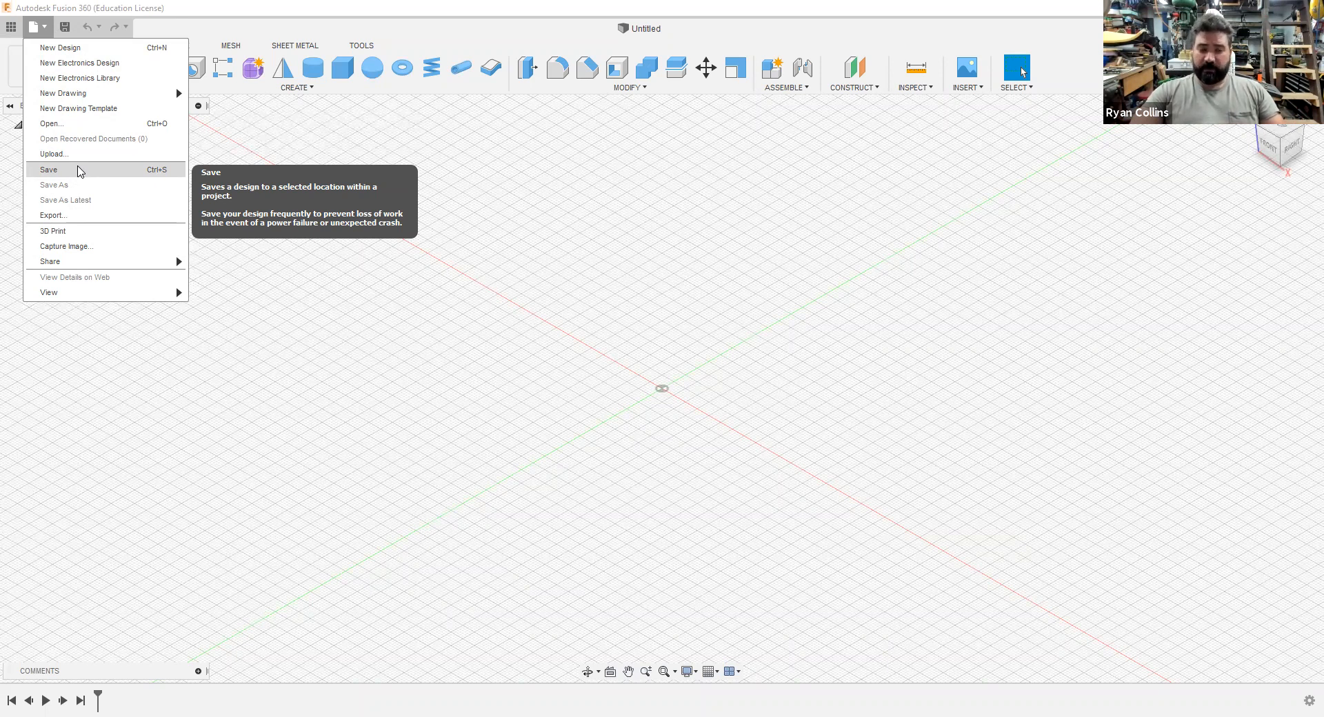
pyautogui.click(61, 36)
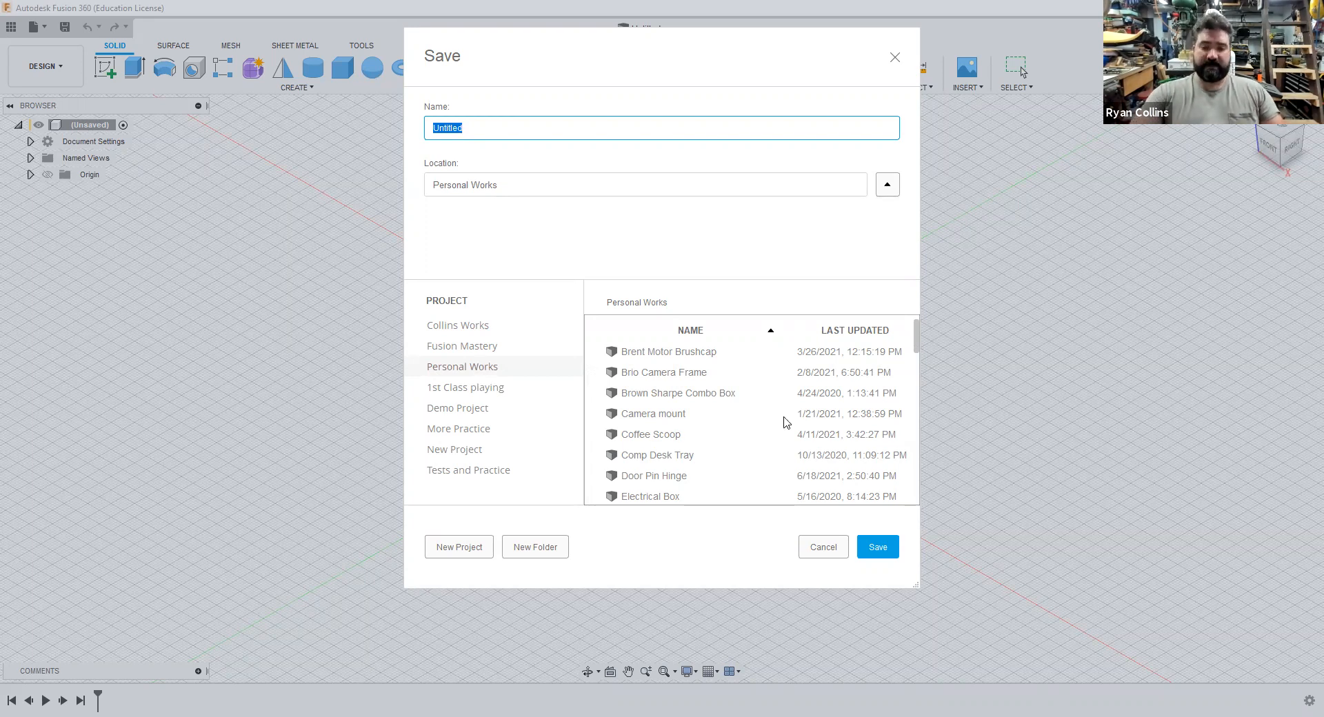
pyautogui.click(809, 546)
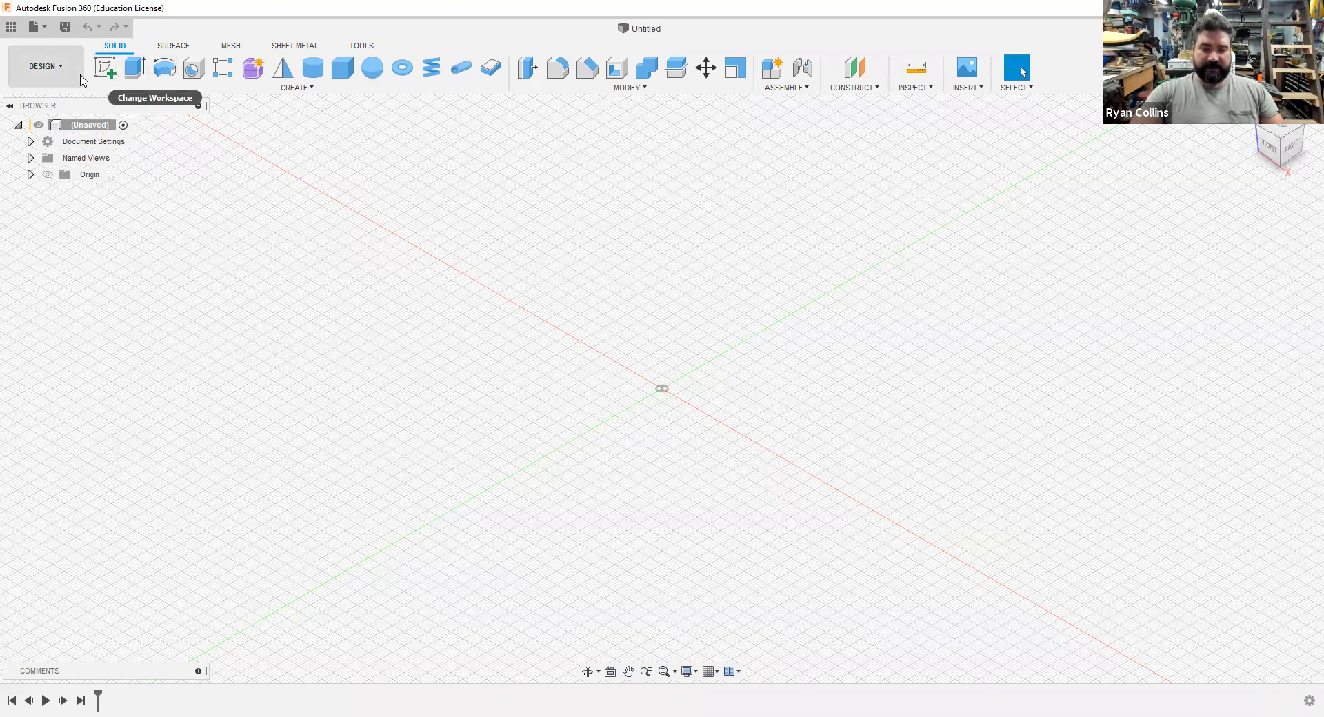
# - Examine the available workspaces, including Generative Design, Simulation and Manufacture, and stay in the Design workspace
pyautogui.click(56, 70)
pyautogui.click(56, 70)
pyautogui.click(57, 71)
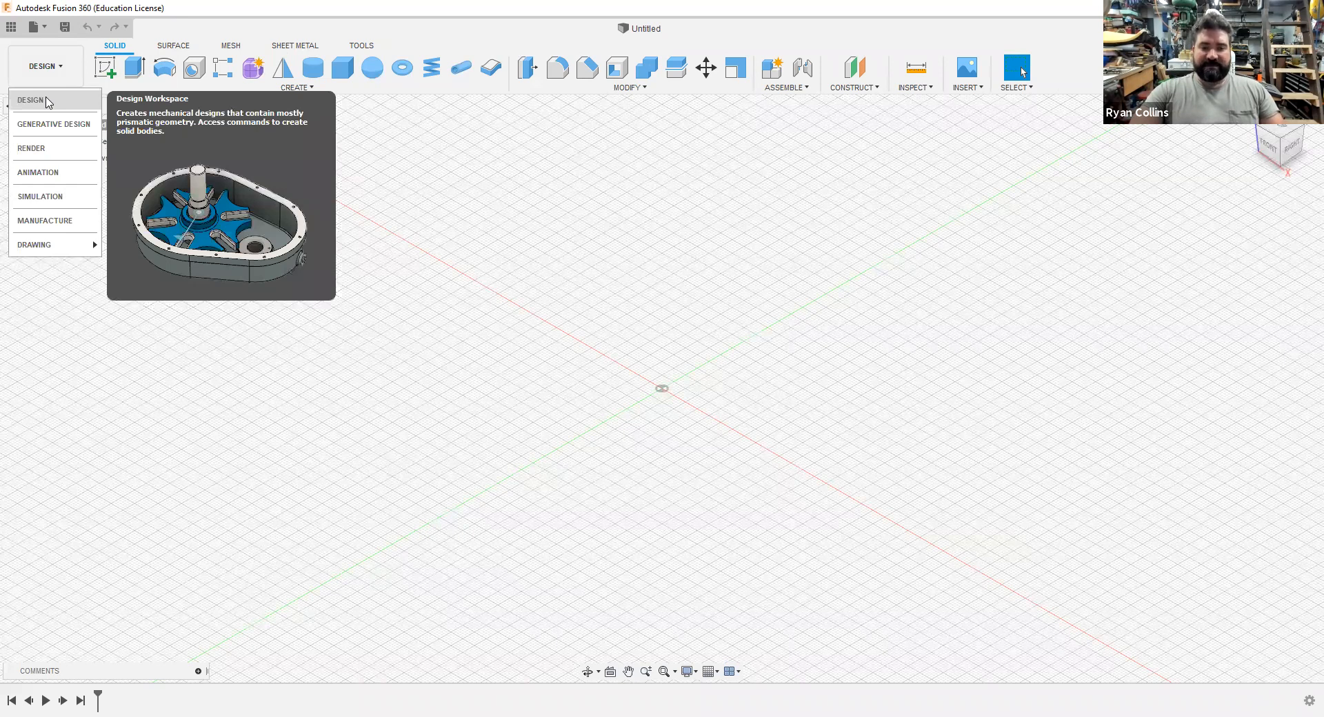
pyautogui.click(47, 102)
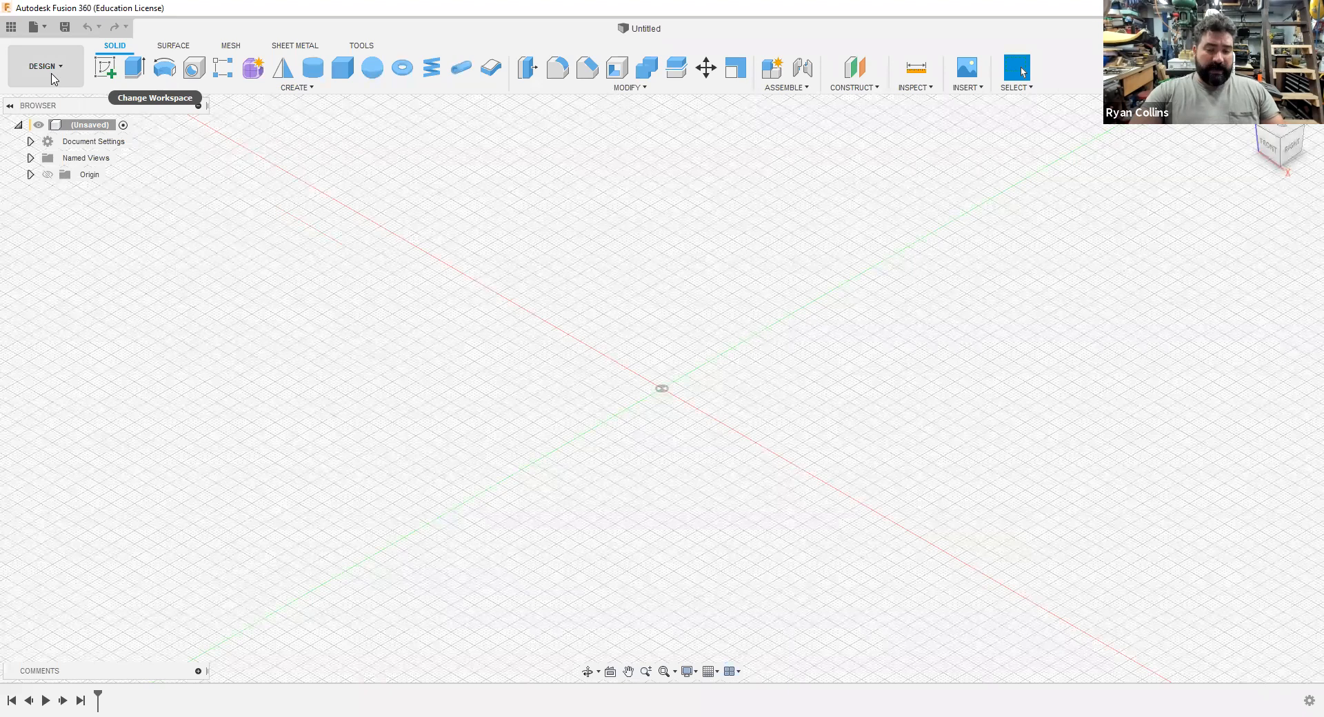
pyautogui.click(53, 78)
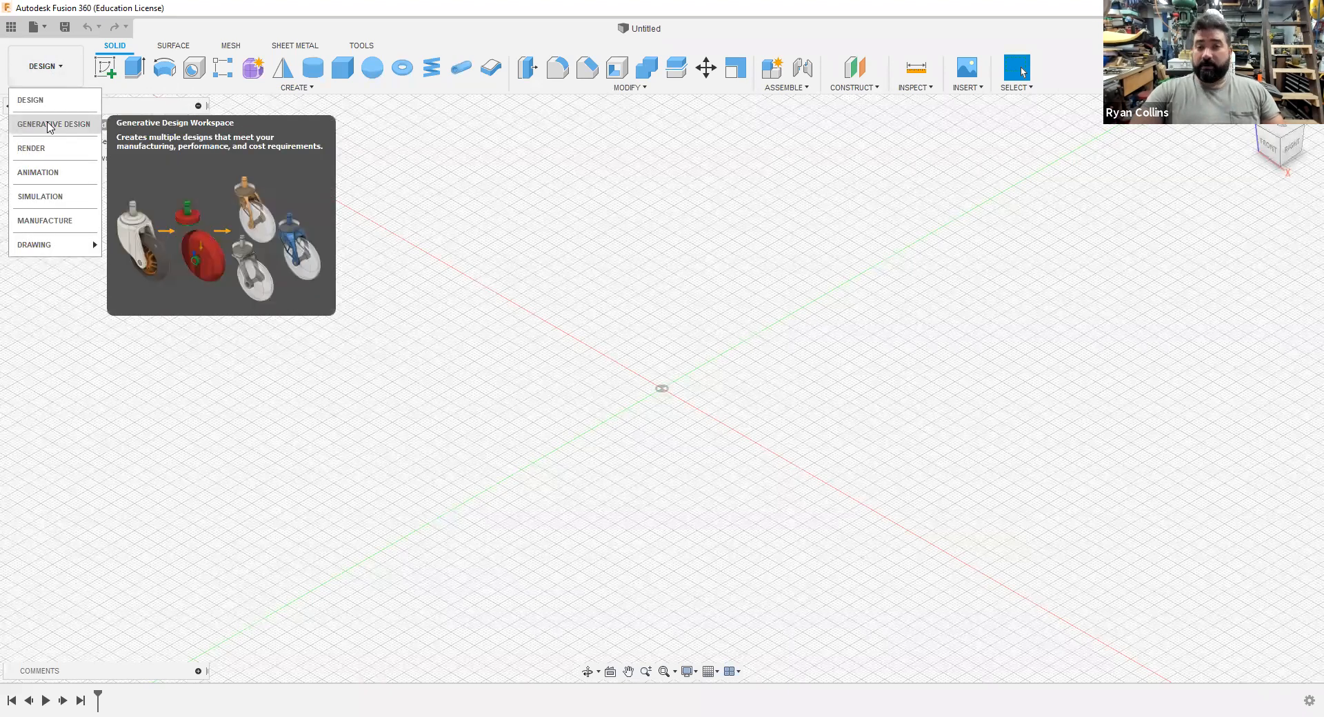
pyautogui.press('Escape')
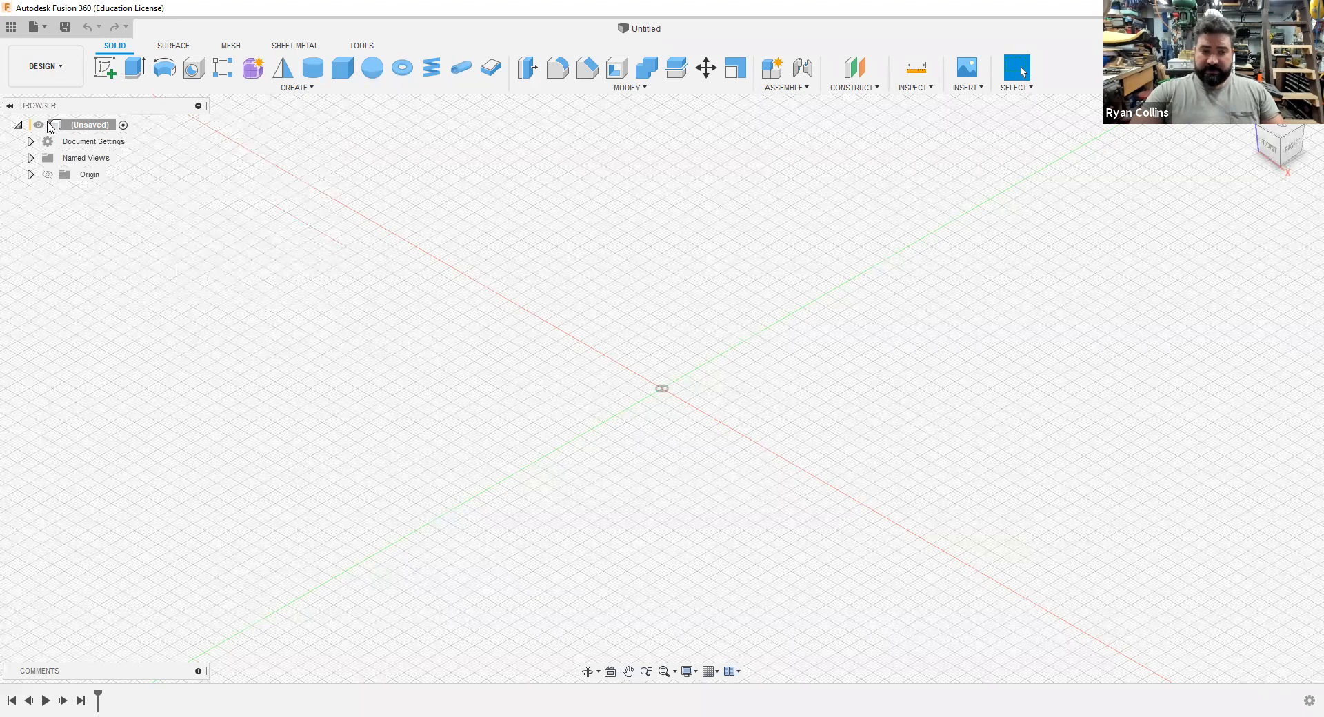
pyautogui.click(32, 84)
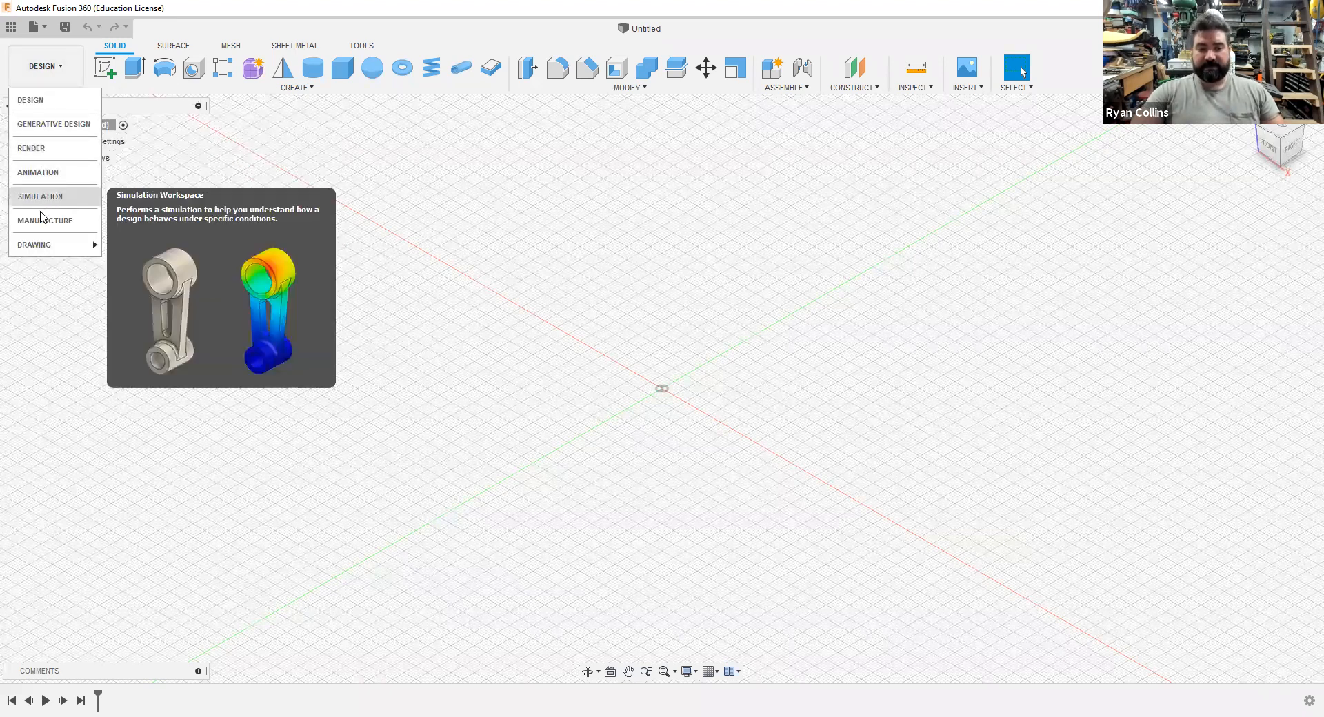
pyautogui.click(37, 100)
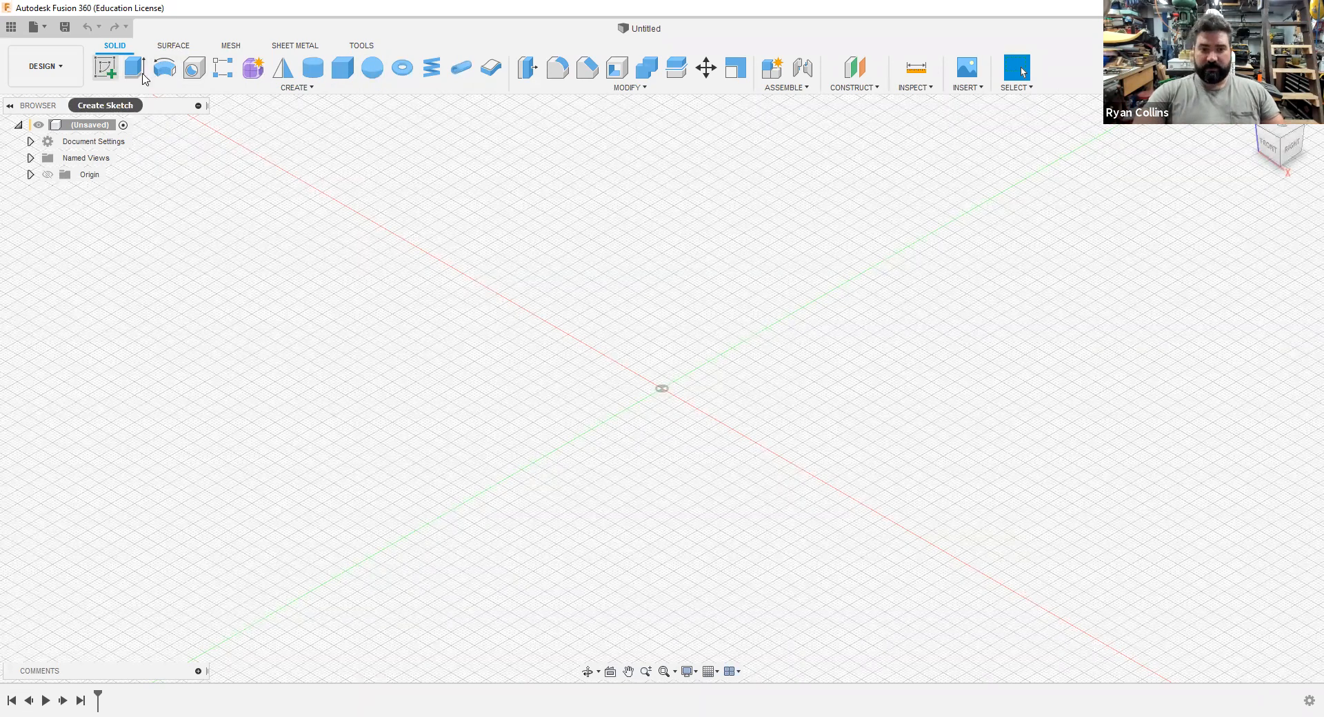
# - Review the solid creation commands, the pinning options for Loft, and the Design Shortcuts box
pyautogui.click(298, 90)
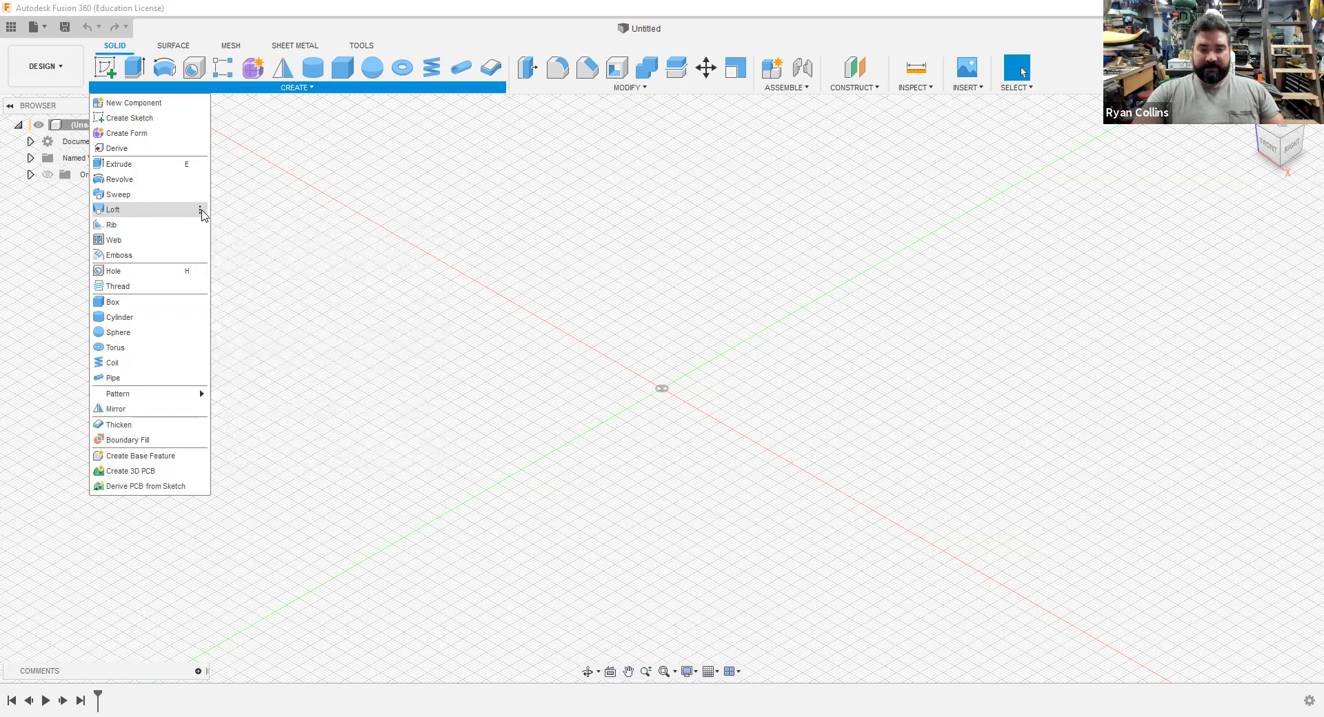
pyautogui.click(200, 211)
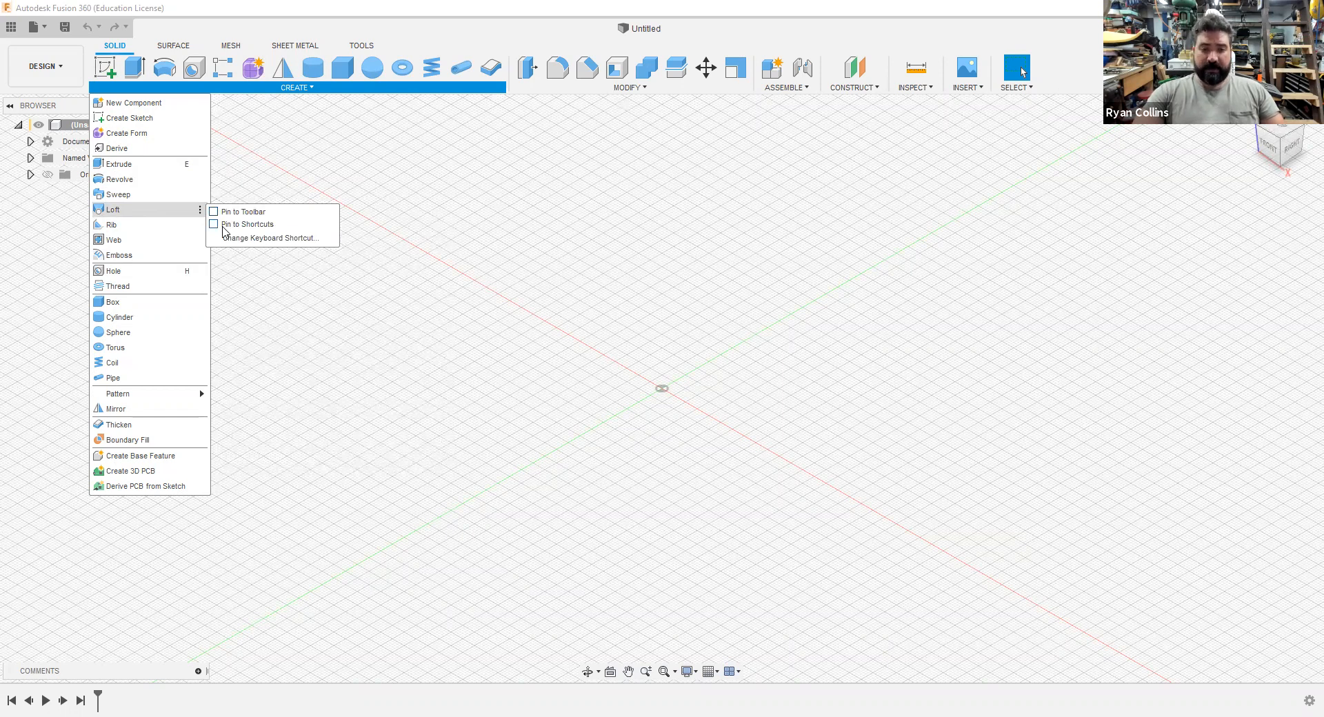
pyautogui.click(734, 292)
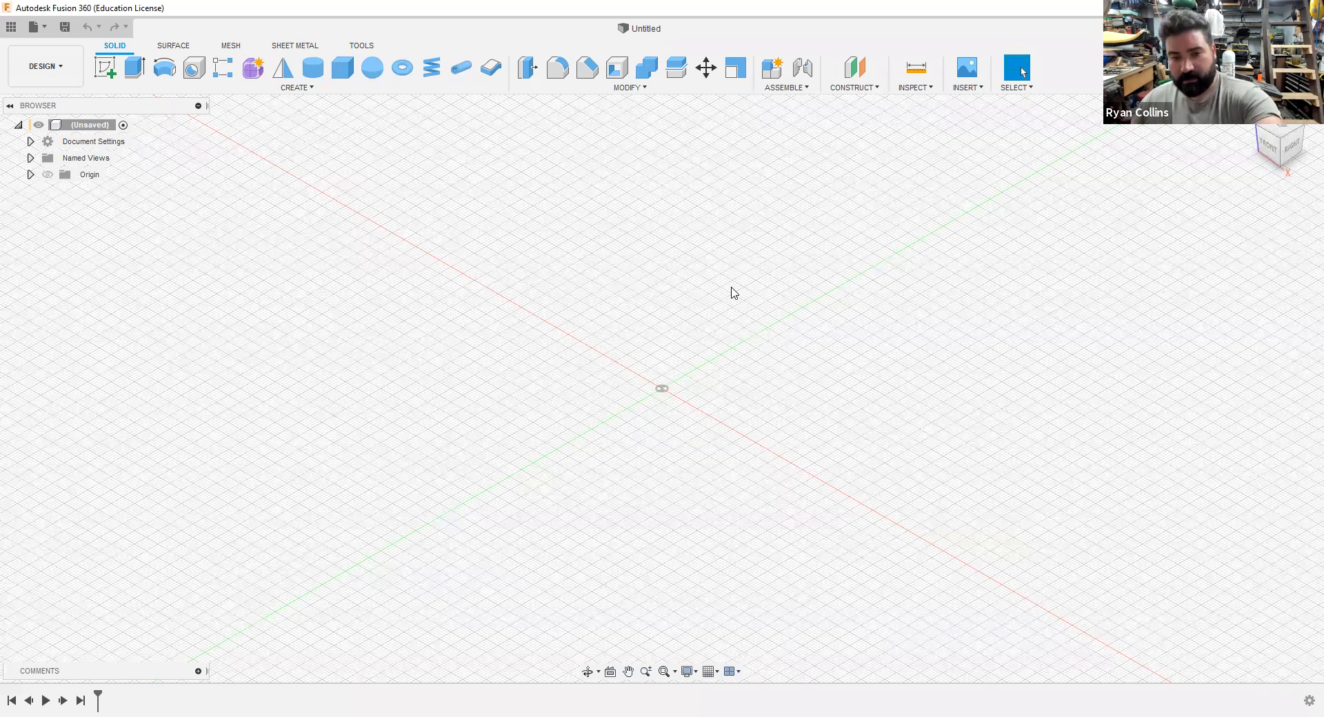
pyautogui.press('s')
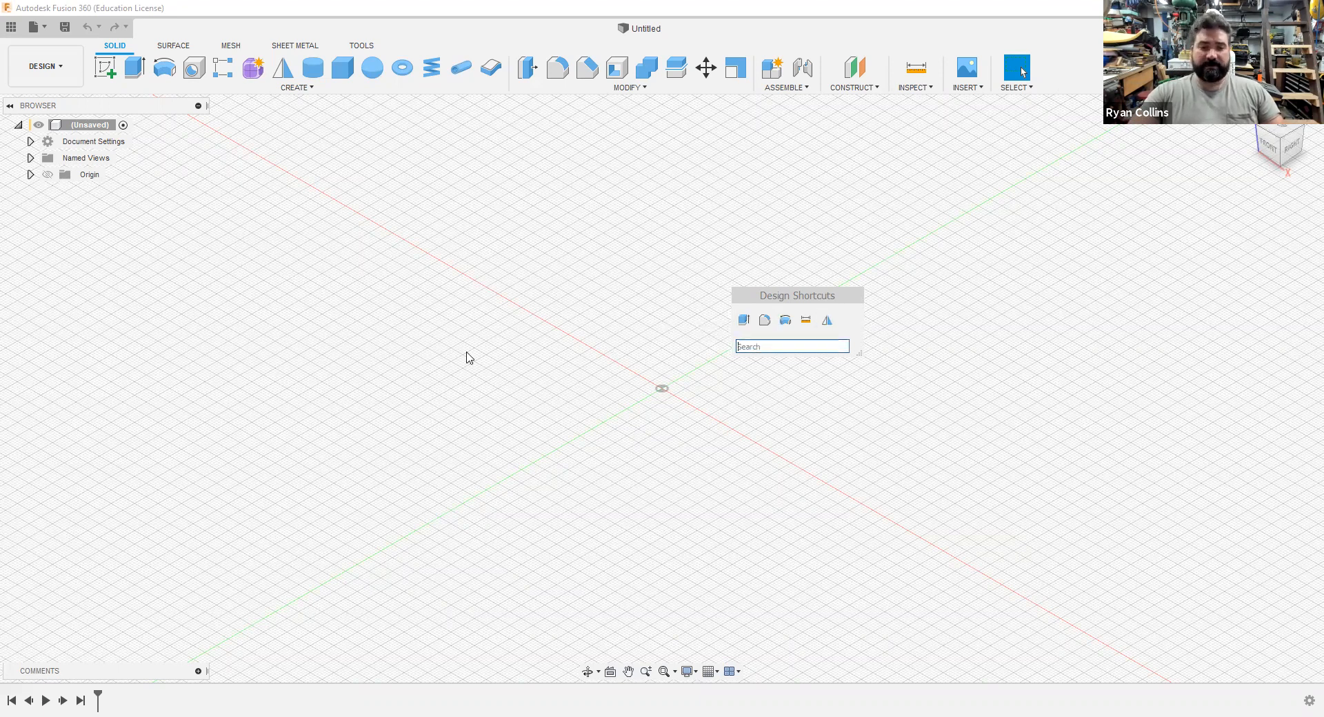
pyautogui.press('Escape')
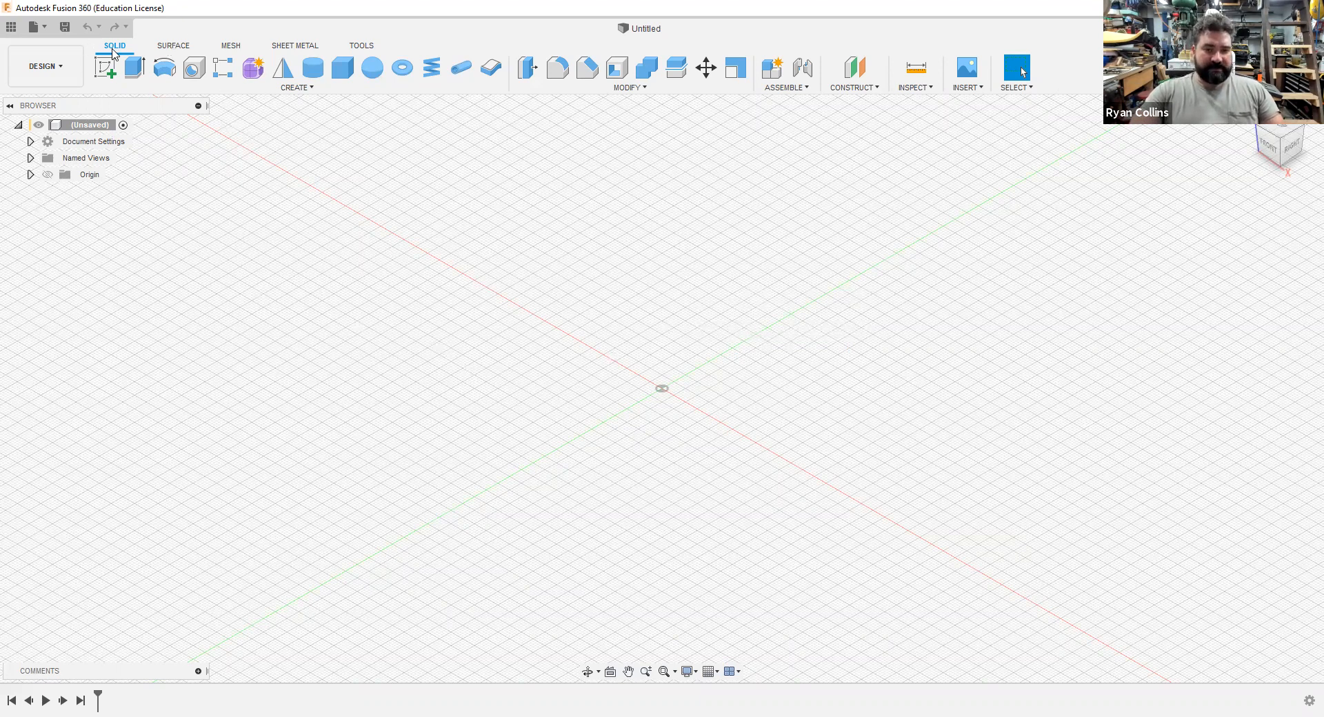
# - Look through the Surface, Mesh, Sheet Metal and Tools toolsets and return to the Solid toolset
pyautogui.click(175, 46)
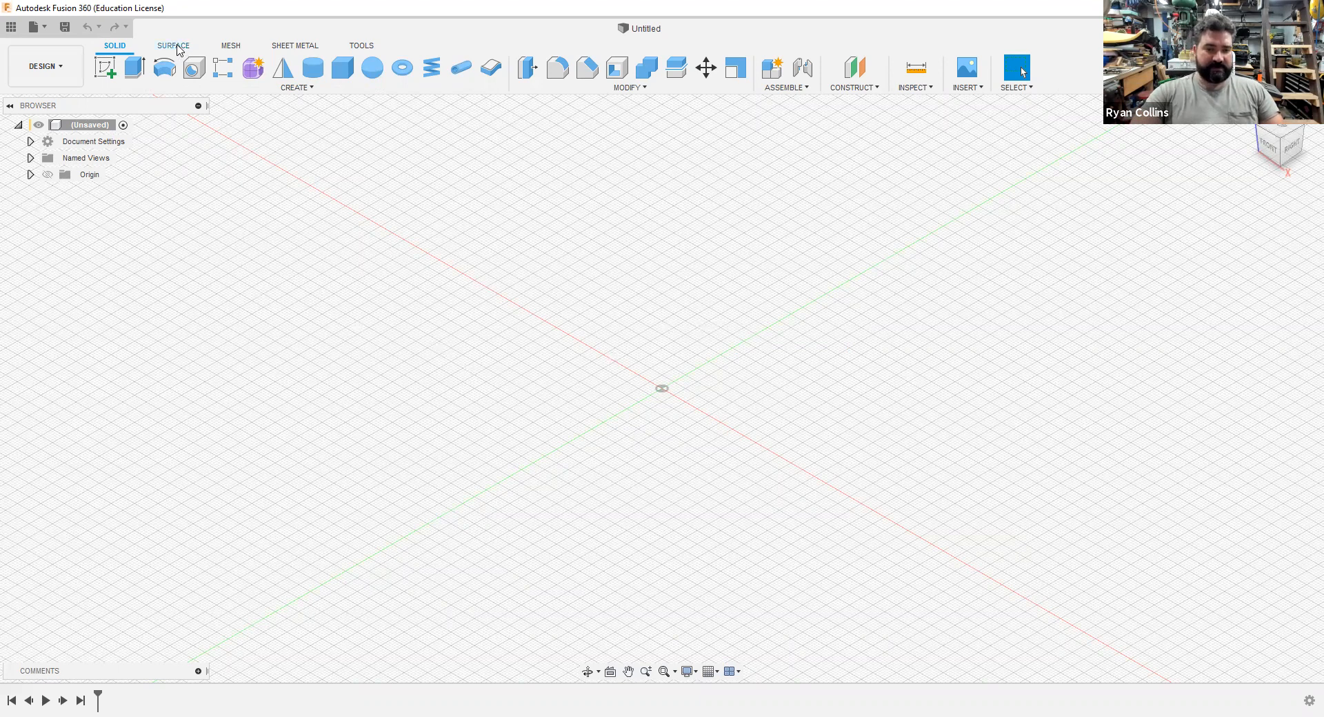
pyautogui.click(231, 46)
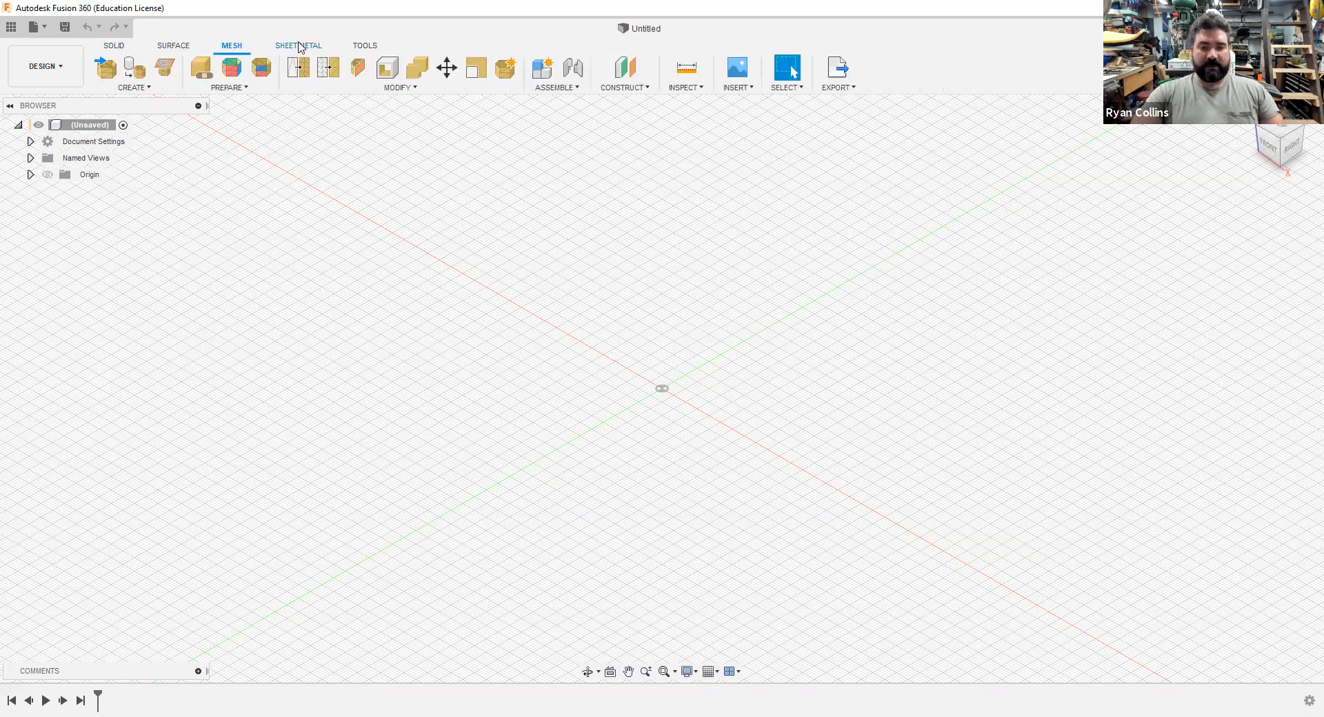
pyautogui.click(299, 46)
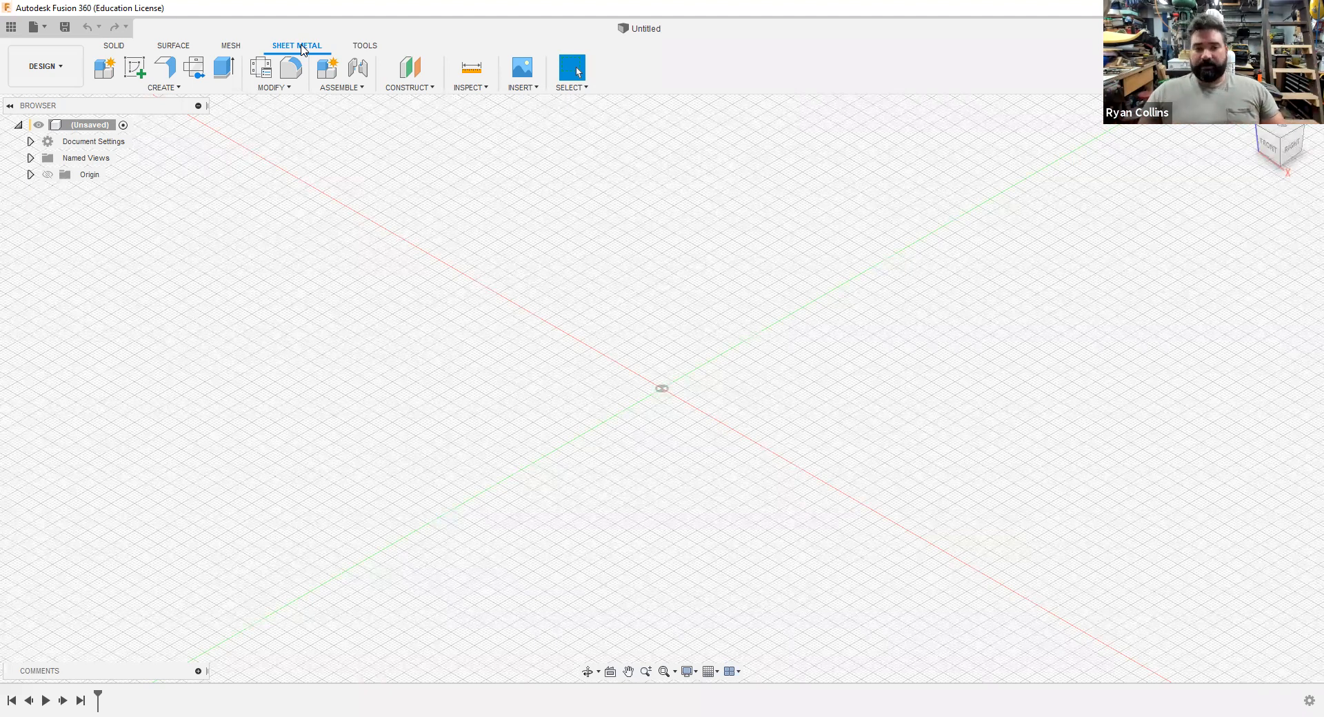
pyautogui.click(363, 46)
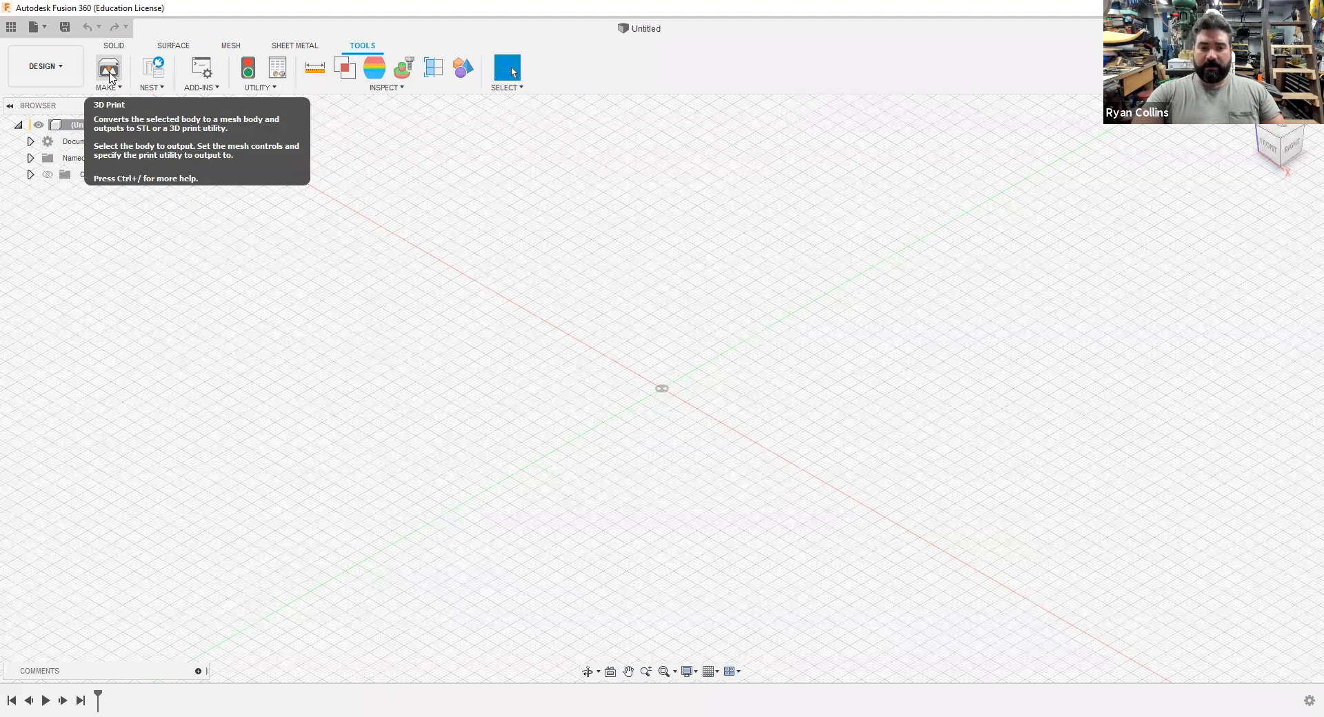
pyautogui.click(172, 45)
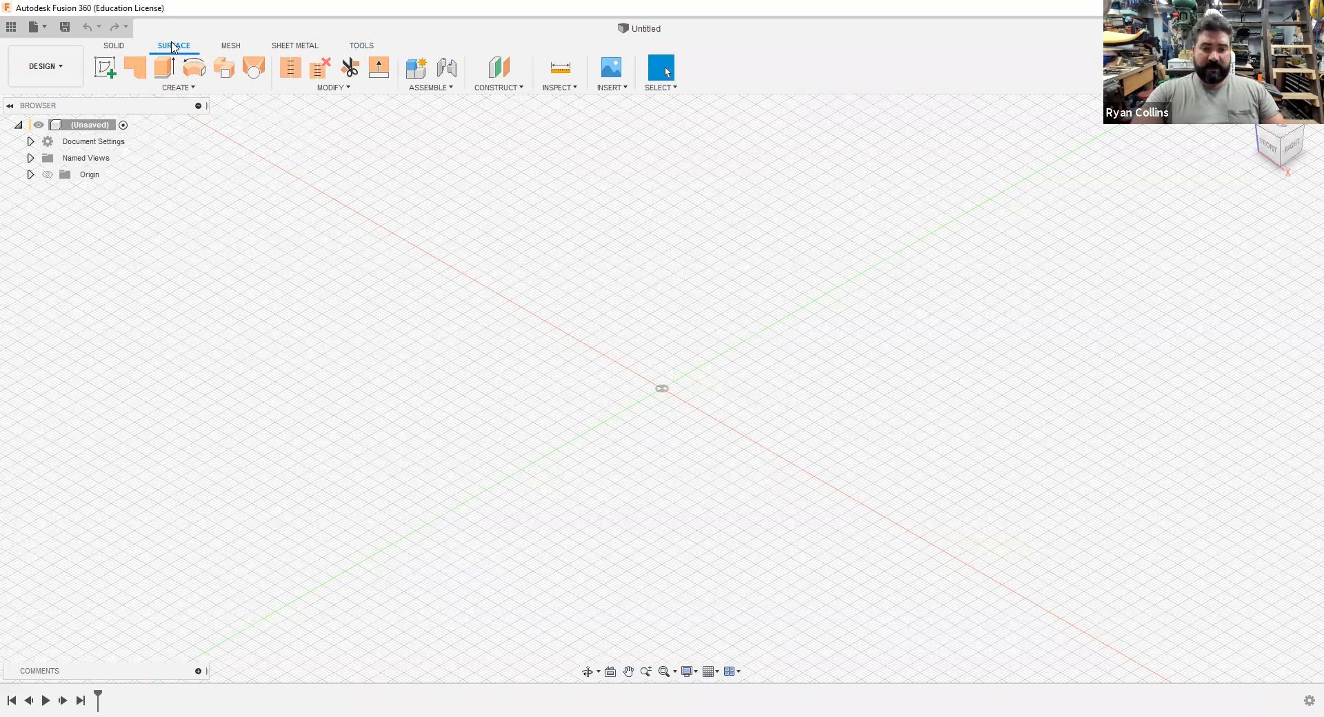
pyautogui.click(232, 46)
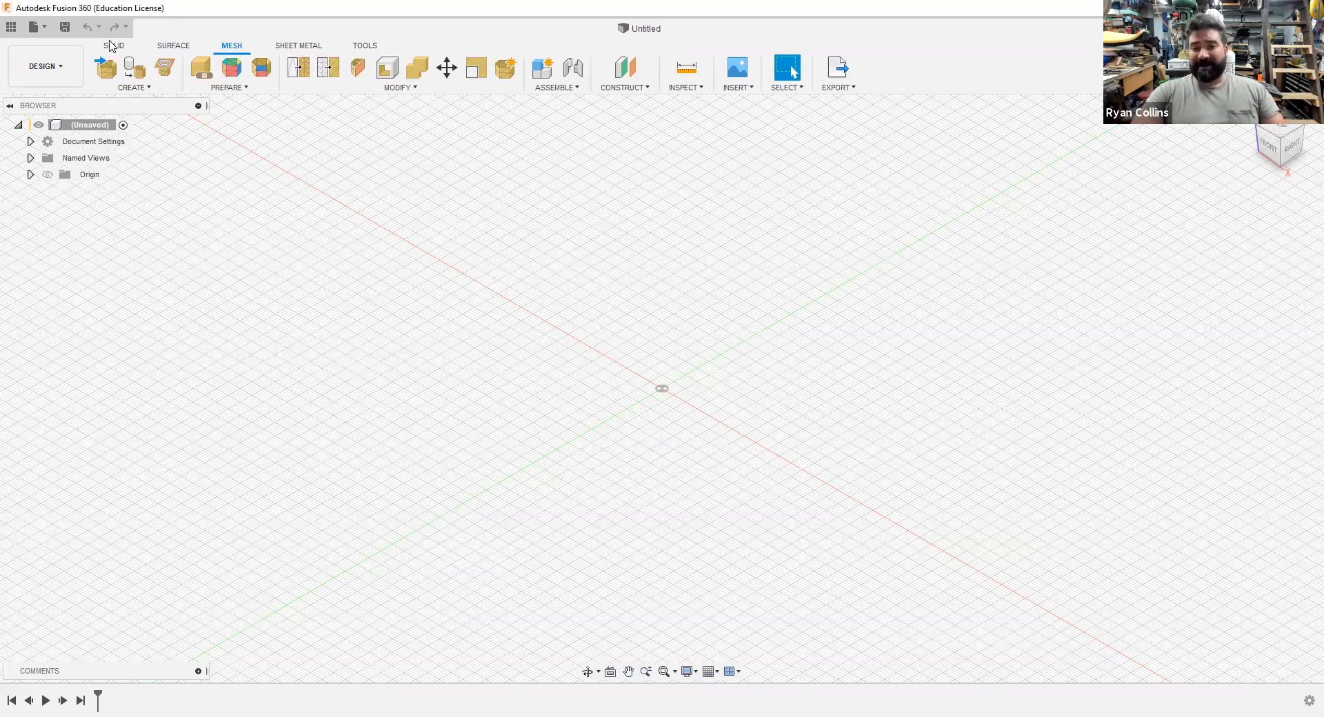
pyautogui.click(112, 46)
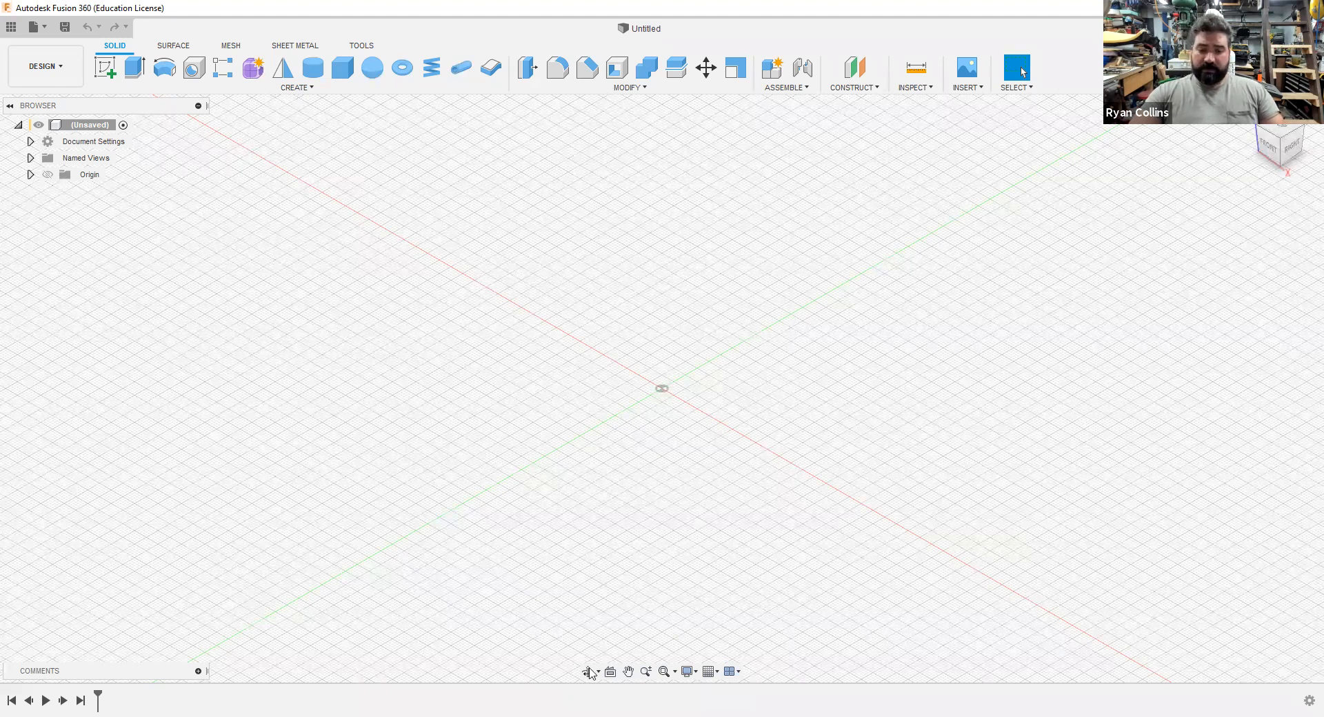
# - Pan and orbit around the empty design, and restore the home view
pyautogui.moveTo(709, 365)
pyautogui.mouseDown(button='middle')
pyautogui.moveTo(667, 409)
pyautogui.moveTo(706, 347)
pyautogui.moveTo(783, 343)
pyautogui.moveTo(780, 373)
pyautogui.moveTo(627, 394)
pyautogui.moveTo(820, 358)
pyautogui.moveTo(727, 367)
pyautogui.mouseUp(button='middle')
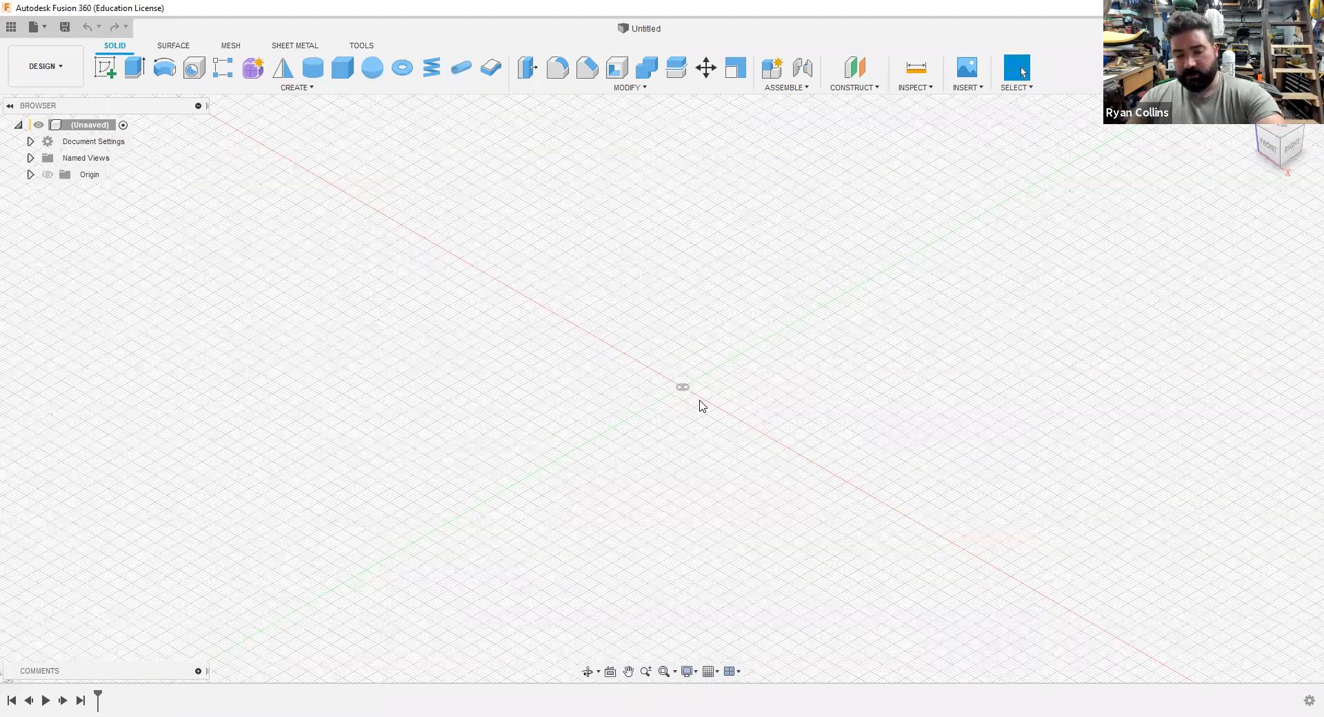
pyautogui.moveTo(689, 408)
pyautogui.keyDown('shift'); pyautogui.mouseDown(button='middle')
pyautogui.moveTo(730, 355)
pyautogui.moveTo(704, 344)
pyautogui.moveTo(671, 379)
pyautogui.moveTo(697, 423)
pyautogui.moveTo(754, 402)
pyautogui.moveTo(756, 356)
pyautogui.moveTo(707, 349)
pyautogui.moveTo(683, 375)
pyautogui.moveTo(707, 411)
pyautogui.mouseUp(button='middle'); pyautogui.keyUp('shift')
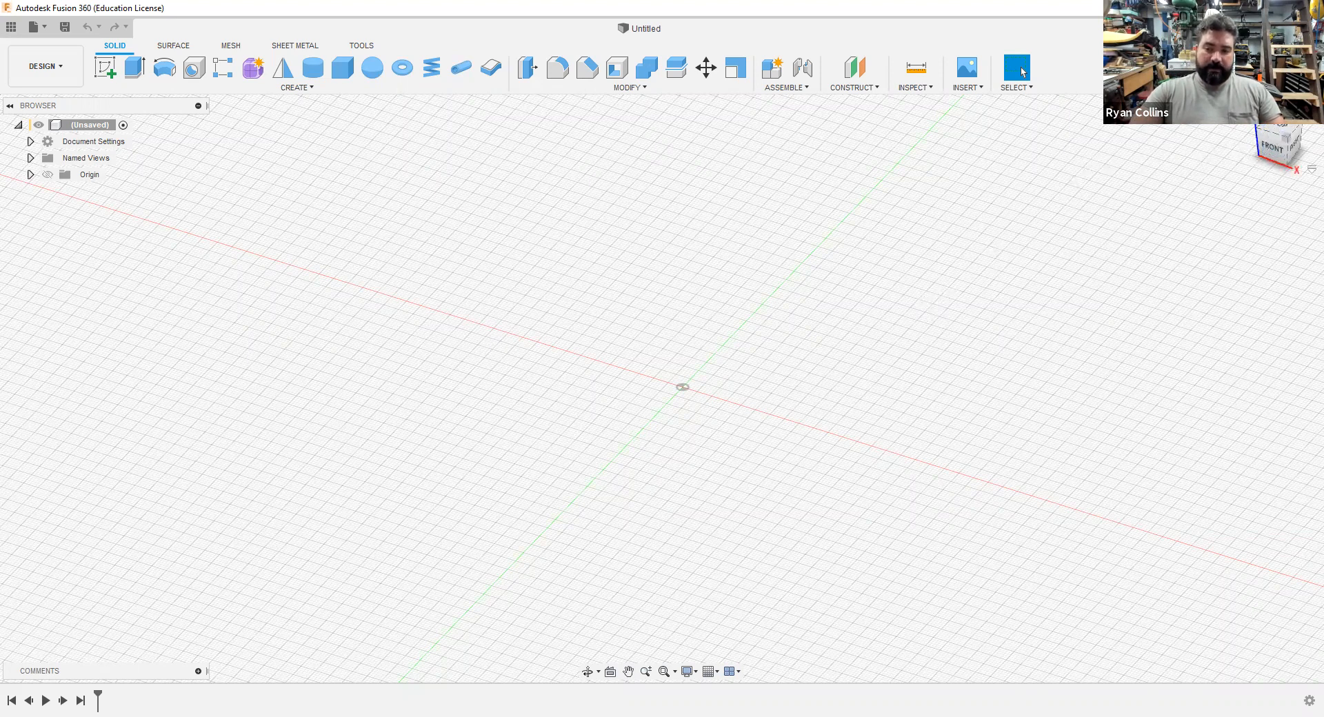
pyautogui.click(1287, 138)
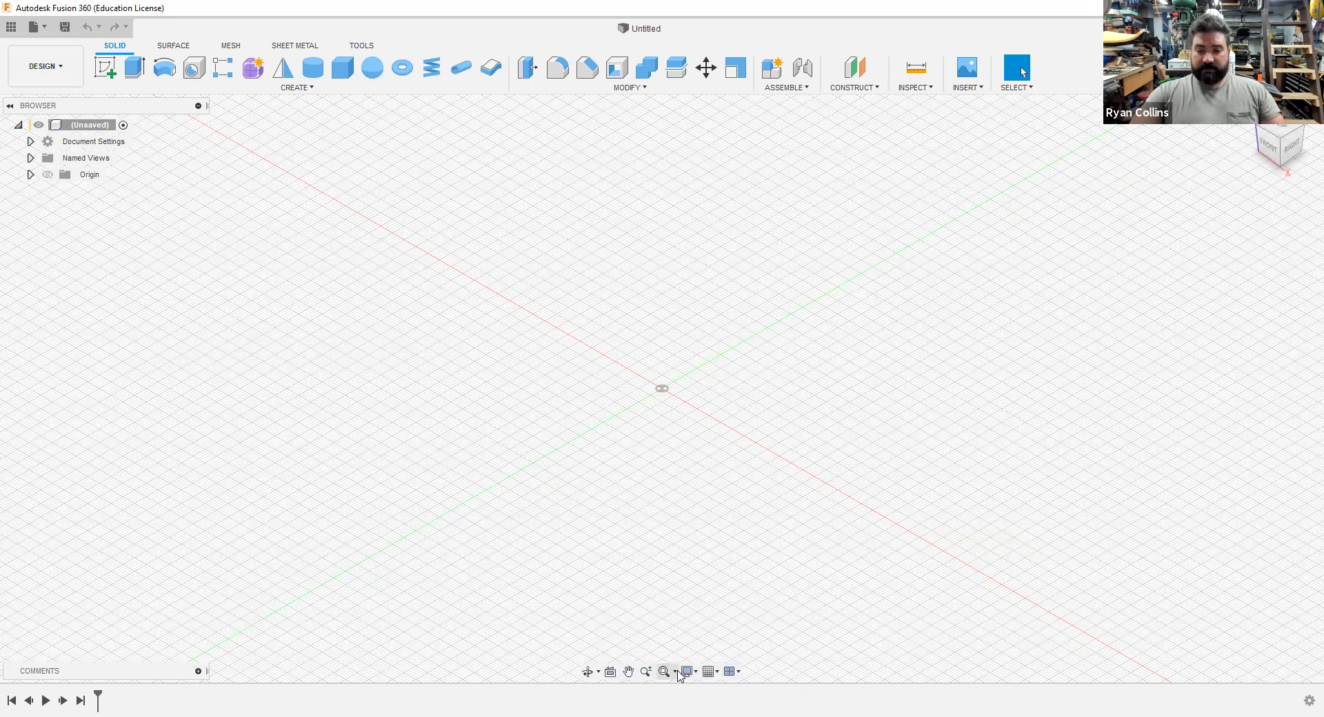
# - Display the design in multiple views and return to a single view
pyautogui.click(732, 672)
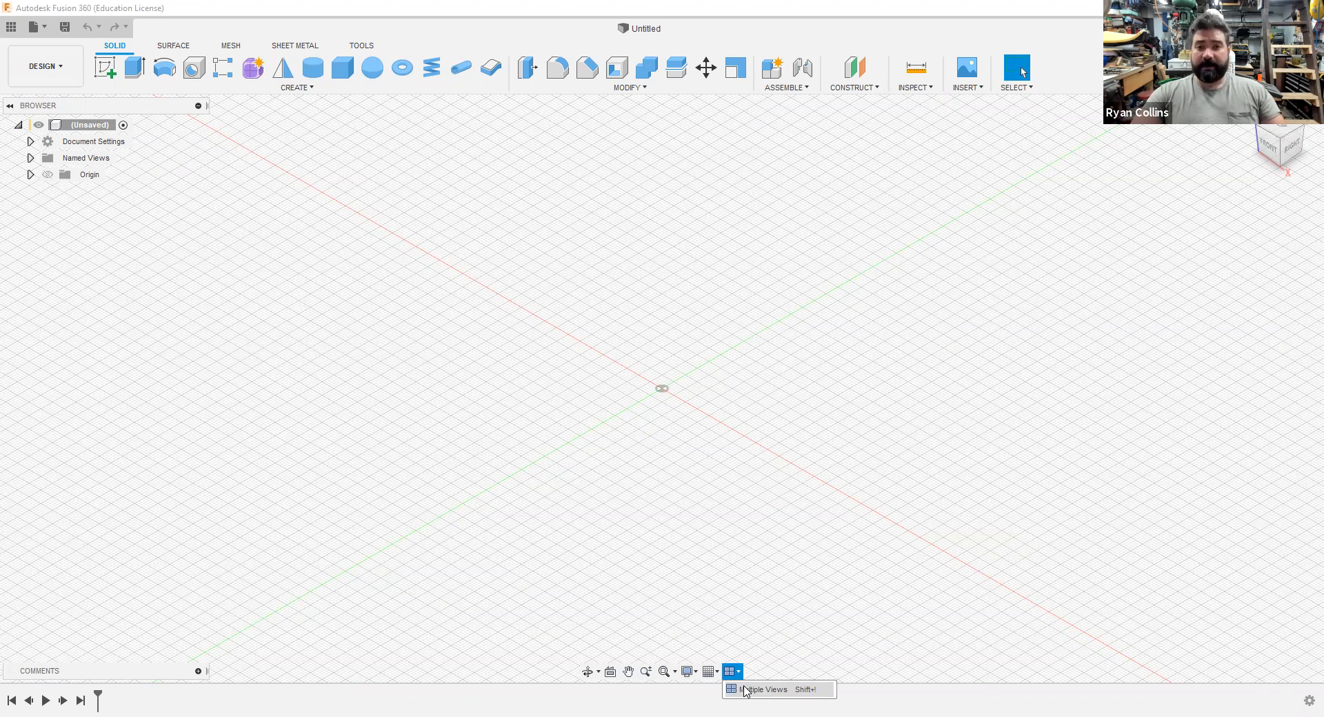
pyautogui.click(746, 690)
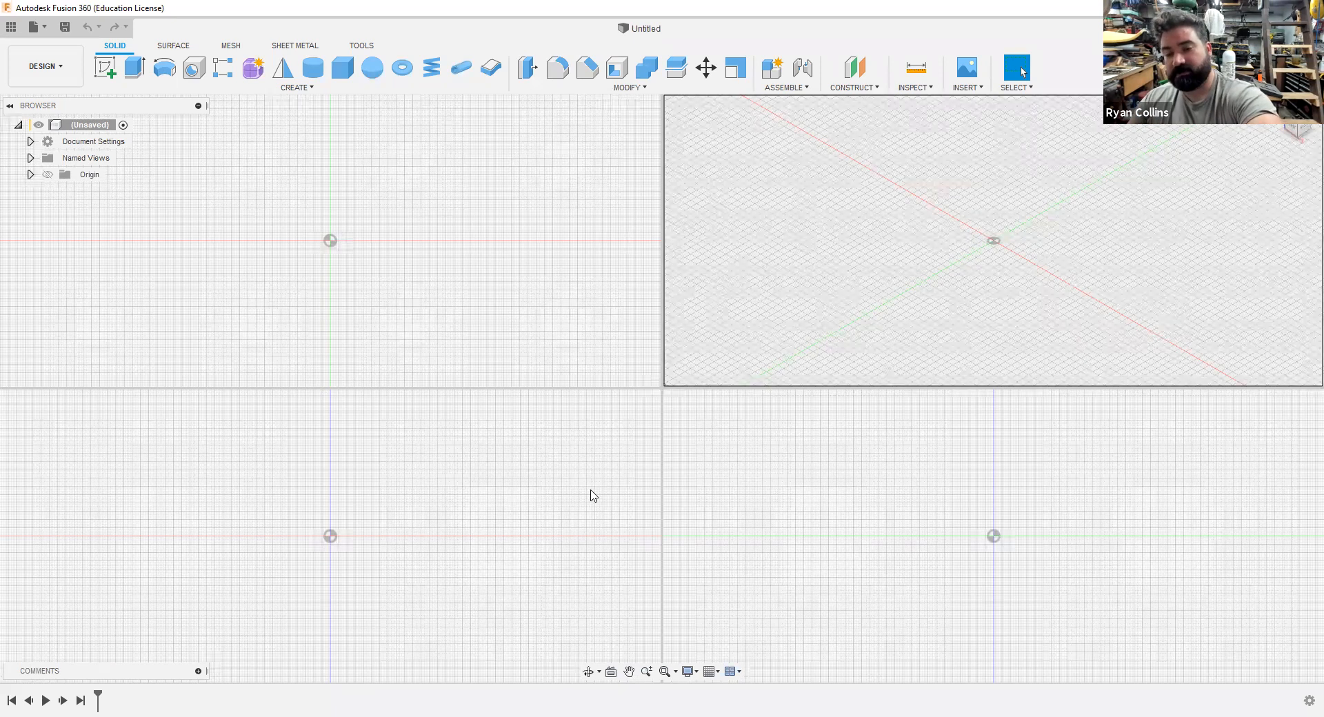
pyautogui.click(733, 672)
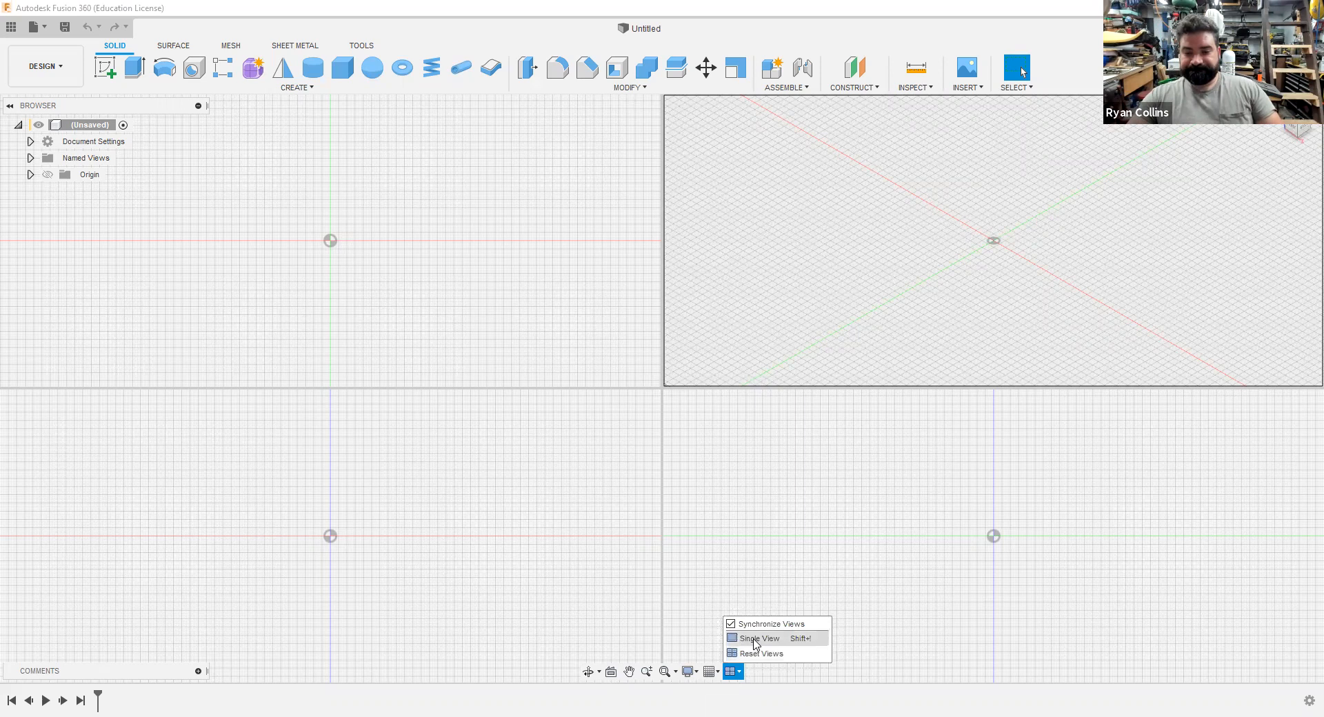
pyautogui.click(756, 643)
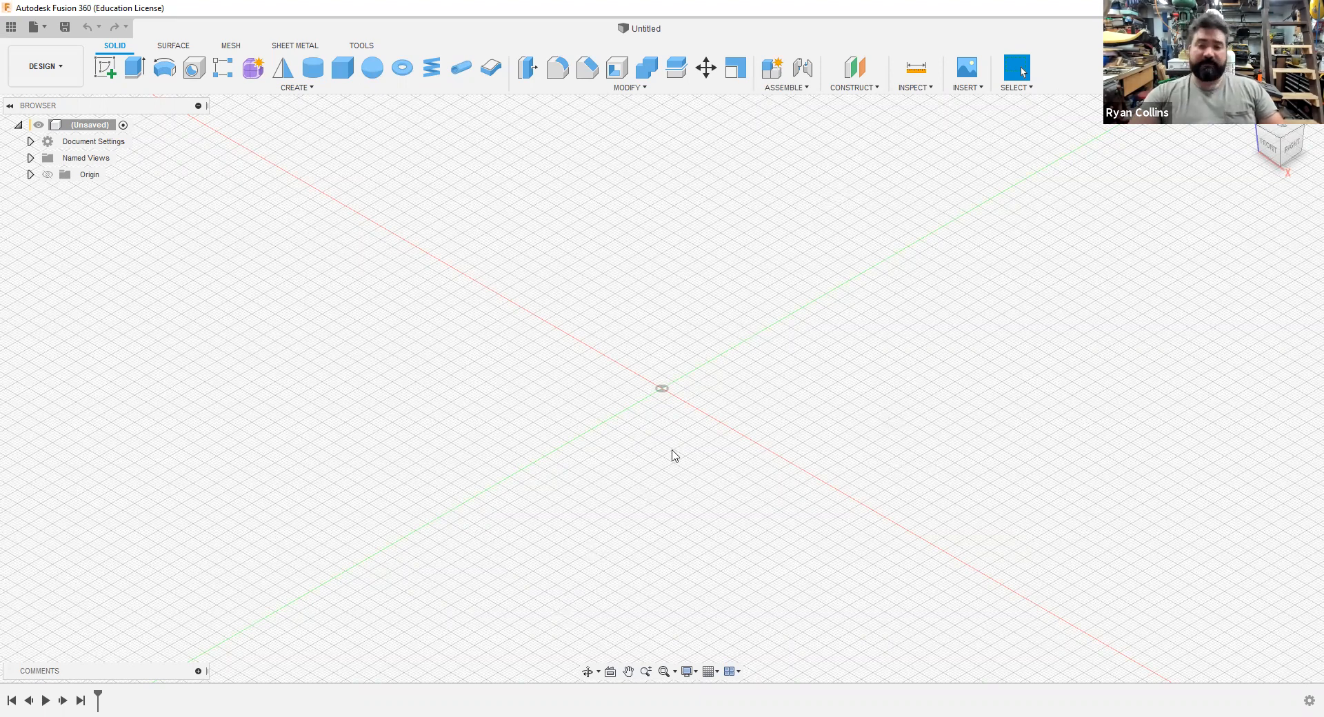
pyautogui.scroll(1, 675, 455)
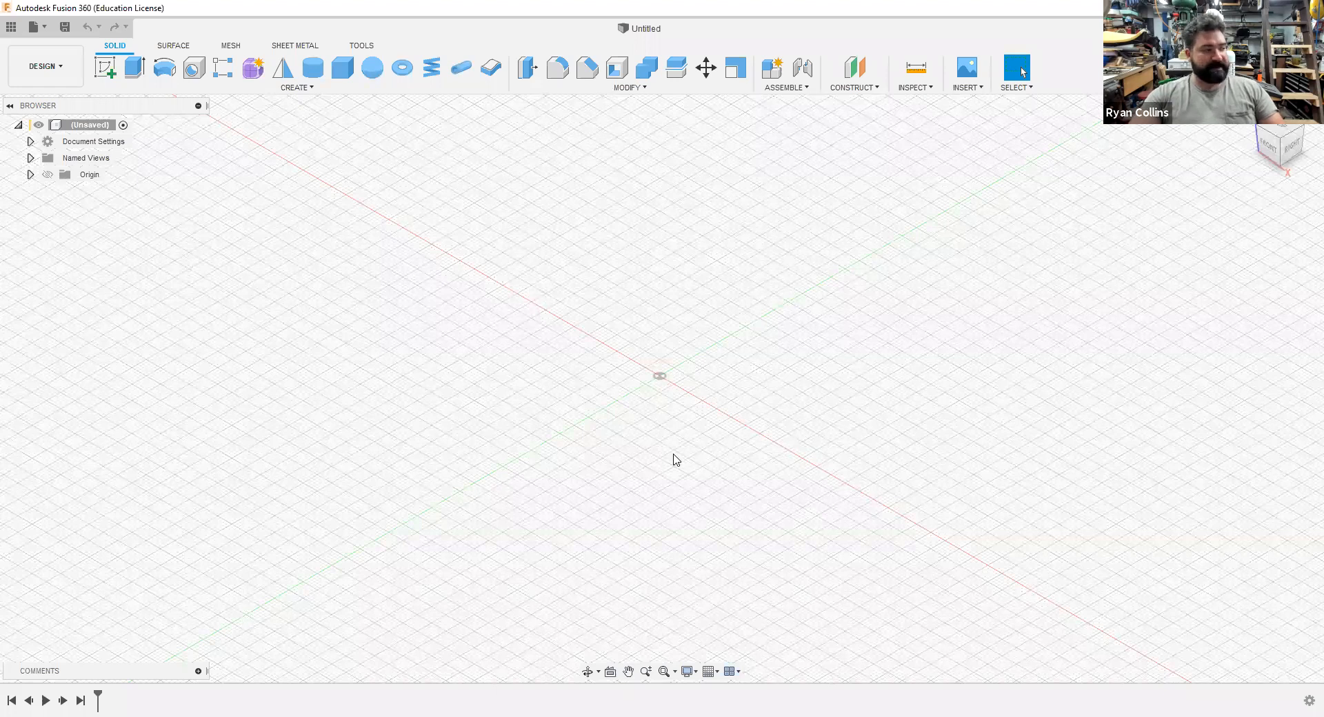
# - Orbit and pan around the empty design using the Orbit and Pan navigation tools
pyautogui.scroll(-1, 676, 460)
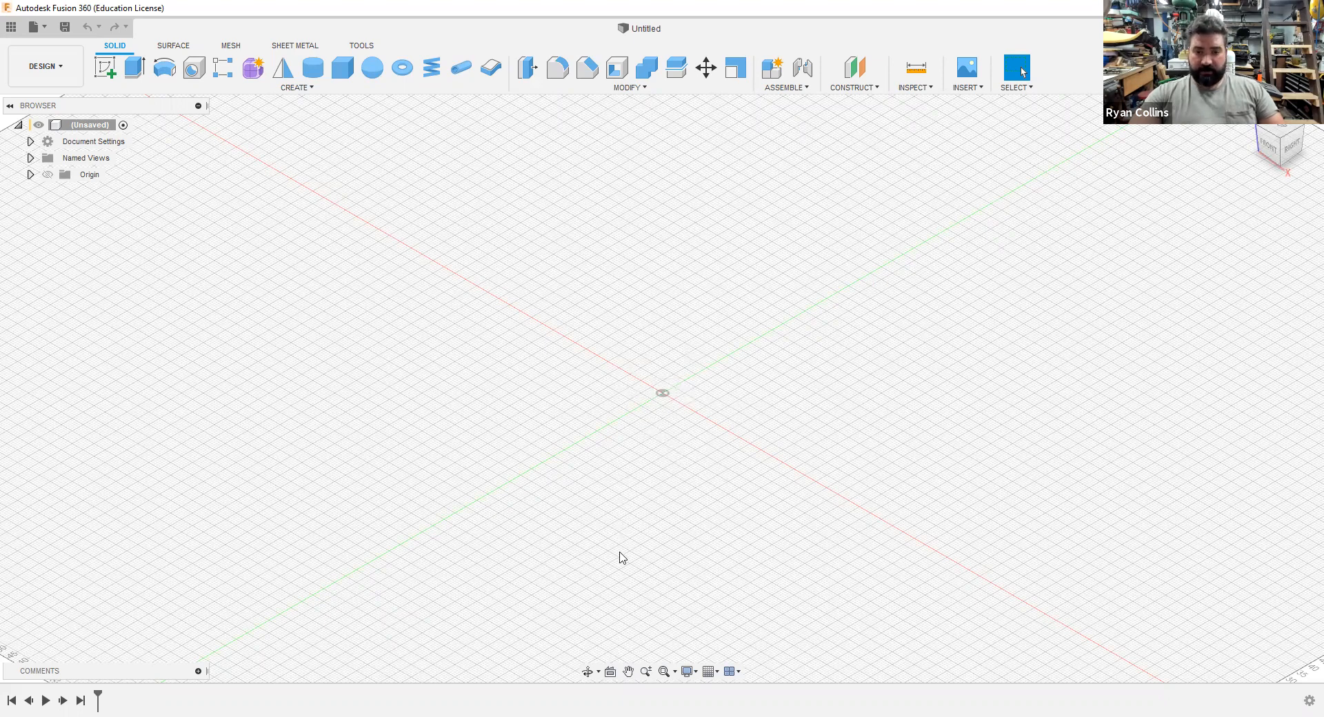
pyautogui.click(588, 671)
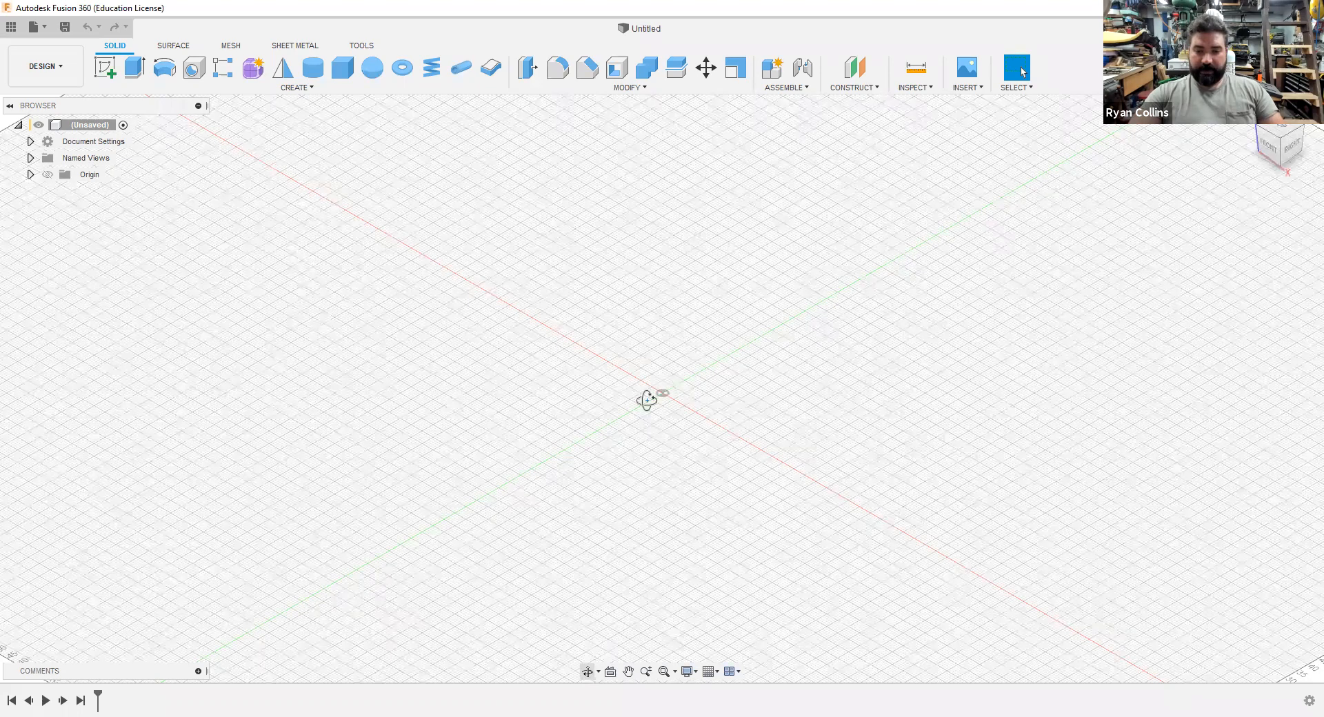
pyautogui.moveTo(689, 349); pyautogui.dragTo(679, 414)
pyautogui.press('Escape')
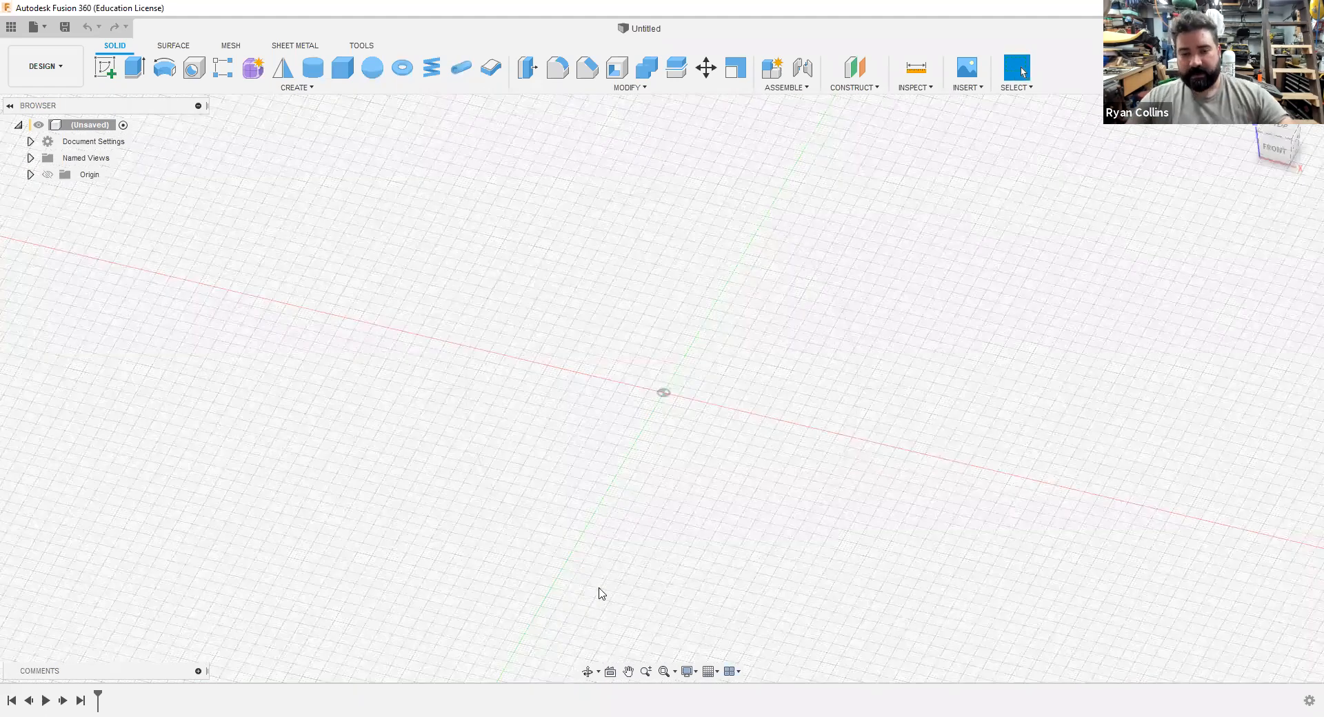
pyautogui.click(629, 672)
pyautogui.moveTo(667, 420); pyautogui.dragTo(623, 462)
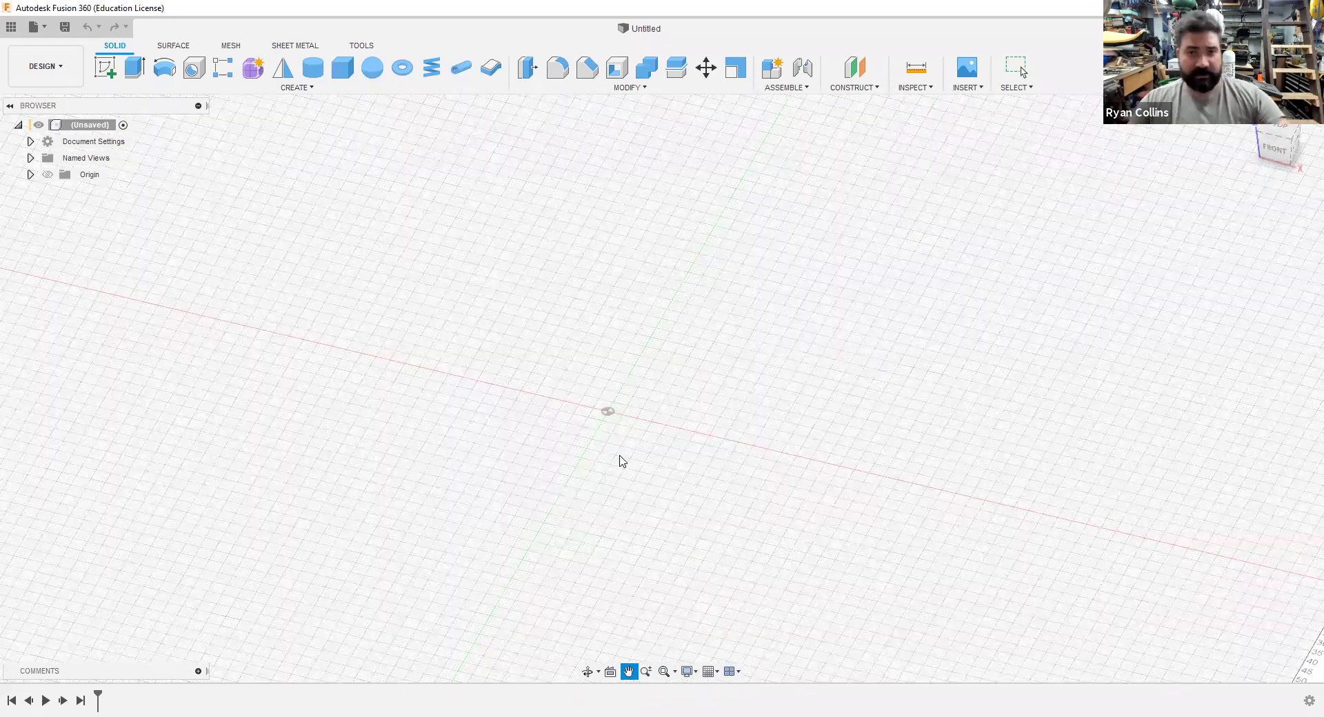
pyautogui.press('Escape')
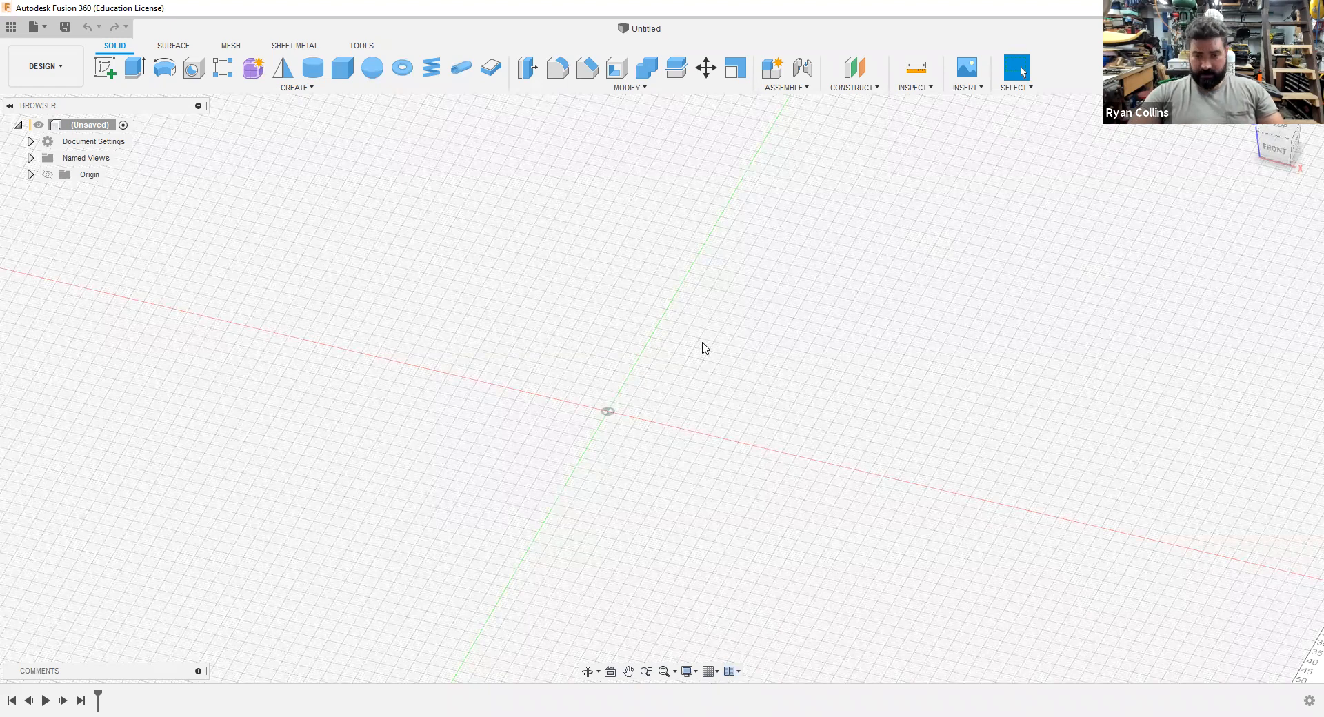
# - Check the Multiple Views option, and hide the layout grid and show it again
pyautogui.click(736, 675)
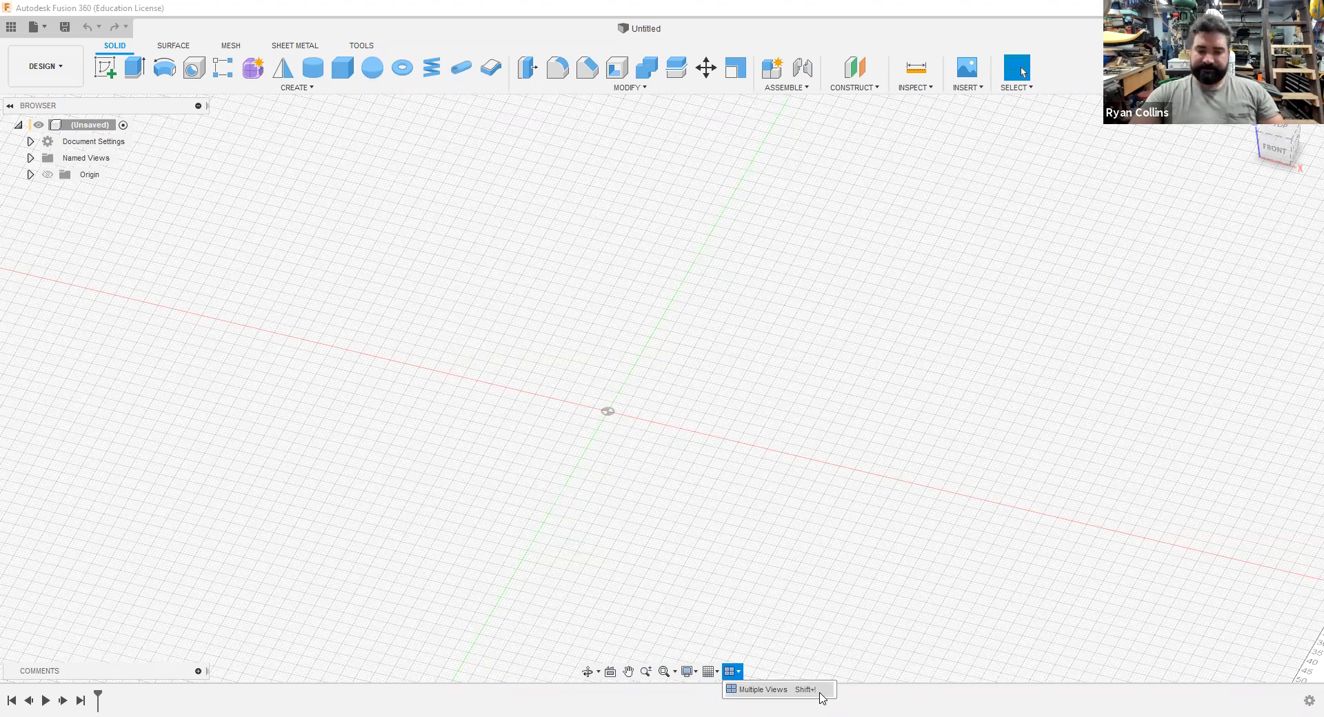
pyautogui.click(840, 521)
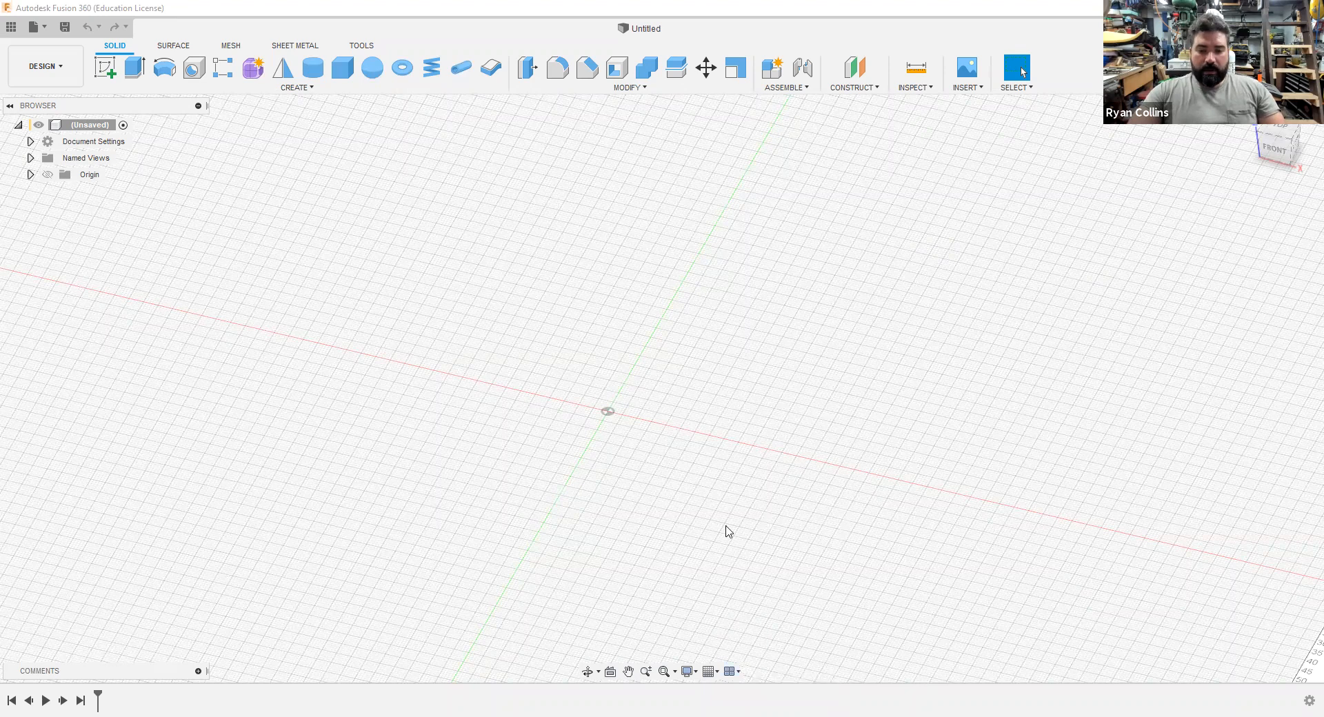
pyautogui.click(708, 675)
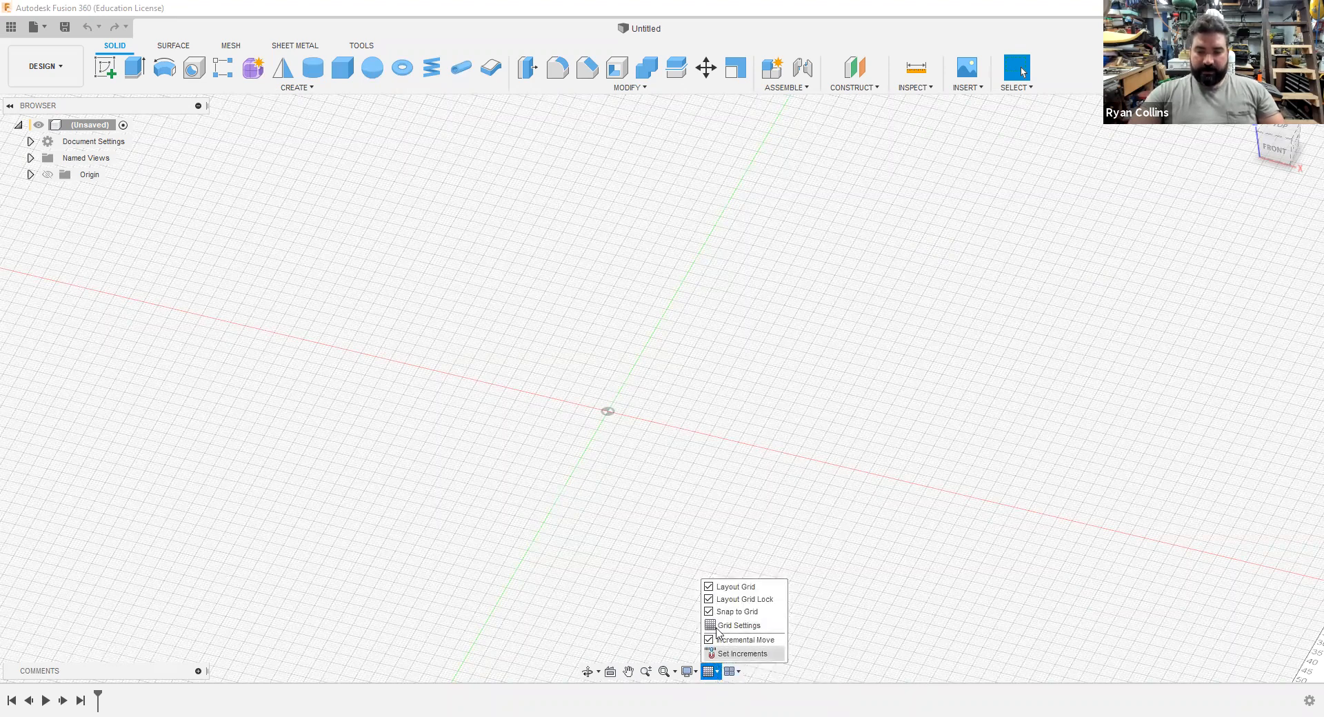
pyautogui.click(710, 588)
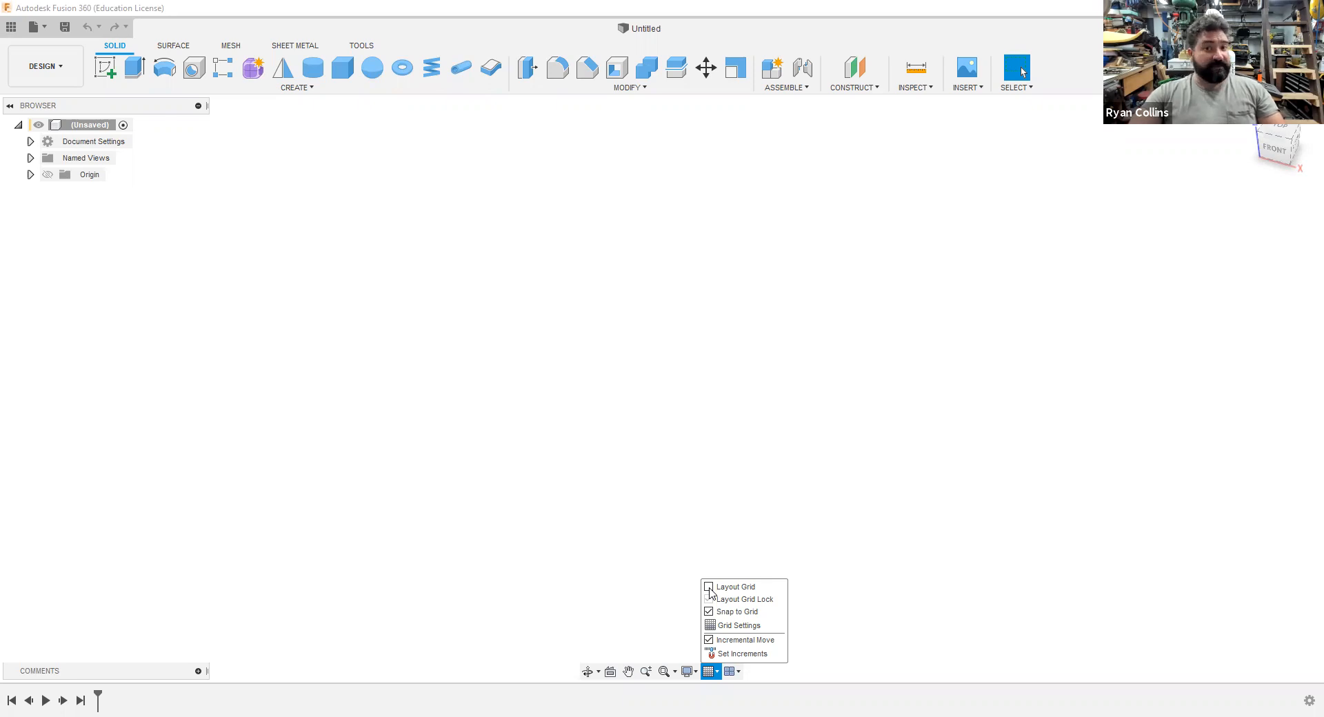
pyautogui.click(710, 589)
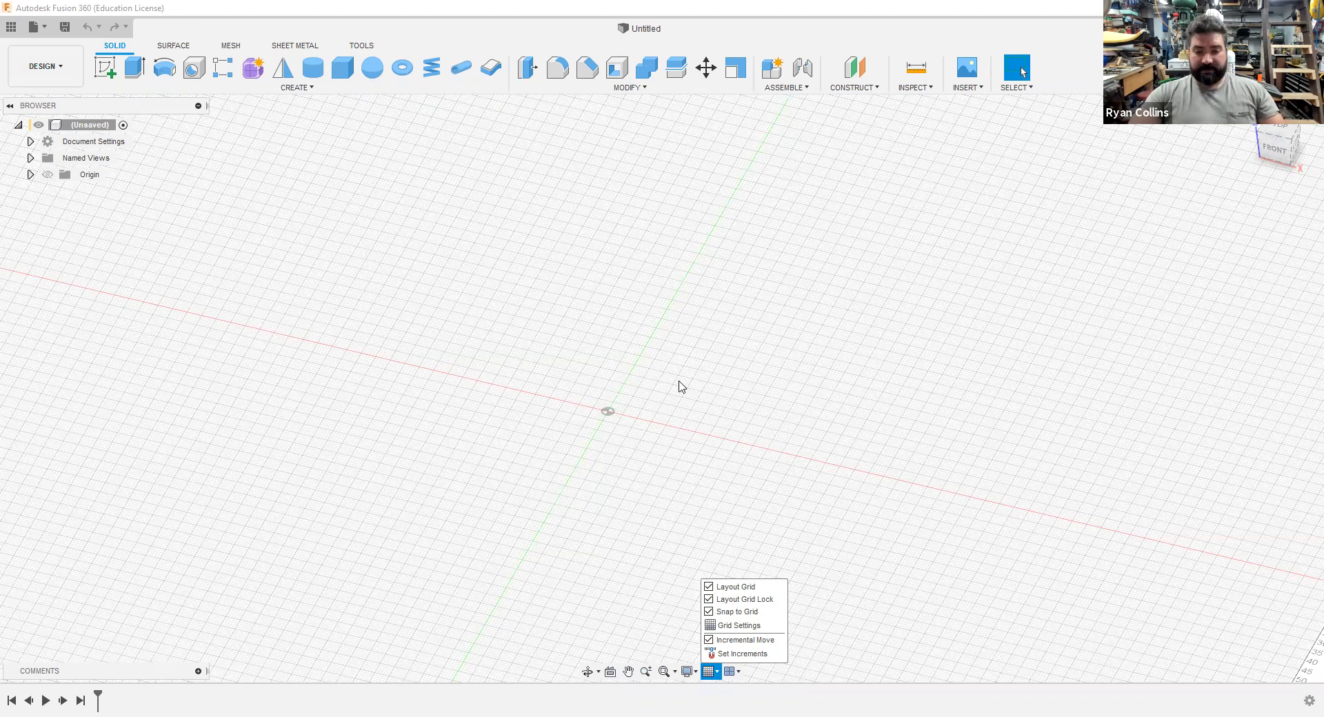
# - Review the visual styles and try out the Dark Sky and Tranquility Blue environments
pyautogui.click(688, 672)
pyautogui.click(688, 671)
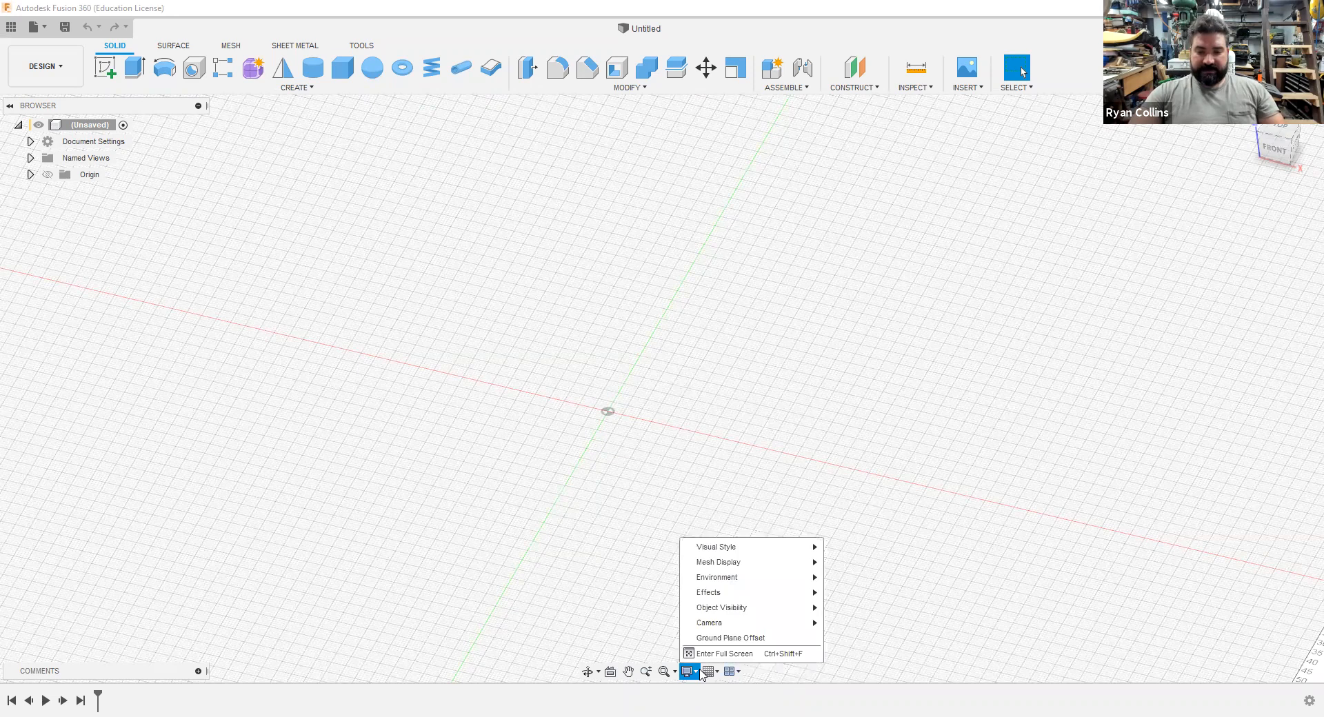
pyautogui.moveTo(753, 550)
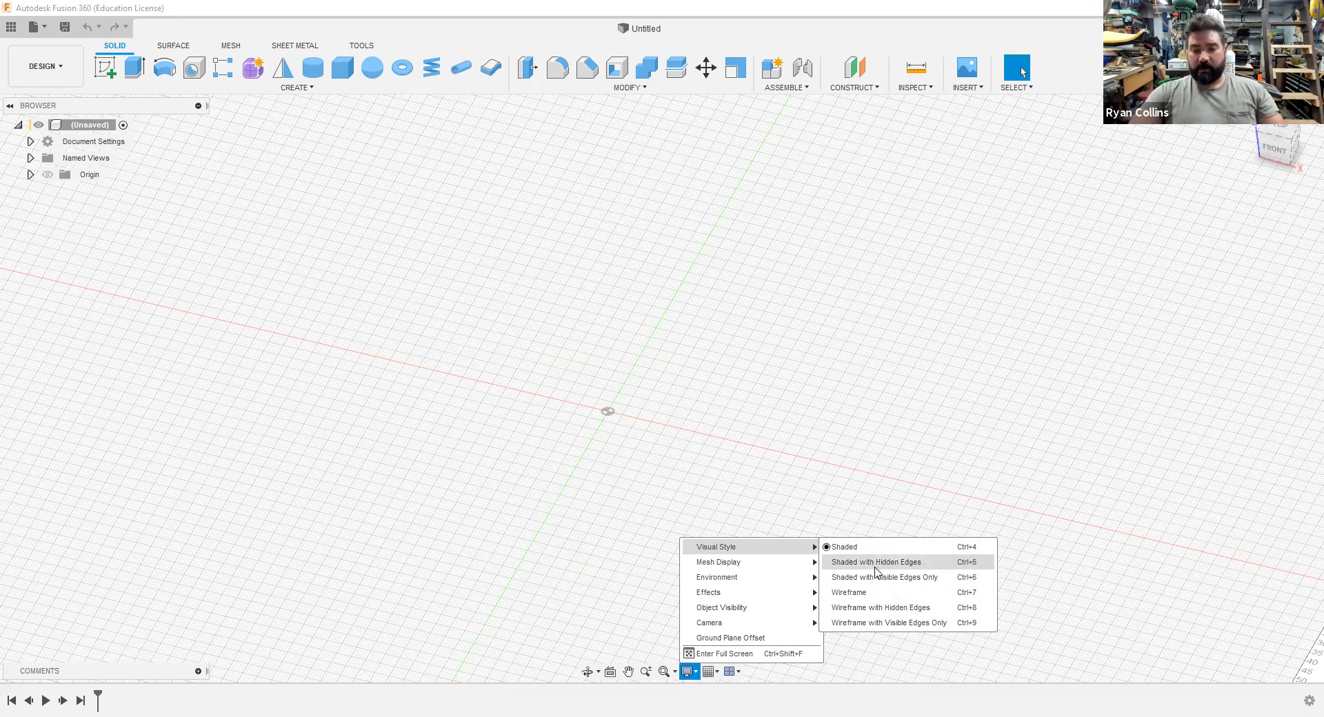
pyautogui.moveTo(707, 567)
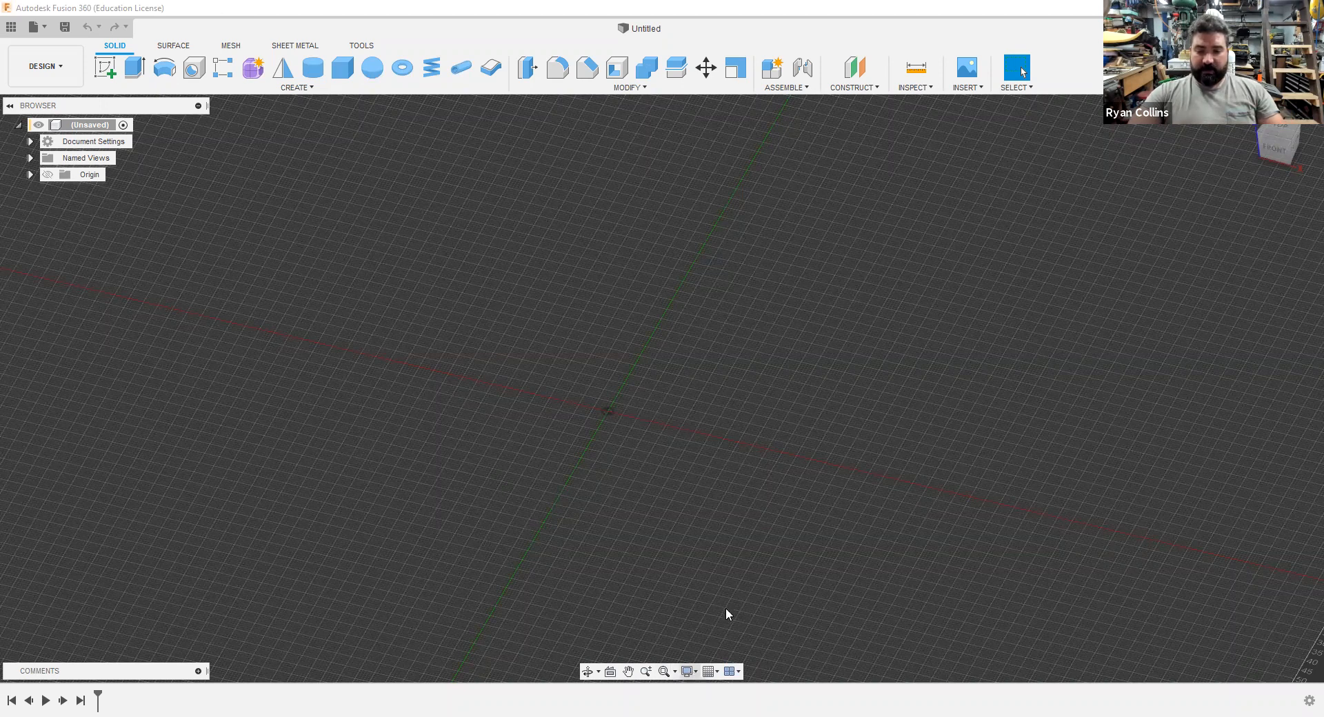
pyautogui.click(689, 671)
pyautogui.moveTo(790, 579)
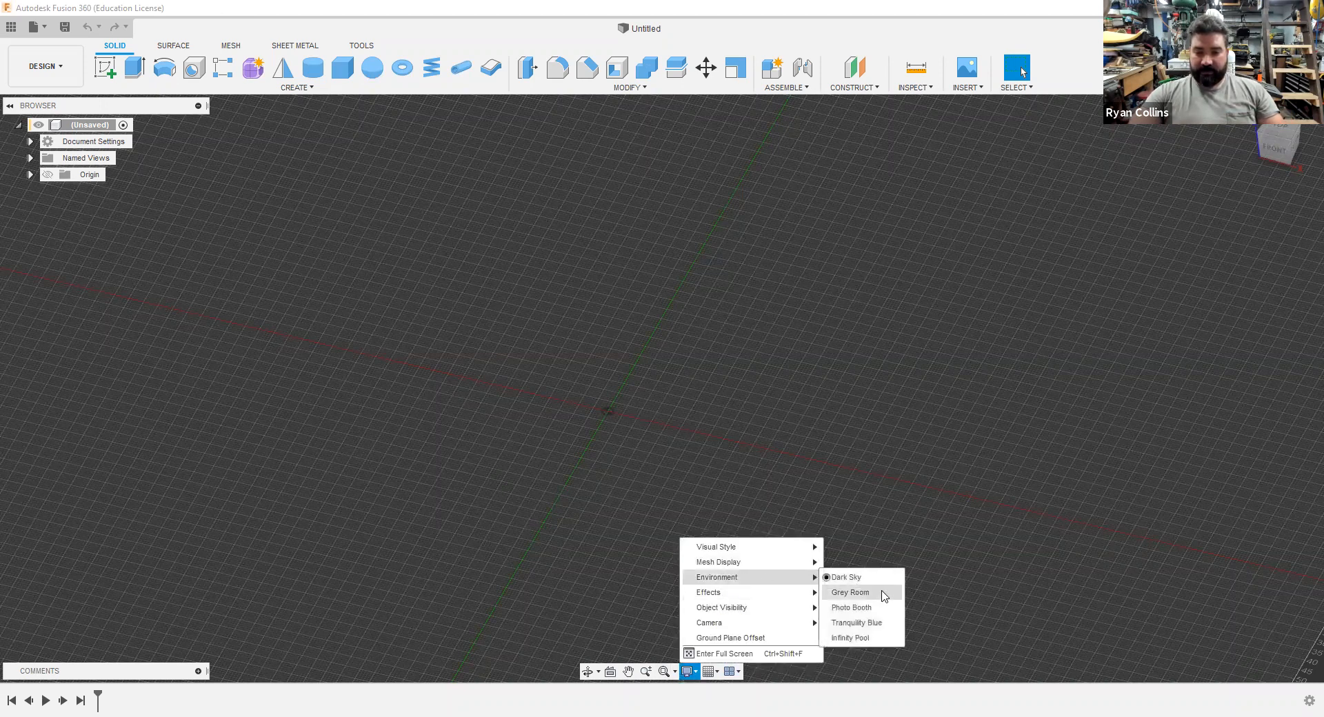
pyautogui.click(873, 624)
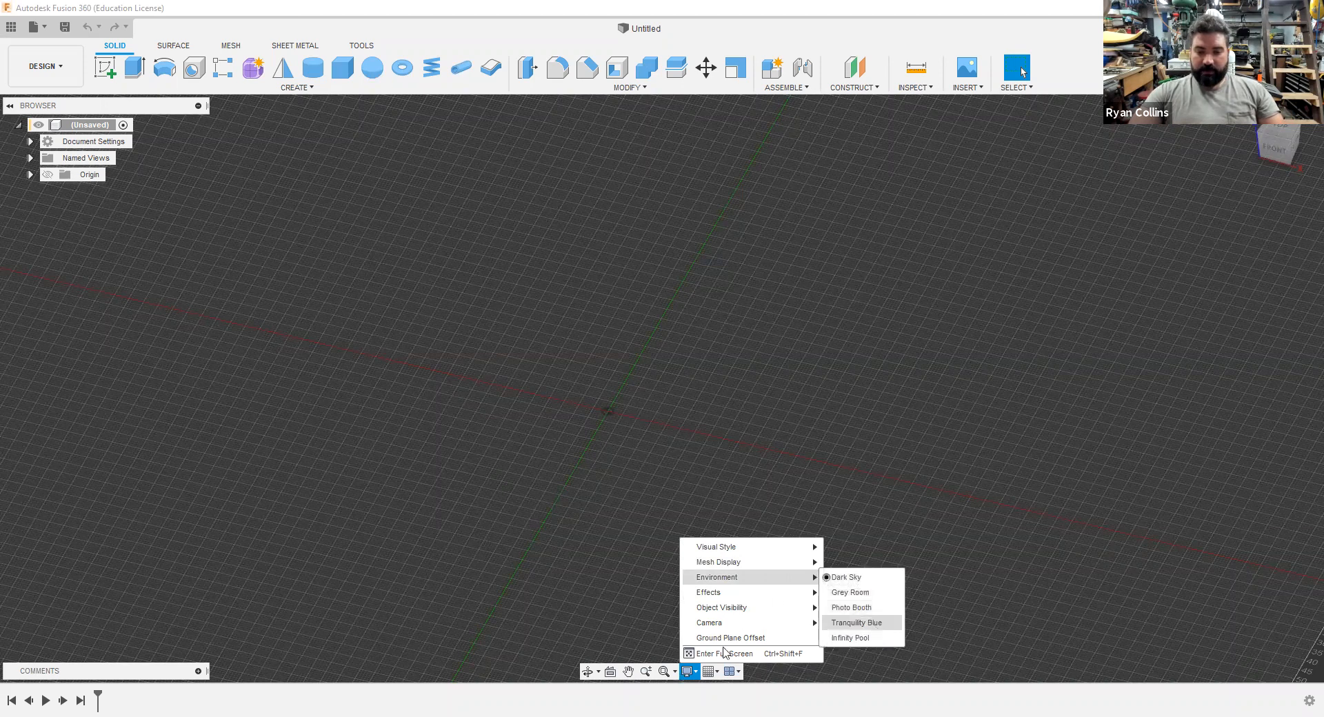
# - Set the environment to Photo Booth and look over the other display settings
pyautogui.click(696, 672)
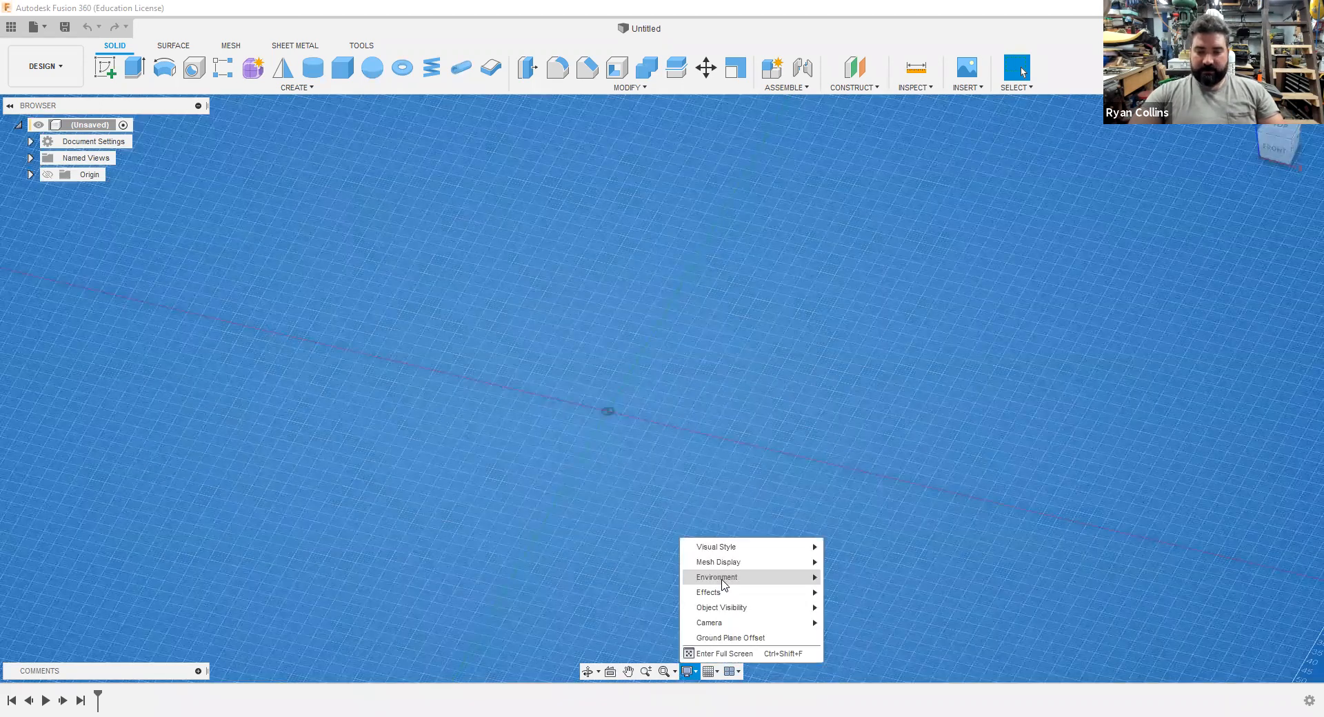
pyautogui.moveTo(769, 579)
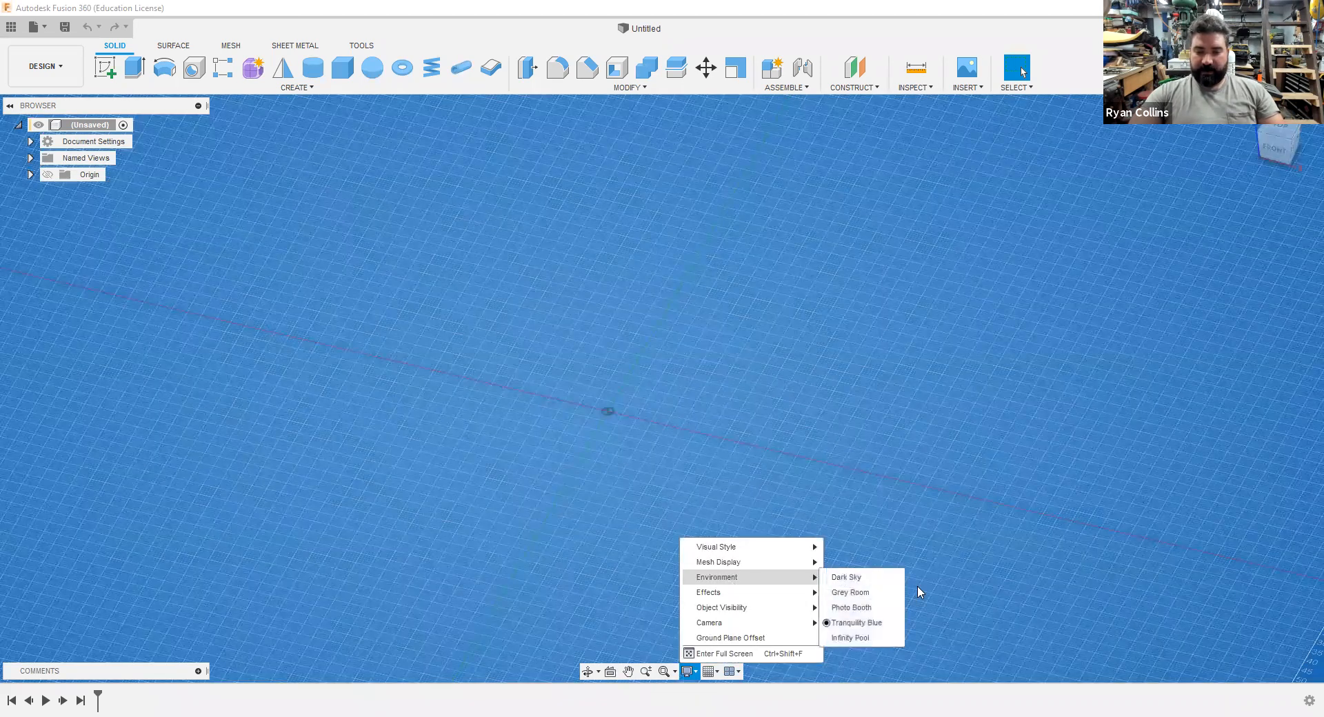
pyautogui.click(852, 608)
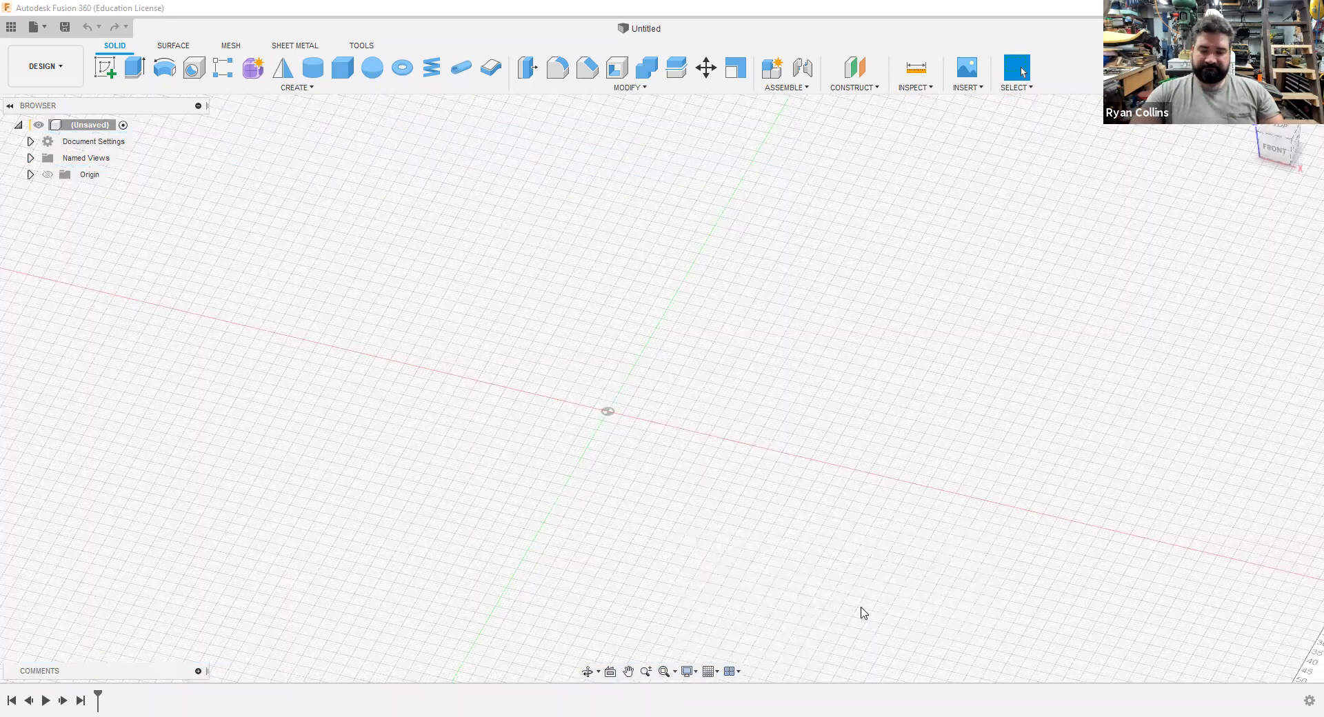
pyautogui.click(687, 675)
pyautogui.moveTo(726, 611)
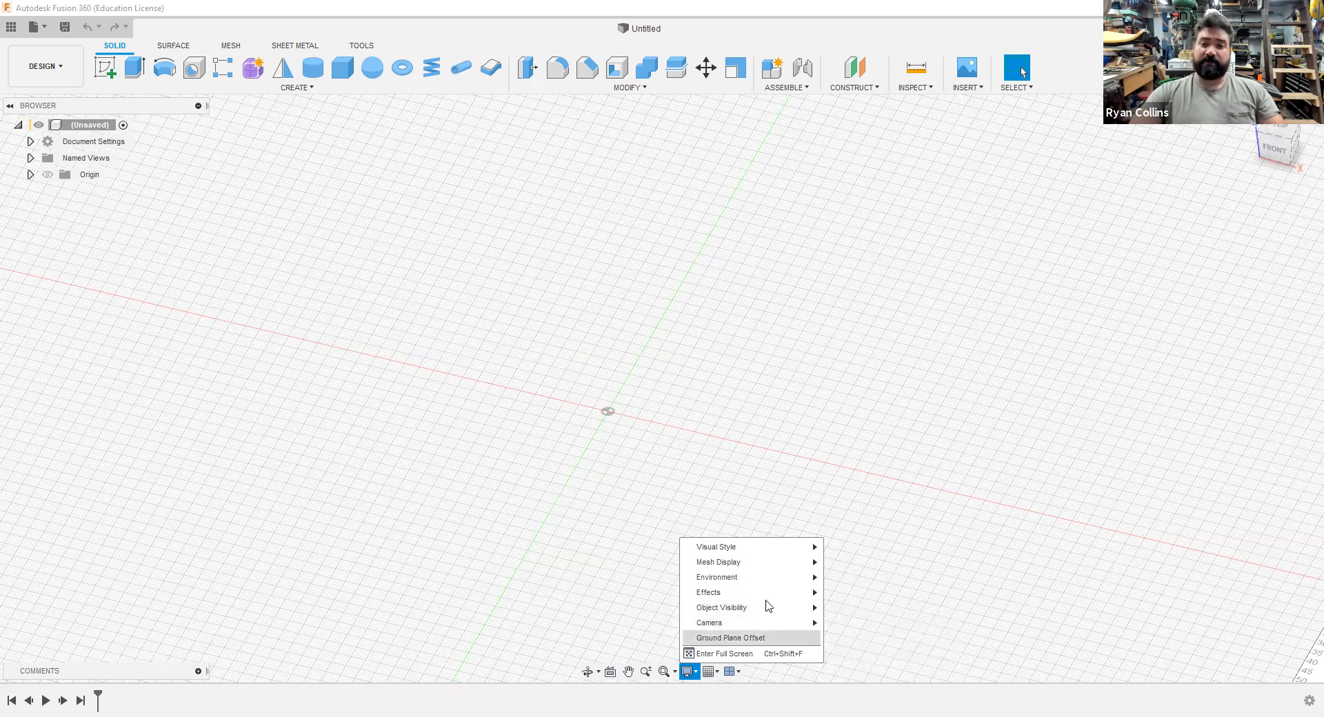
pyautogui.click(791, 411)
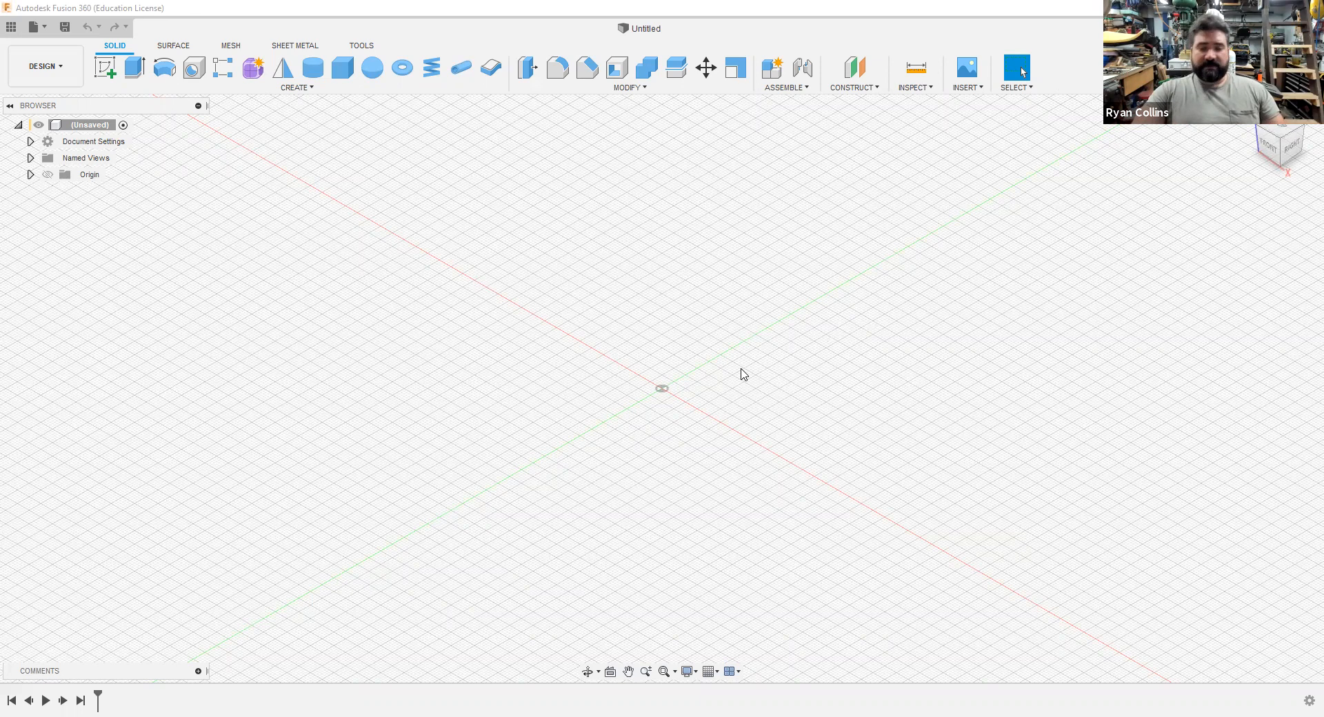
# - Start a new sketch on the horizontal origin plane, with the Origin folder made visible
pyautogui.click(106, 68)
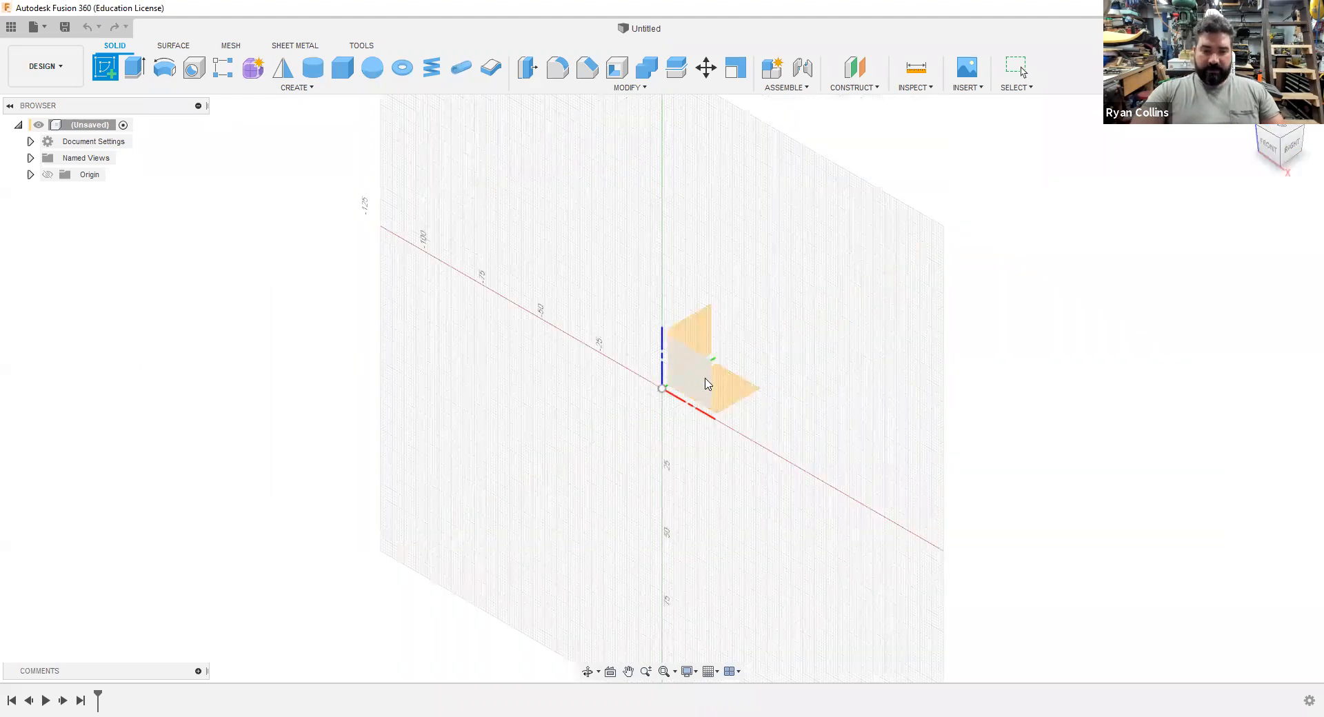
pyautogui.click(48, 175)
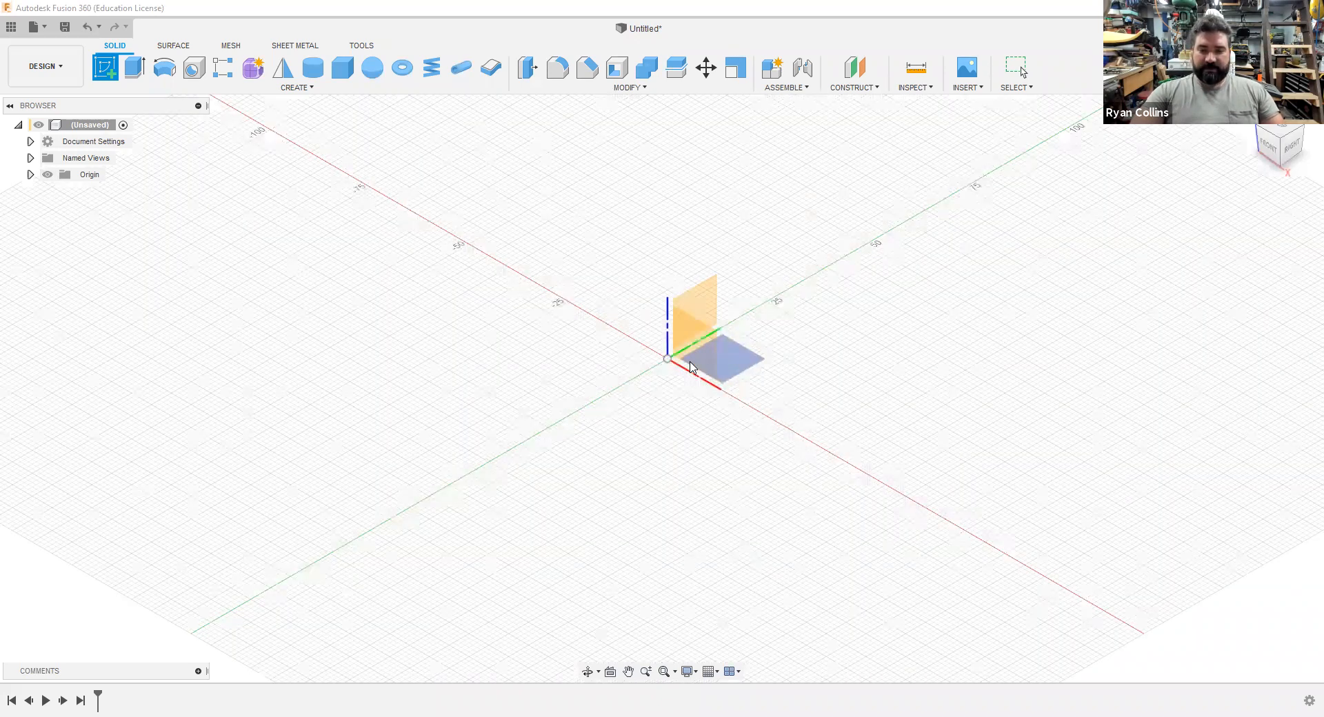
pyautogui.scroll(3, 693, 368)
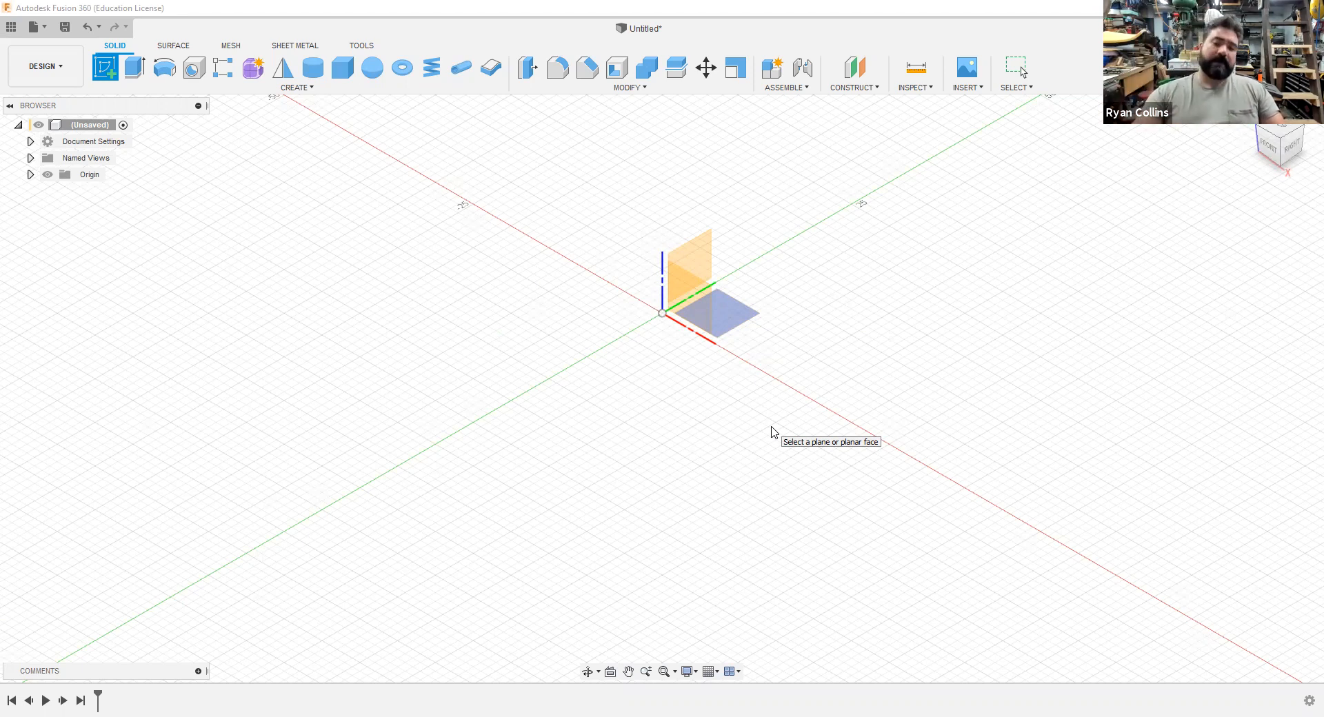
pyautogui.click(710, 314)
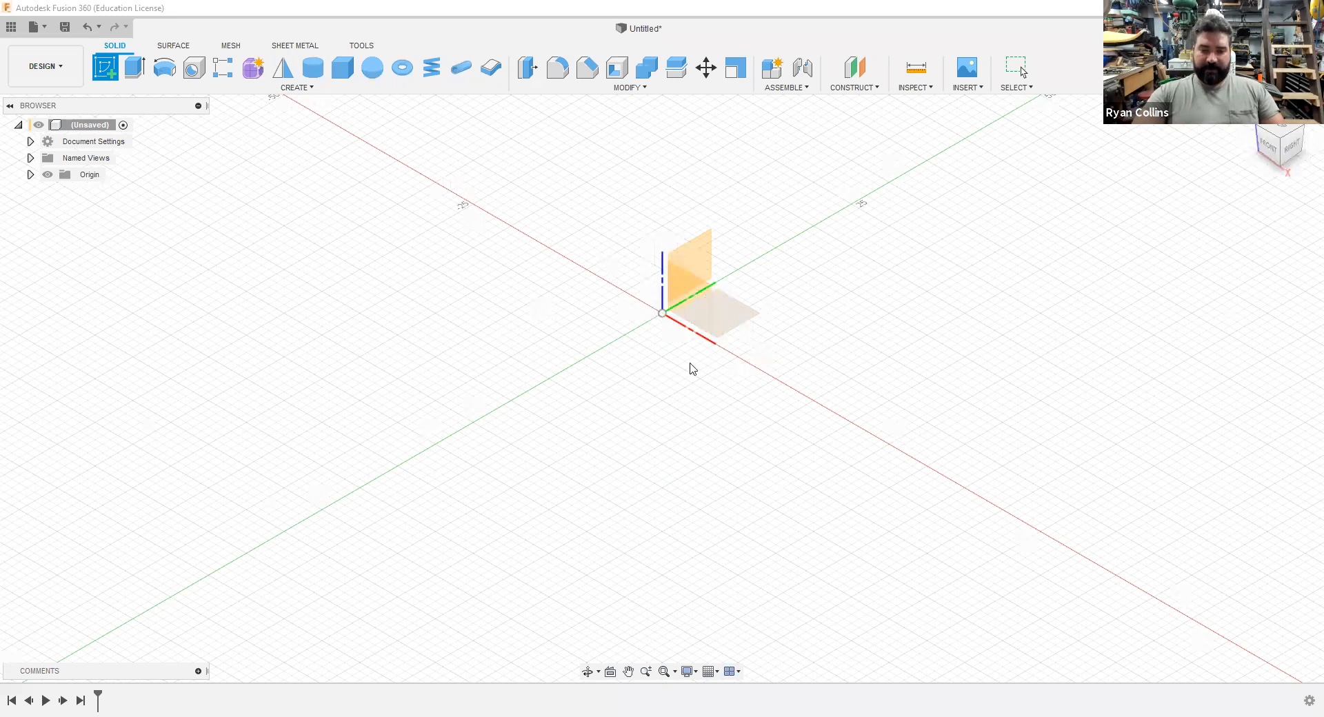
pyautogui.click(750, 321)
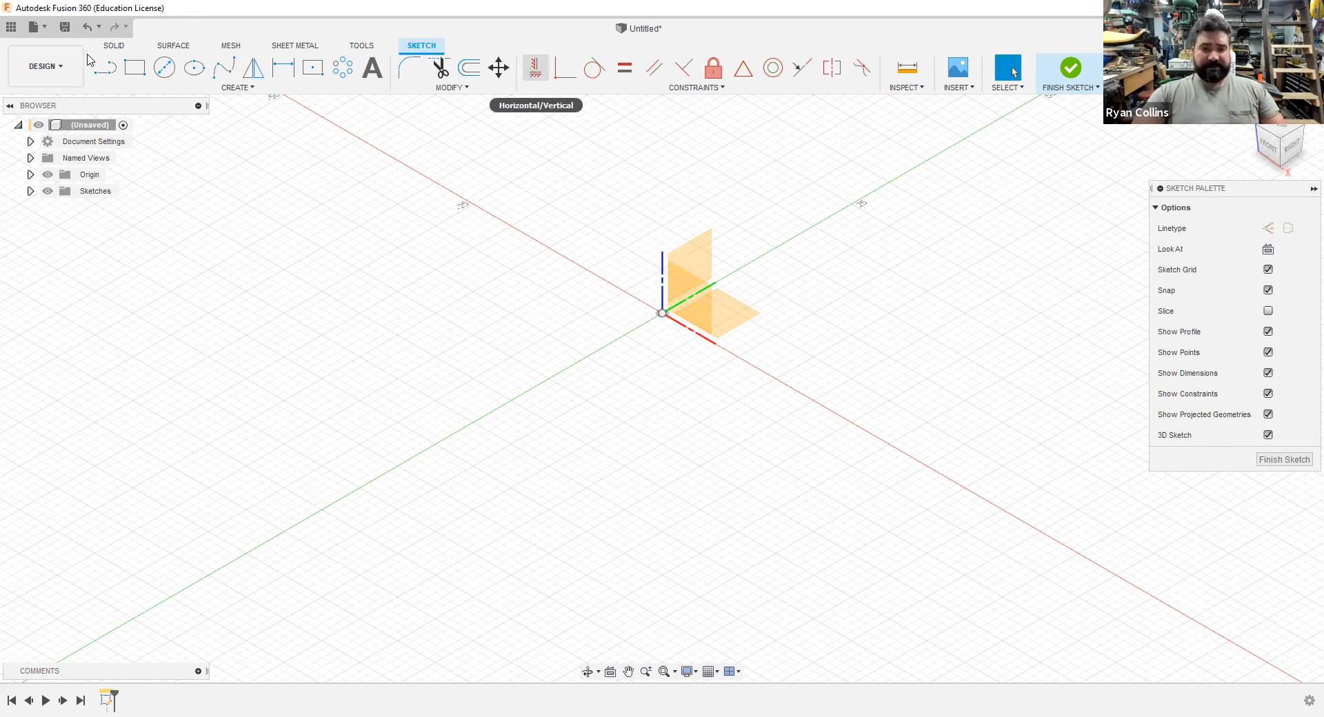
# - Sketch an open chain of lines starting on the X axis left of the origin, ending with a 15 mm segment at 112° to the previous one
pyautogui.click(106, 67)
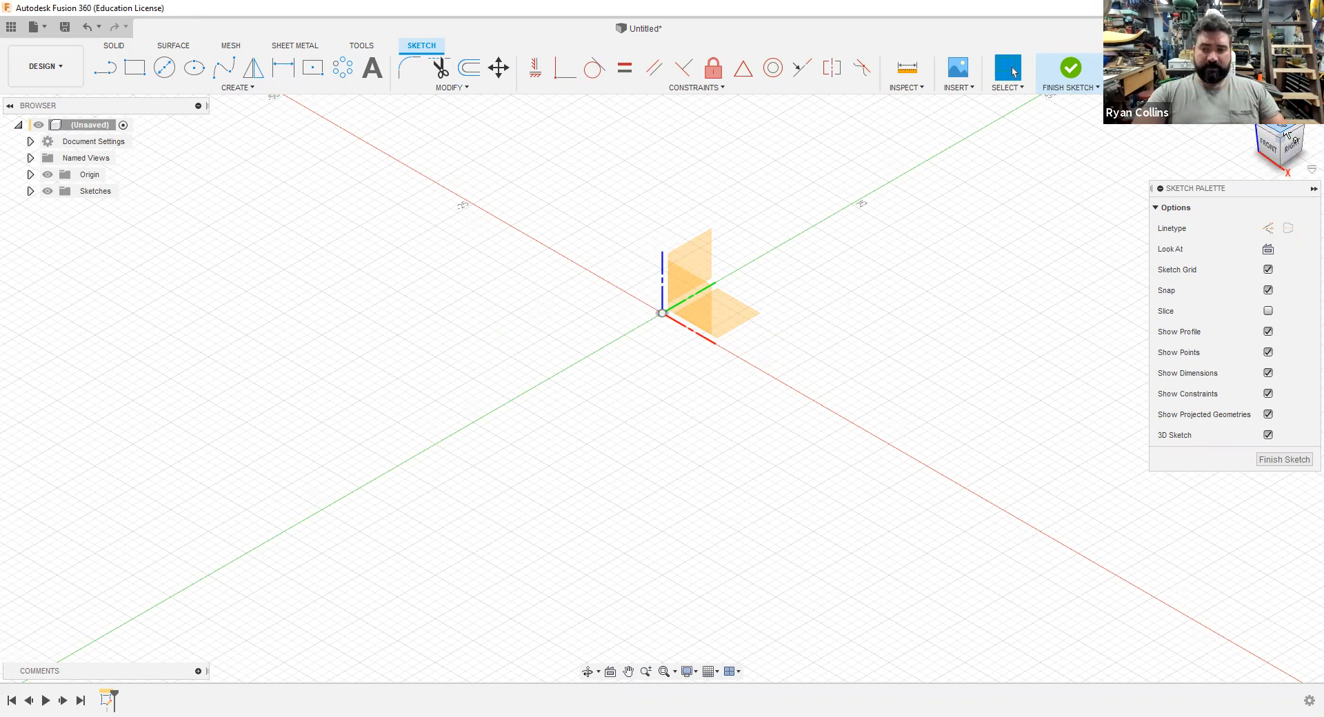
pyautogui.moveTo(1285, 131); pyautogui.dragTo(1253, 132)
pyautogui.click(1281, 138)
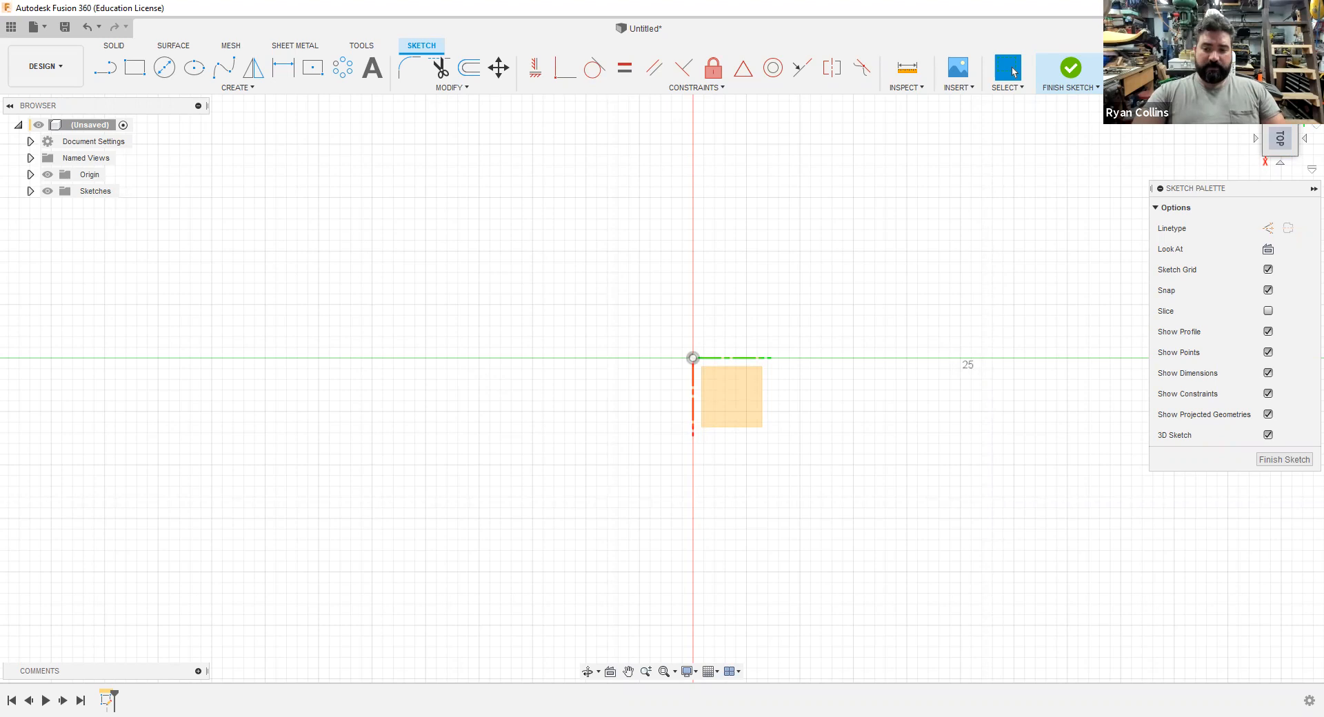
pyautogui.click(1314, 126)
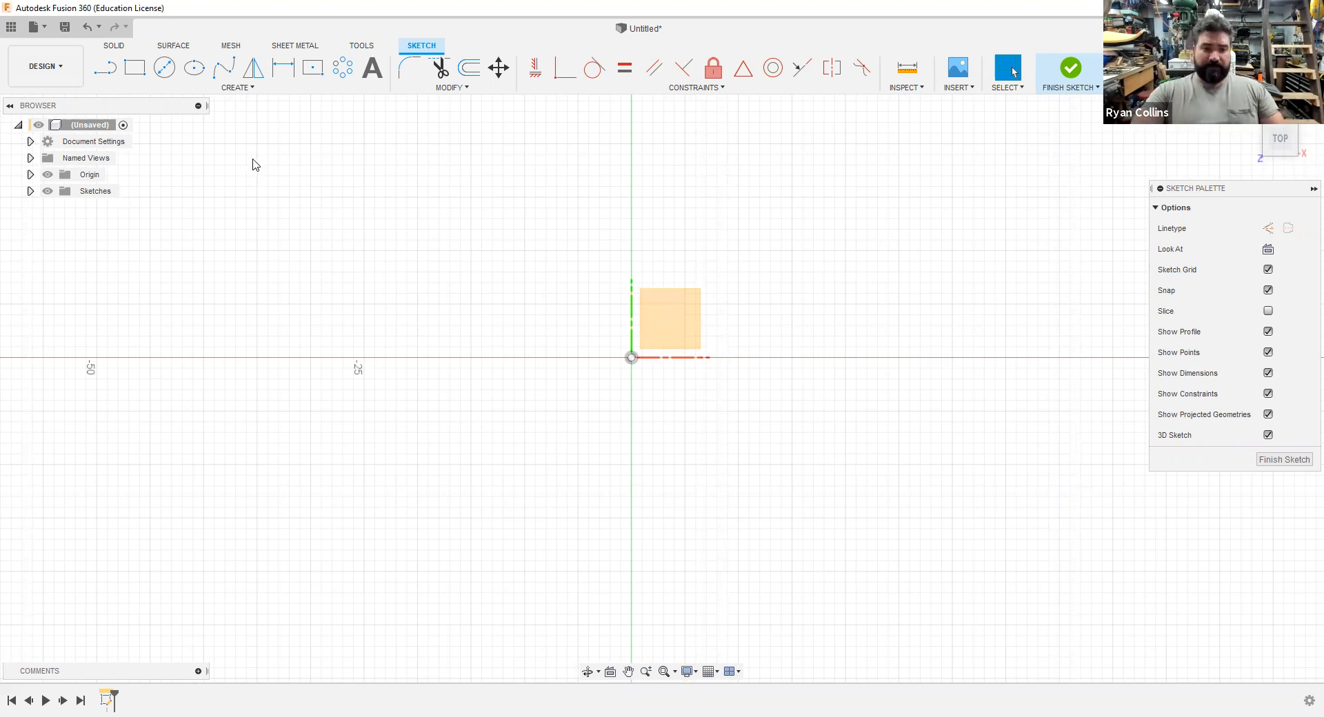
pyautogui.click(107, 69)
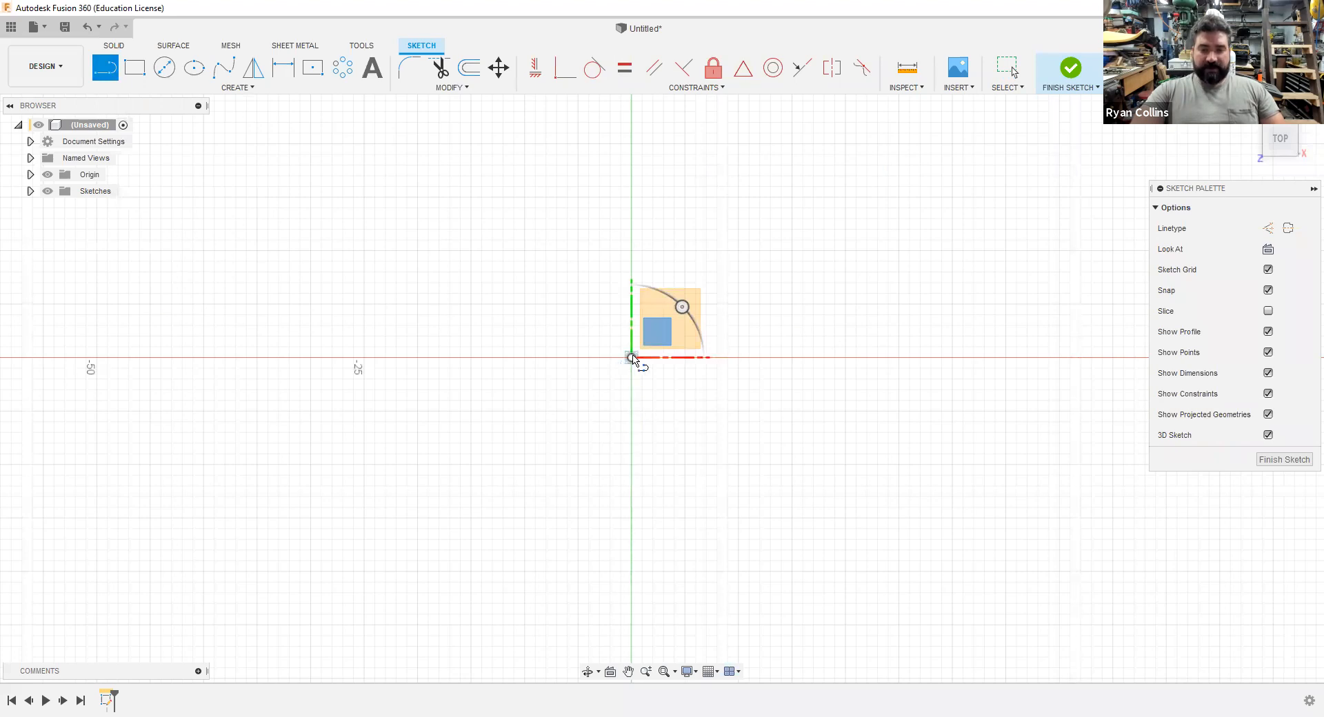
pyautogui.click(470, 358)
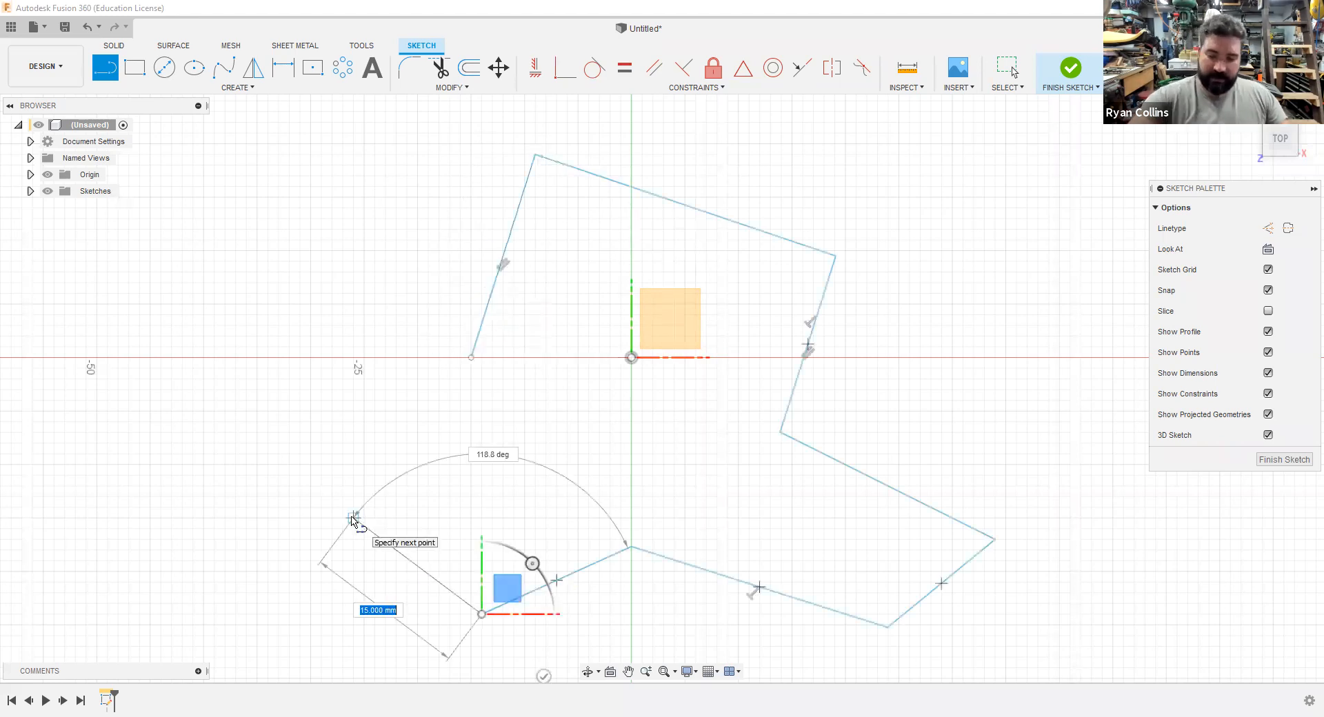
pyautogui.write('15')
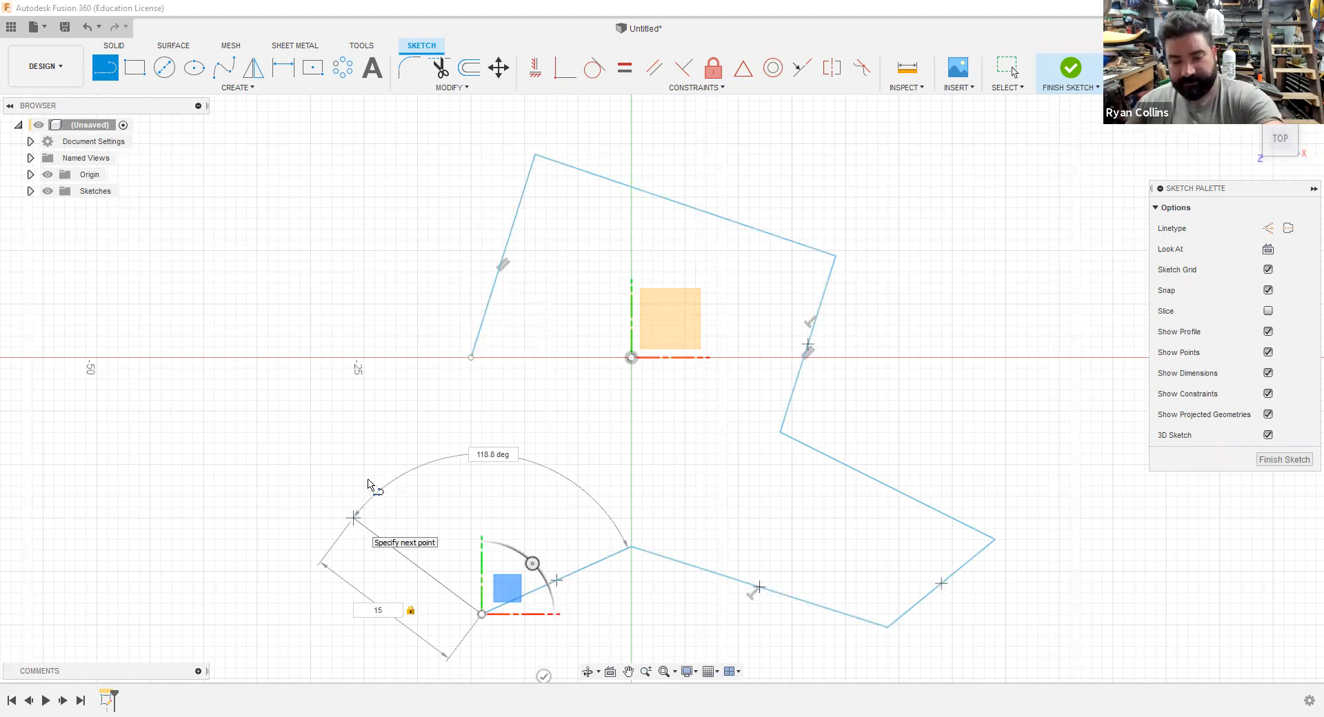
pyautogui.press('Tab')
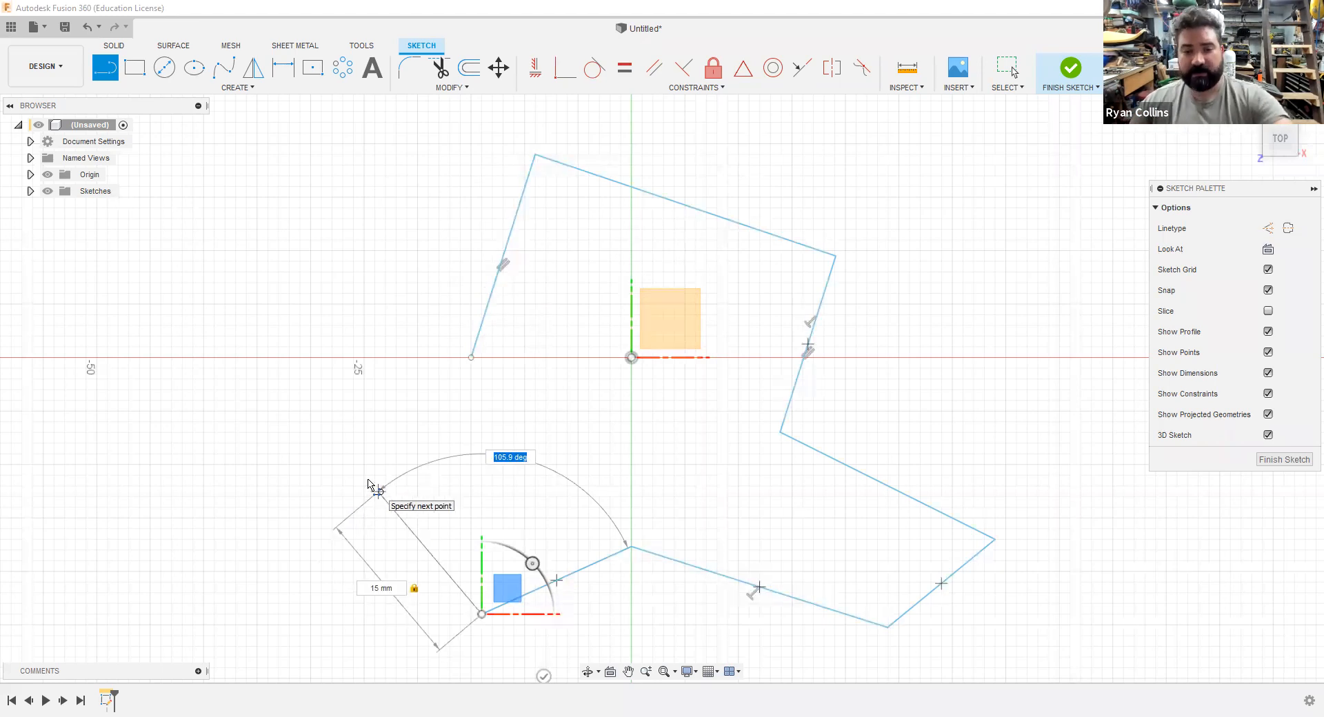
pyautogui.write('112')
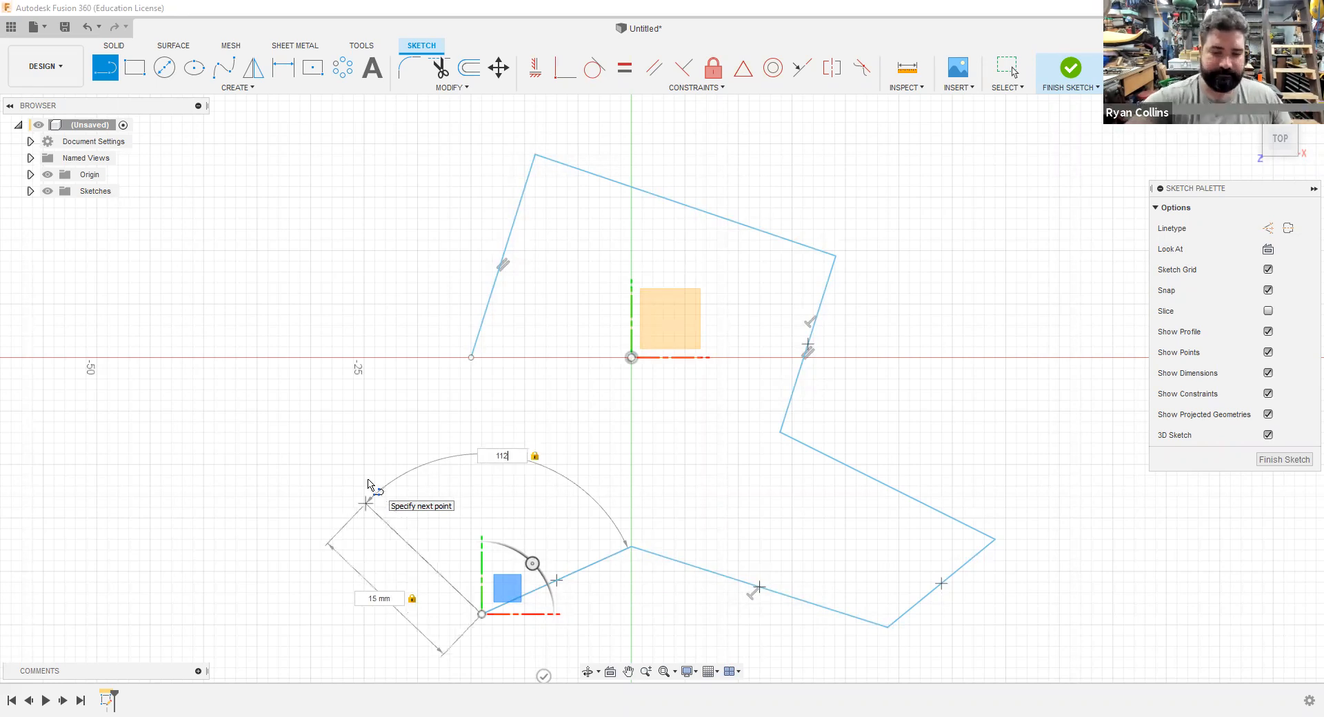
pyautogui.press('Return')
pyautogui.press('Escape')
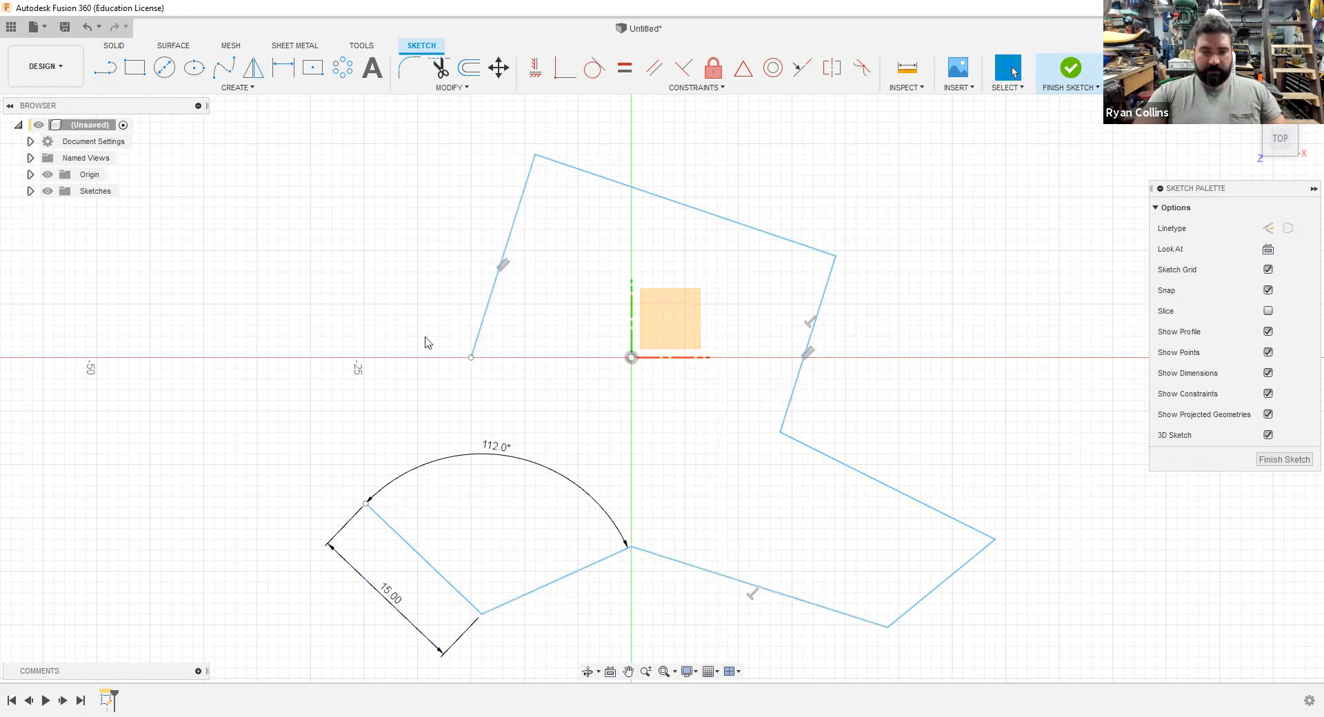
# - Close the profile with a line between its two open ends and set the 15 mm segment's length to 18 mm
pyautogui.click(105, 67)
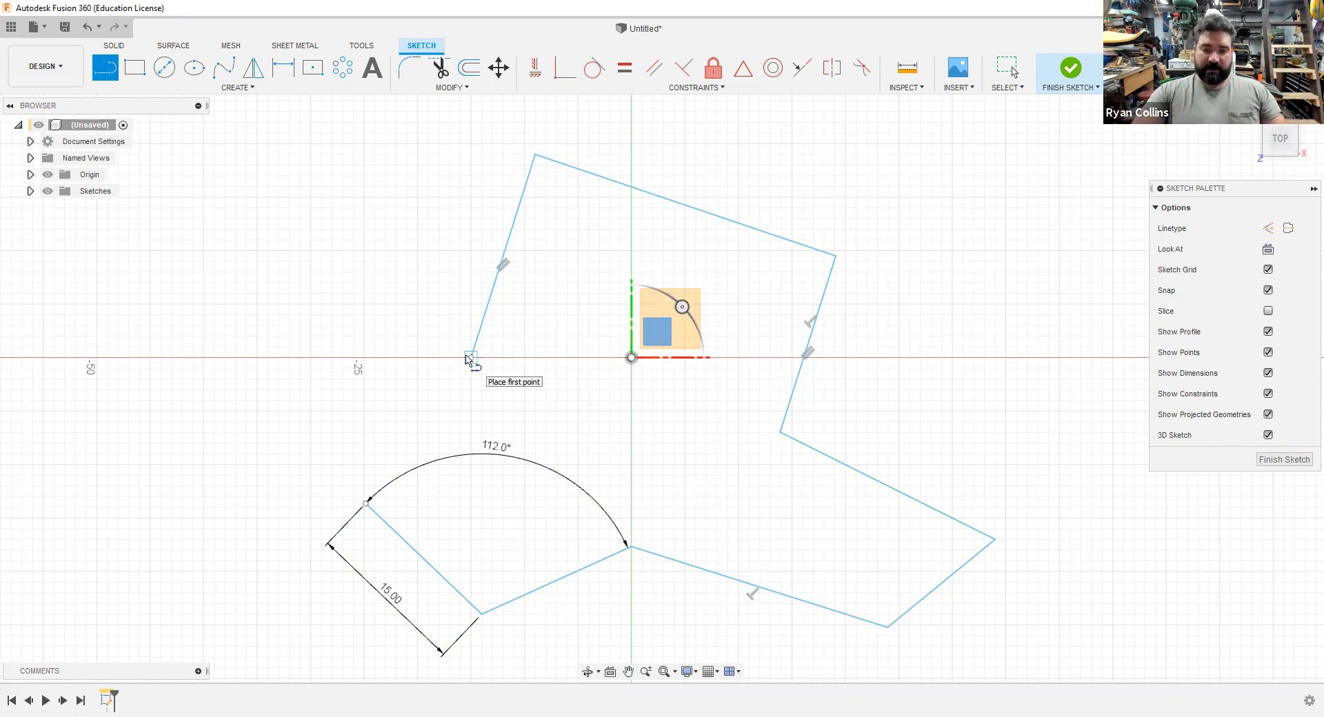
pyautogui.click(368, 504)
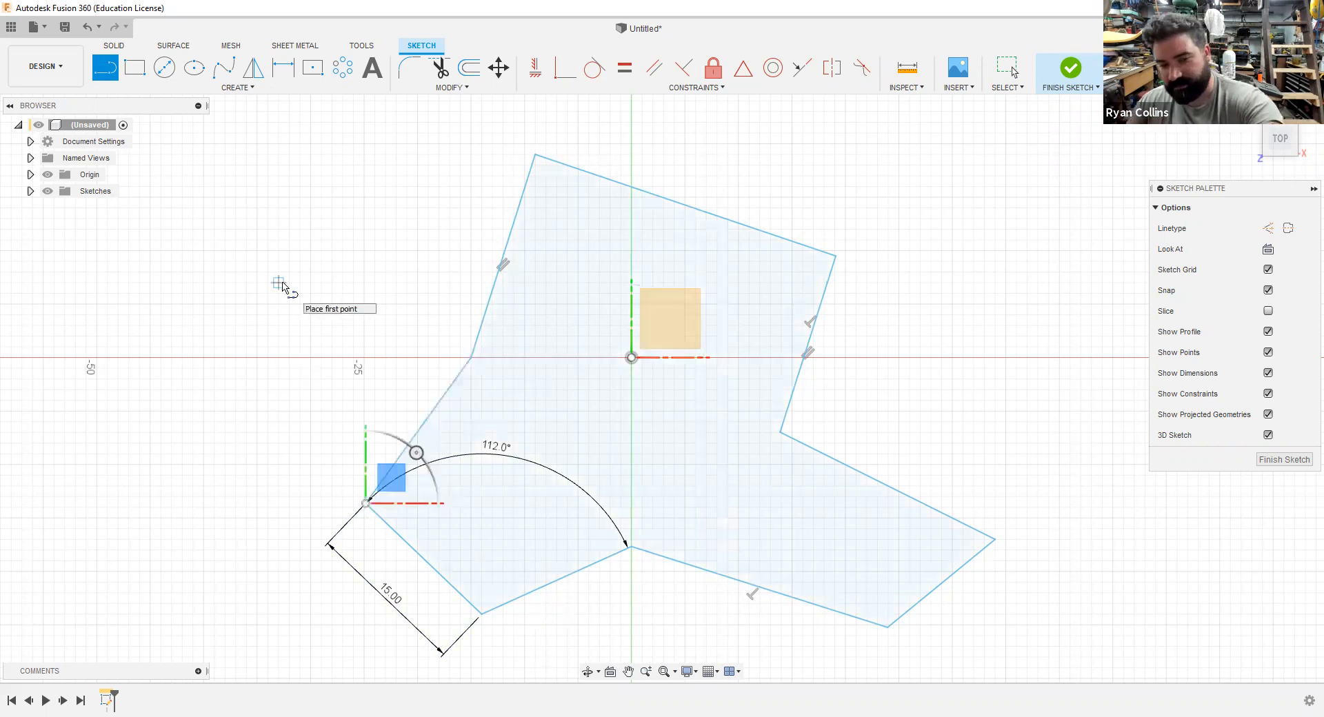
pyautogui.press('Escape')
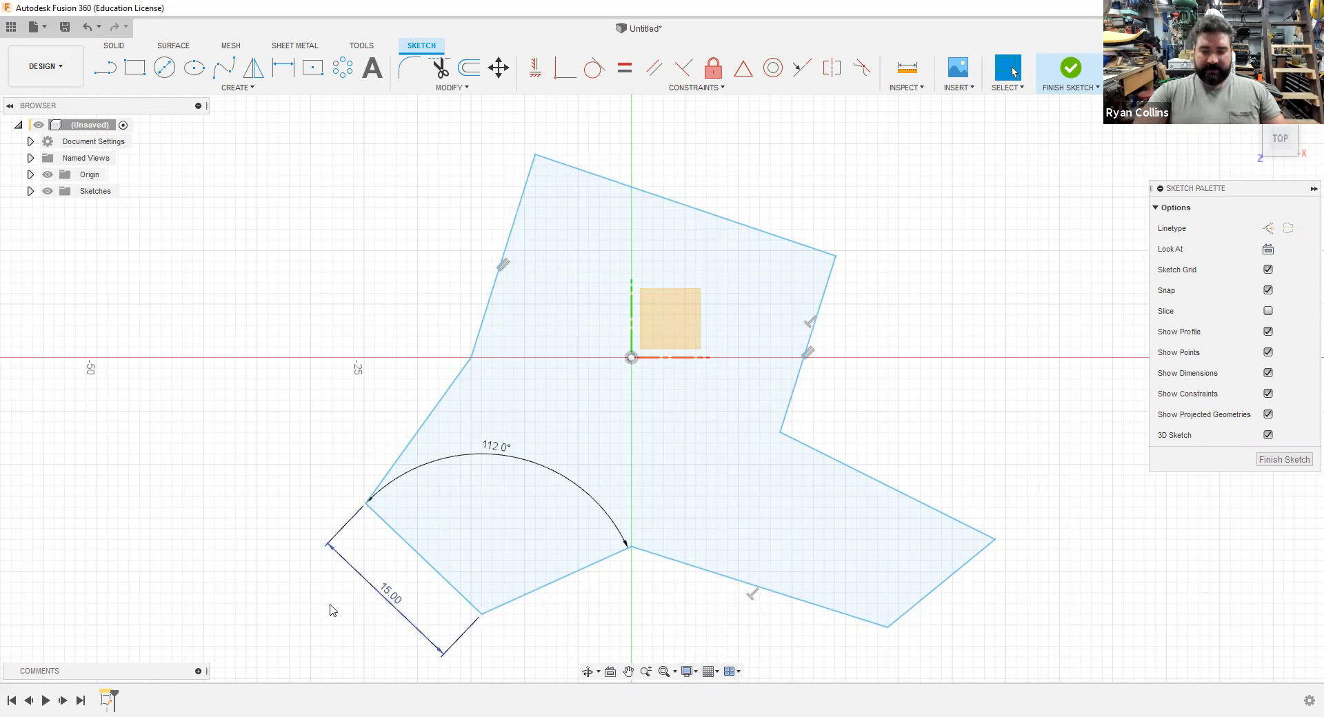
pyautogui.write('18')
pyautogui.press('Return')
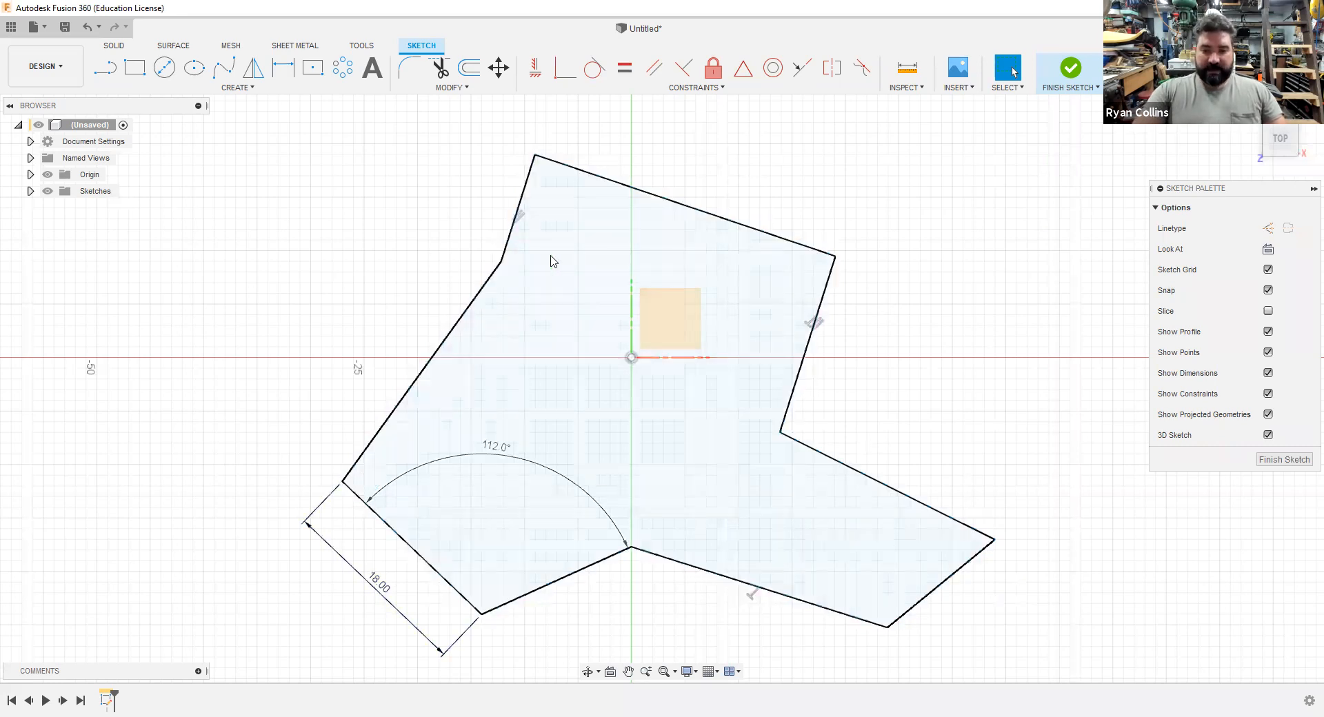
# - Examine the parallel and perpendicular constraint markers on the upper part of the profile
pyautogui.scroll(5, 519, 233)
pyautogui.scroll(3, 515, 384)
pyautogui.scroll(-5, 490, 378)
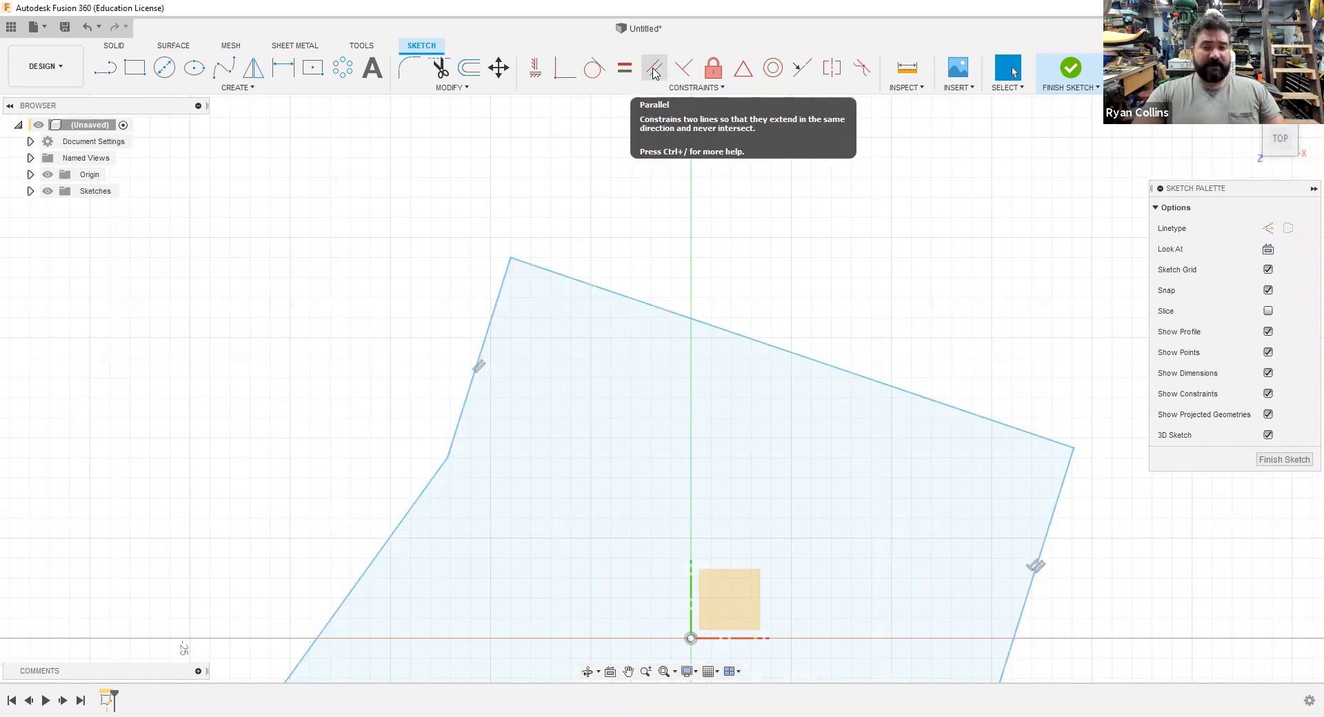
pyautogui.press('Escape')
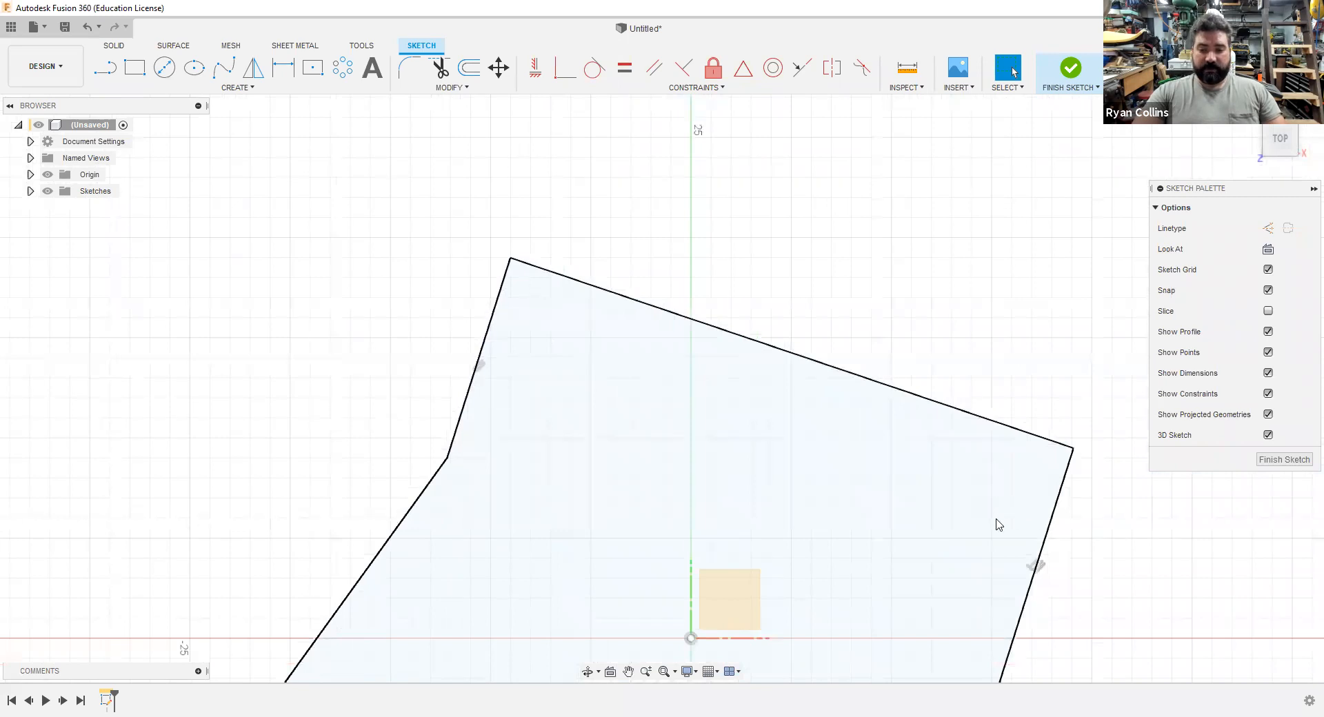
pyautogui.doubleClick(1029, 568)
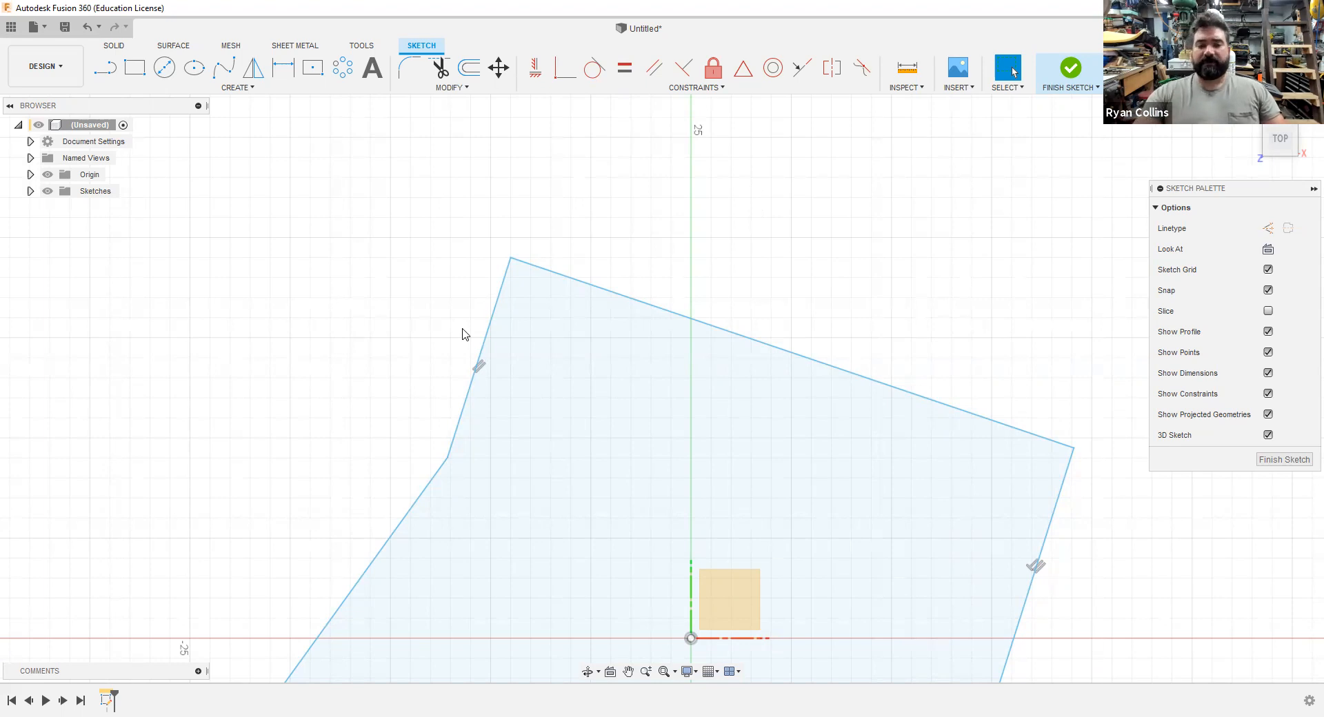
pyautogui.scroll(-2, 731, 411)
pyautogui.scroll(2, 740, 420)
pyautogui.scroll(-2, 731, 483)
pyautogui.scroll(-2, 776, 495)
pyautogui.moveTo(776, 494)
pyautogui.mouseDown(button='middle')
pyautogui.moveTo(749, 399)
pyautogui.moveTo(660, 316)
pyautogui.moveTo(645, 320)
pyautogui.mouseUp(button='middle')
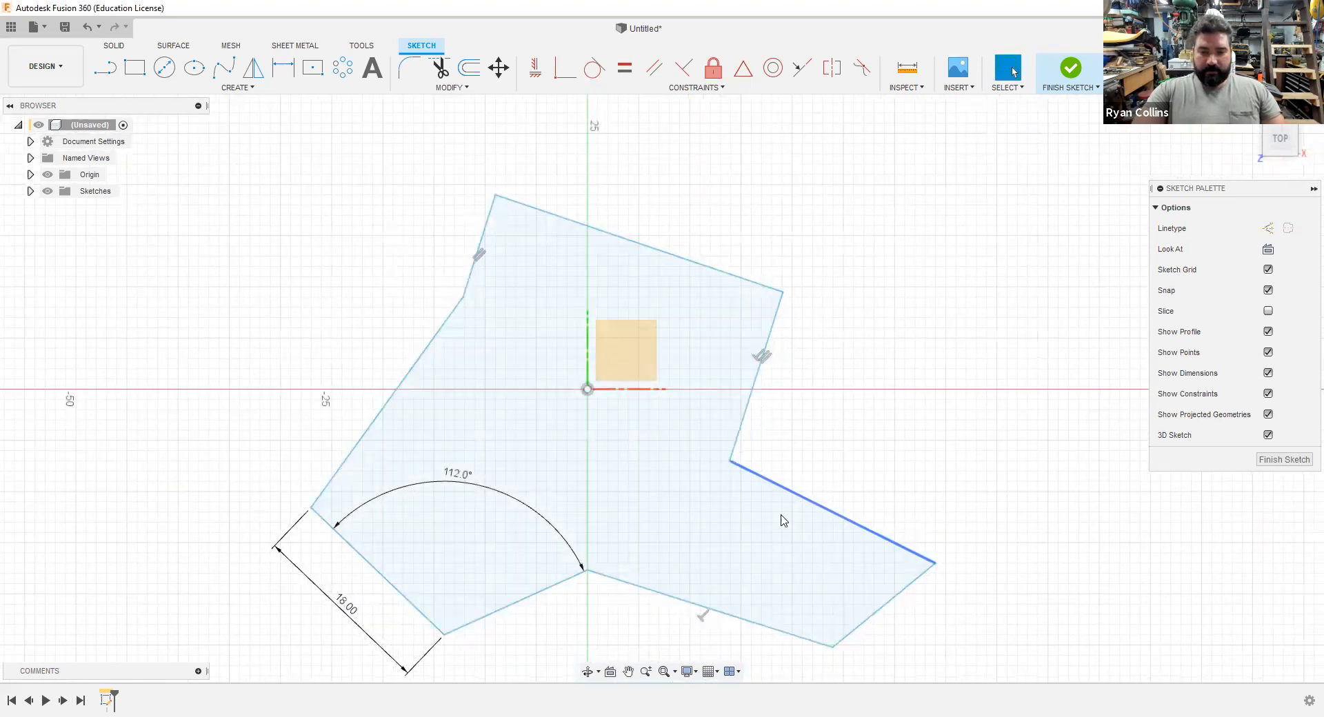
# - Apply a Parallel constraint between the upper and lower long edges of the profile's lower-right arm
pyautogui.click(799, 501)
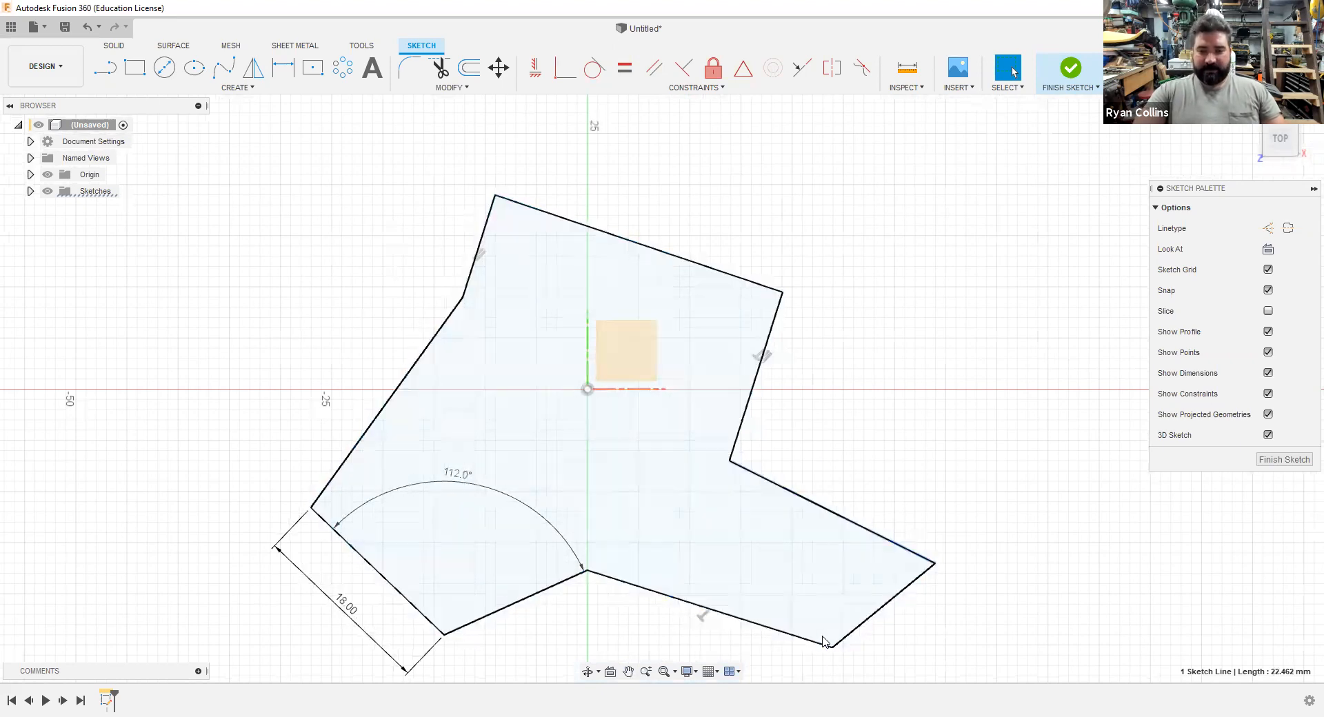
pyautogui.click(736, 213)
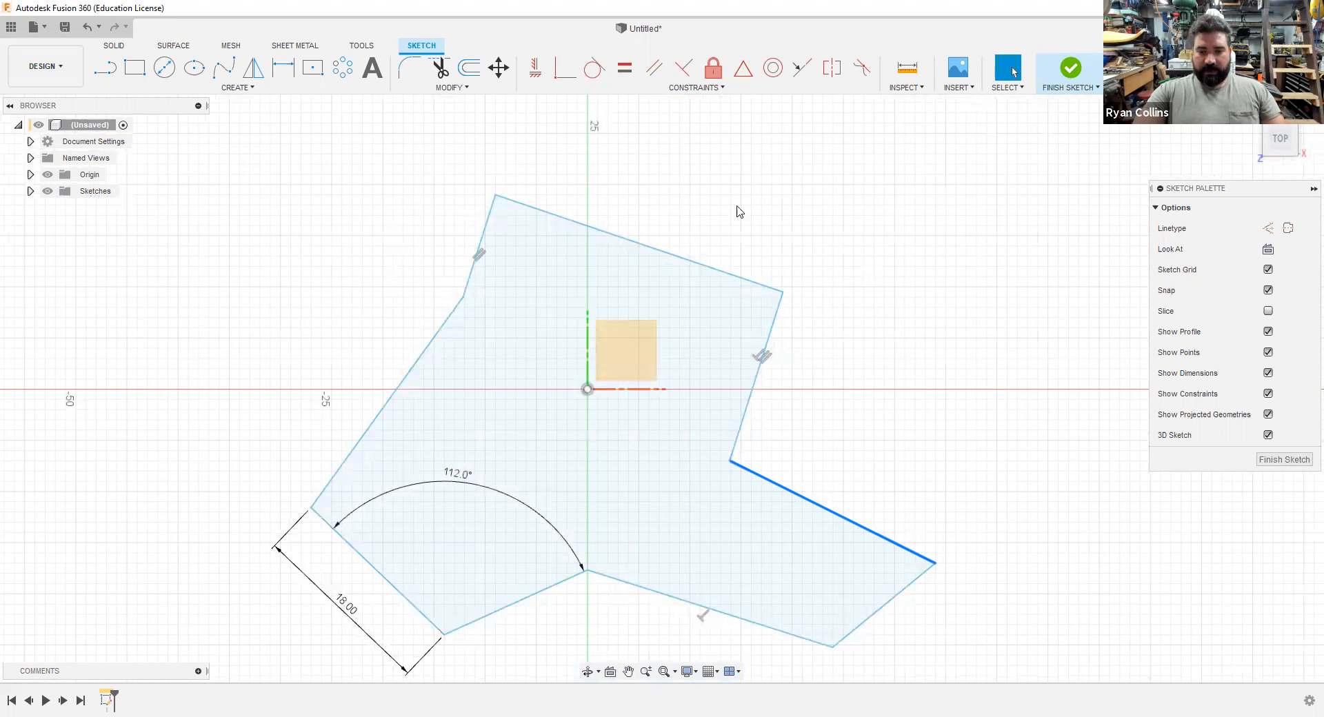
pyautogui.click(654, 74)
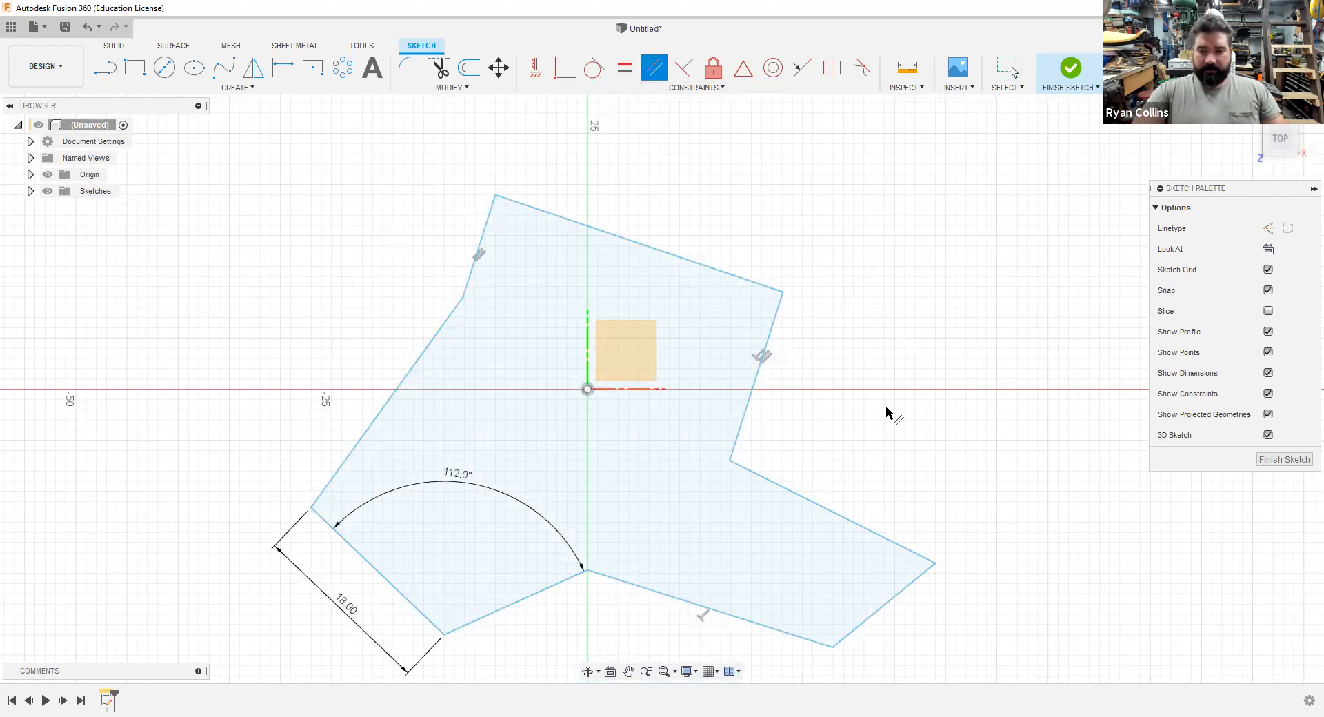
pyautogui.click(805, 498)
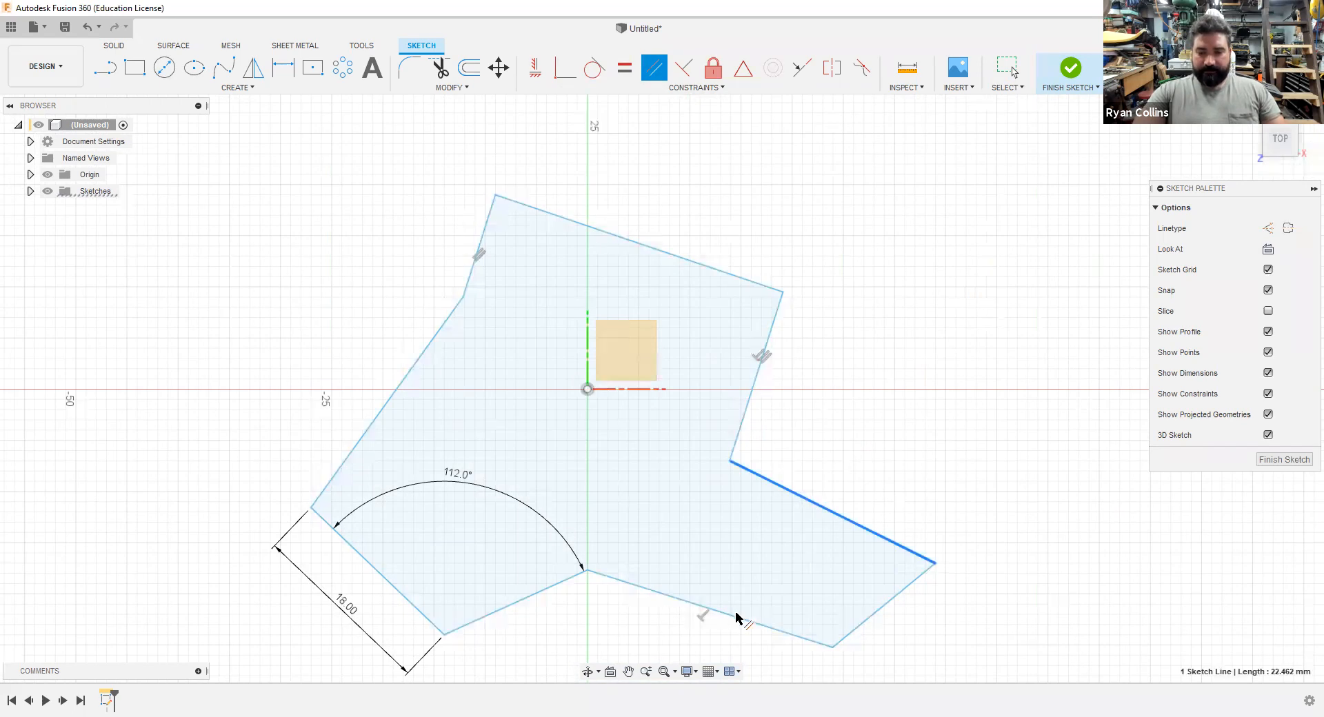
pyautogui.click(687, 601)
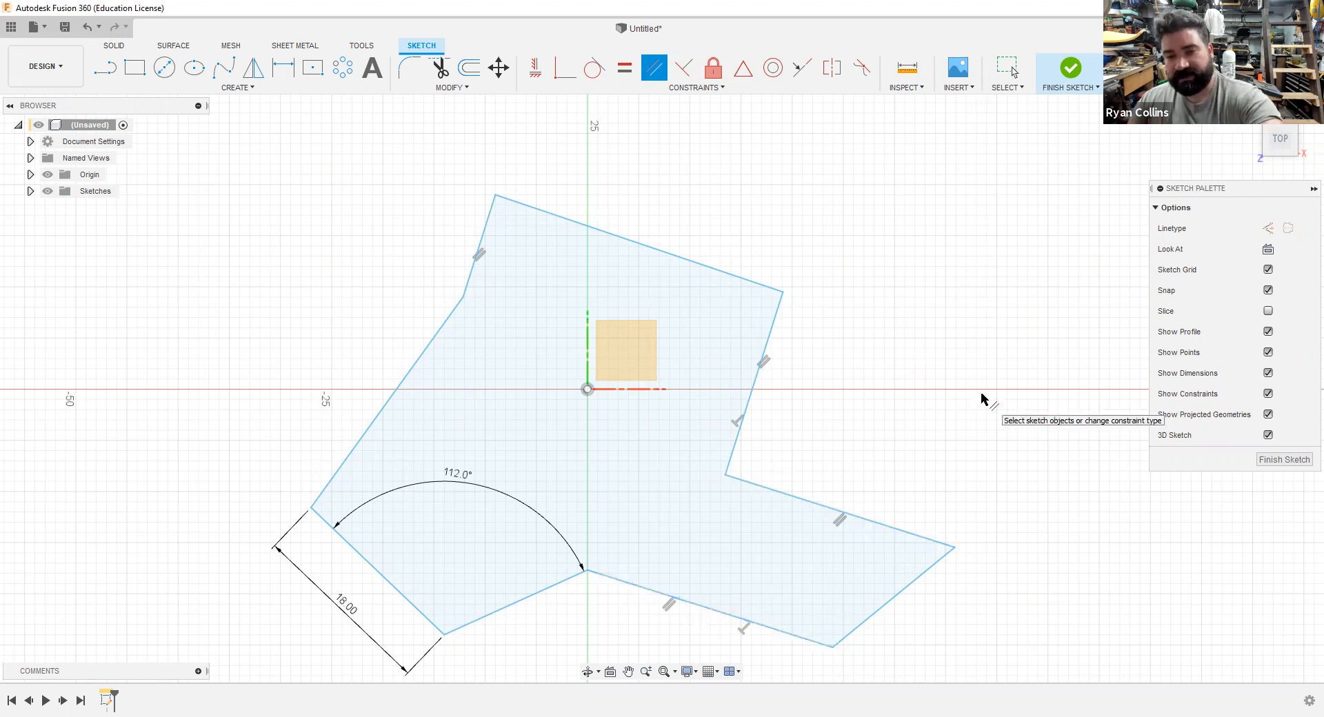
pyautogui.press('Escape')
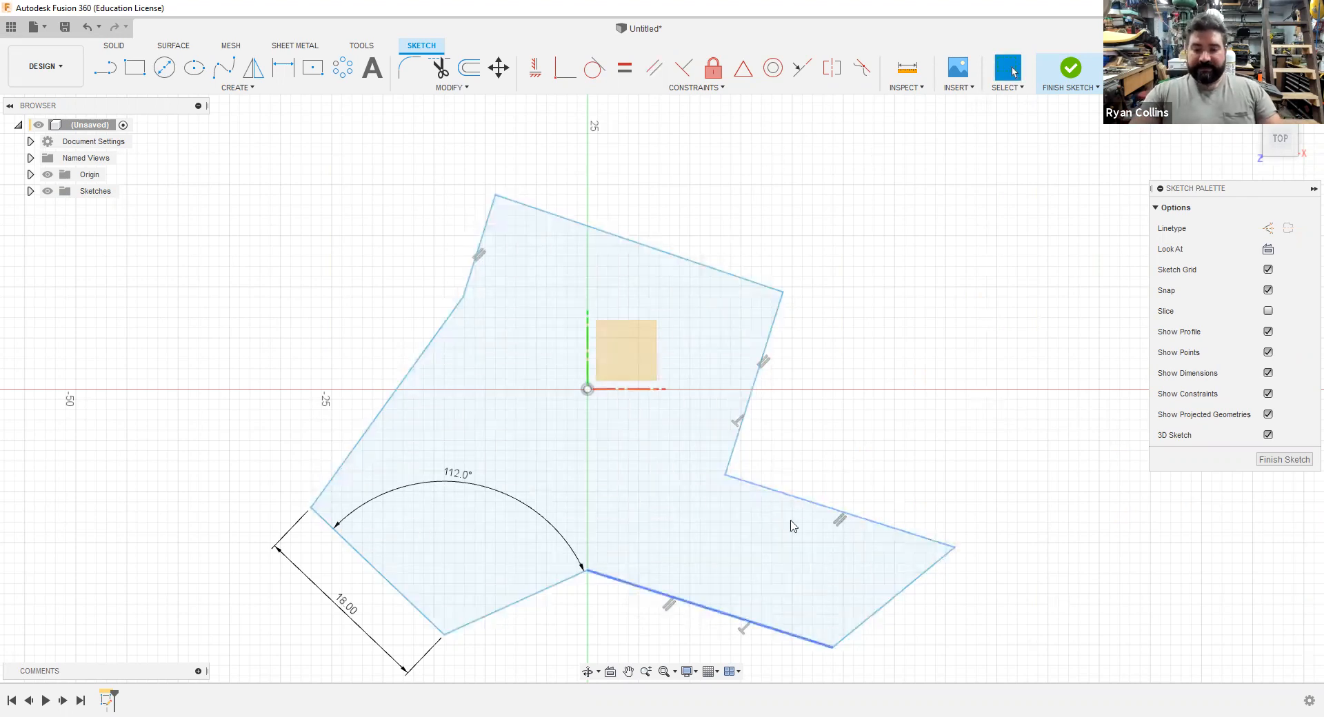
# - Apply an Equal constraint to the two parallel long edges of the lower-right arm
pyautogui.click(622, 72)
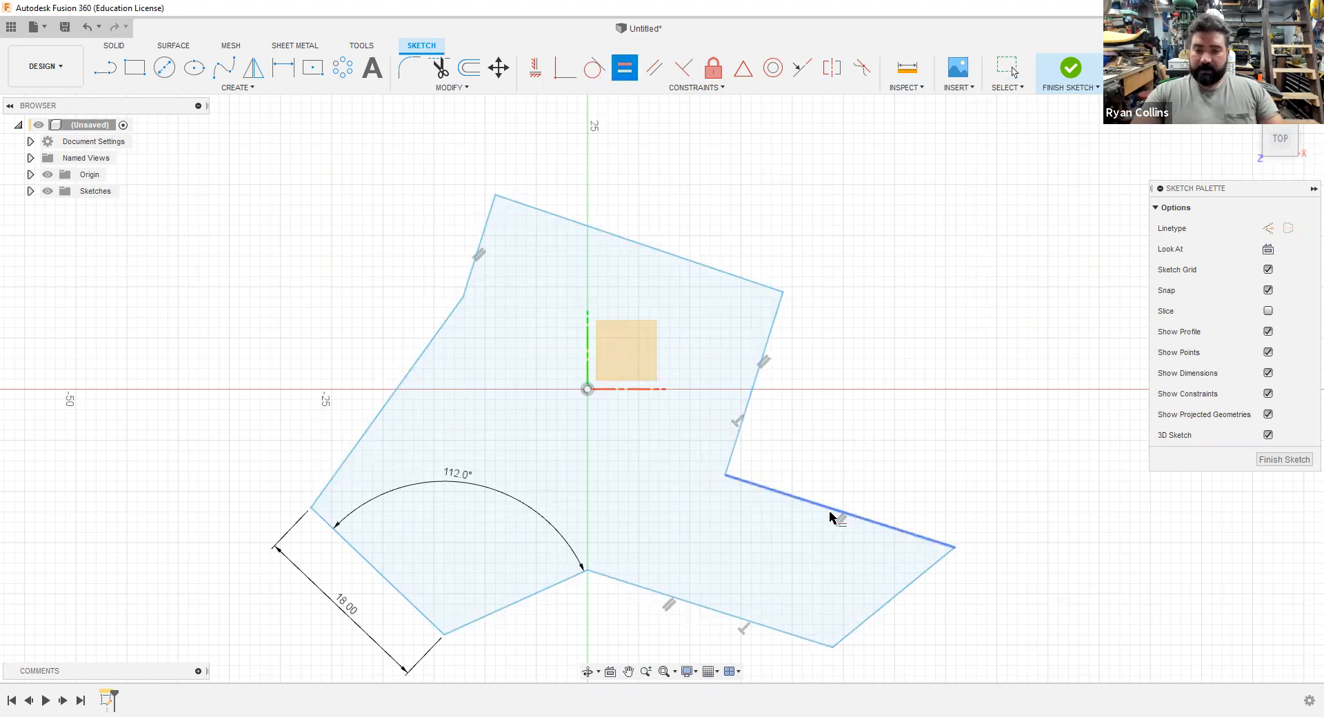
pyautogui.click(818, 509)
pyautogui.click(718, 613)
pyautogui.click(778, 592)
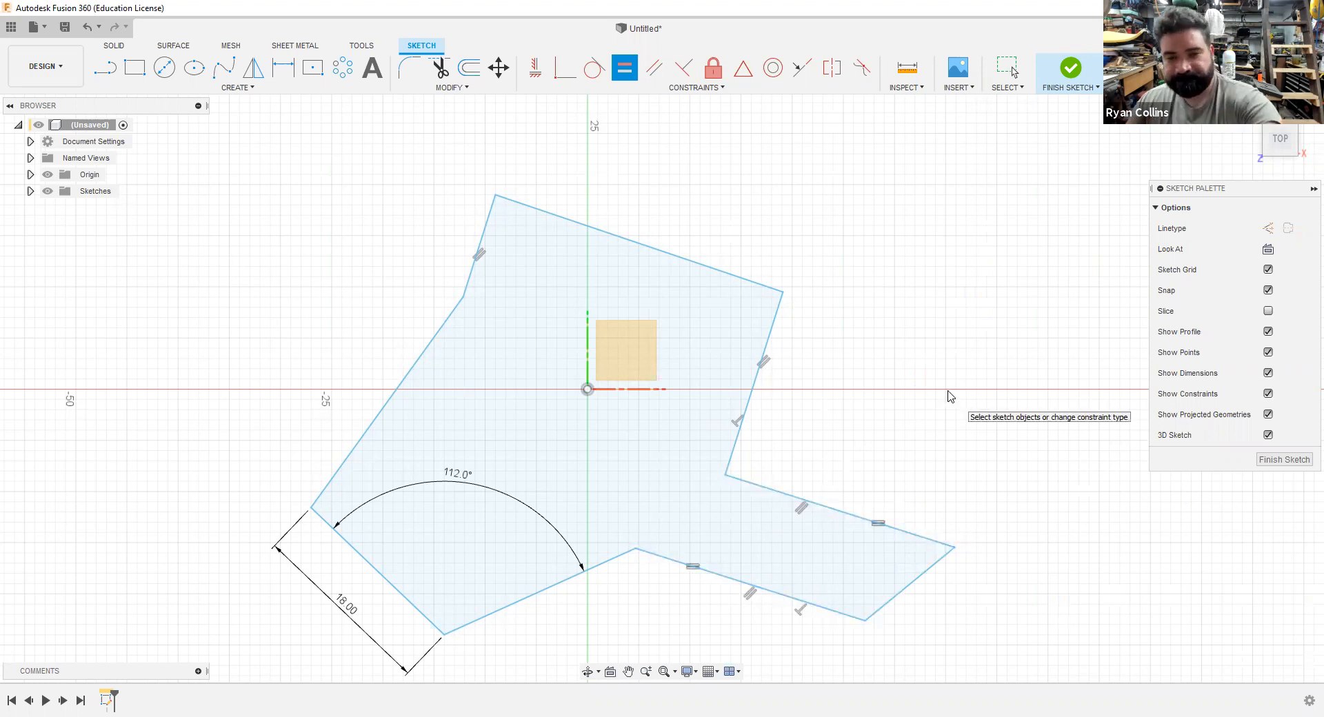
pyautogui.press('Escape')
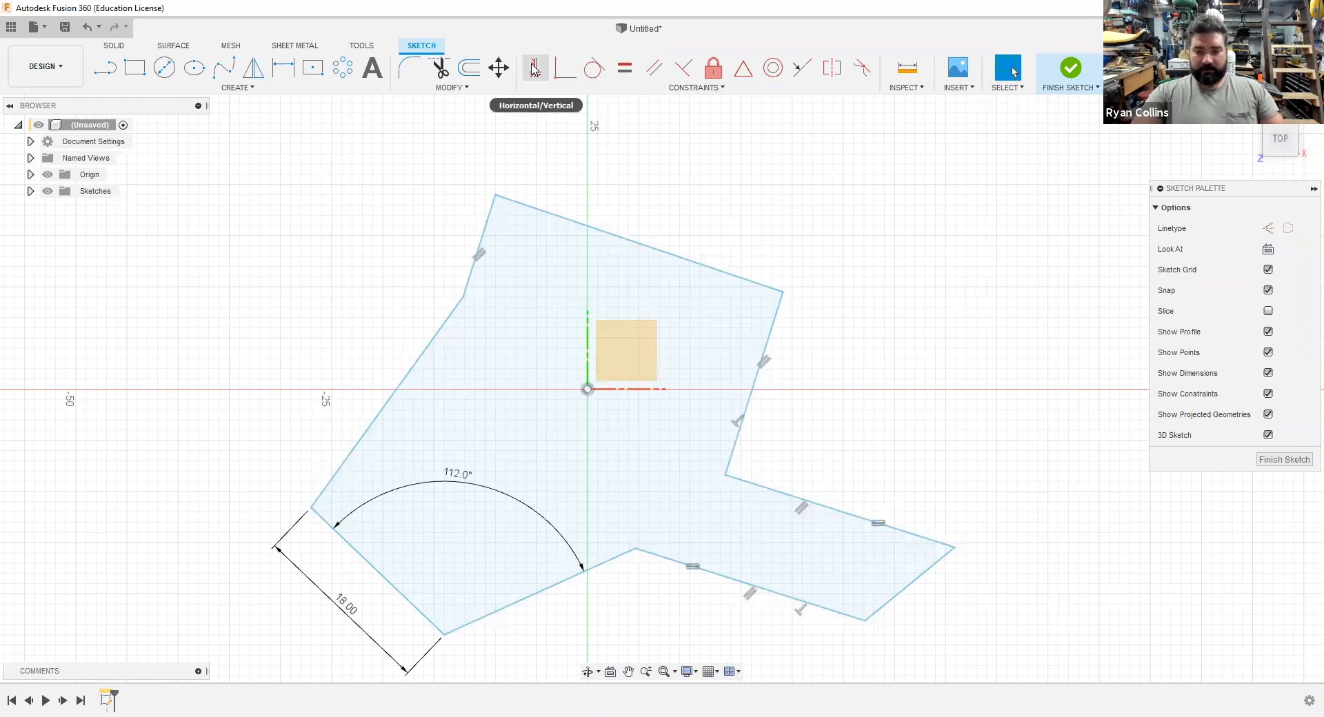
# - Make the profile's slanted top edge horizontal with the Horizontal/Vertical constraint
pyautogui.click(535, 69)
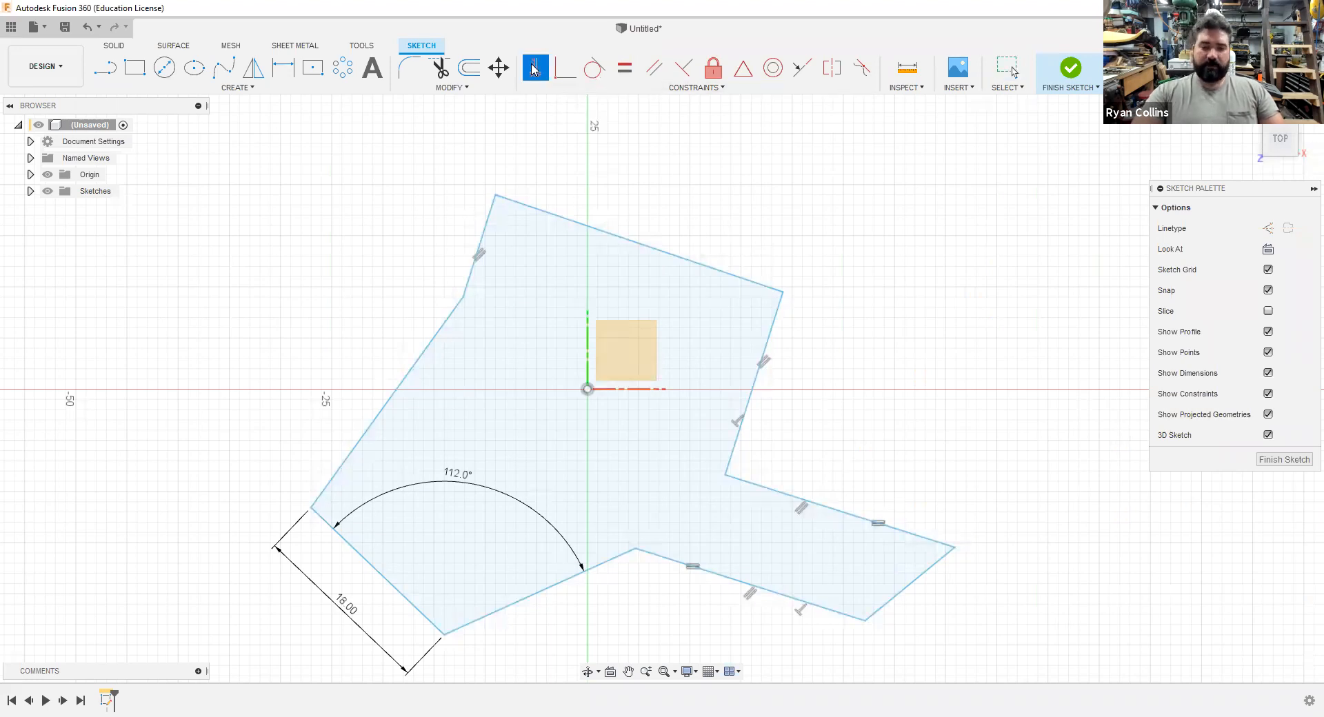
pyautogui.click(630, 245)
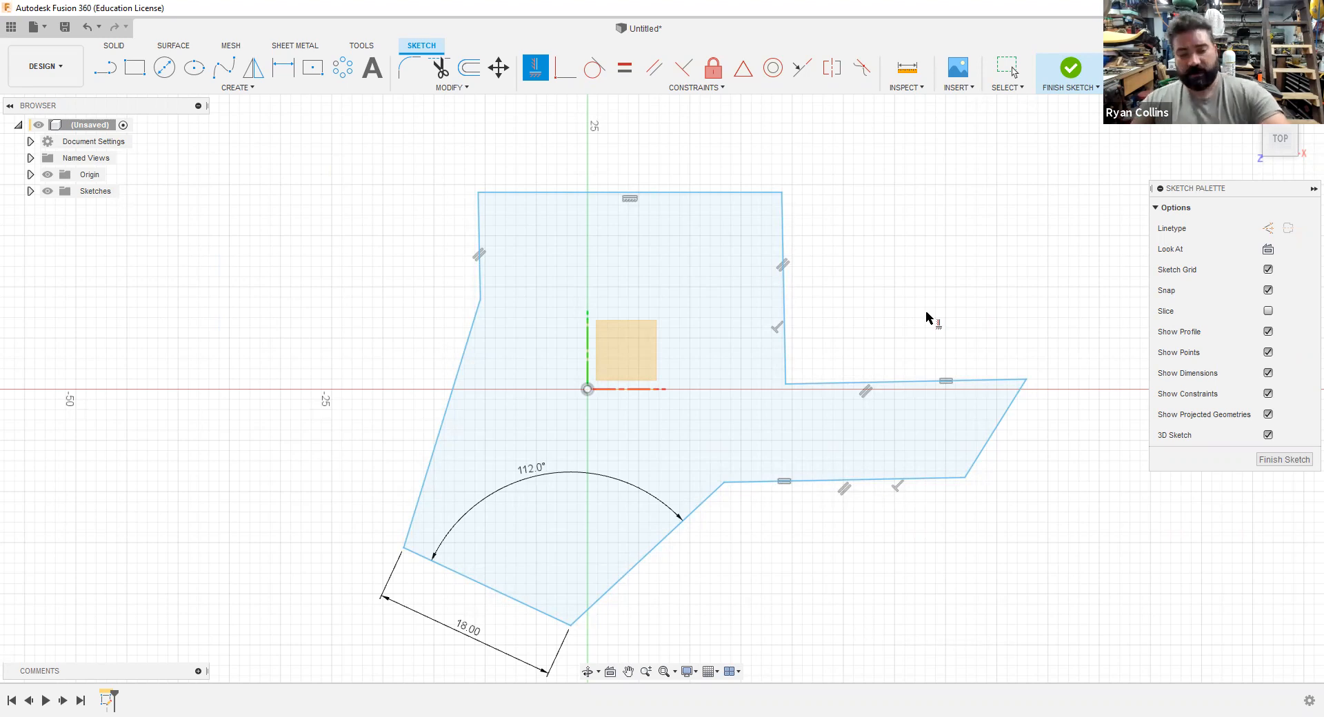
pyautogui.press('Escape')
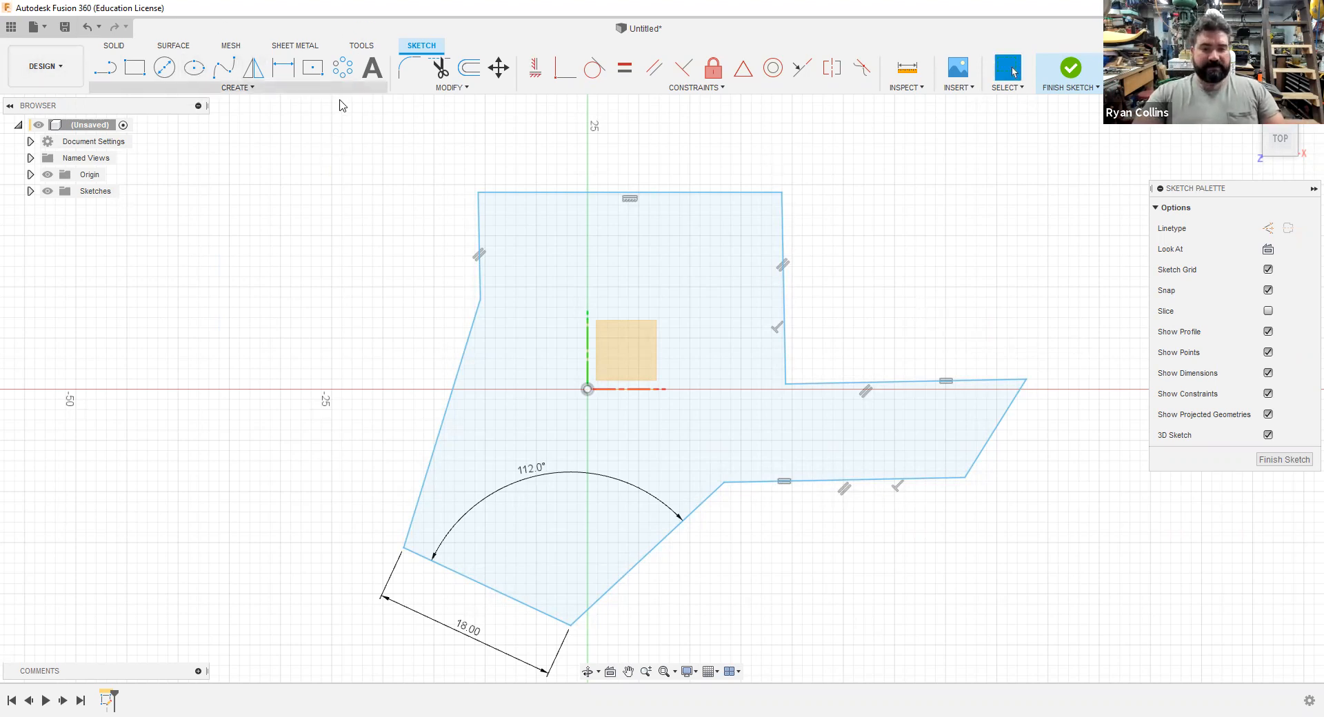
# - Draw a circle about 27 mm in diameter left of the profile and a wide ellipse inside it on the same centre
pyautogui.click(170, 71)
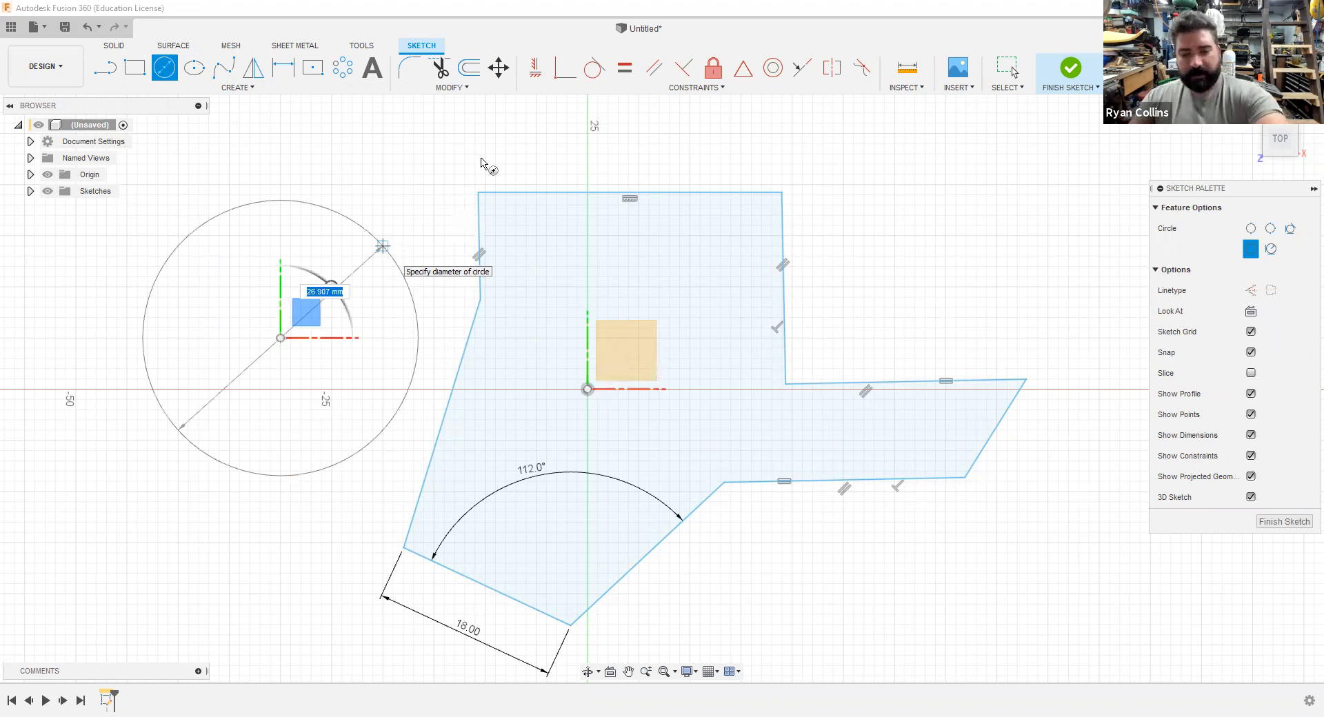
pyautogui.press('Return')
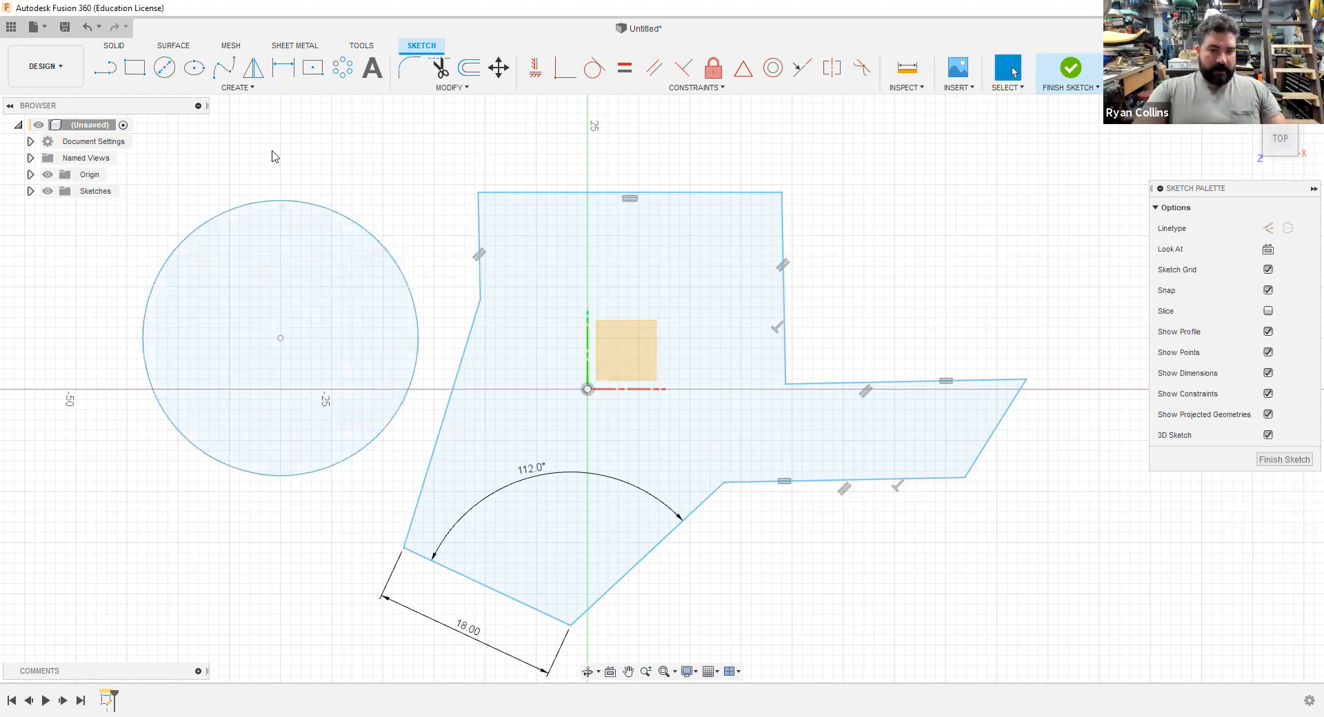
pyautogui.click(193, 66)
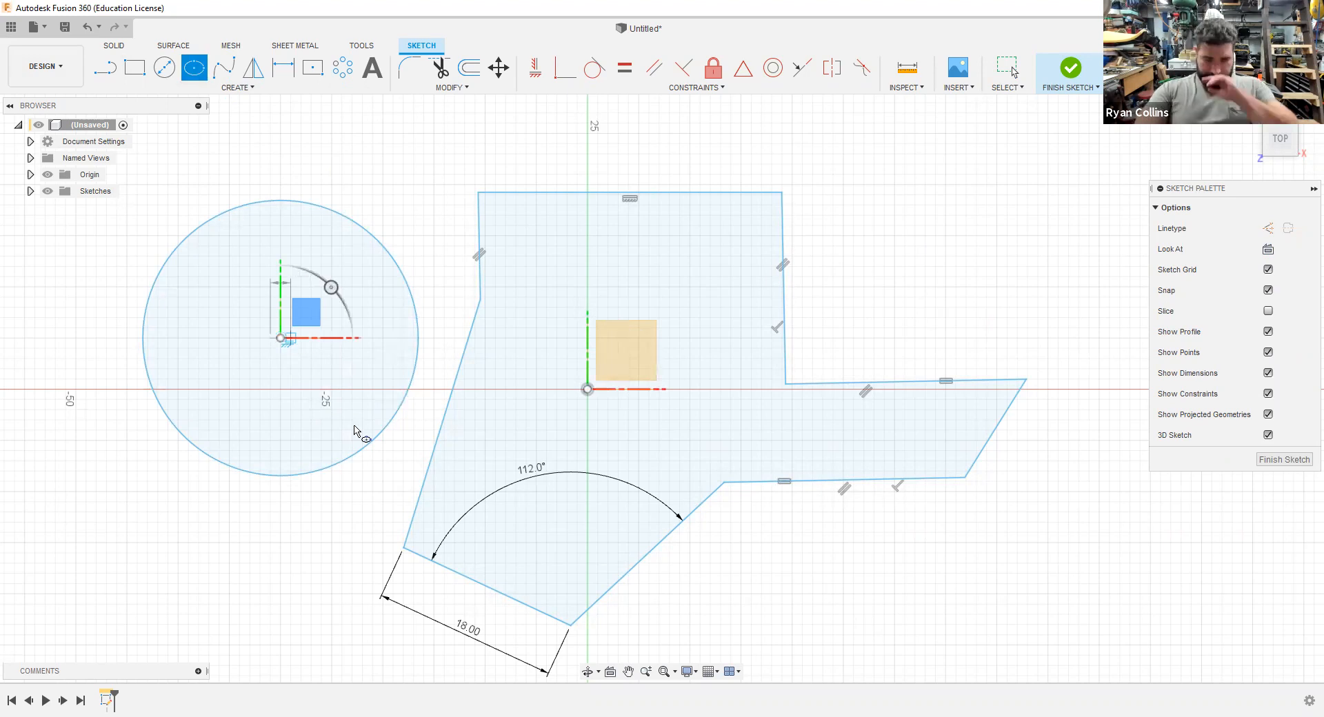
pyautogui.hotkey('ctrl', 'y')
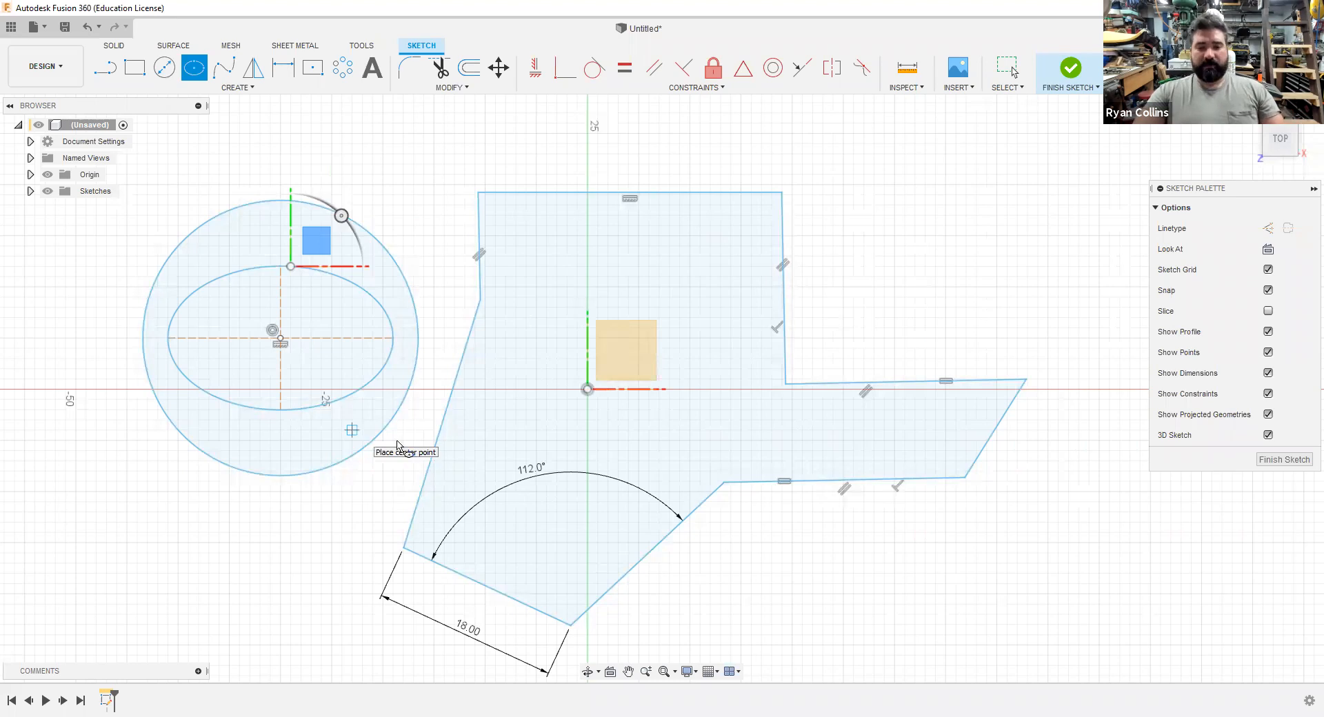
pyautogui.press('Escape')
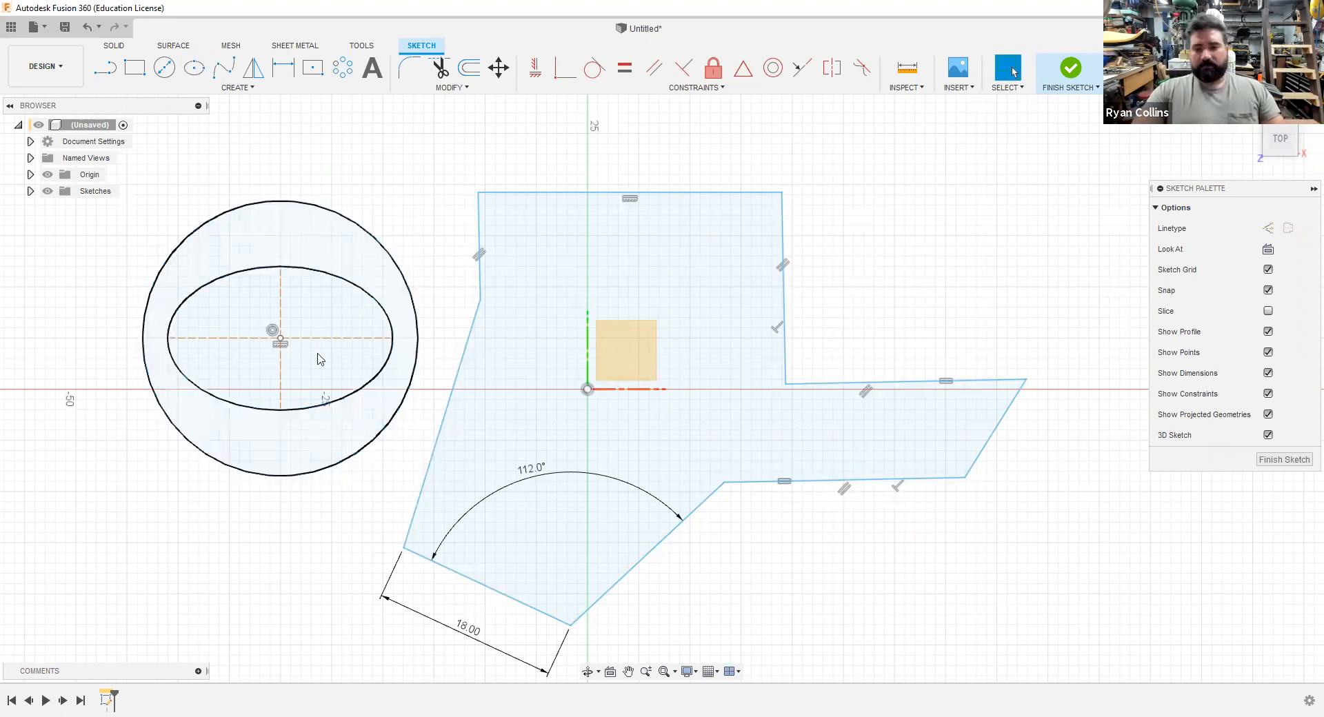
# - Draw an open fit point spline with six points to the right of the profile, dipping below the X axis and rising again
pyautogui.scroll(-3, 302, 445)
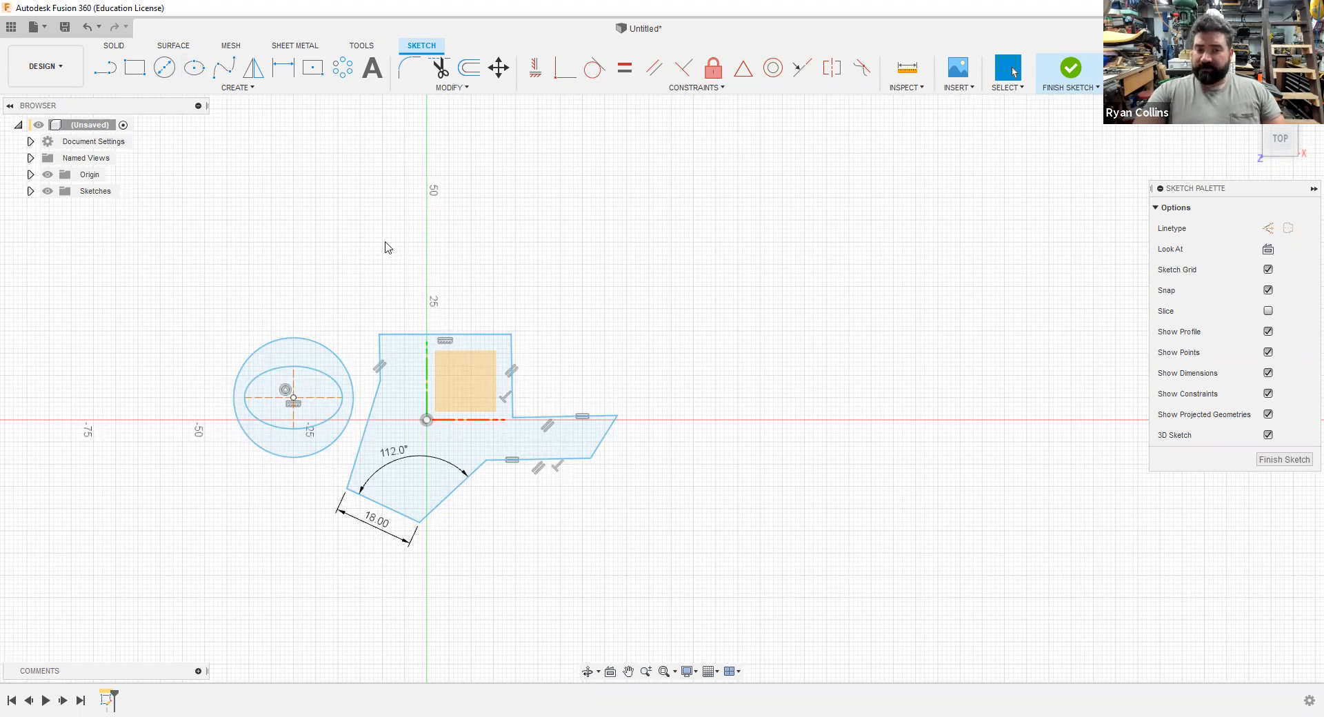
pyautogui.click(219, 71)
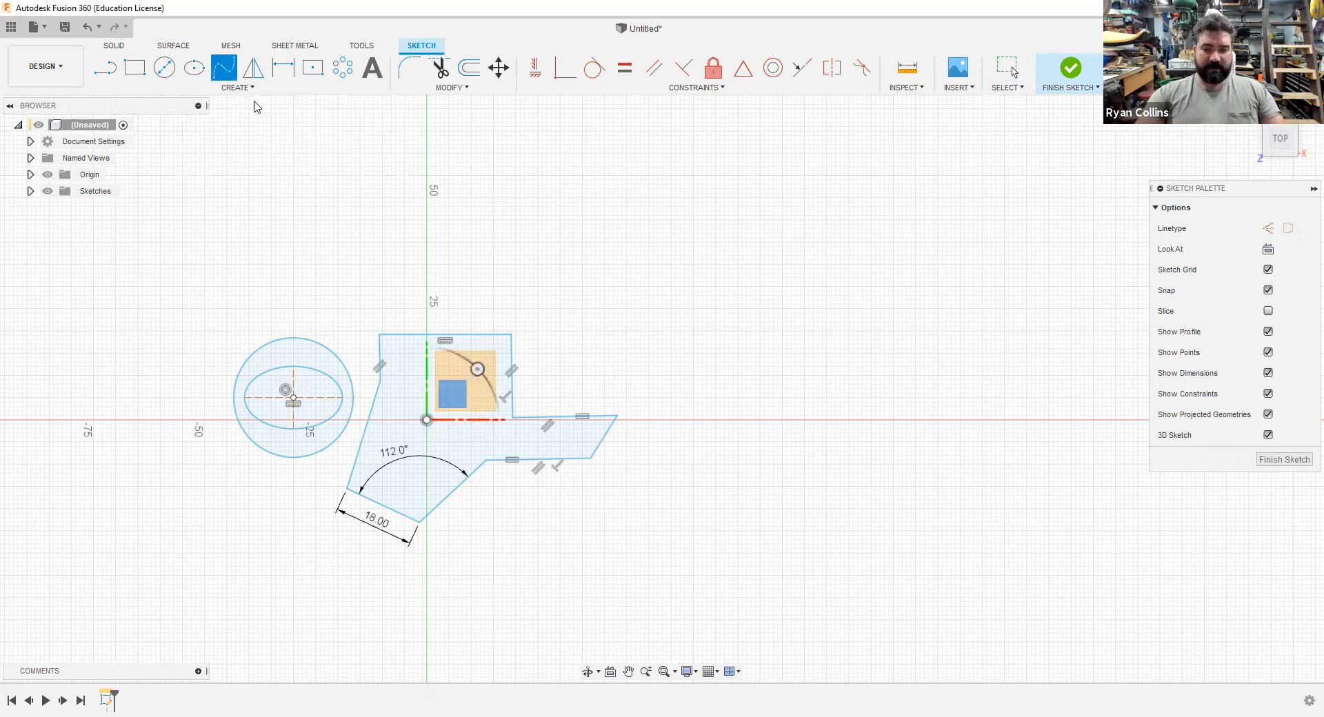
pyautogui.click(578, 242)
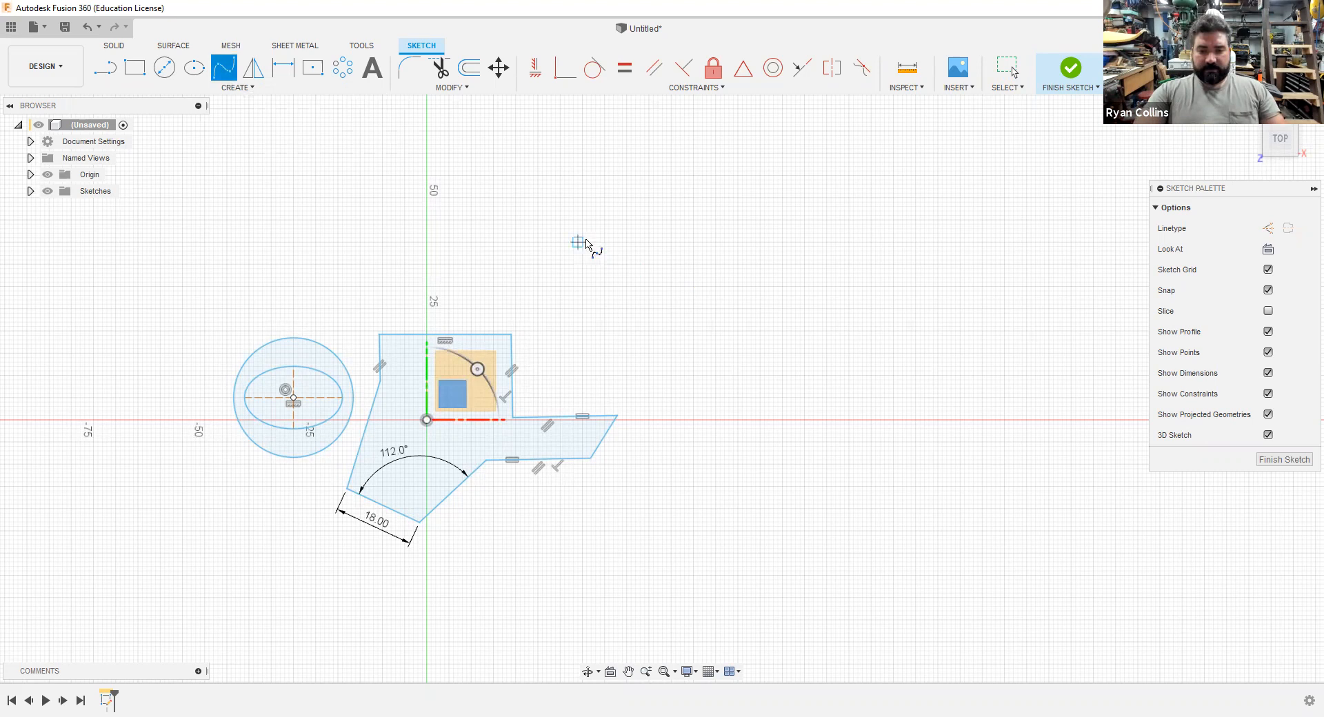
pyautogui.click(689, 272)
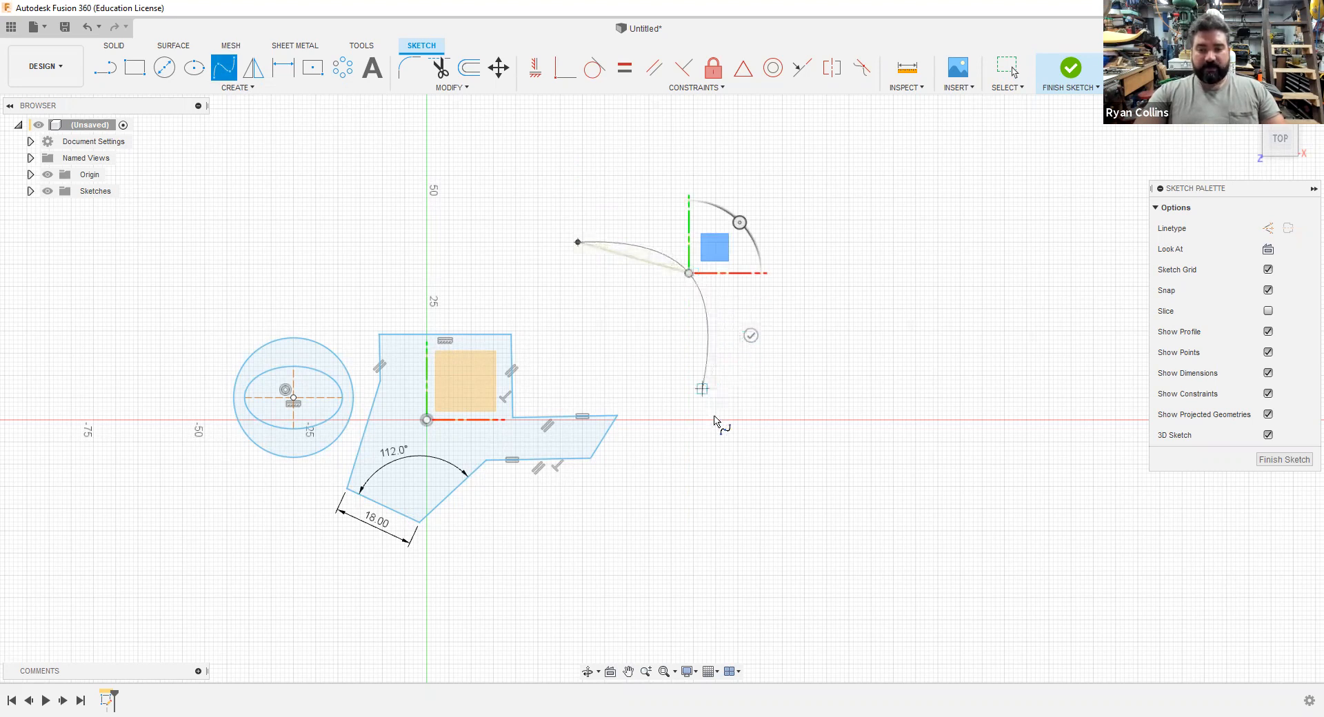
pyautogui.click(703, 388)
pyautogui.click(880, 451)
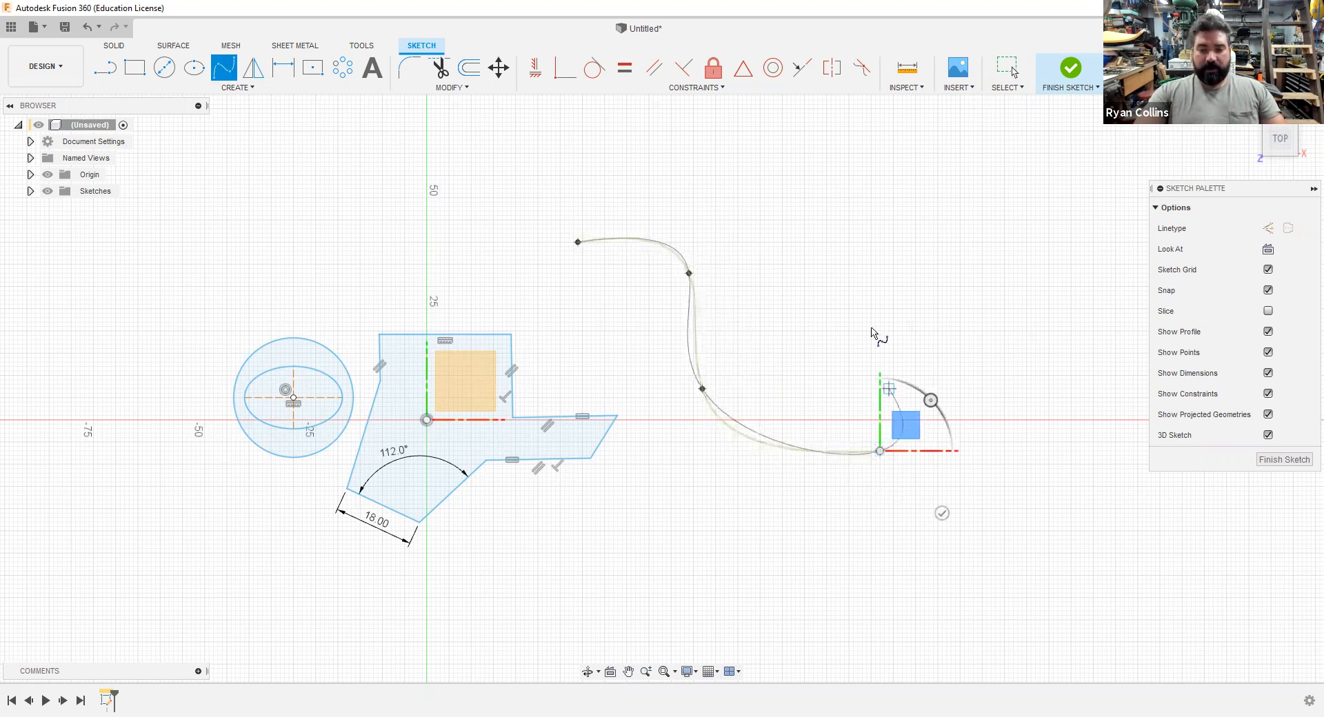
pyautogui.click(841, 304)
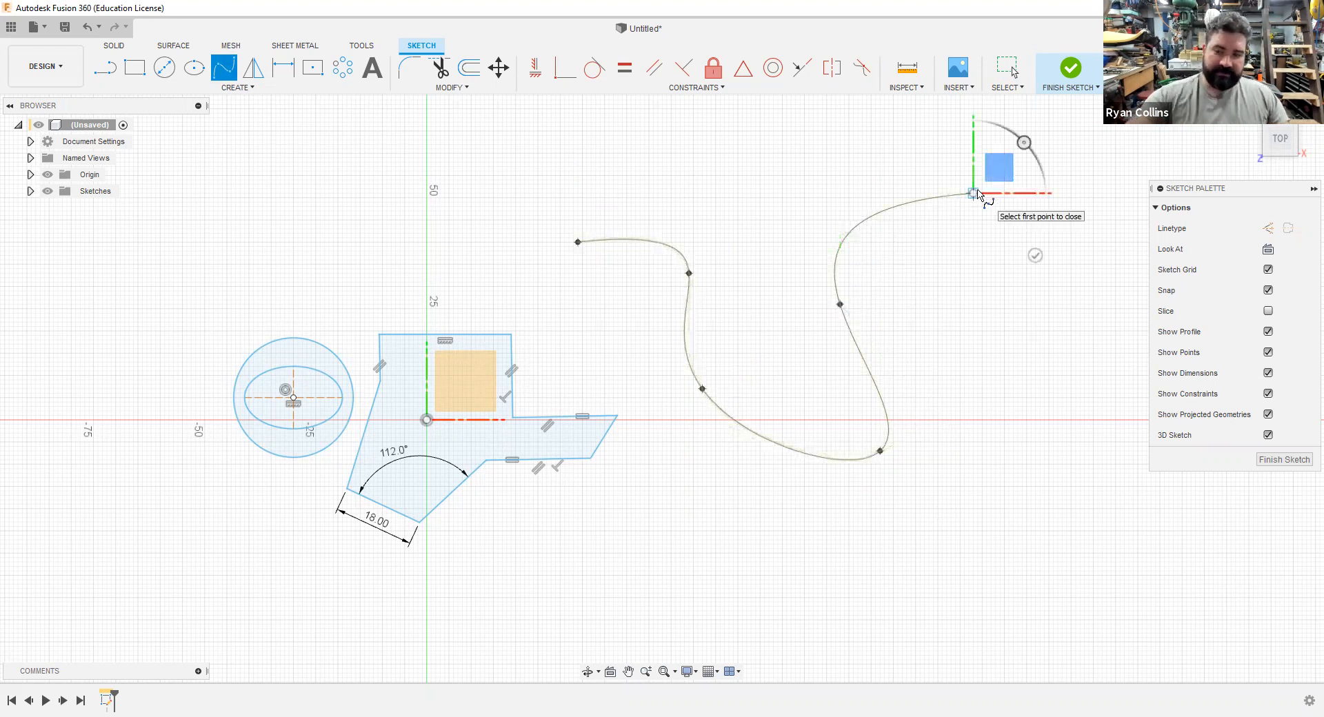
pyautogui.doubleClick(977, 195)
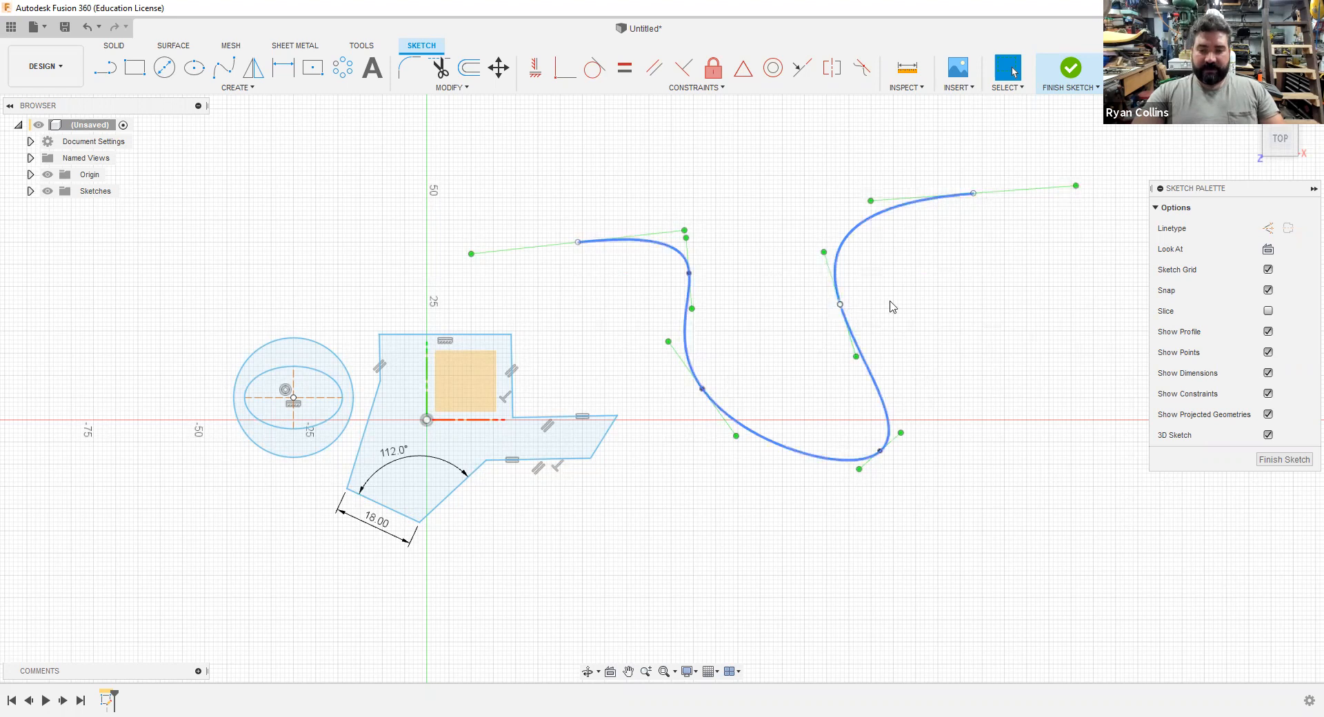
# - Move the spline's fifth fit point with Move/Copy to about X 98.4, Y 28.7 mm
pyautogui.click(839, 305)
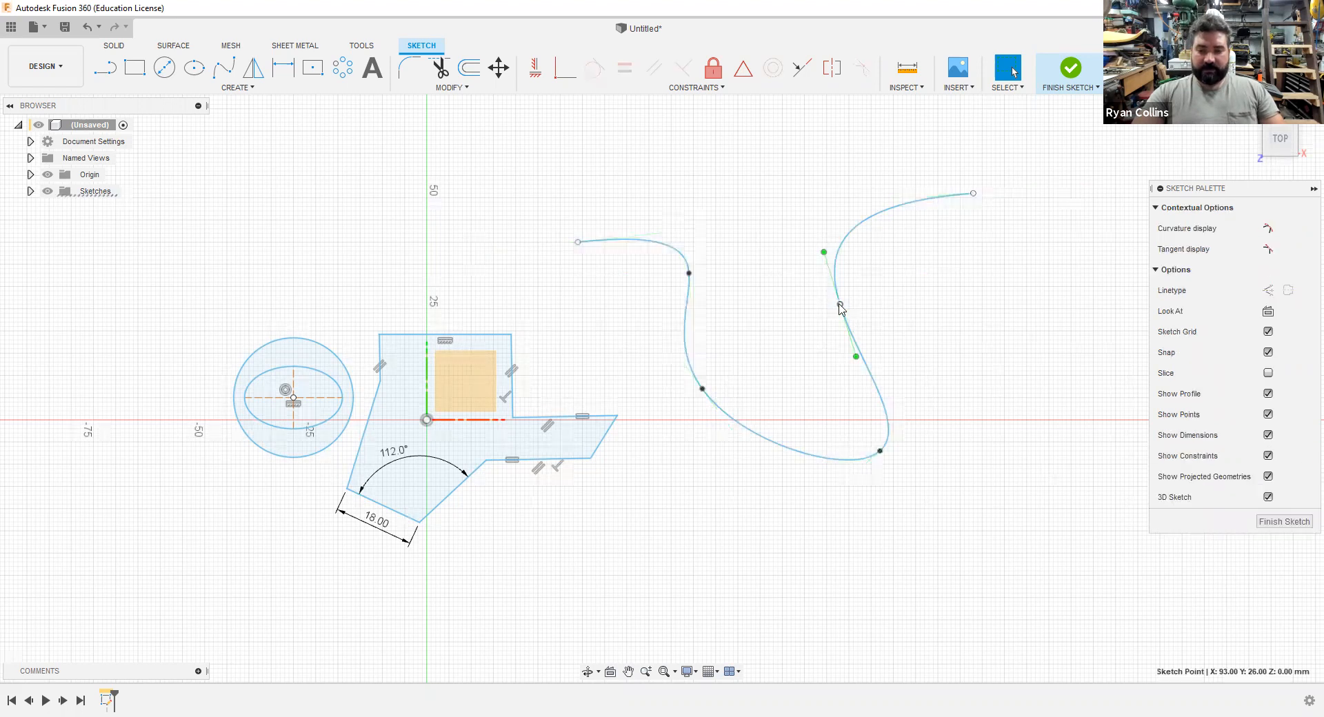
pyautogui.click(506, 73)
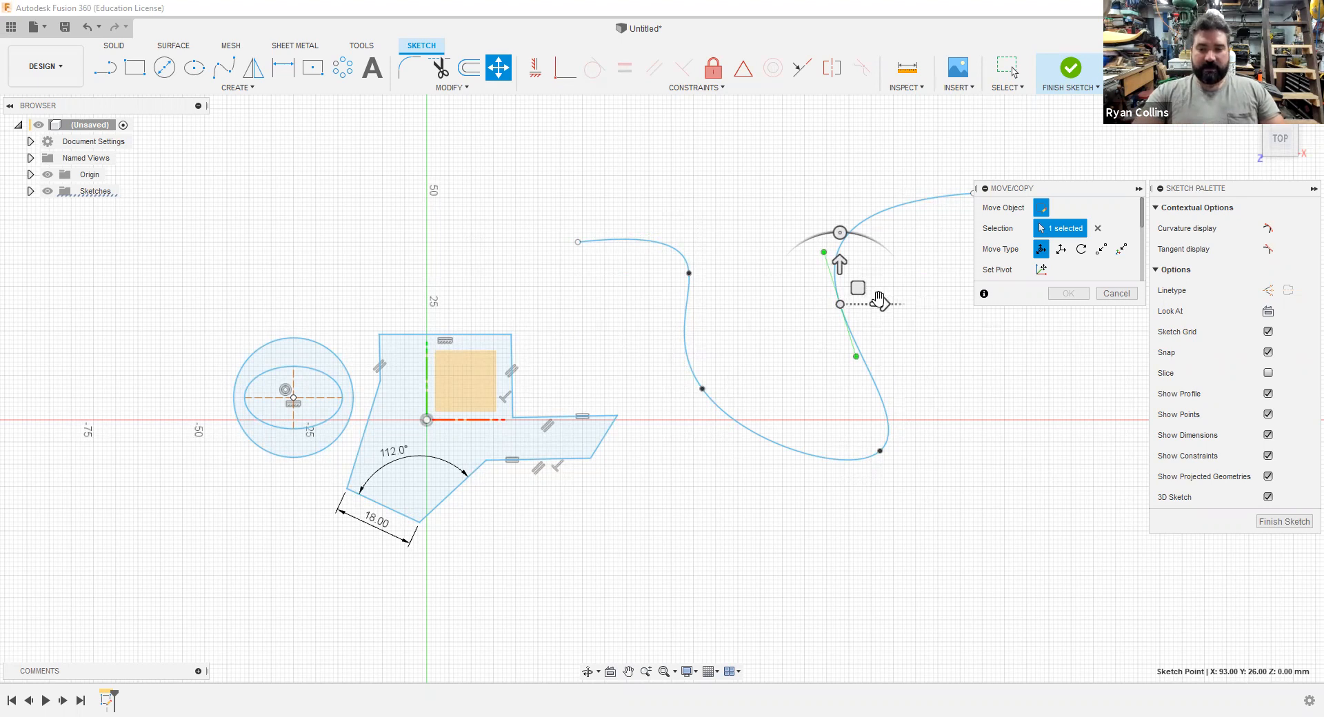
pyautogui.moveTo(879, 301); pyautogui.dragTo(835, 261)
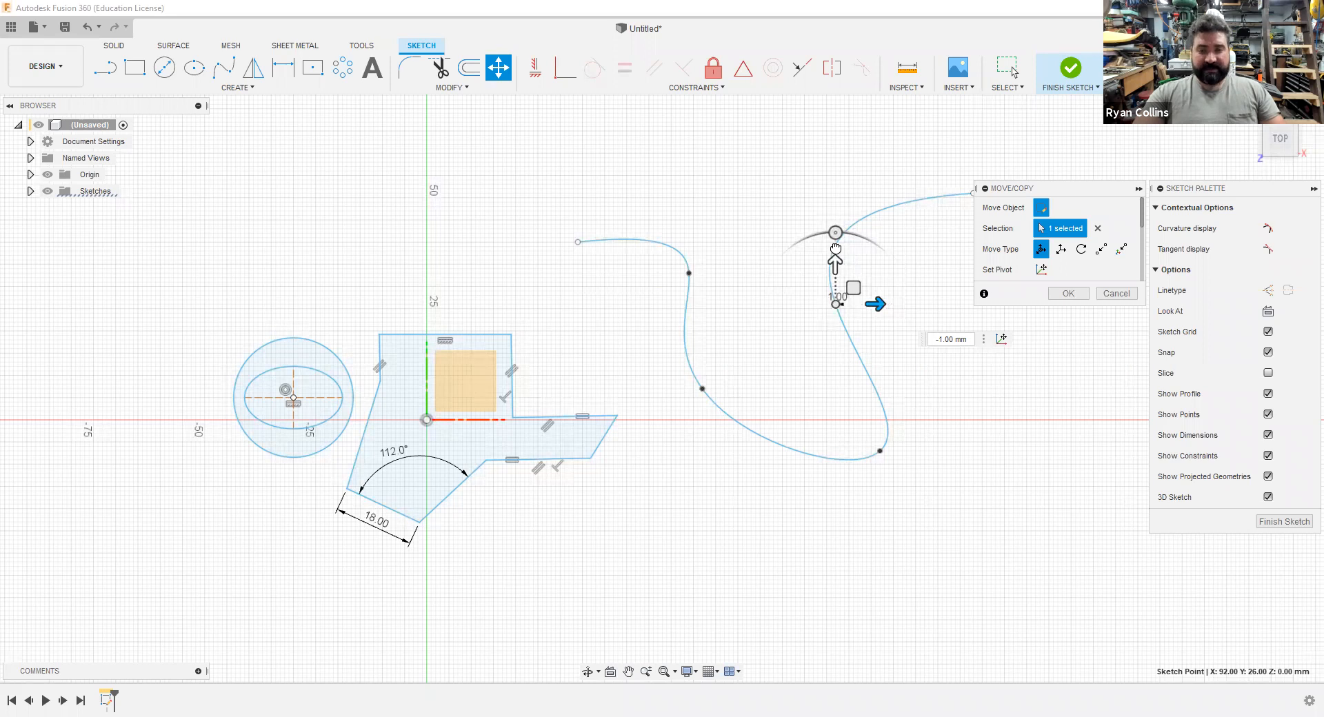
pyautogui.moveTo(838, 257); pyautogui.dragTo(838, 244)
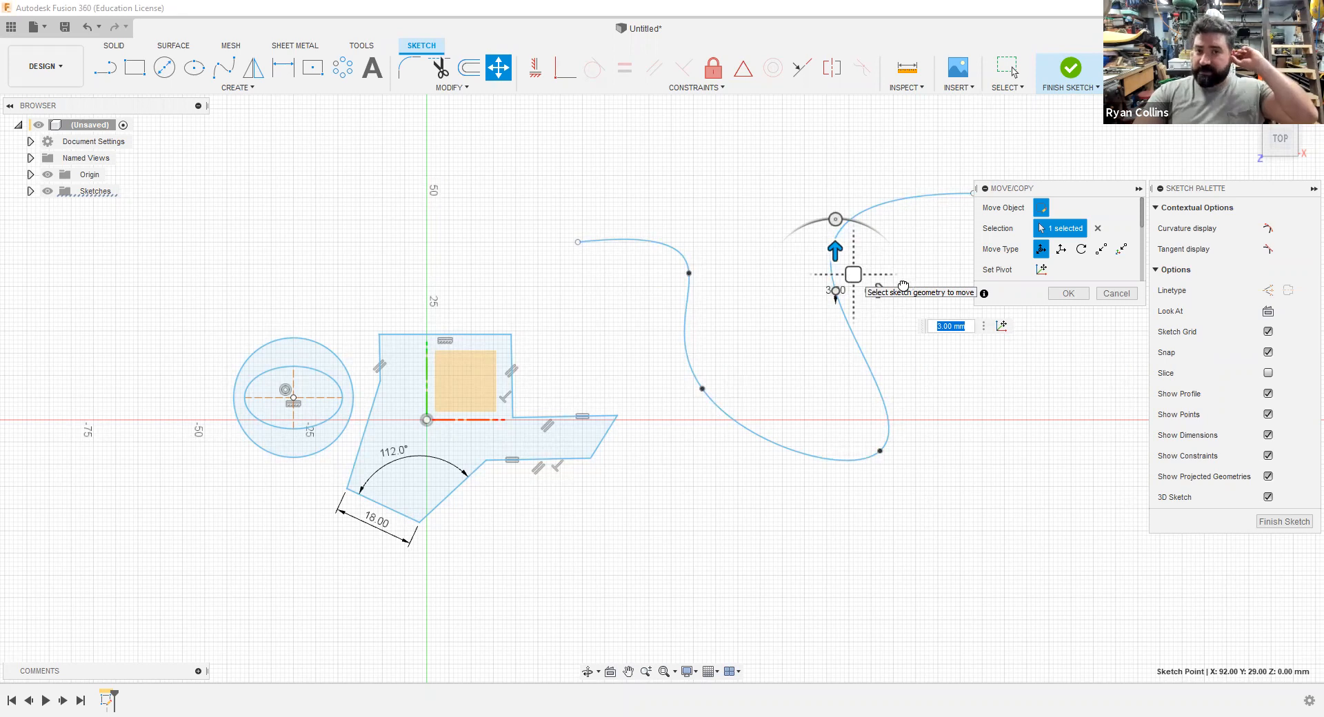
pyautogui.moveTo(853, 275); pyautogui.dragTo(882, 276)
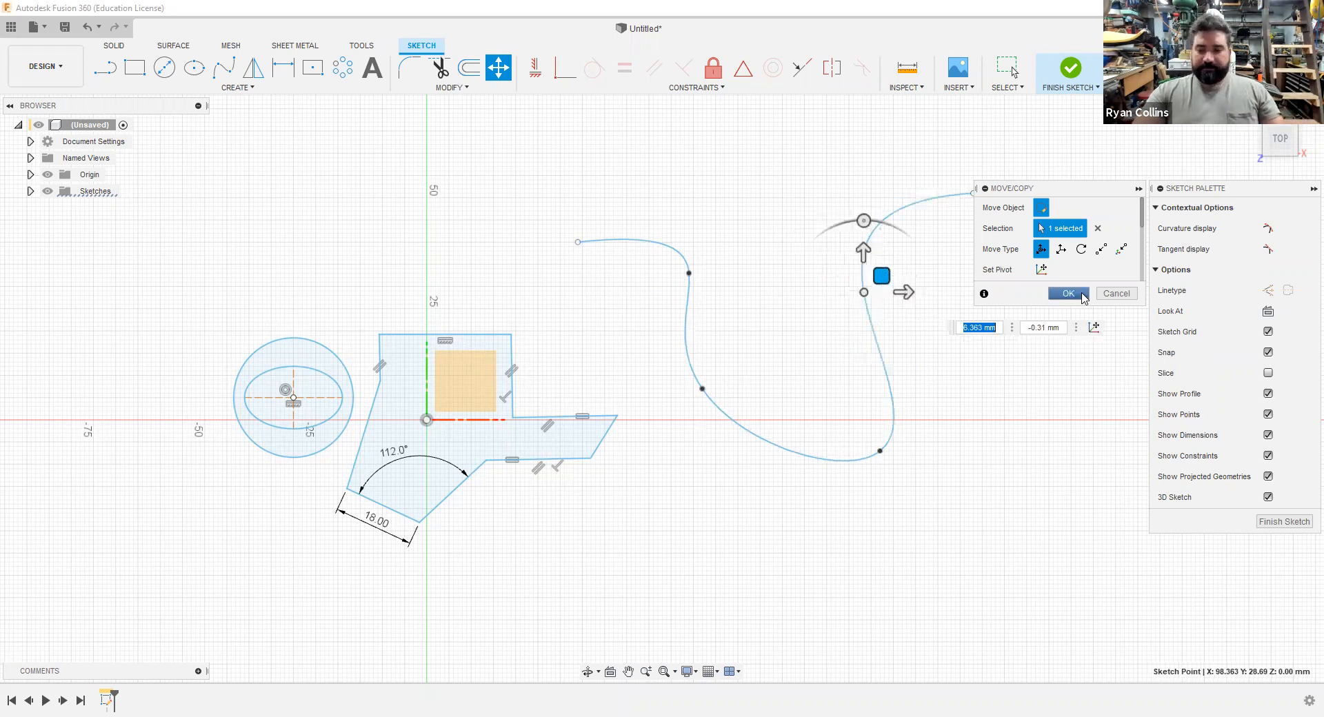
pyautogui.click(1069, 294)
# - Reshape the spline by moving the lower tangent handle of its fifth fit point to X 105, Y 22 mm
pyautogui.click(864, 293)
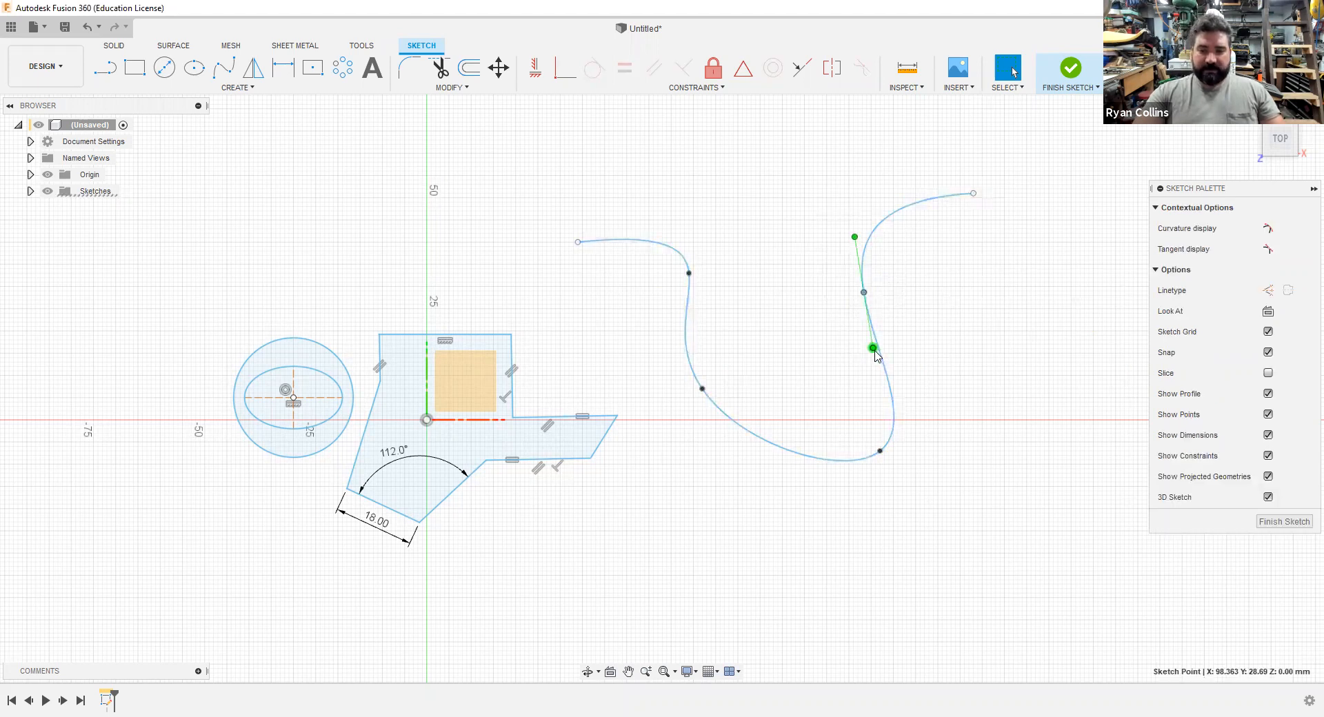
pyautogui.click(875, 350)
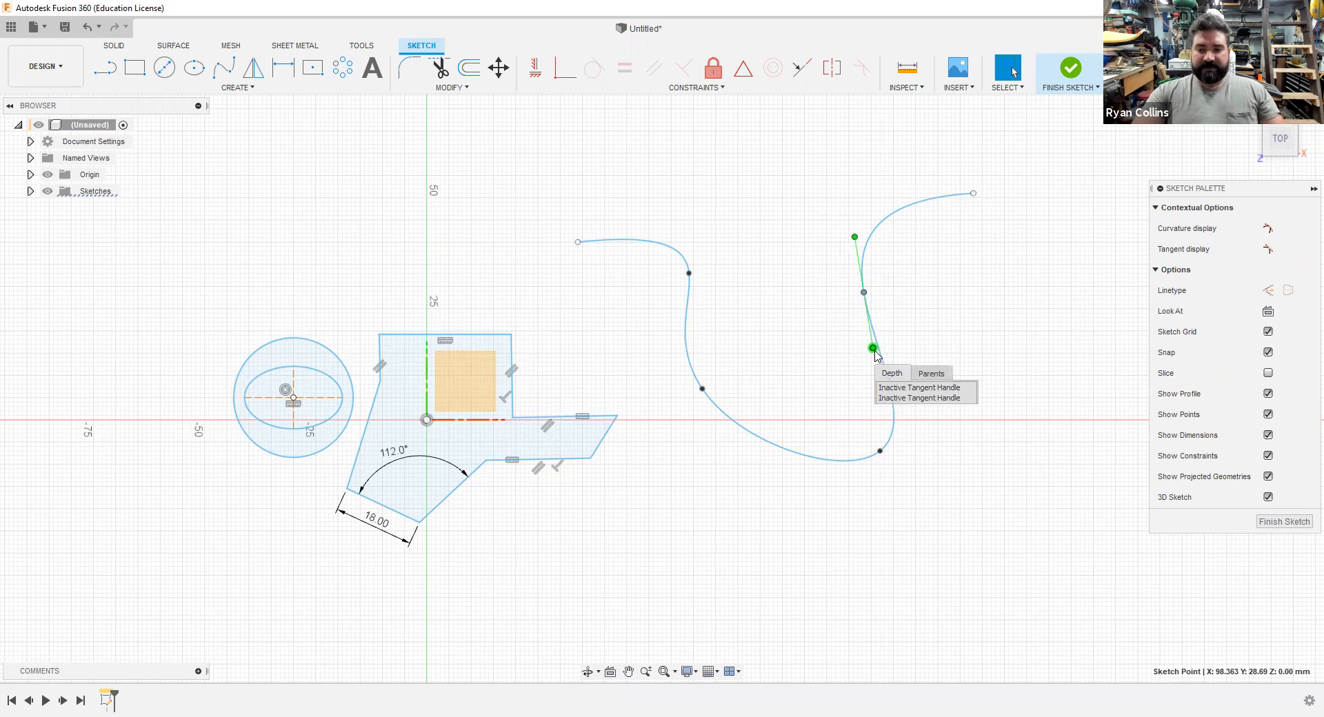
pyautogui.click(828, 355)
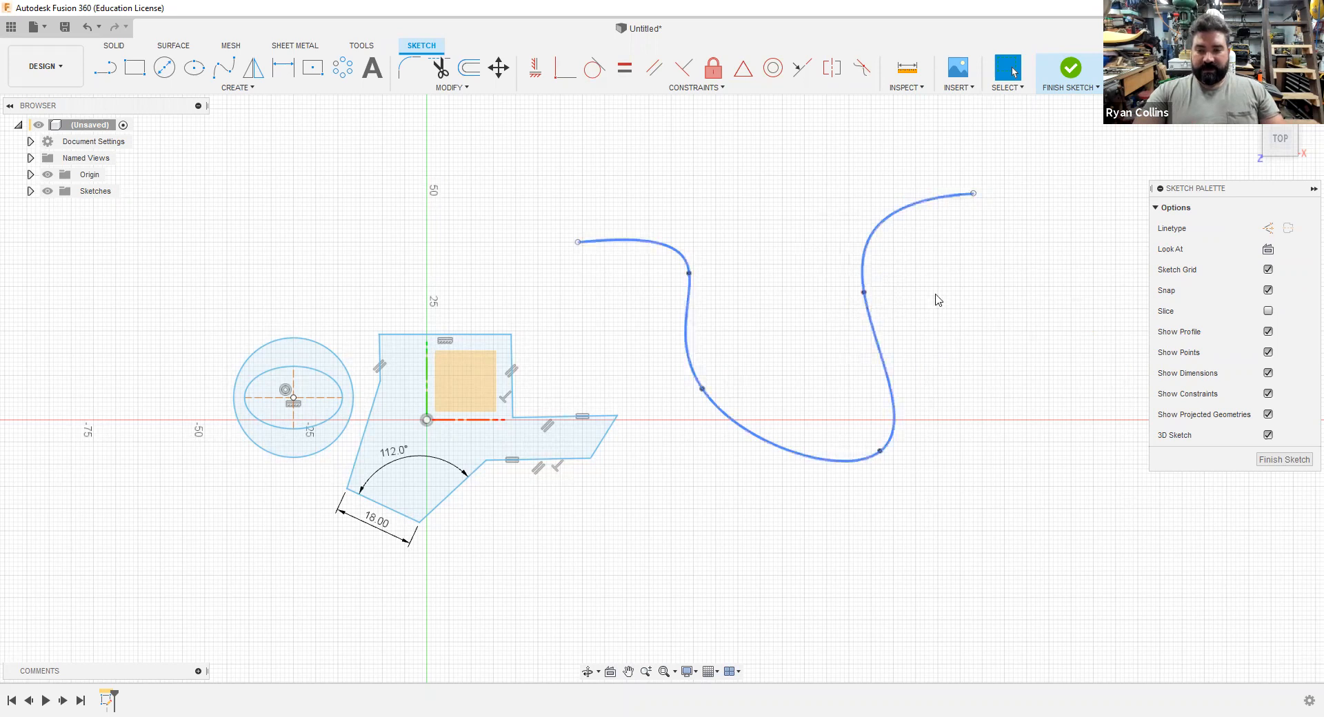
pyautogui.click(875, 228)
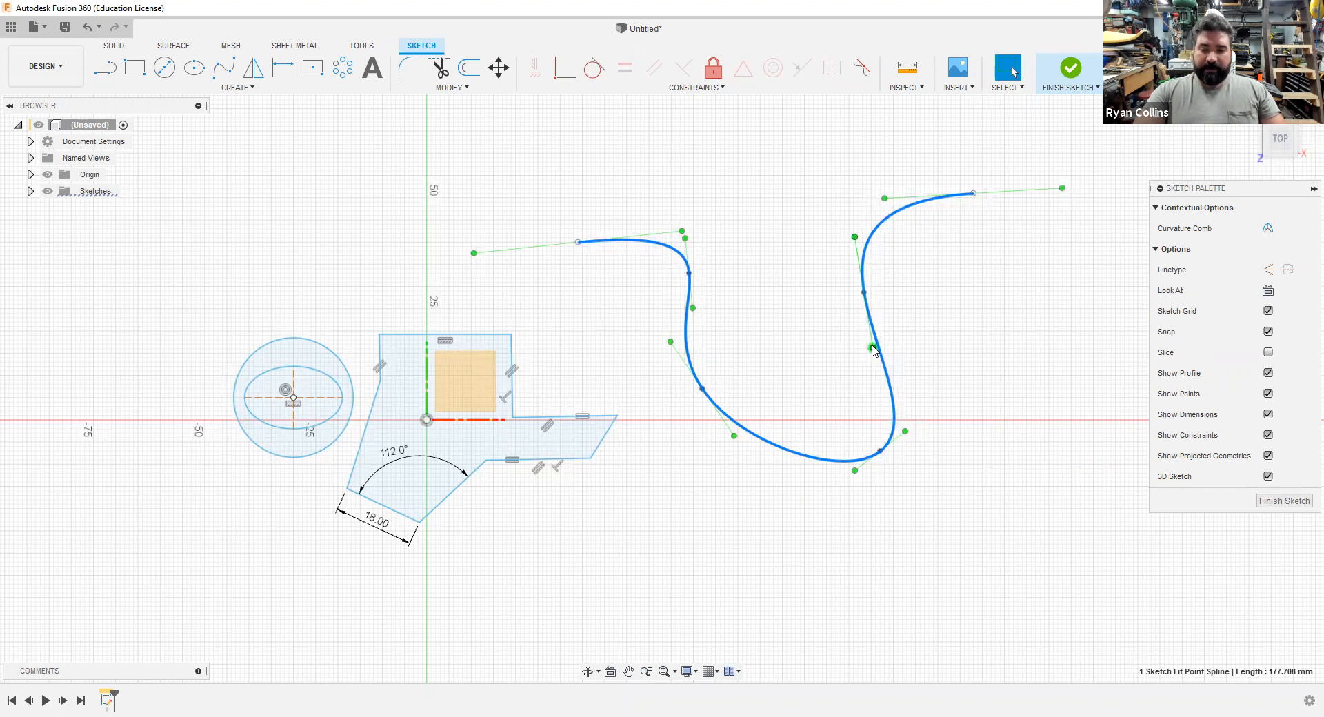
pyautogui.moveTo(874, 349); pyautogui.dragTo(897, 326)
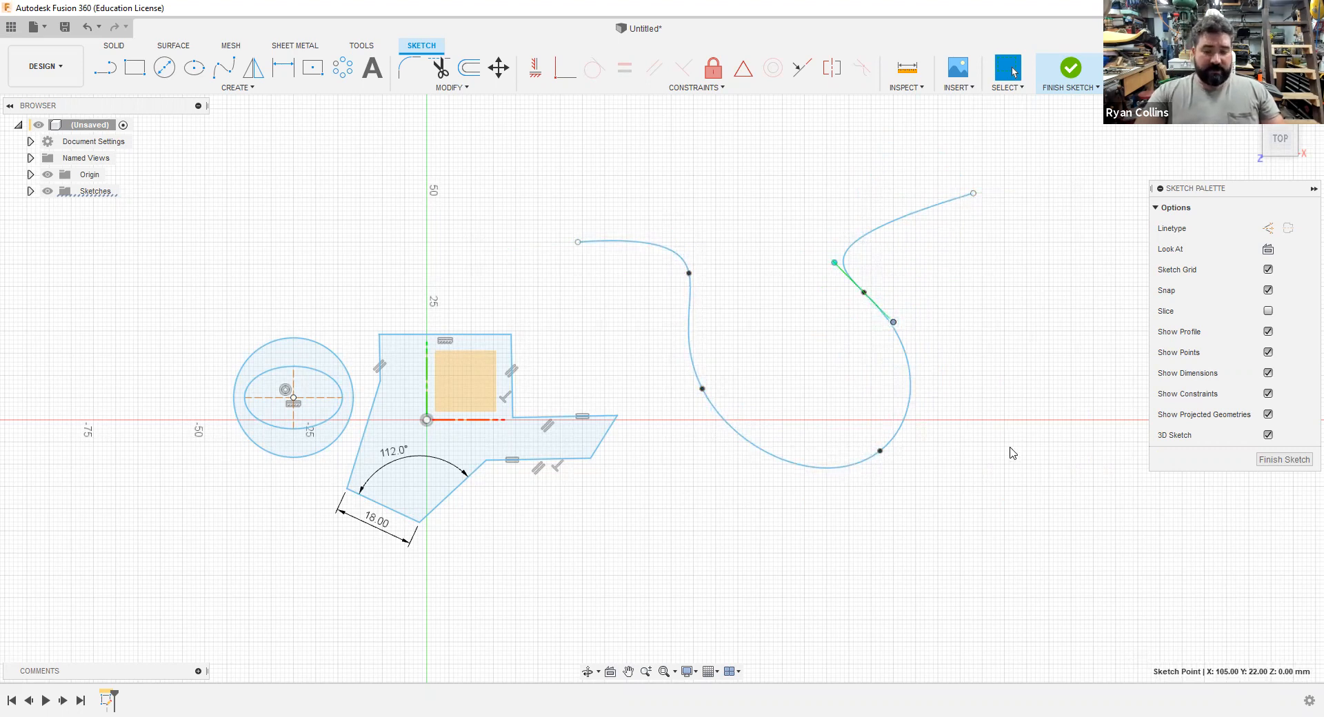
pyautogui.click(1085, 294)
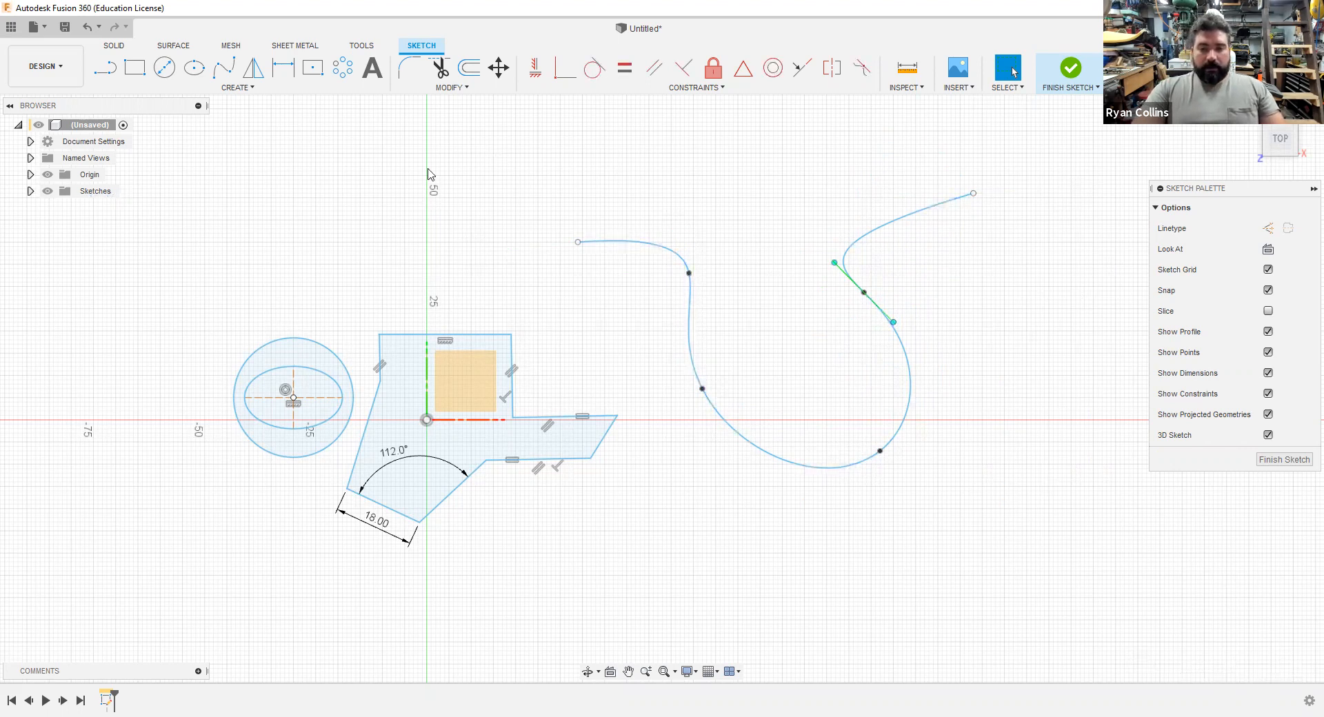
# - Place a wide rectangular text frame above the profile, across the Y axis, and enter "blah blah blah" as its text
pyautogui.click(377, 72)
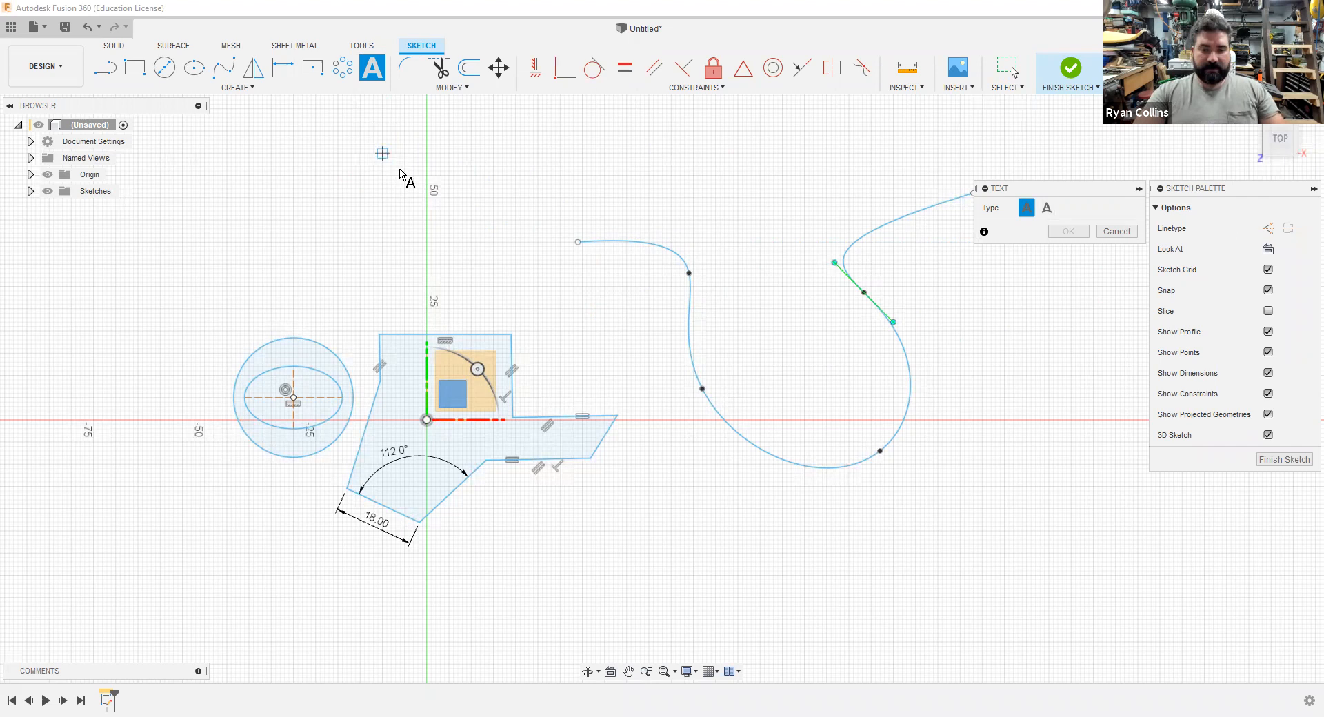
pyautogui.click(382, 153)
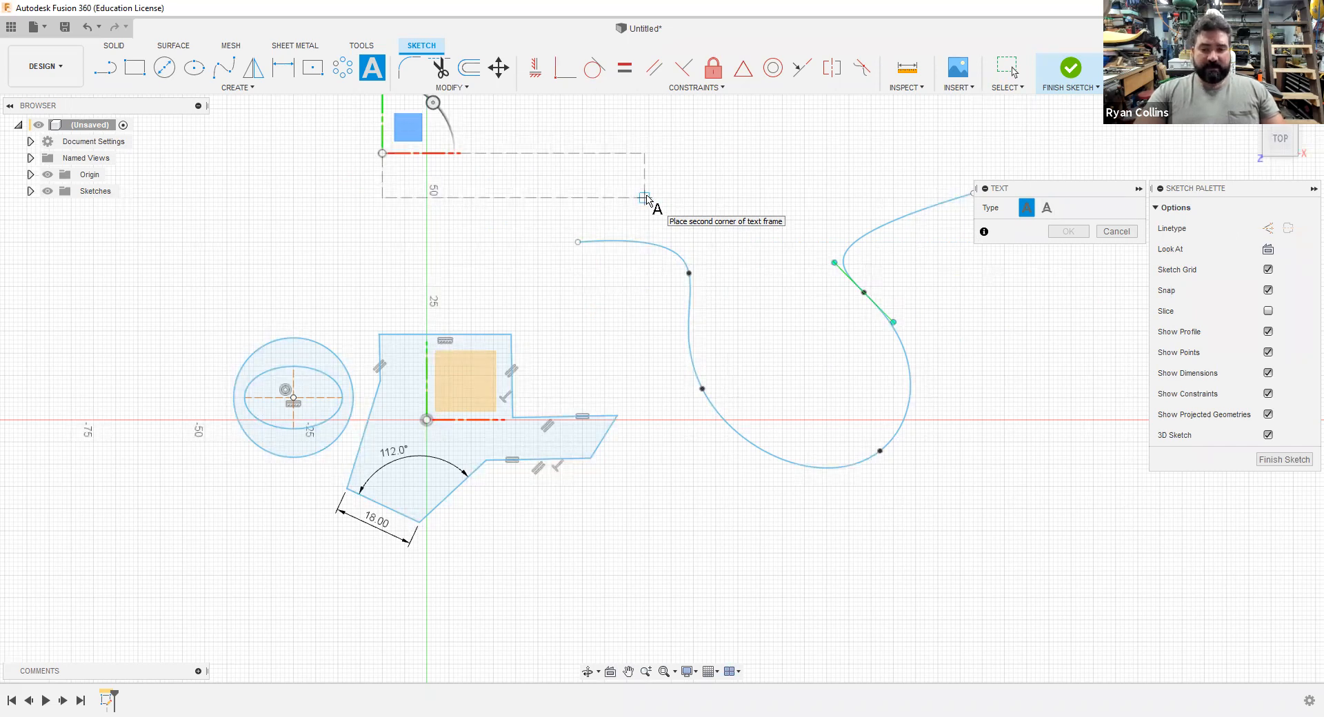
pyautogui.click(646, 198)
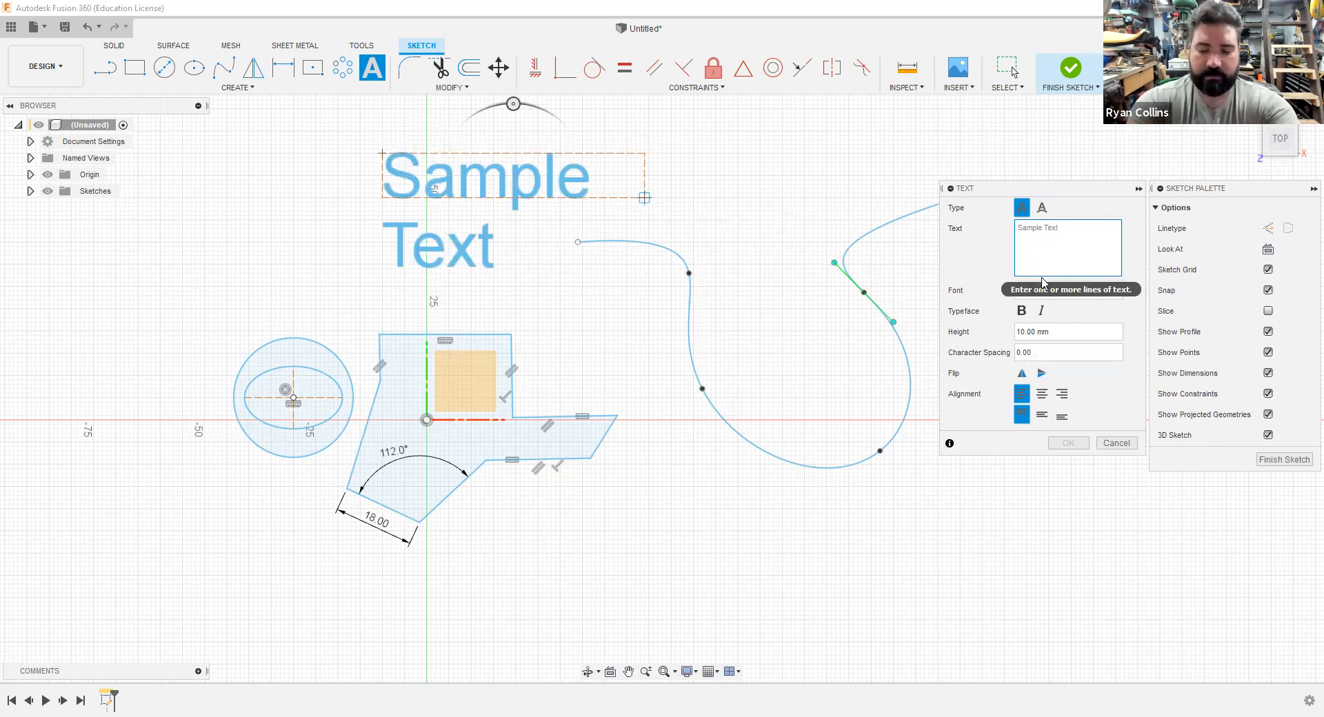
pyautogui.write('blah blah blsah')
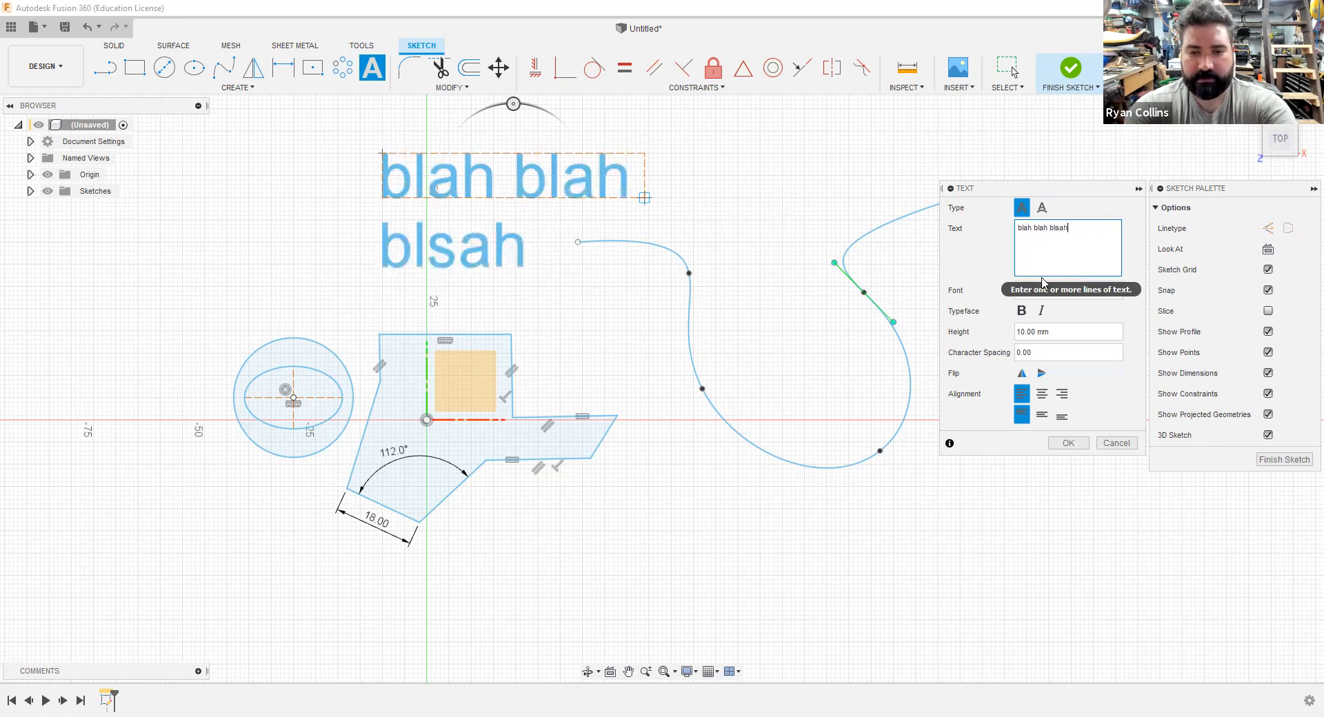
pyautogui.press('BackSpace')
pyautogui.press('BackSpace')
pyautogui.press('BackSpace')
pyautogui.press('BackSpace')
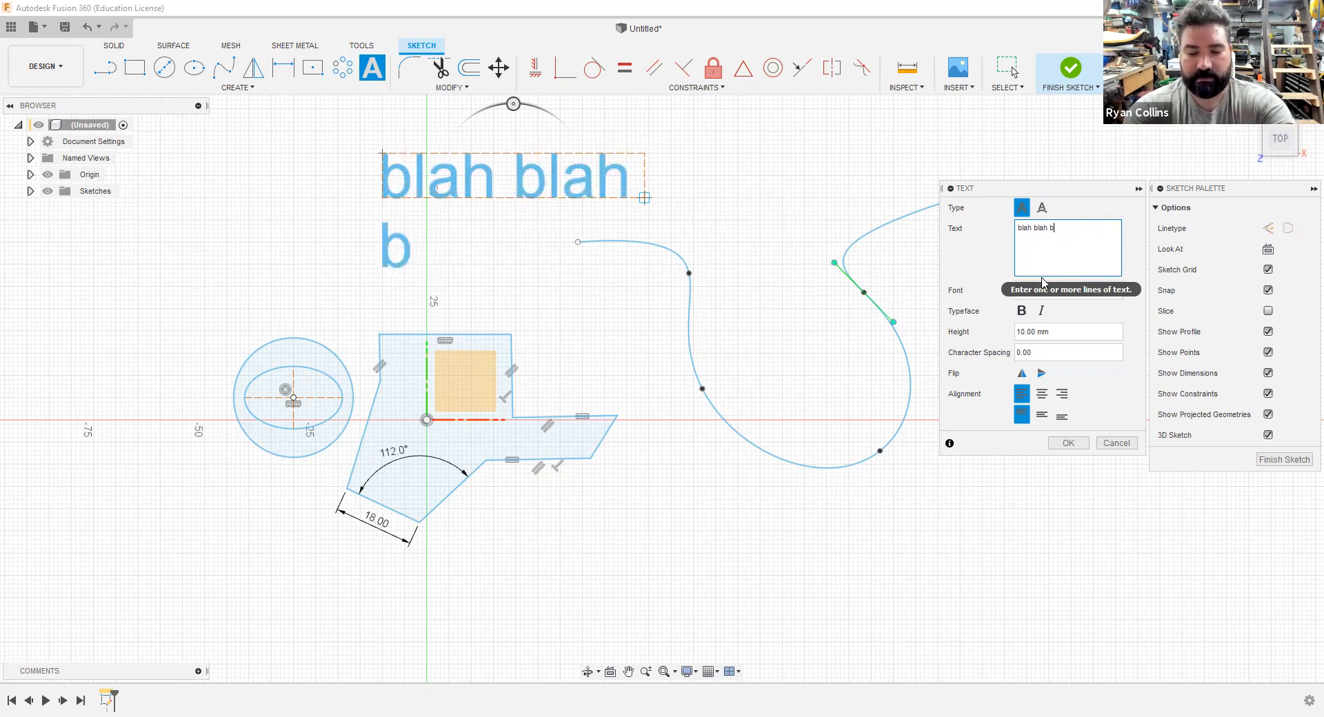
pyautogui.write('lah')
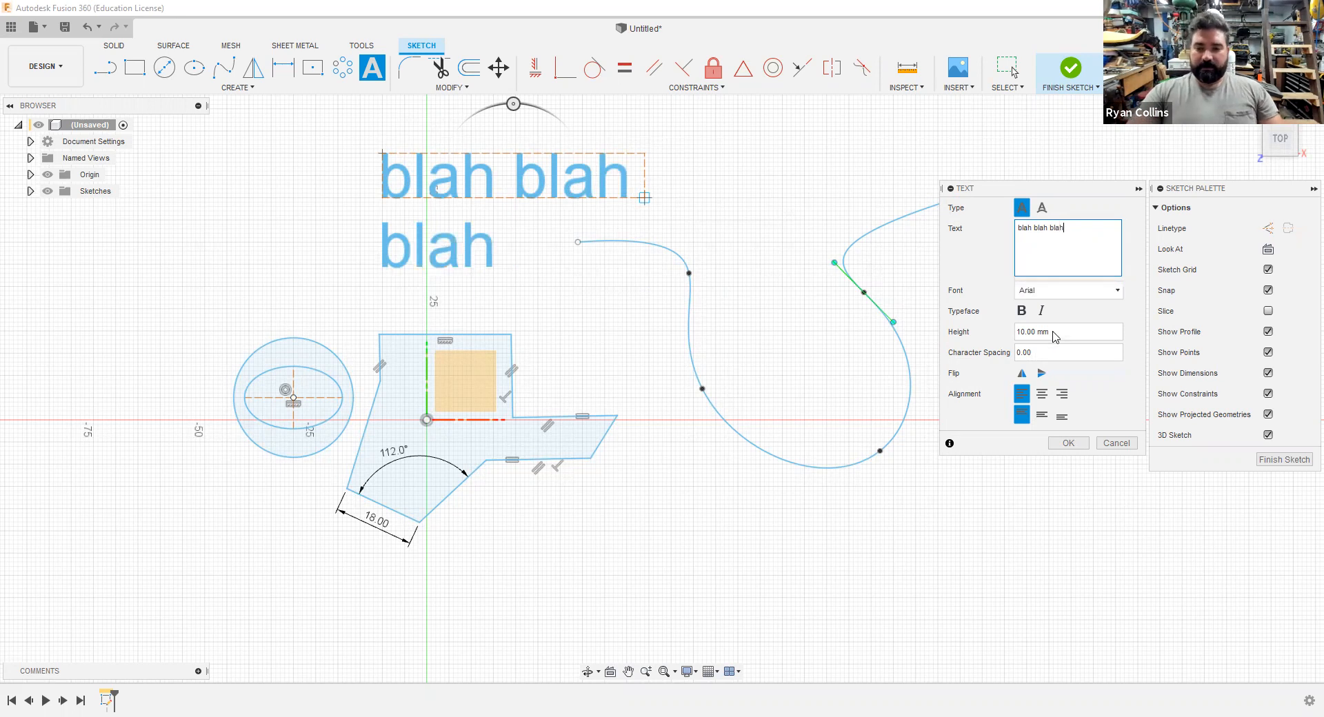
# - Try italics on the framed text, turn them off again and set the font to Arial Black
pyautogui.click(1041, 311)
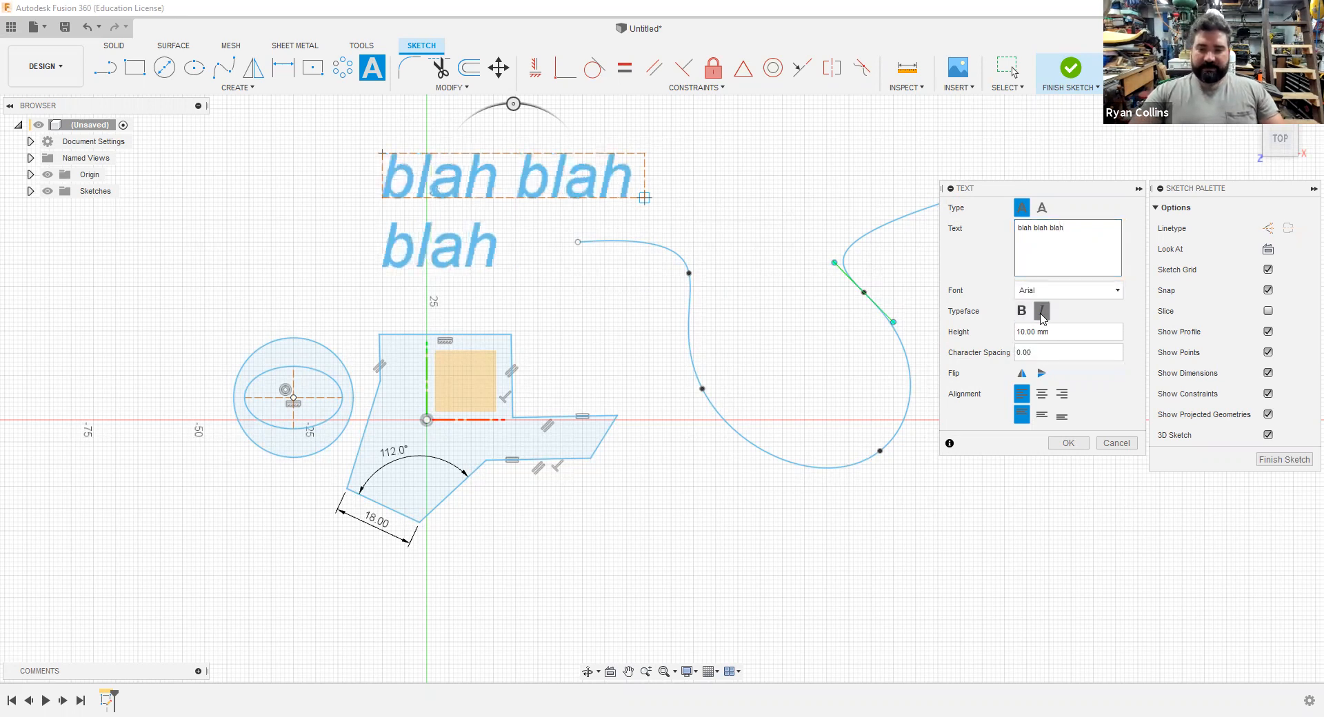
pyautogui.click(1041, 310)
pyautogui.click(1059, 297)
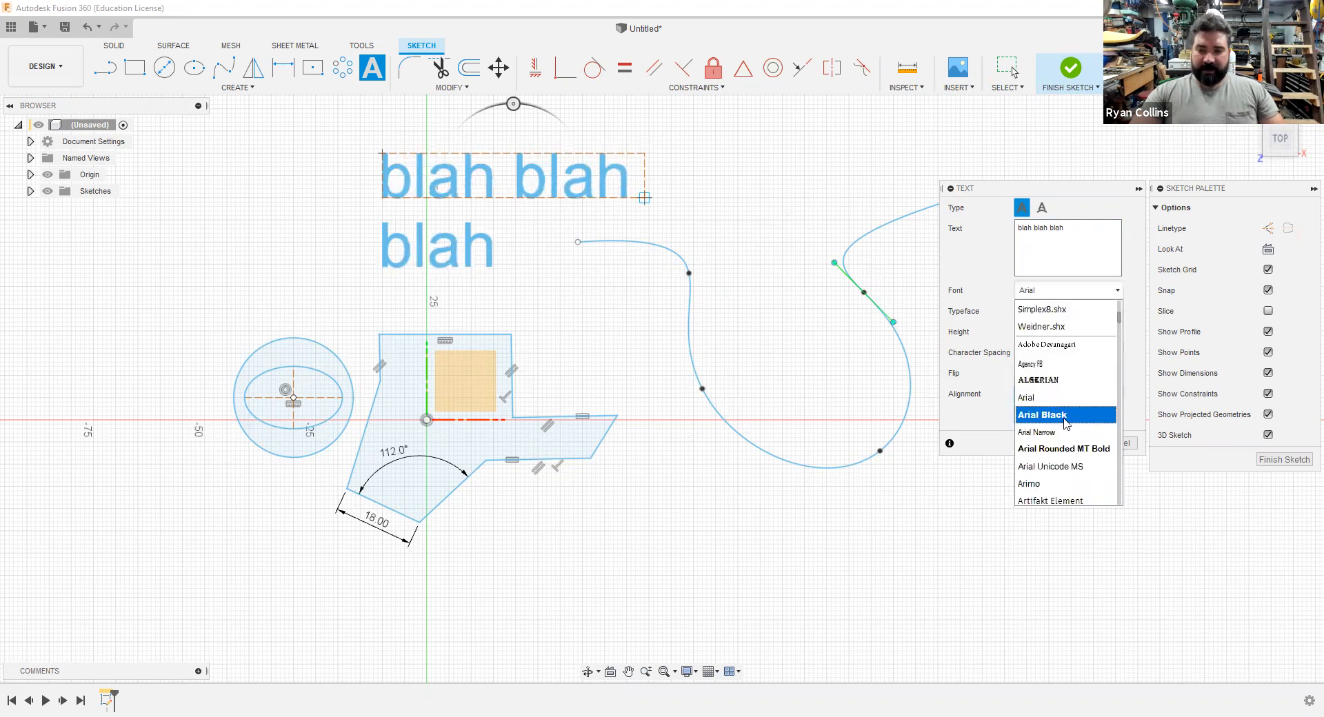
pyautogui.click(1063, 415)
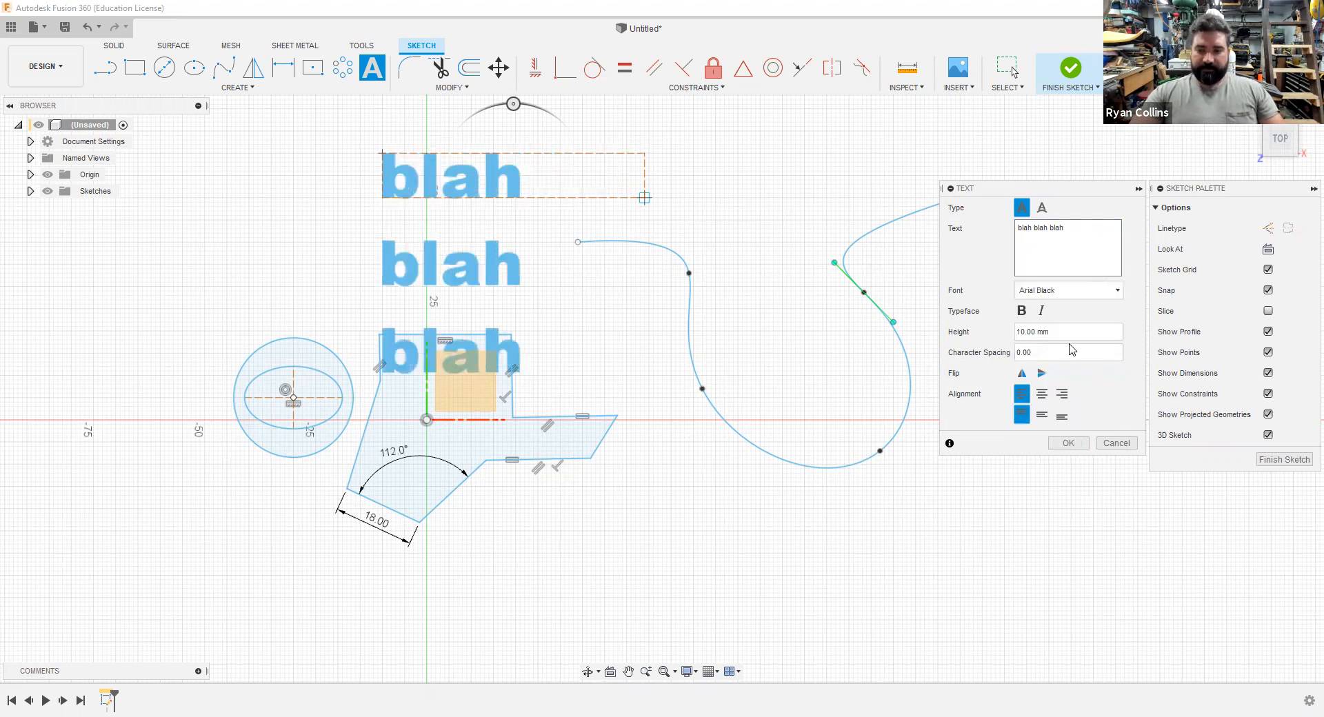
# - Flip the framed text horizontally, align it to centre and middle, and create it
pyautogui.click(1020, 375)
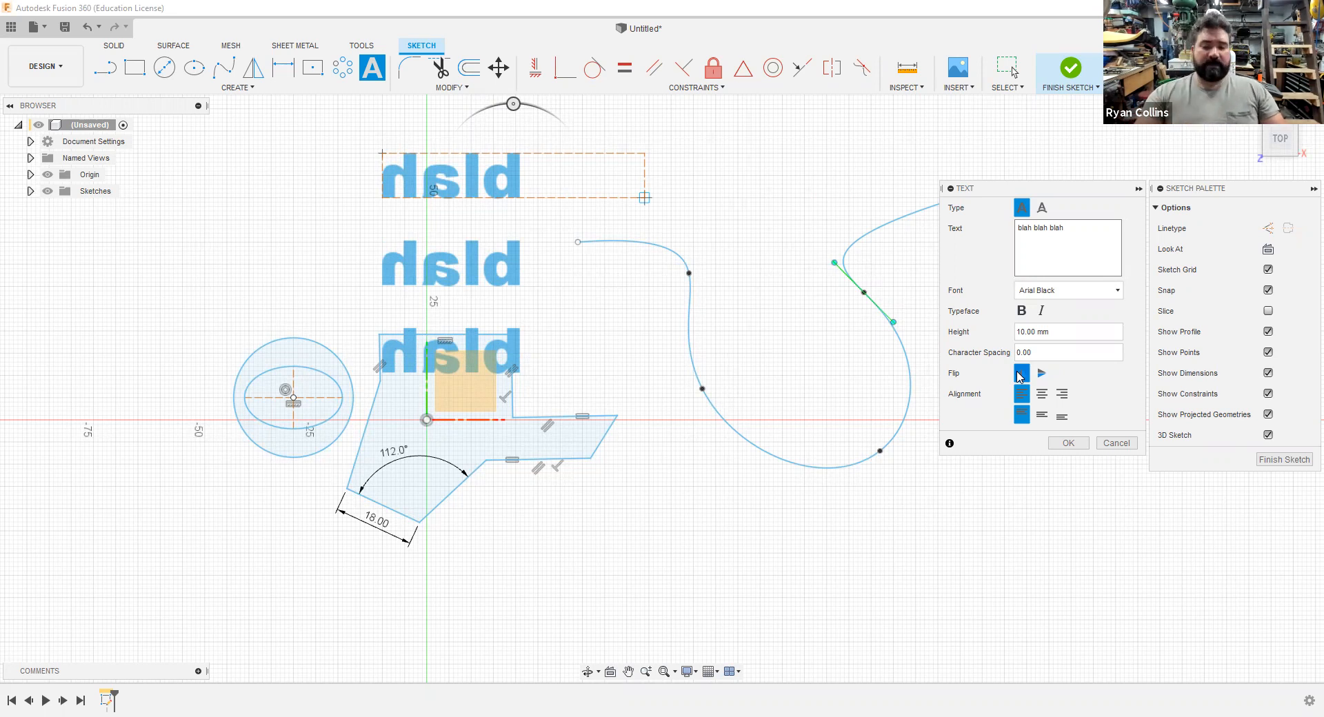
pyautogui.click(1042, 394)
pyautogui.click(1037, 420)
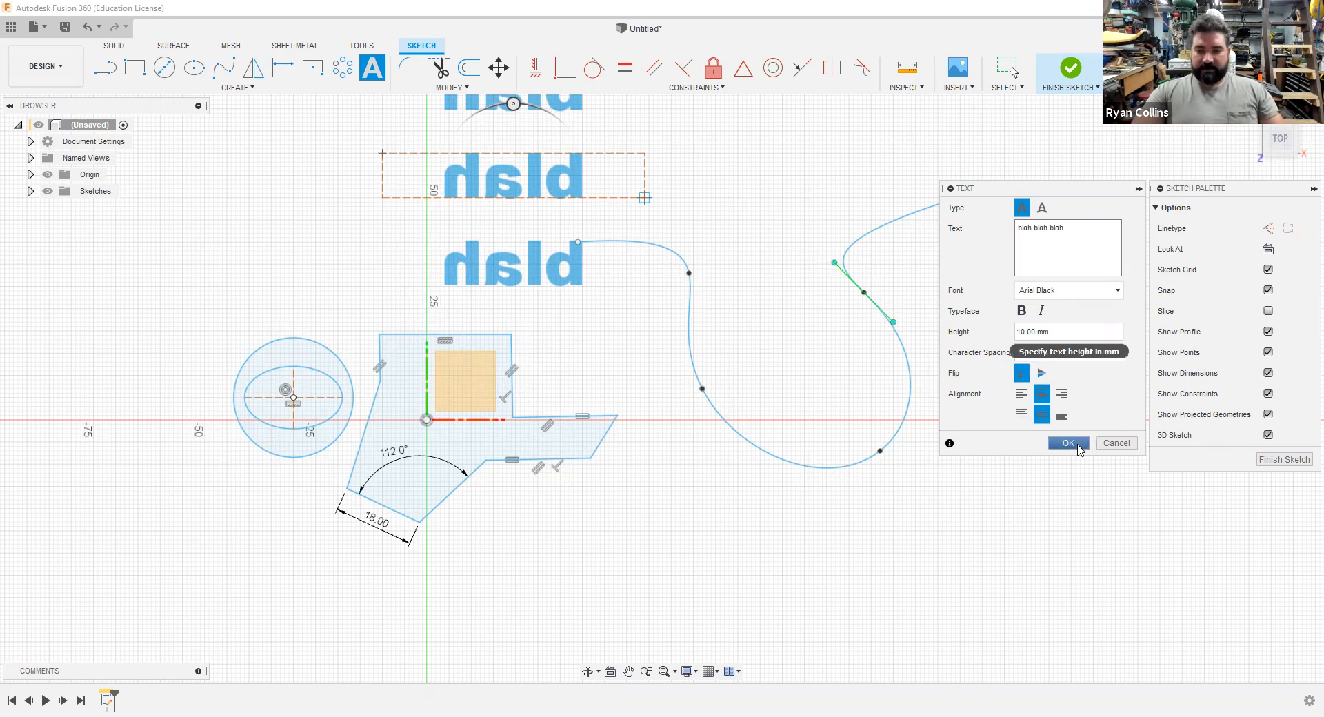
pyautogui.click(1068, 443)
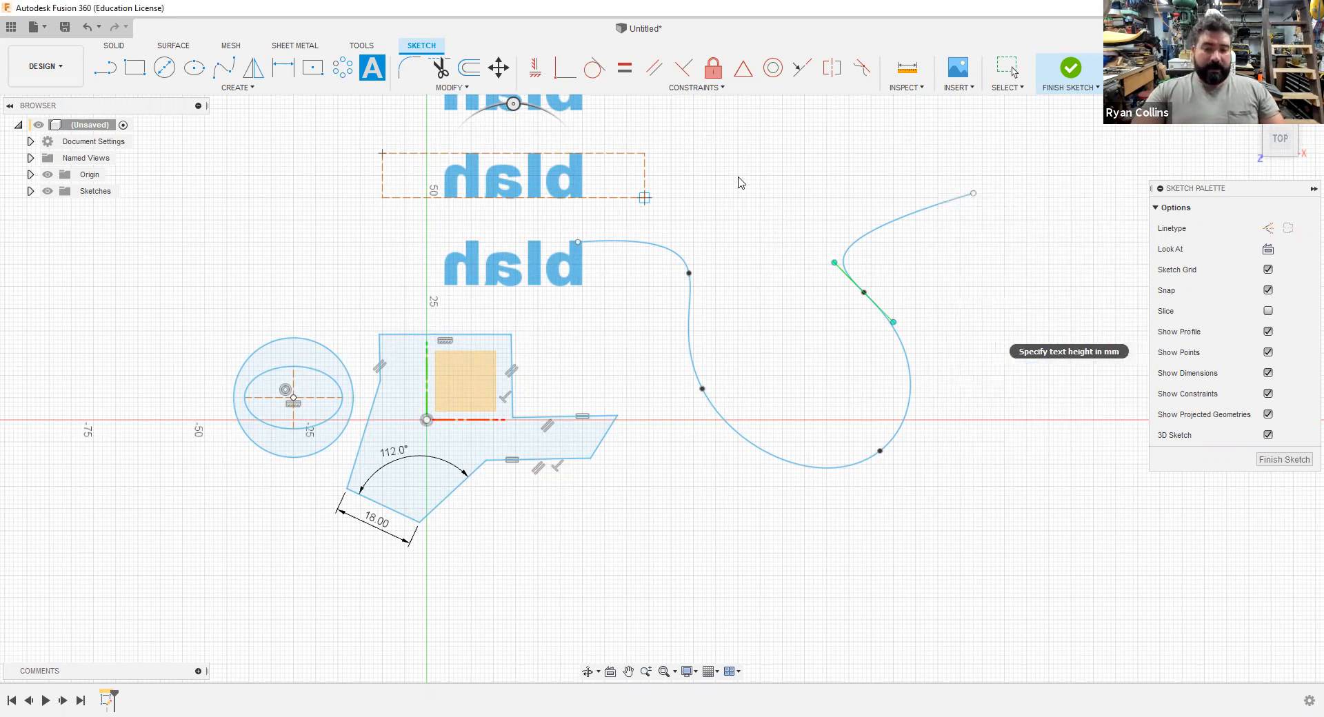
# - Start a Text on Path along the spline, turn off its horizontal flip and enter "blah blah blah"
pyautogui.click(373, 66)
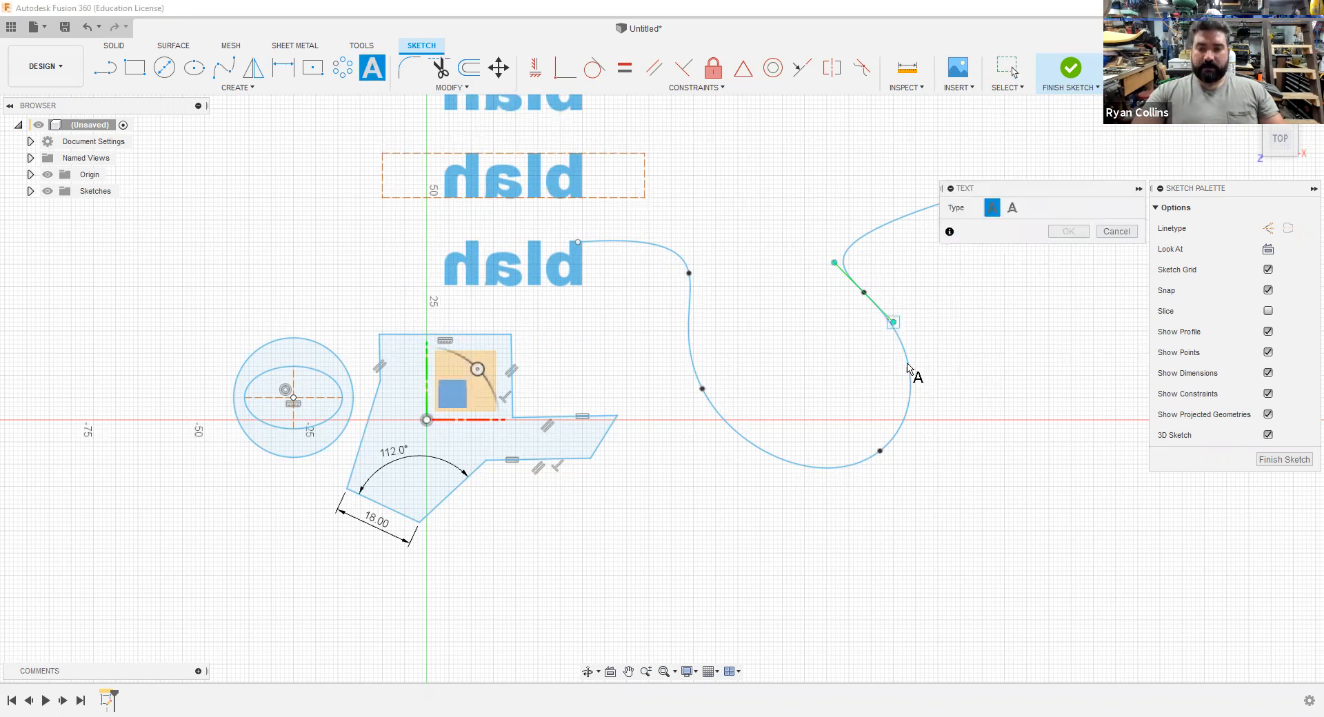
pyautogui.click(1013, 208)
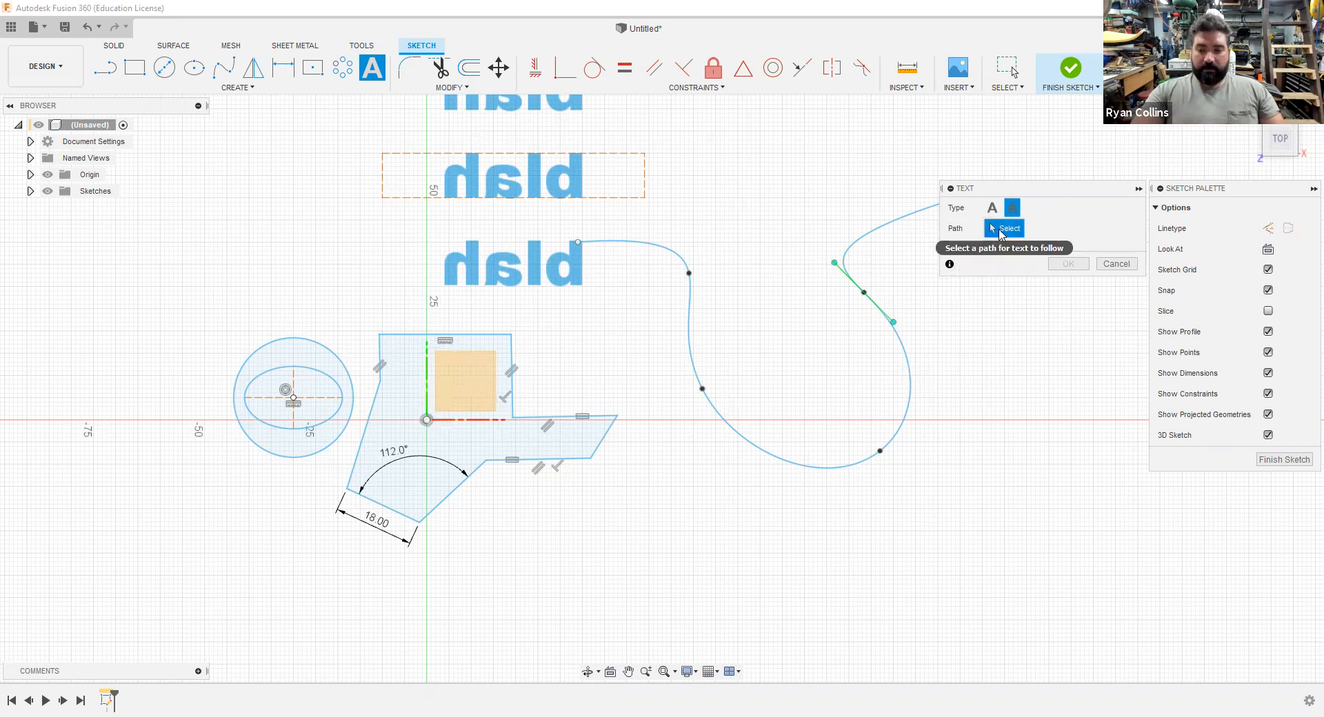
pyautogui.click(910, 359)
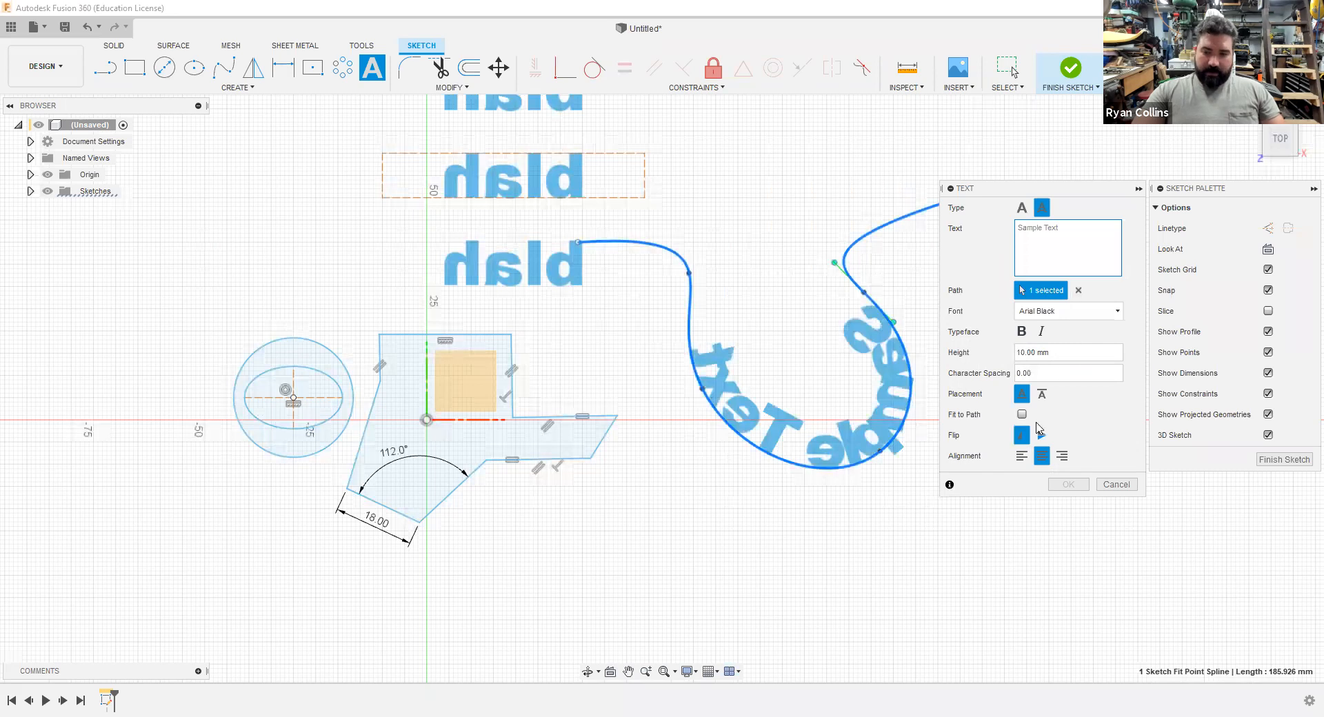
pyautogui.click(1023, 439)
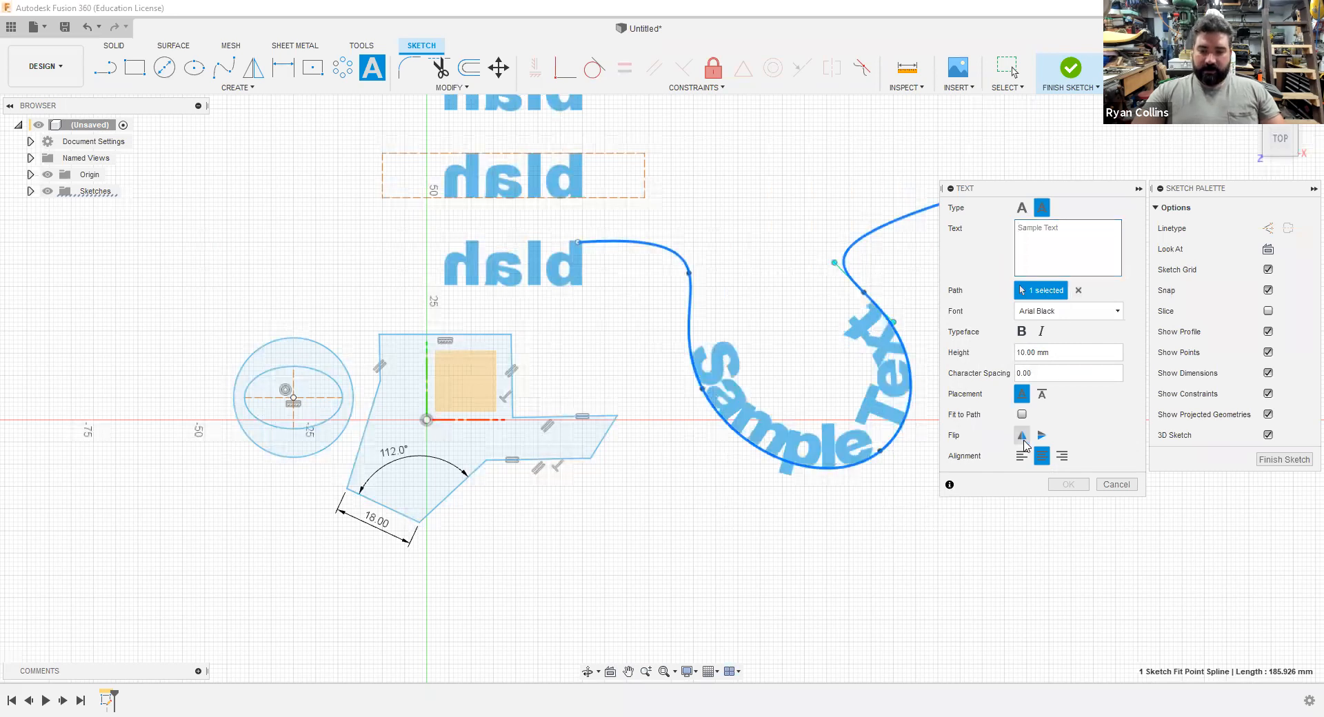
pyautogui.click(1090, 236)
pyautogui.write('blah blah blah')
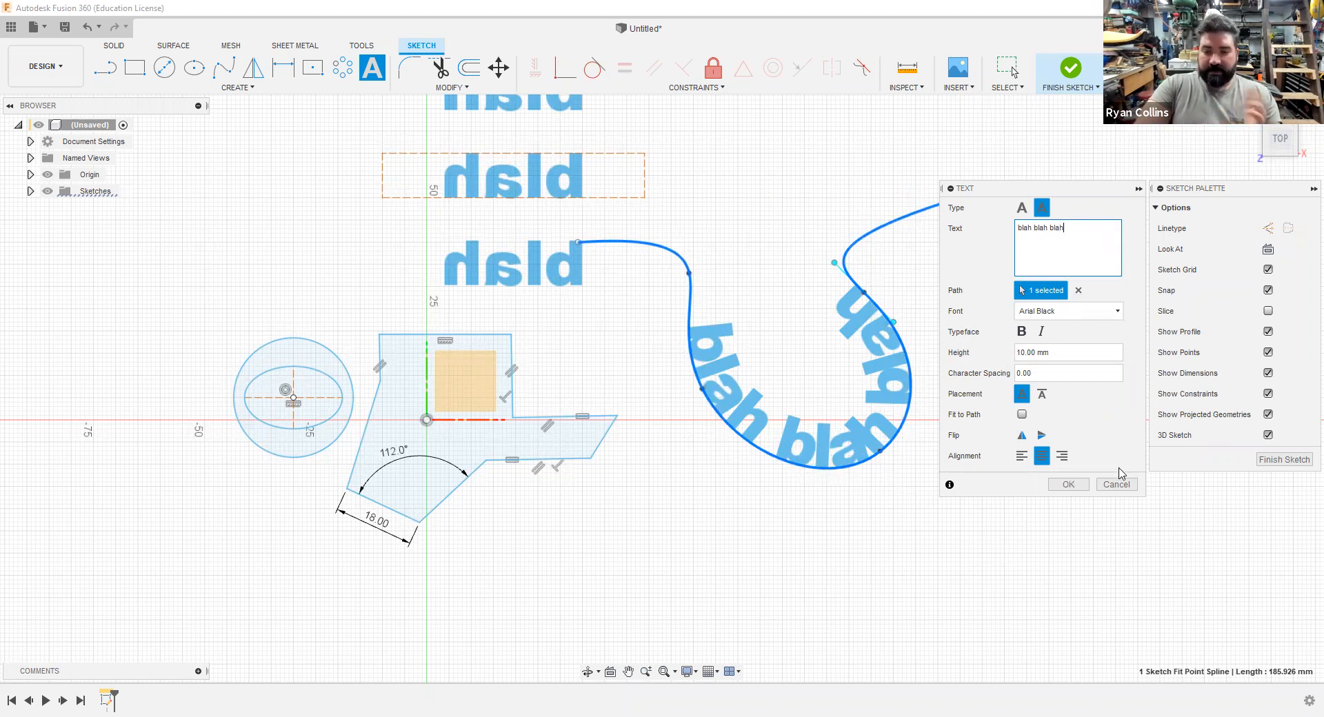
# - Try the Fit to Path option and the below-path placement on the spline text
pyautogui.click(1022, 415)
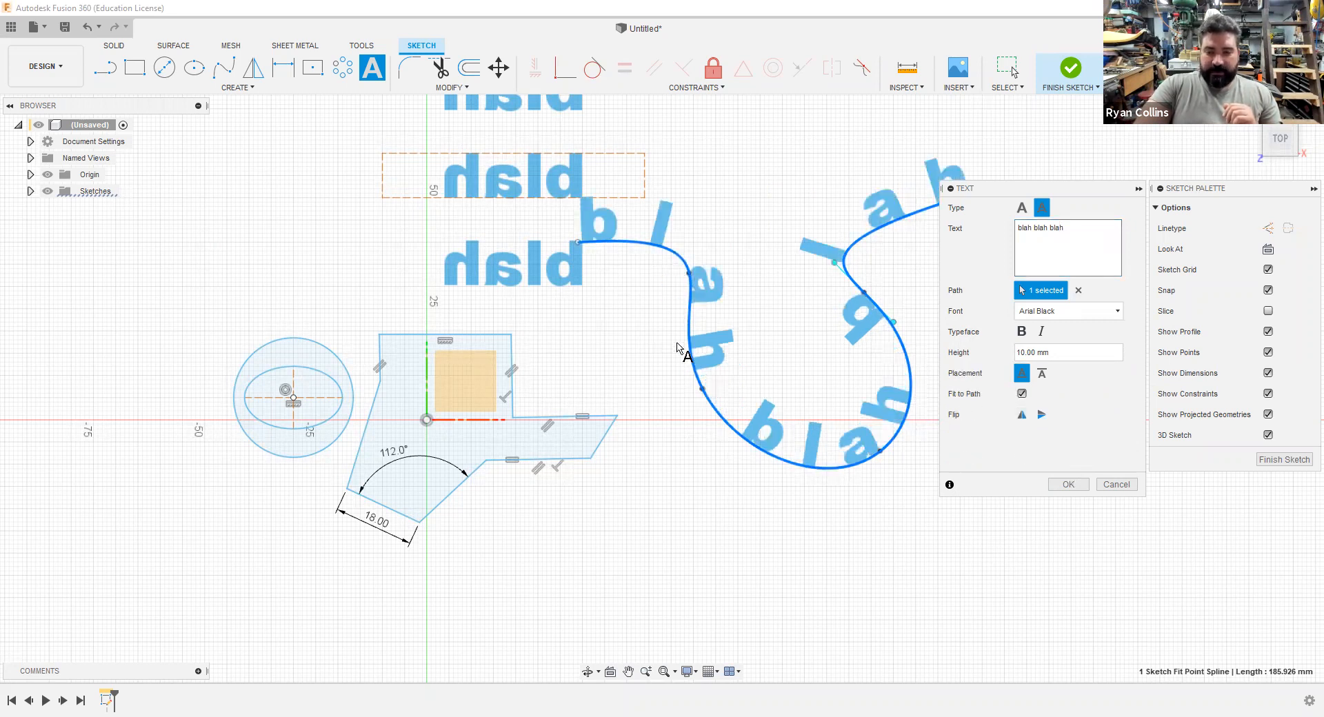
pyautogui.click(1022, 394)
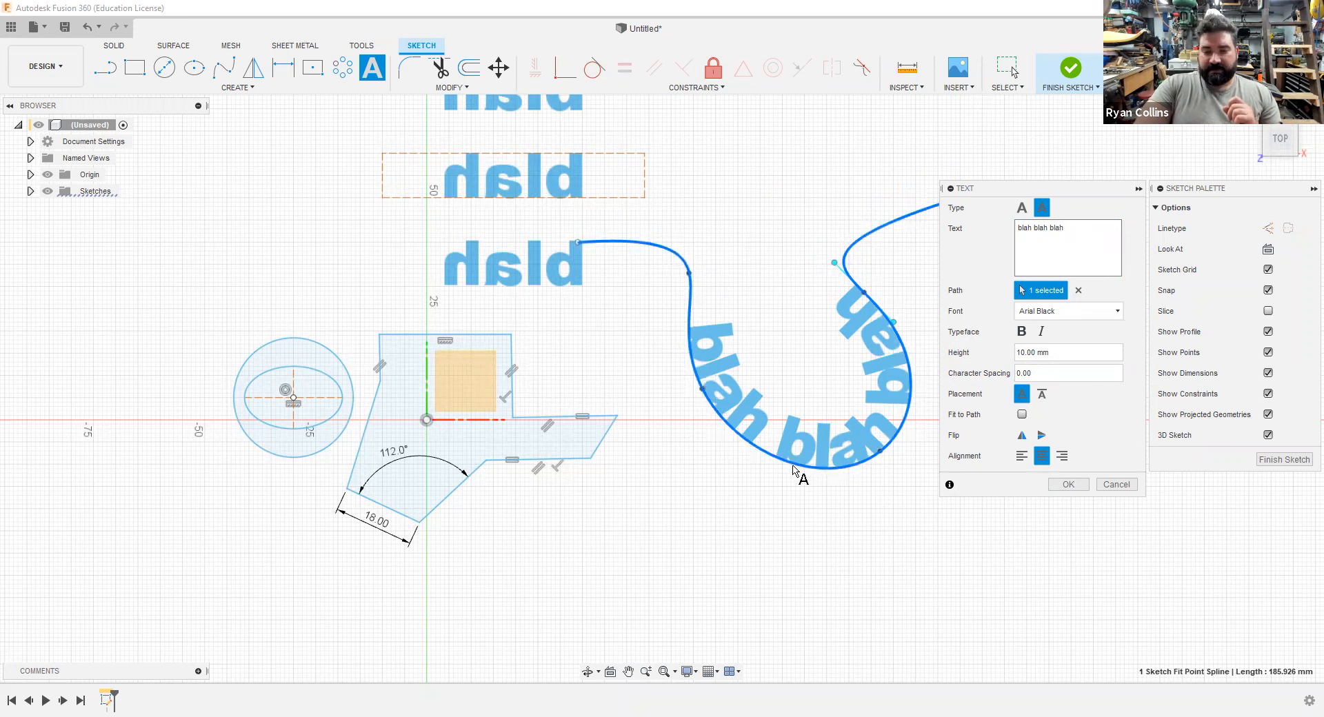
pyautogui.click(1044, 396)
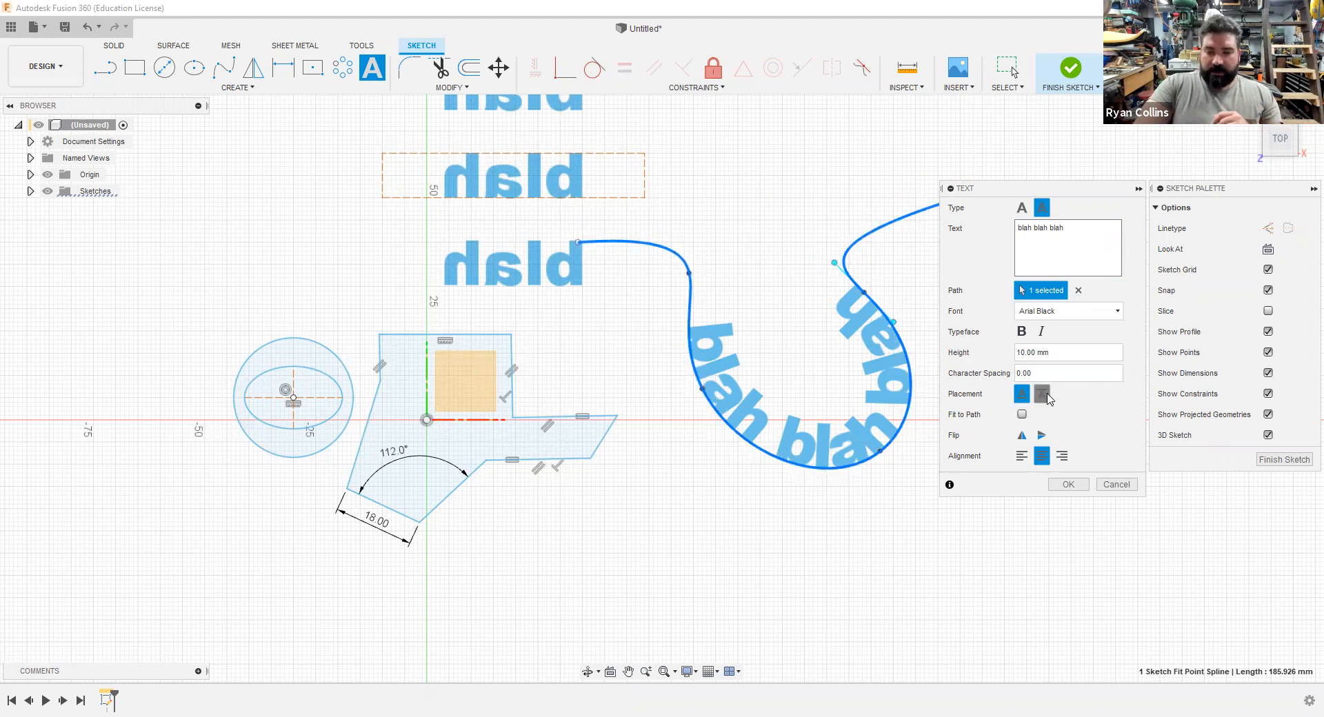
pyautogui.click(1023, 396)
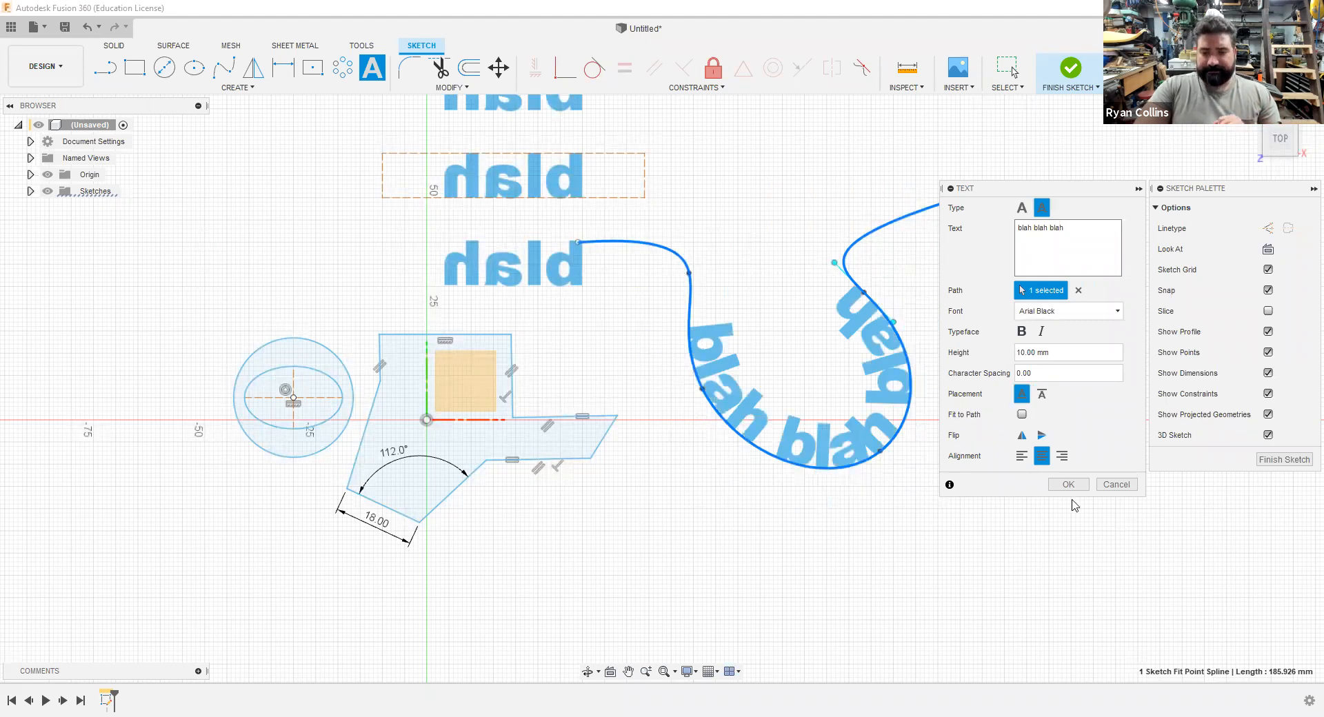
# - Create the text along the spline and finish the sketch
pyautogui.click(1068, 484)
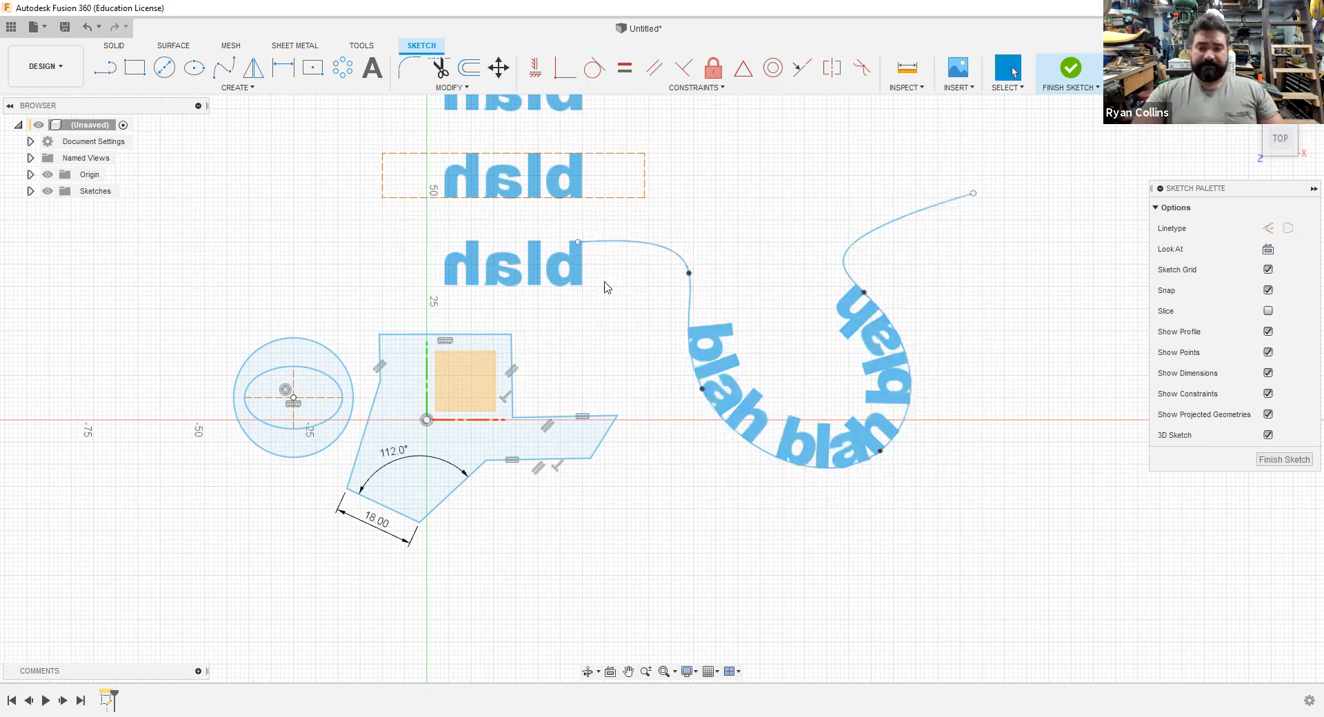
pyautogui.click(1073, 69)
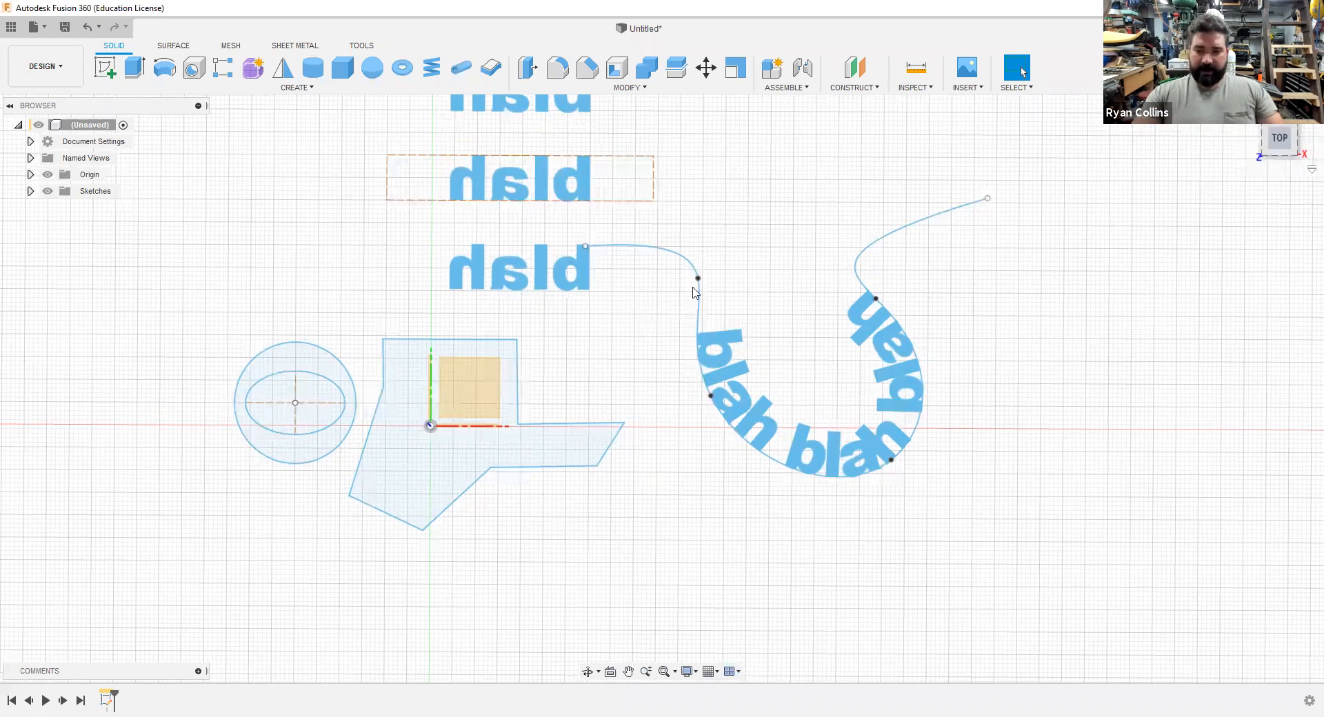
pyautogui.keyDown('shift'); pyautogui.moveTo(978, 349); pyautogui.dragTo(976, 350, button='middle'); pyautogui.keyUp('shift')
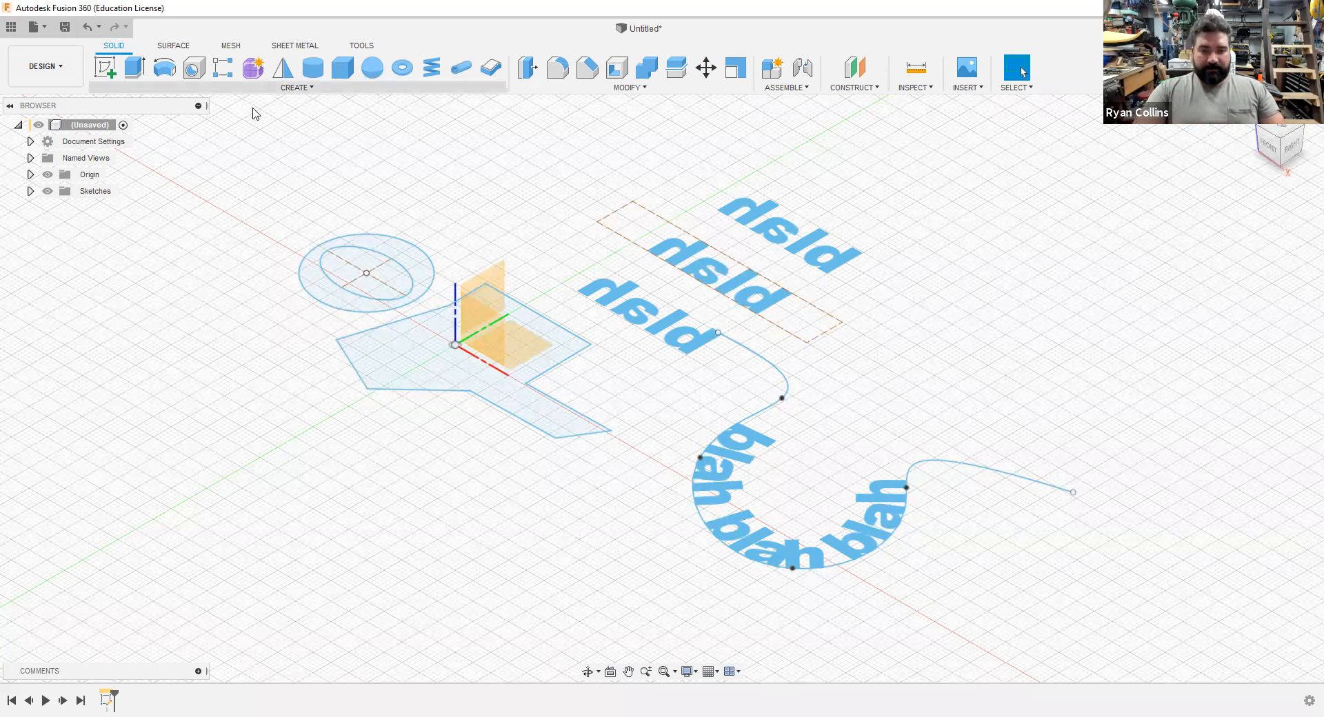
# - Start an Extrude of the closed line profile around the origin and set its distance to 12.5 mm
pyautogui.click(135, 69)
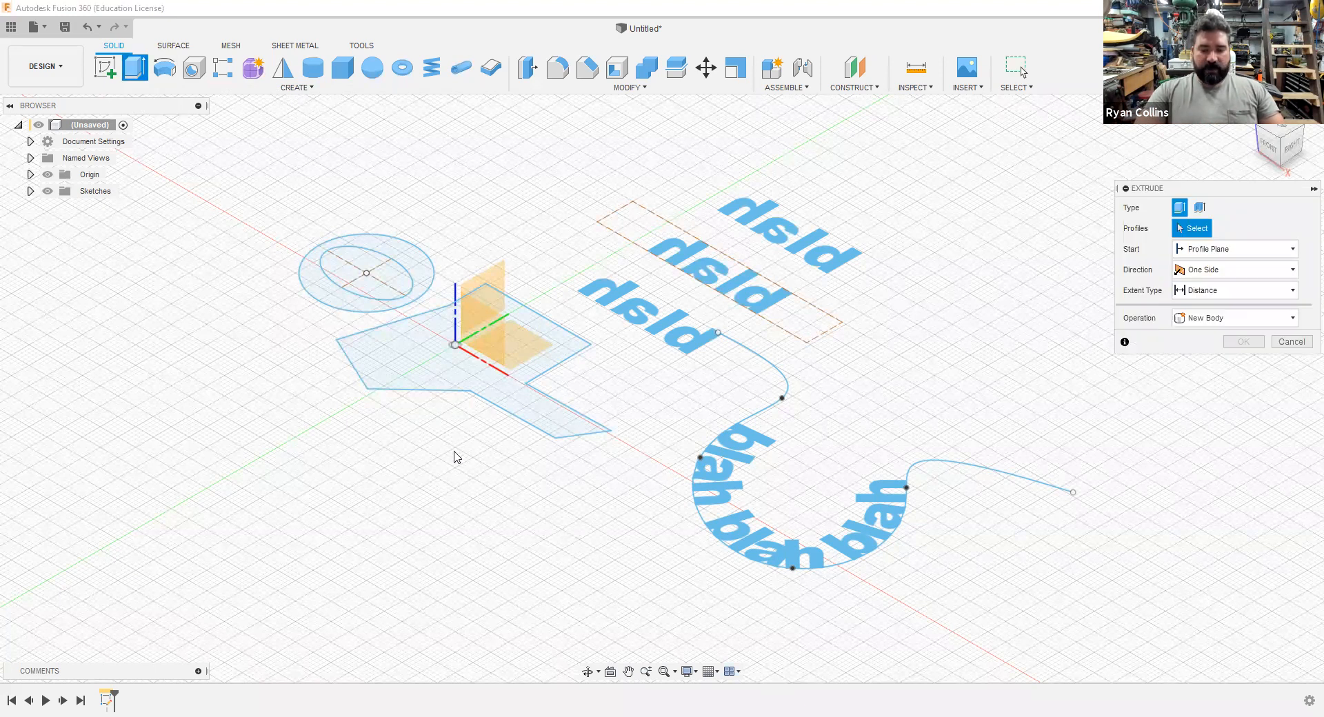
pyautogui.click(452, 376)
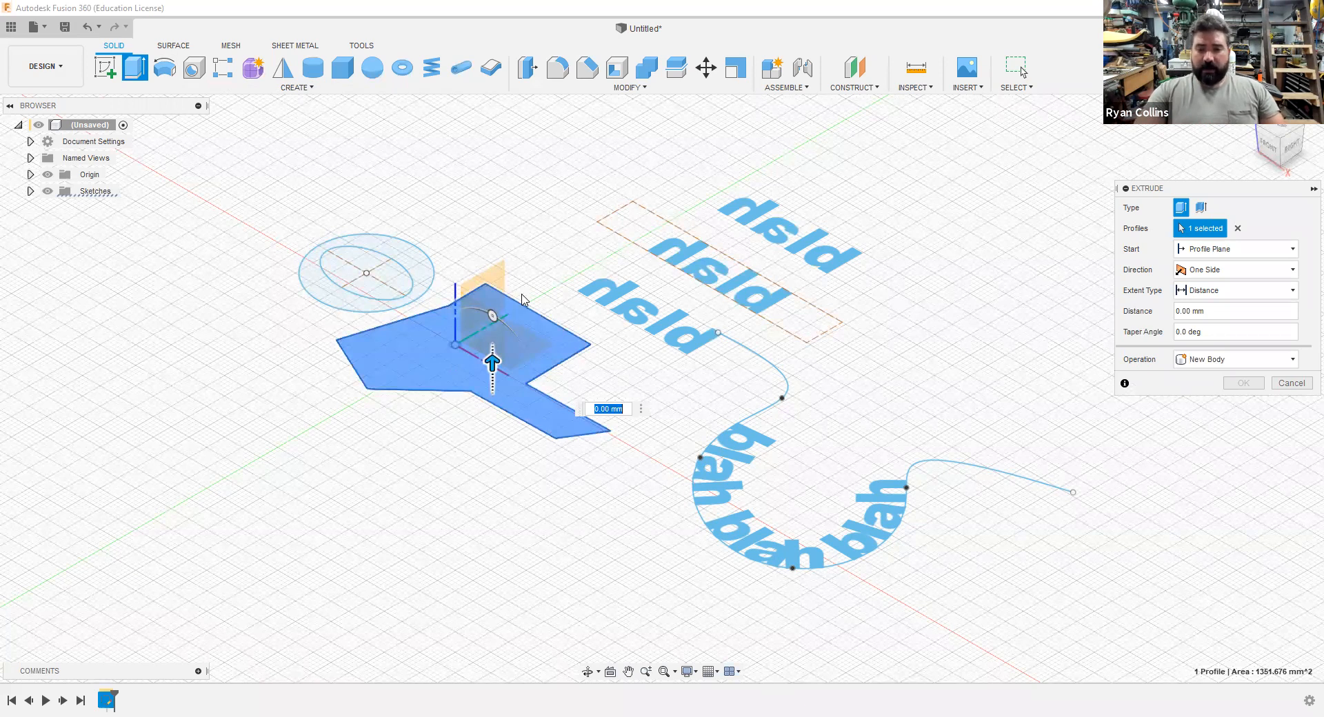
pyautogui.write('19')
pyautogui.press('Return')
pyautogui.write('12.5')
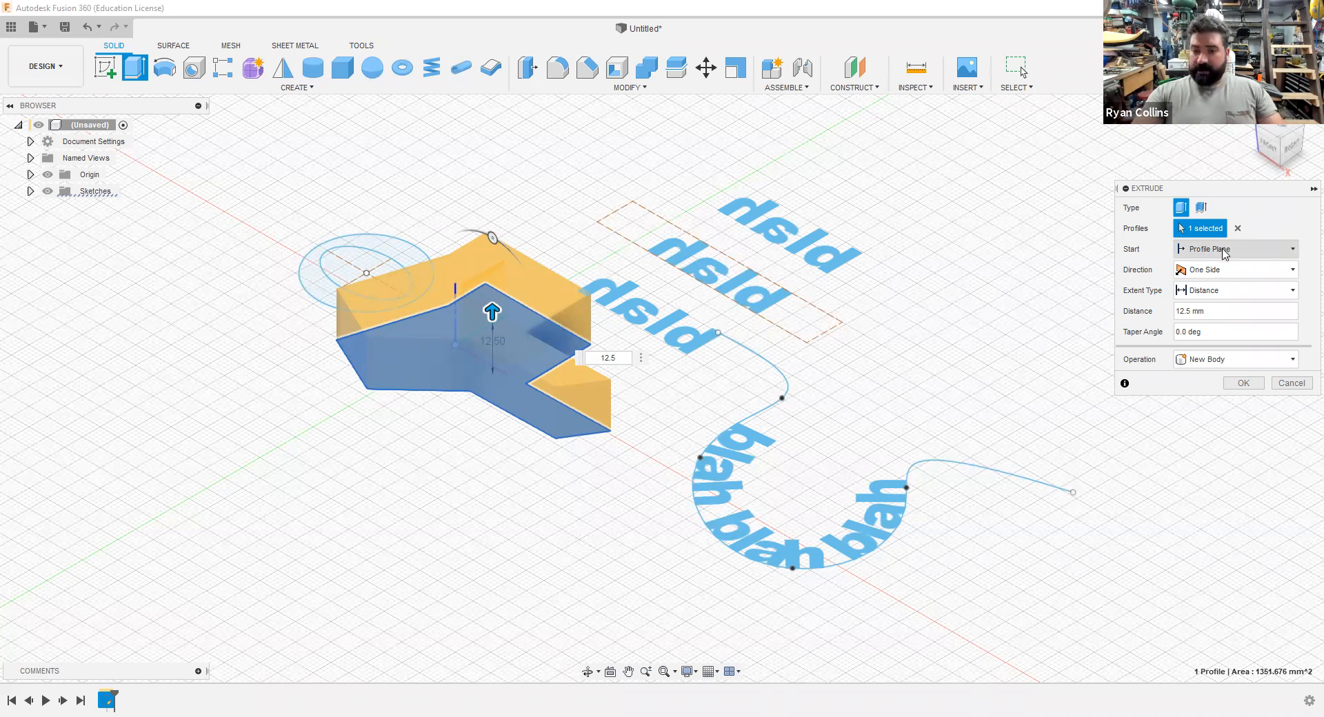
# - Try the Symmetric direction with Whole Length measurement on the extrusion, and return the direction to One Side
pyautogui.click(1219, 279)
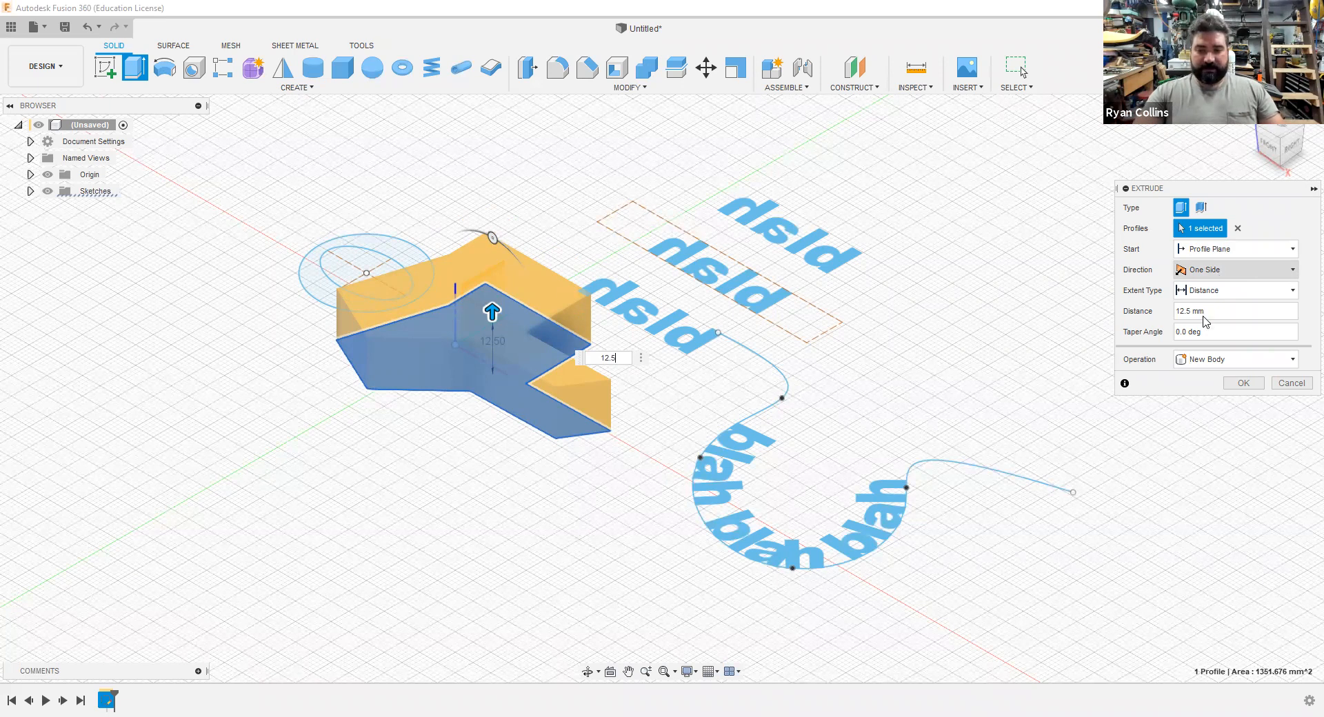
pyautogui.click(1208, 319)
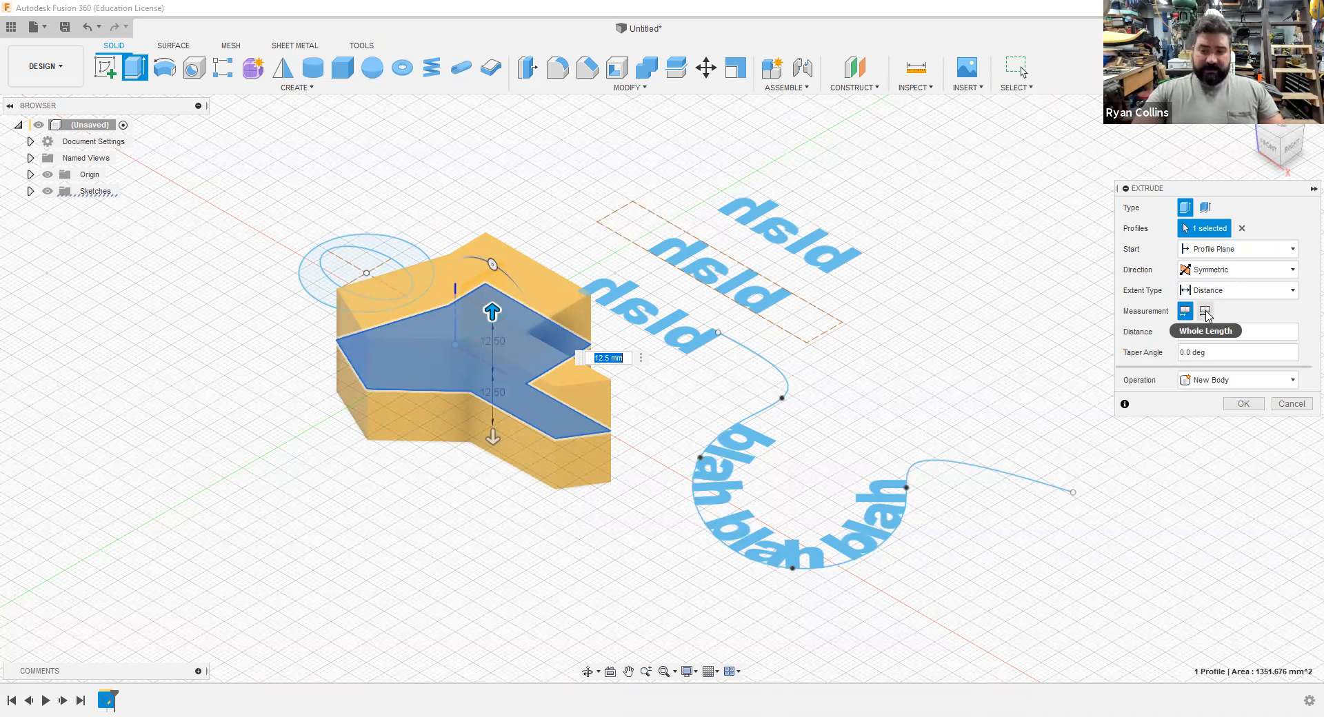
pyautogui.click(1205, 312)
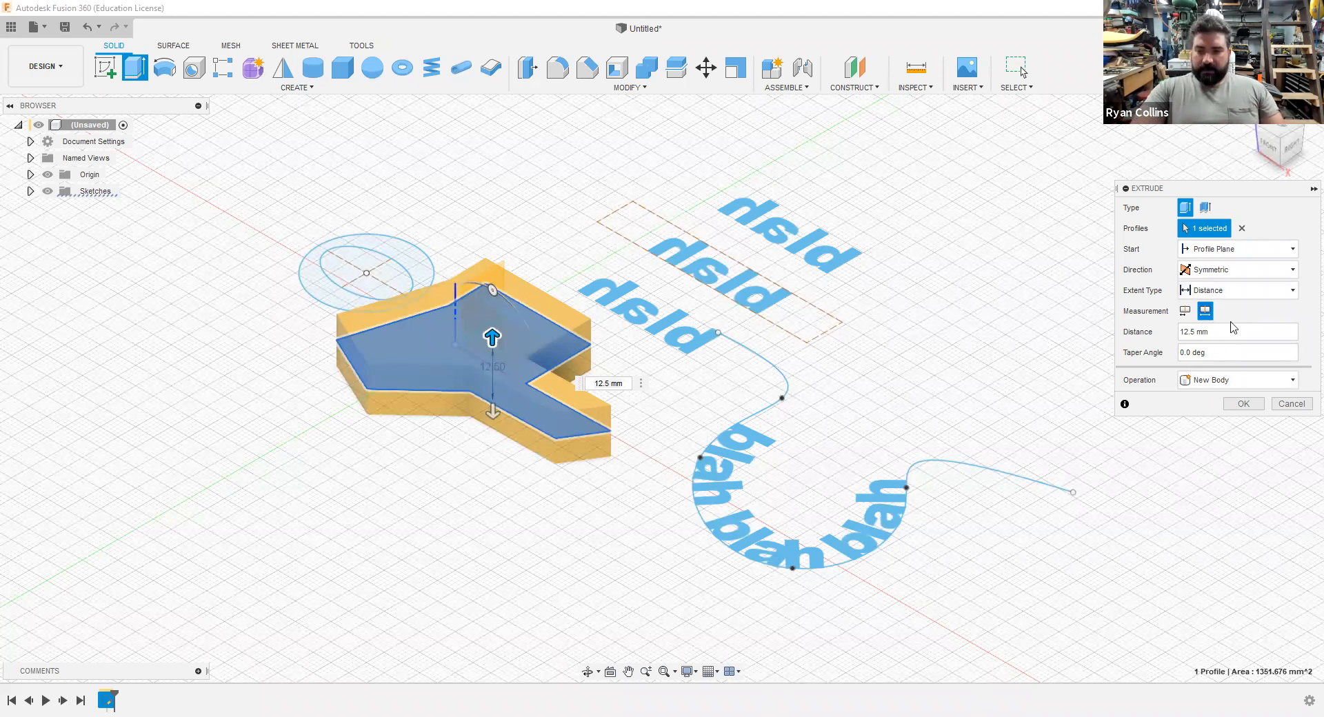
pyautogui.click(1231, 277)
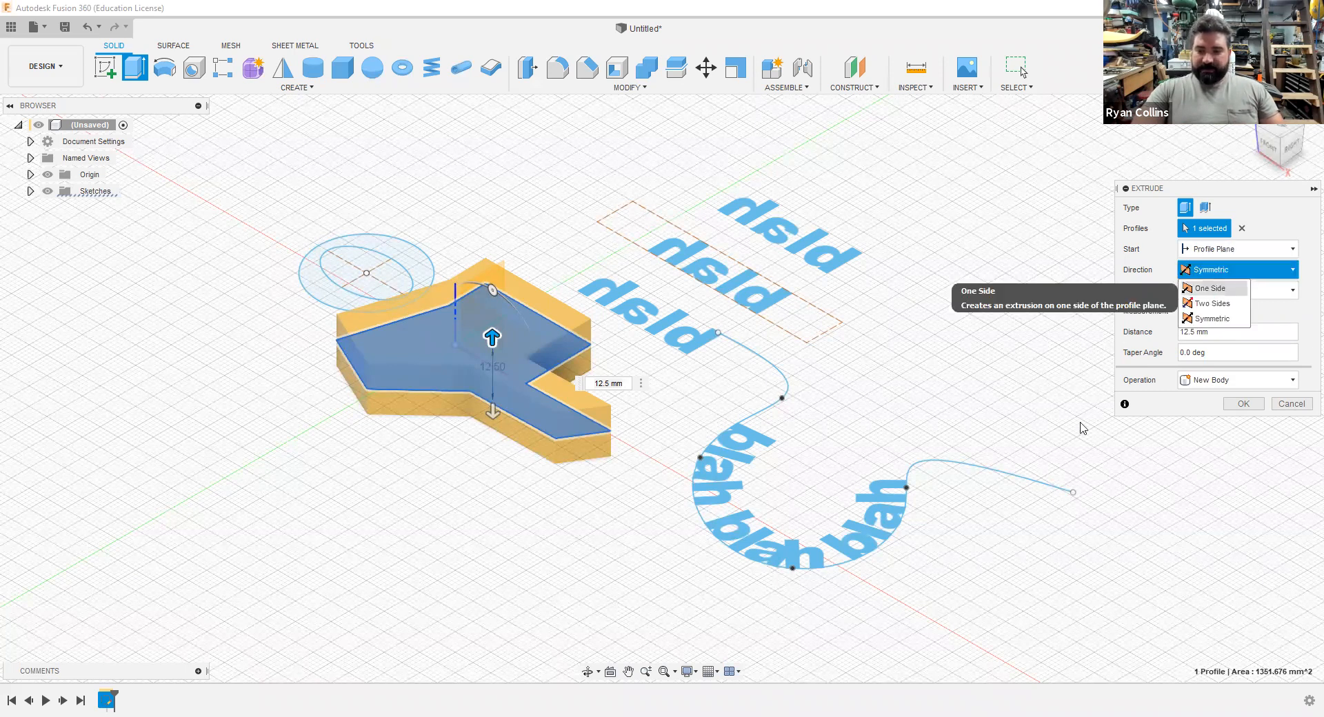
pyautogui.click(1219, 289)
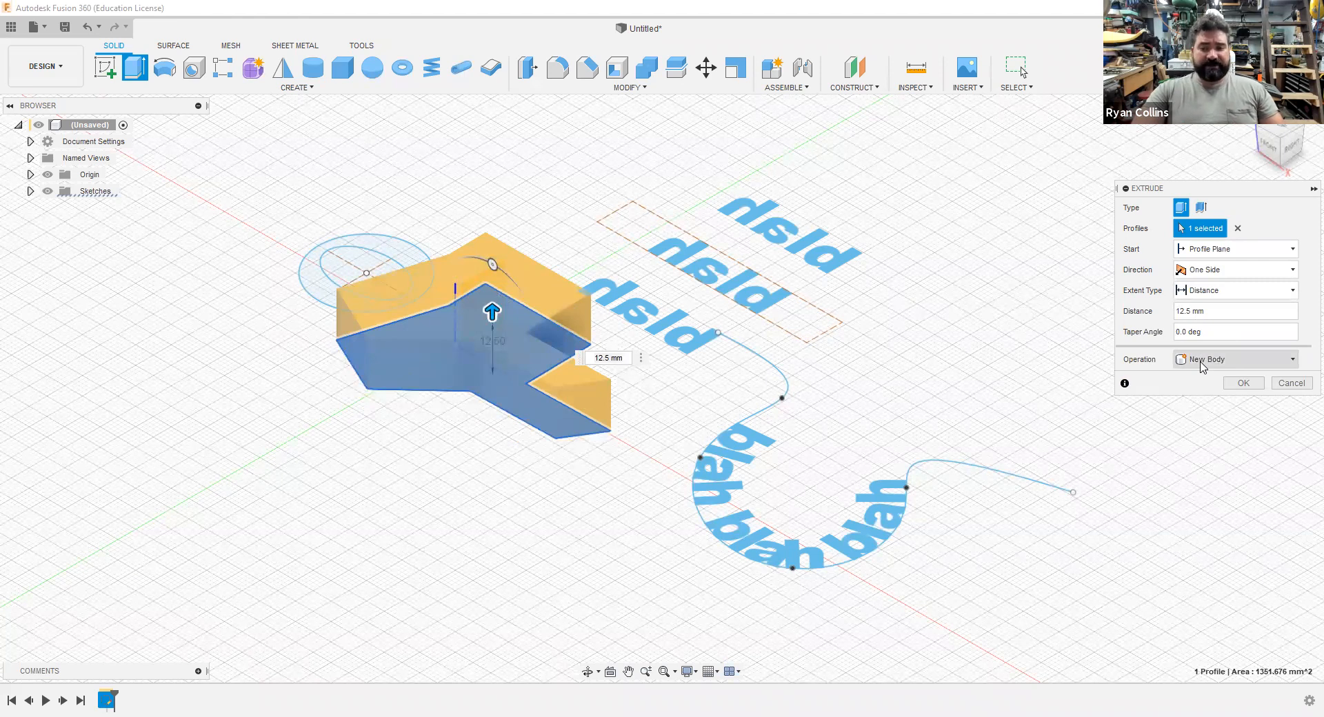
# - Review the extrusion's operation options, keep New Body and create the solid
pyautogui.click(1201, 362)
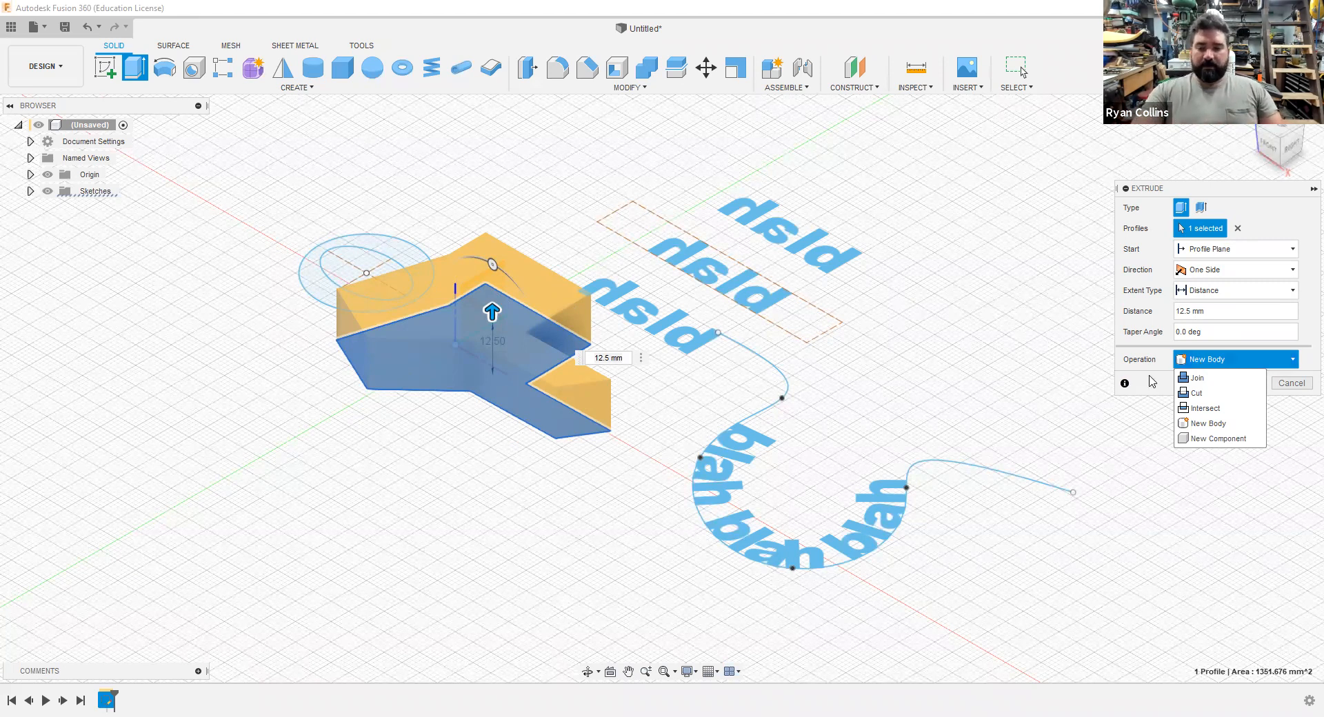
pyautogui.click(1151, 381)
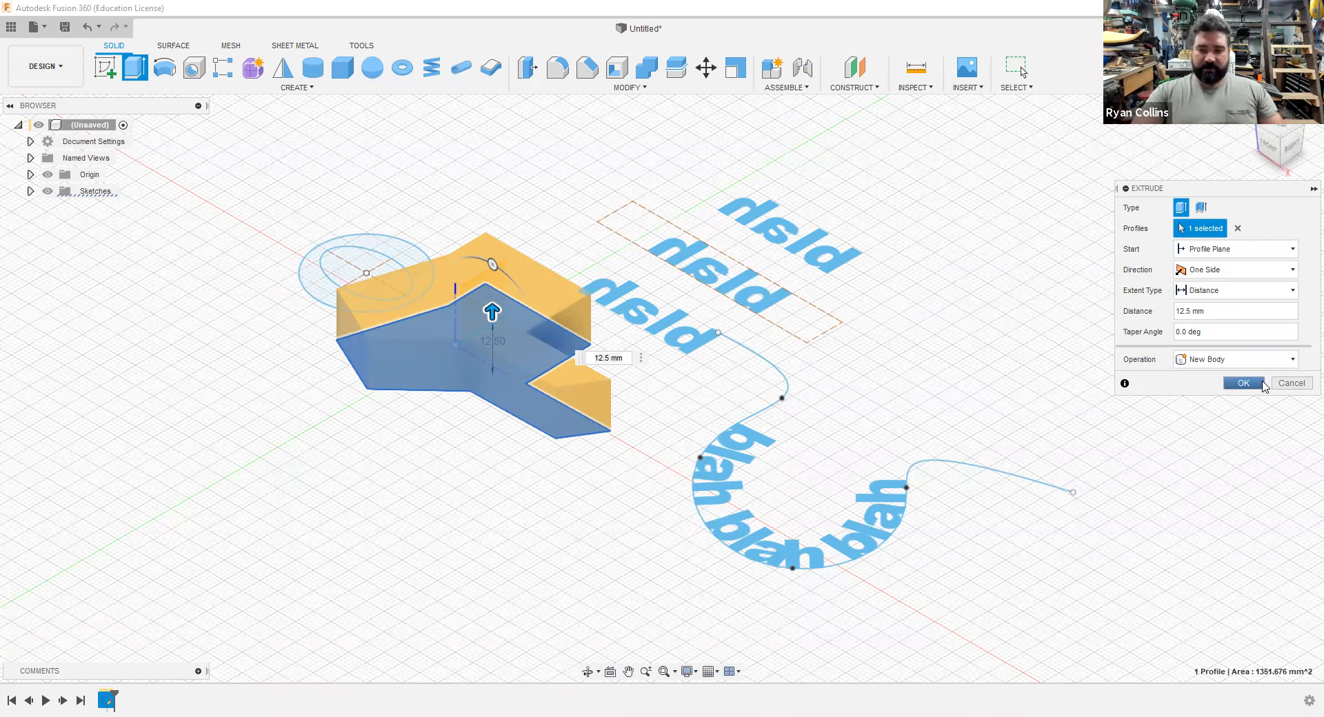
pyautogui.click(1245, 383)
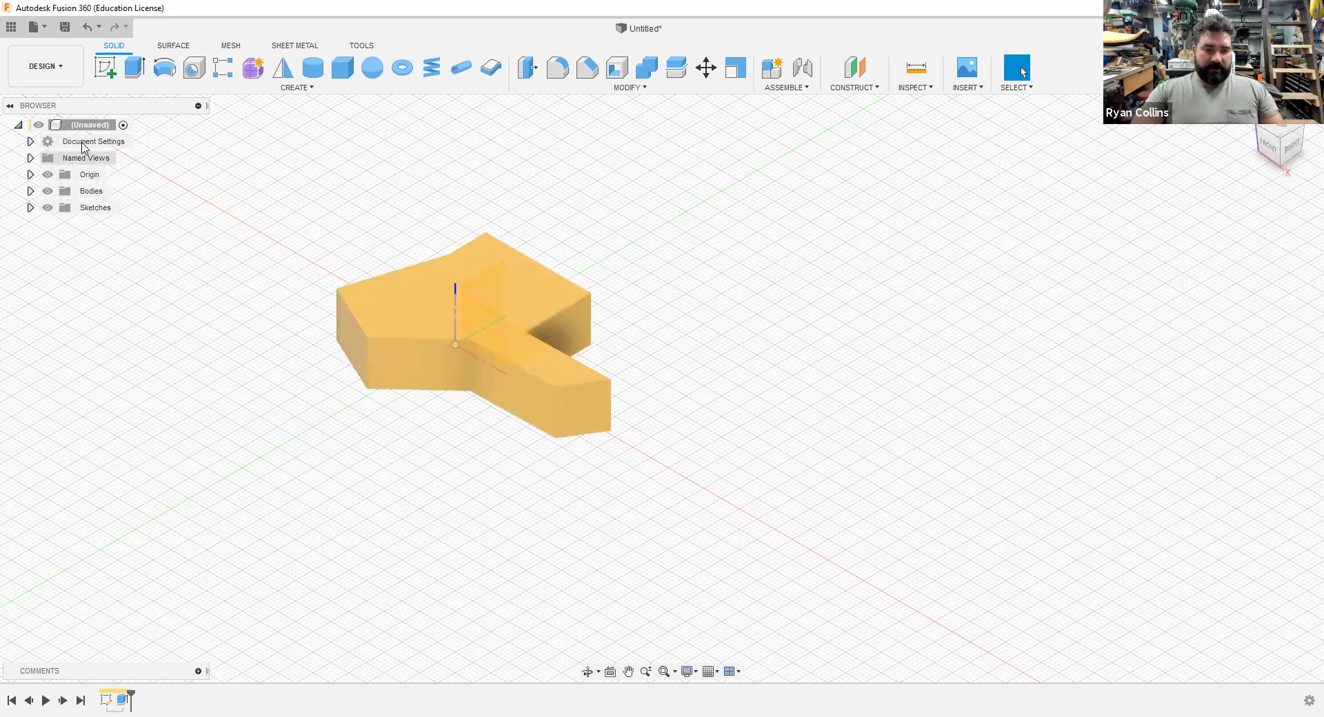
# - Expand the Bodies and Sketches folders in the browser and turn Sketch1's visibility back on
pyautogui.click(84, 191)
pyautogui.press('Escape')
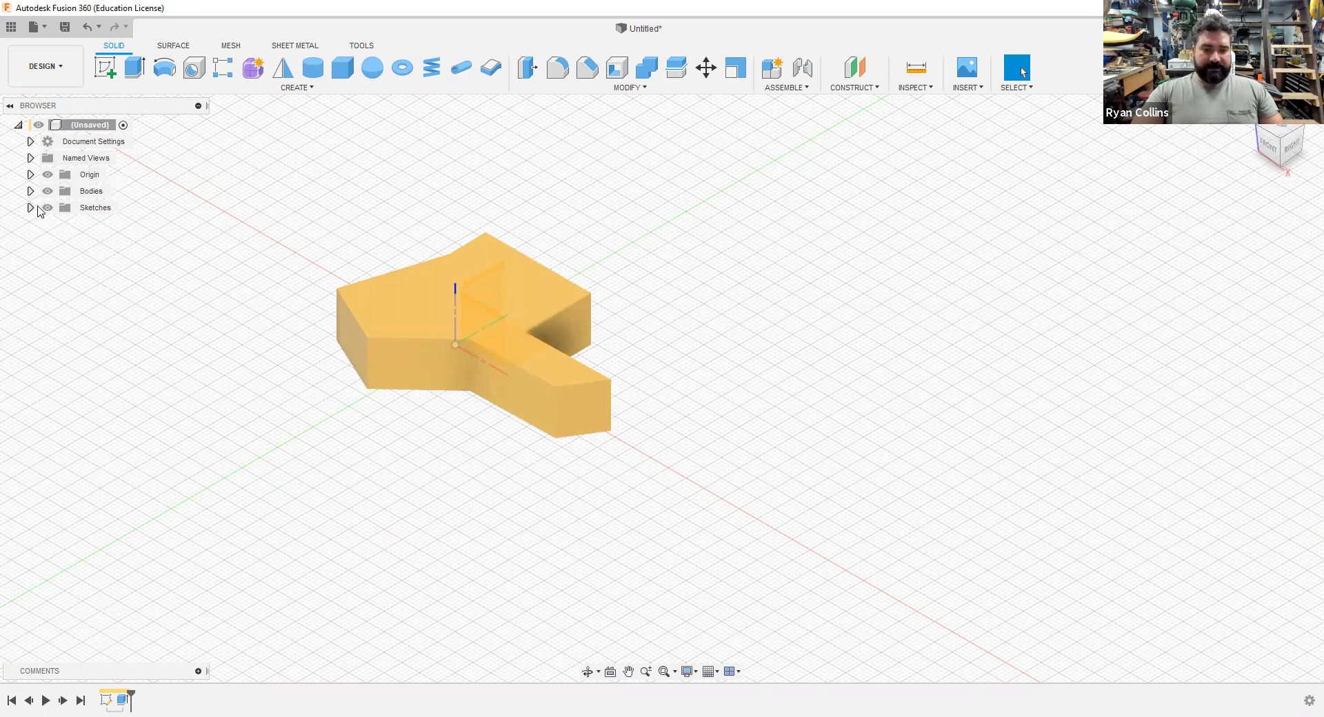
pyautogui.click(89, 193)
pyautogui.click(87, 208)
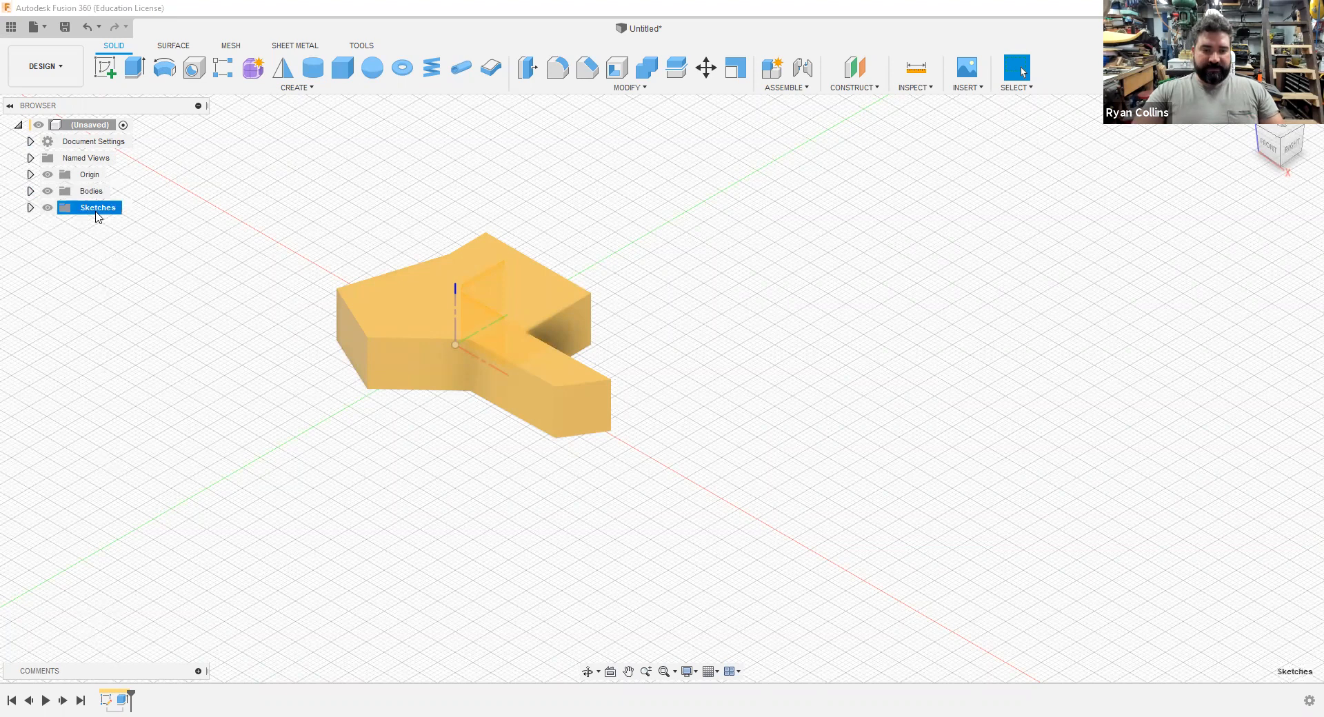
pyautogui.click(30, 191)
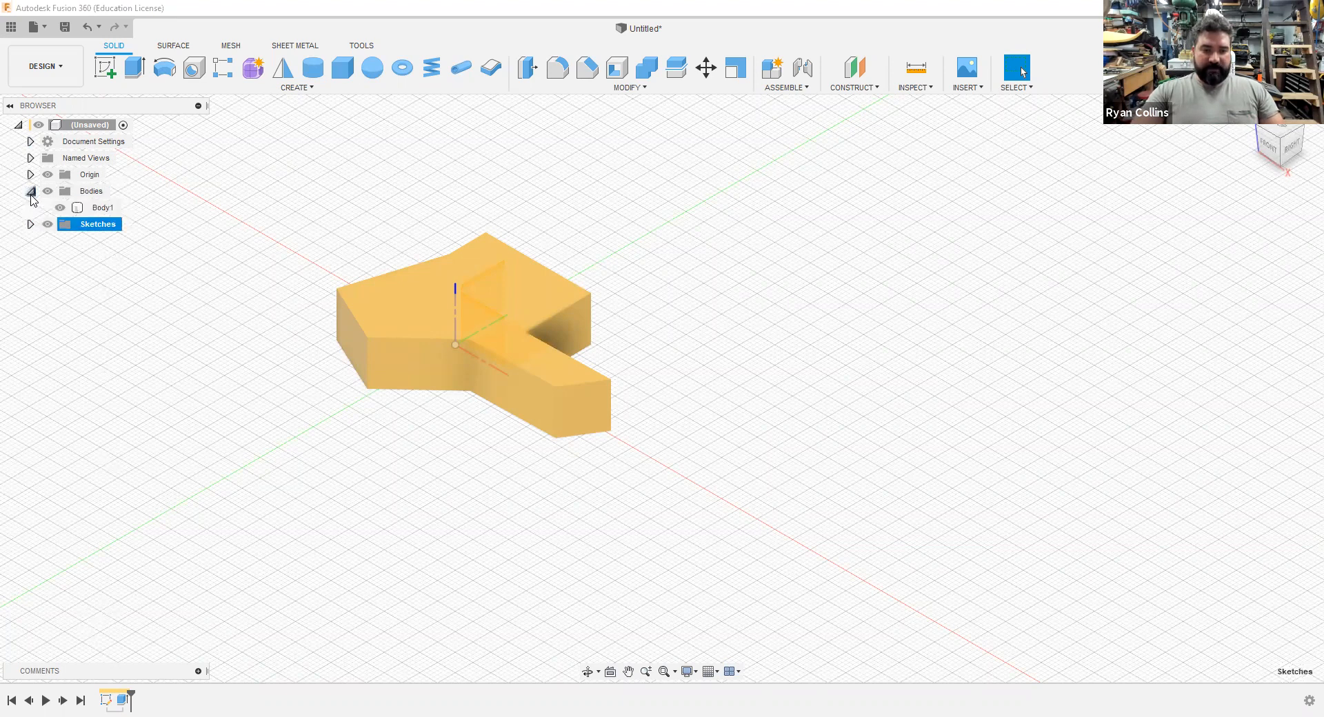
pyautogui.click(31, 224)
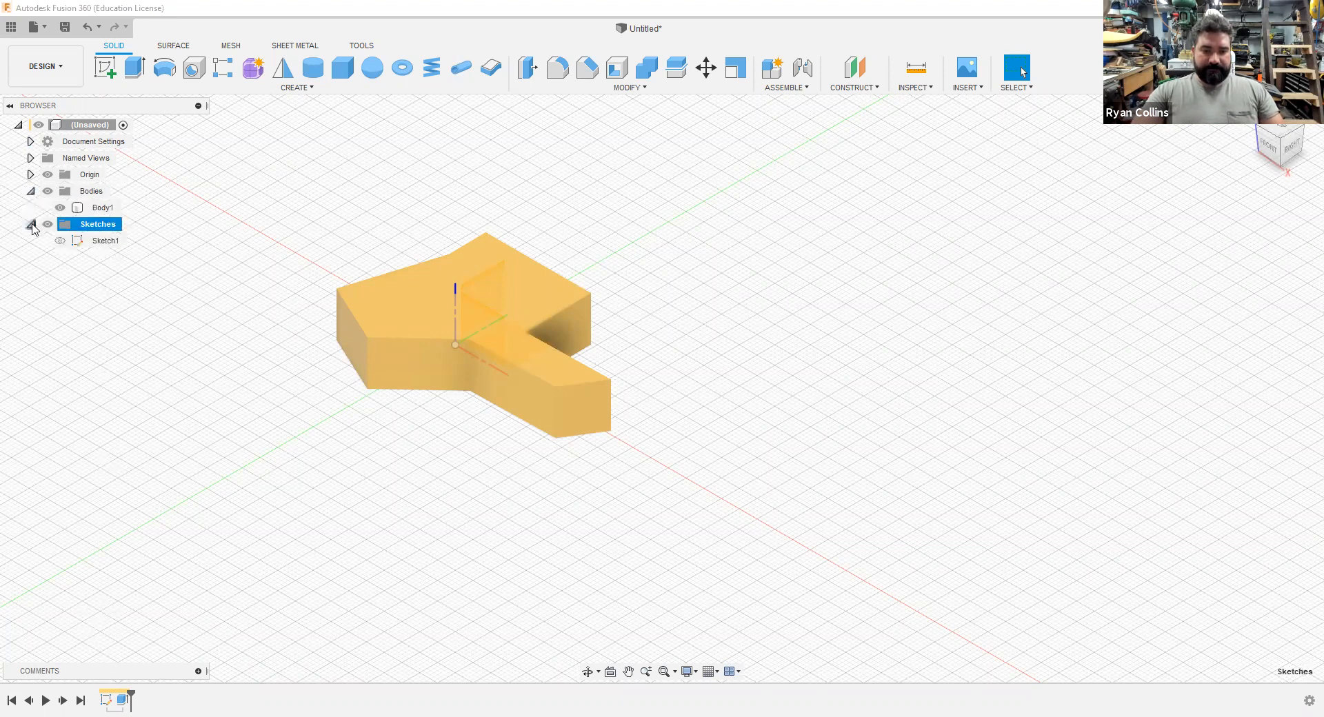
pyautogui.click(104, 243)
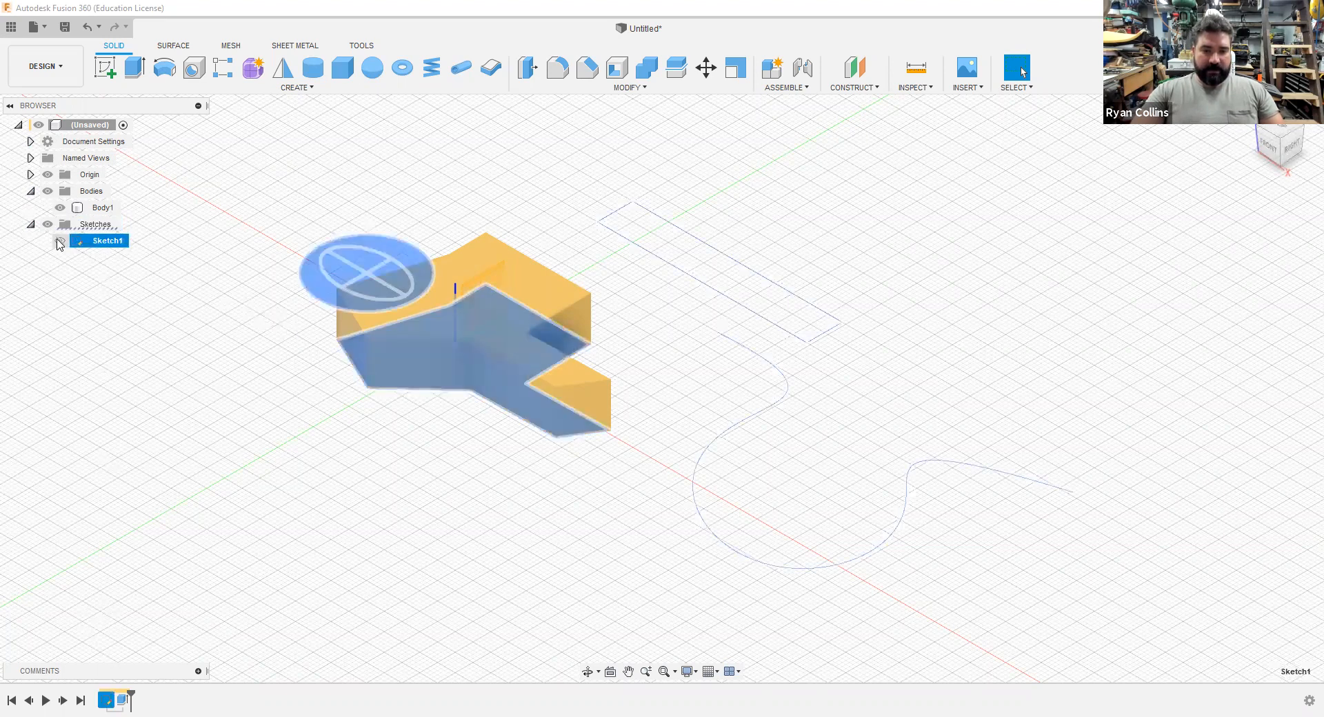
pyautogui.click(60, 242)
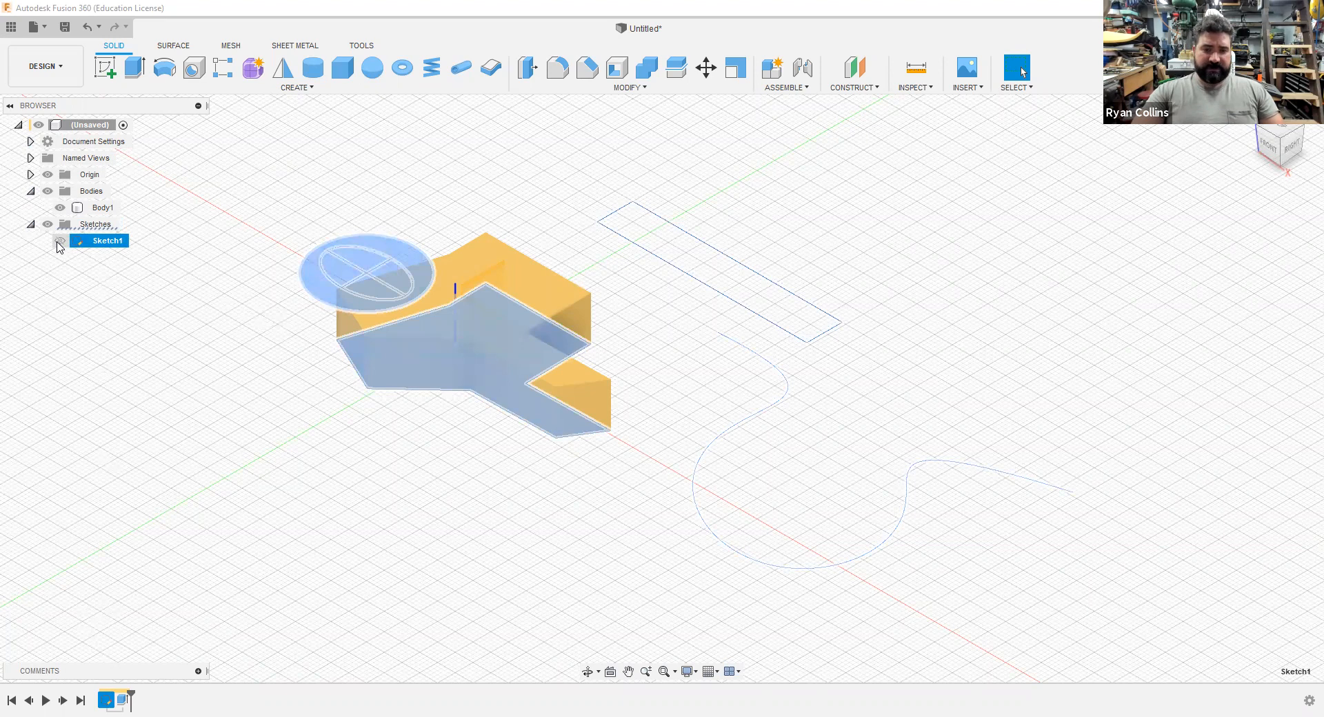
pyautogui.click(60, 242)
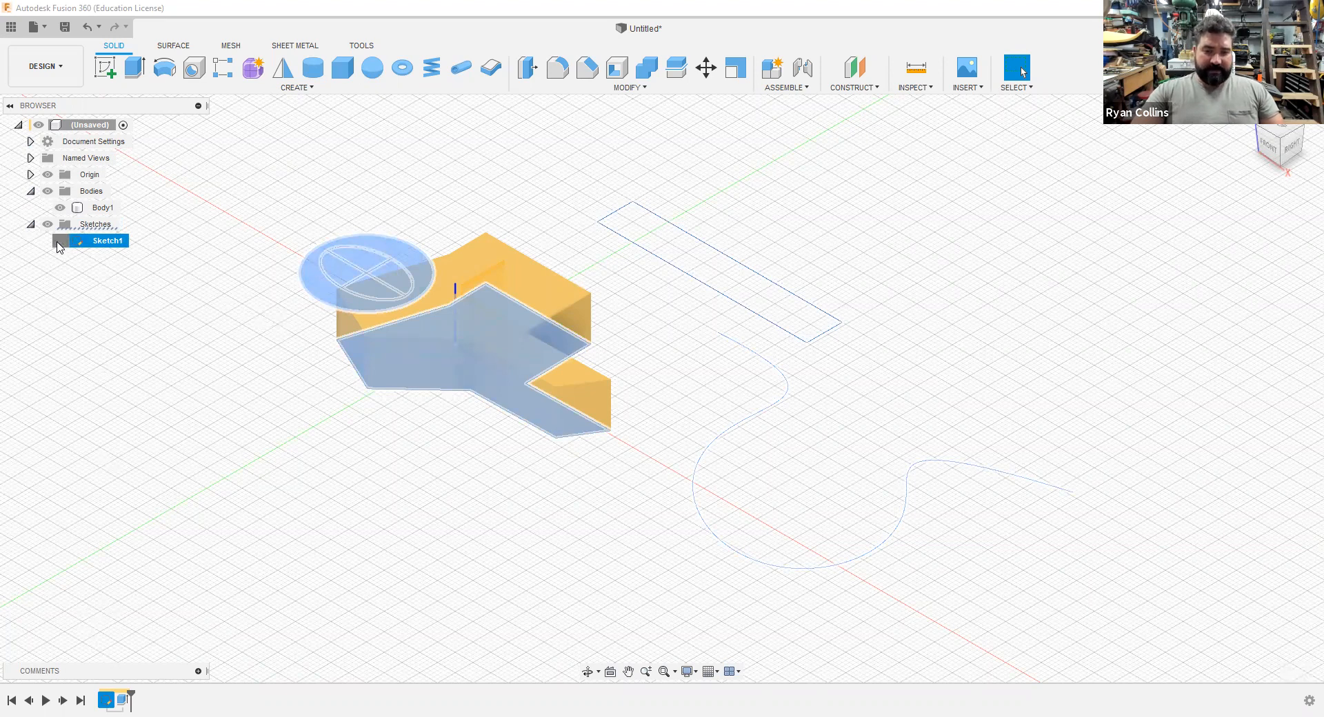
pyautogui.click(1106, 283)
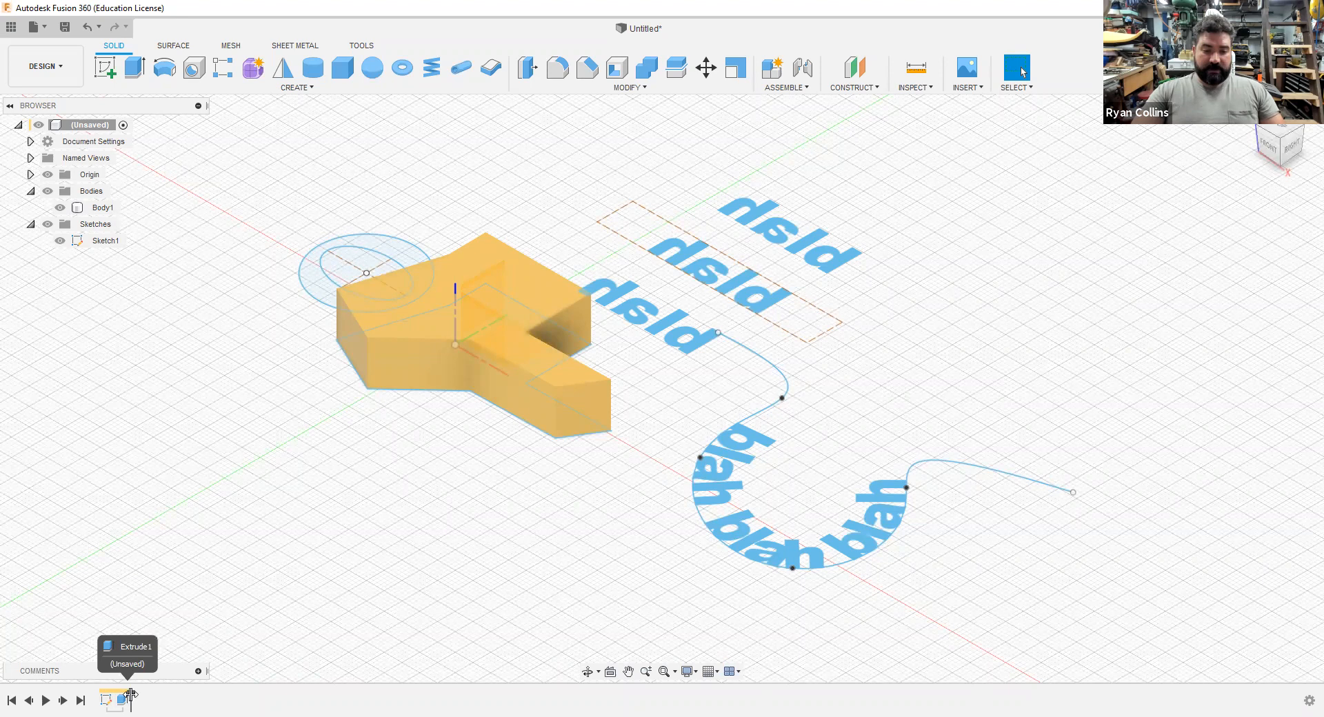
# - Roll the timeline back to before the extrusion and forward again to the end of the history
pyautogui.moveTo(131, 696); pyautogui.dragTo(113, 695)
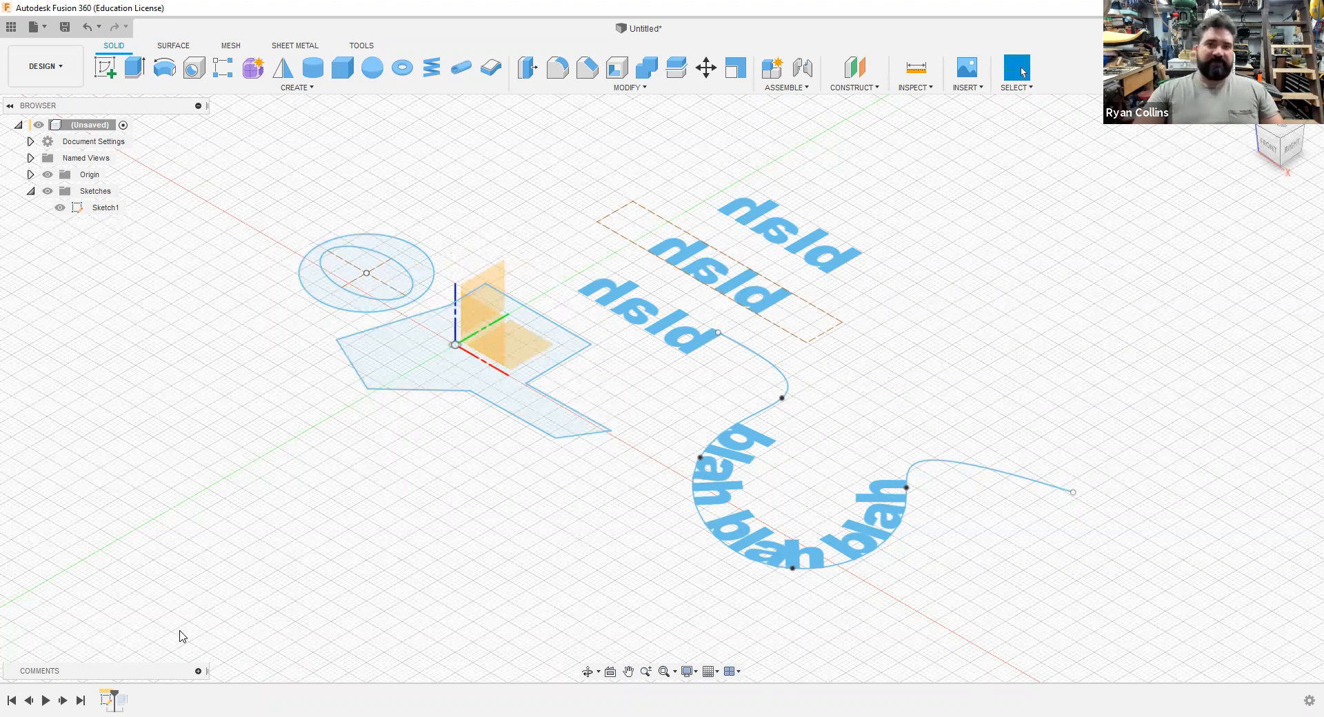
pyautogui.moveTo(114, 697); pyautogui.dragTo(154, 697)
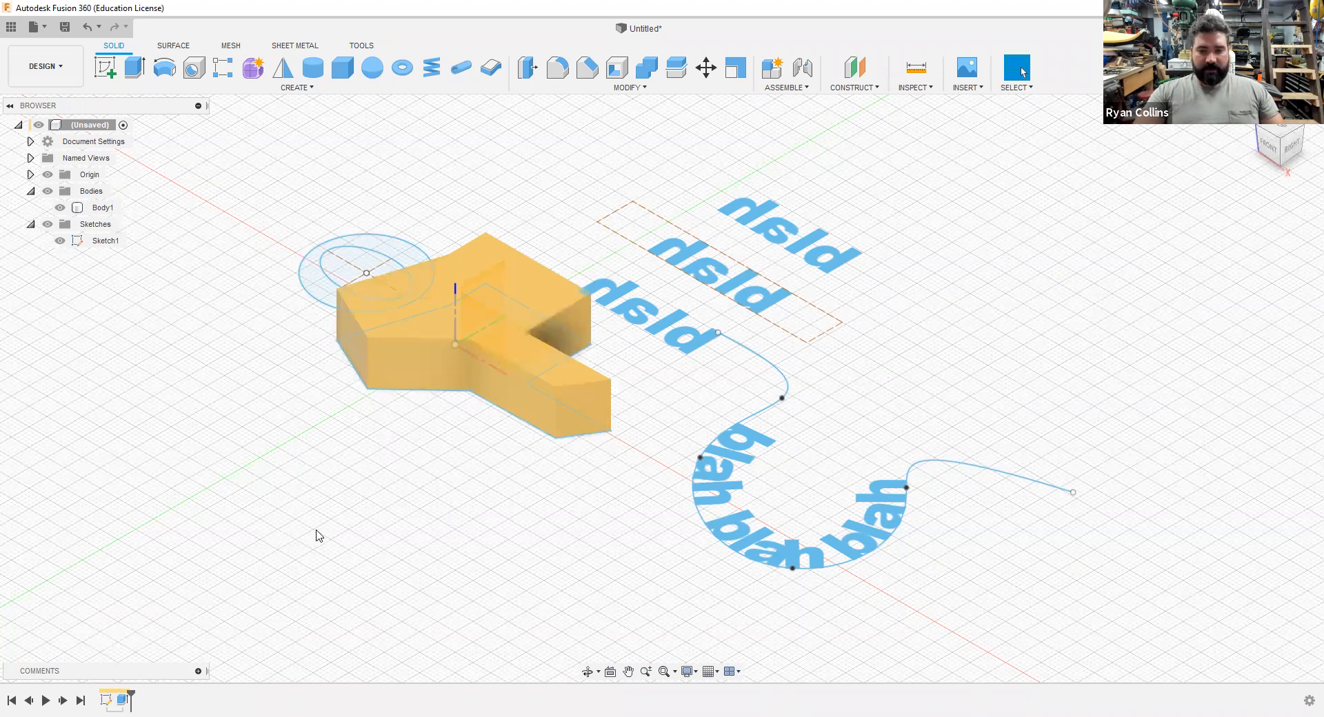
# - Start an Extrude of the ring-shaped profile between the circle and the ellipse with a distance of 9 mm
pyautogui.keyDown('shift'); pyautogui.moveTo(246, 525); pyautogui.dragTo(372, 395, button='middle'); pyautogui.keyUp('shift')
pyautogui.scroll(3, 554, 566)
pyautogui.moveTo(553, 566)
pyautogui.mouseDown(button='middle')
pyautogui.moveTo(622, 476)
pyautogui.moveTo(689, 520)
pyautogui.moveTo(653, 523)
pyautogui.moveTo(532, 405)
pyautogui.mouseUp(button='middle')
pyautogui.scroll(3, 571, 501)
pyautogui.moveTo(928, 616); pyautogui.dragTo(932, 663, button='middle')
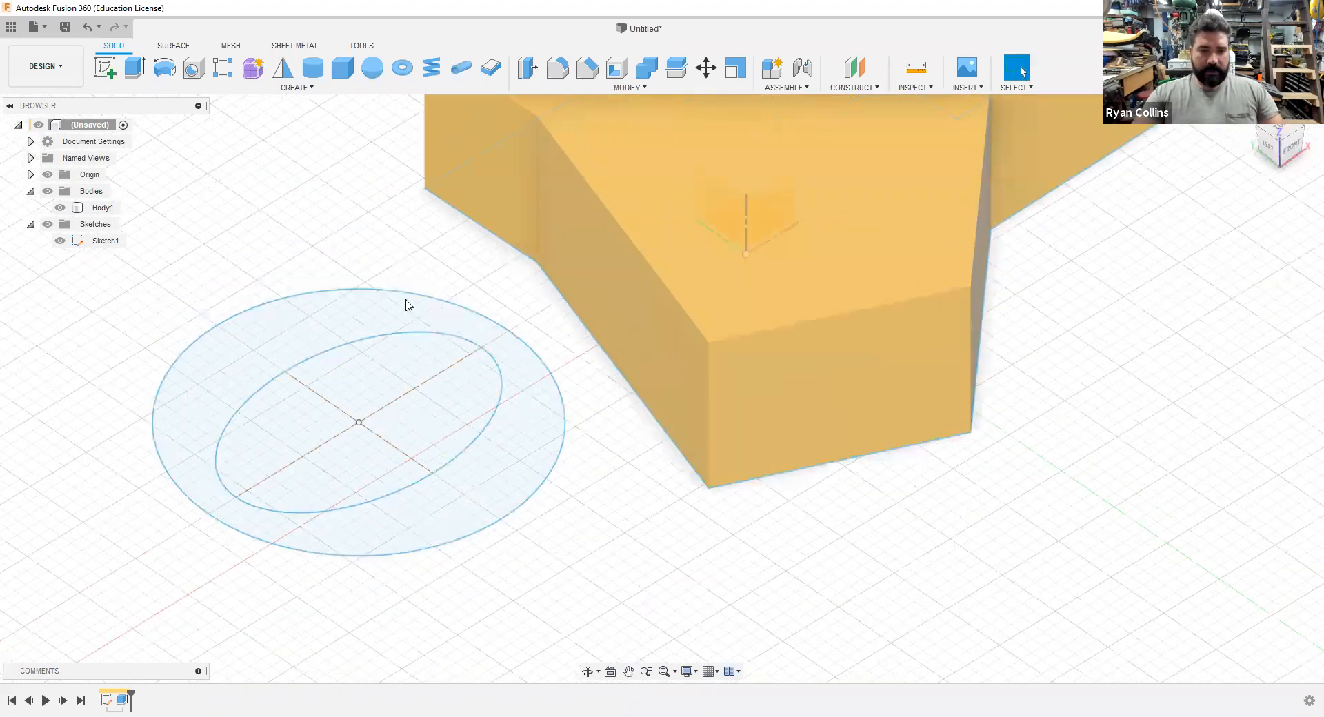
pyautogui.click(137, 69)
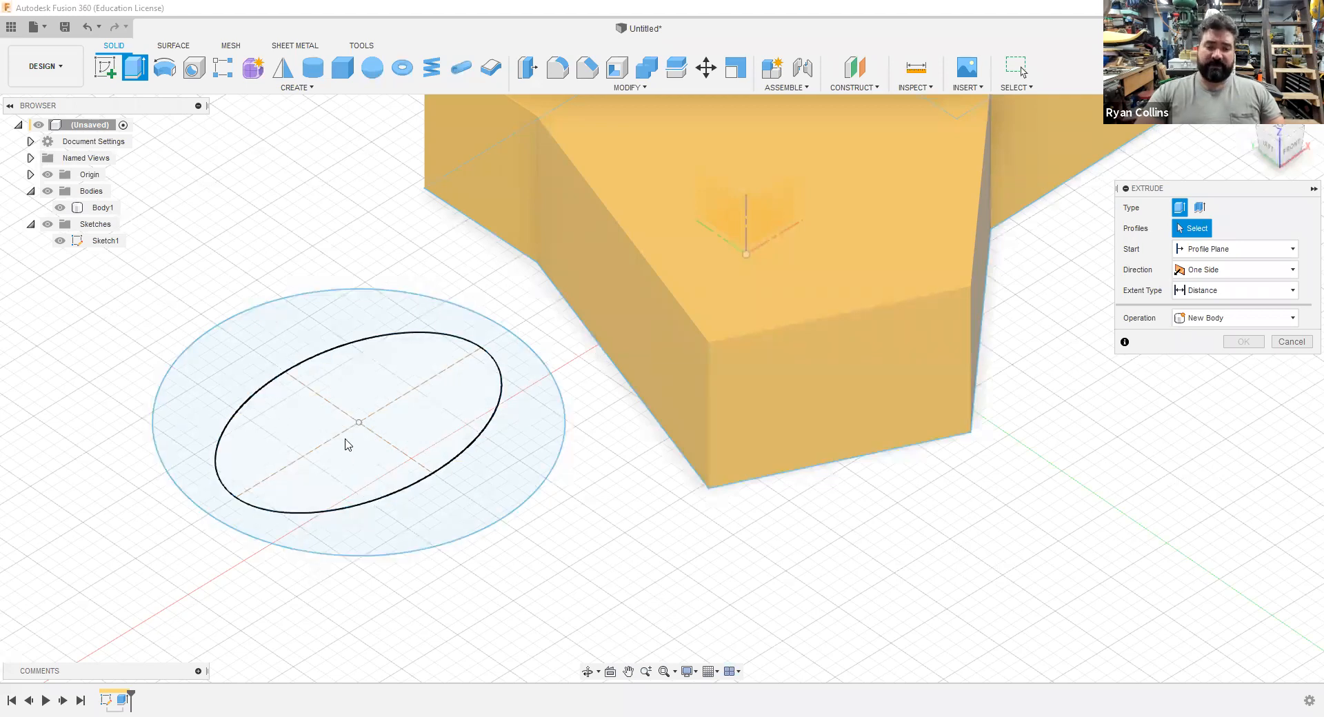
pyautogui.click(293, 329)
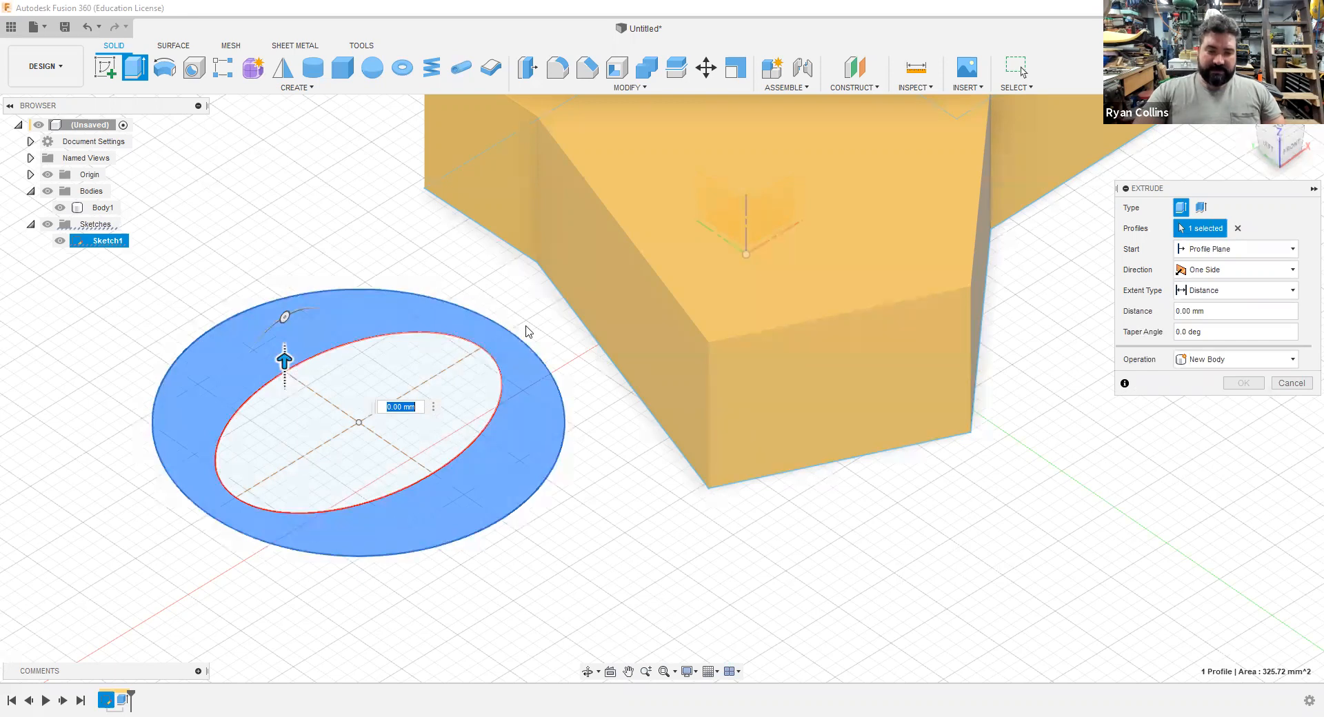
pyautogui.write('9')
pyautogui.press('Return')
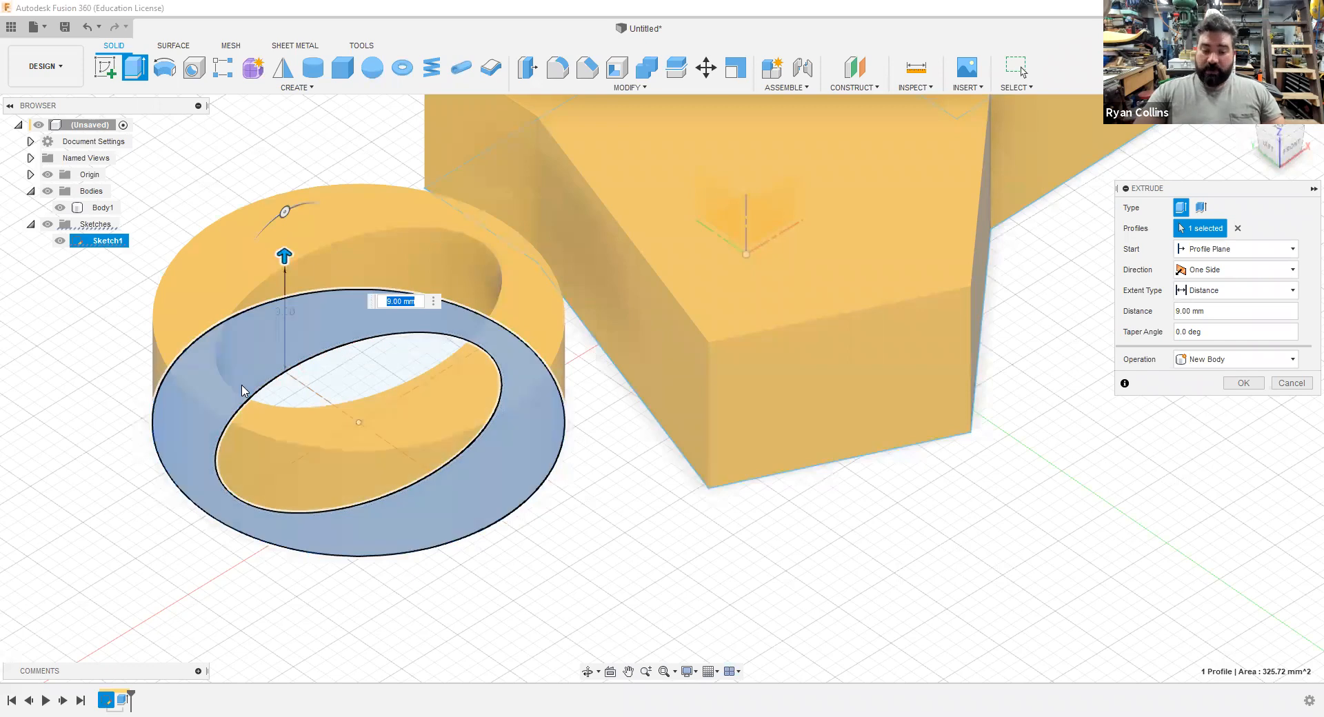
# - Try adding the inner ellipse profile to the extrusion at 11 mm, and clear the profile selection
pyautogui.click(384, 371)
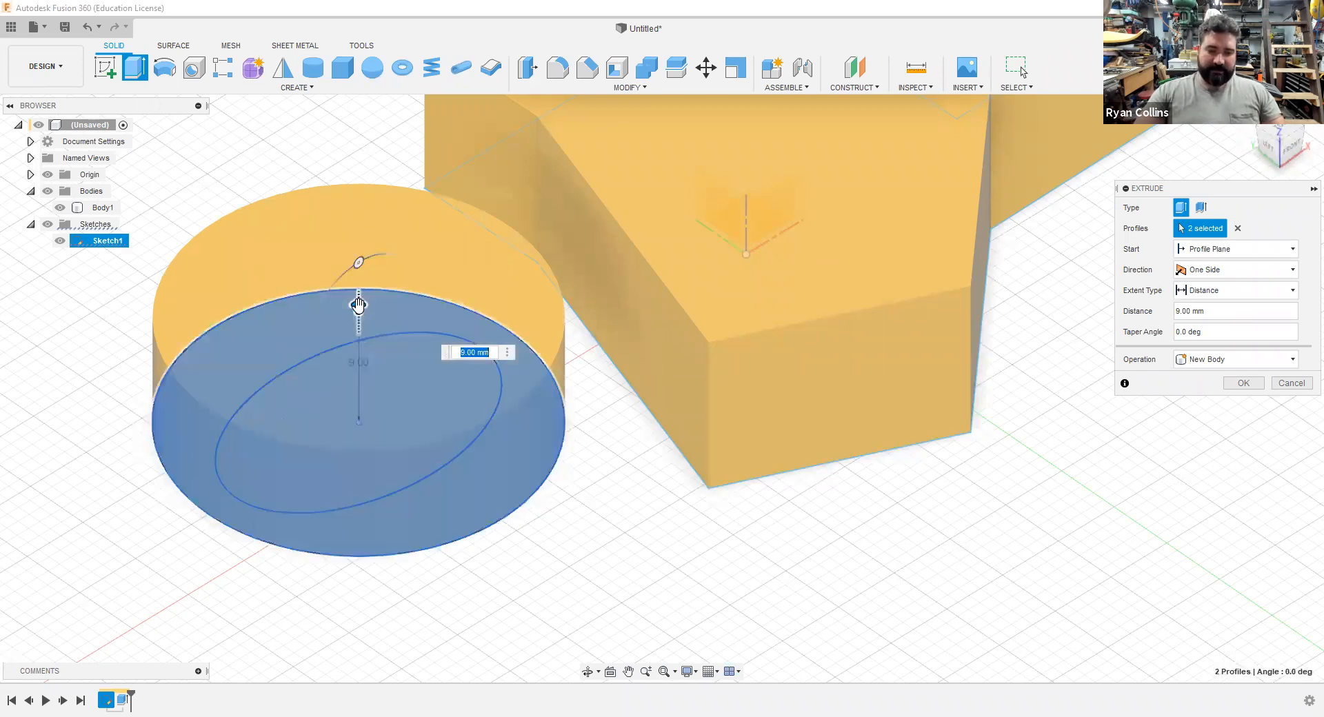
pyautogui.write('11')
pyautogui.press('Return')
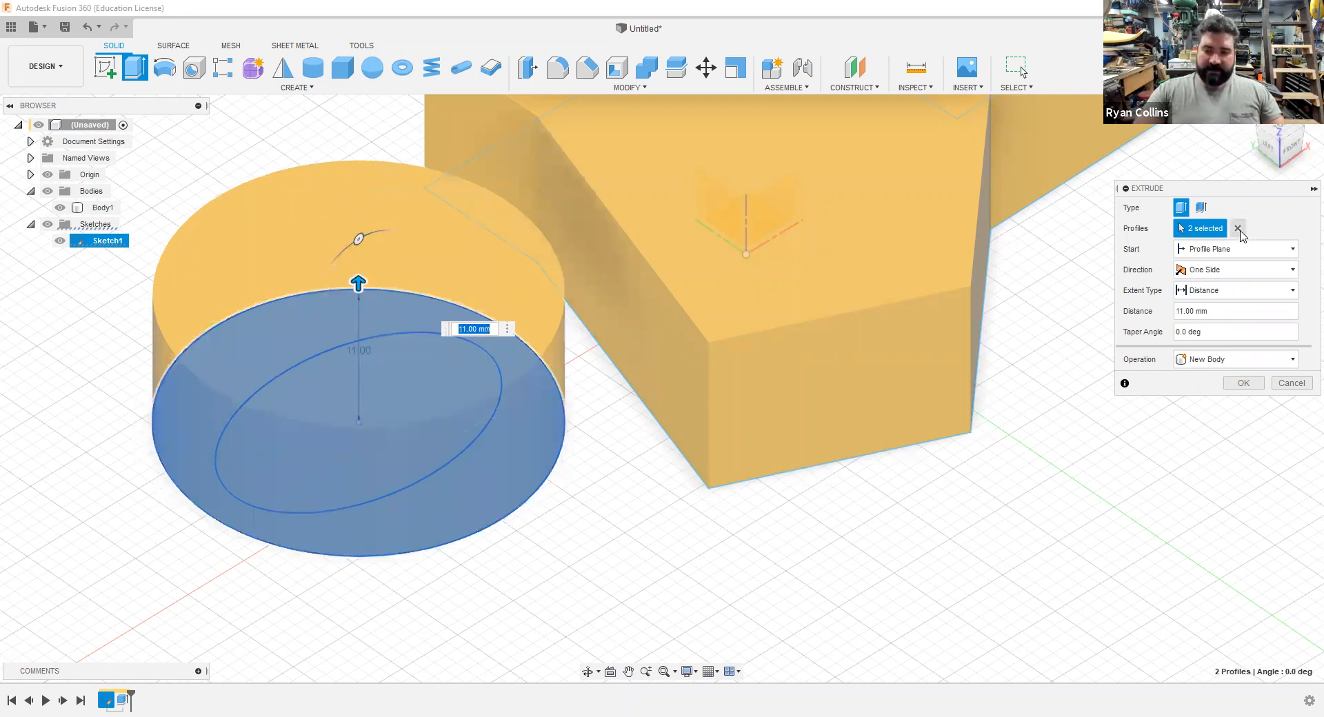
pyautogui.click(1238, 230)
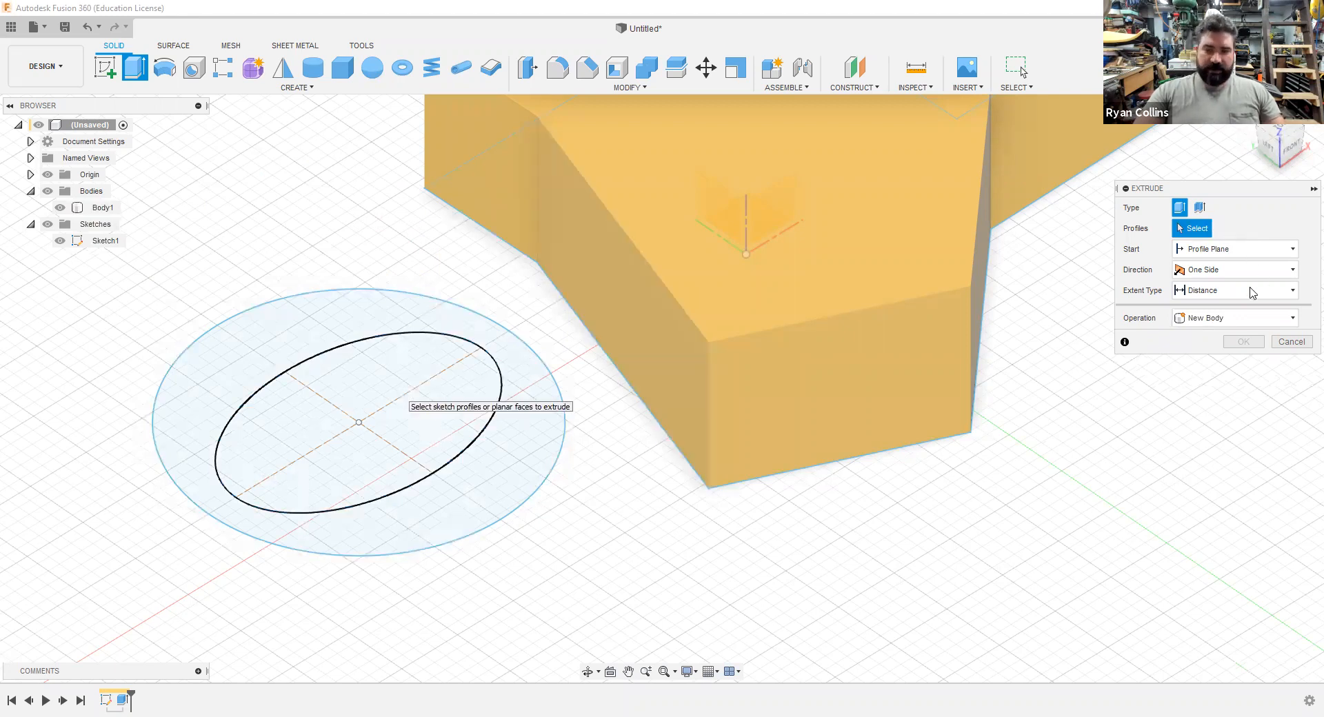
# - Extrude only the ring profile around the ellipse by 8 mm as a new body
pyautogui.click(288, 349)
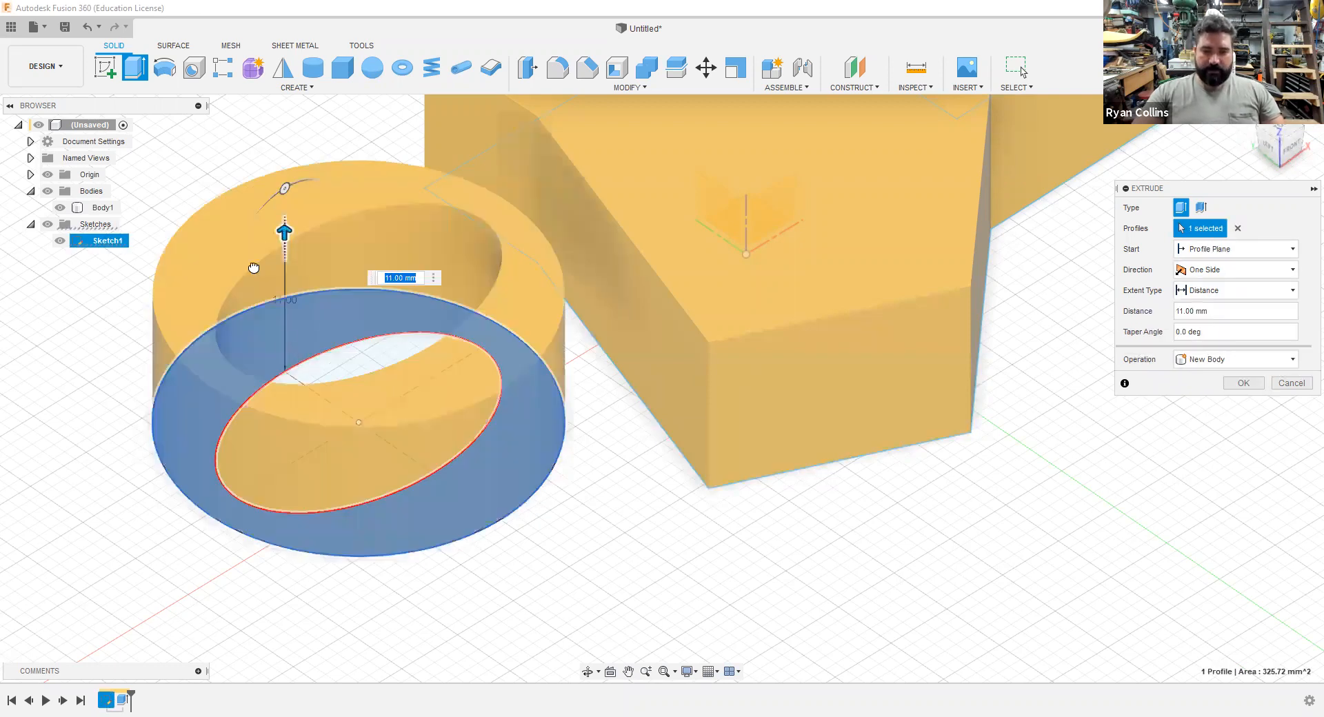
pyautogui.write('8')
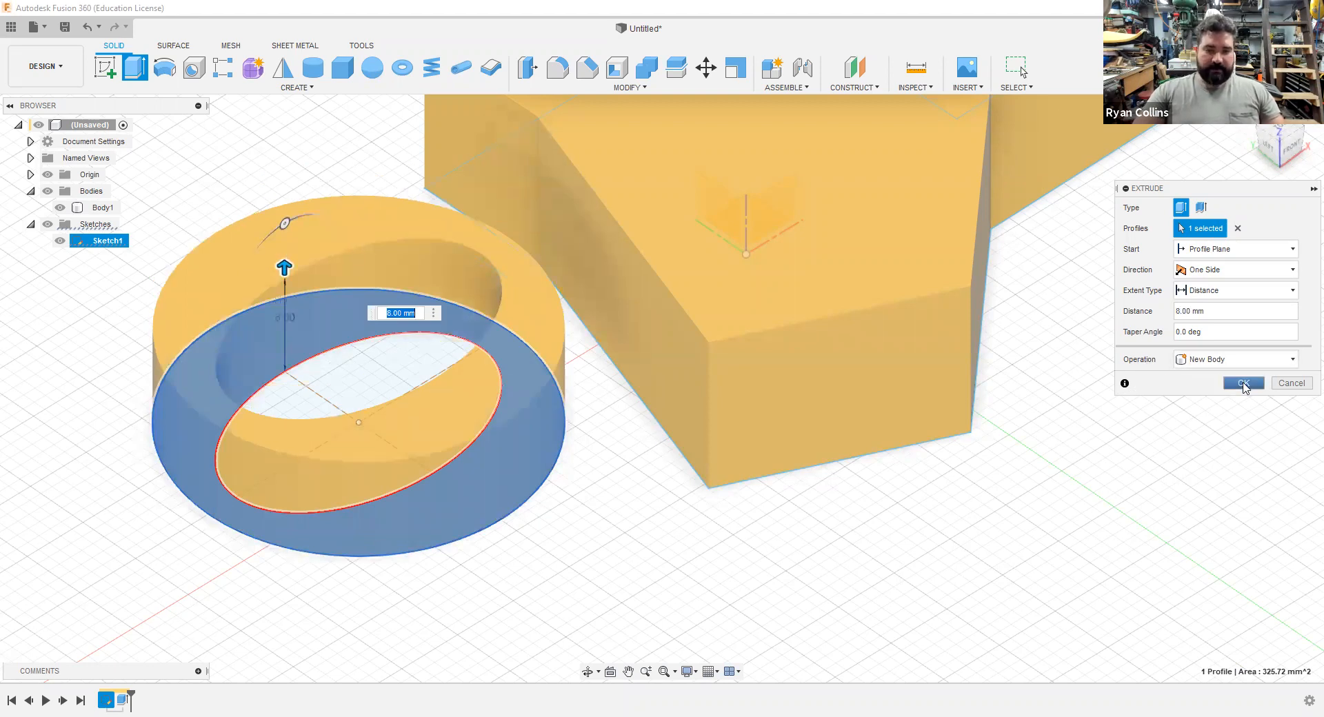
pyautogui.click(1244, 383)
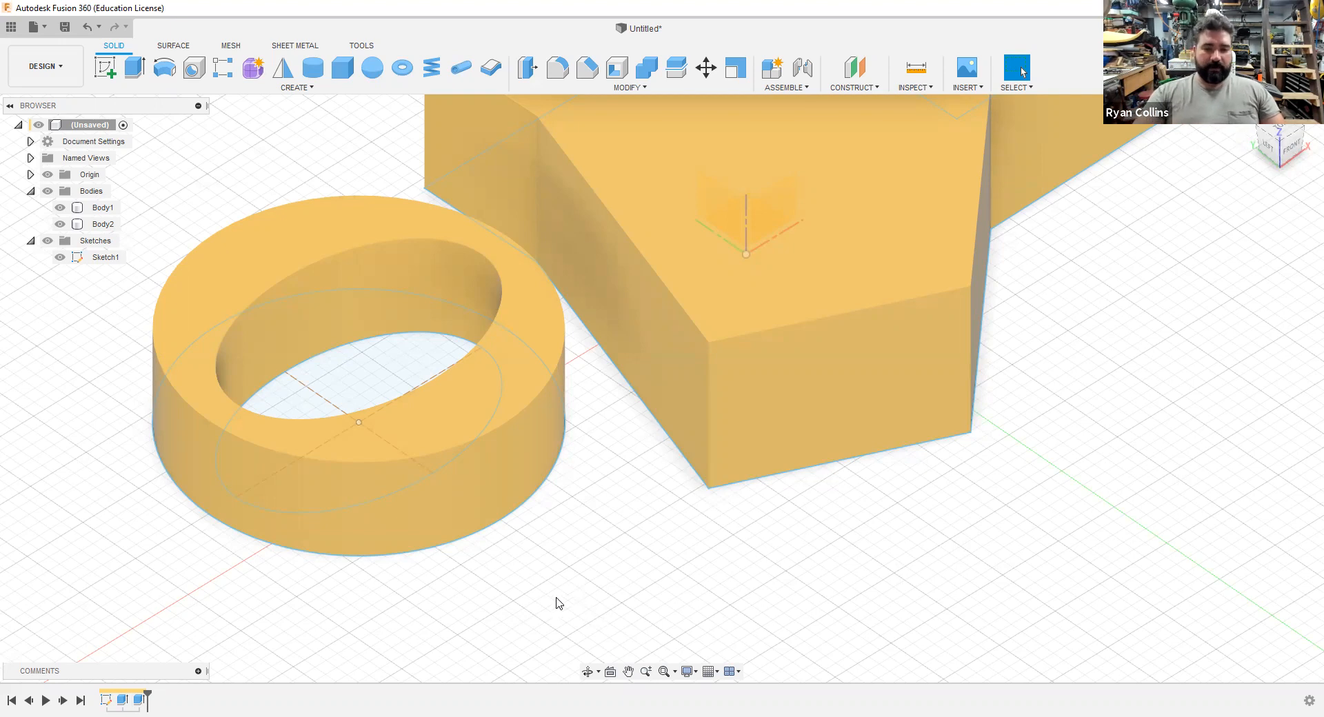
# - Start an Extrude of both the ring profile and the inner ellipse profile with a distance of -2 mm
pyautogui.click(509, 453)
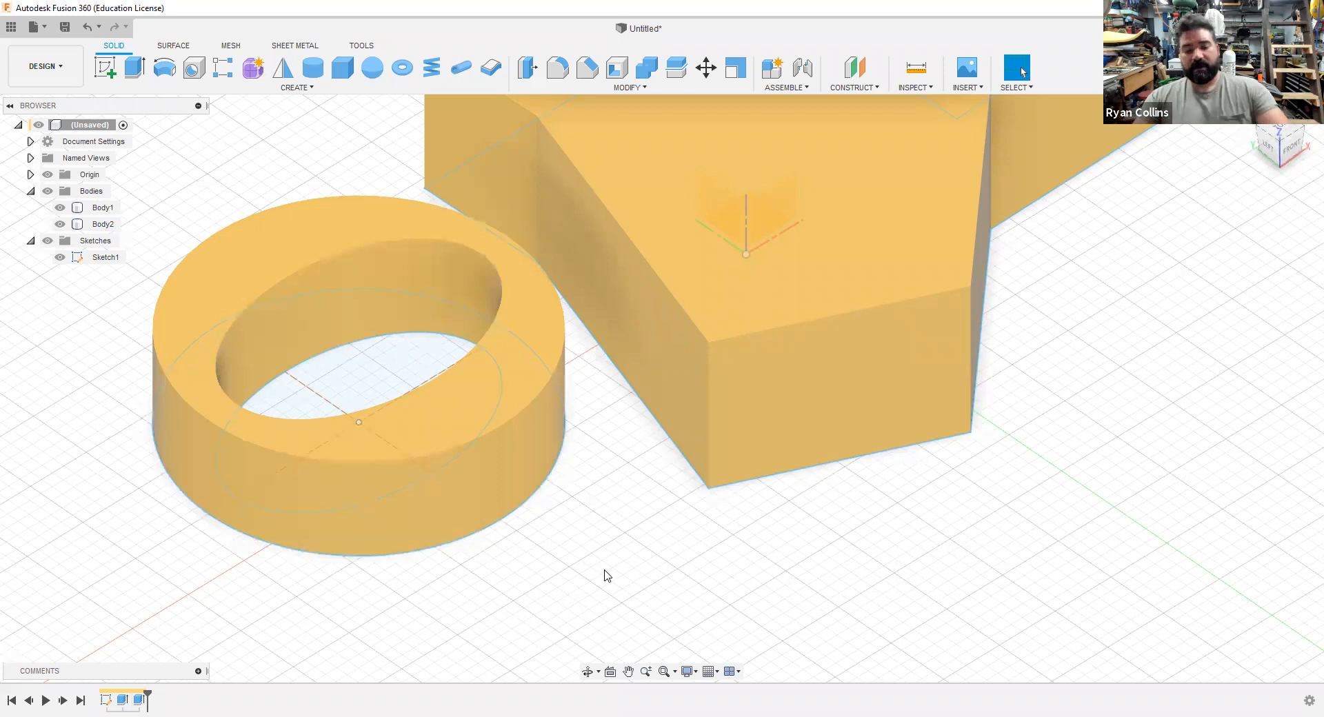
pyautogui.keyDown('shift'); pyautogui.moveTo(564, 572); pyautogui.dragTo(618, 178, button='middle'); pyautogui.keyUp('shift')
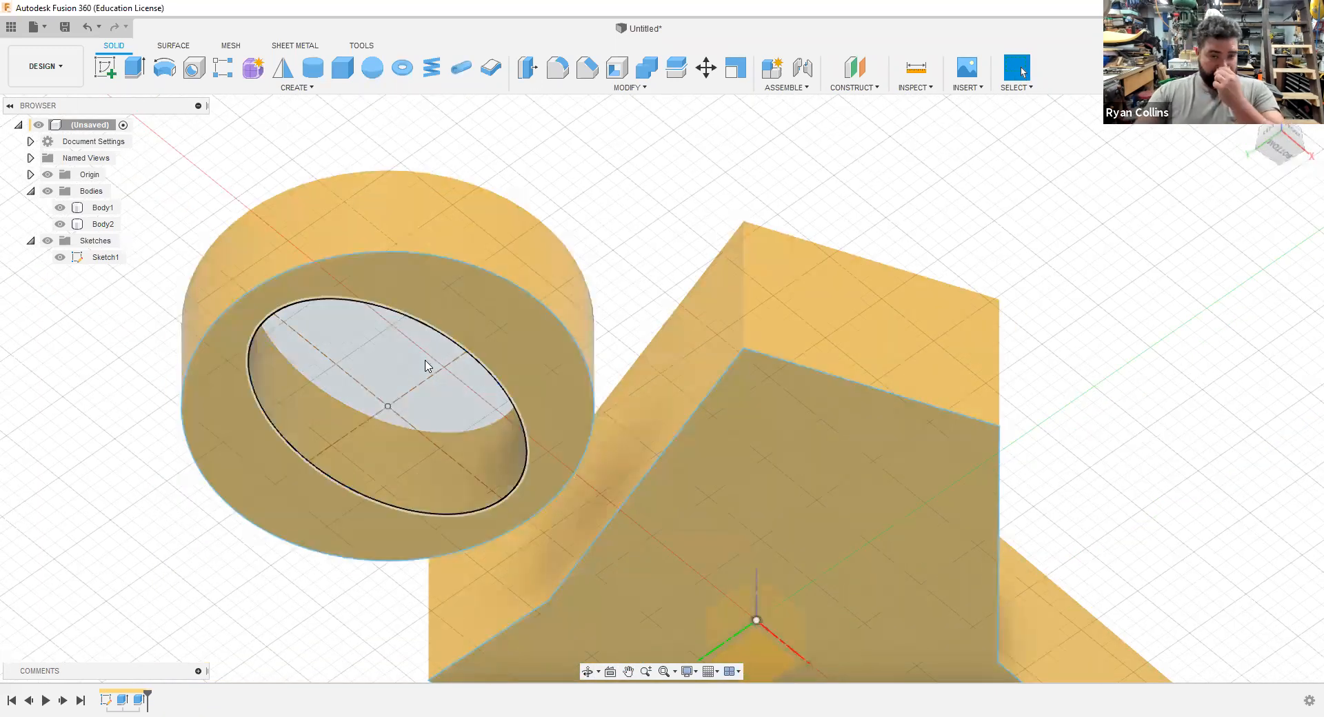
pyautogui.click(135, 69)
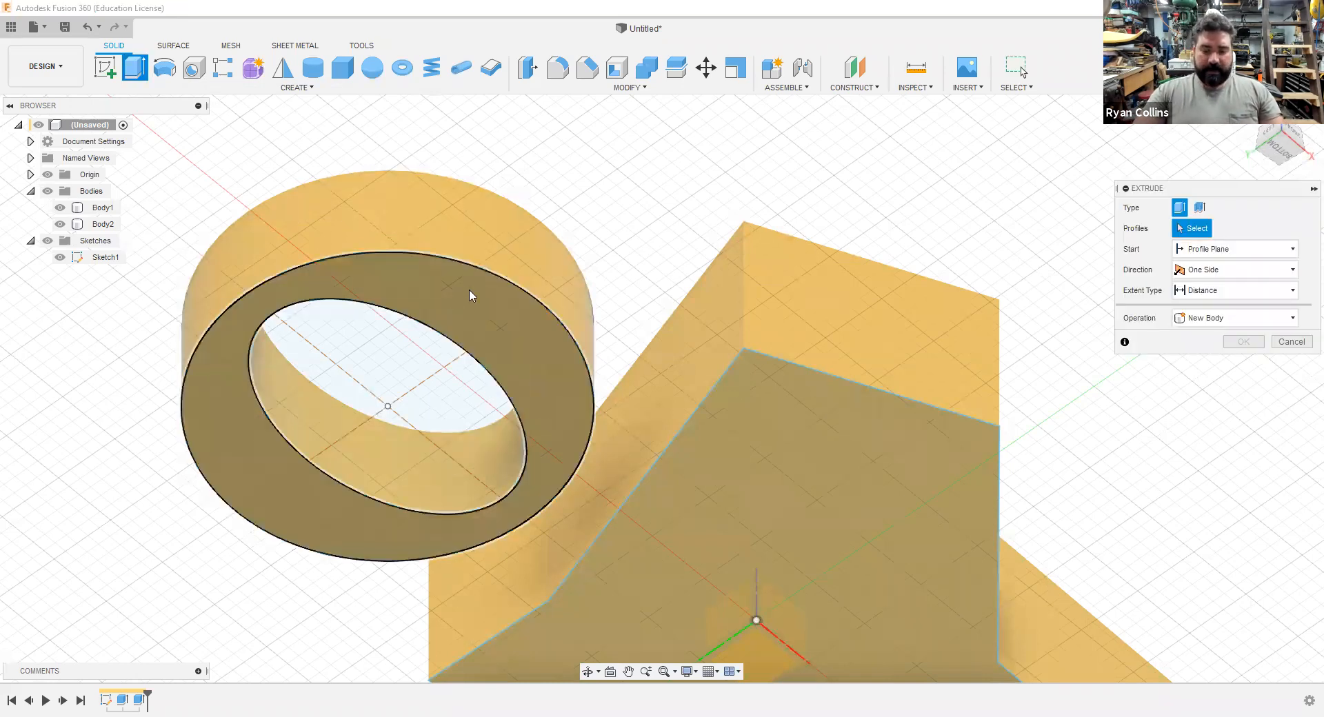
pyautogui.click(470, 295)
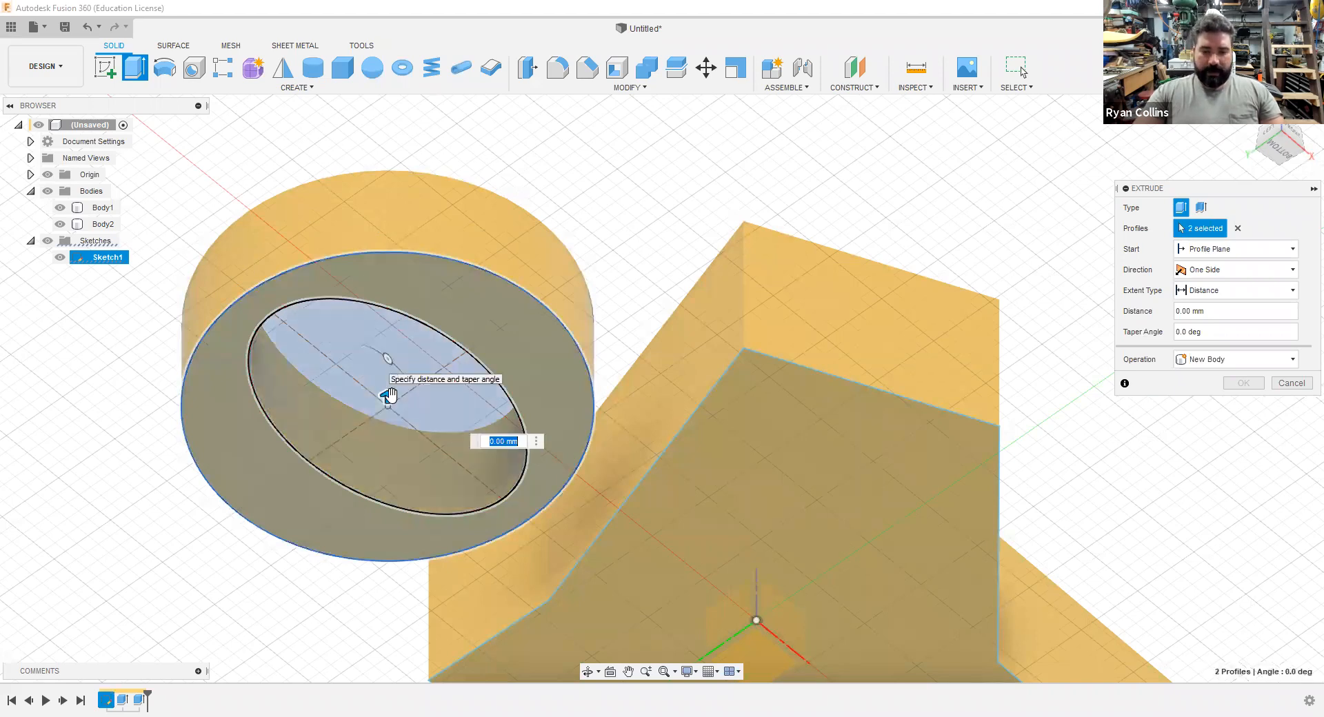
pyautogui.click(389, 395)
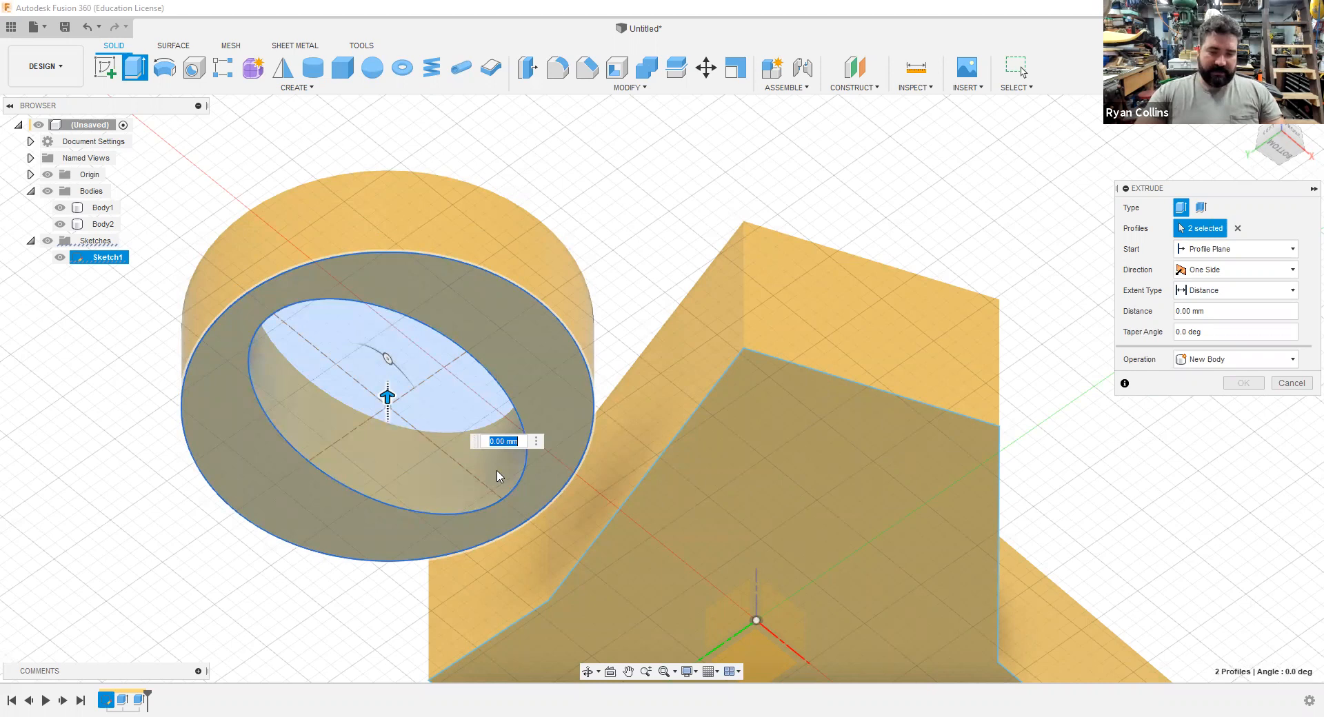
pyautogui.write('-2')
pyautogui.press('Return')
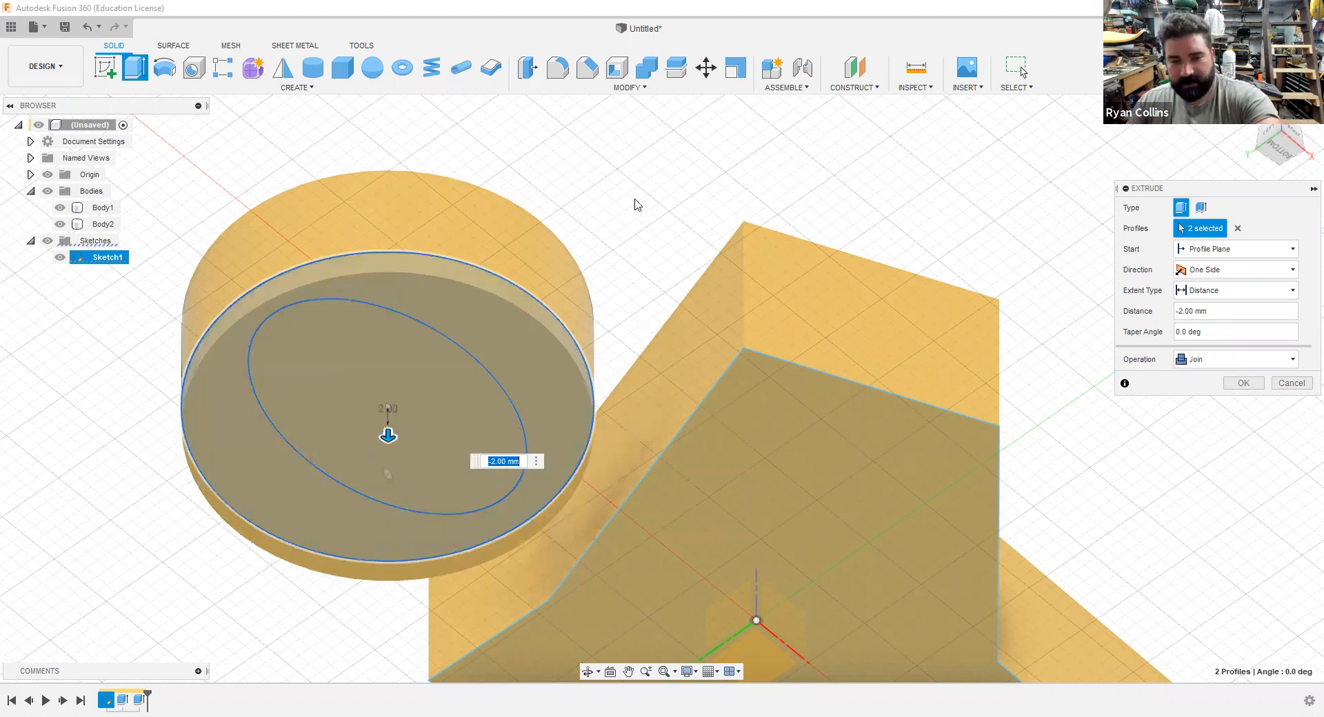
pyautogui.keyDown('shift'); pyautogui.moveTo(654, 289); pyautogui.dragTo(622, 302, button='middle'); pyautogui.keyUp('shift')
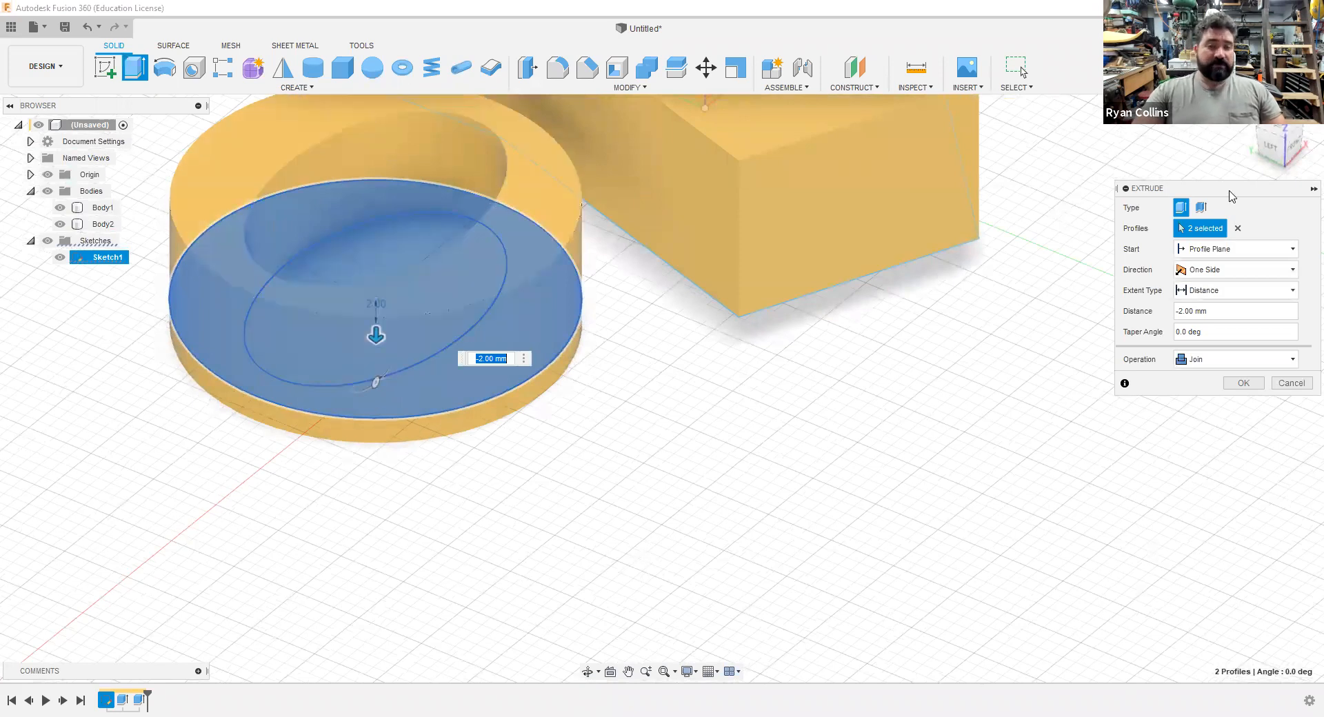
# - Complete the -2 mm base extrusion as a new body and highlight the ring bodies in the browser
pyautogui.moveTo(1230, 191); pyautogui.dragTo(1132, 225)
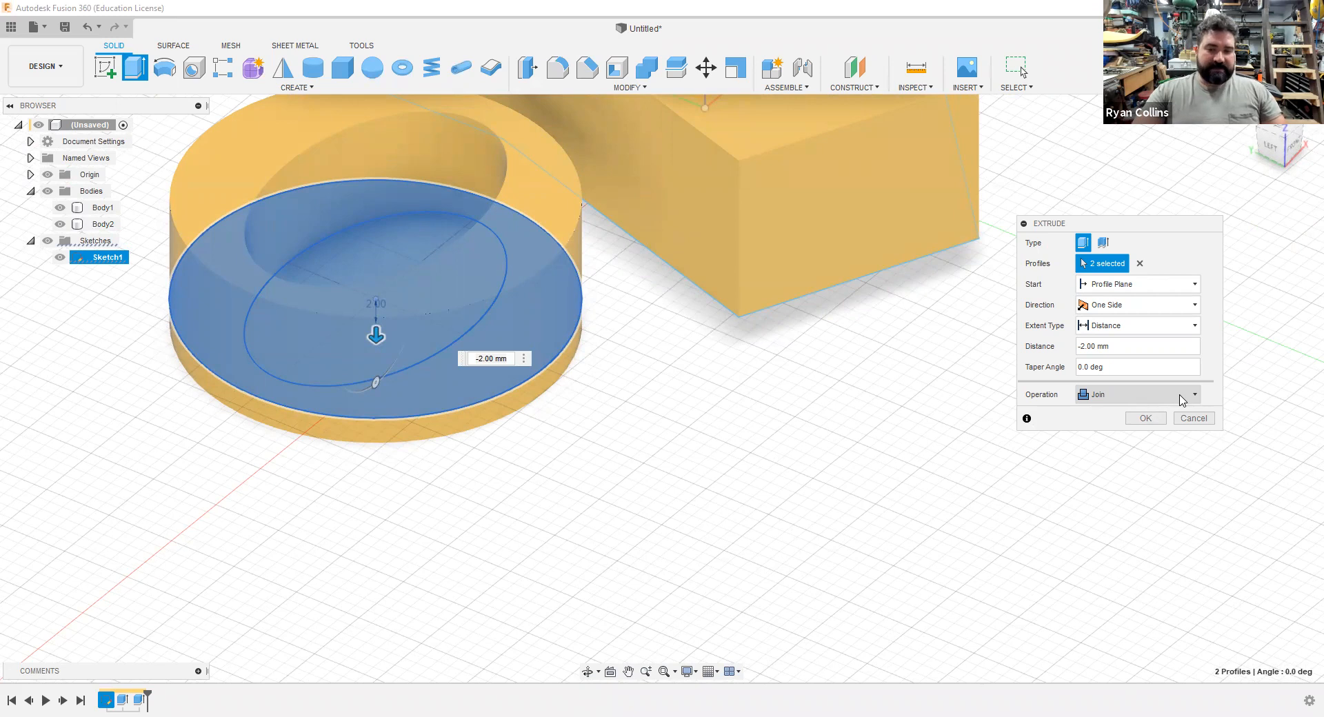
pyautogui.click(1182, 399)
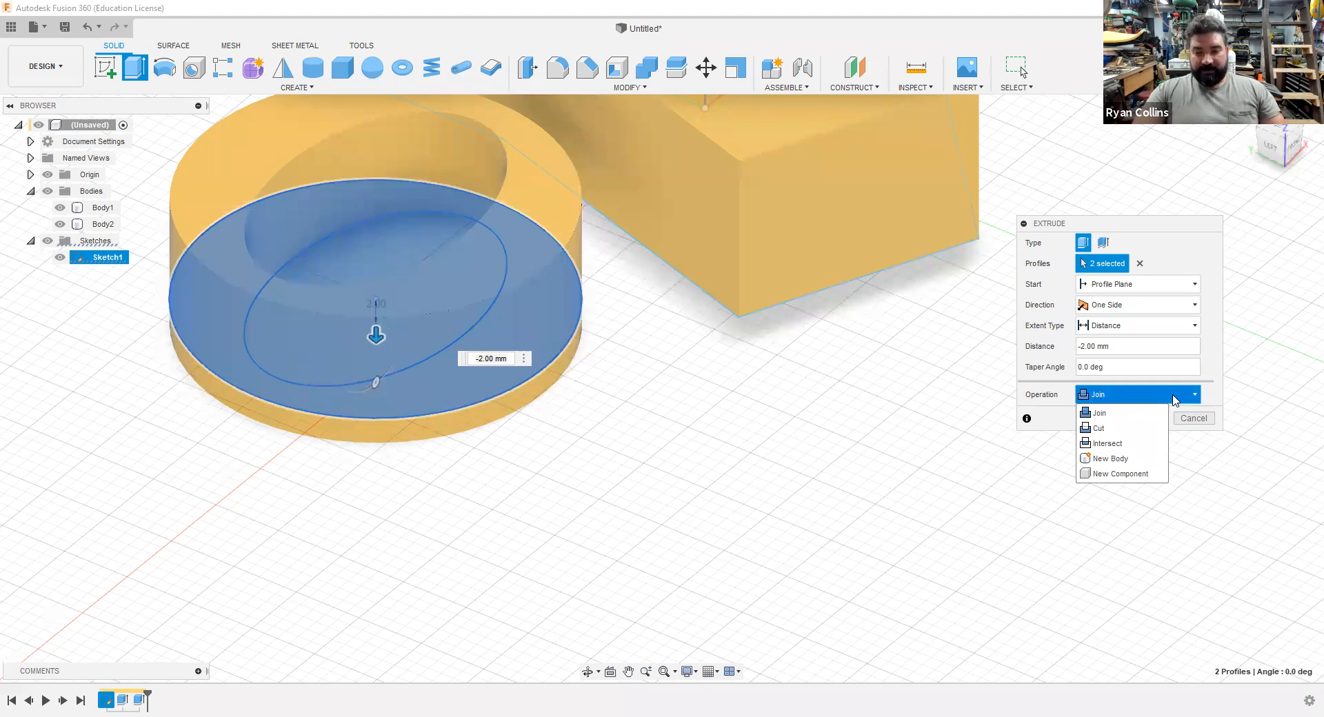
pyautogui.click(1173, 399)
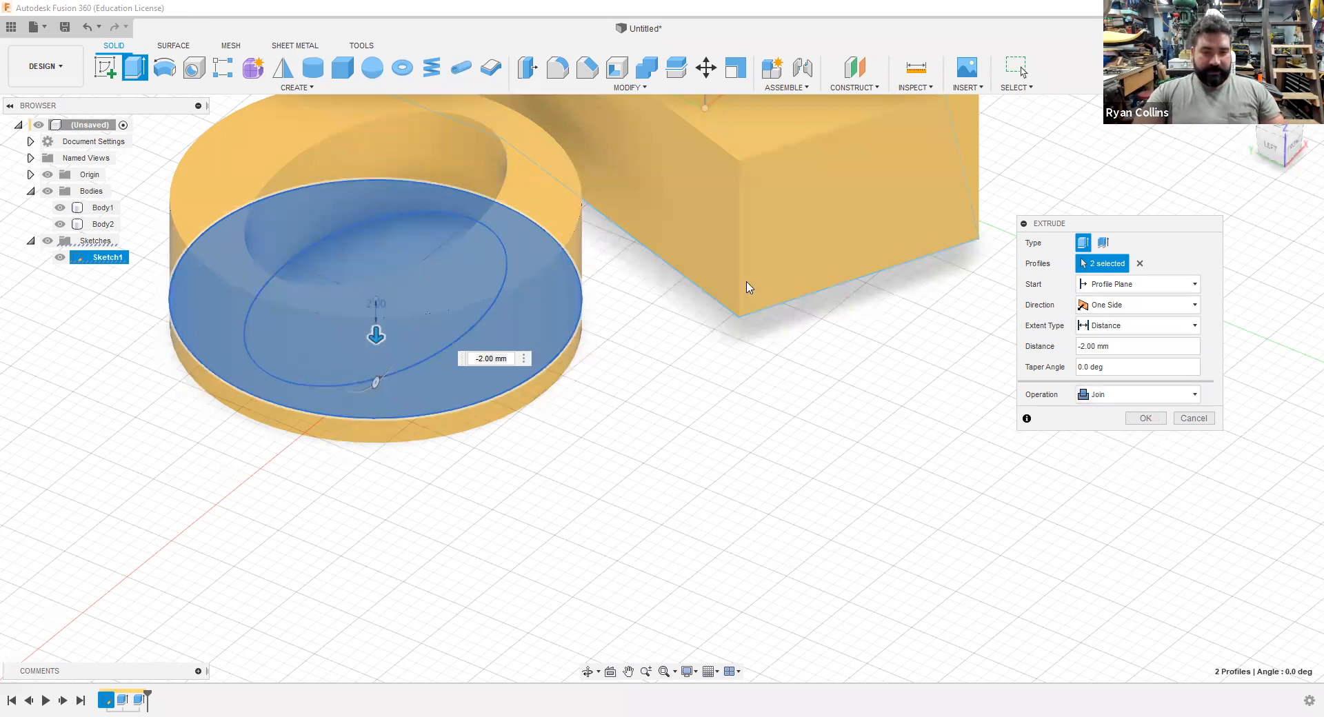
pyautogui.click(1144, 399)
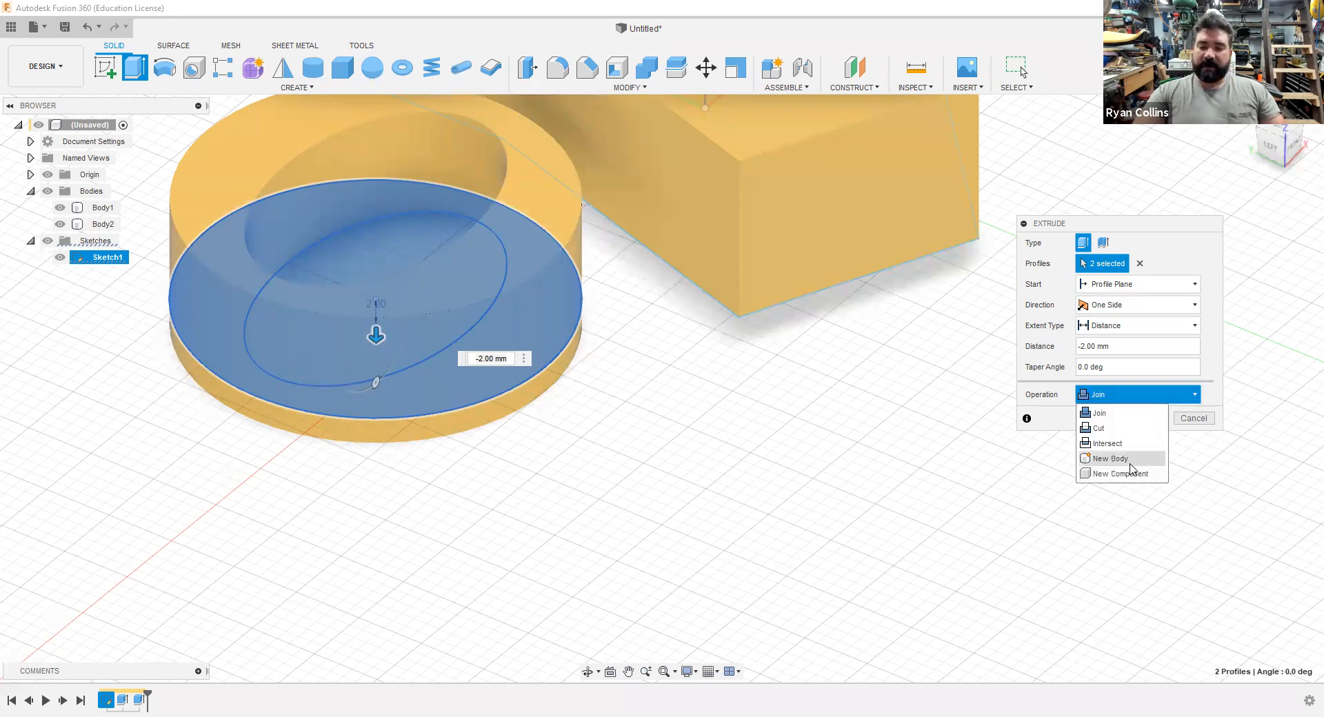
pyautogui.click(1131, 460)
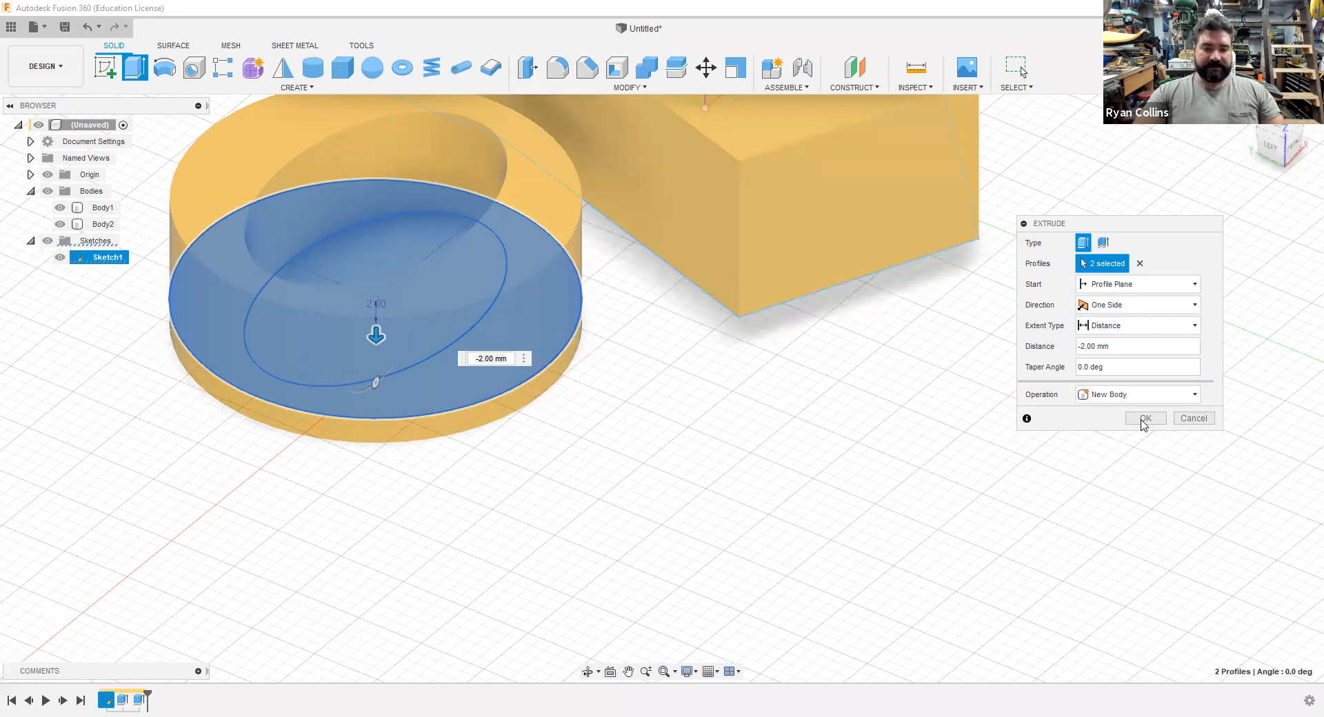
pyautogui.click(1144, 419)
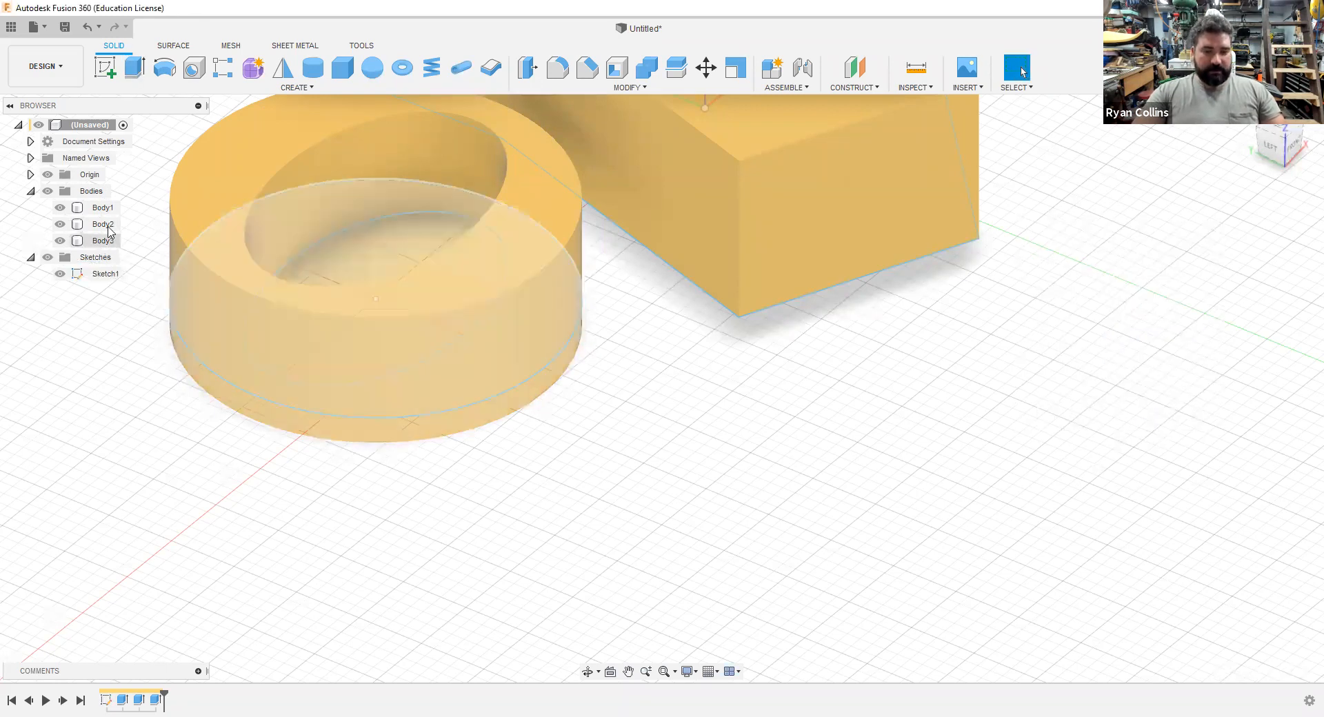
pyautogui.click(107, 226)
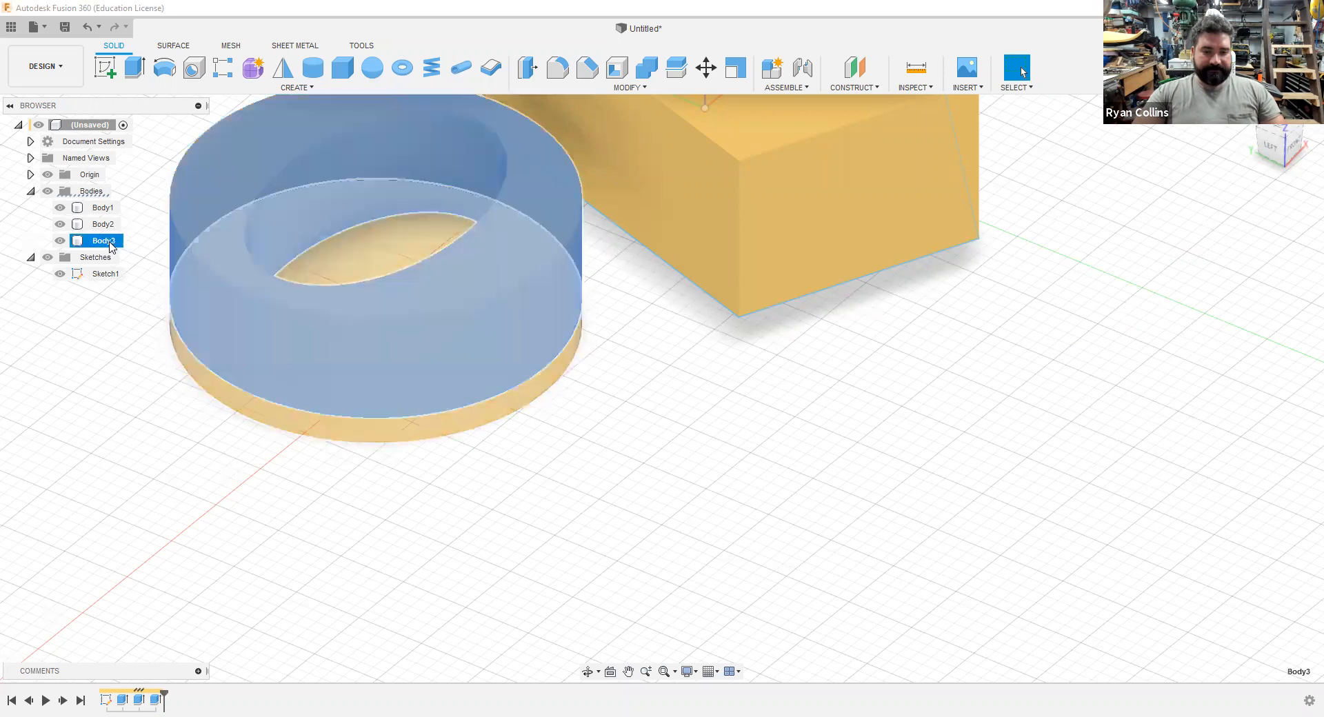
pyautogui.click(178, 469)
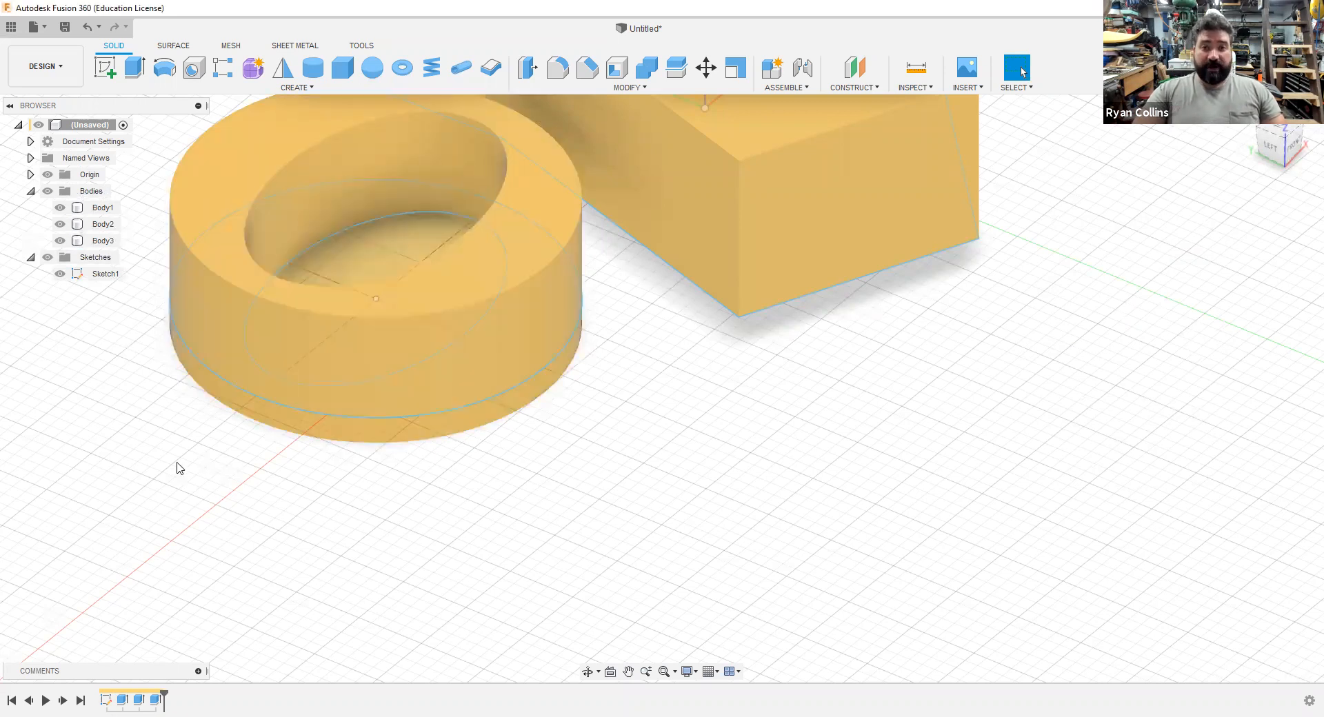
# - Edit the last extrusion to use the Join operation and check the merged ring body and its outer face
pyautogui.click(158, 701)
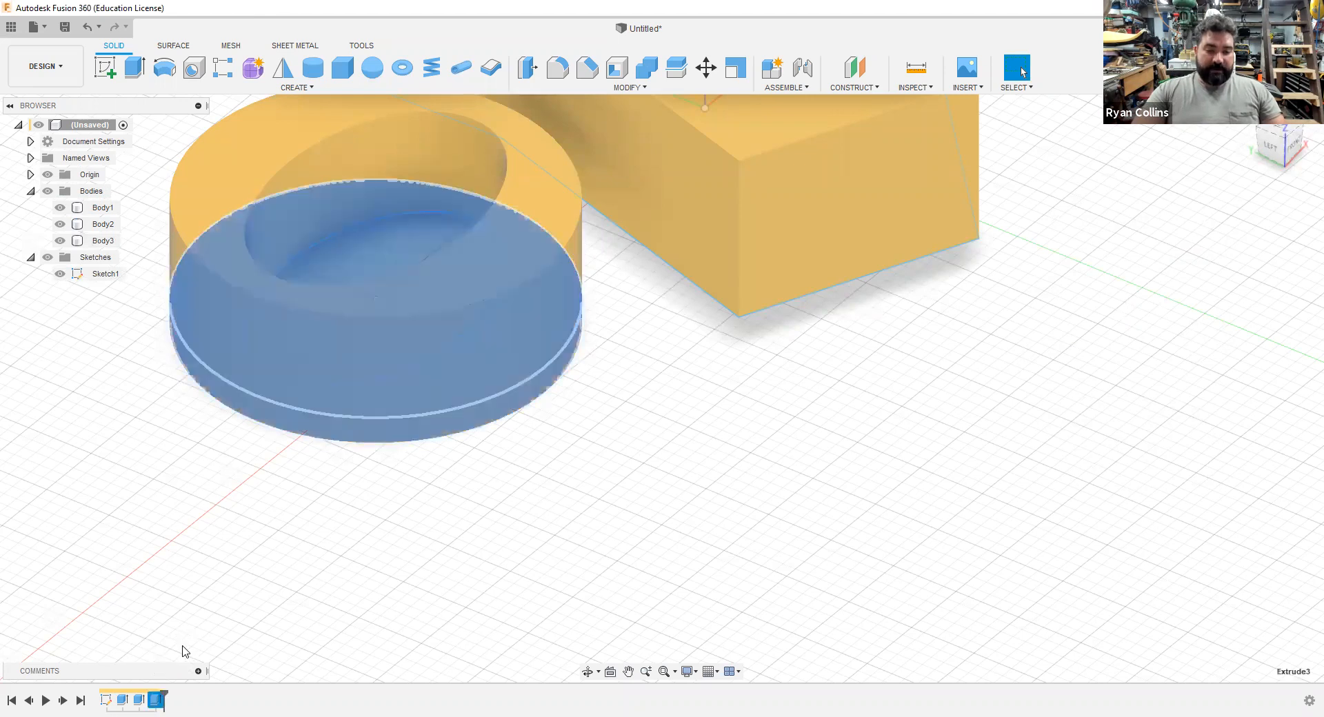
pyautogui.rightClick(158, 701)
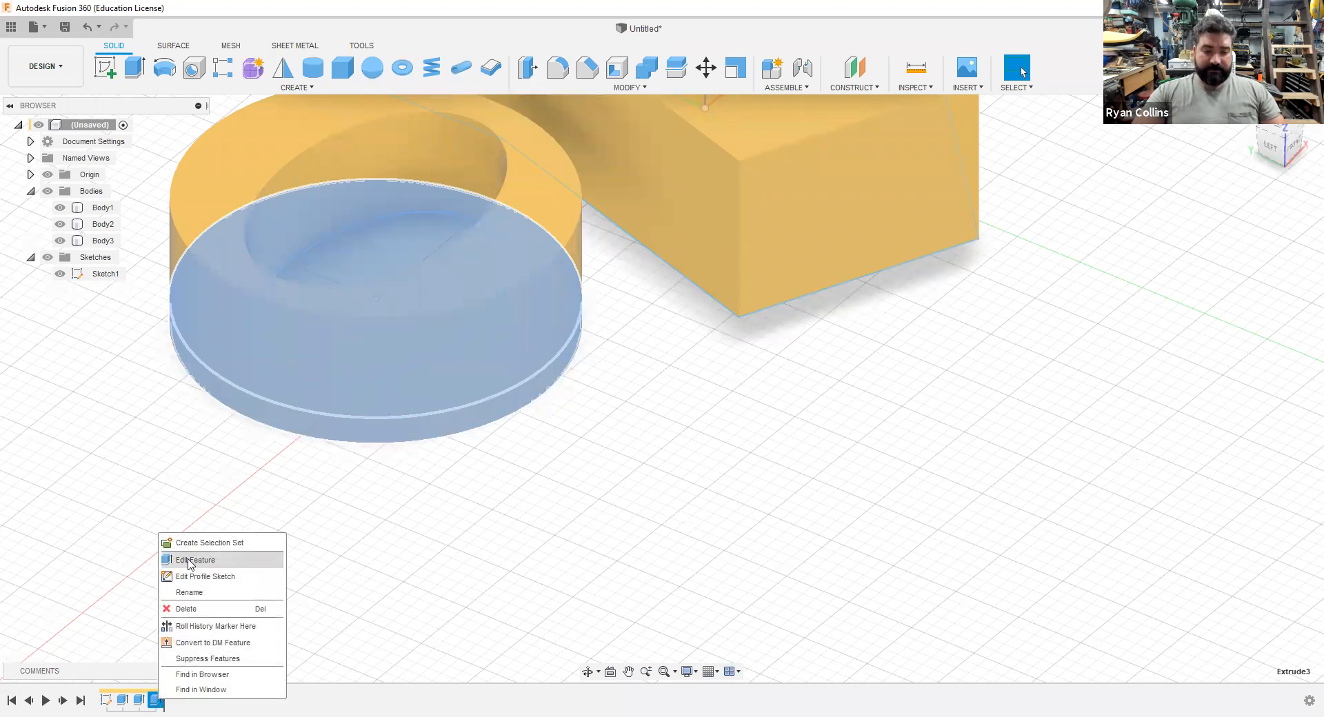
pyautogui.click(191, 560)
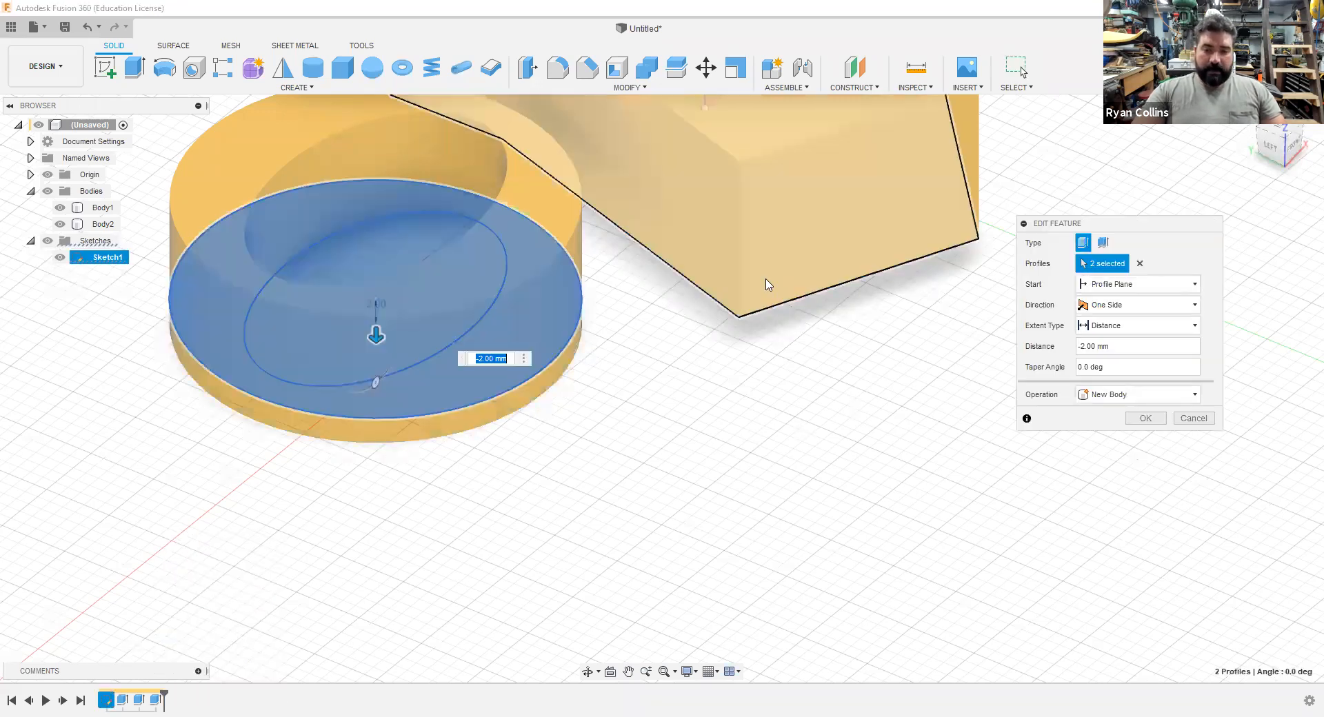
pyautogui.click(1129, 398)
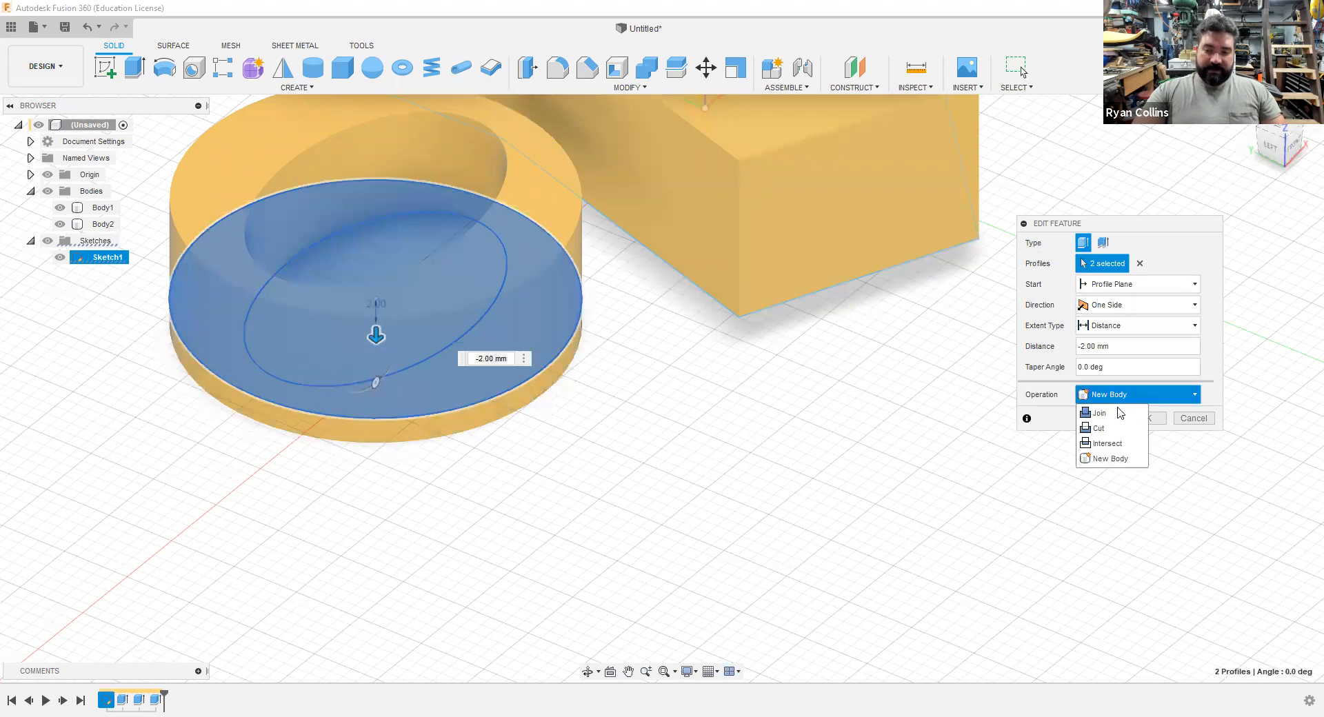
pyautogui.click(1101, 413)
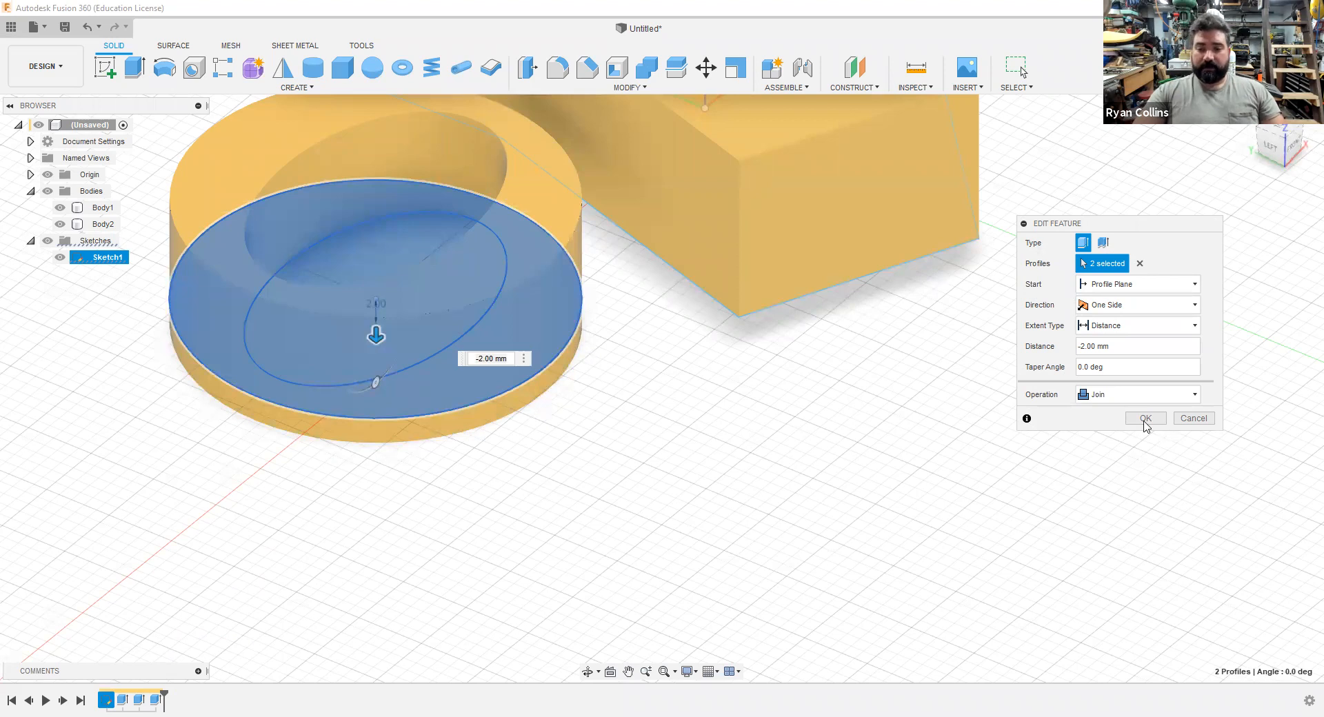
pyautogui.click(1145, 419)
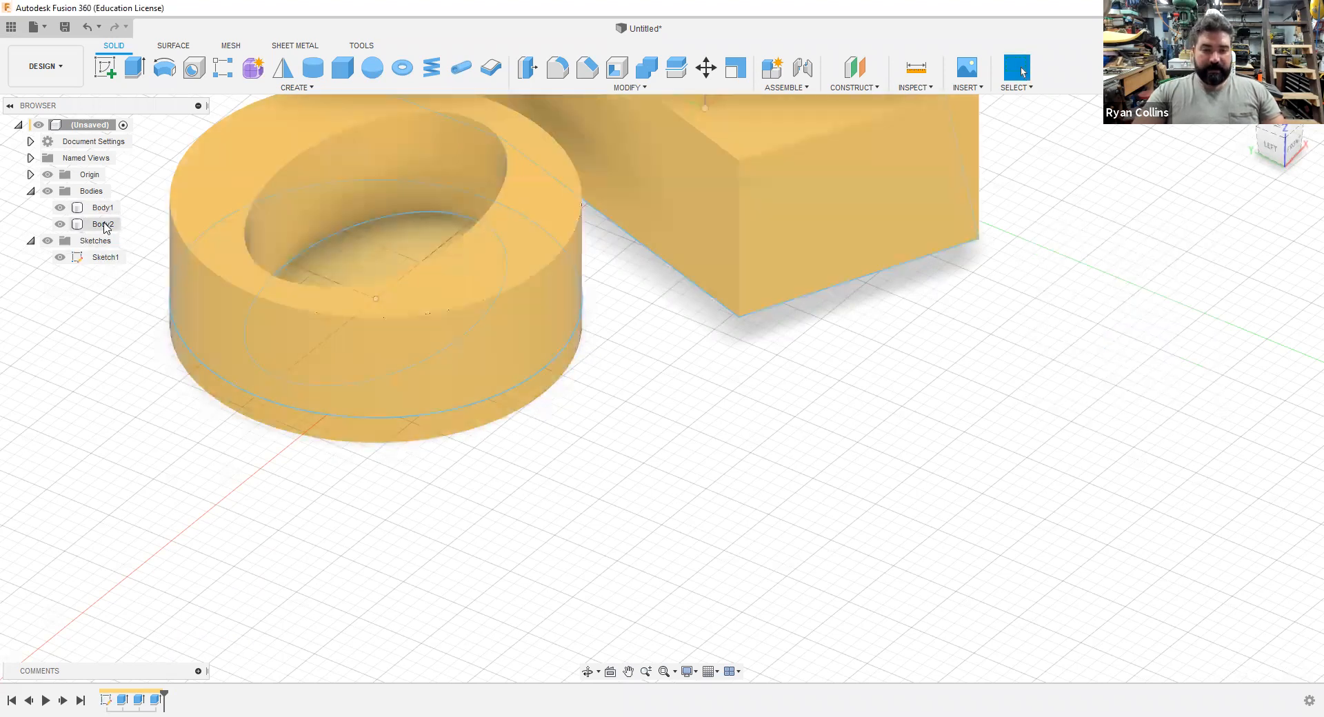
pyautogui.click(103, 224)
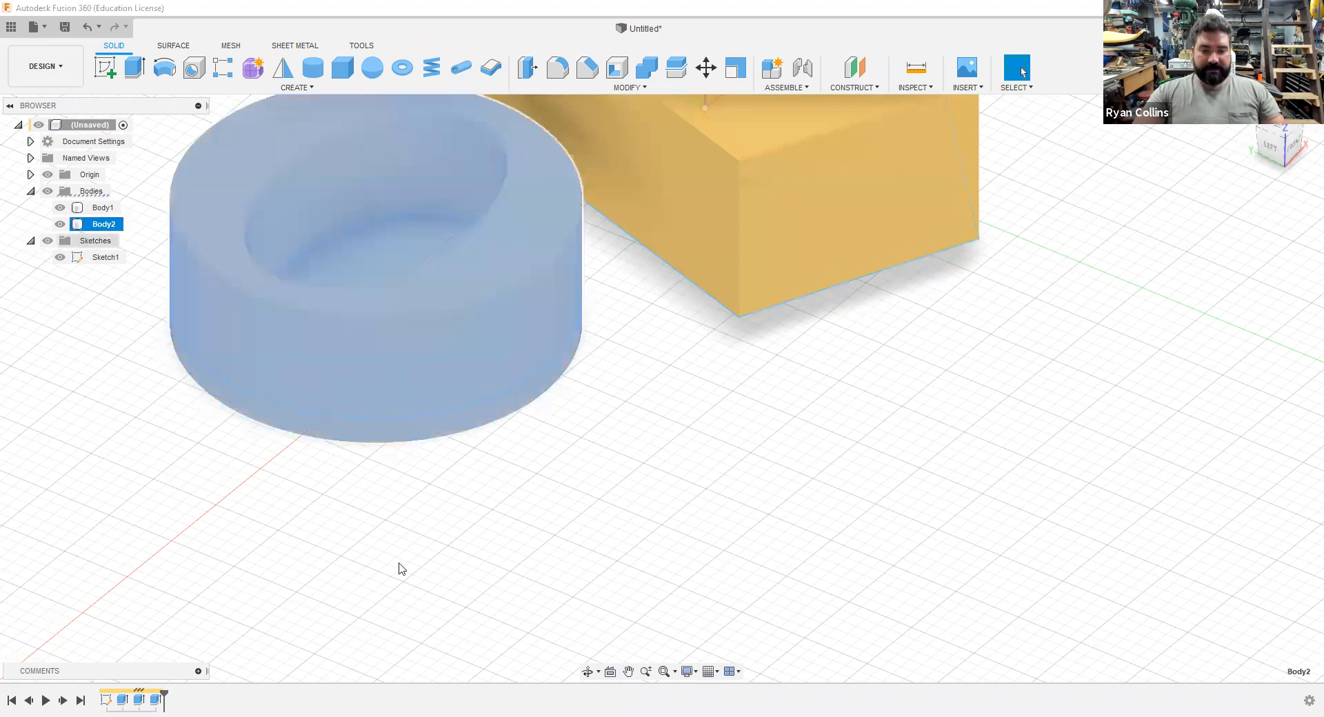
pyautogui.click(474, 342)
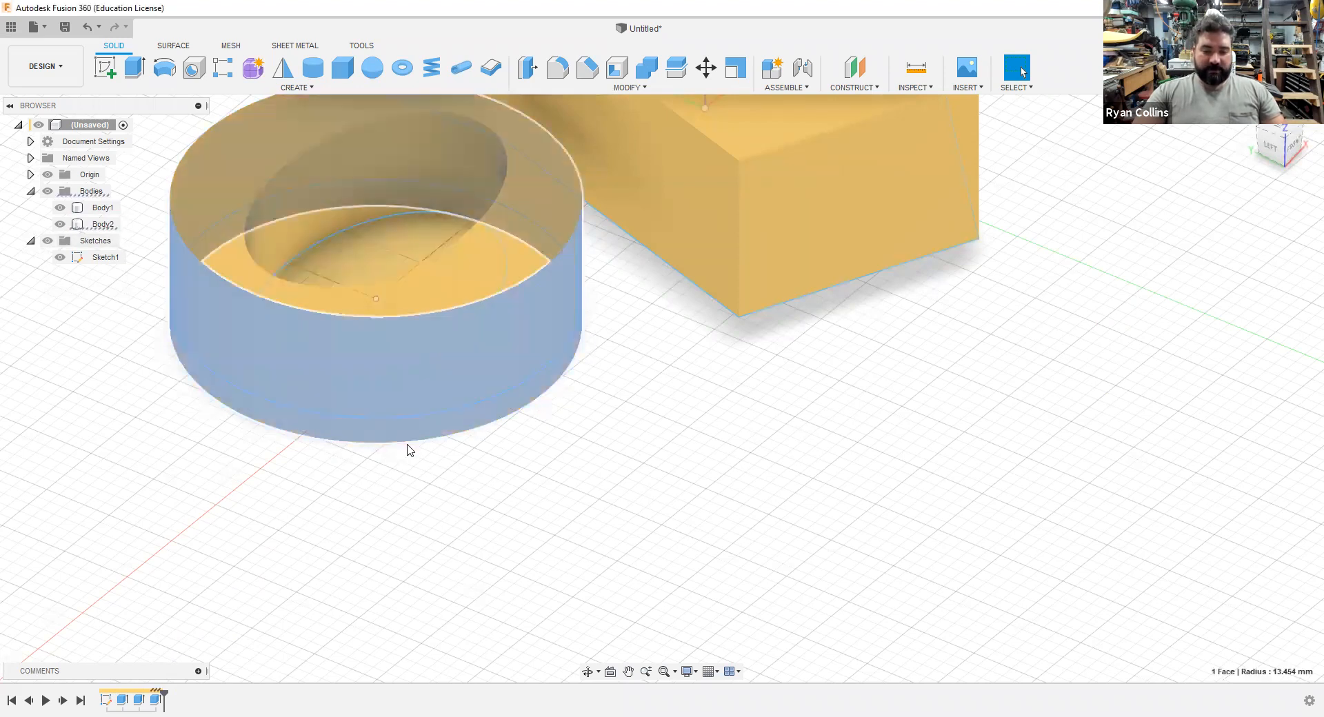
pyautogui.click(587, 456)
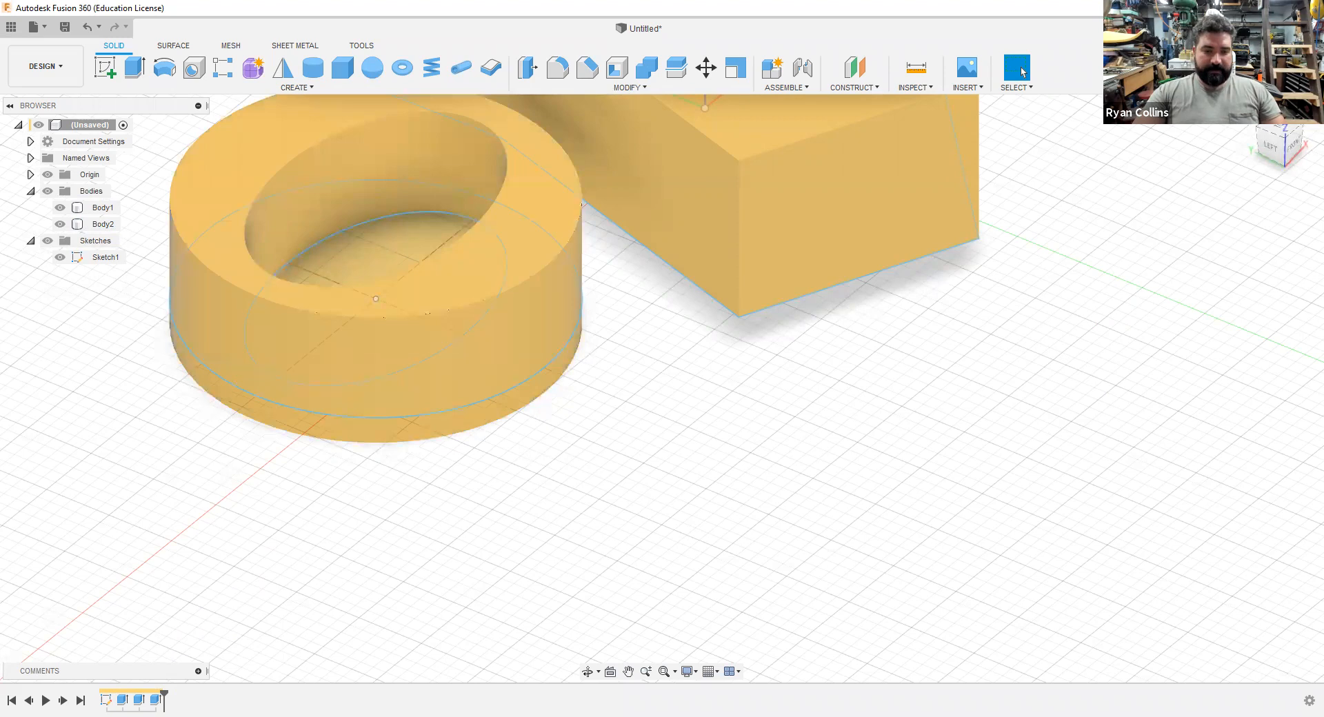
# - Hide all sketches and look over the two solid bodies
pyautogui.click(48, 241)
pyautogui.keyDown('shift'); pyautogui.moveTo(456, 455); pyautogui.dragTo(703, 525, button='middle'); pyautogui.keyUp('shift')
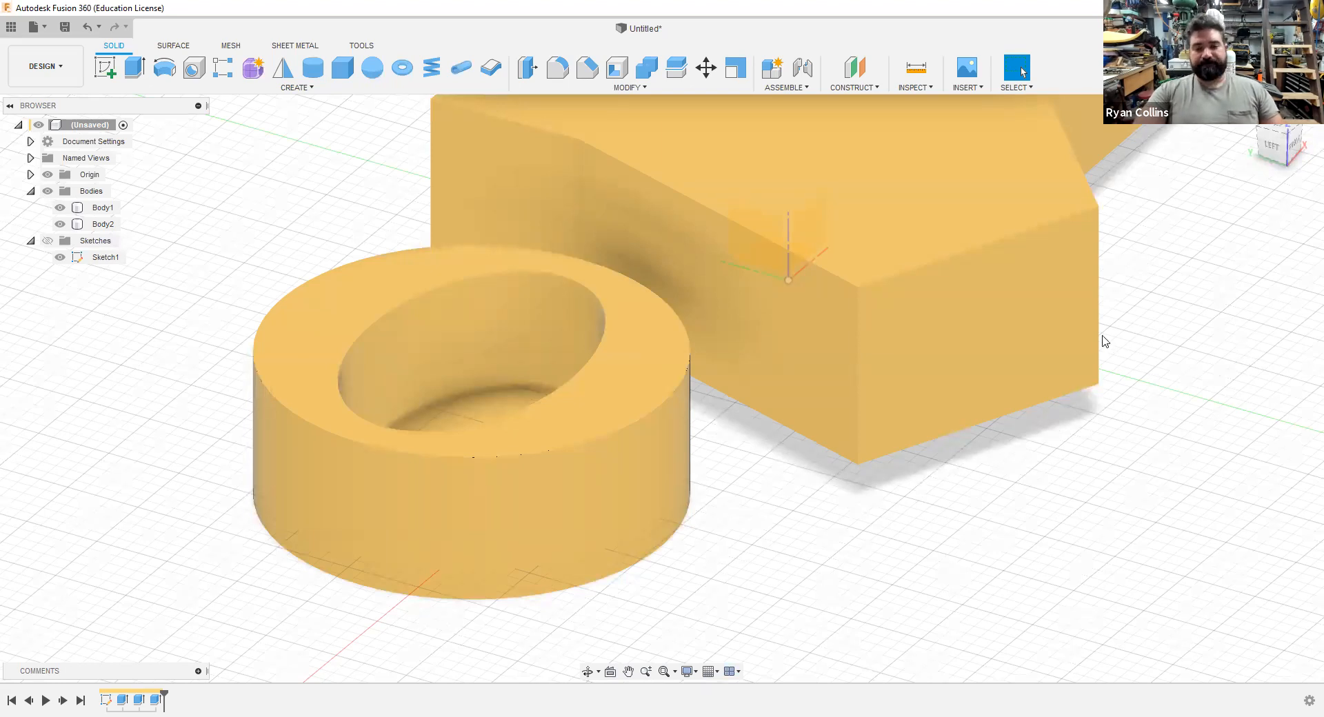
pyautogui.keyDown('shift'); pyautogui.moveTo(1111, 268); pyautogui.dragTo(888, 293, button='middle'); pyautogui.keyUp('shift')
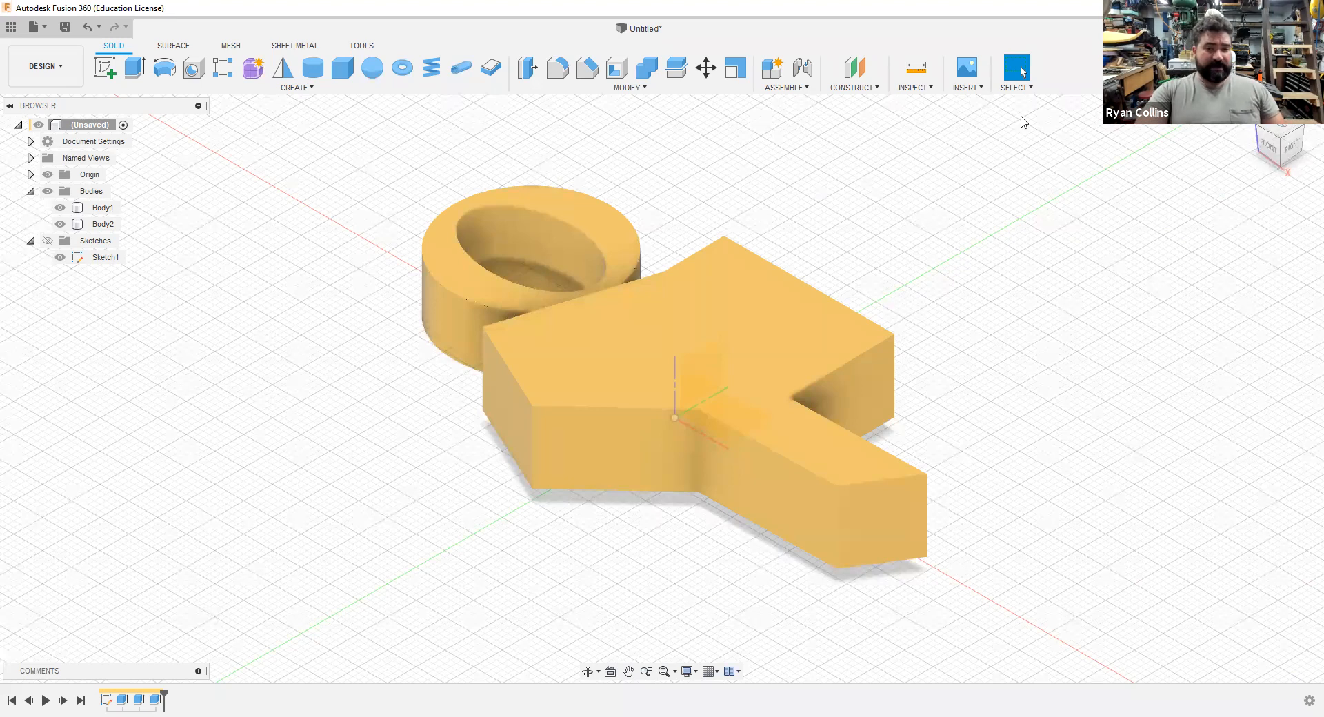
# - Create a new design and start a canvas of the computer's Iron-Man-Mark-I helmet image on the XY plane with opacity 40
pyautogui.click(38, 32)
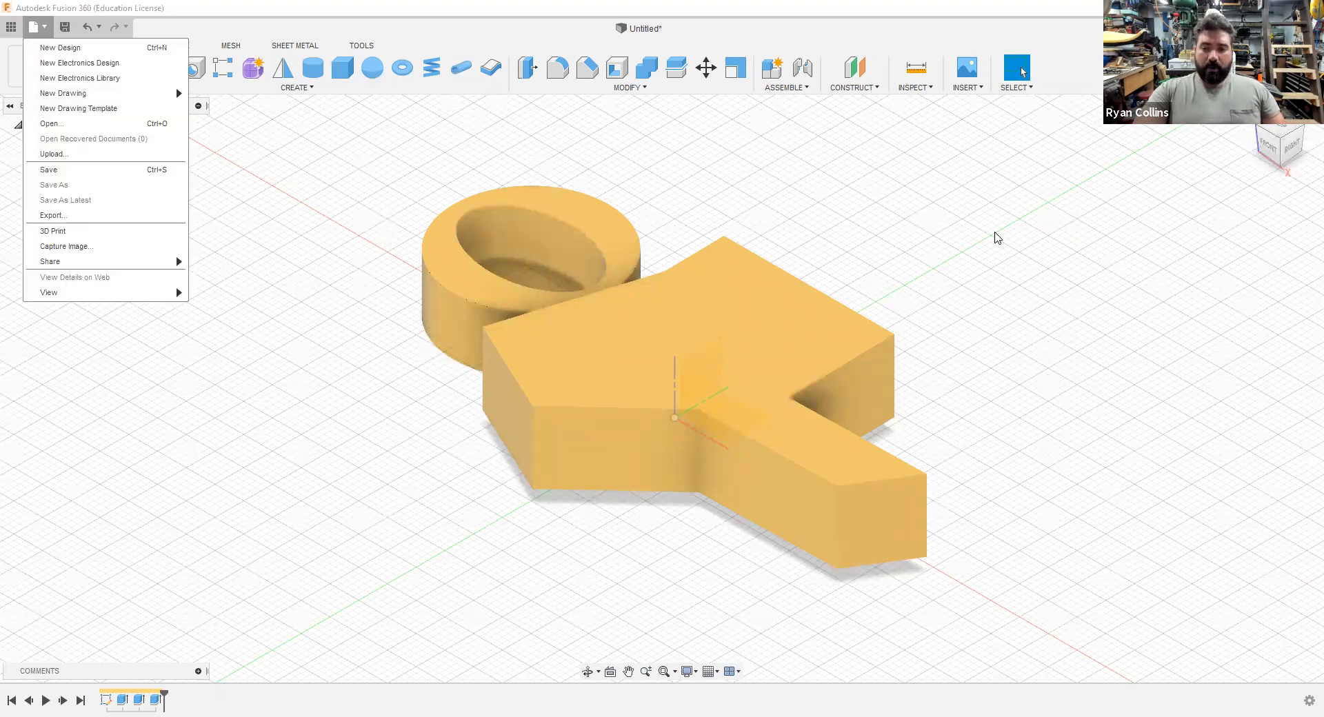
pyautogui.click(1018, 234)
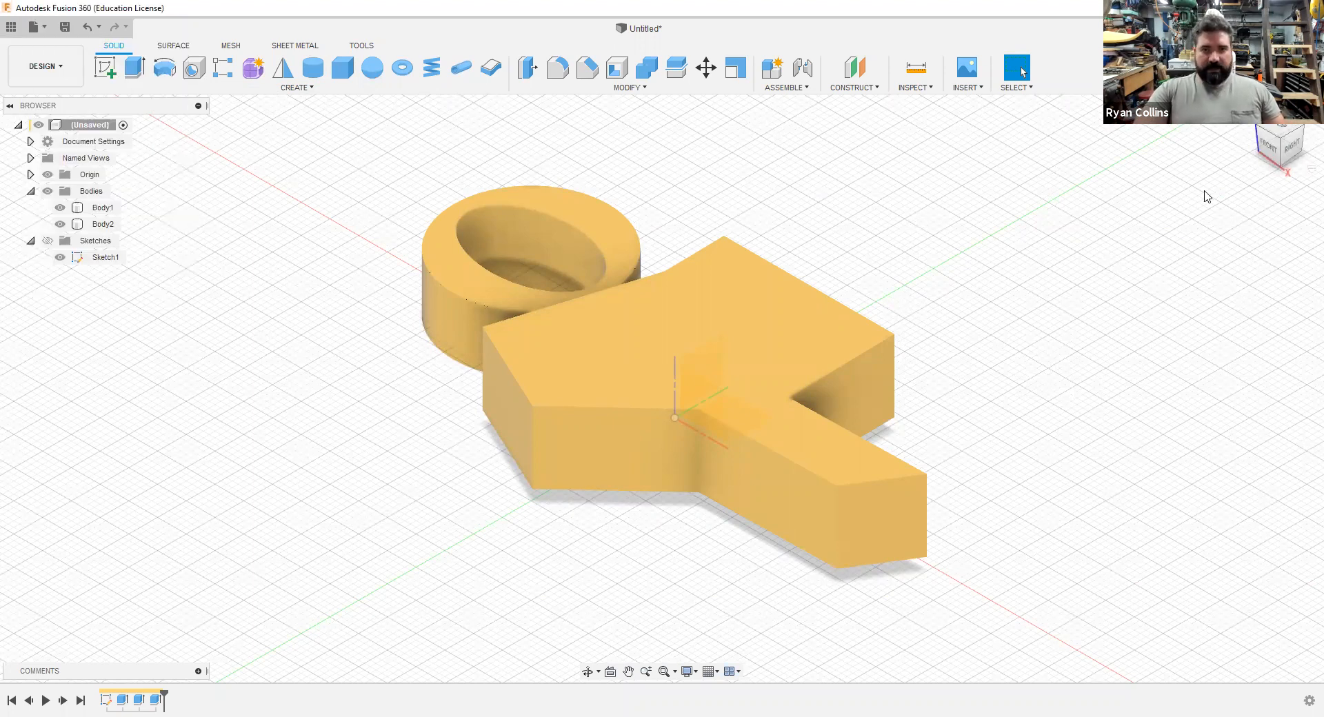
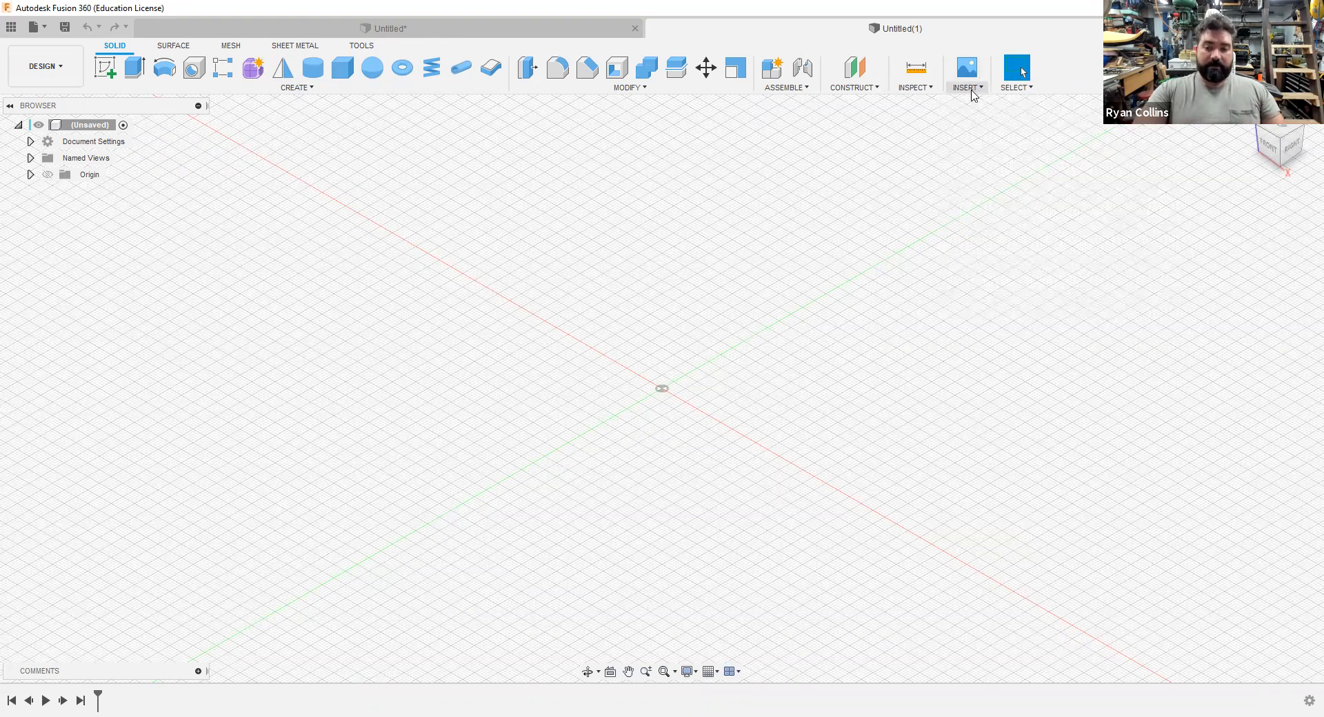
pyautogui.click(973, 91)
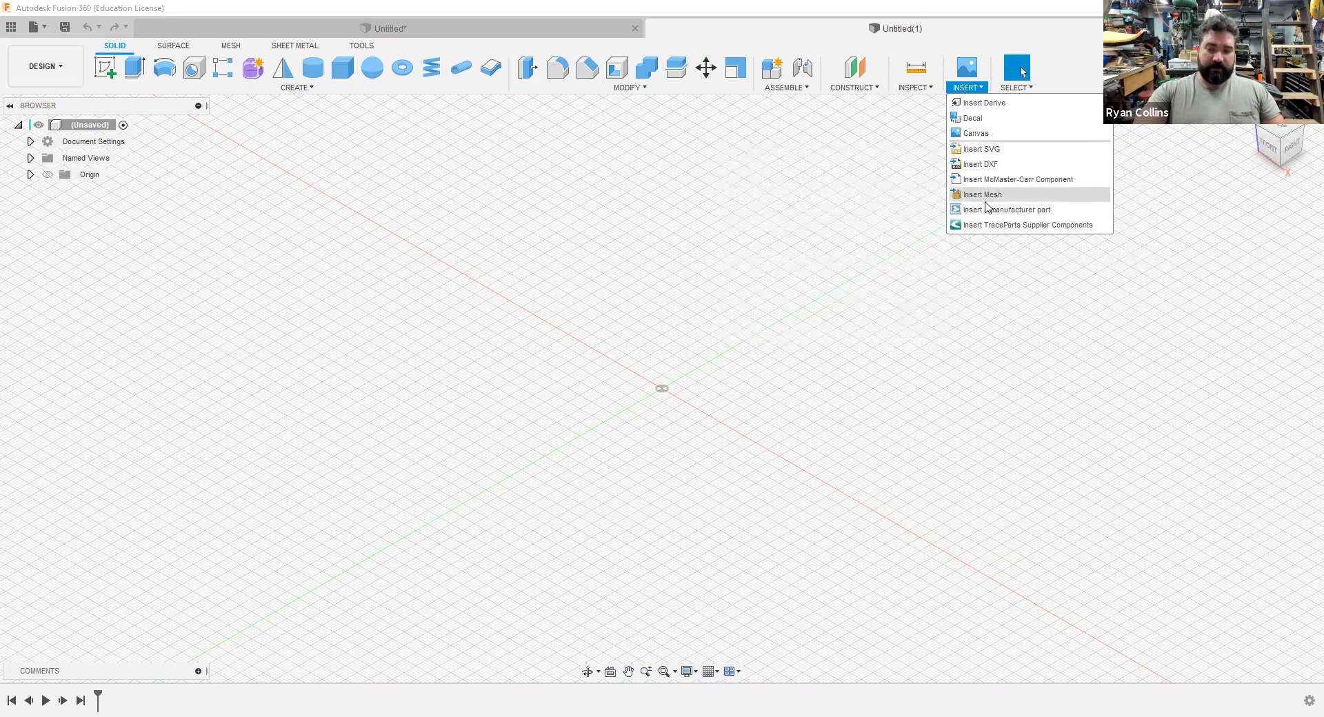
pyautogui.click(969, 77)
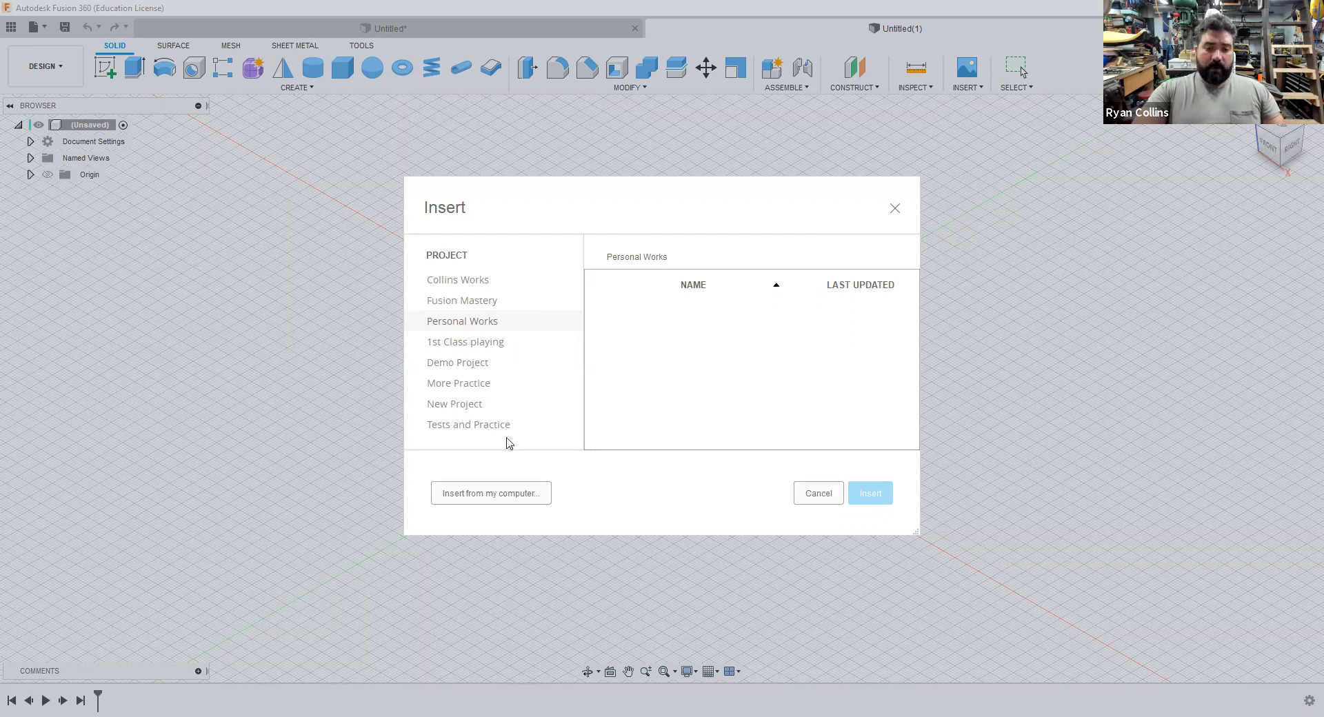
pyautogui.click(537, 495)
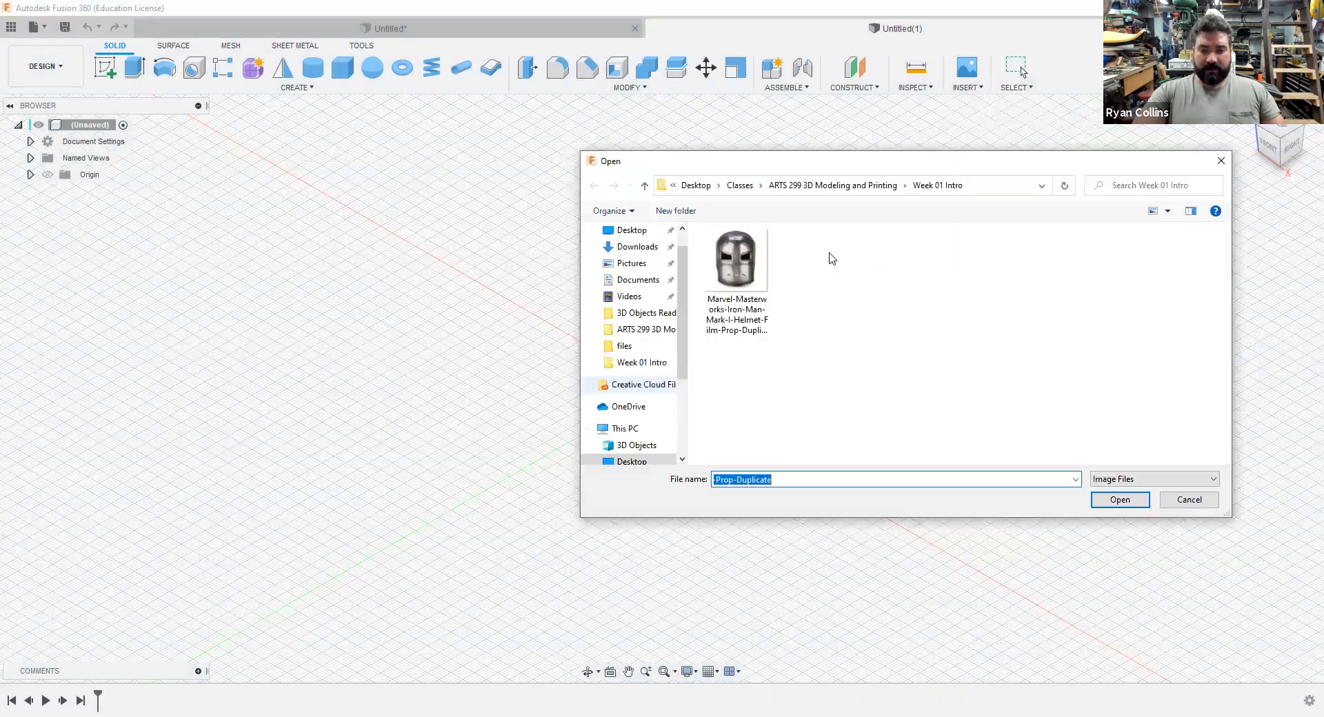
pyautogui.click(737, 270)
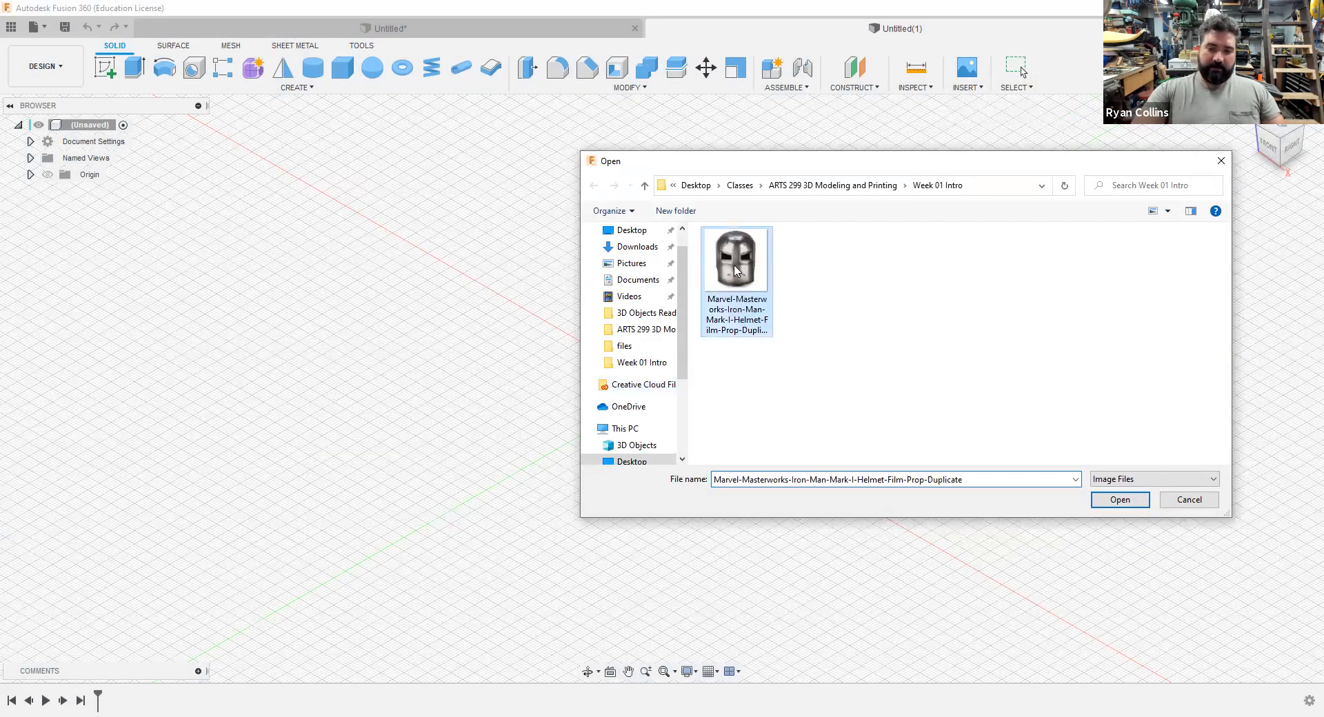
pyautogui.click(1107, 508)
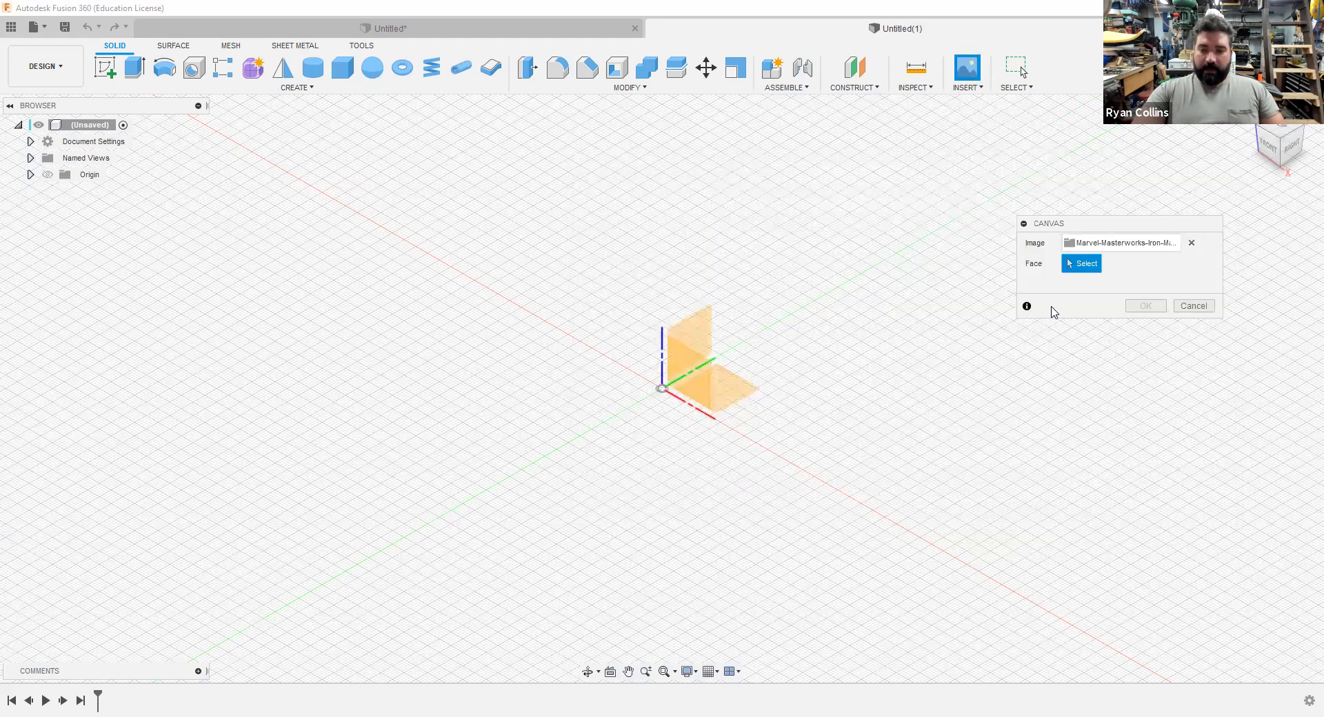
pyautogui.click(745, 394)
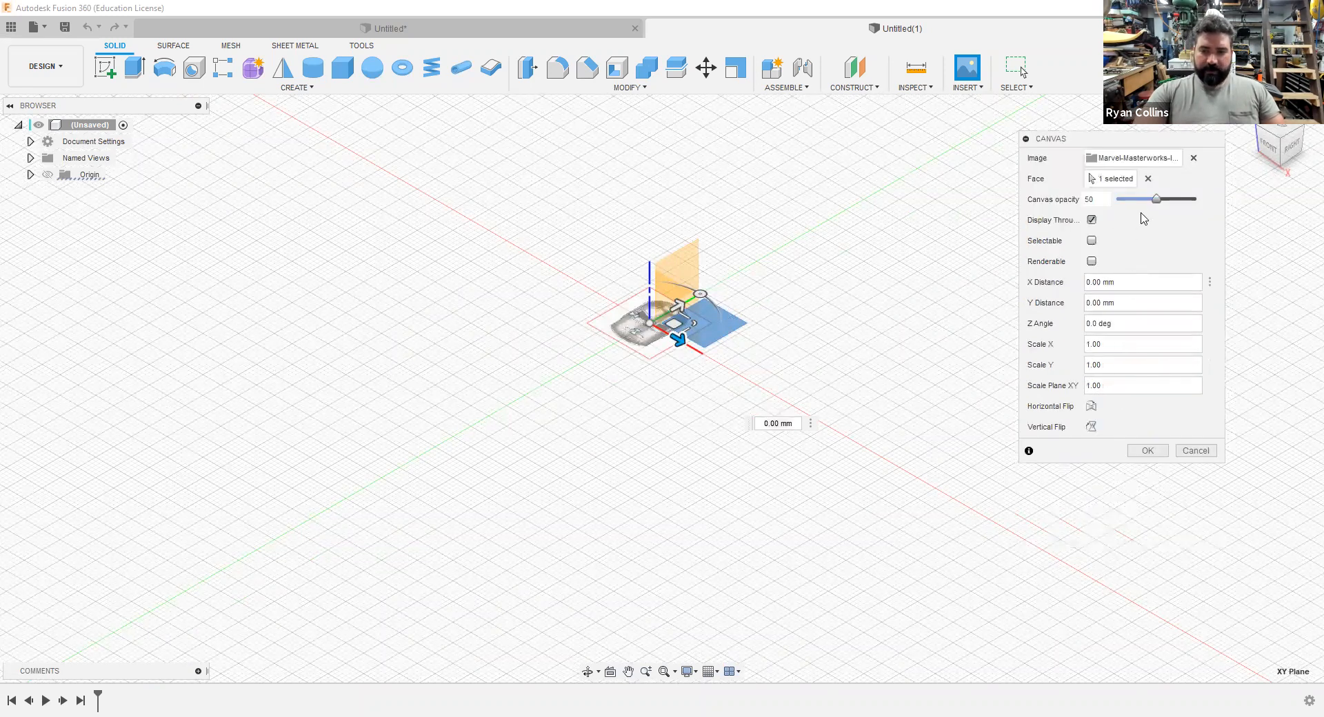
pyautogui.moveTo(1150, 202)
pyautogui.mouseDown()
pyautogui.moveTo(1135, 201)
pyautogui.moveTo(1150, 205)
pyautogui.mouseUp()
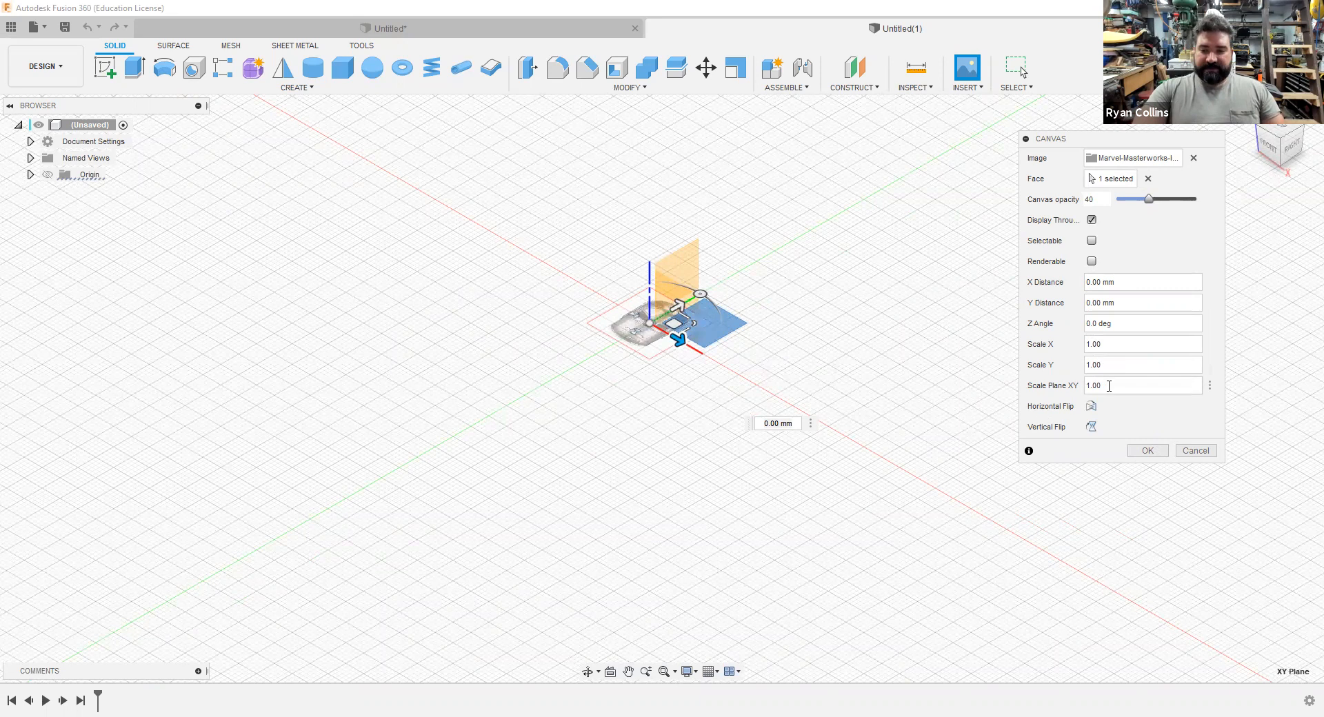
# - Try stretching the helmet canvas separately along X and Y, reset Scale Y to 1.00 and accept the canvas
pyautogui.click(1127, 363)
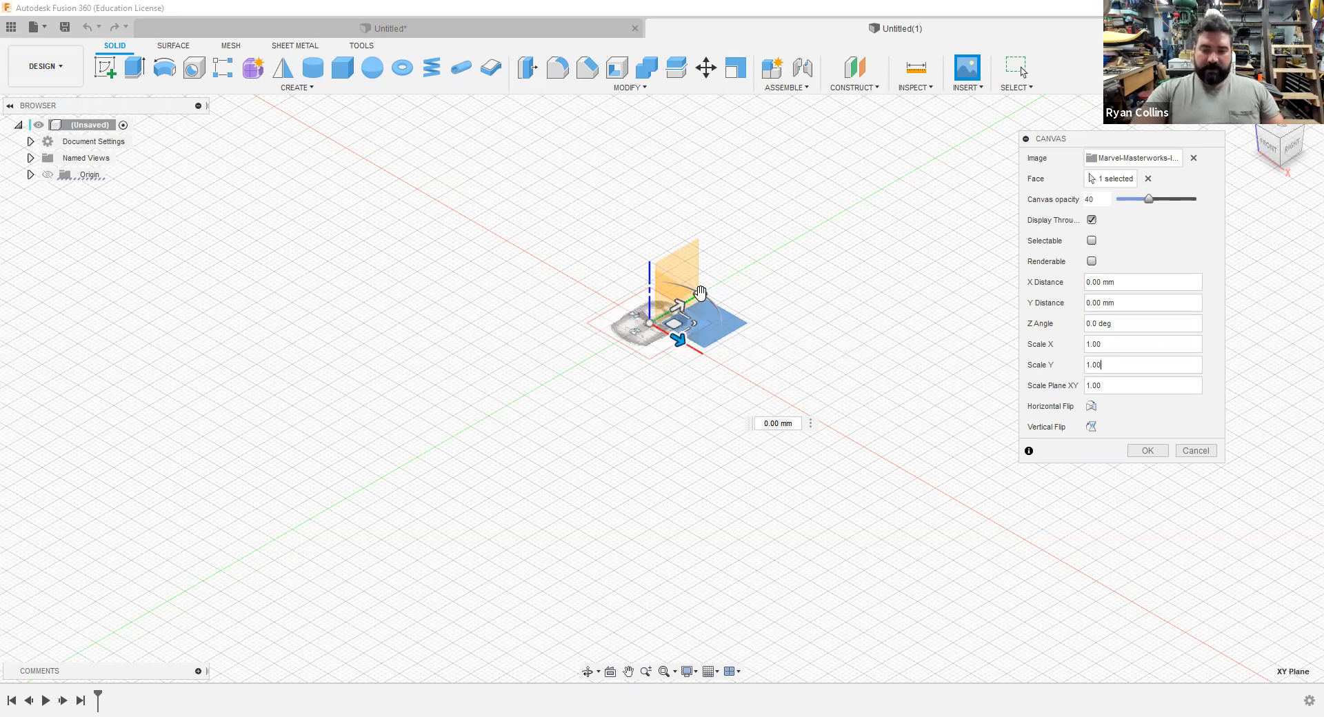
pyautogui.moveTo(701, 292)
pyautogui.mouseDown()
pyautogui.moveTo(710, 349)
pyautogui.moveTo(725, 332)
pyautogui.moveTo(720, 277)
pyautogui.moveTo(701, 294)
pyautogui.mouseUp()
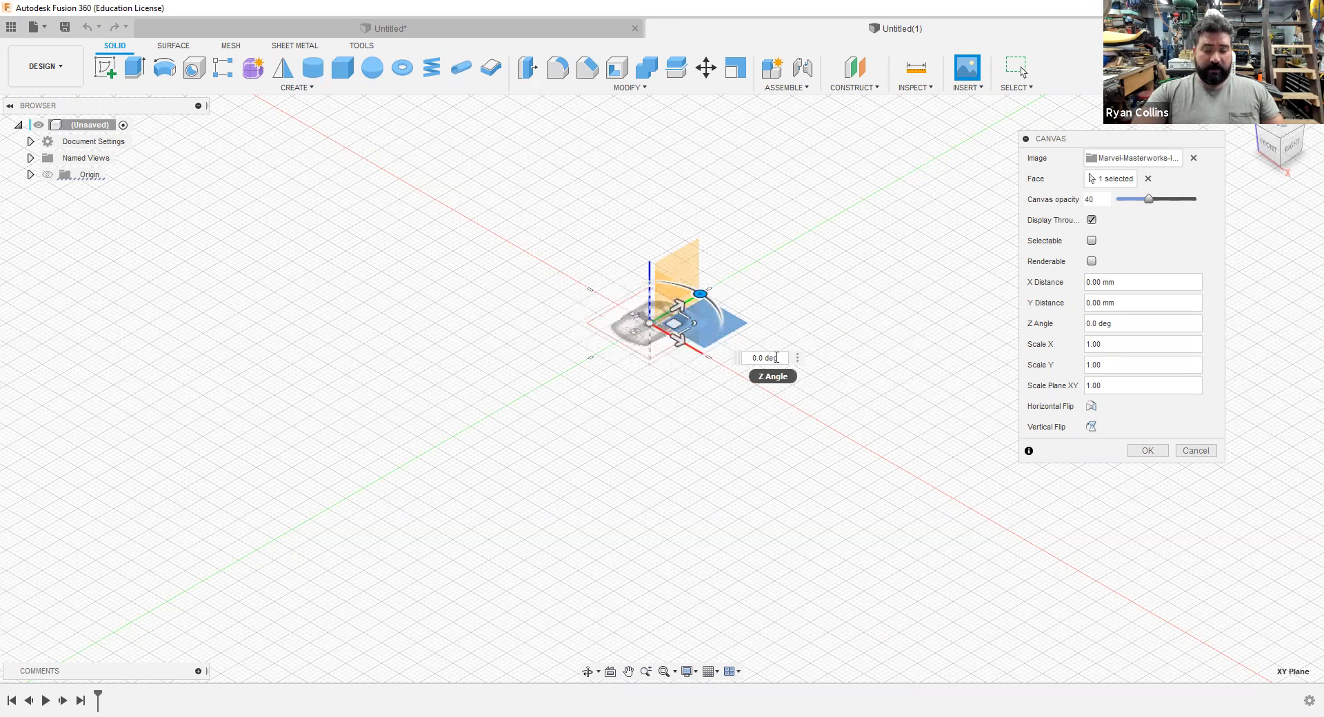
pyautogui.click(688, 331)
pyautogui.write('1.56')
pyautogui.moveTo(730, 382); pyautogui.dragTo(745, 422)
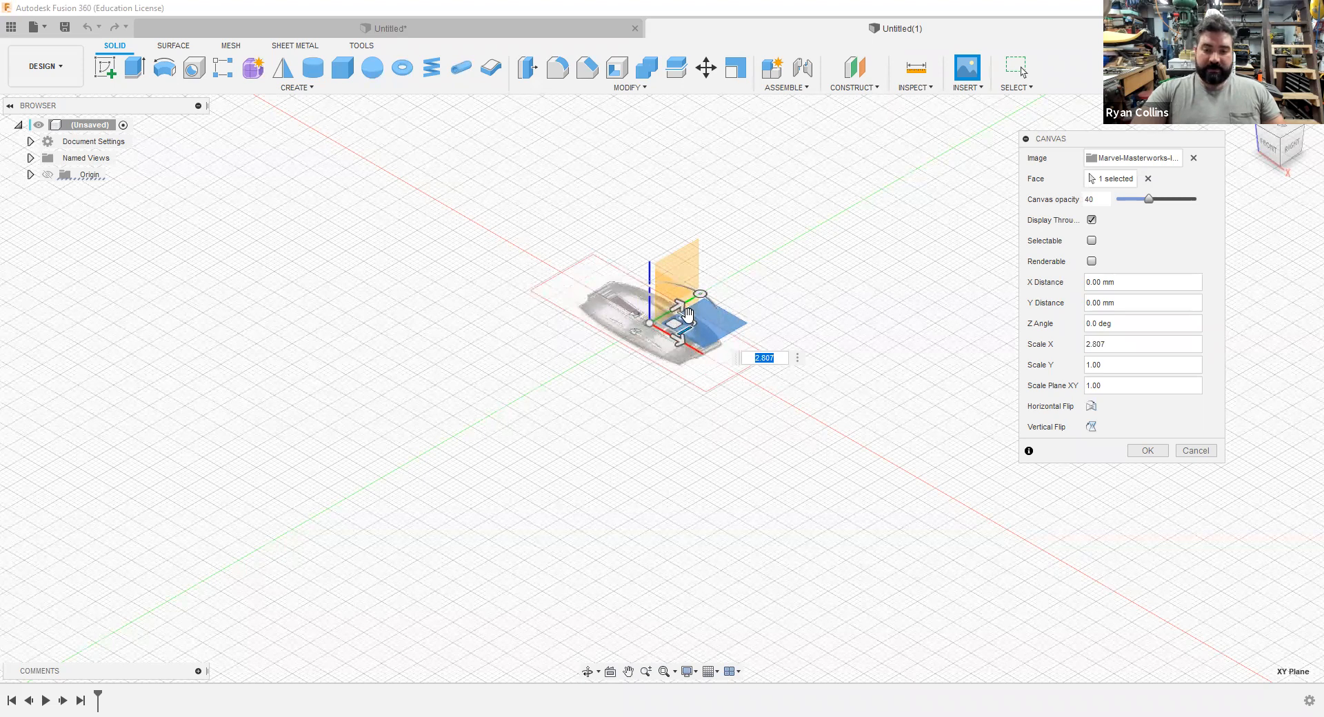
pyautogui.moveTo(687, 316); pyautogui.dragTo(800, 266)
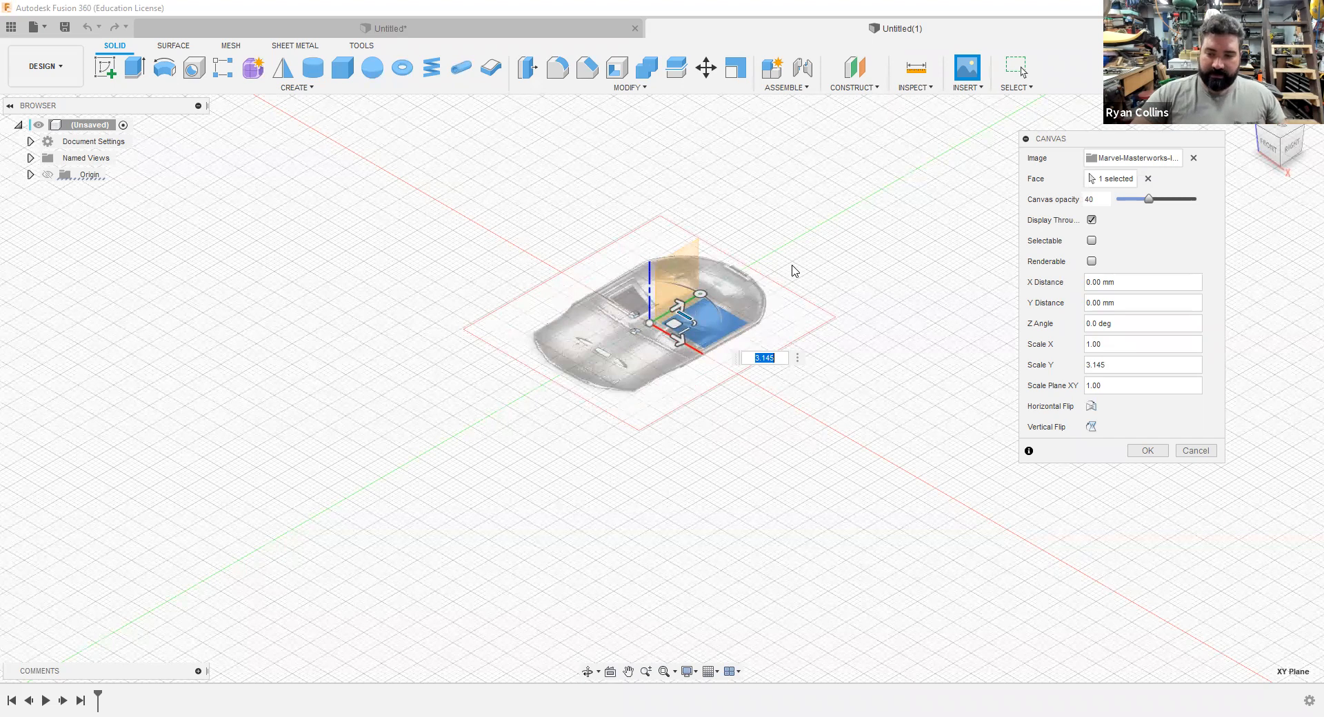
pyautogui.write('0')
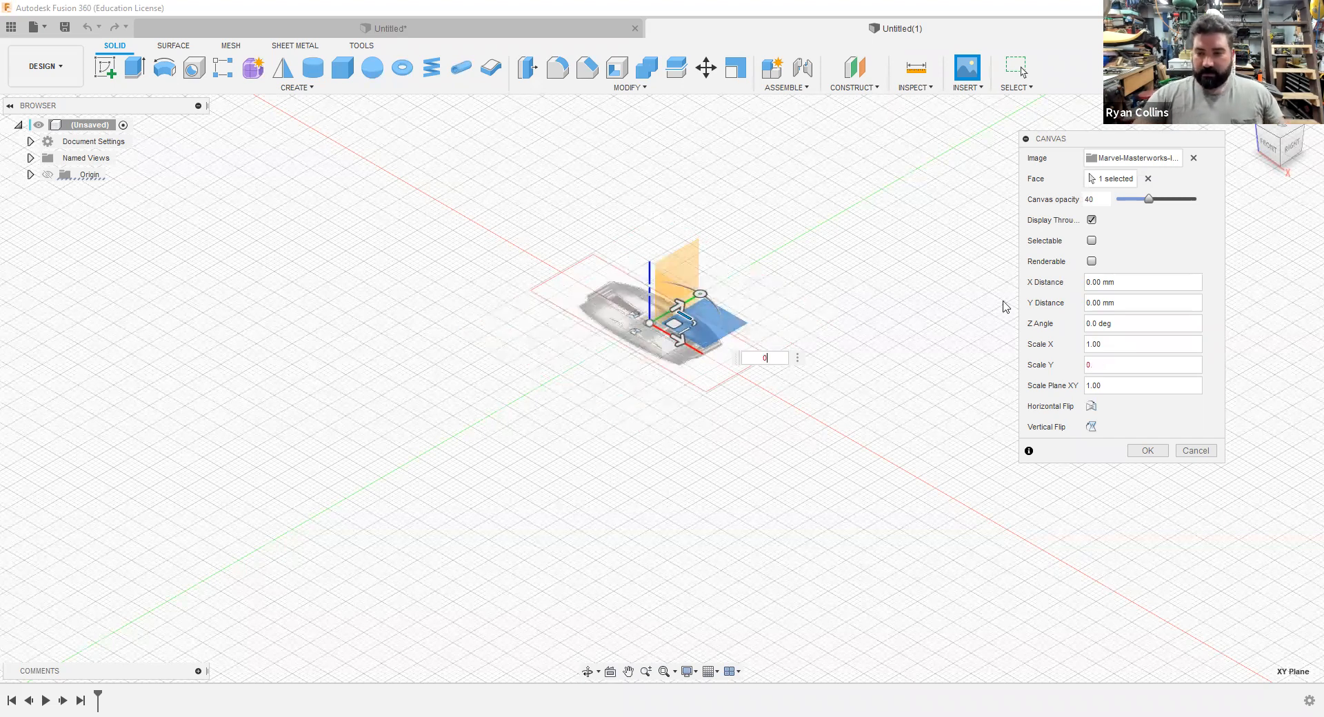
pyautogui.write('1')
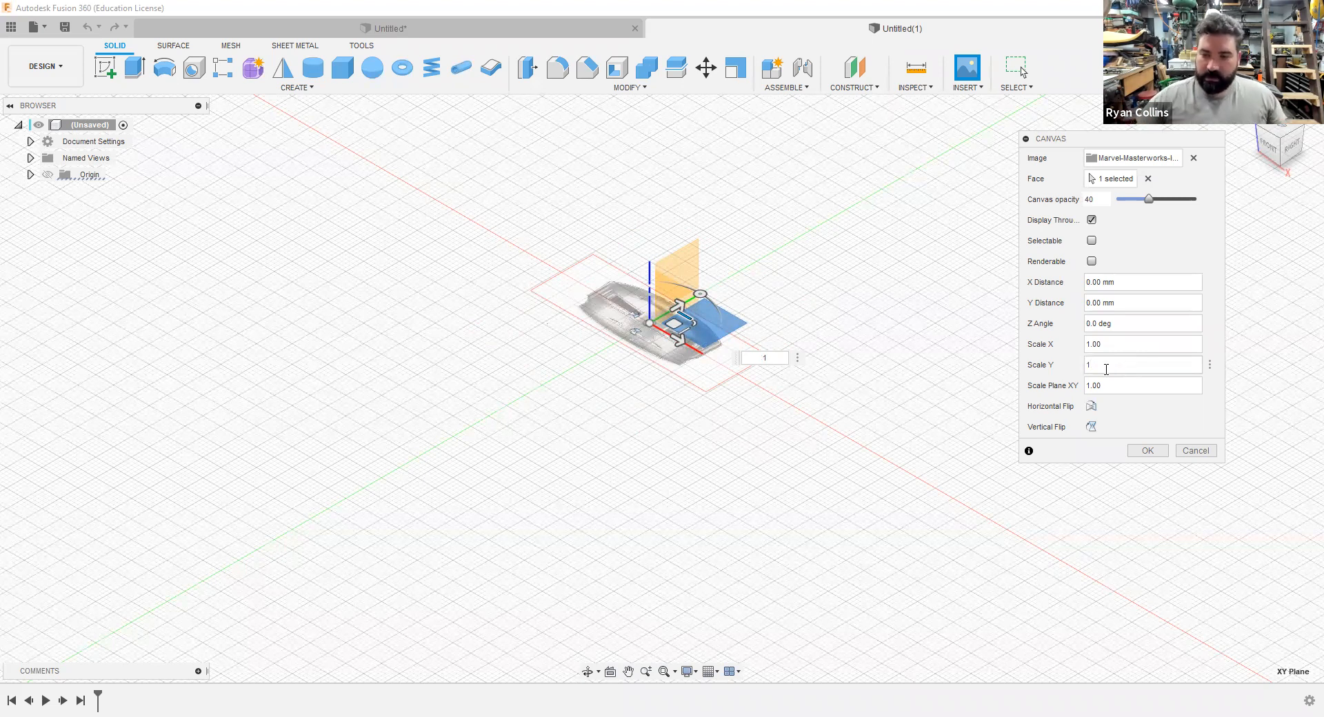
pyautogui.click(1128, 347)
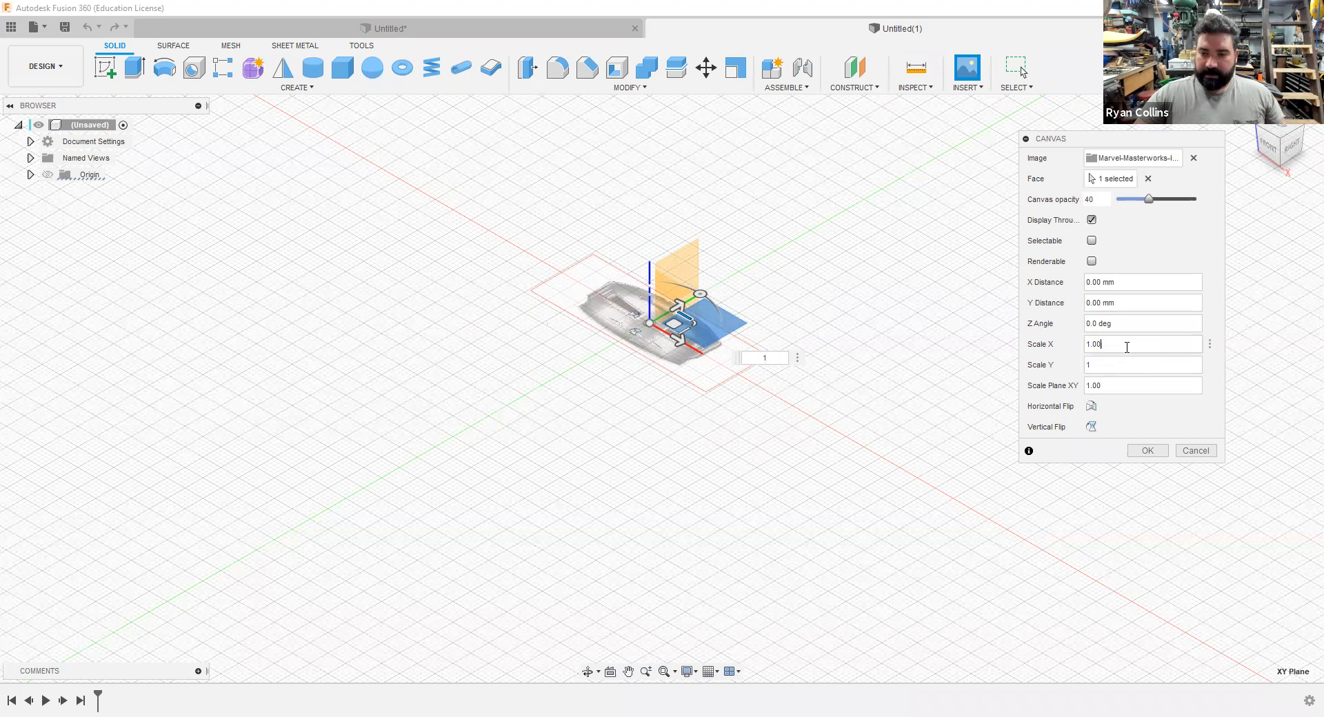
pyautogui.click(1110, 385)
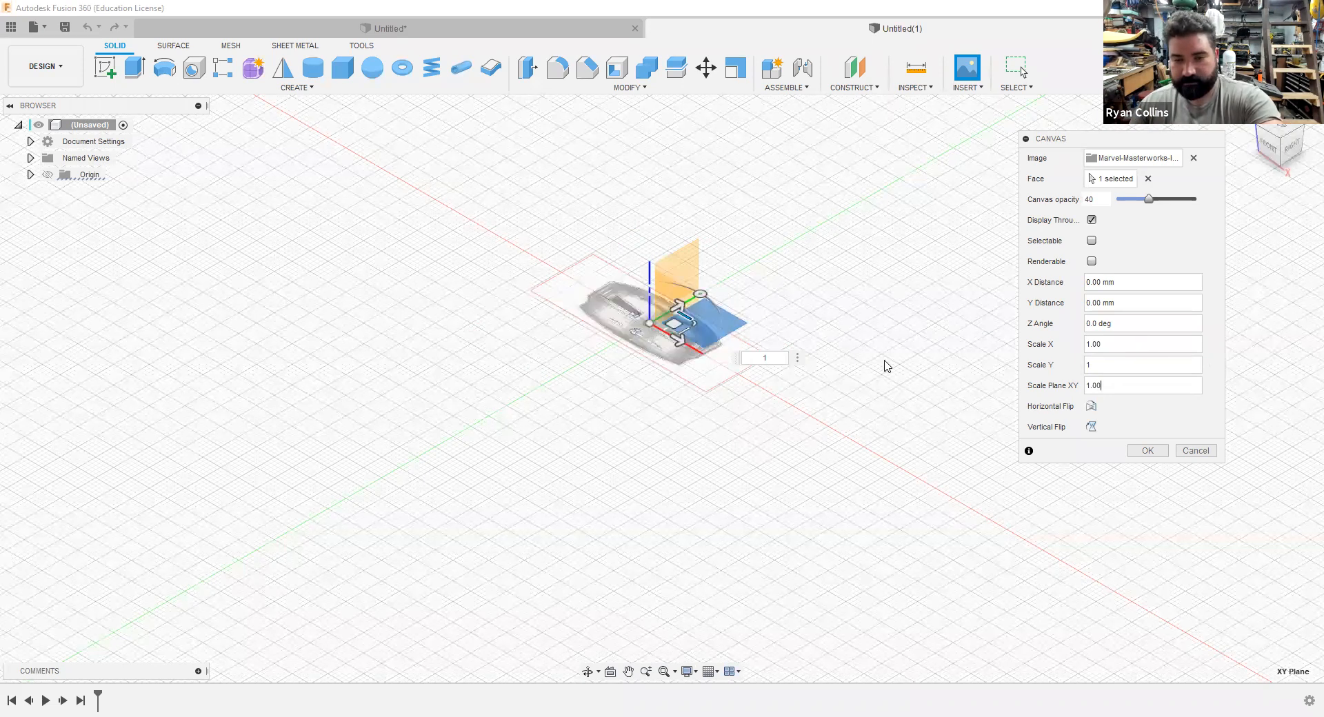
pyautogui.write('1.00')
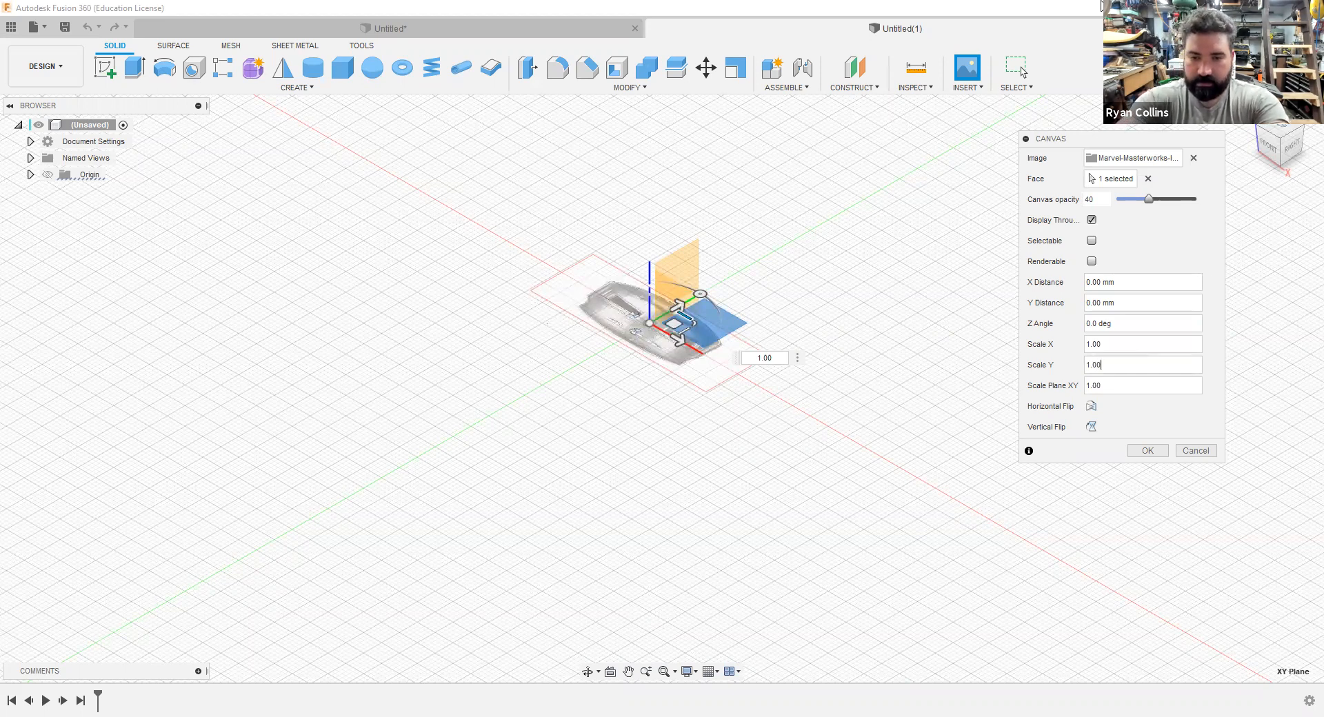
pyautogui.press('Return')
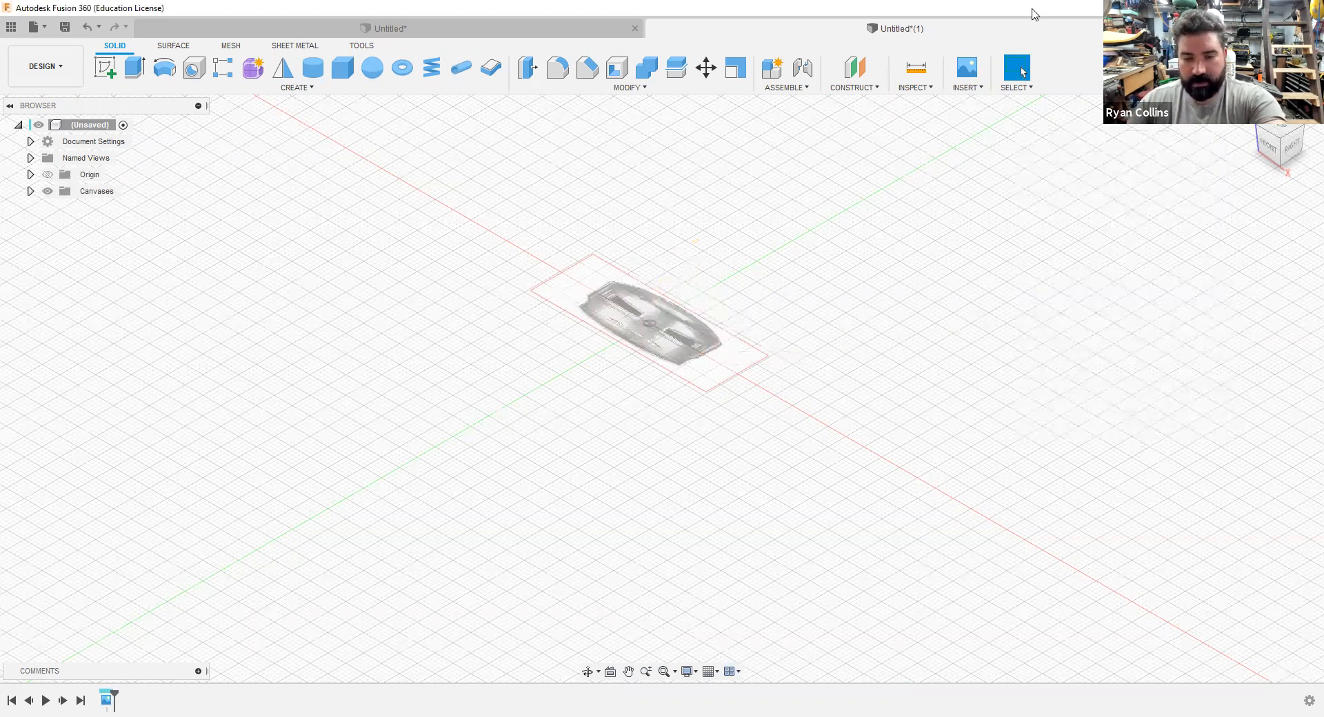
# - Undo the distorted canvas and reinsert the helmet image on the XY plane with a Scale Plane XY of 2
pyautogui.hotkey('ctrl', 'z')
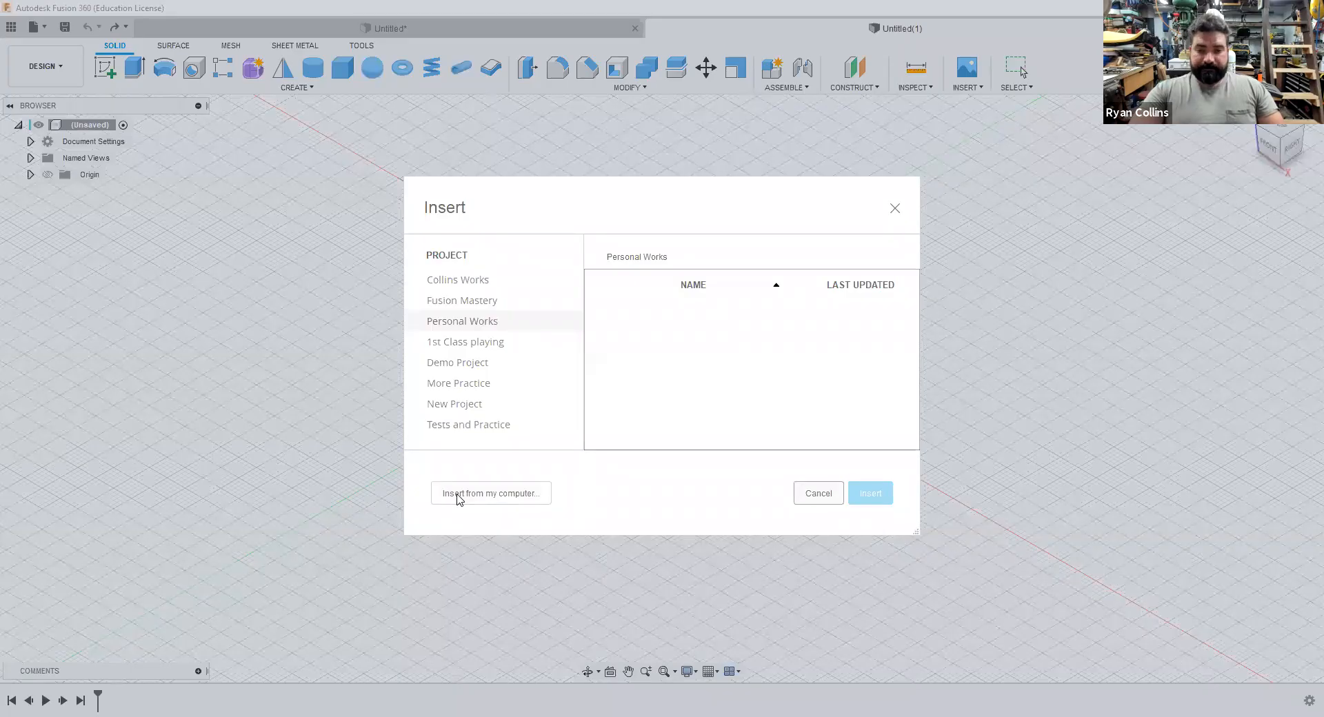
pyautogui.click(458, 495)
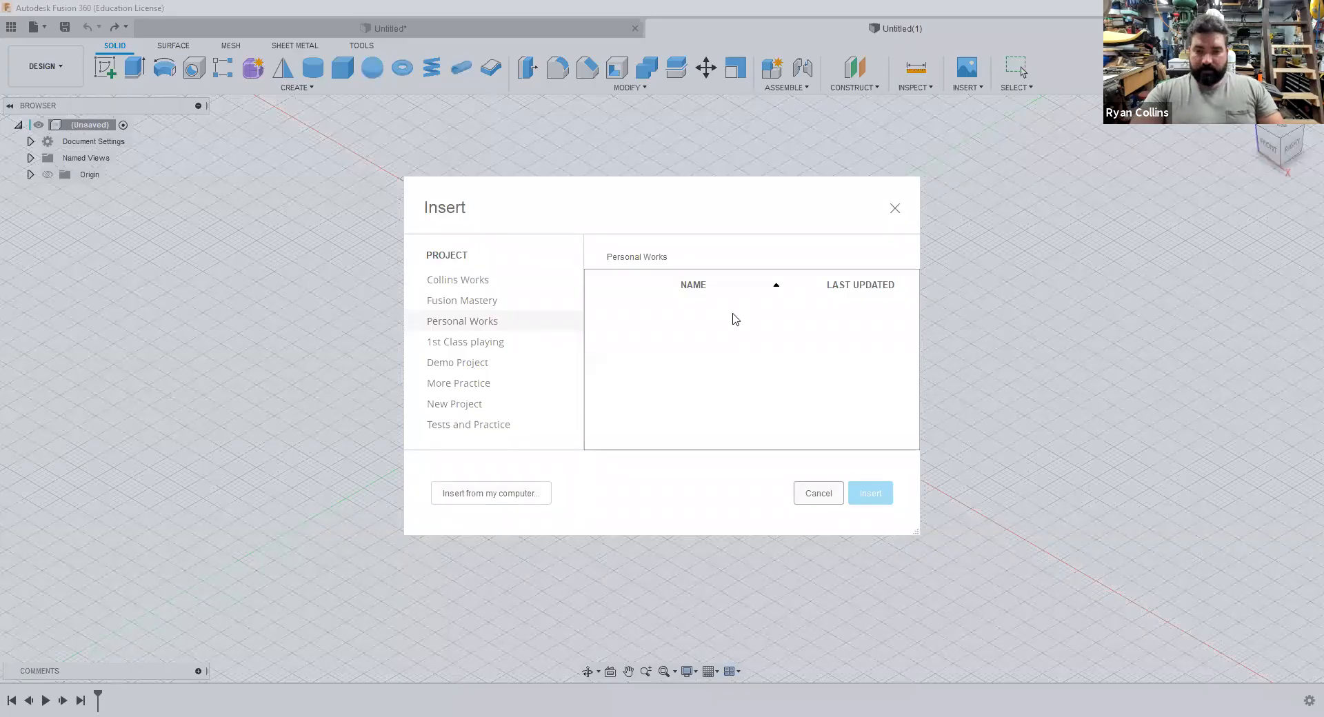
pyautogui.click(1121, 501)
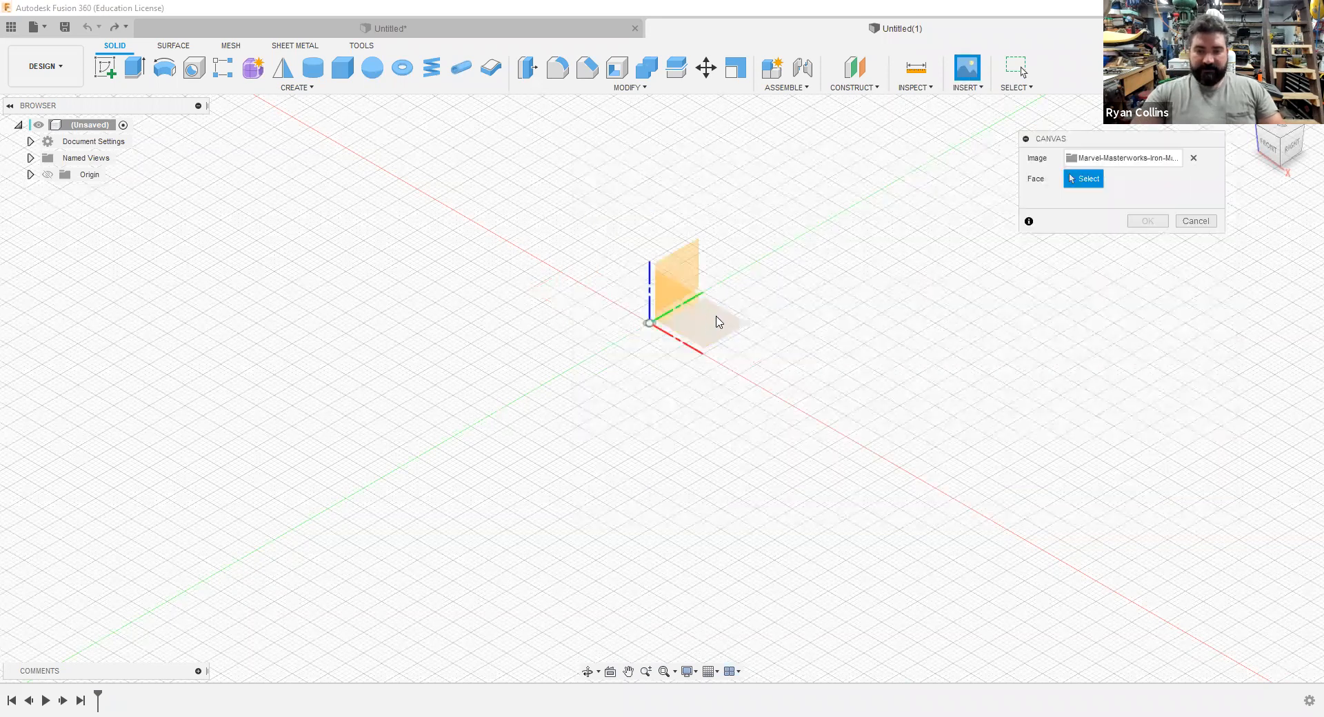
pyautogui.click(718, 322)
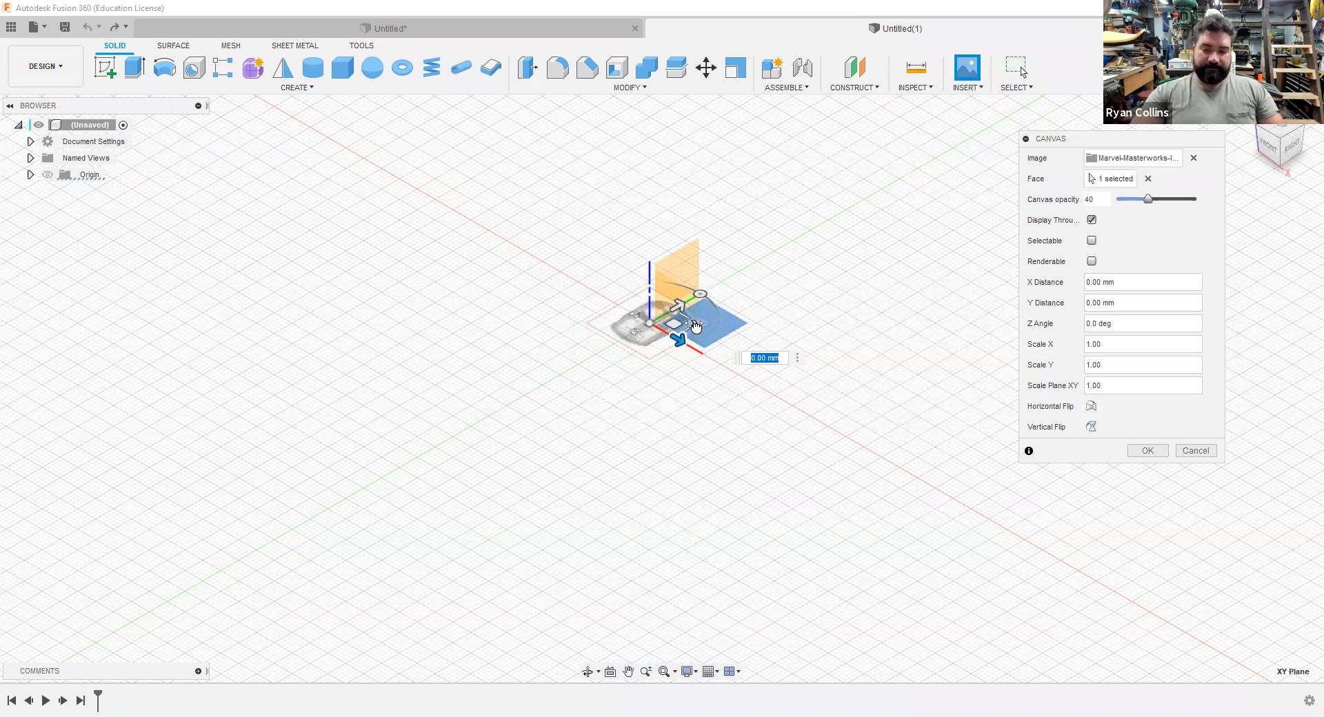
pyautogui.moveTo(696, 325); pyautogui.dragTo(764, 329)
pyautogui.write('2')
pyautogui.press('Return')
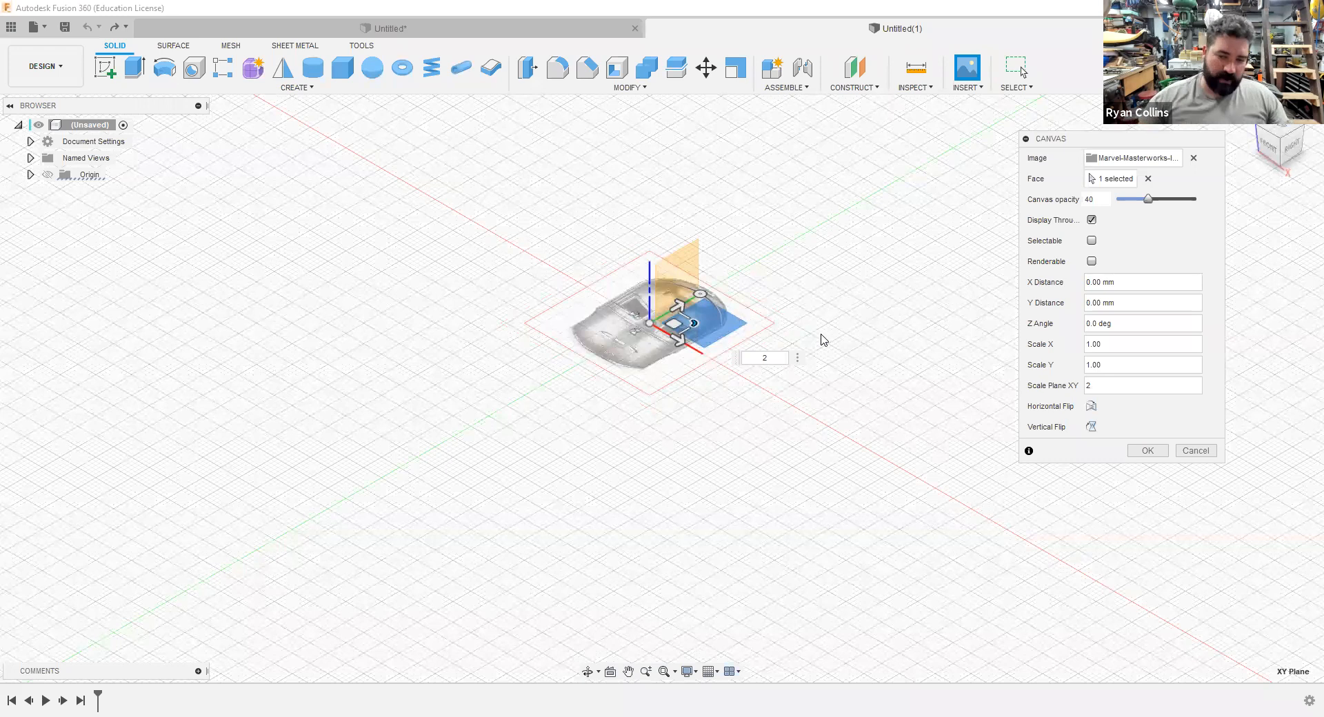
pyautogui.press('Return')
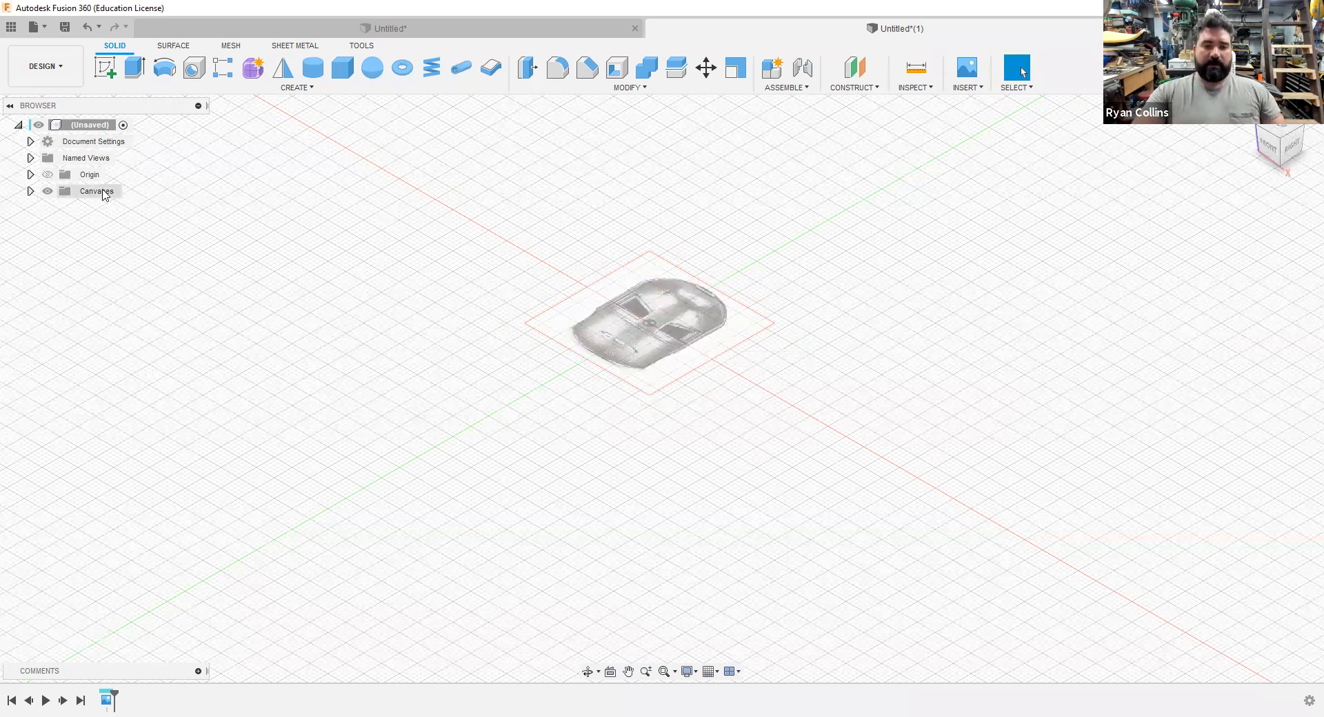
# - Calibrate the helmet canvas in the top view by setting the distance from the helmet's top edge to the origin to 50 mm
pyautogui.click(31, 192)
pyautogui.click(142, 209)
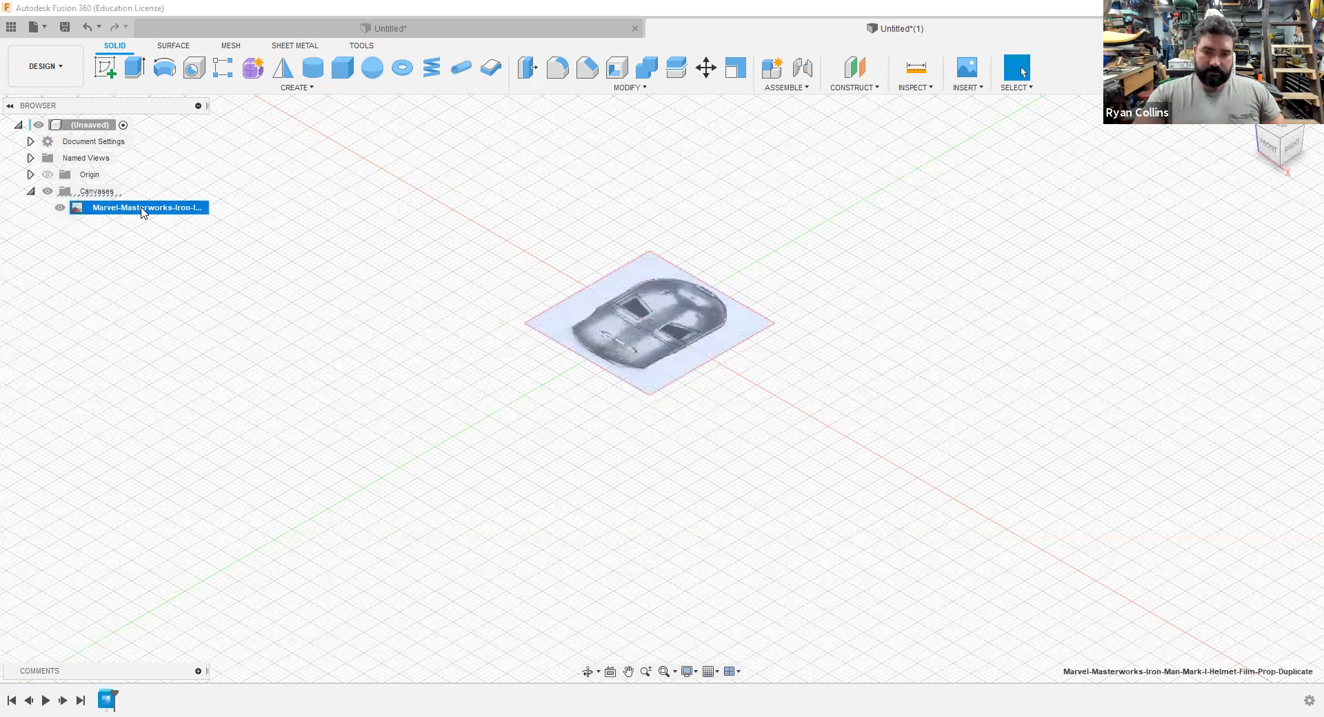
pyautogui.rightClick(143, 210)
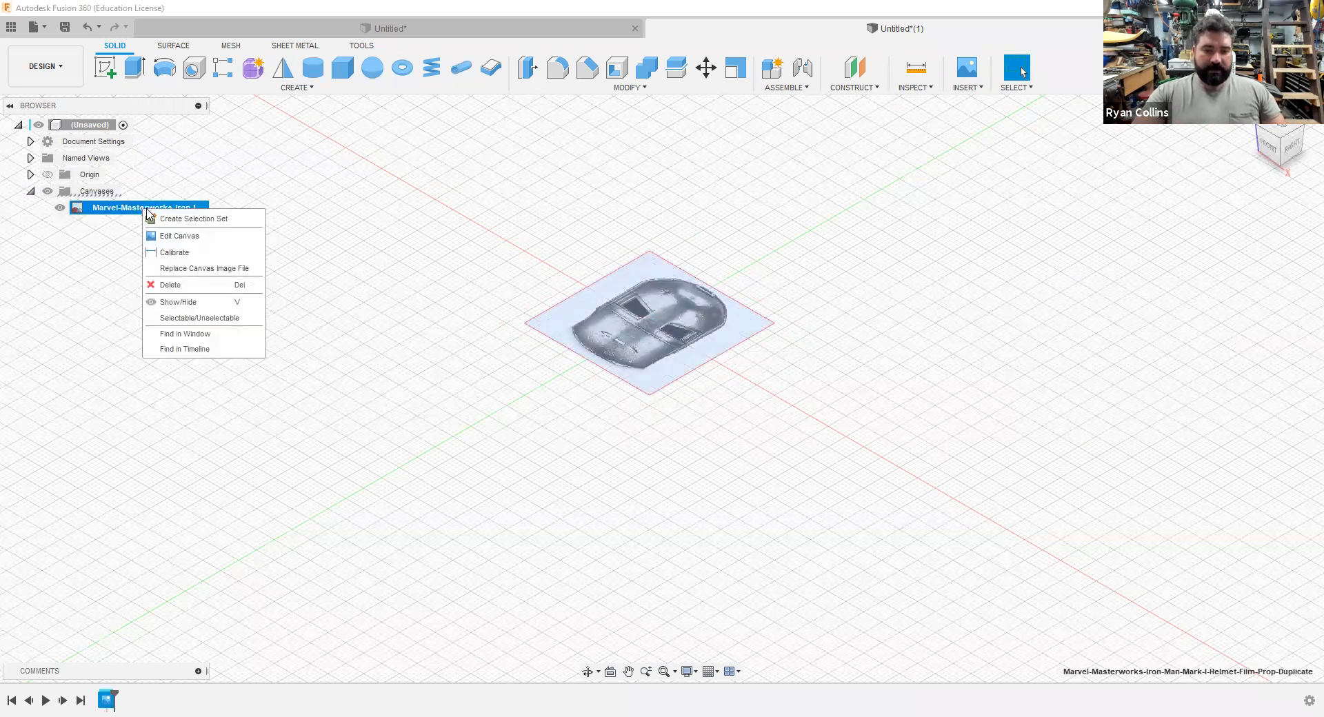
pyautogui.click(174, 253)
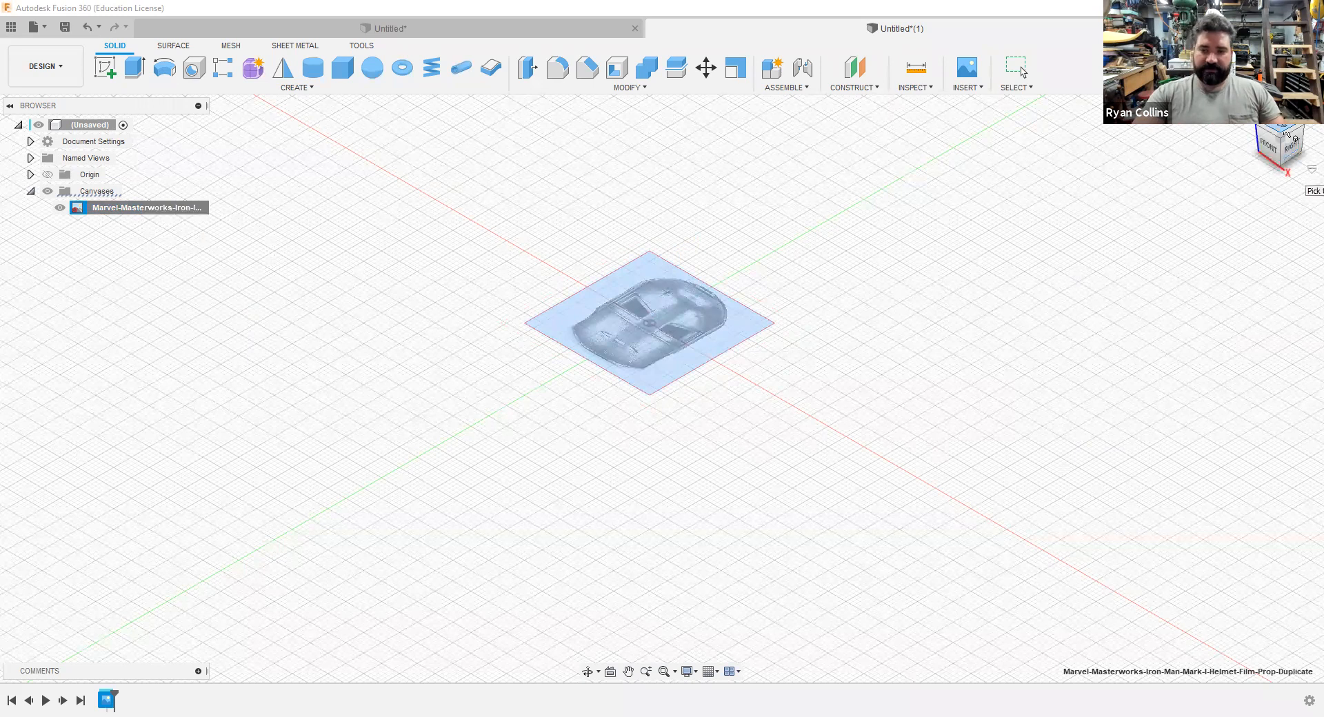
pyautogui.click(1265, 140)
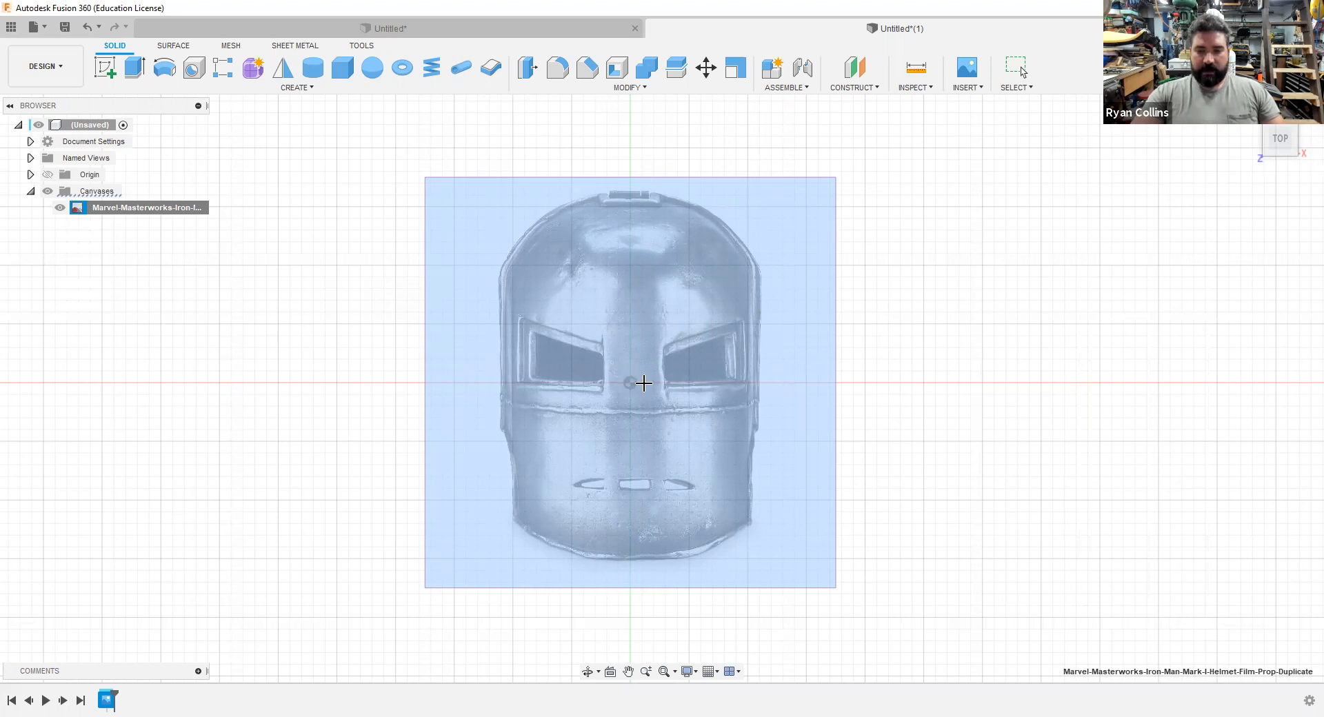
pyautogui.press('Escape')
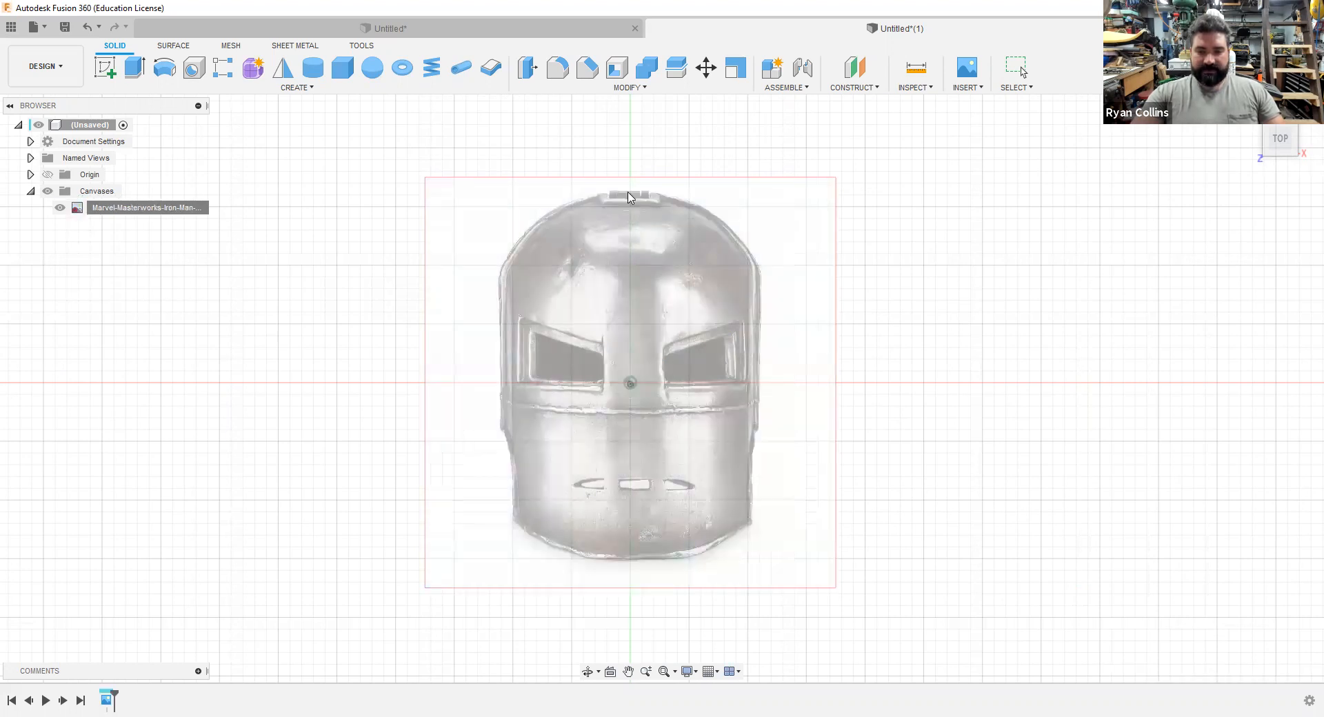
pyautogui.click(627, 192)
pyautogui.click(631, 383)
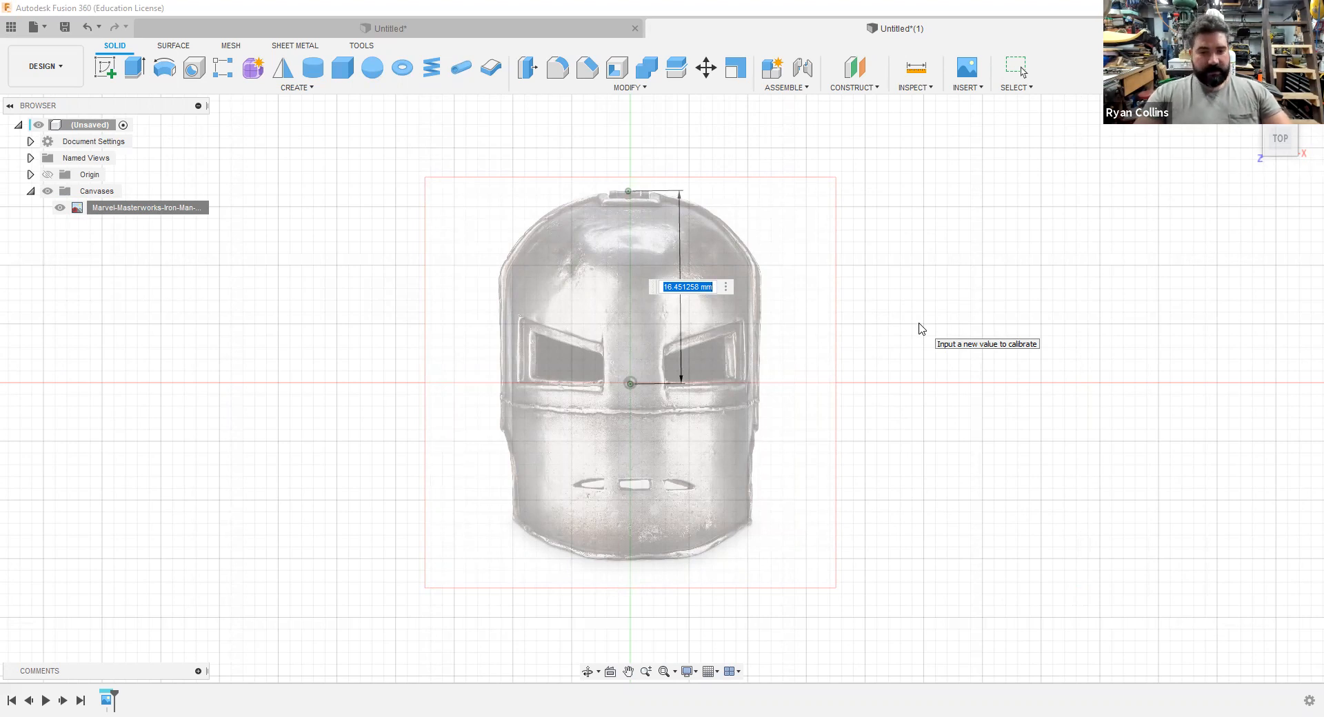
pyautogui.write('50')
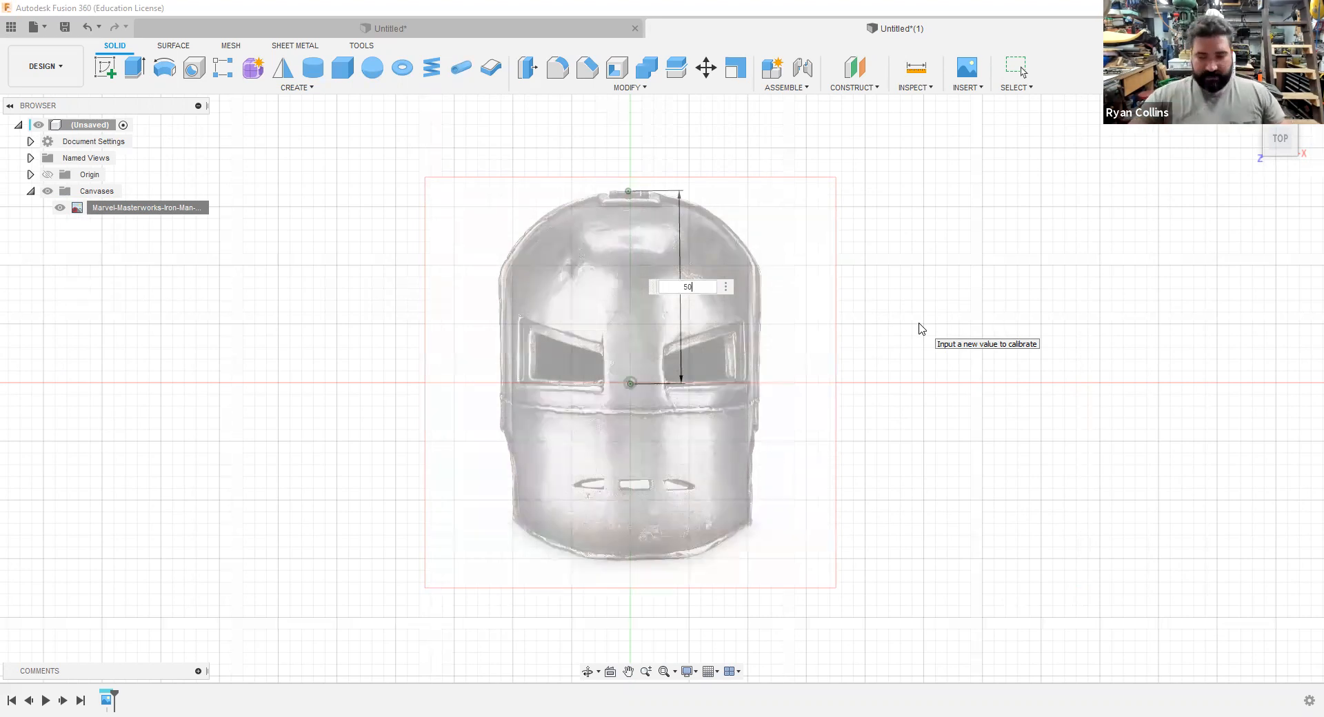
pyautogui.press('Return')
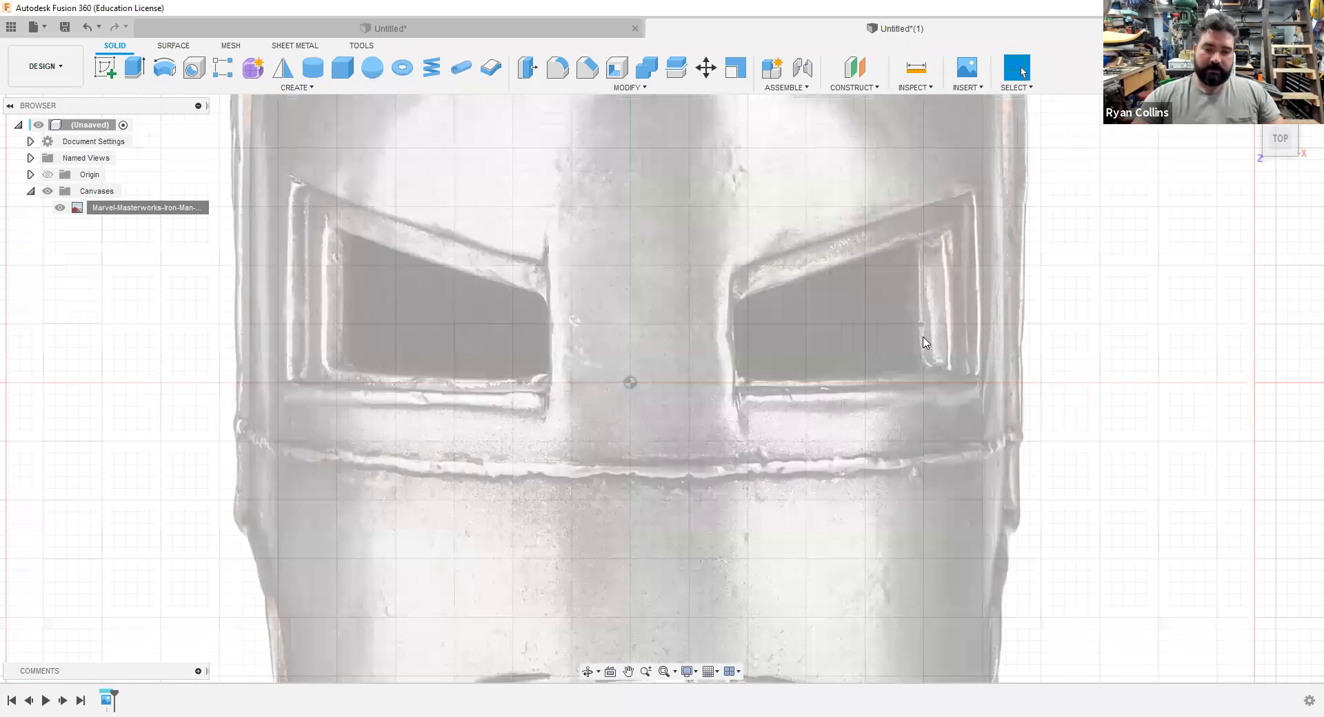
pyautogui.scroll(-4, 939, 345)
pyautogui.moveTo(1058, 355); pyautogui.dragTo(918, 385, button='middle')
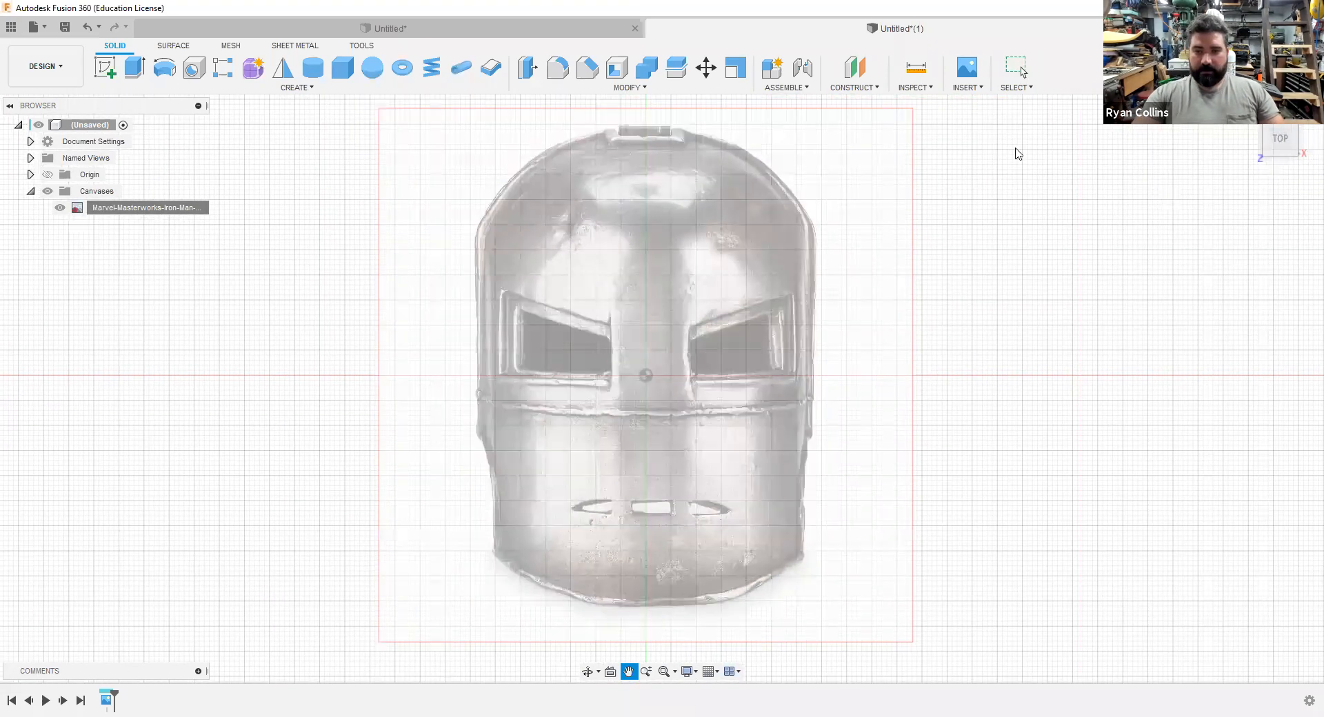
pyautogui.click(917, 69)
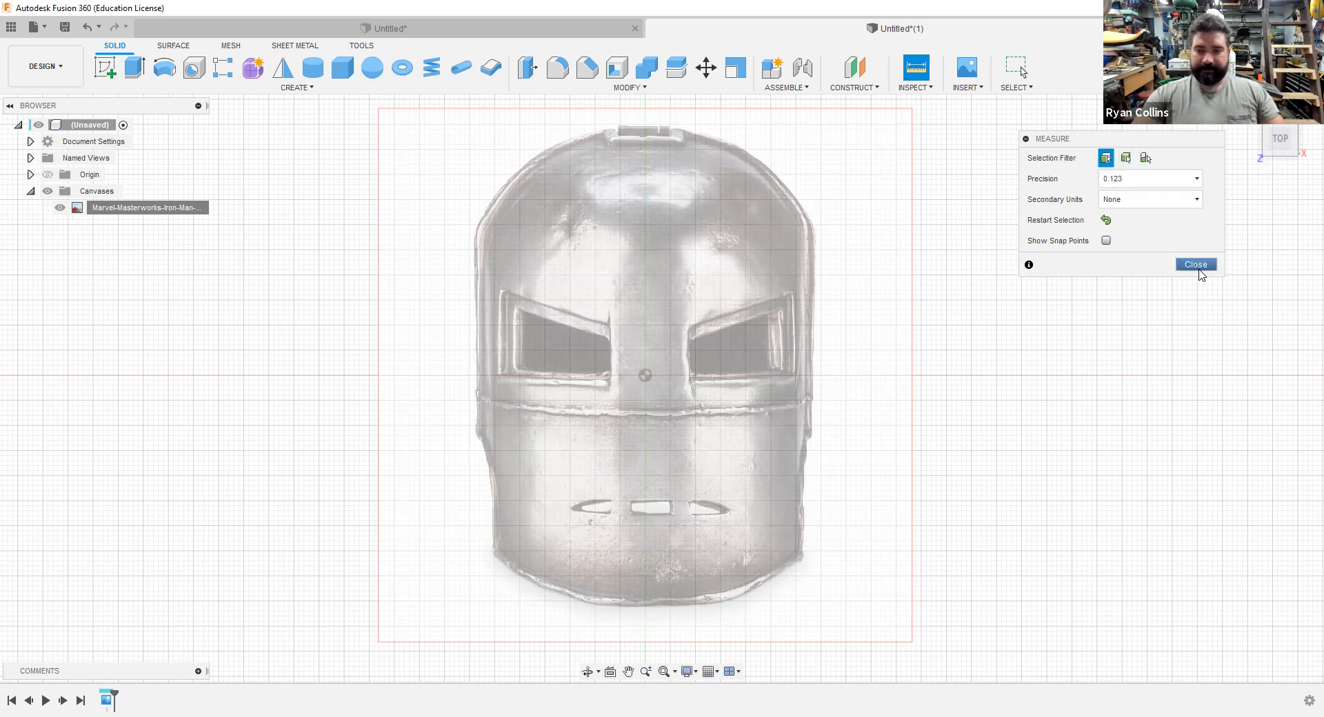
pyautogui.press('Escape')
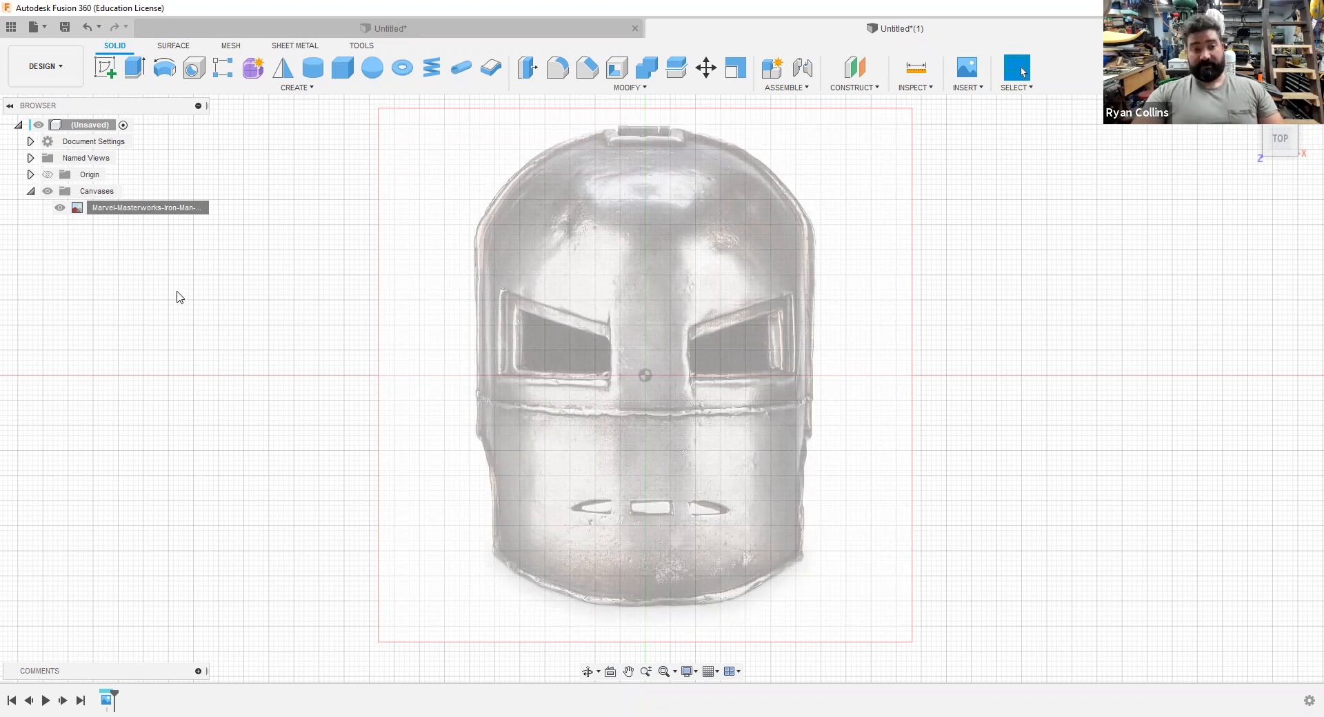
# - Collapse the canvases list and start a new sketch on the XY plane over the helmet canvas
pyautogui.click(27, 198)
pyautogui.click(30, 192)
pyautogui.click(109, 70)
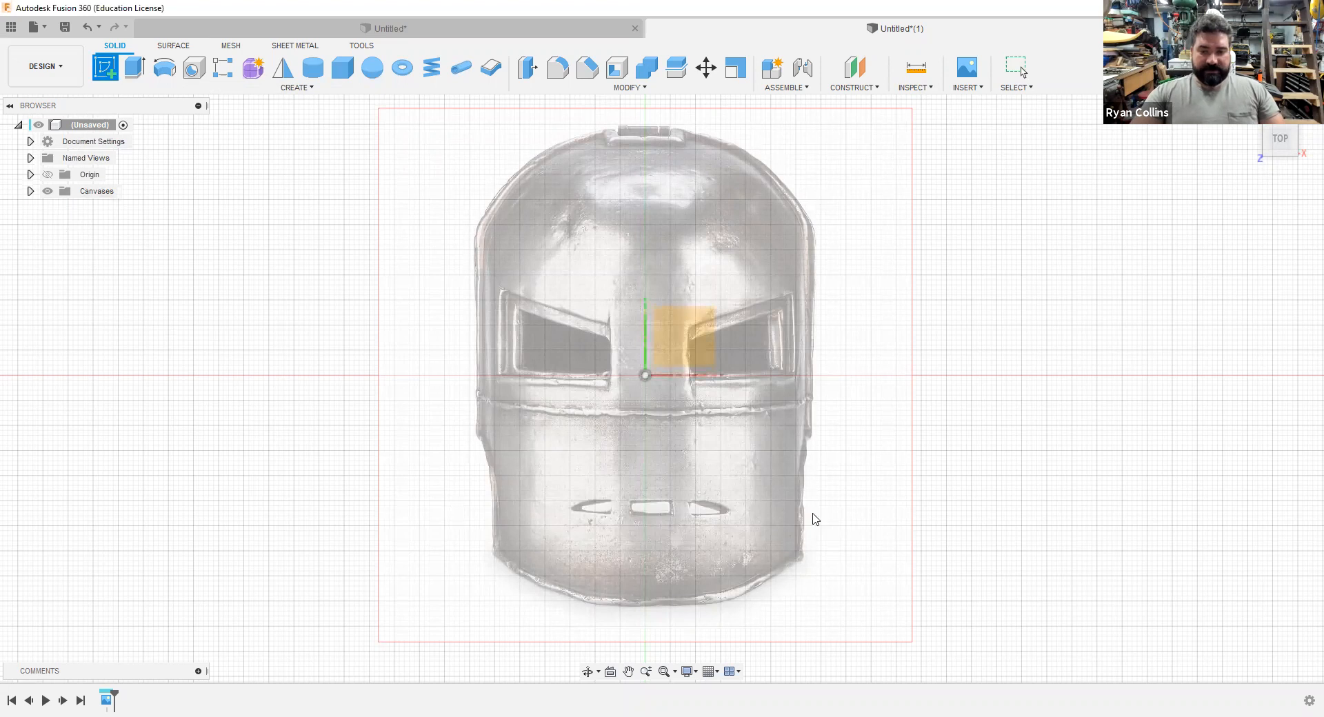
pyautogui.click(683, 320)
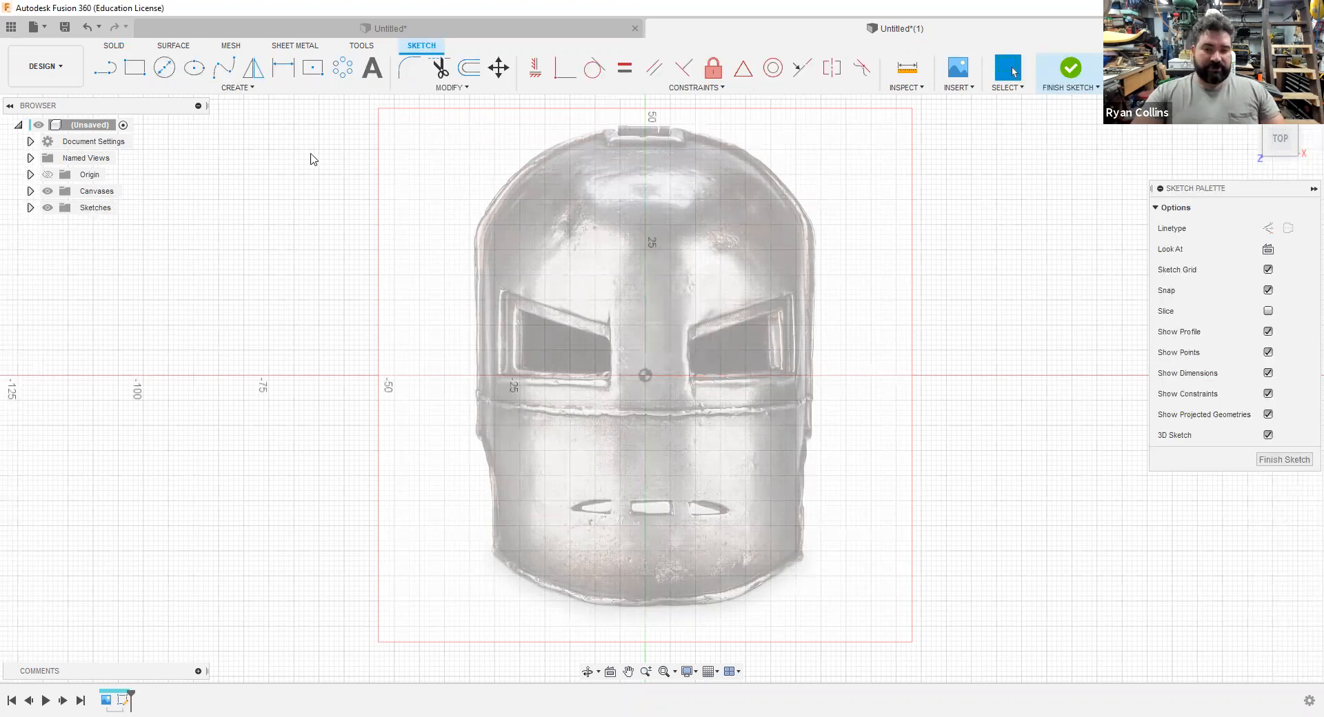
# - Trace the helmet's right-hand eye opening and its surrounding outer frame with closed loops of straight lines
pyautogui.click(102, 72)
pyautogui.click(645, 376)
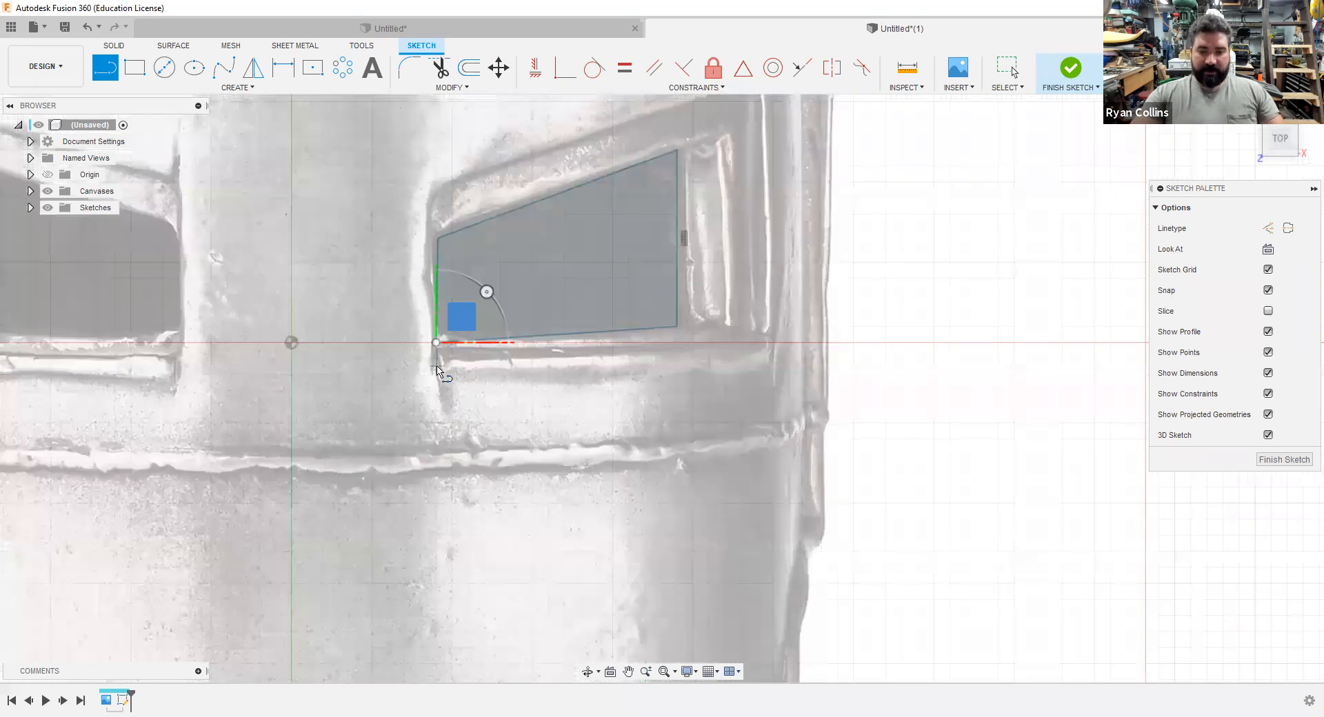
pyautogui.click(439, 365)
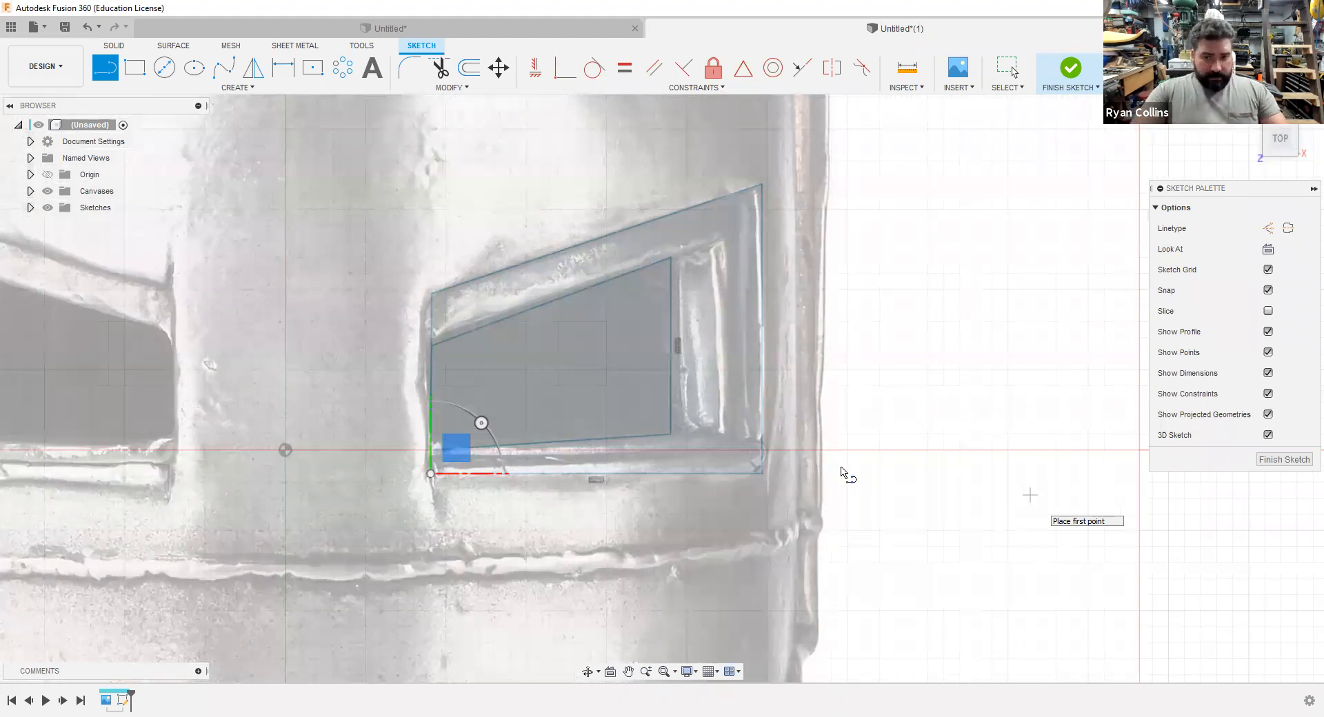
pyautogui.scroll(-3, 667, 376)
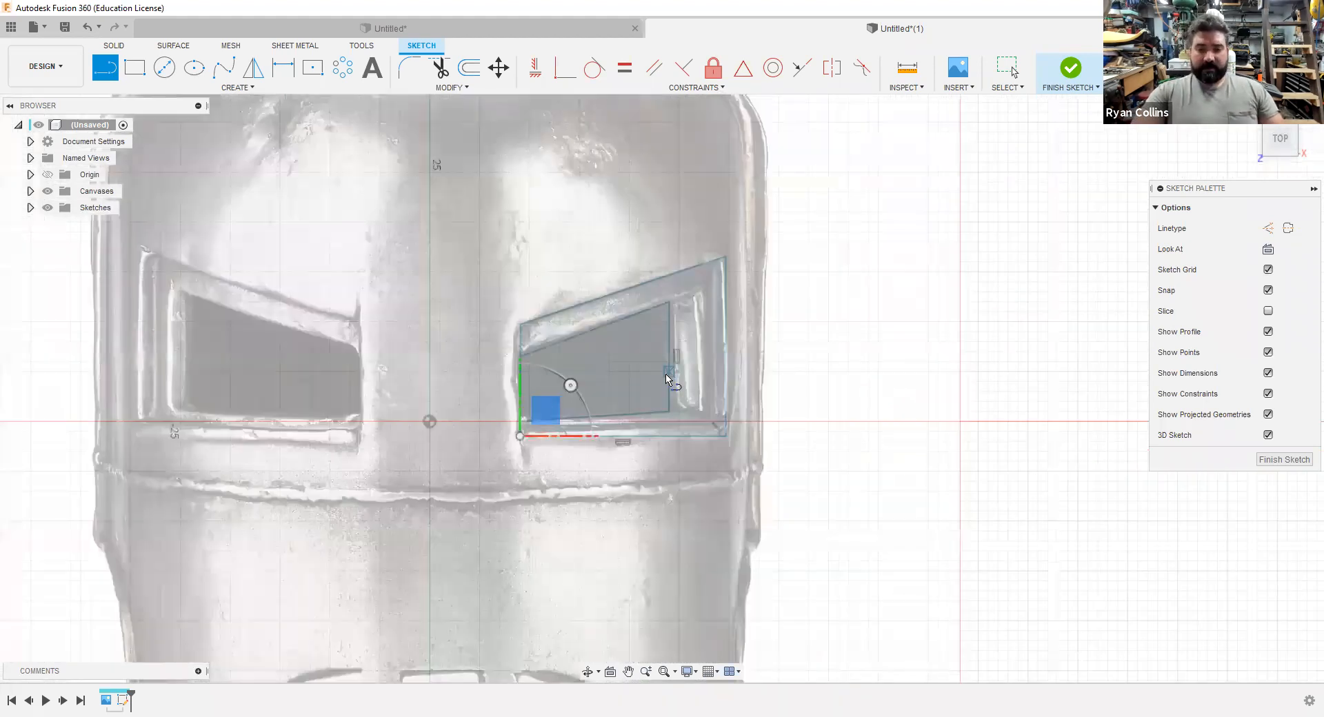
pyautogui.scroll(-3, 726, 404)
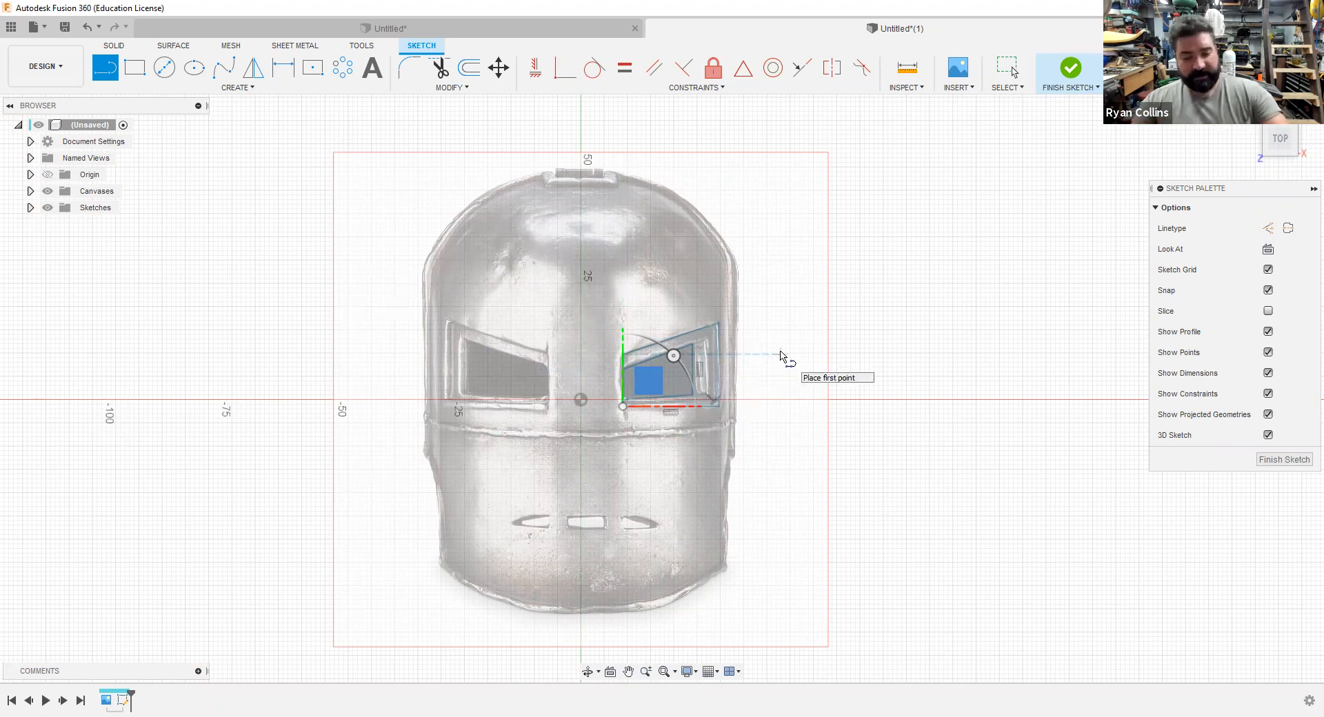
pyautogui.press('Escape')
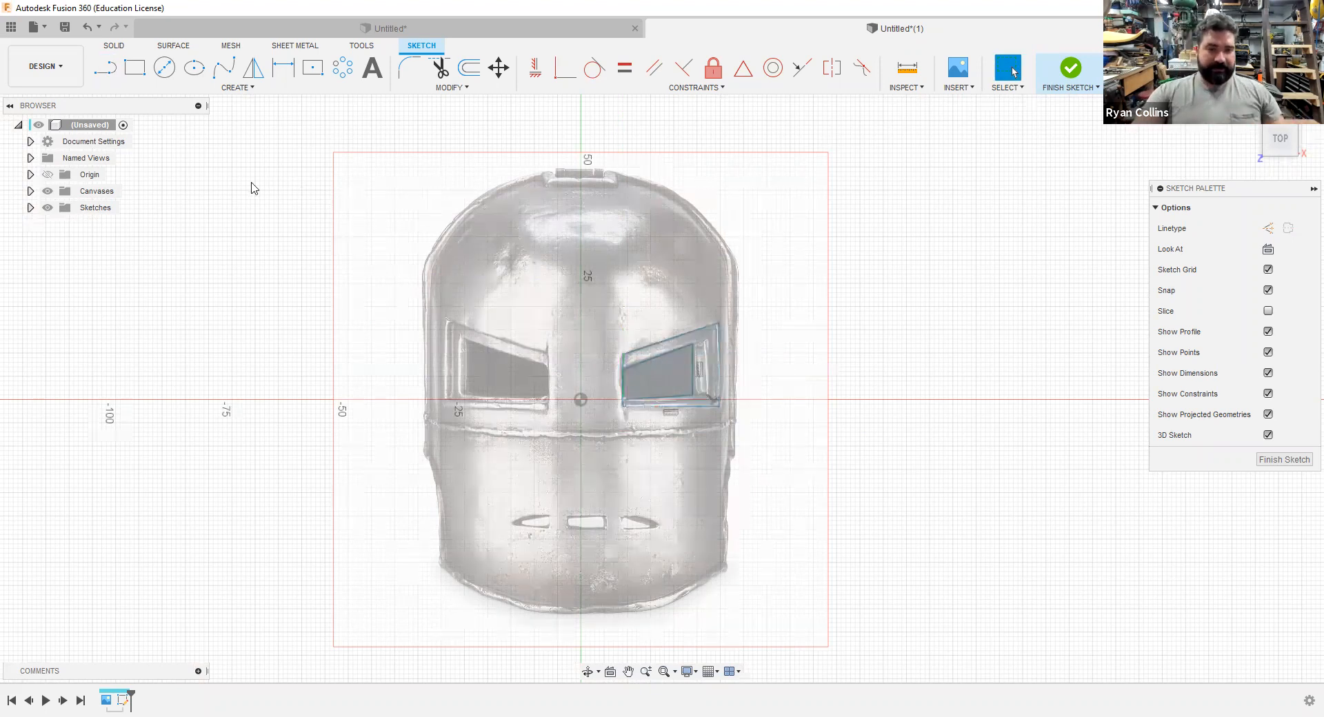
# - Sketch a circle about 106 mm in diameter centred on the origin, enclosing the whole helmet image
pyautogui.click(165, 76)
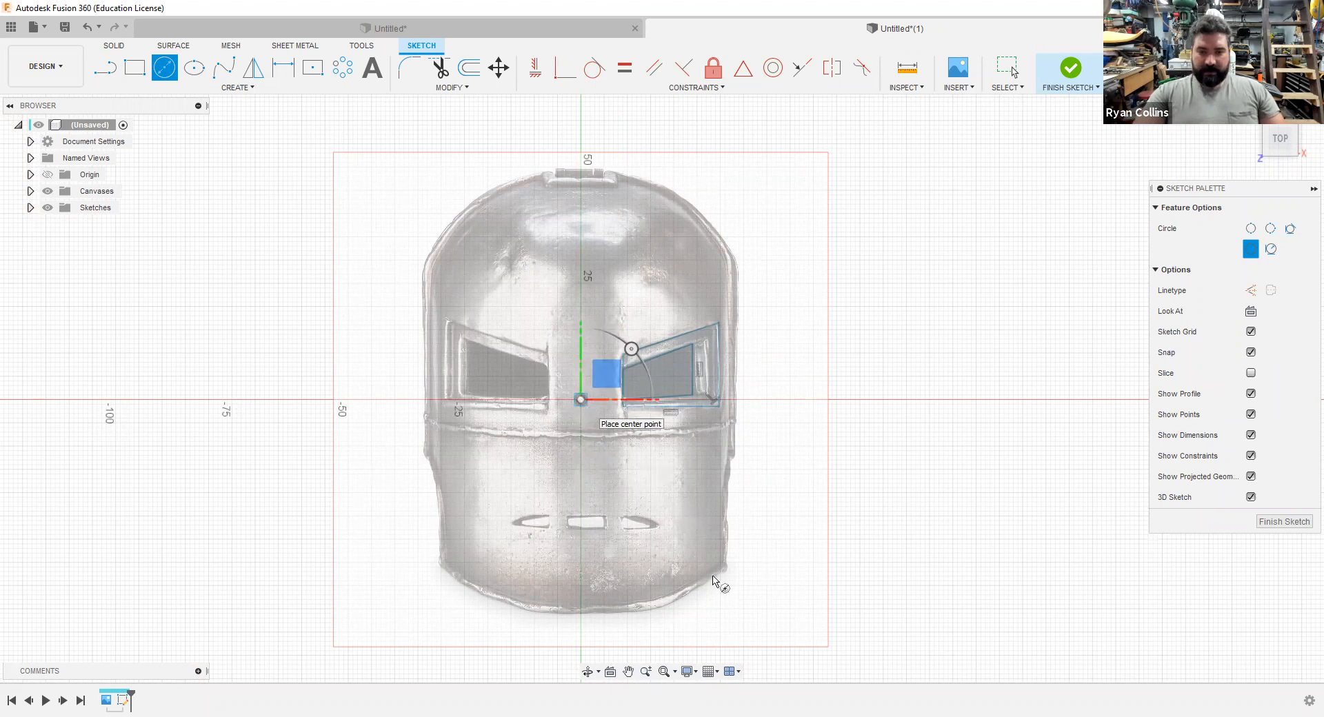
pyautogui.click(581, 647)
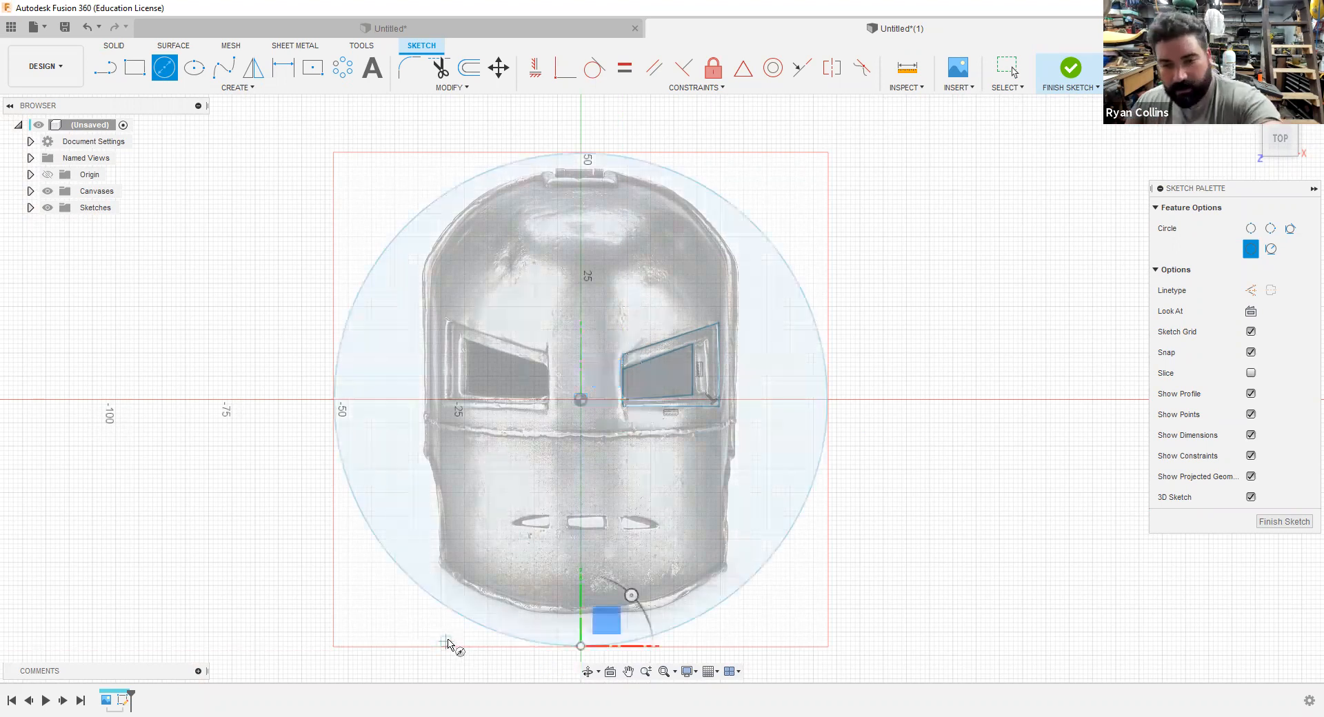
pyautogui.press('Escape')
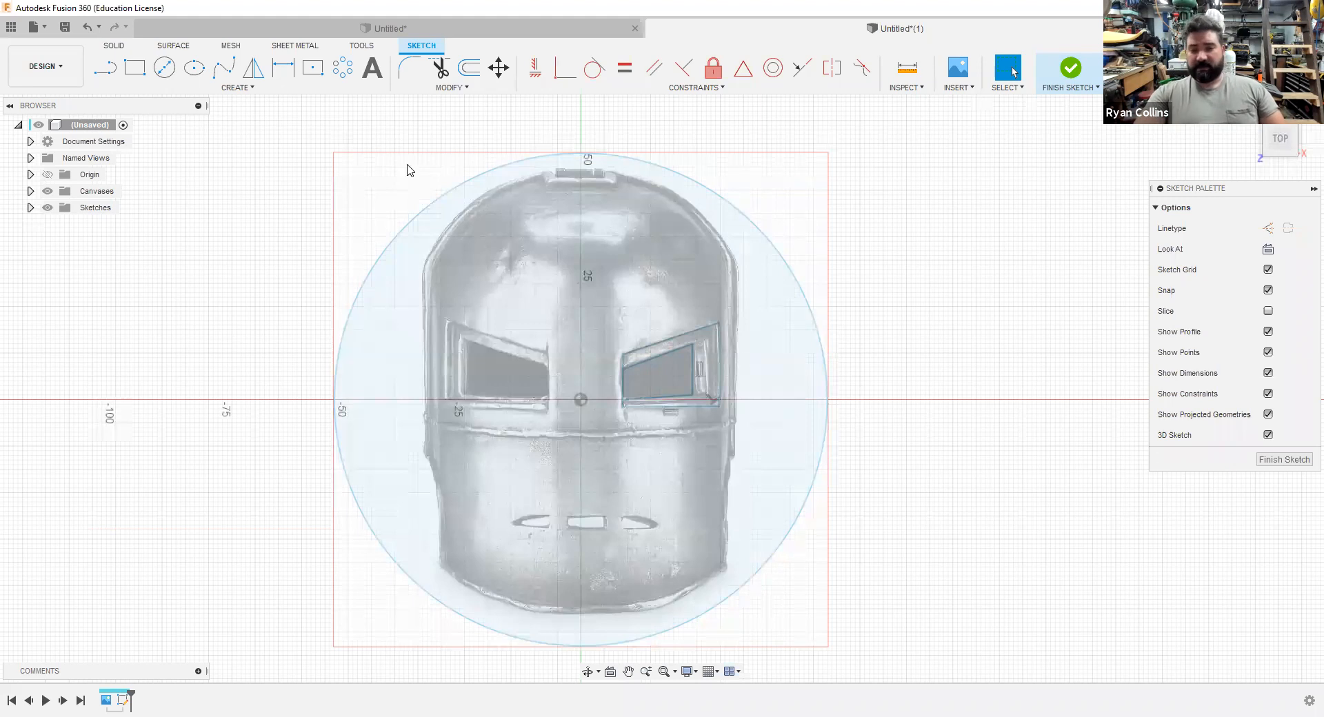
# - Offset the large circle around the helmet outward by 3 mm
pyautogui.click(470, 69)
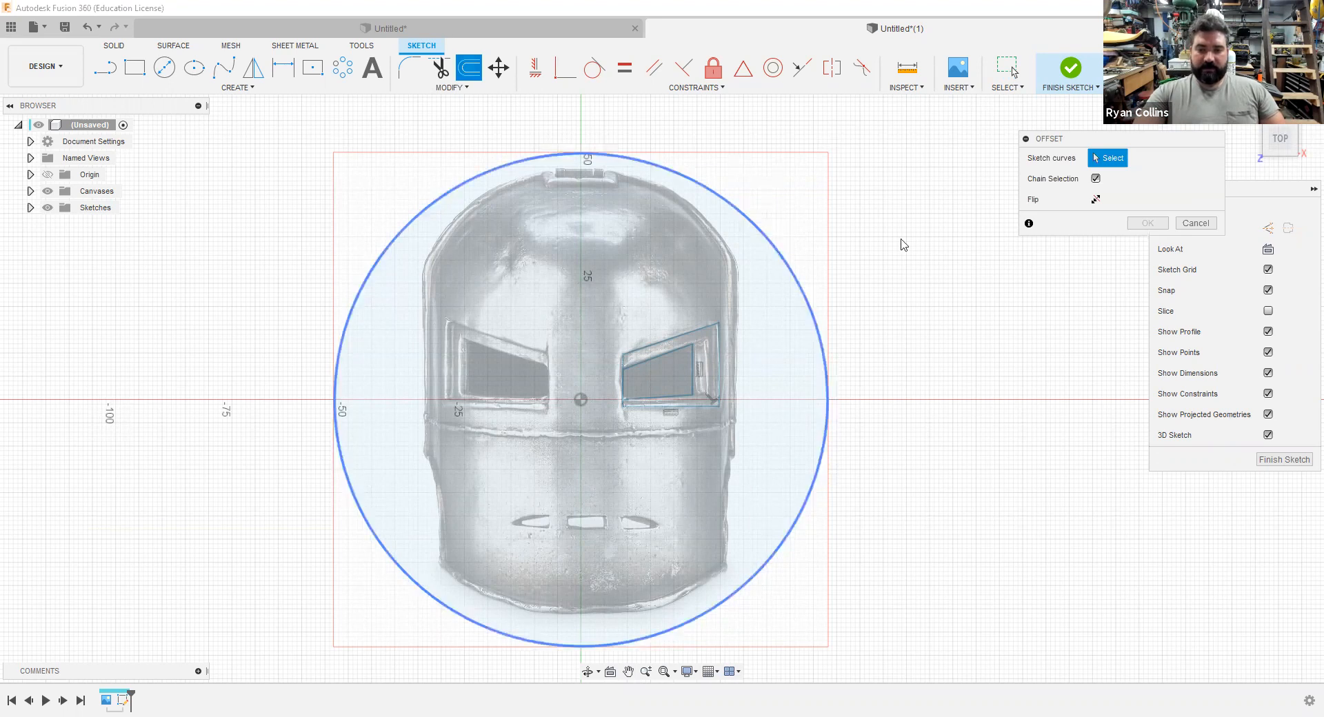
pyautogui.click(779, 249)
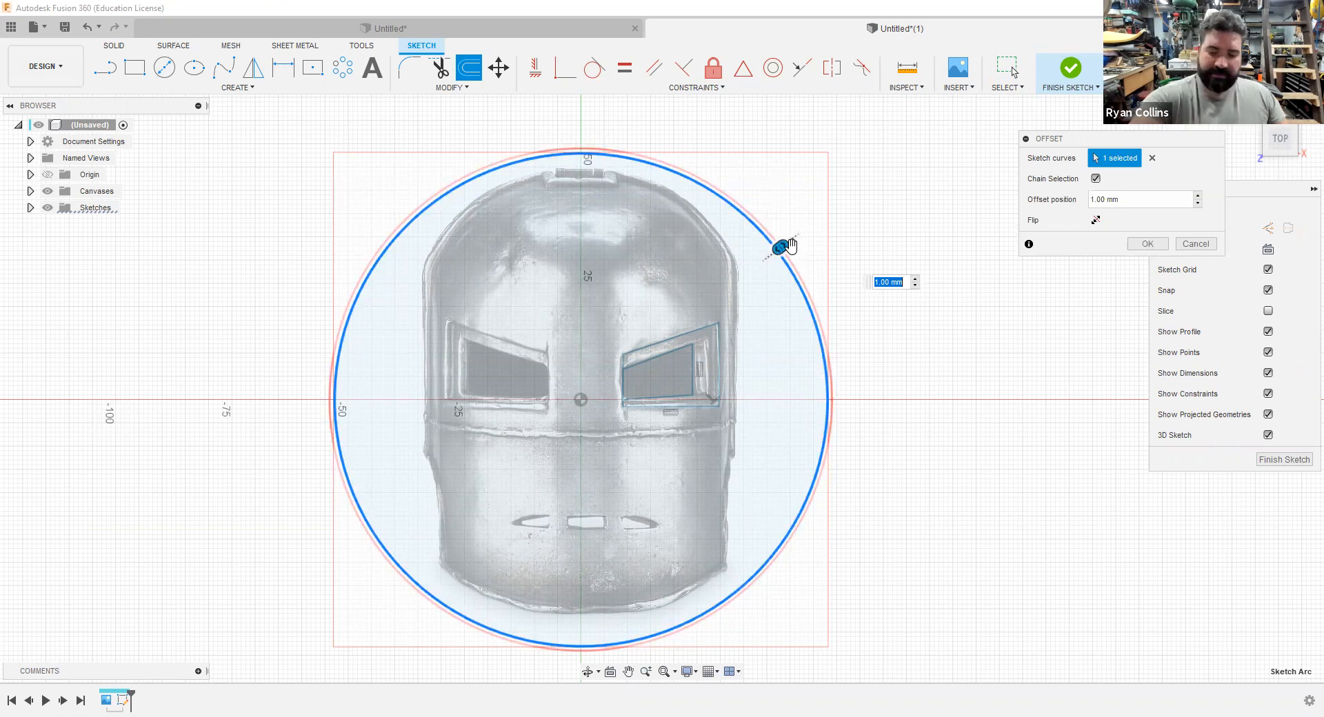
pyautogui.moveTo(784, 247); pyautogui.dragTo(788, 244)
pyautogui.write('3')
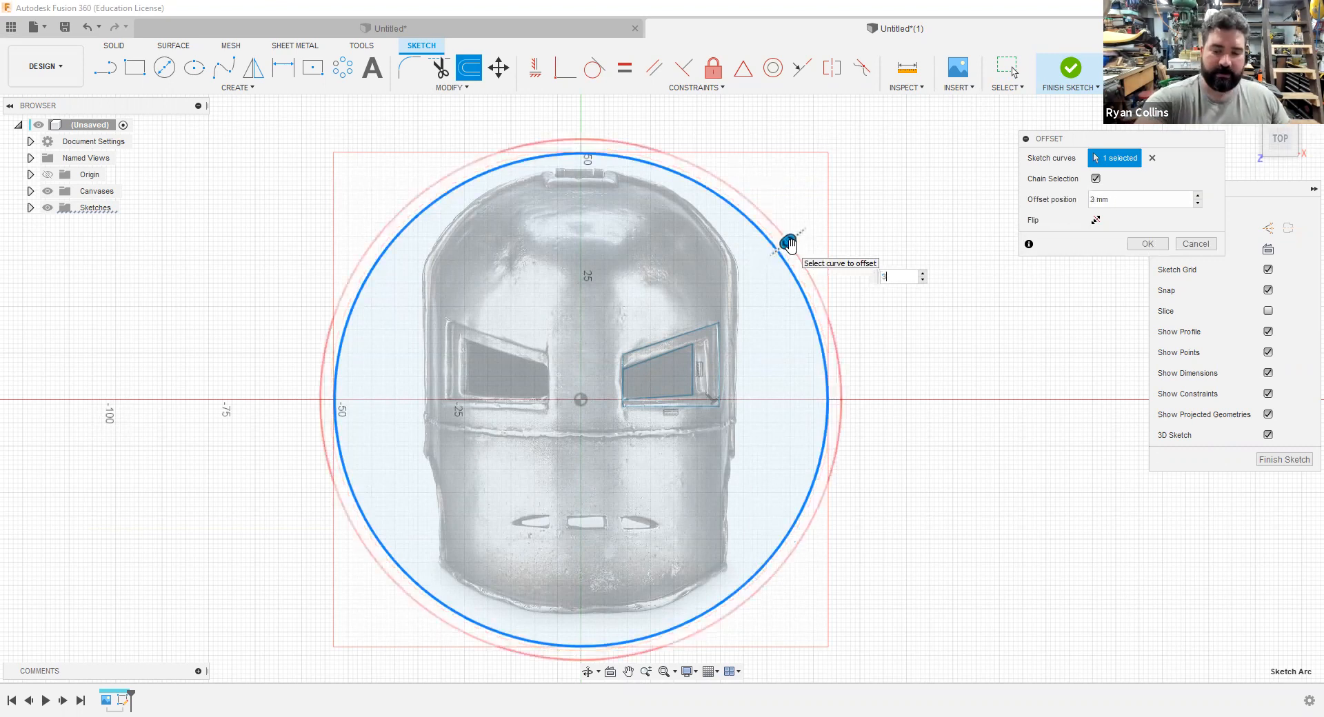
pyautogui.press('Return')
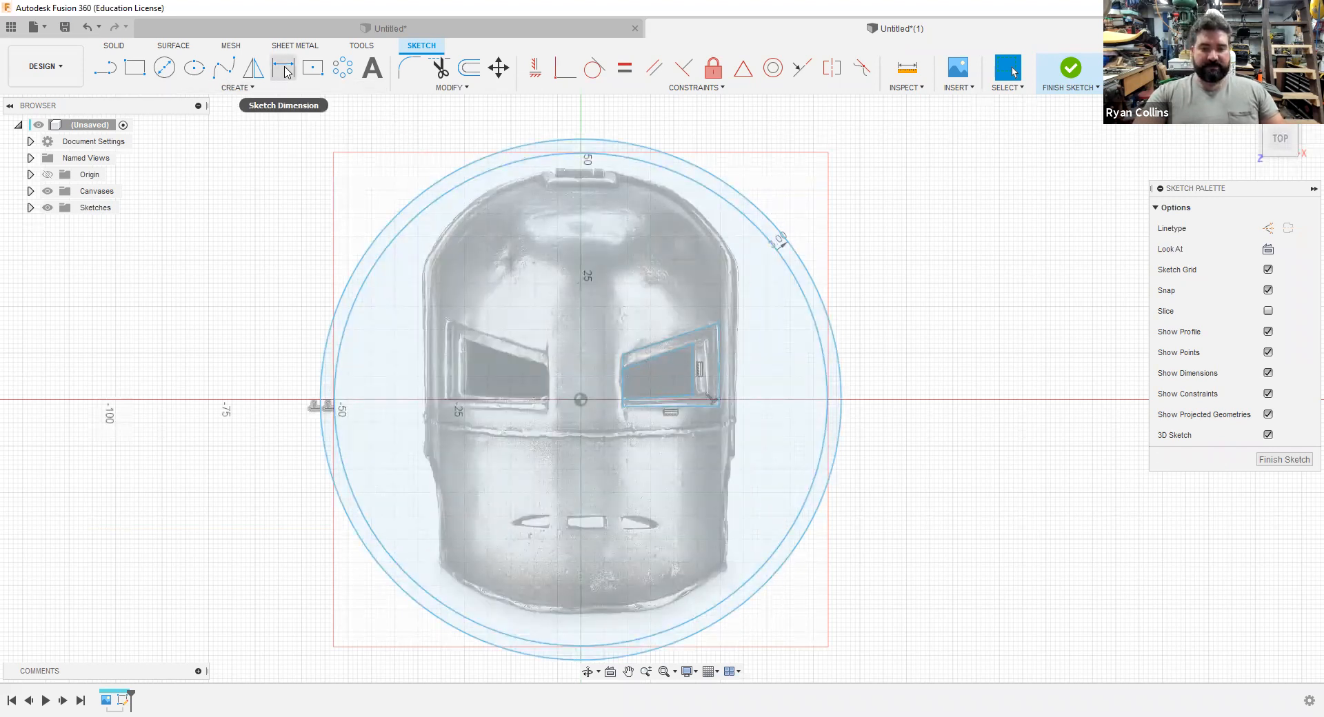
# - Add a diameter dimension to the inner of the two large circles around the helmet
pyautogui.click(285, 70)
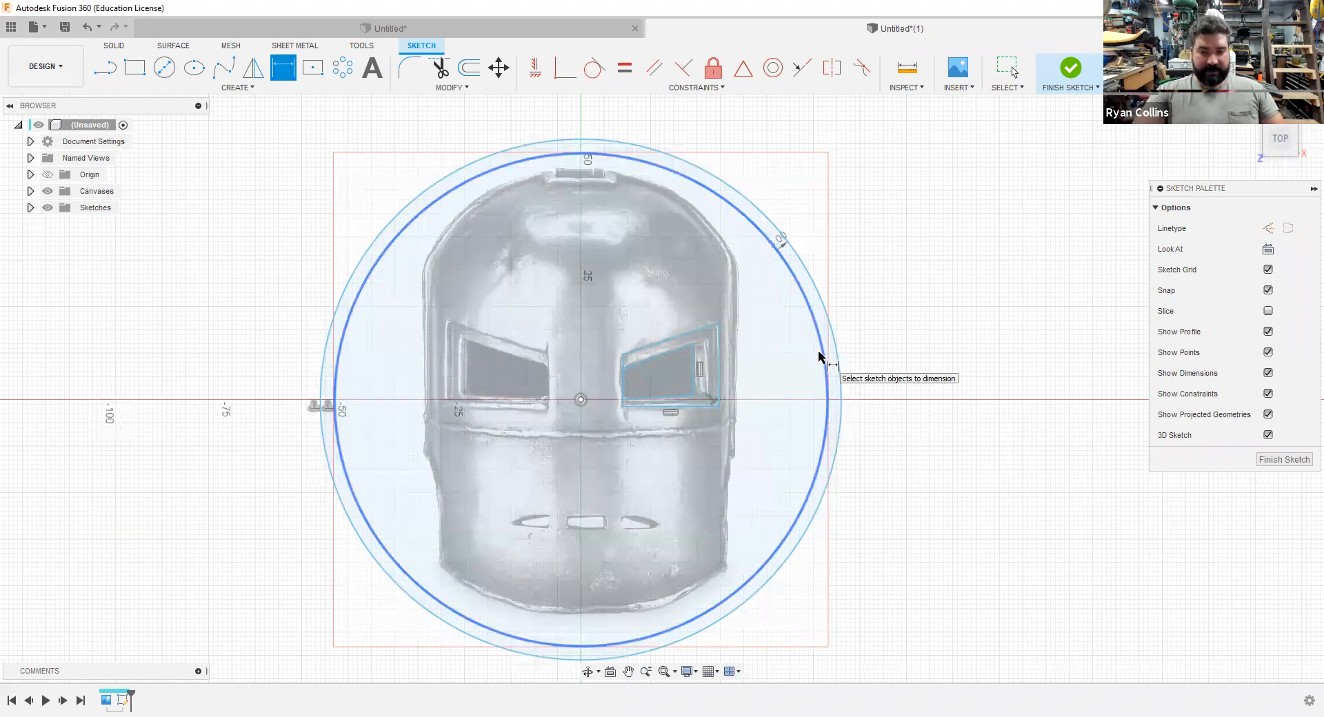
pyautogui.click(671, 417)
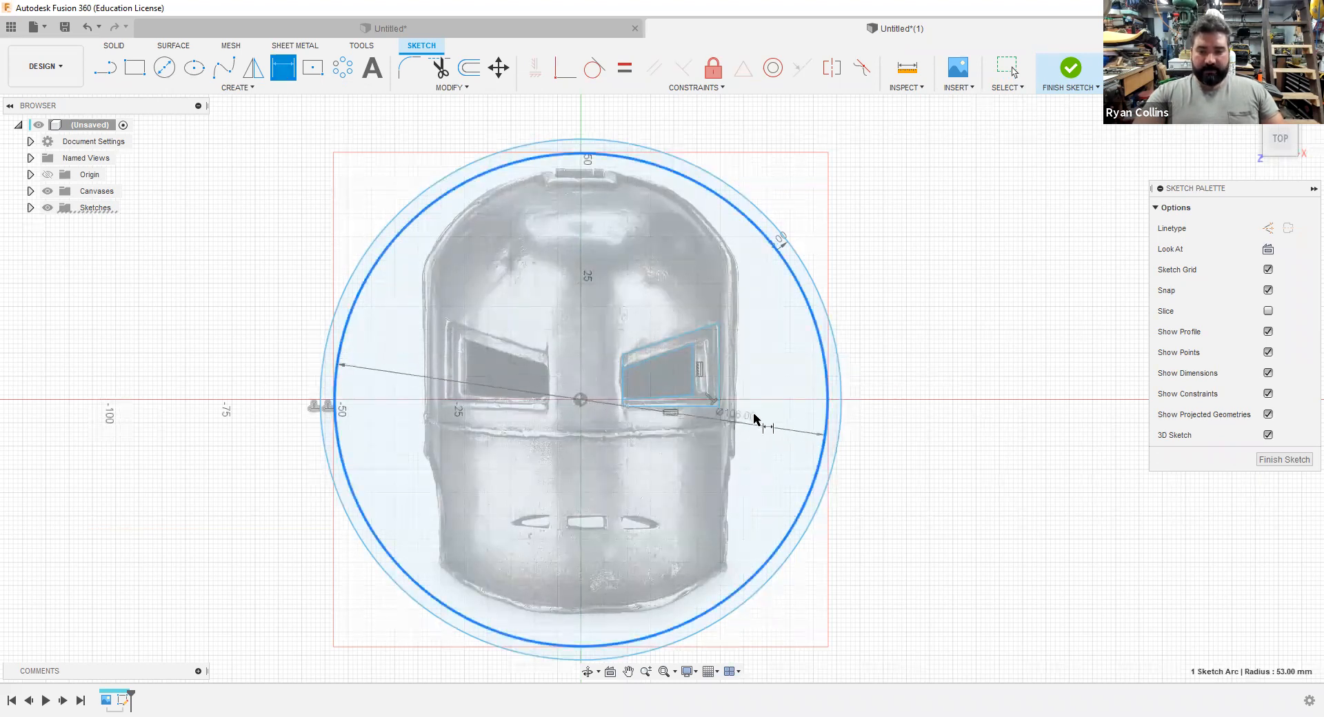
pyautogui.click(773, 391)
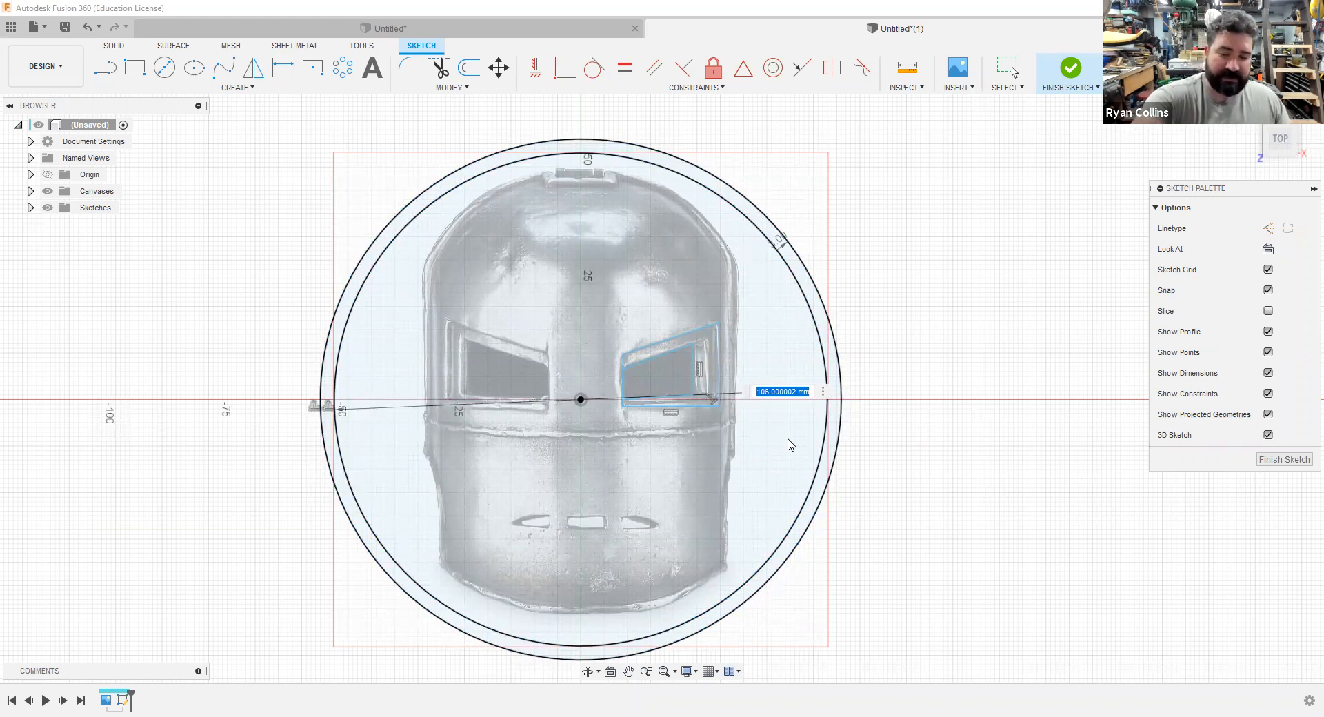
# - Set the diameter of the inner circle around the helmet to 110 mm
pyautogui.write('110')
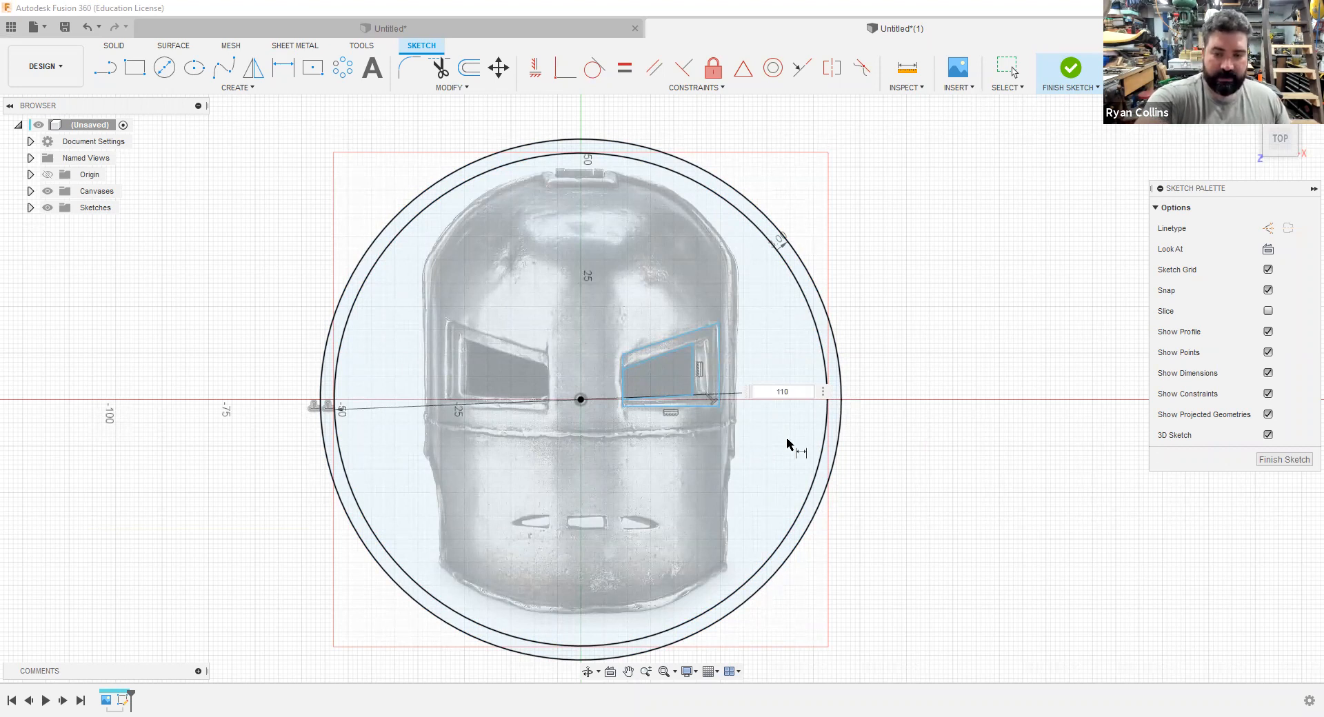
pyautogui.press('Return')
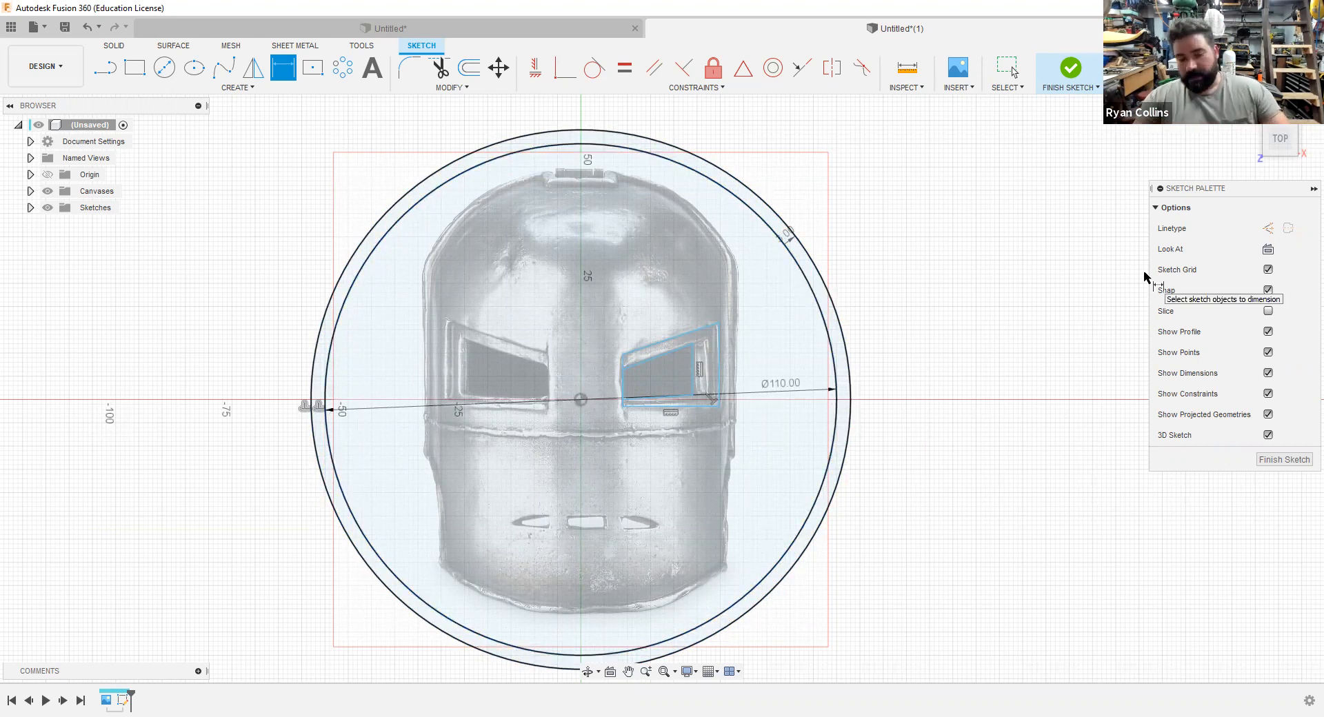
pyautogui.press('Escape')
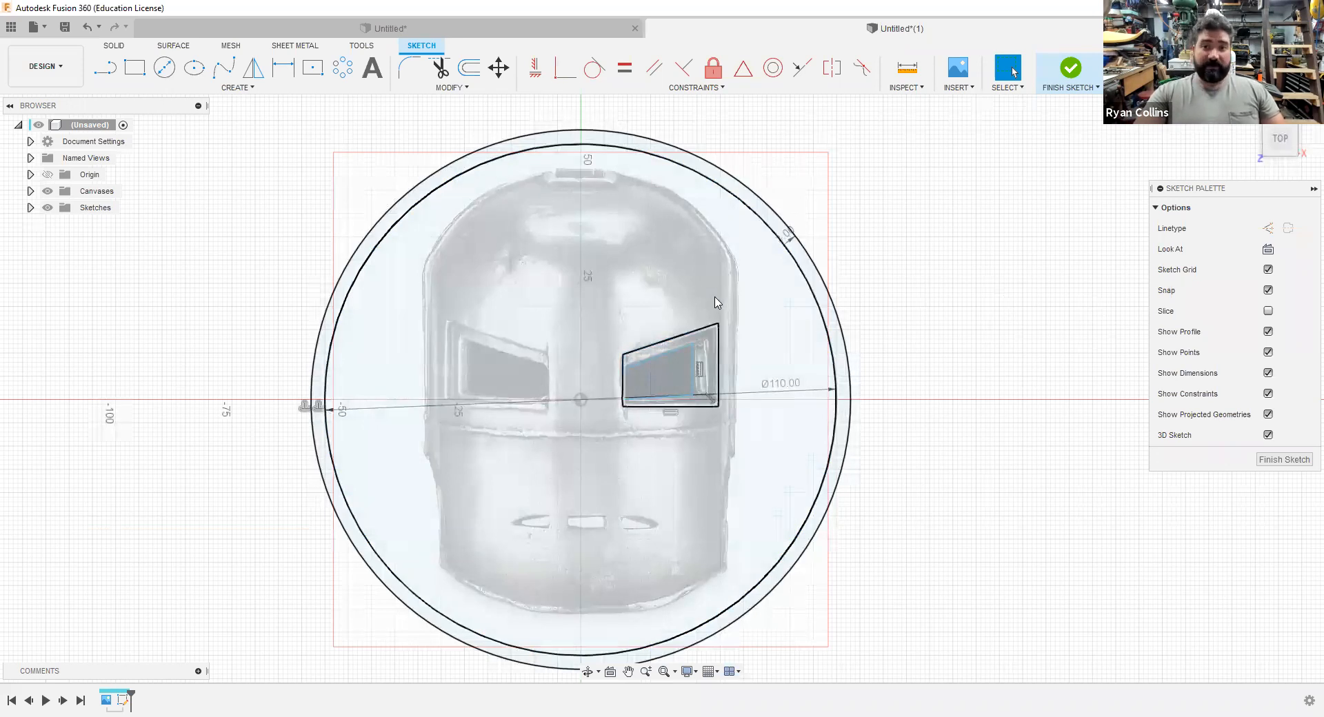
pyautogui.hotkey('ctrl', 'z')
pyautogui.hotkey('ctrl', 'y')
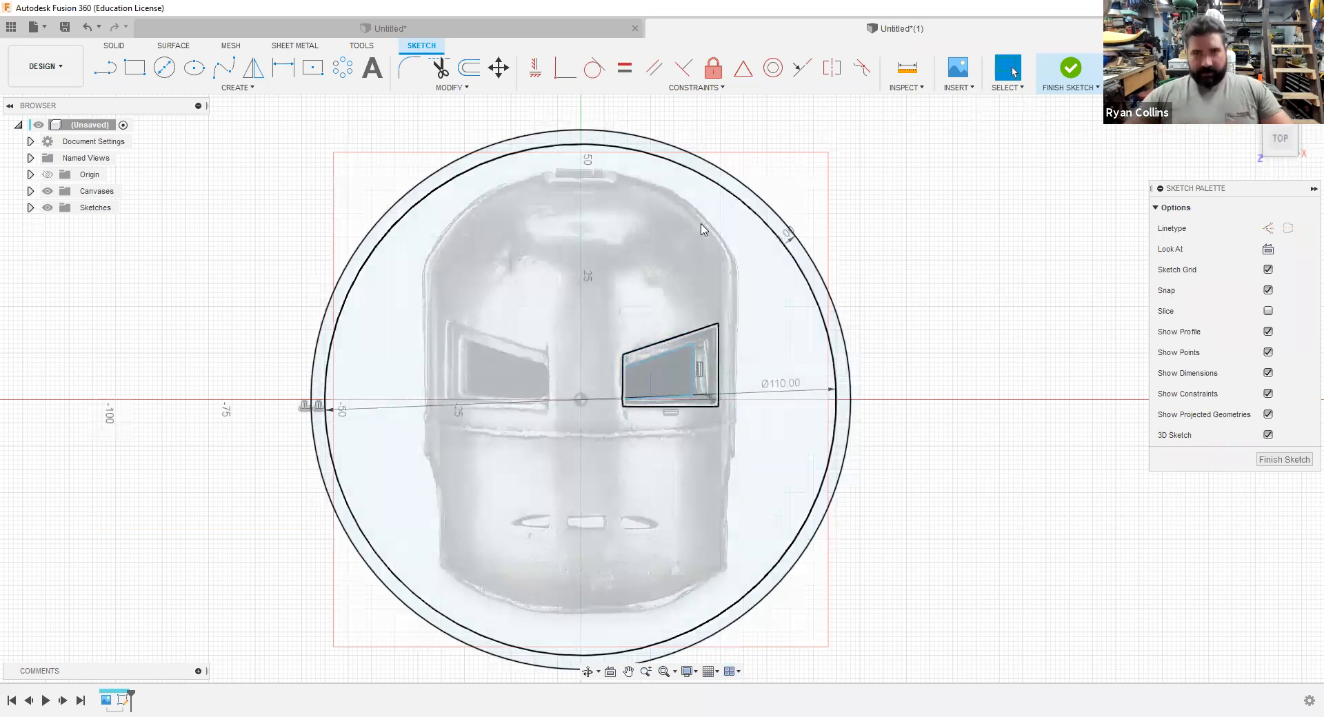
pyautogui.hotkey('ctrl', 'z')
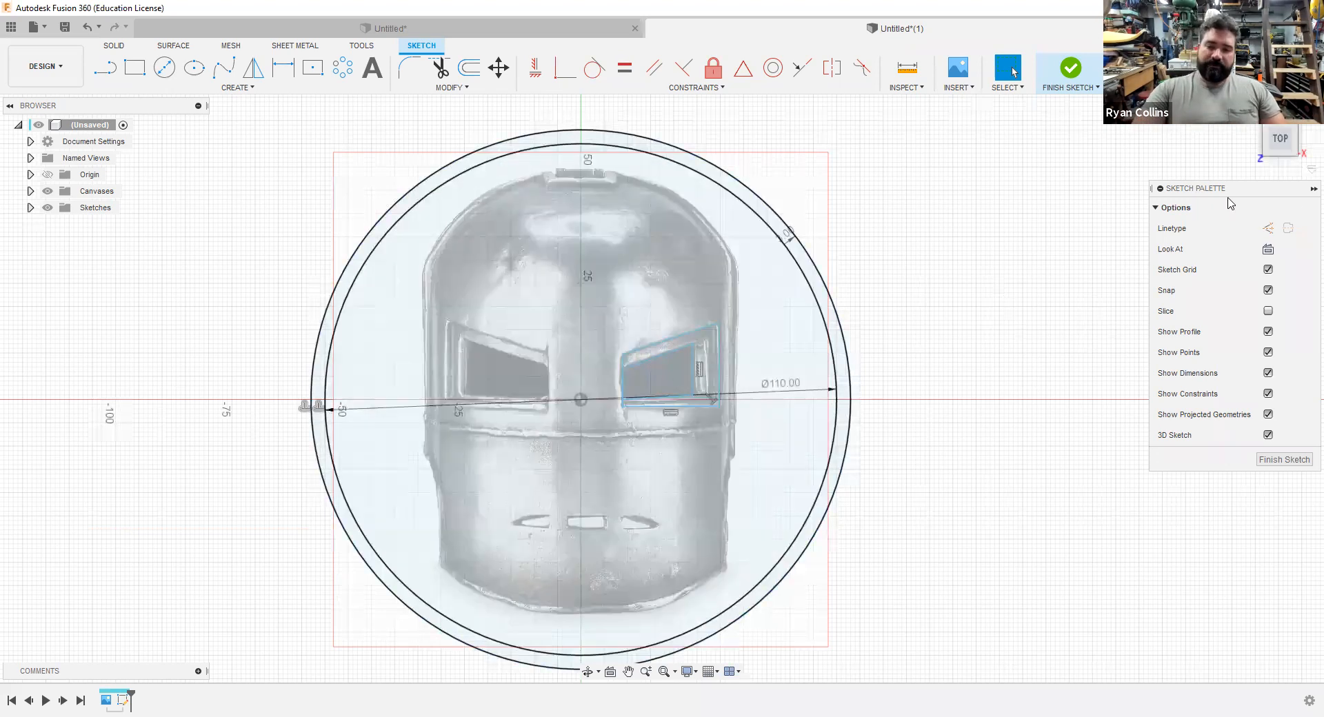
# - Draw a vertical construction line about 135 mm long through the circles' center, extending past both circles above and below
pyautogui.click(1271, 230)
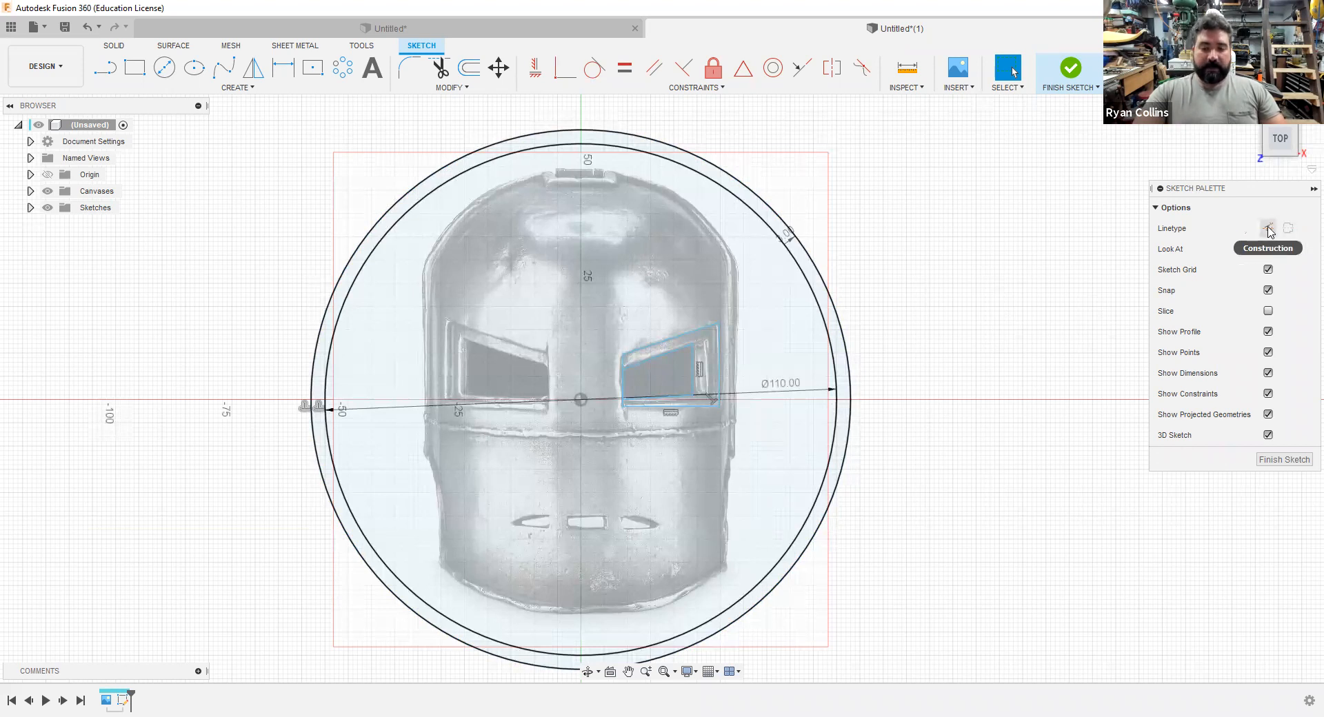
pyautogui.click(1270, 229)
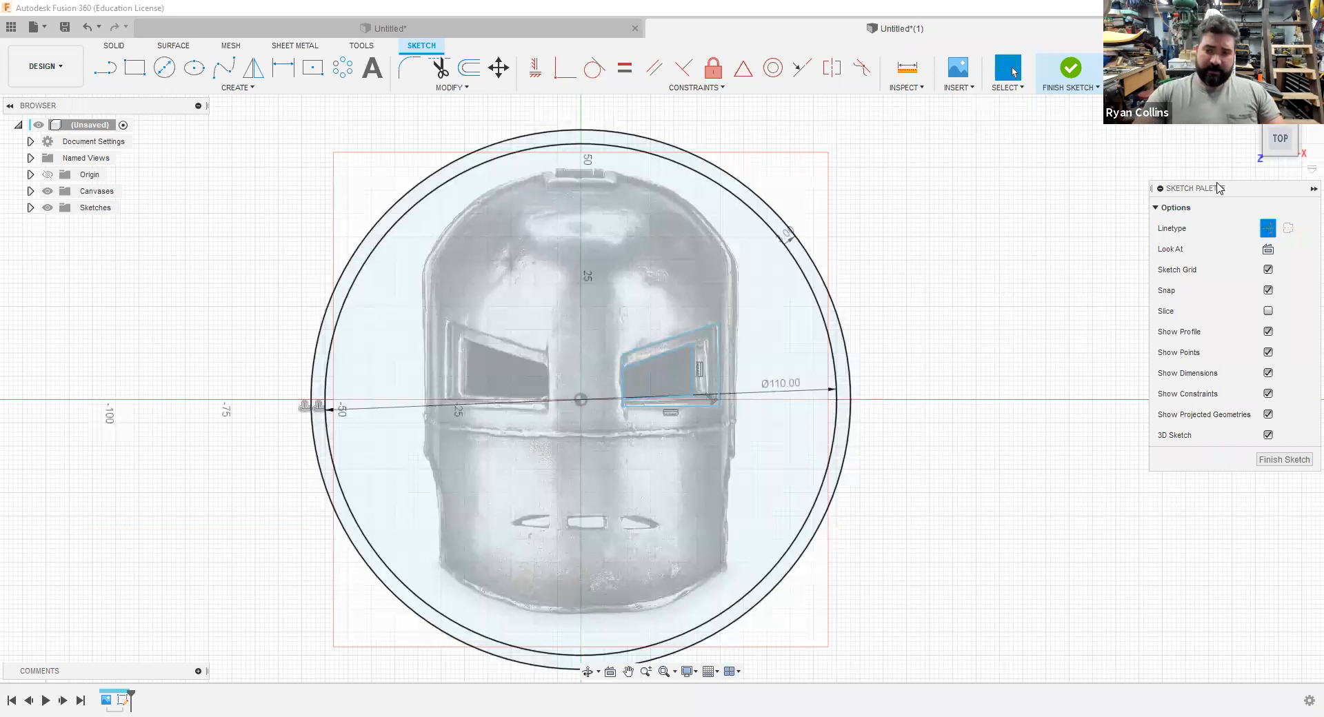
pyautogui.click(107, 68)
pyautogui.click(580, 399)
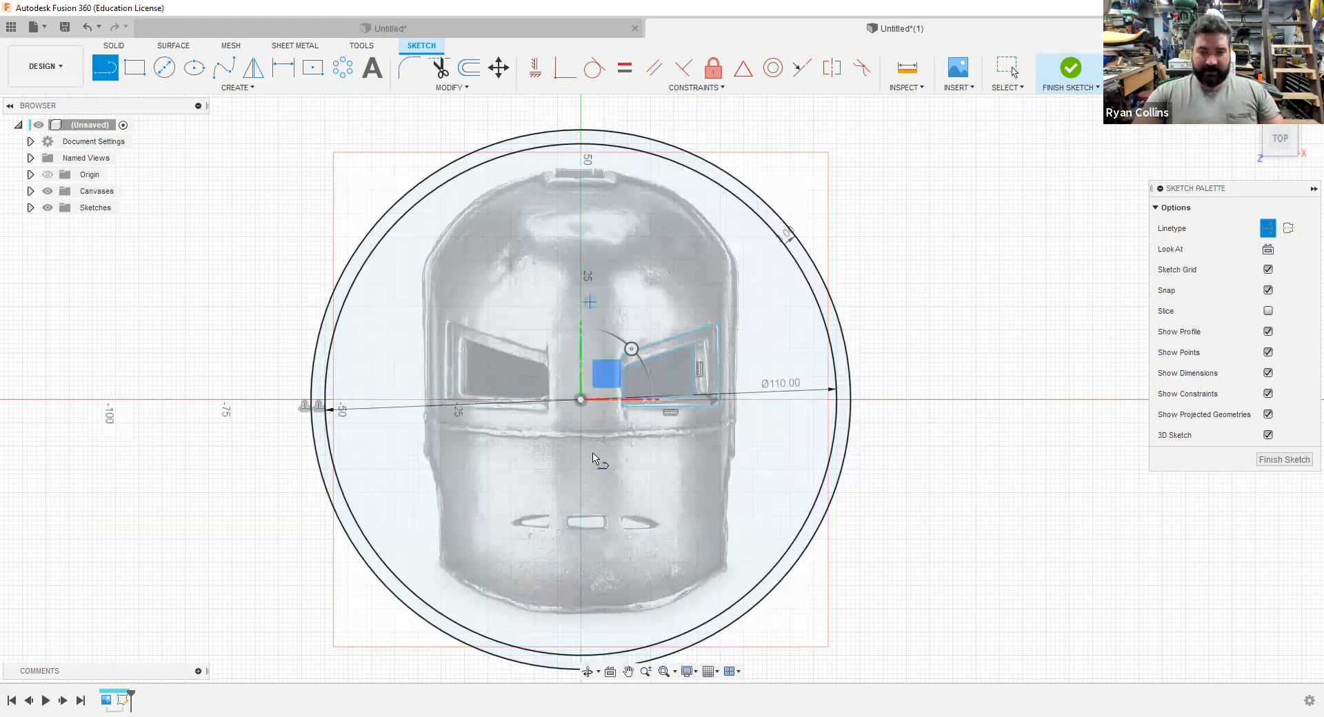
pyautogui.moveTo(619, 453); pyautogui.dragTo(617, 365, button='middle')
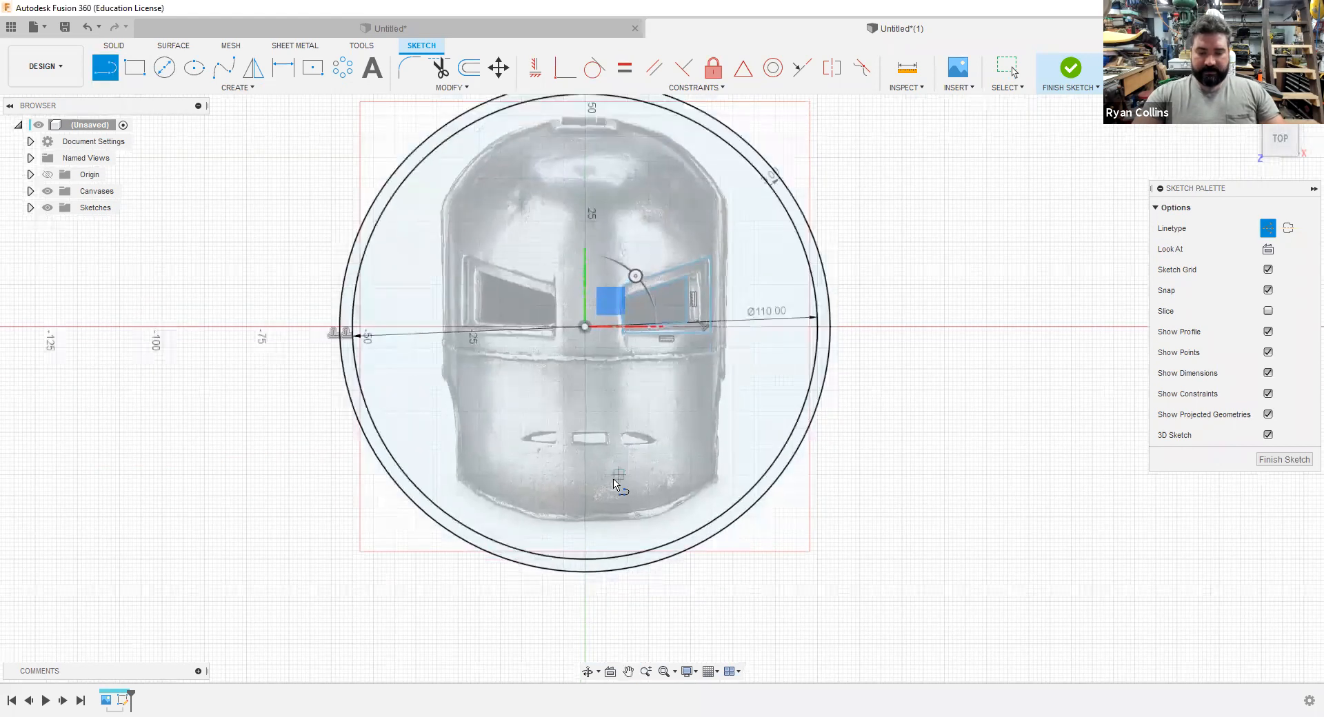
pyautogui.scroll(-3, 612, 342)
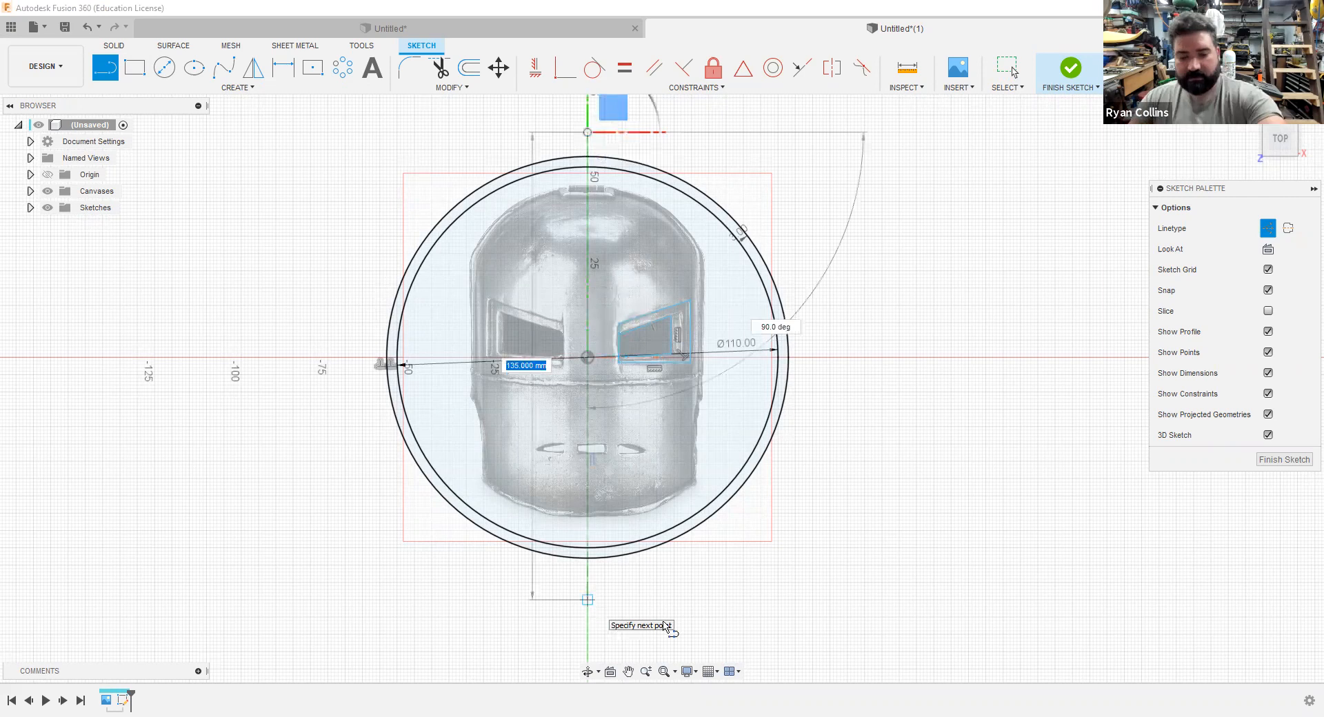
pyautogui.press('Escape')
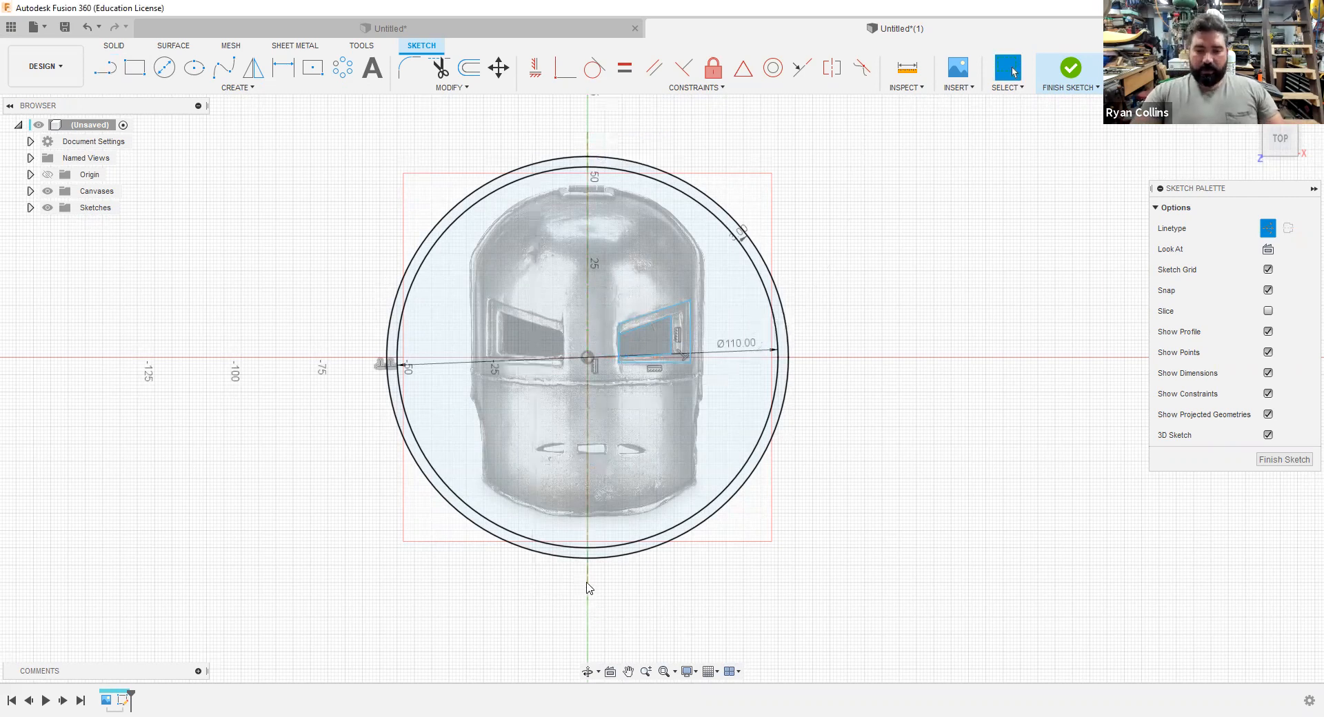
pyautogui.scroll(5, 593, 599)
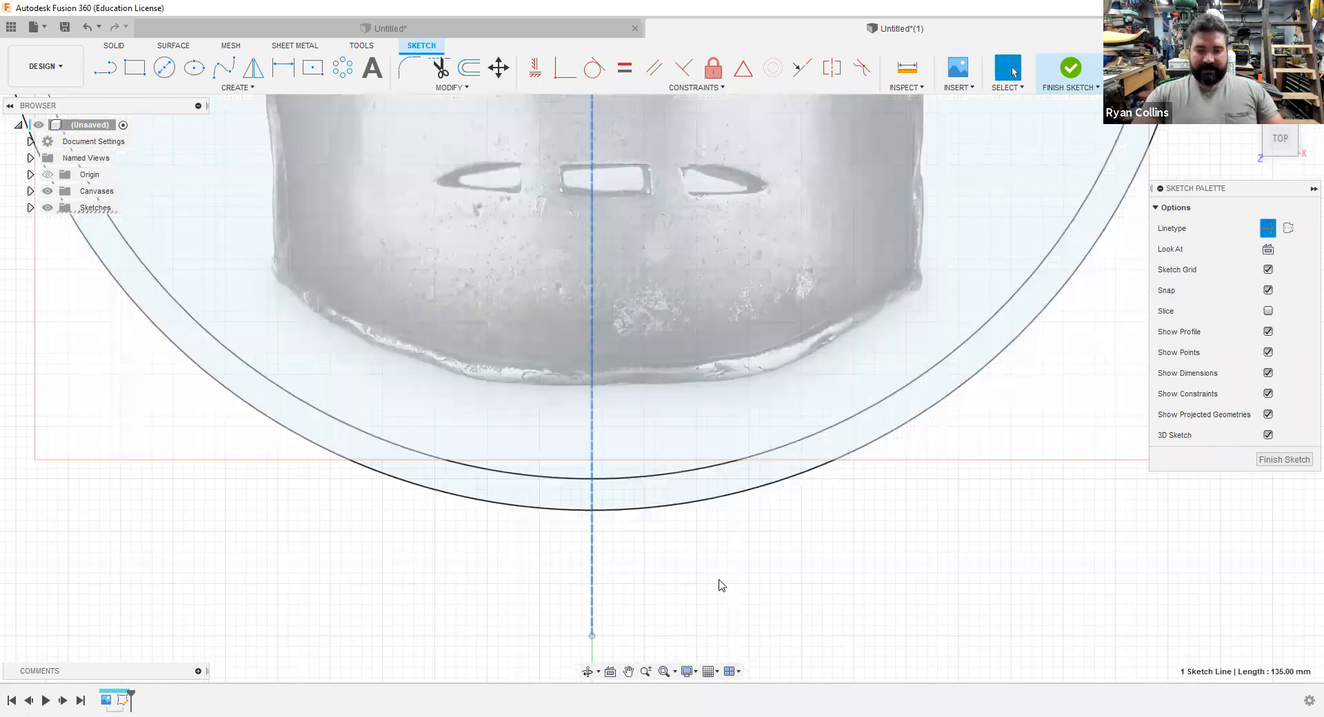
pyautogui.scroll(-4, 946, 559)
pyautogui.scroll(-2, 752, 476)
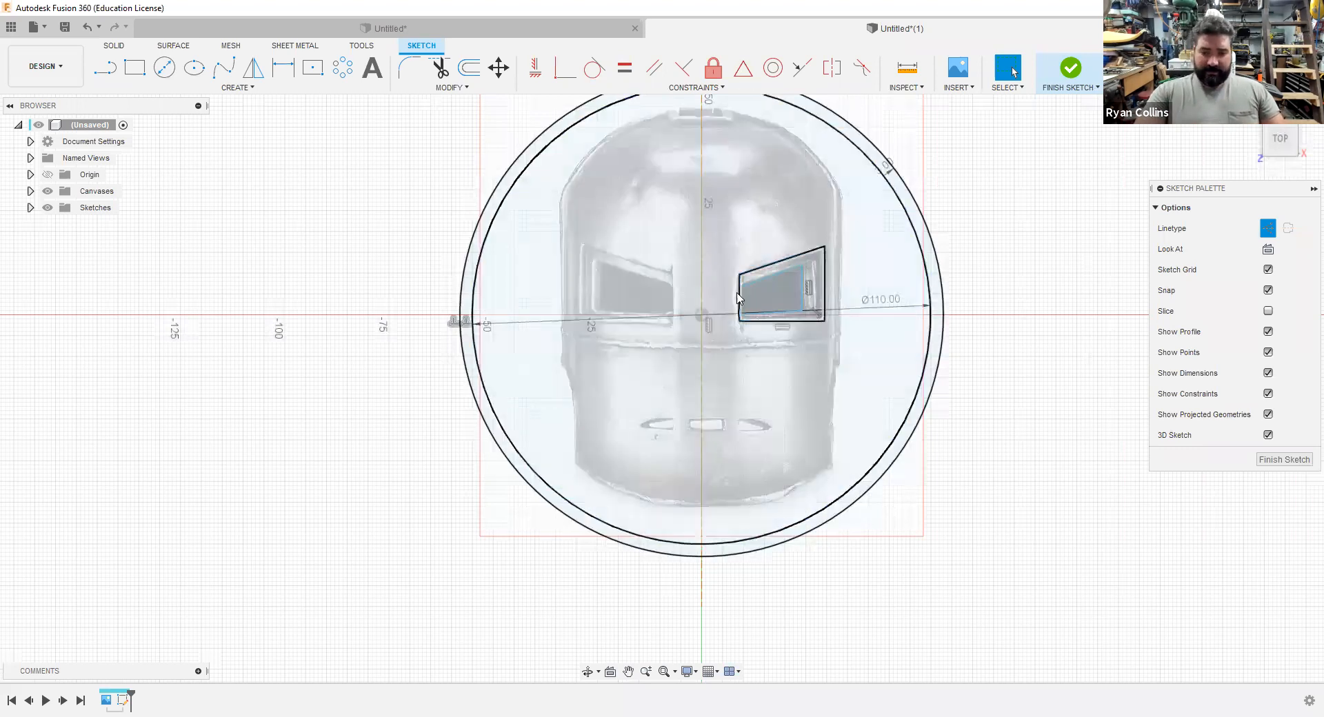
pyautogui.scroll(-3, 737, 298)
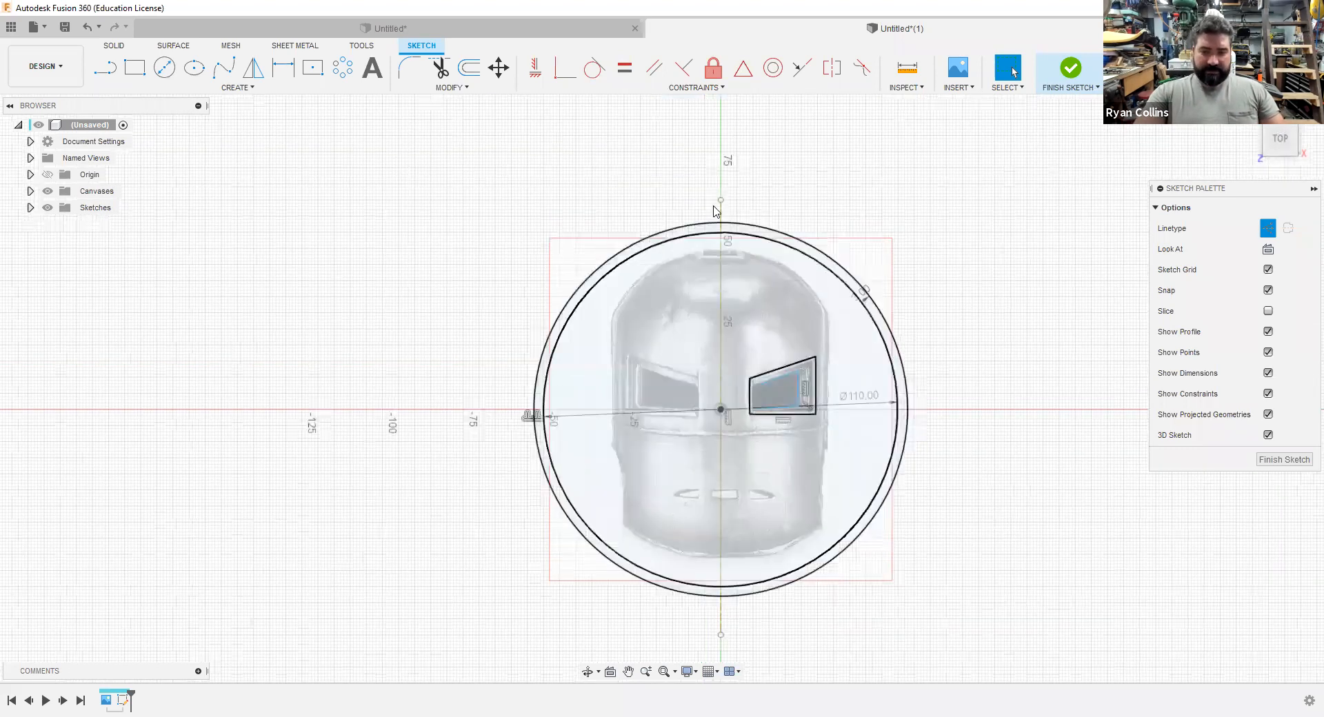
pyautogui.scroll(3, 716, 277)
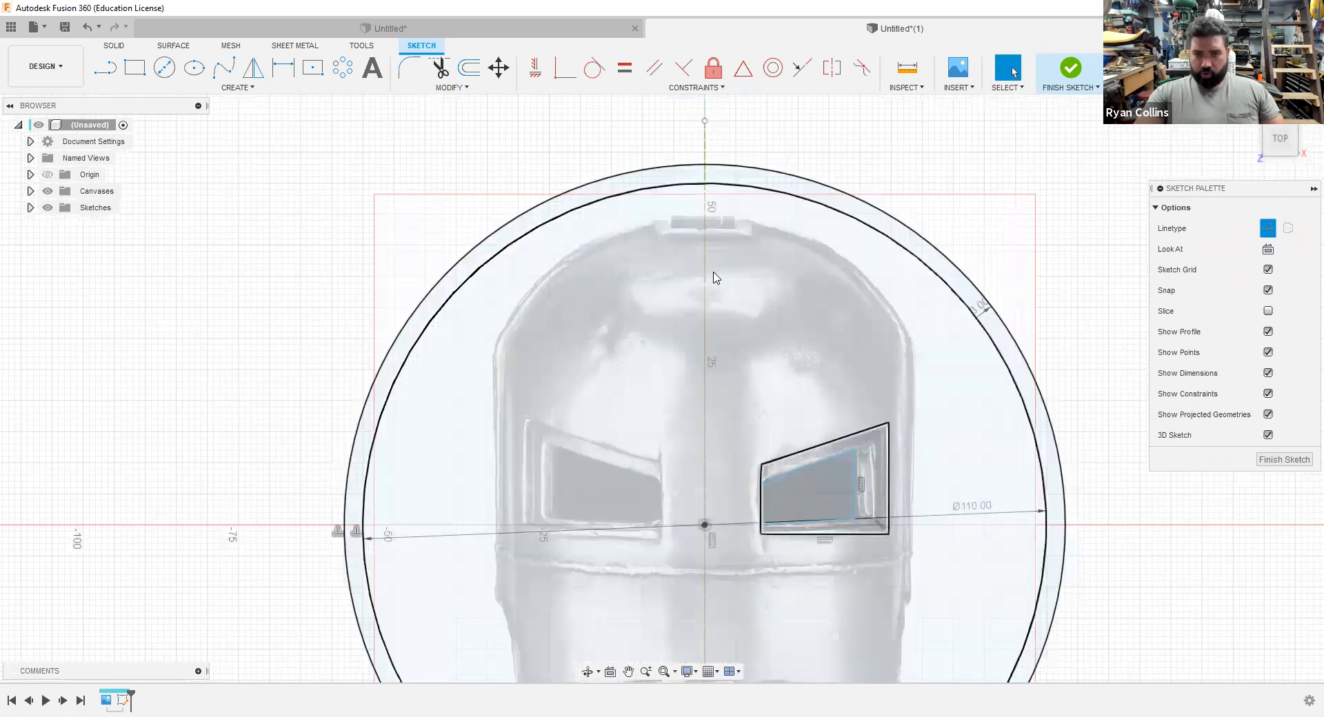
pyautogui.scroll(-3, 733, 449)
pyautogui.moveTo(966, 485); pyautogui.dragTo(922, 393, button='middle')
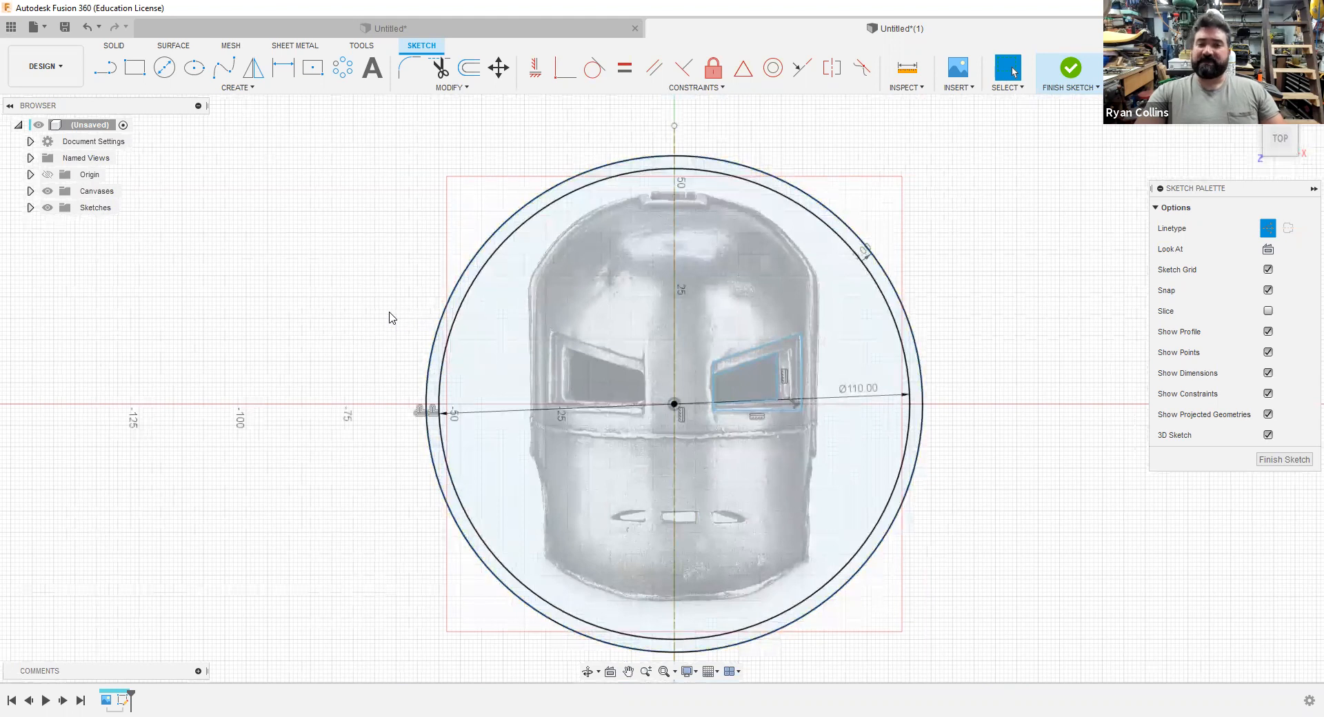
# - Try chain and window selections of the right eye outlines as objects to mirror, clearing each selection
pyautogui.click(258, 69)
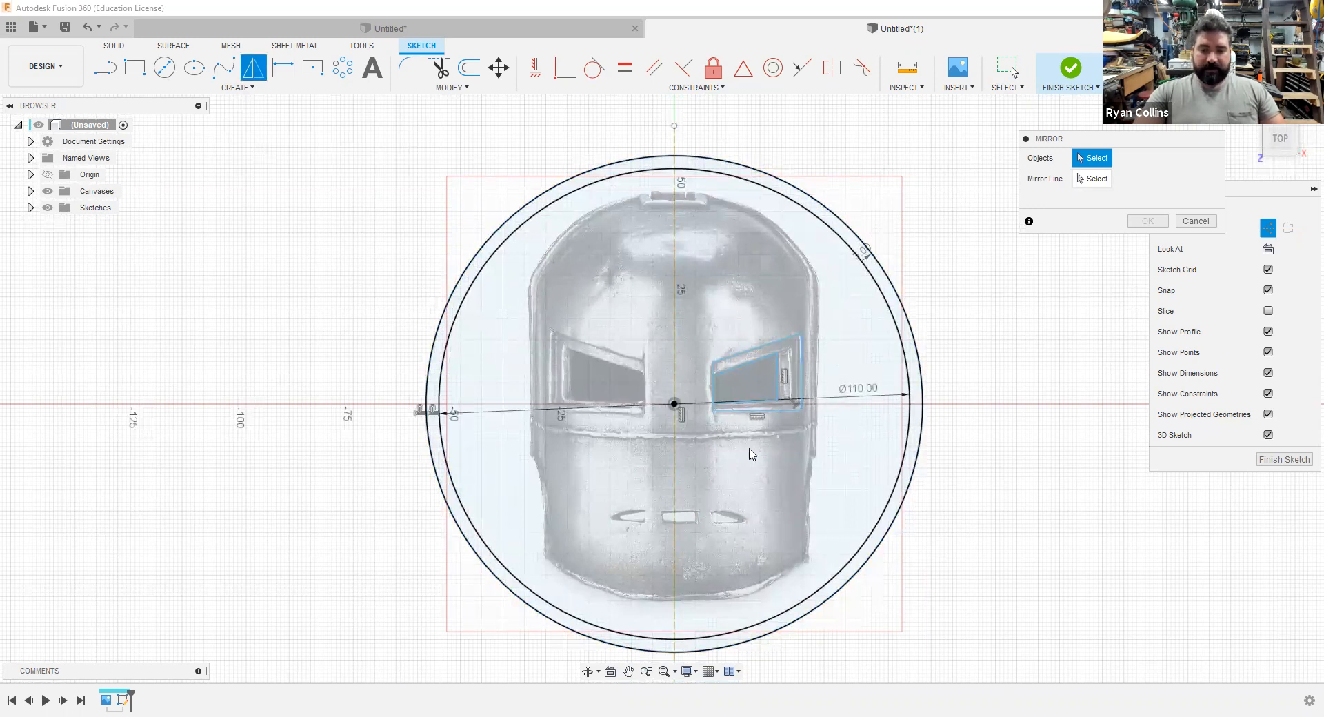
pyautogui.doubleClick(778, 373)
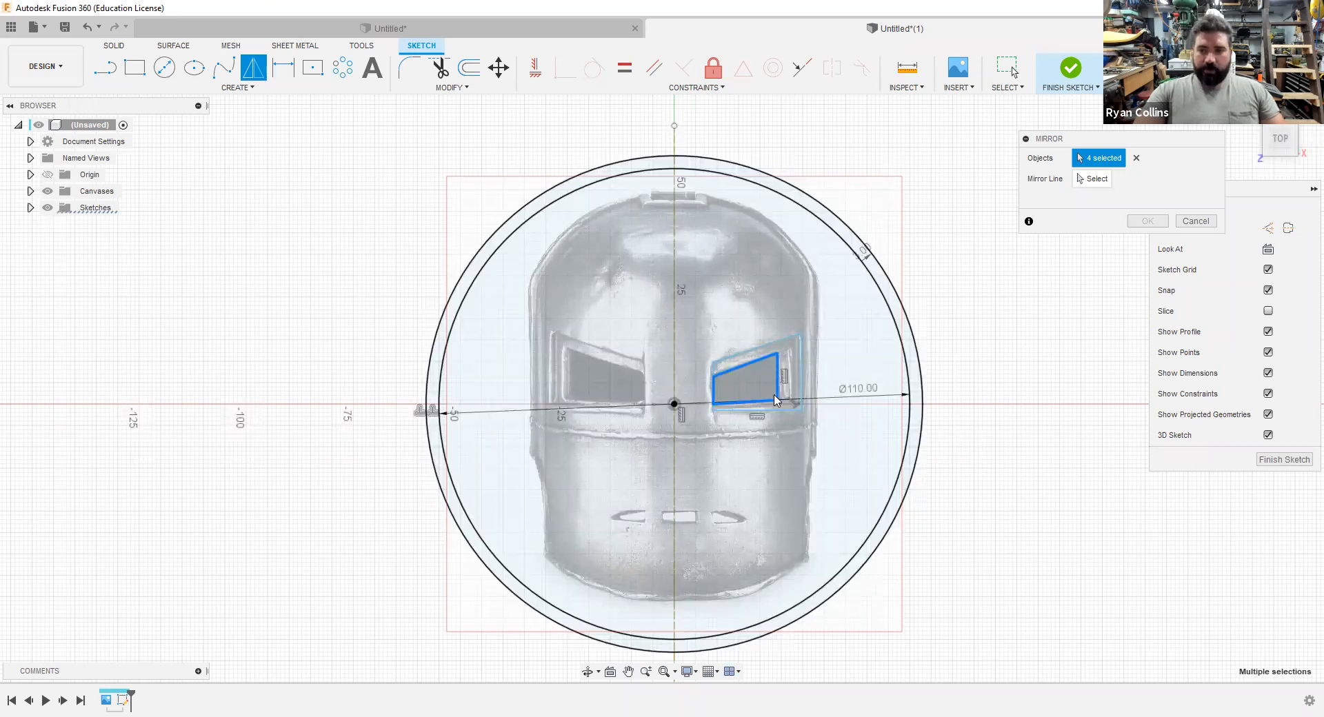
pyautogui.click(1136, 158)
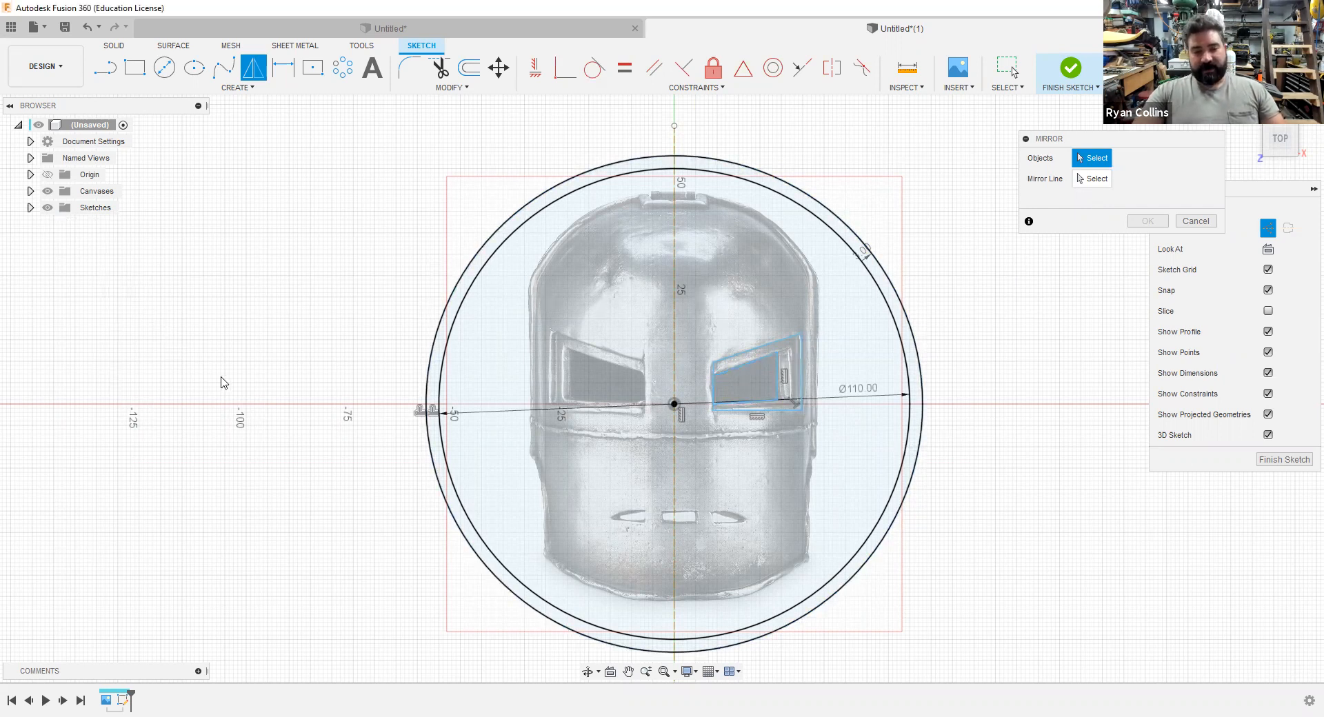
pyautogui.moveTo(759, 449); pyautogui.dragTo(846, 489)
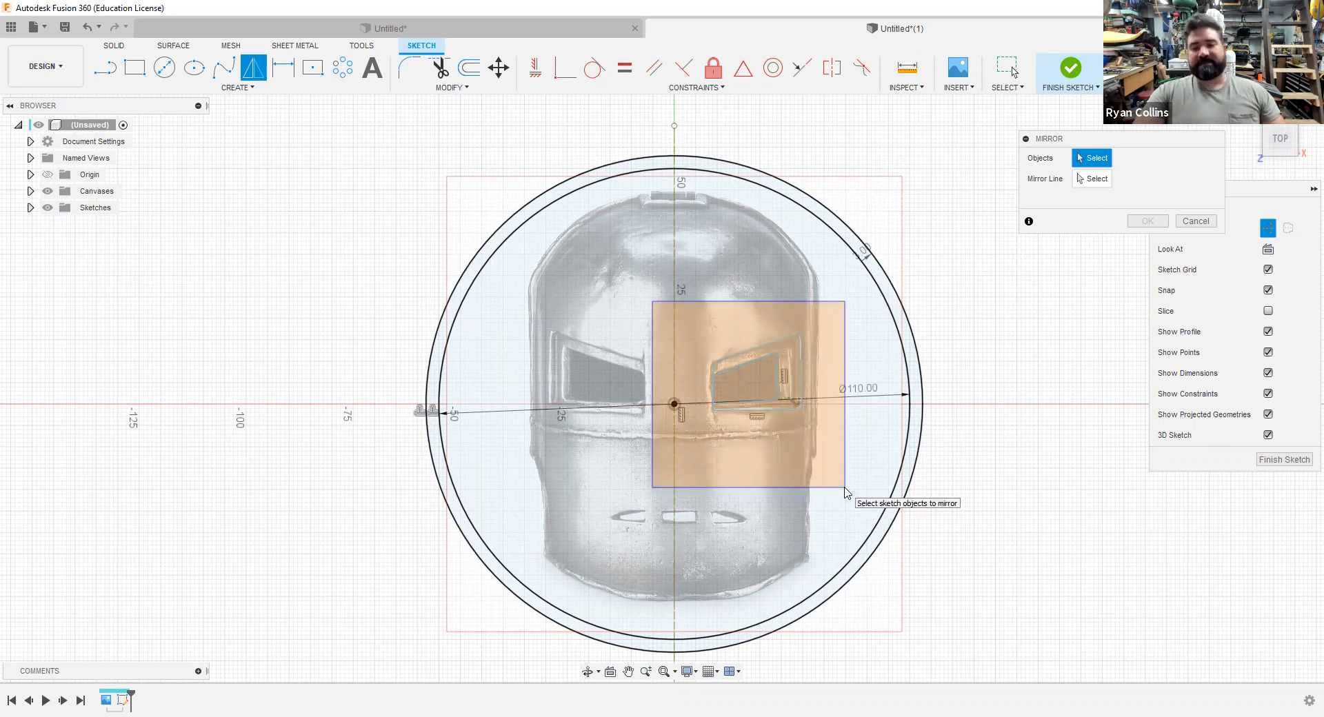
pyautogui.moveTo(846, 489); pyautogui.dragTo(843, 488)
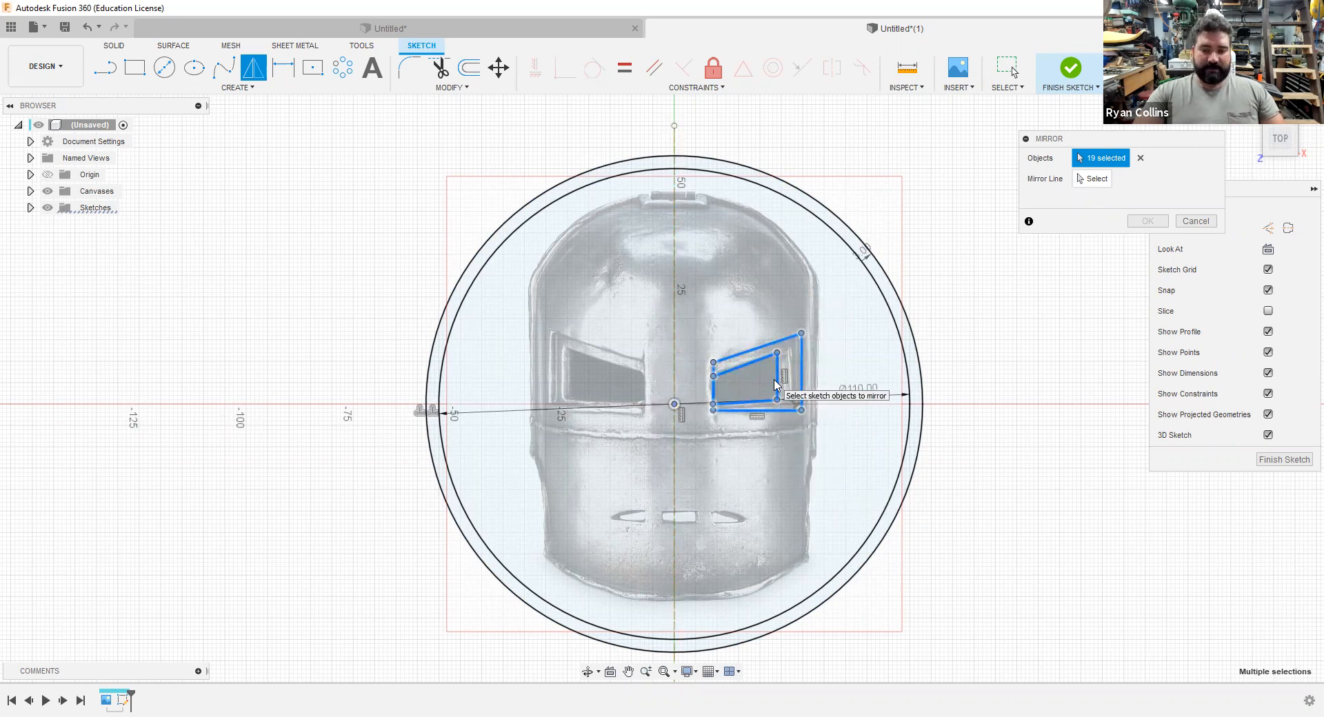
pyautogui.click(1141, 158)
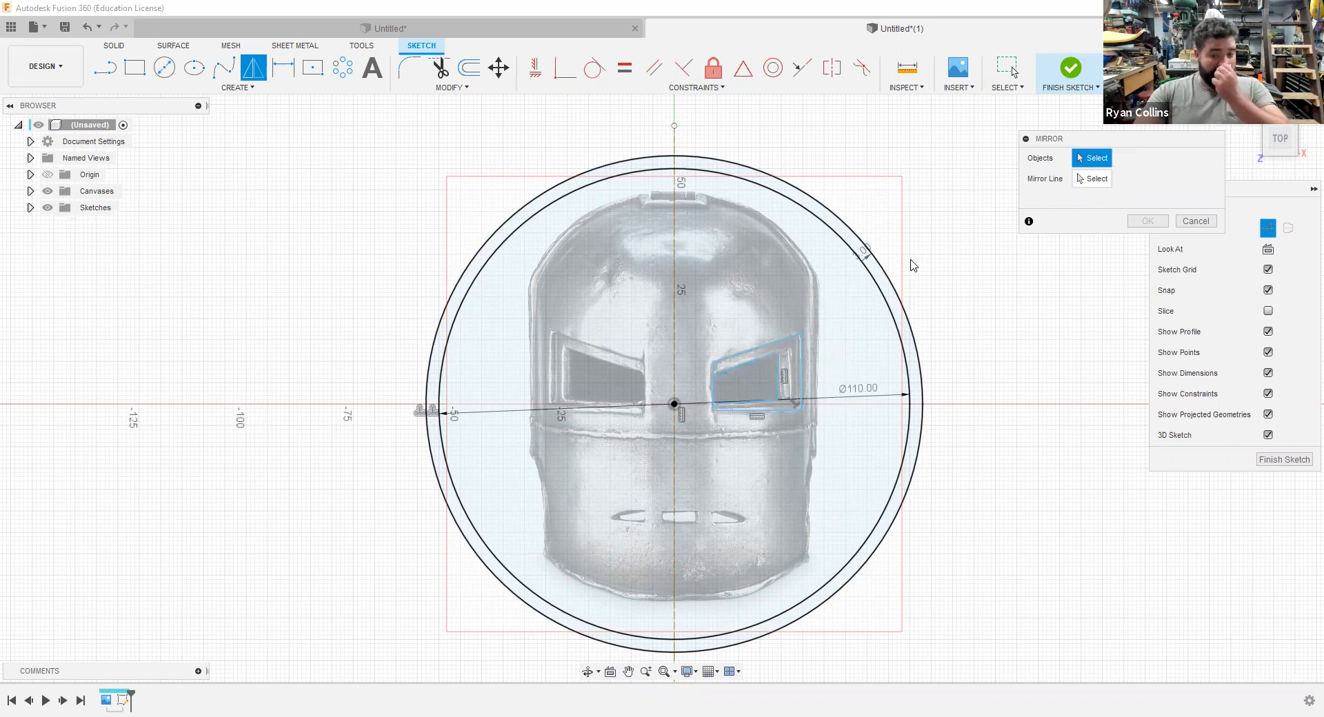
pyautogui.moveTo(933, 258)
pyautogui.mouseDown()
pyautogui.moveTo(828, 404)
pyautogui.moveTo(683, 450)
pyautogui.mouseUp()
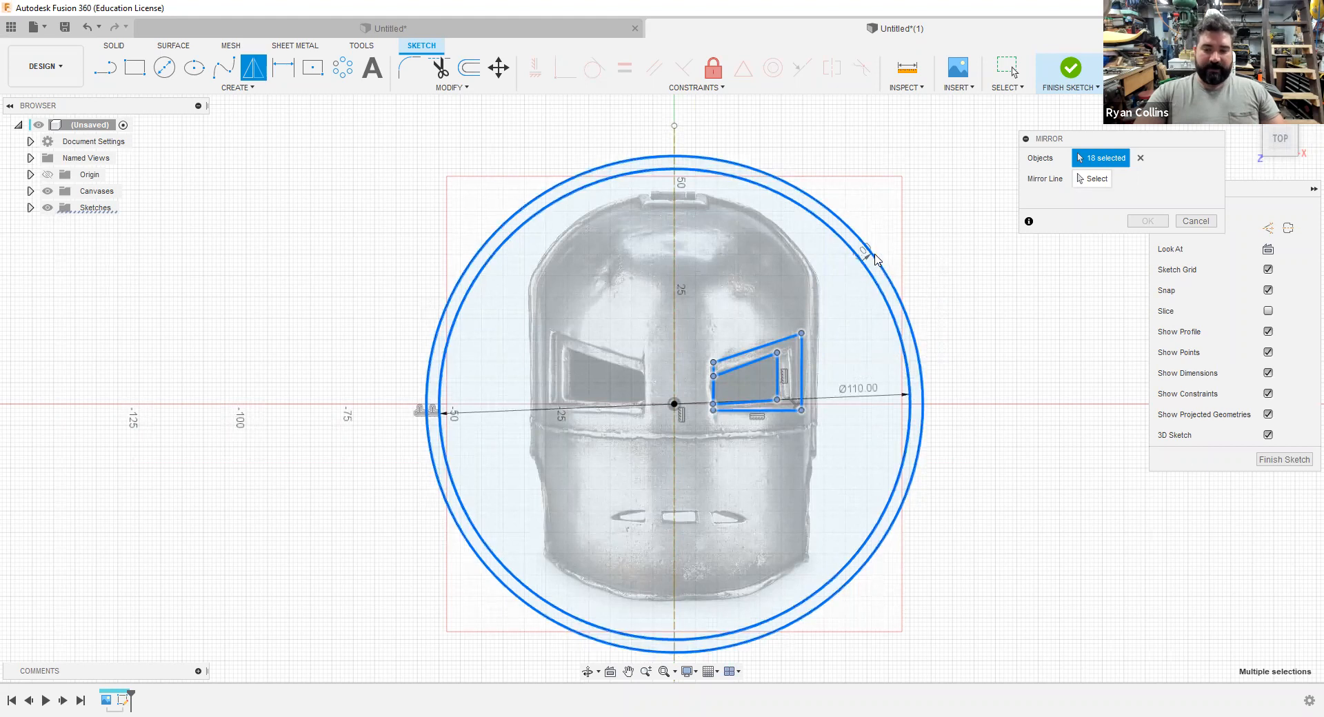
pyautogui.click(1141, 158)
# - Try to mirror both right eye outlines across the vertical construction line onto the left eye
pyautogui.moveTo(621, 288)
pyautogui.mouseDown()
pyautogui.moveTo(708, 383)
pyautogui.moveTo(840, 462)
pyautogui.mouseUp()
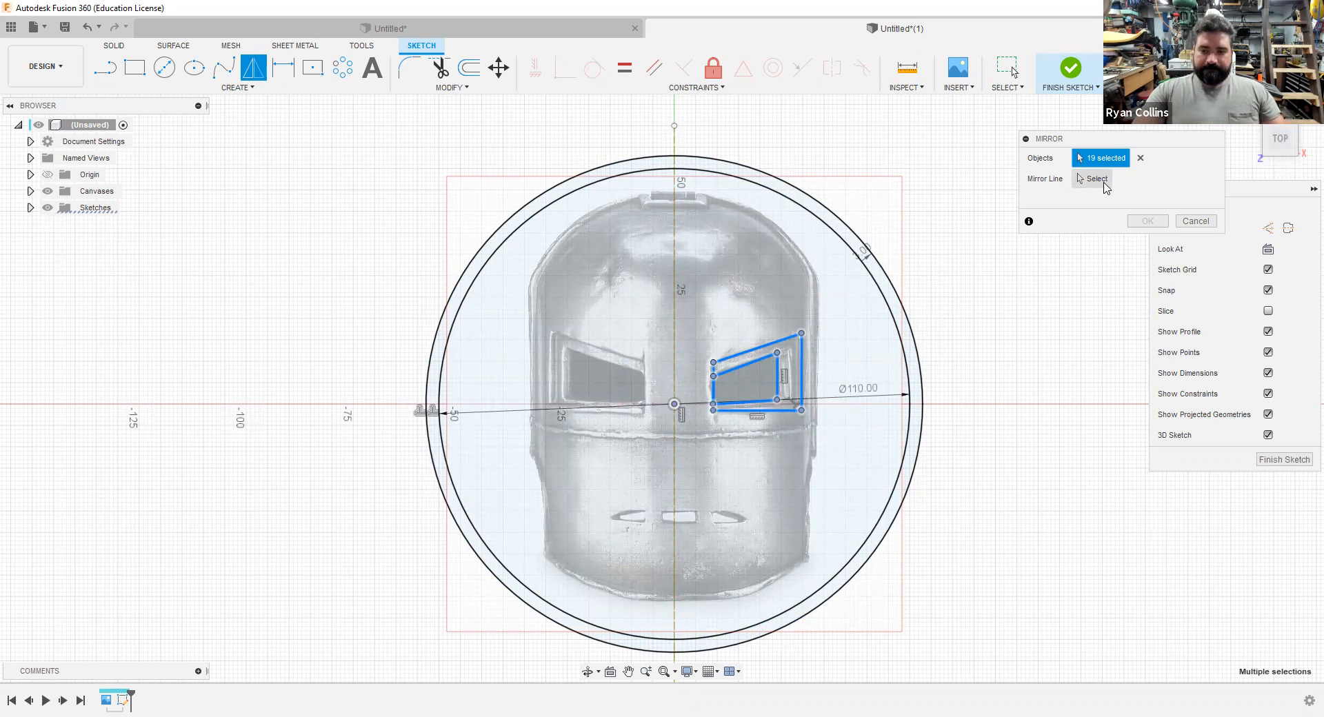
pyautogui.click(1102, 180)
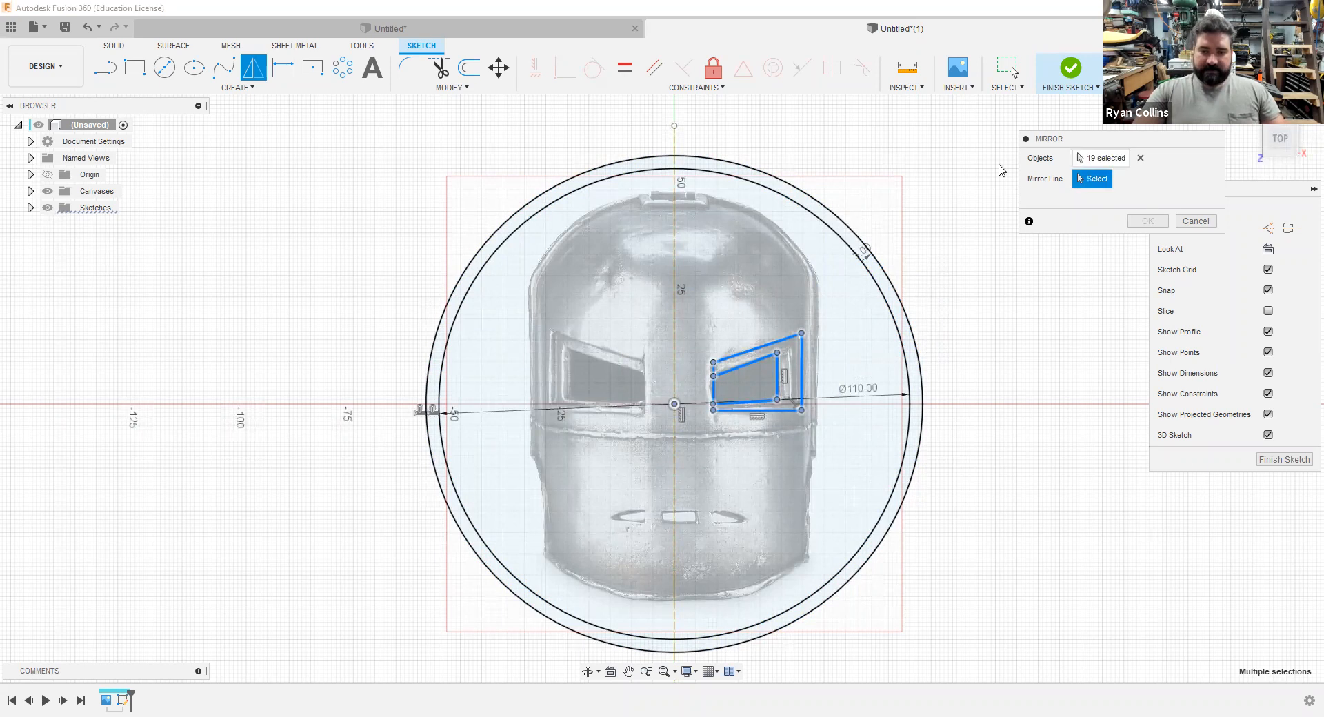
pyautogui.click(674, 144)
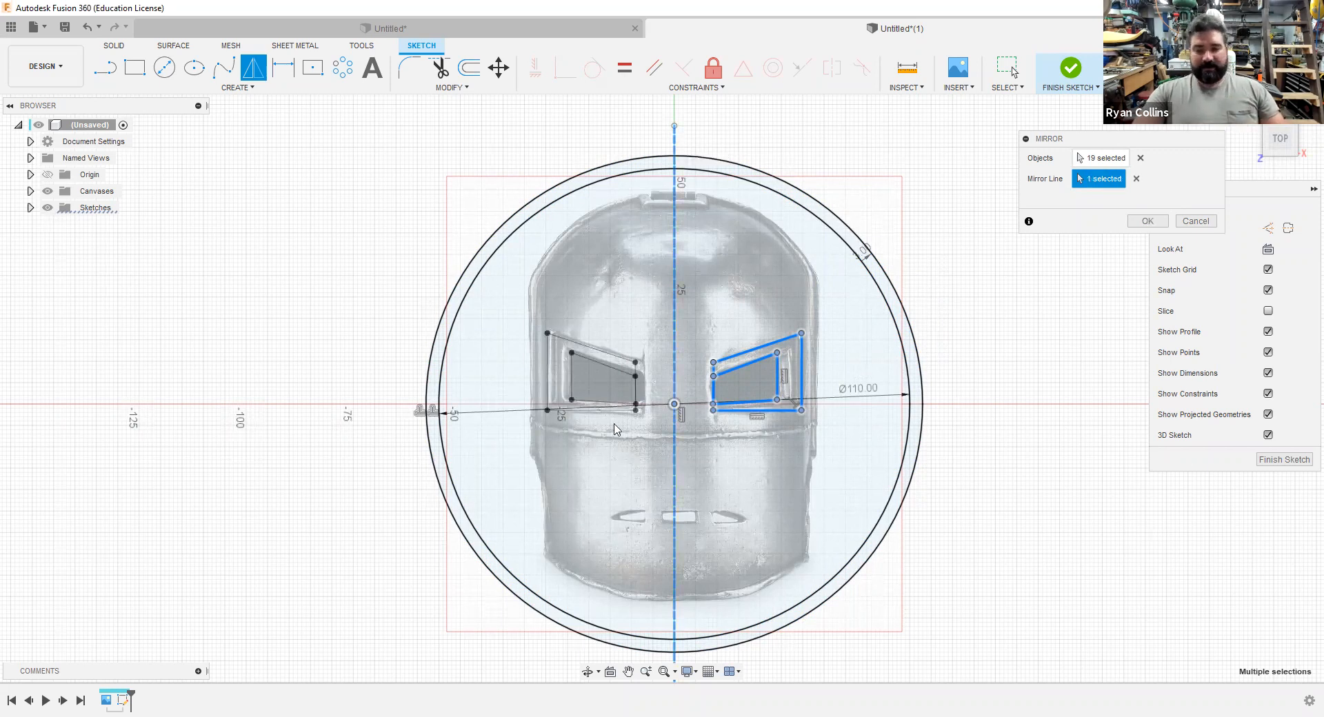
pyautogui.scroll(3, 636, 412)
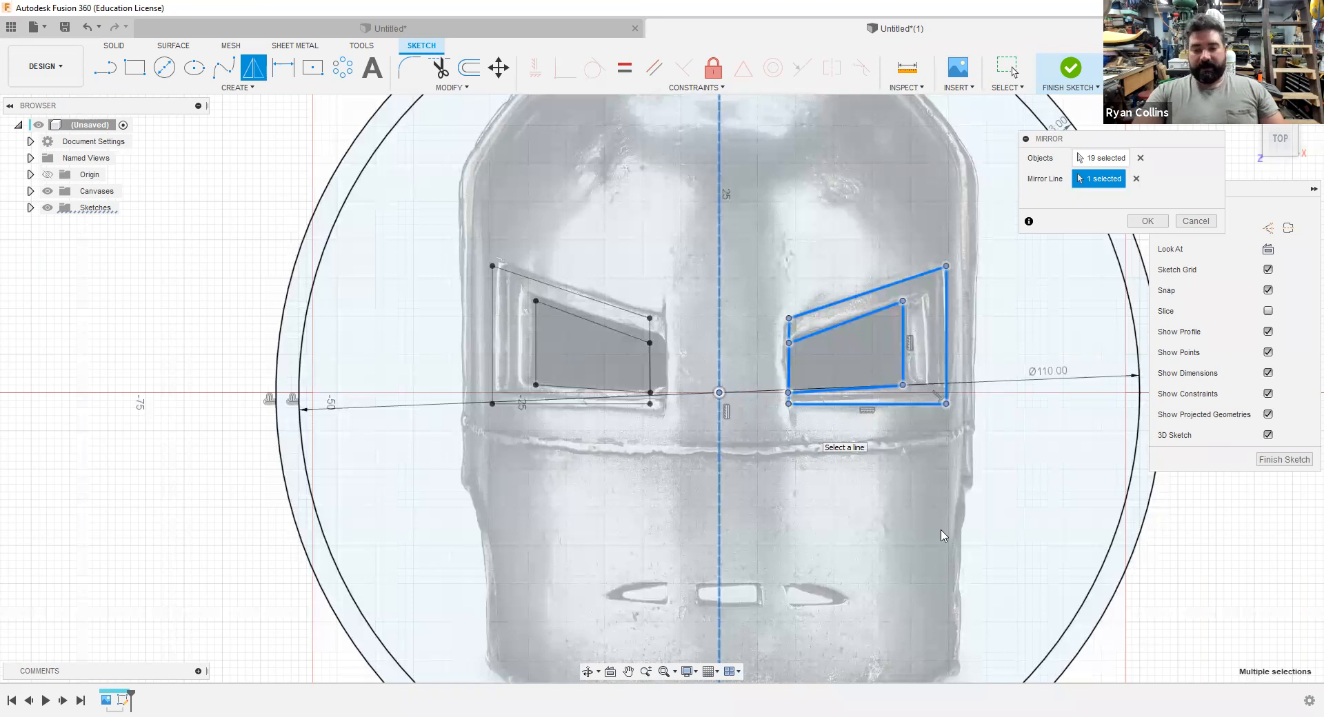
pyautogui.scroll(-3, 777, 512)
pyautogui.moveTo(777, 512); pyautogui.dragTo(760, 498, button='middle')
pyautogui.scroll(-1, 761, 498)
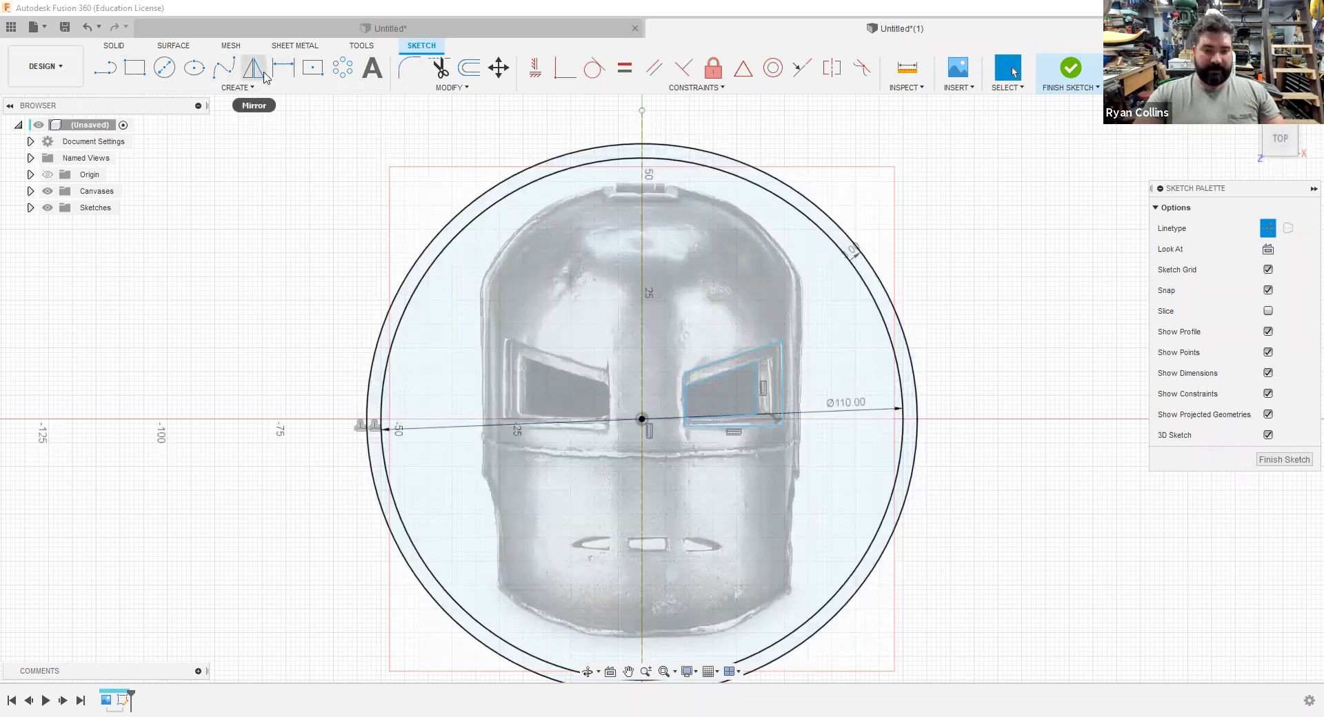
# - Start a fit point spline on the centerline at the helmet's top and trace the right side of the dome
pyautogui.click(224, 67)
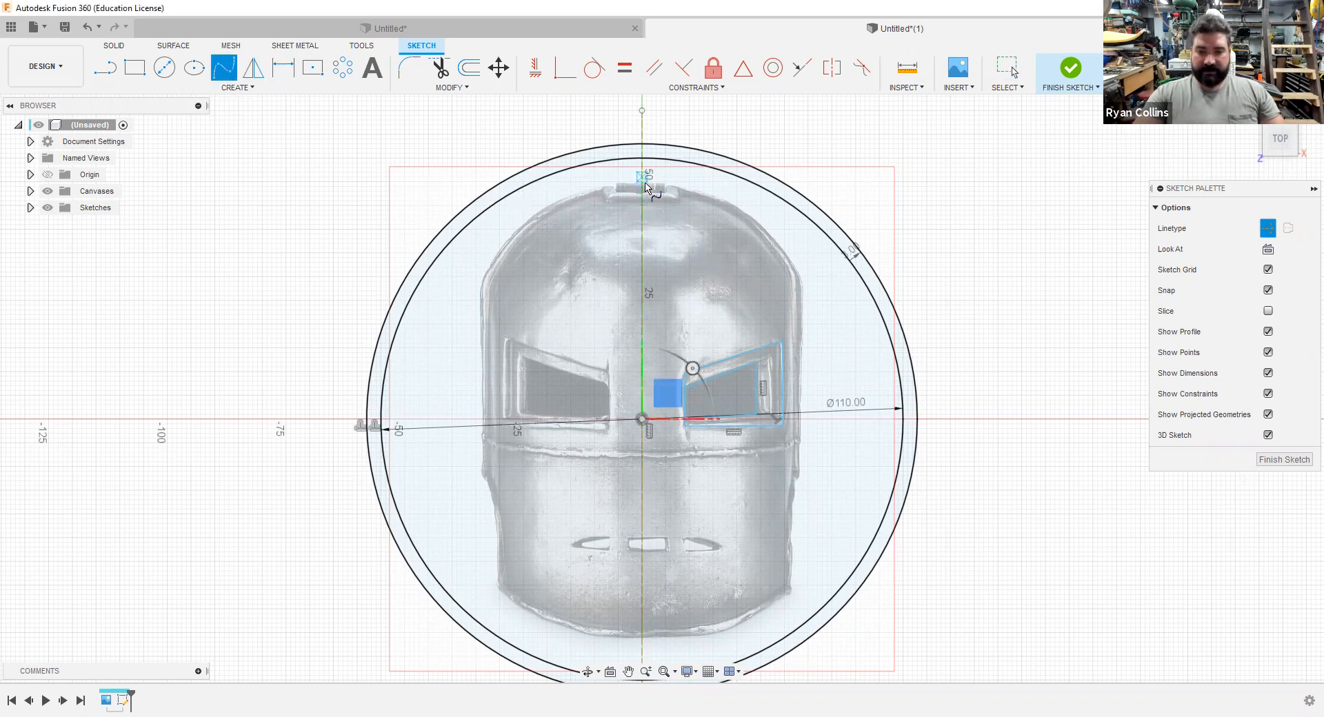
pyautogui.scroll(5, 639, 186)
pyautogui.click(638, 189)
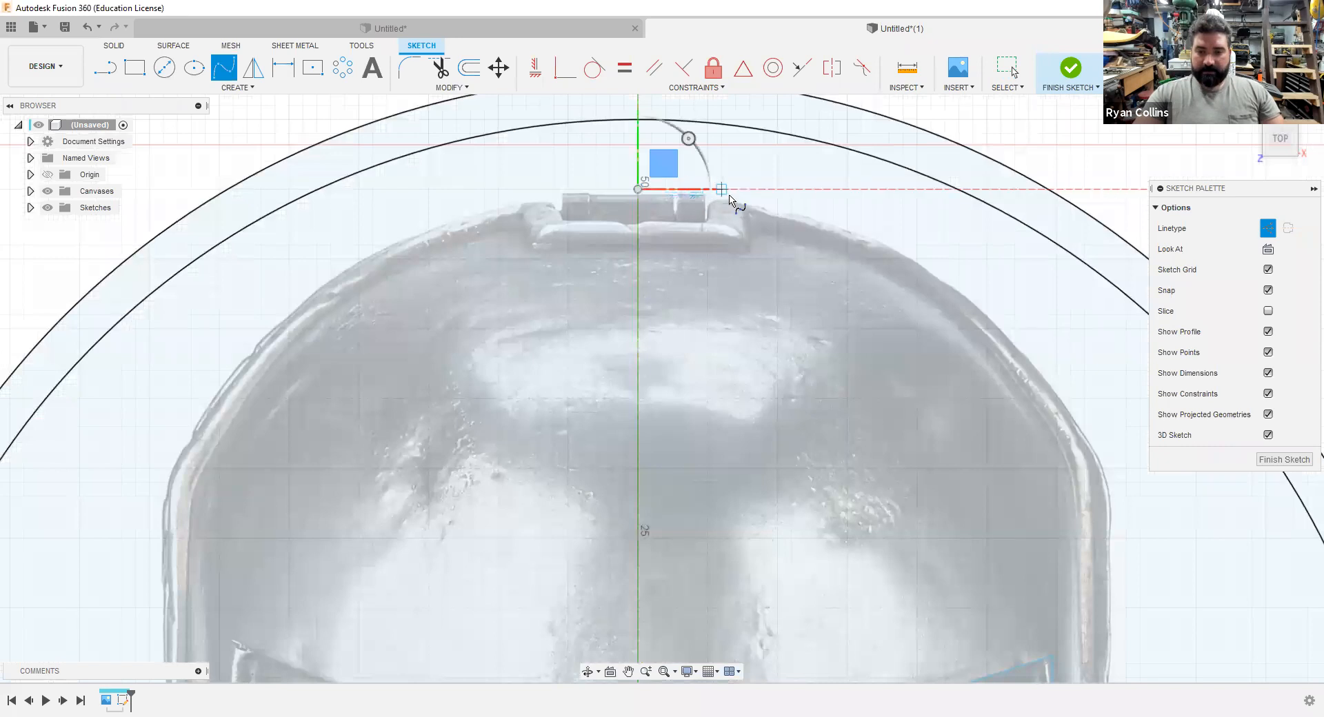
pyautogui.click(736, 203)
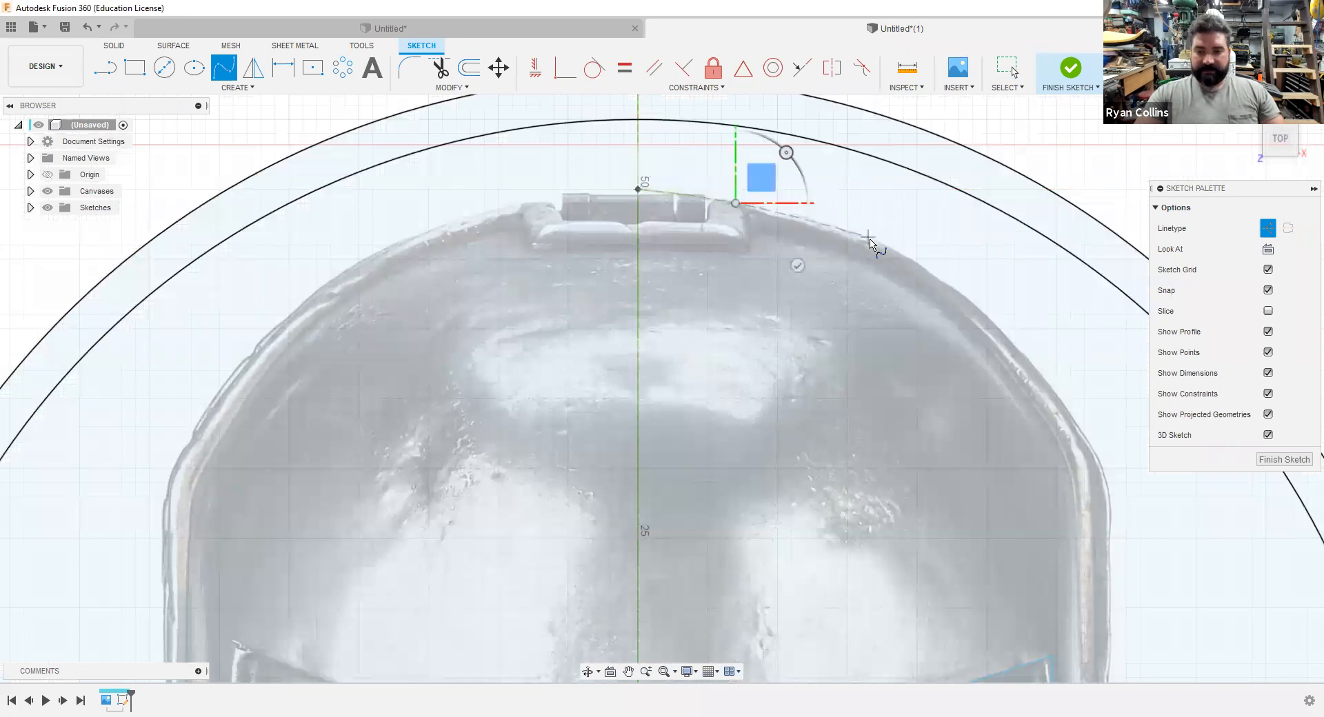
pyautogui.click(872, 238)
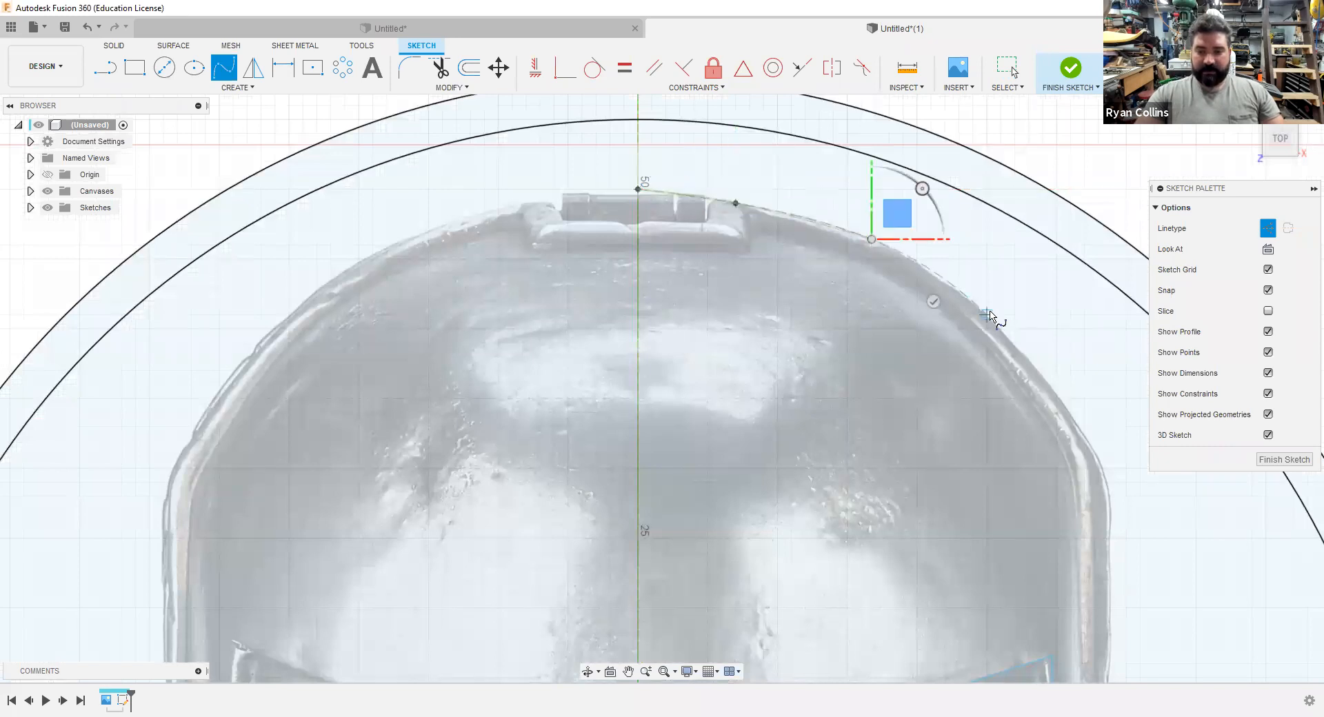
pyautogui.click(987, 315)
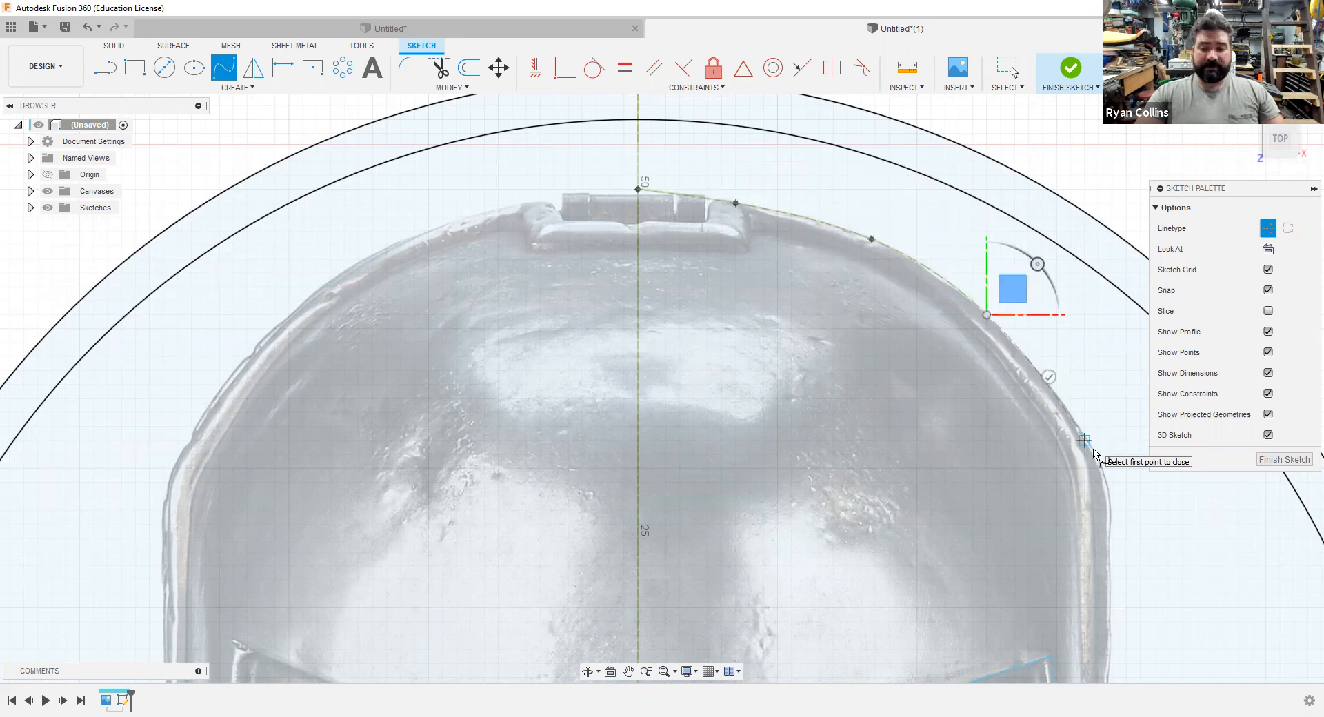
pyautogui.click(1085, 440)
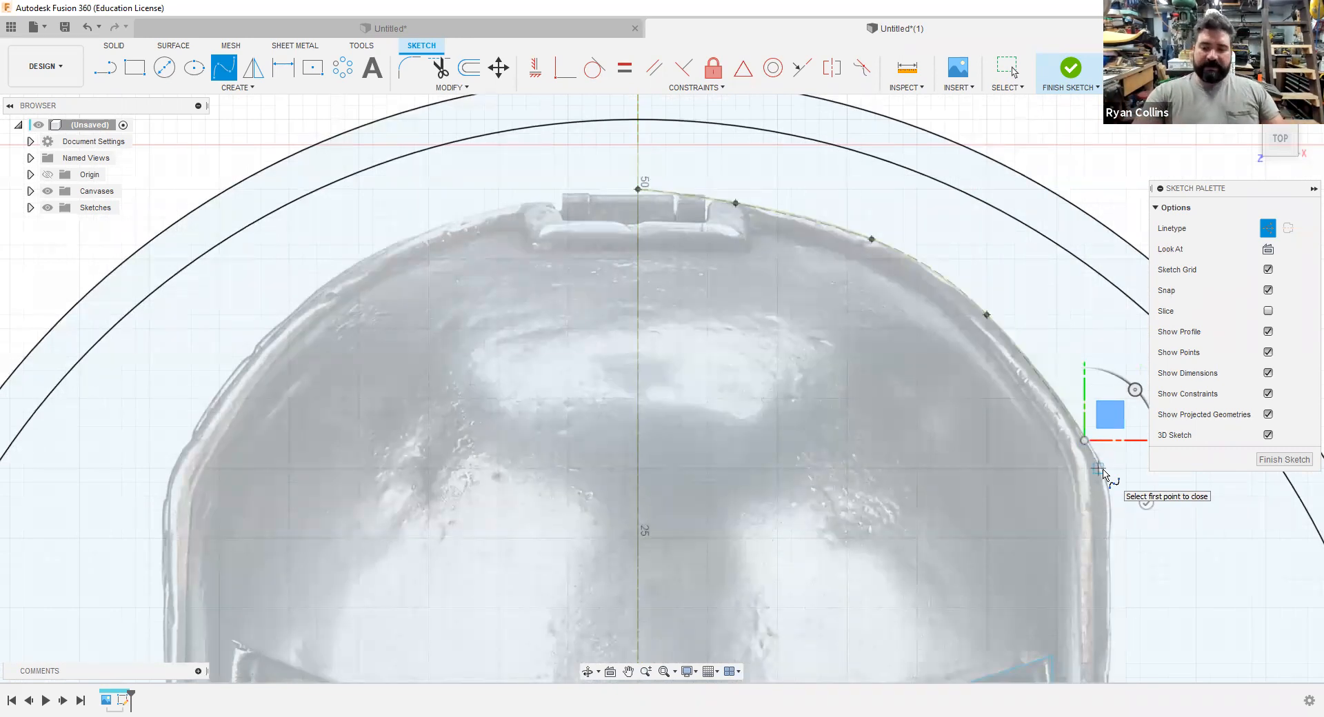
# - Continue the spline around the helmet's upper right shoulder with closely spaced points, down to where the side runs straight
pyautogui.scroll(5, 1104, 474)
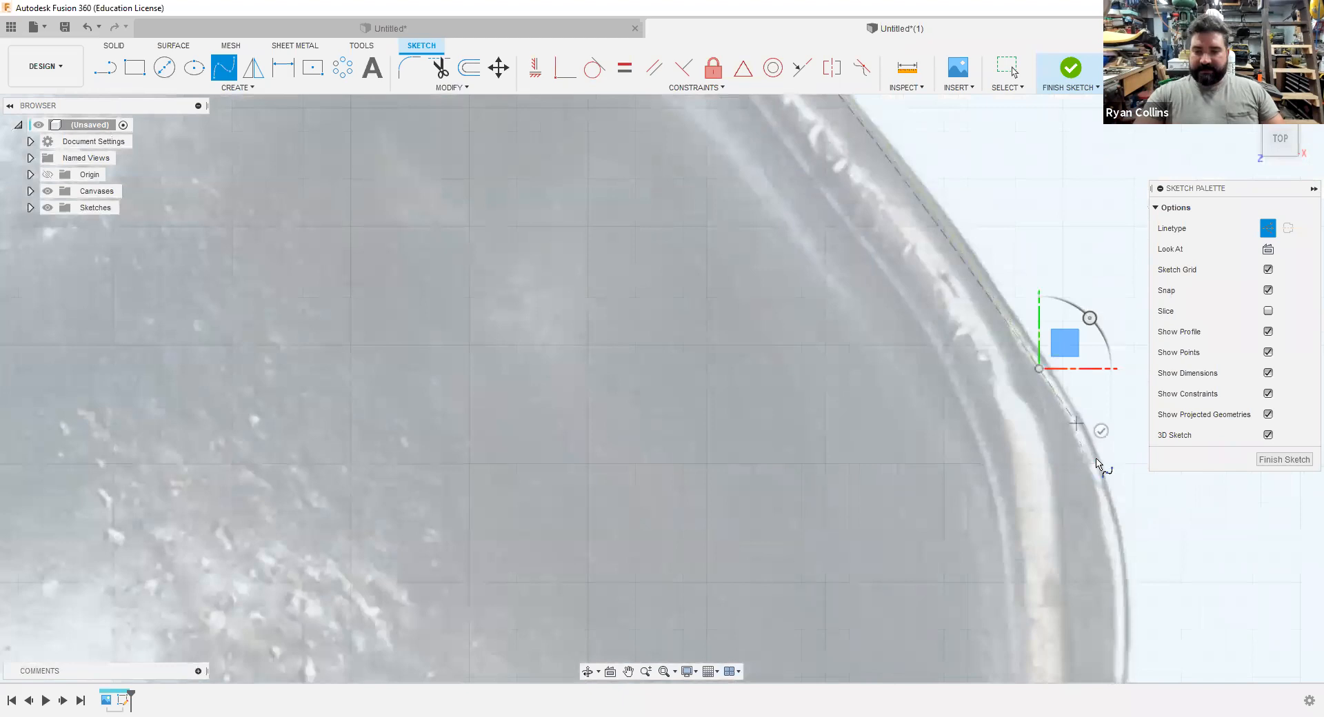
pyautogui.moveTo(1097, 464); pyautogui.dragTo(1155, 556, button='middle')
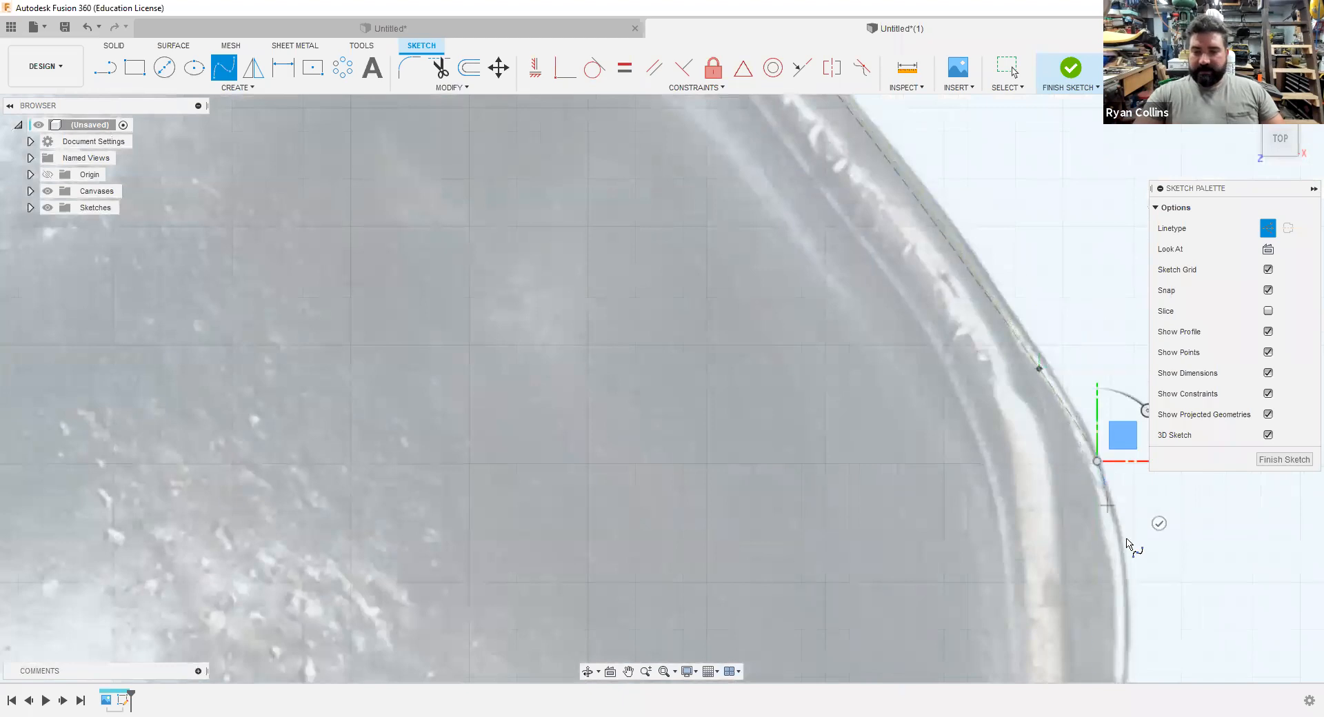
pyautogui.click(1125, 585)
pyautogui.moveTo(1124, 612); pyautogui.dragTo(866, 347, button='middle')
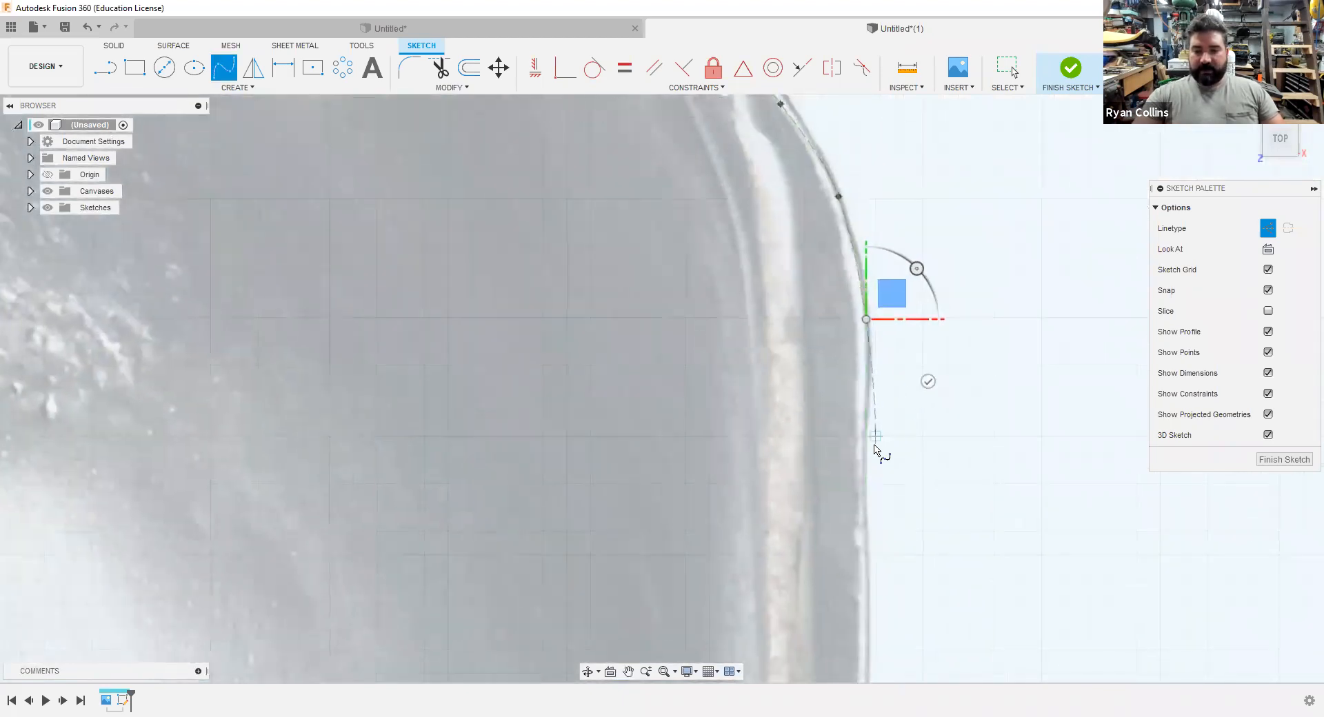
pyautogui.scroll(-4, 887, 520)
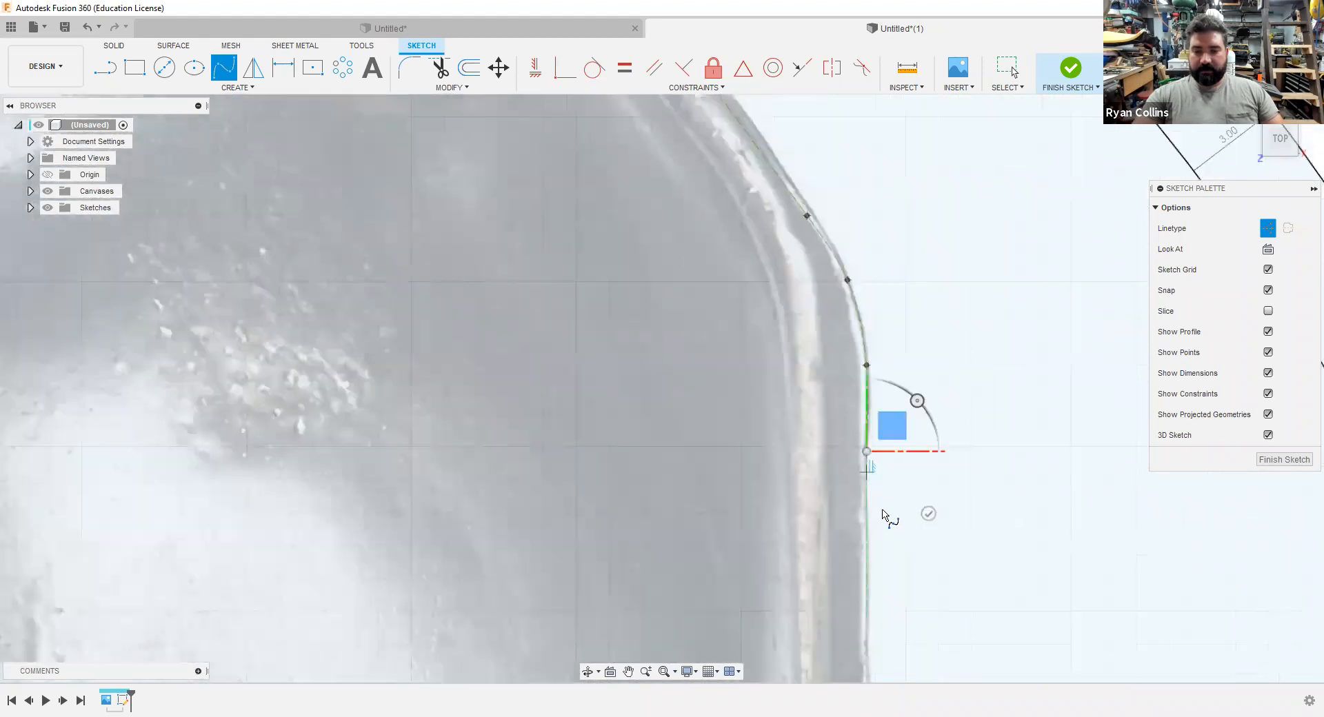
pyautogui.scroll(-2, 887, 549)
pyautogui.moveTo(887, 548); pyautogui.dragTo(754, 317, button='middle')
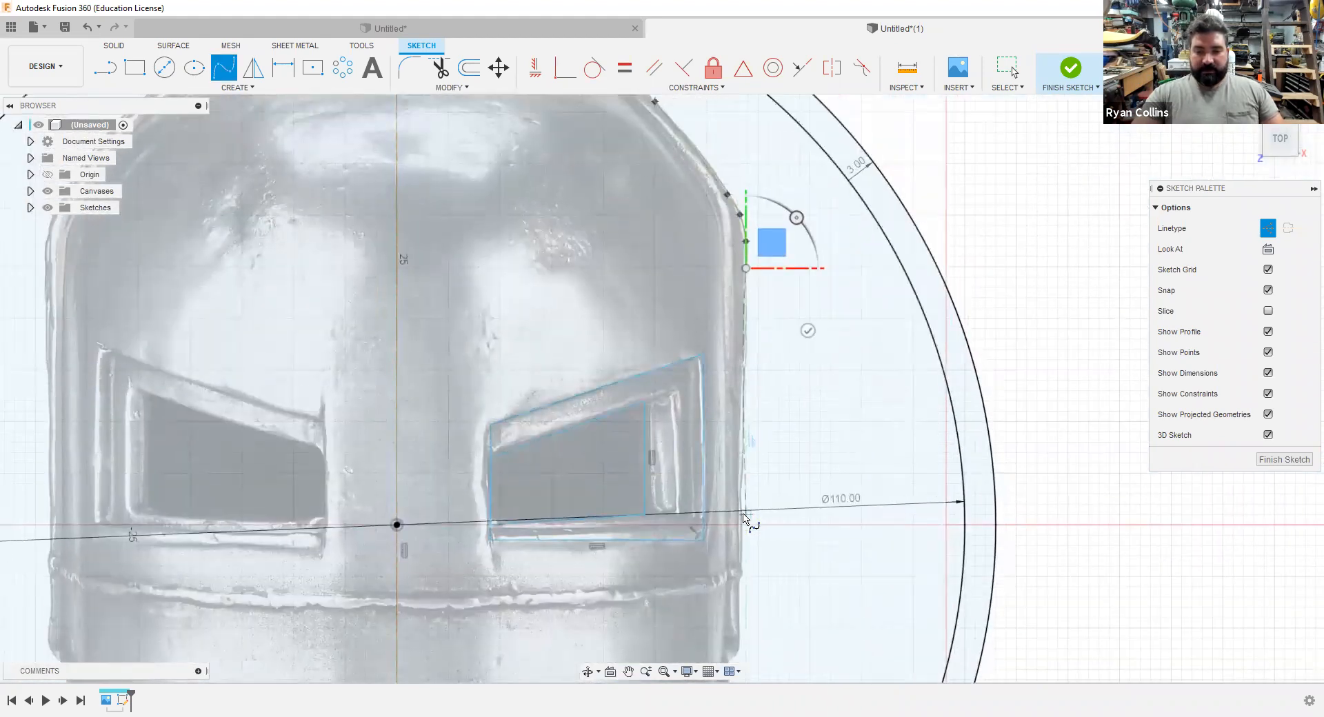
# - Extend the spline down the helmet's right side and end it at the notch below the horizontal band, about 83 mm long overall
pyautogui.click(740, 650)
pyautogui.moveTo(846, 467); pyautogui.dragTo(902, 431, button='middle')
pyautogui.scroll(-3, 903, 431)
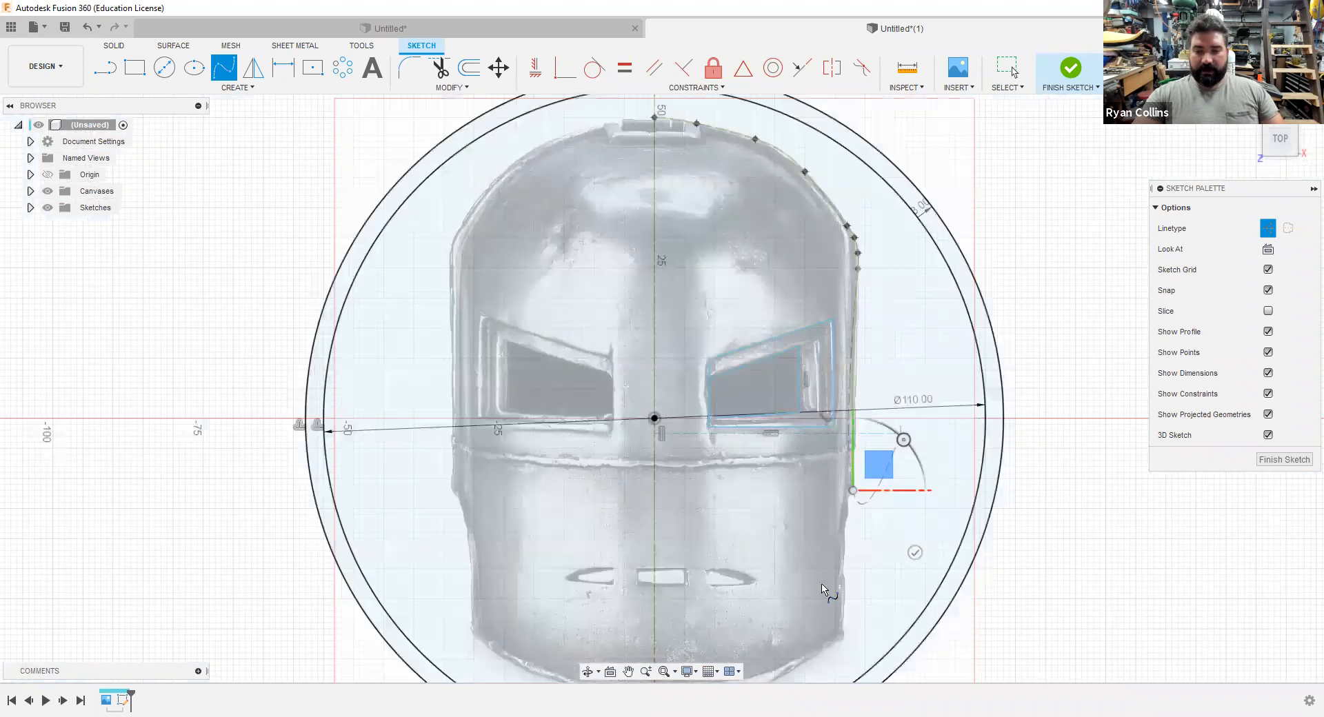
pyautogui.scroll(3, 823, 590)
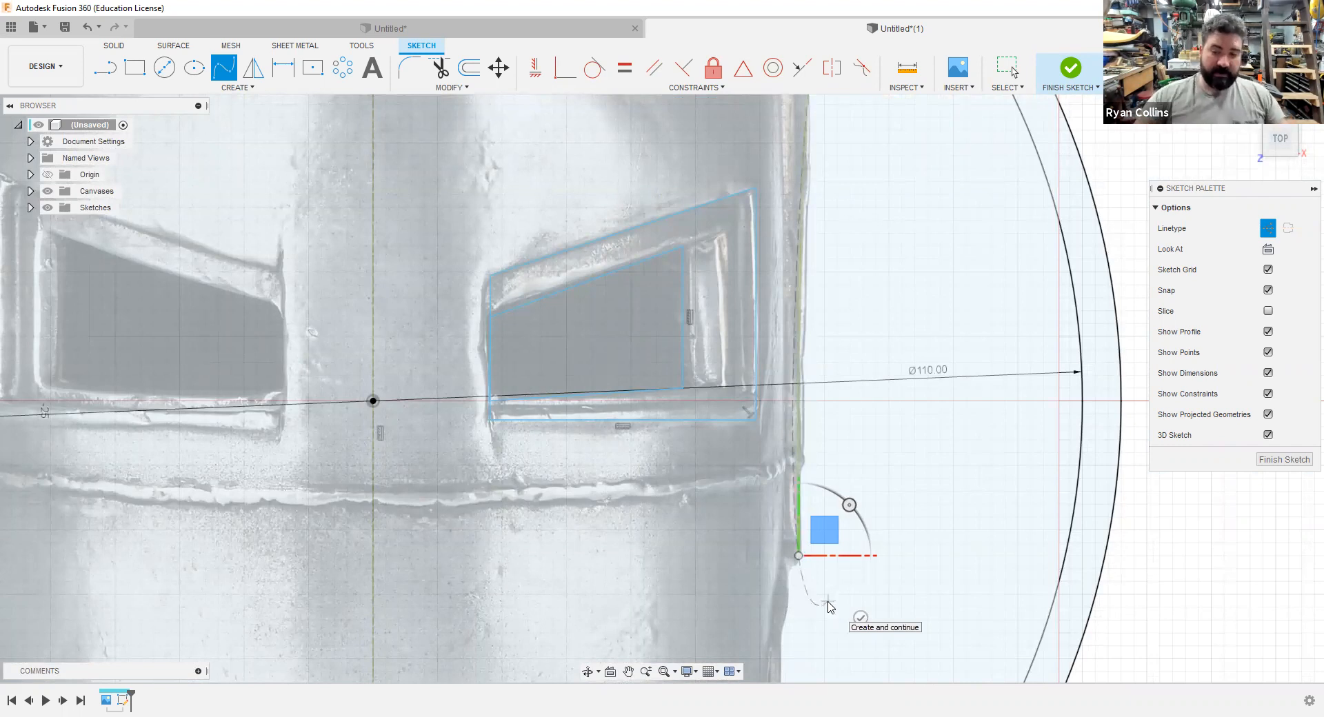
pyautogui.press('Escape')
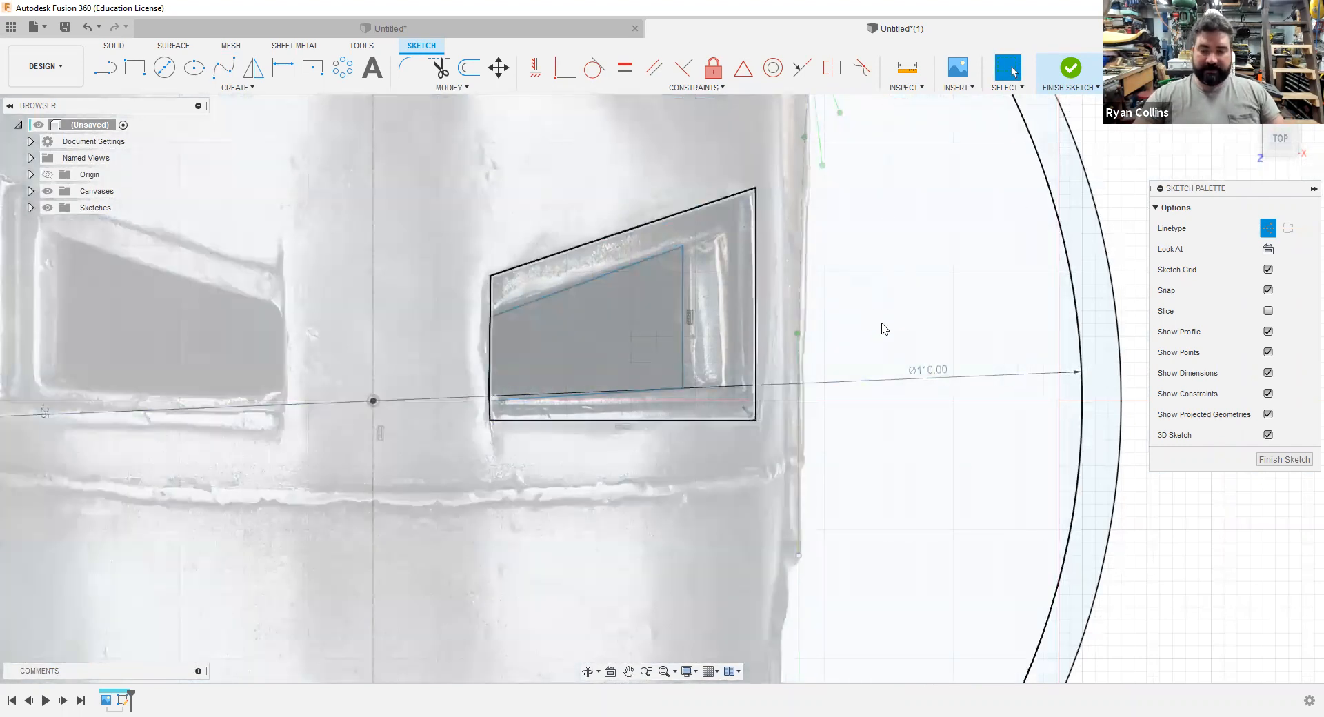
# - Change the upper right helmet outline spline from construction to normal linetype
pyautogui.scroll(-1, 899, 383)
pyautogui.scroll(-2, 897, 379)
pyautogui.moveTo(833, 360)
pyautogui.mouseDown(button='middle')
pyautogui.moveTo(808, 459)
pyautogui.moveTo(751, 482)
pyautogui.mouseUp(button='middle')
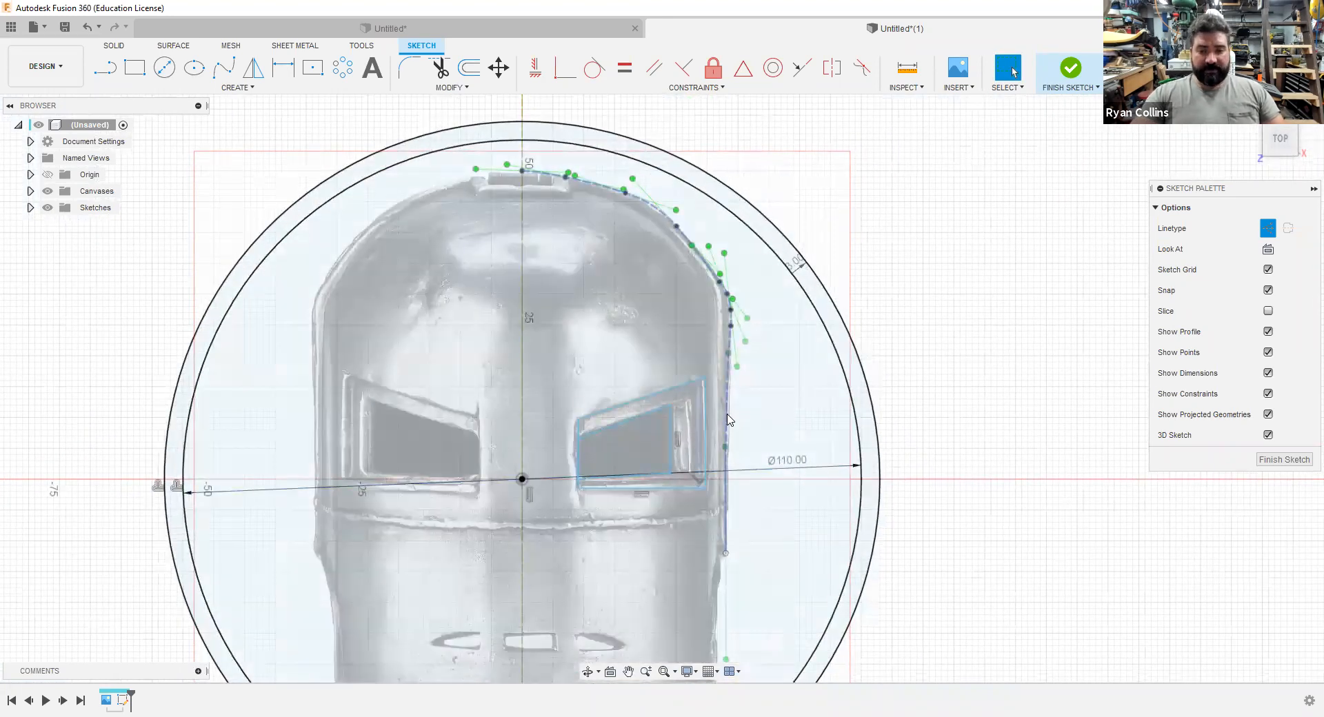
pyautogui.click(728, 300)
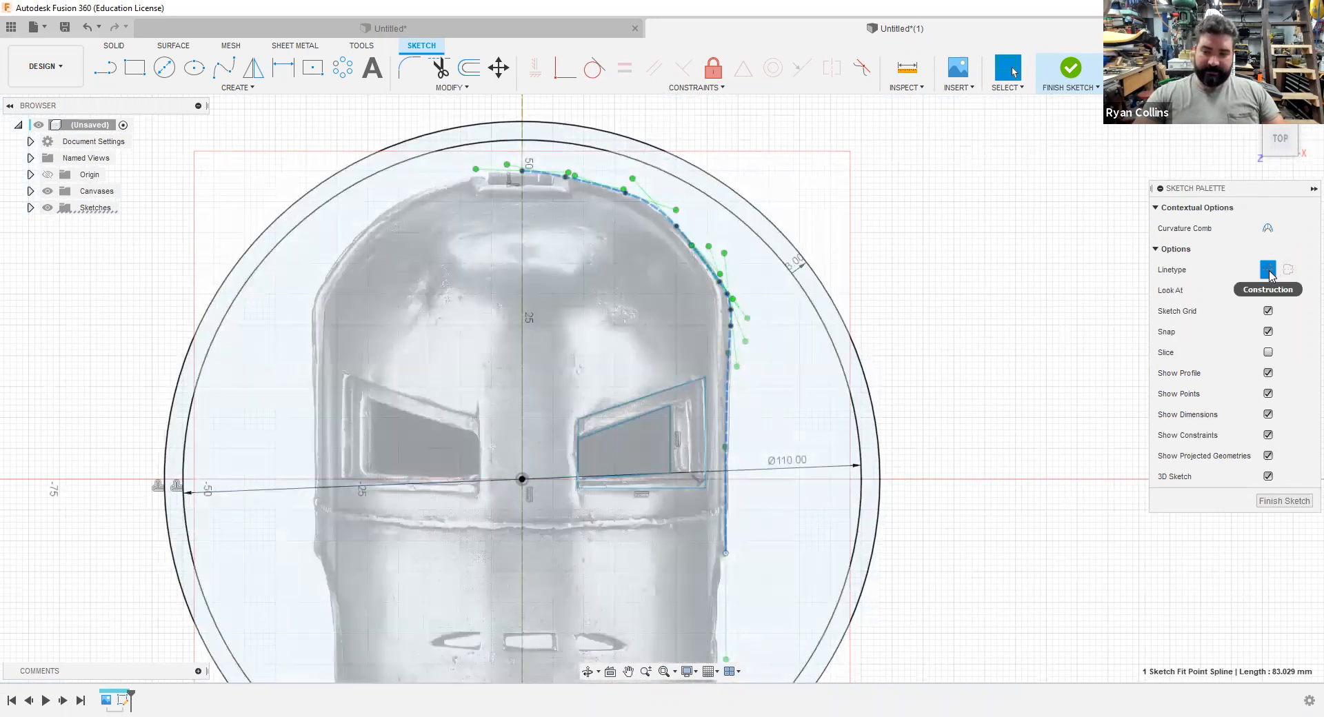
pyautogui.press('Escape')
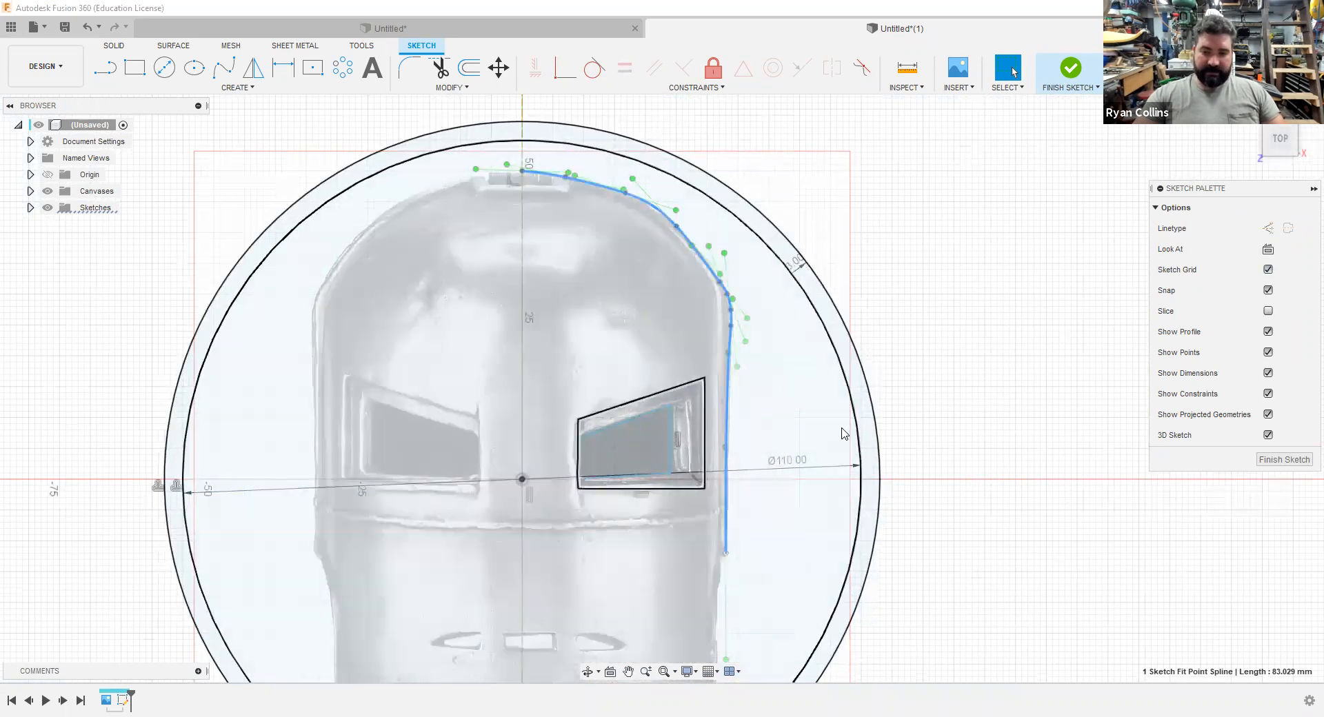
pyautogui.press('Escape')
# - Start a second fit point spline at the jaw's lower right corner and trace the jaw's side up to just below the notch
pyautogui.moveTo(768, 604); pyautogui.dragTo(757, 455, button='middle')
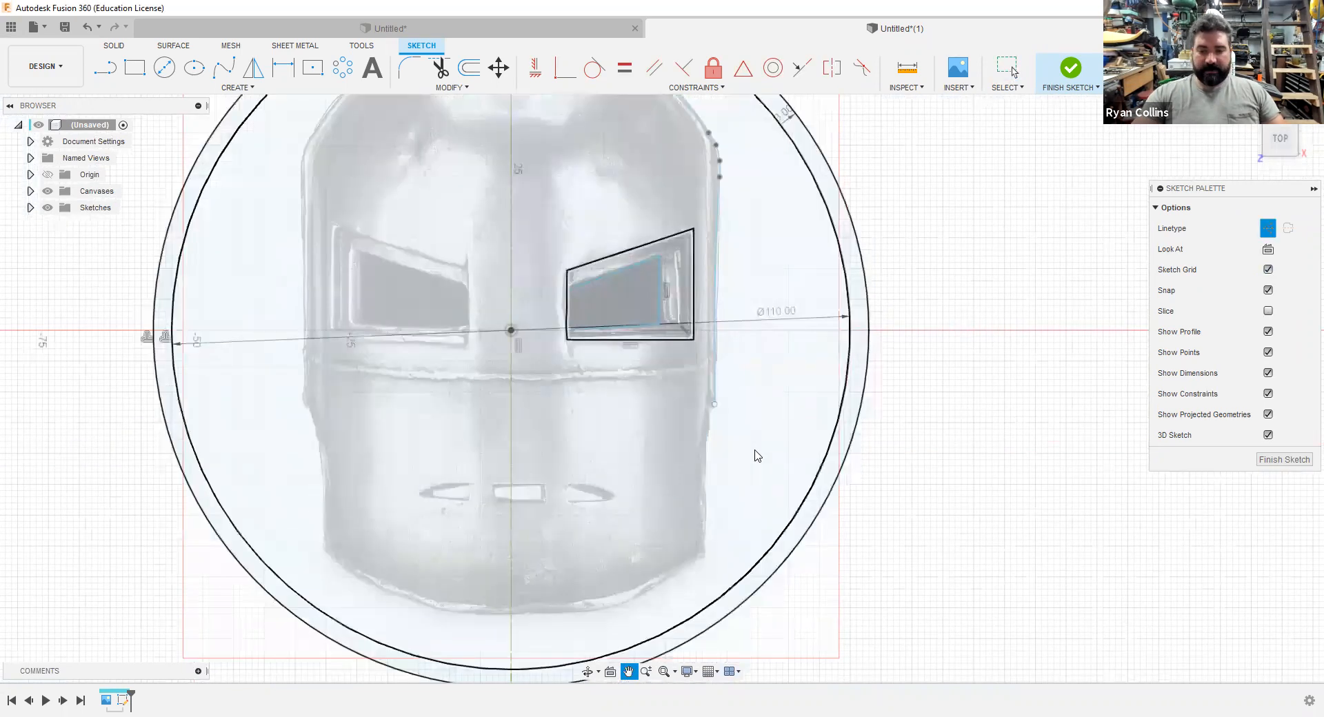
pyautogui.scroll(-6, 757, 455)
pyautogui.scroll(10, 770, 420)
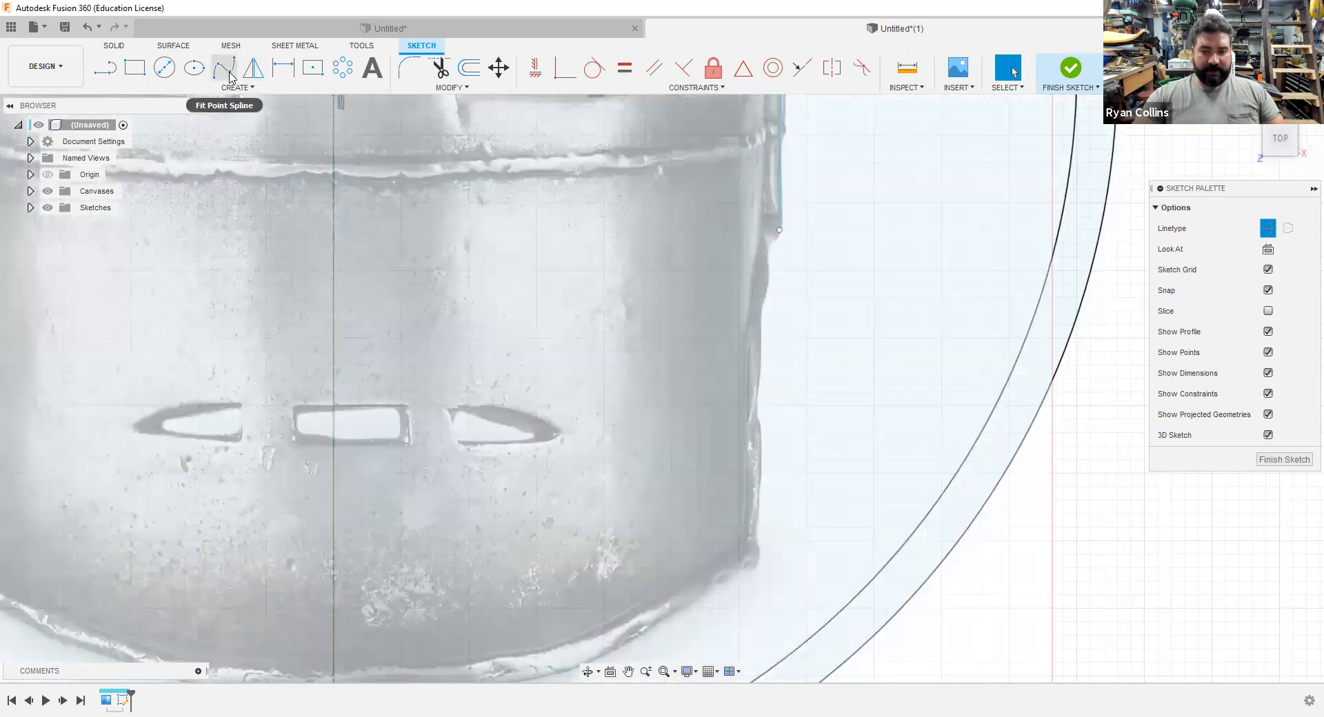
pyautogui.click(230, 74)
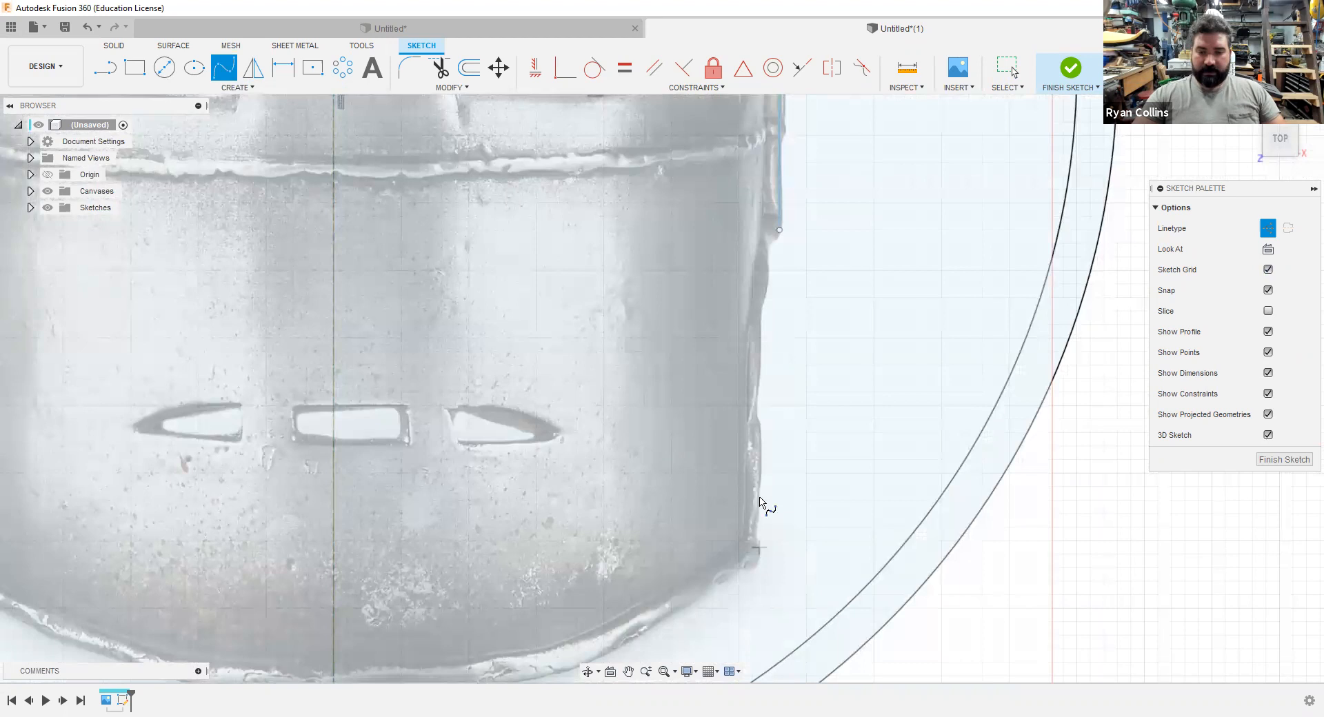
pyautogui.click(760, 447)
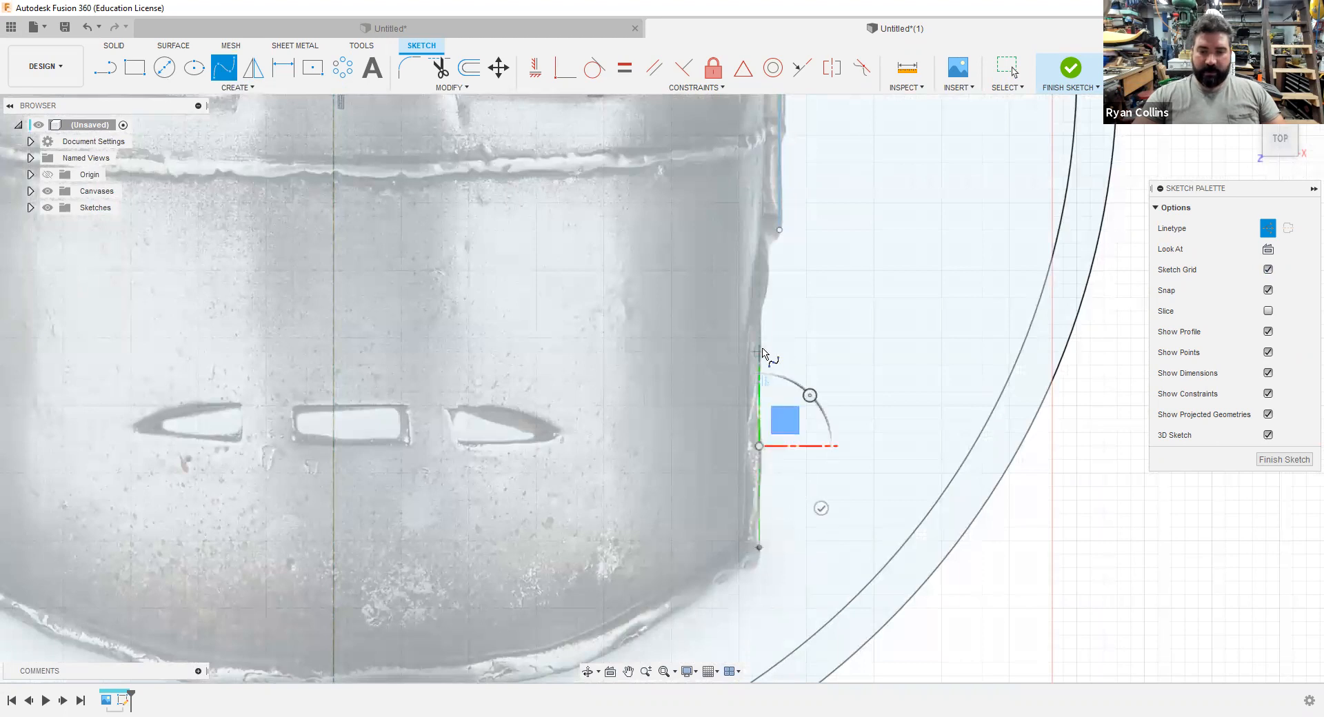
pyautogui.click(761, 344)
pyautogui.click(762, 261)
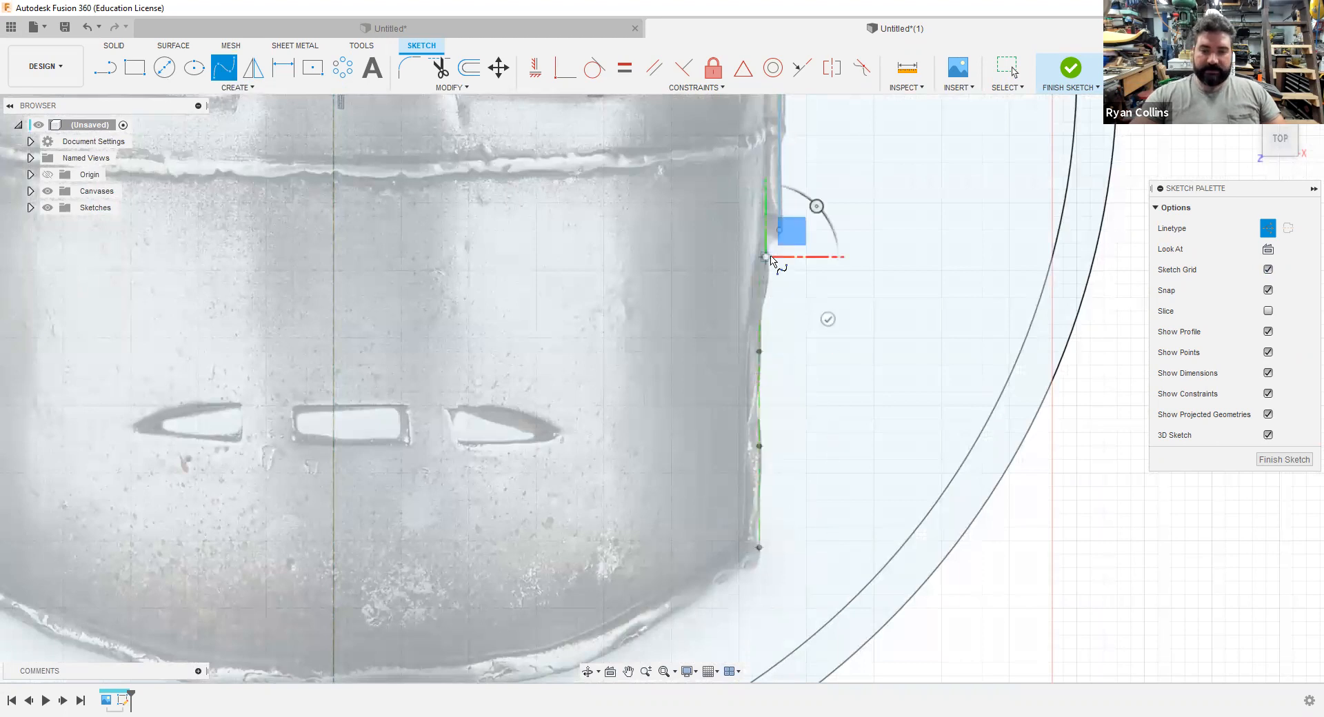
# - Continue the jaw spline around the notch and end it on the first spline's lower endpoint, about 24 mm long overall
pyautogui.scroll(5, 771, 262)
pyautogui.scroll(5, 771, 260)
pyautogui.moveTo(770, 263); pyautogui.dragTo(710, 615, button='middle')
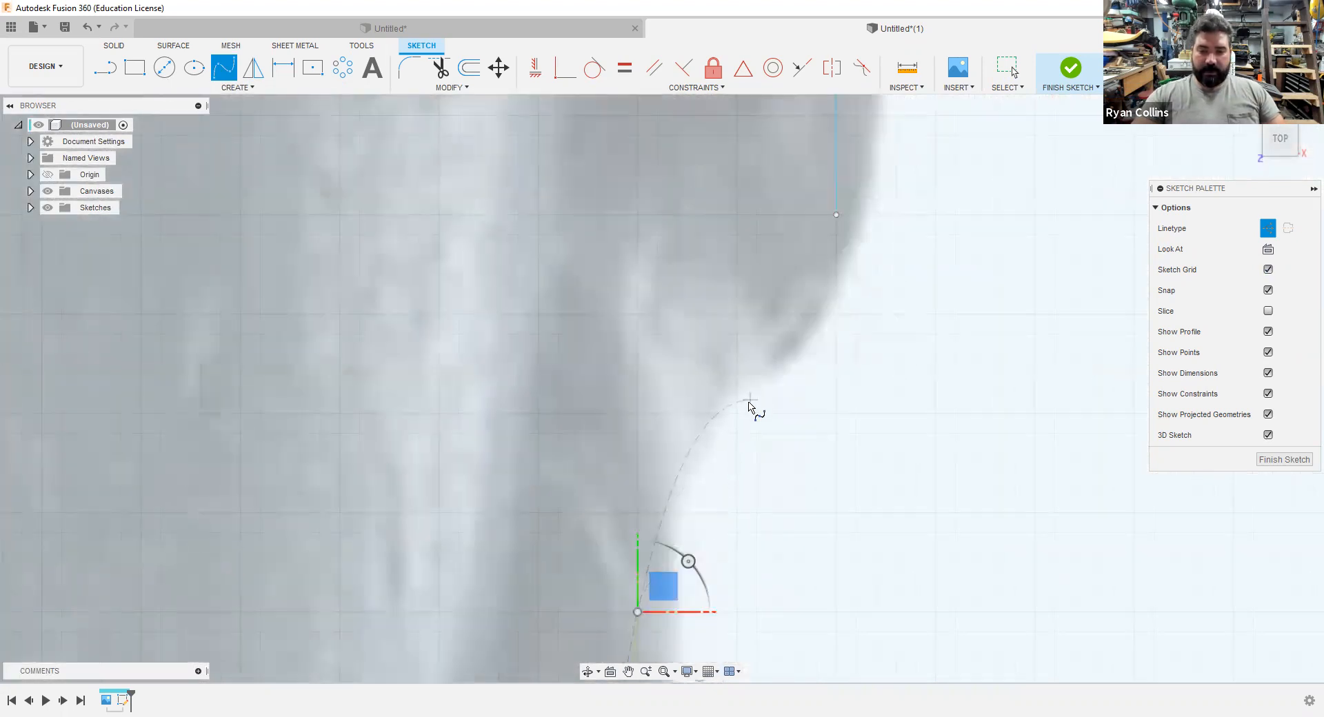
pyautogui.click(751, 397)
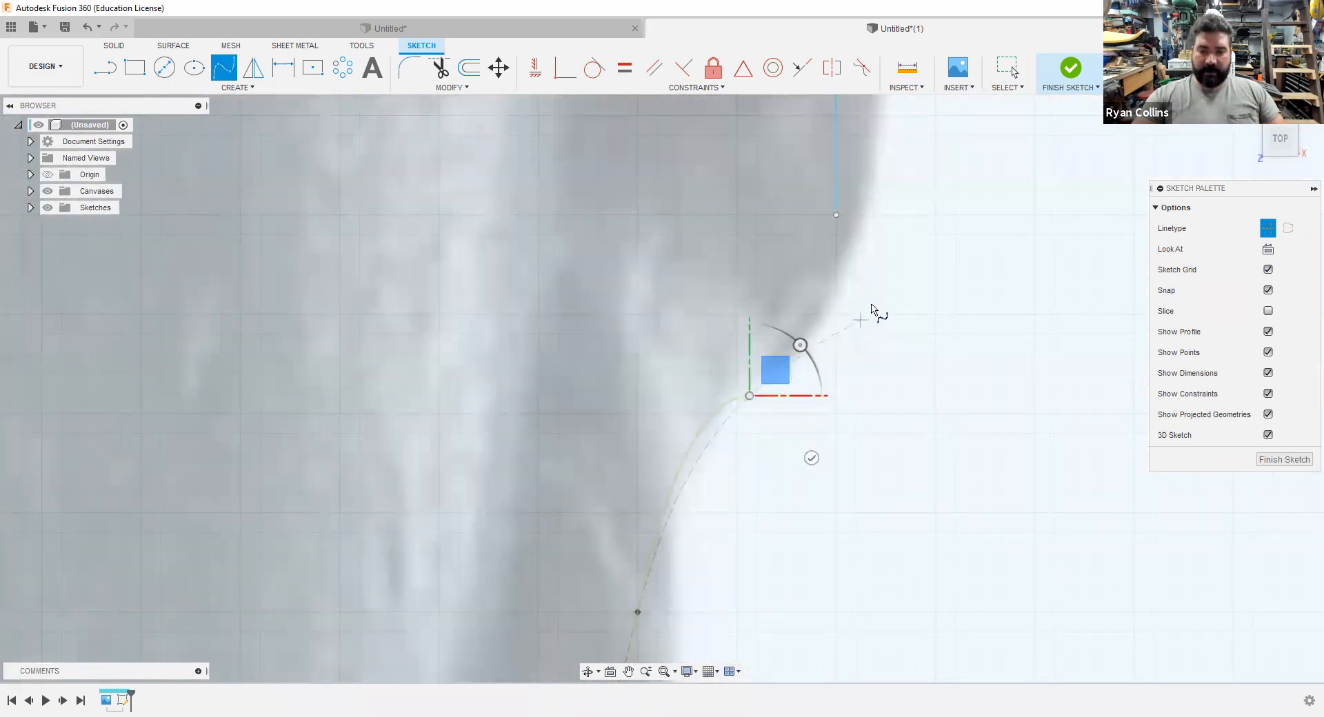
pyautogui.click(845, 295)
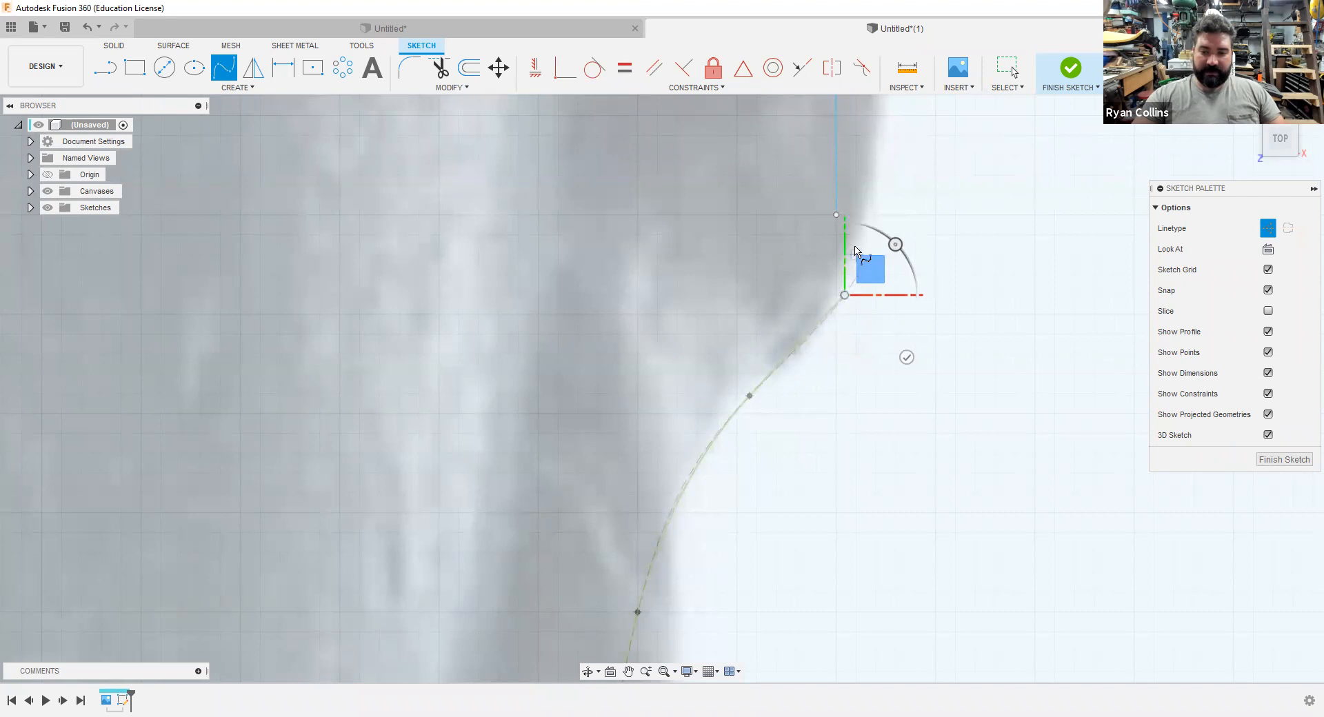
pyautogui.click(837, 215)
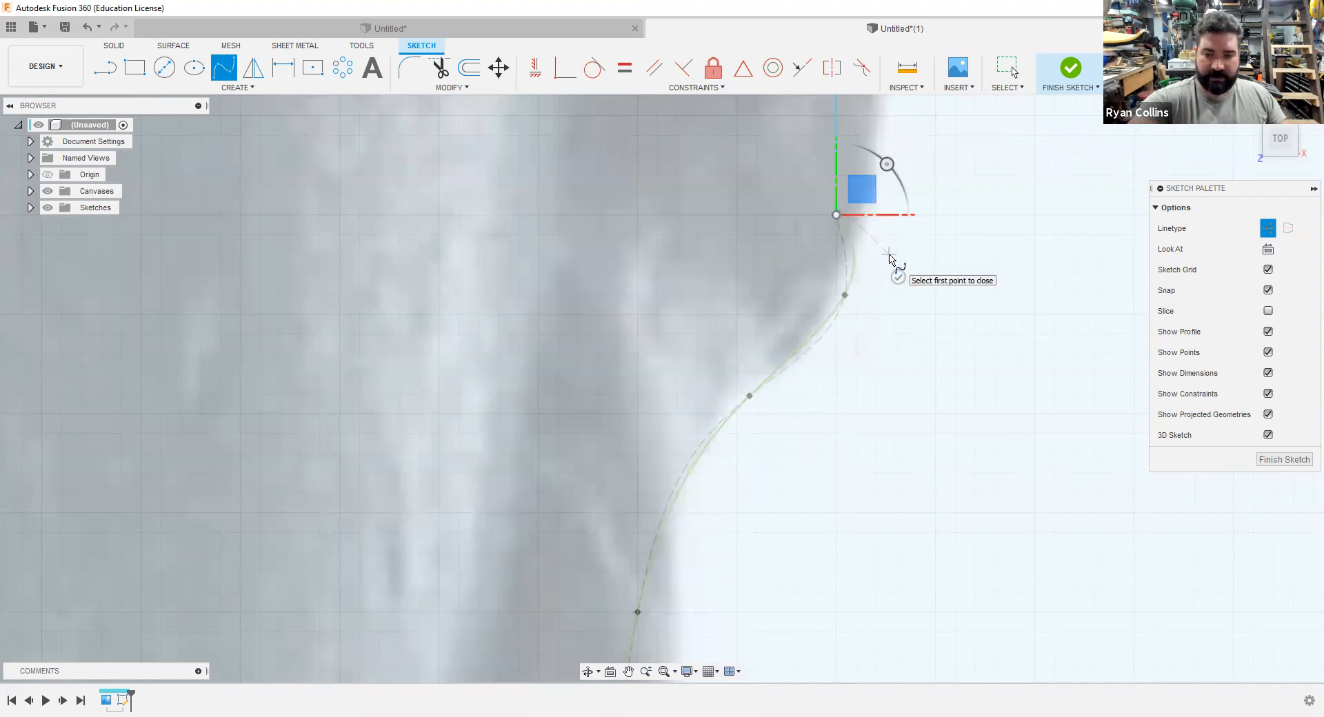
pyautogui.press('Escape')
# - Change the lower jaw spline from construction to normal linetype and clear the selection
pyautogui.scroll(-2, 907, 267)
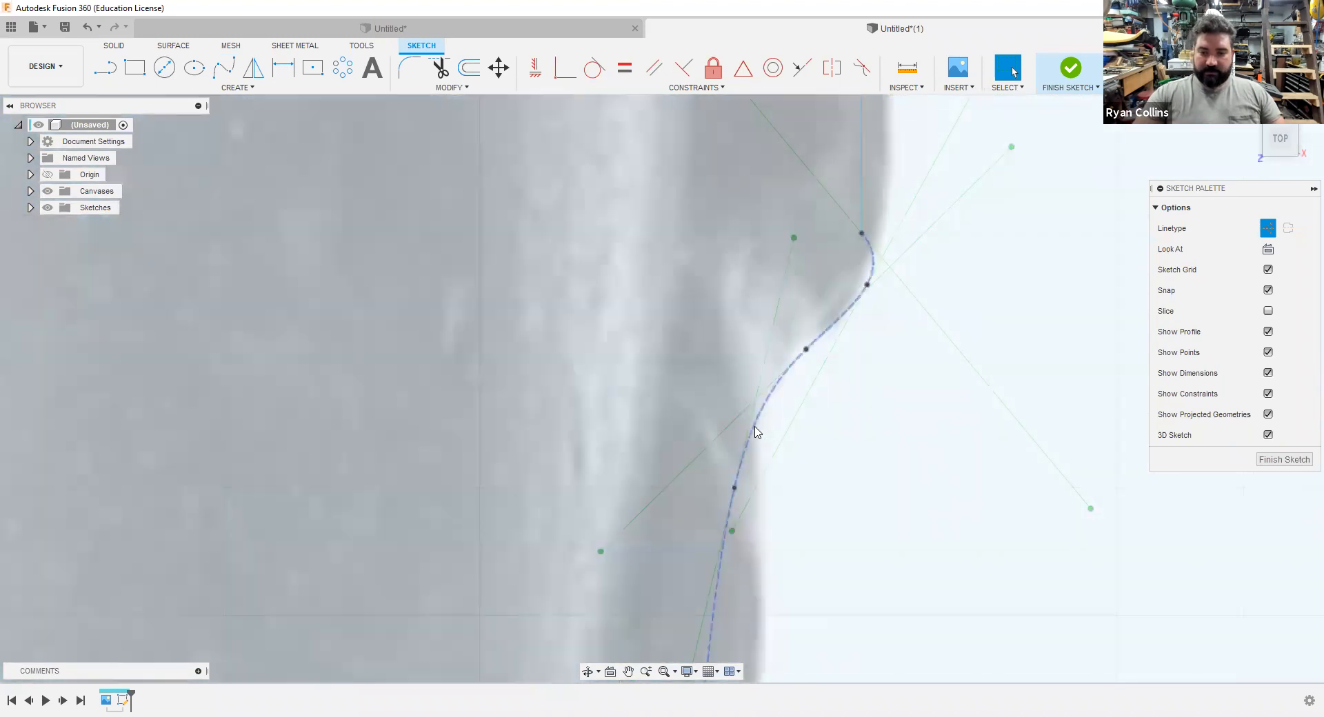
pyautogui.click(757, 432)
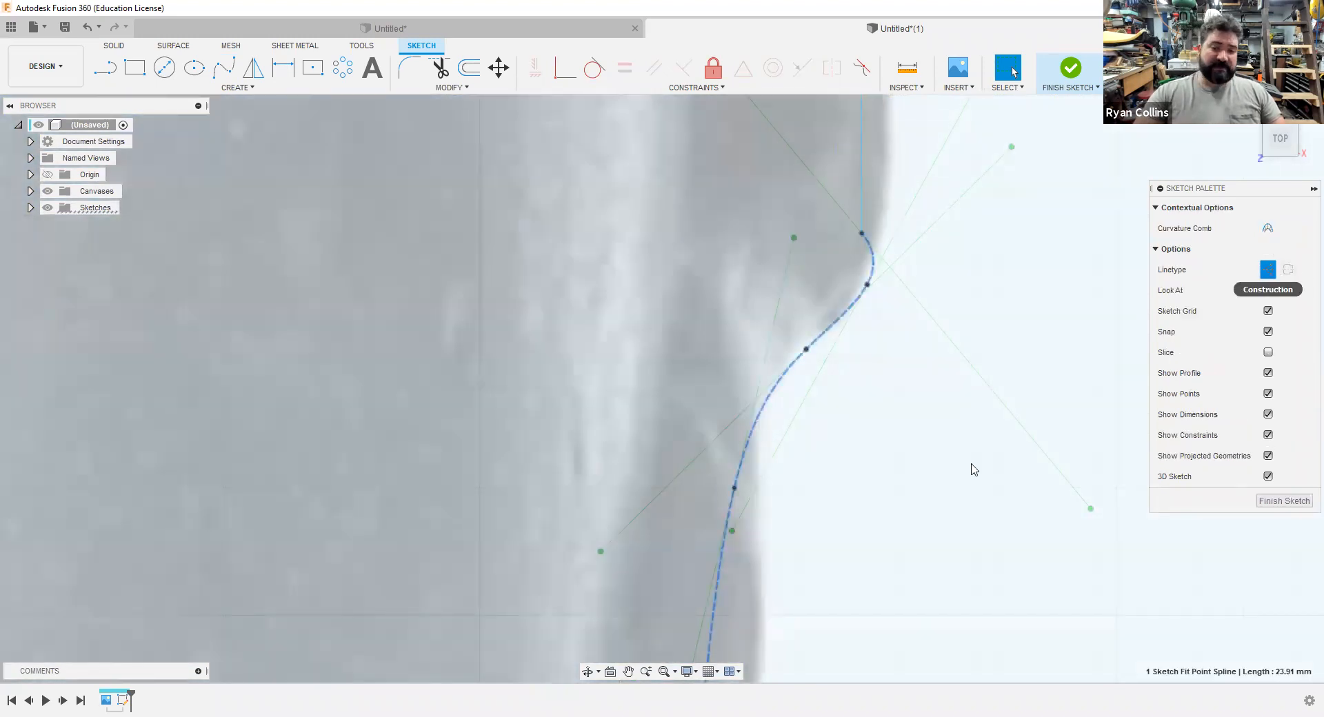
pyautogui.click(923, 452)
pyautogui.click(946, 340)
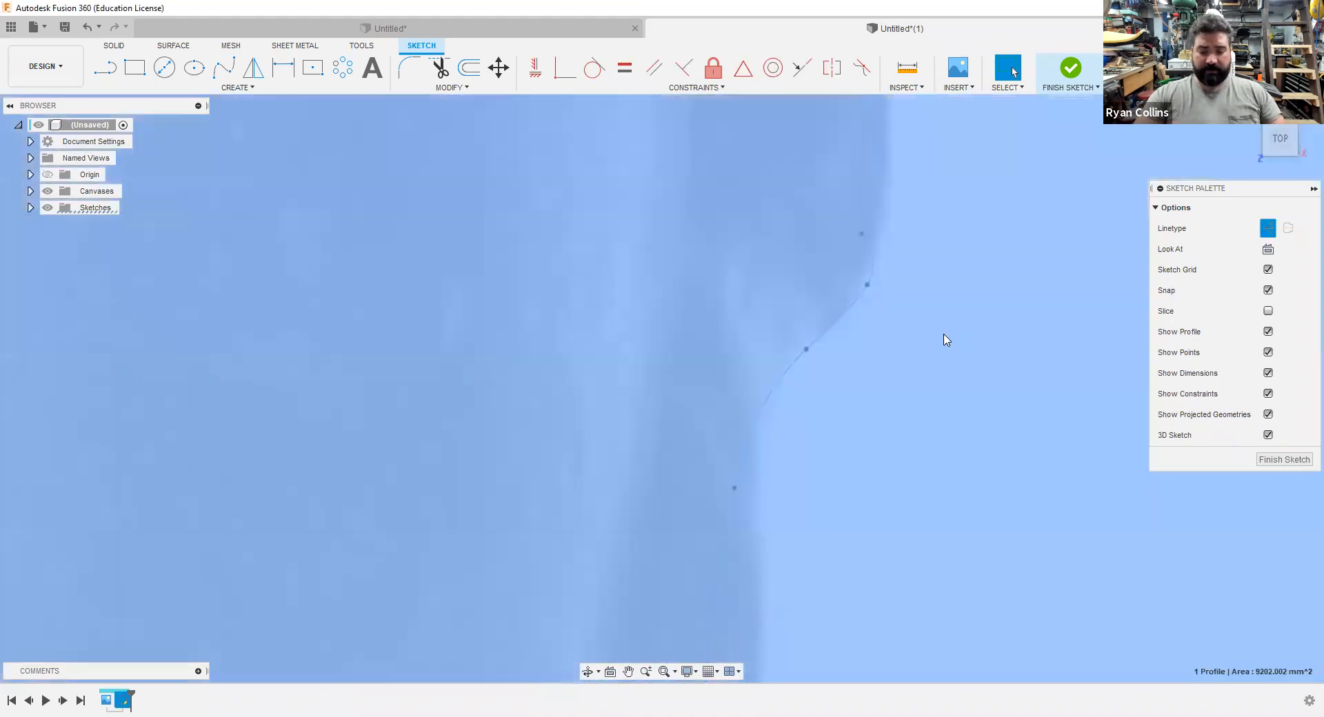
pyautogui.press('Escape')
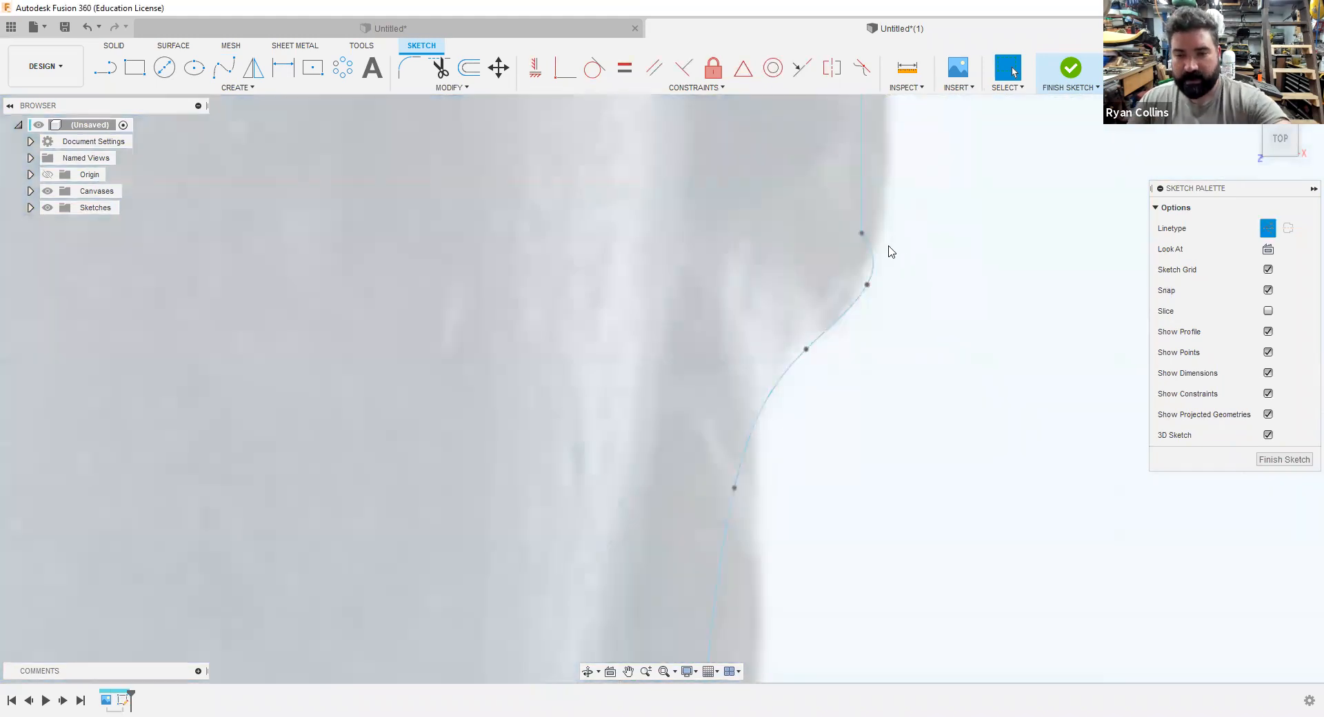
# - Move the spline's second fit point at the jaw notch by -0.141 mm in X and -0.063 mm in Y
pyautogui.scroll(5, 885, 271)
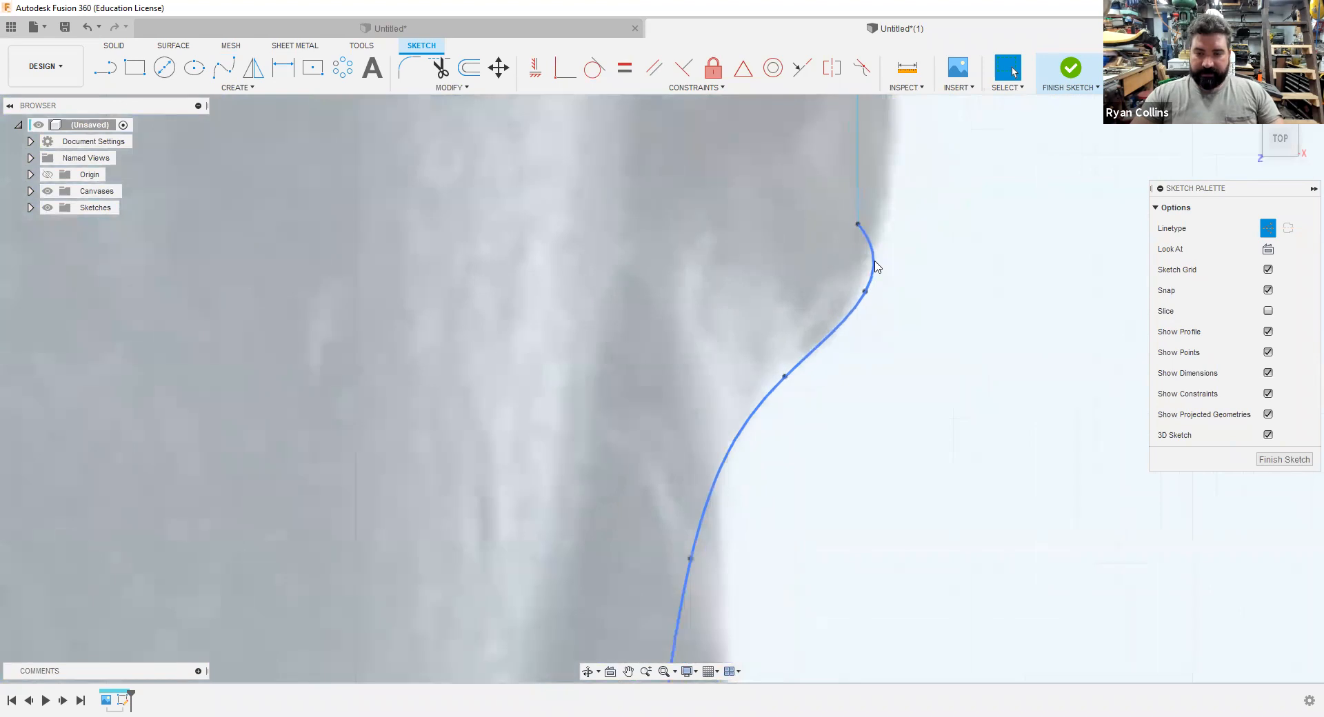
pyautogui.click(908, 362)
pyautogui.click(844, 335)
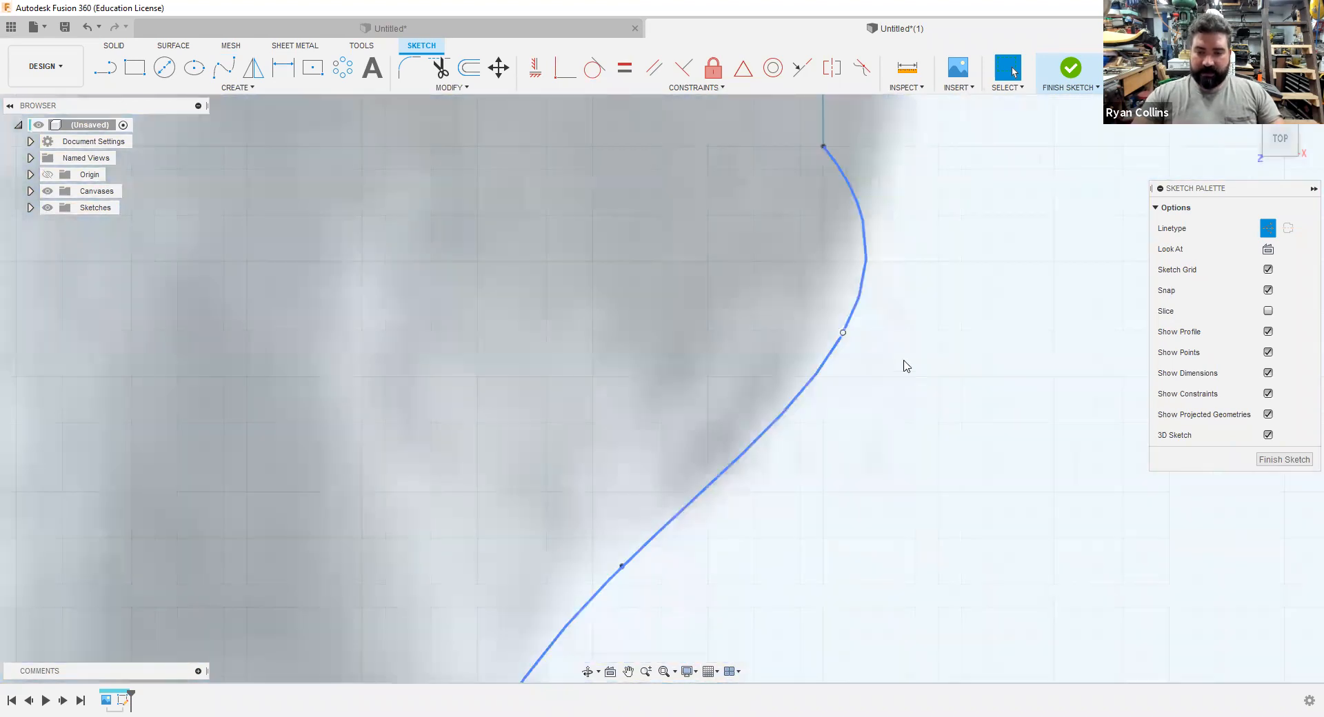
pyautogui.click(843, 333)
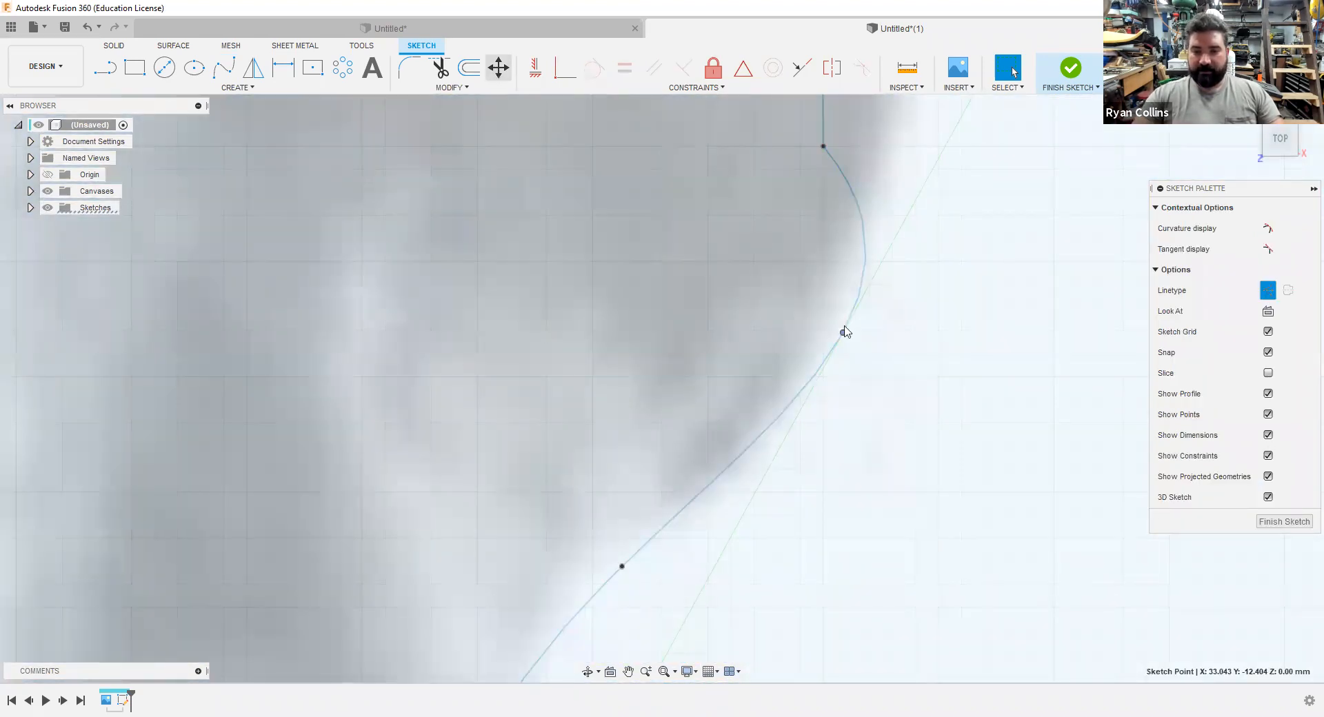
pyautogui.press('m')
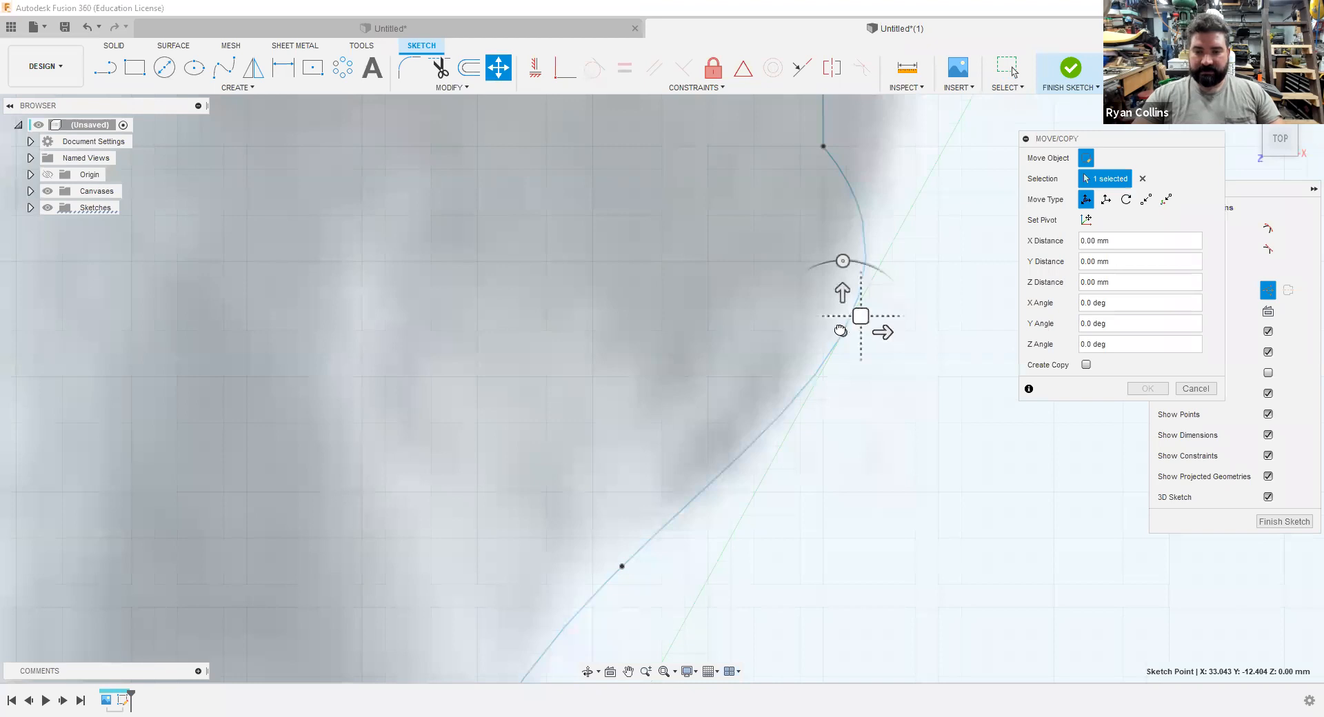
pyautogui.moveTo(799, 344); pyautogui.dragTo(795, 346)
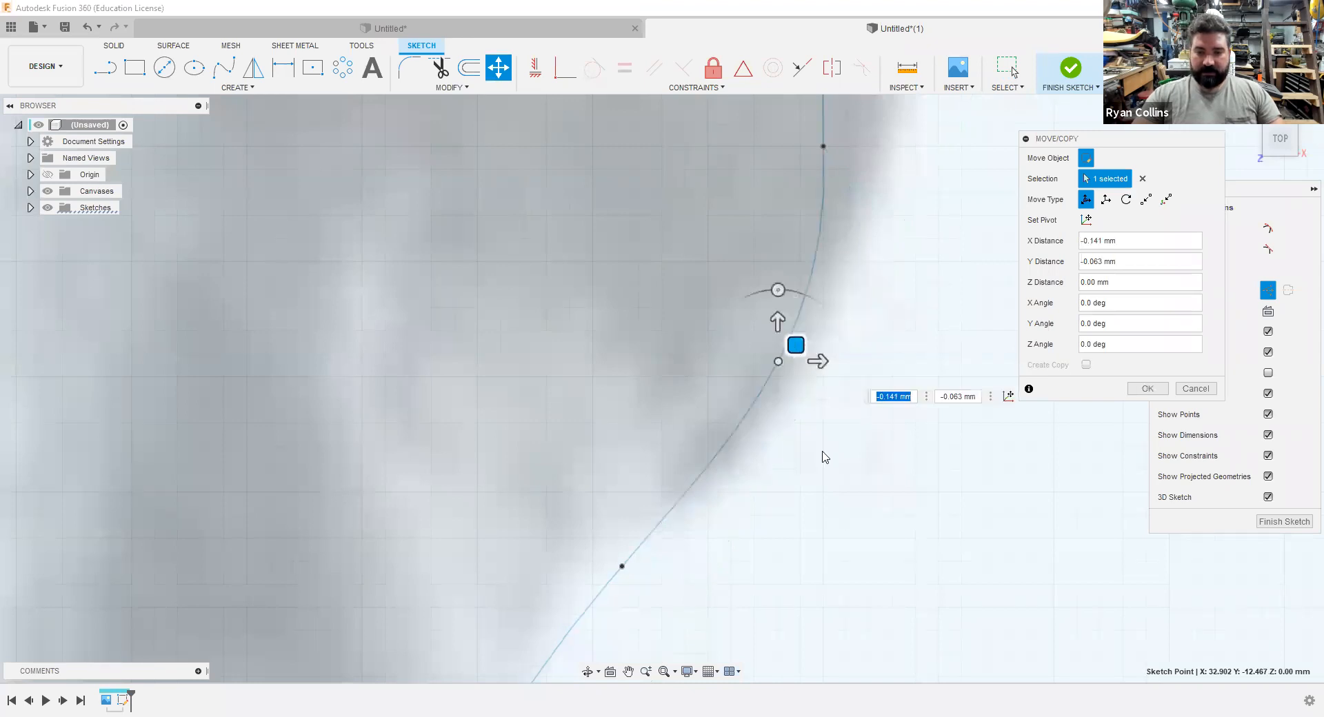
pyautogui.scroll(-3, 825, 453)
pyautogui.scroll(-3, 874, 531)
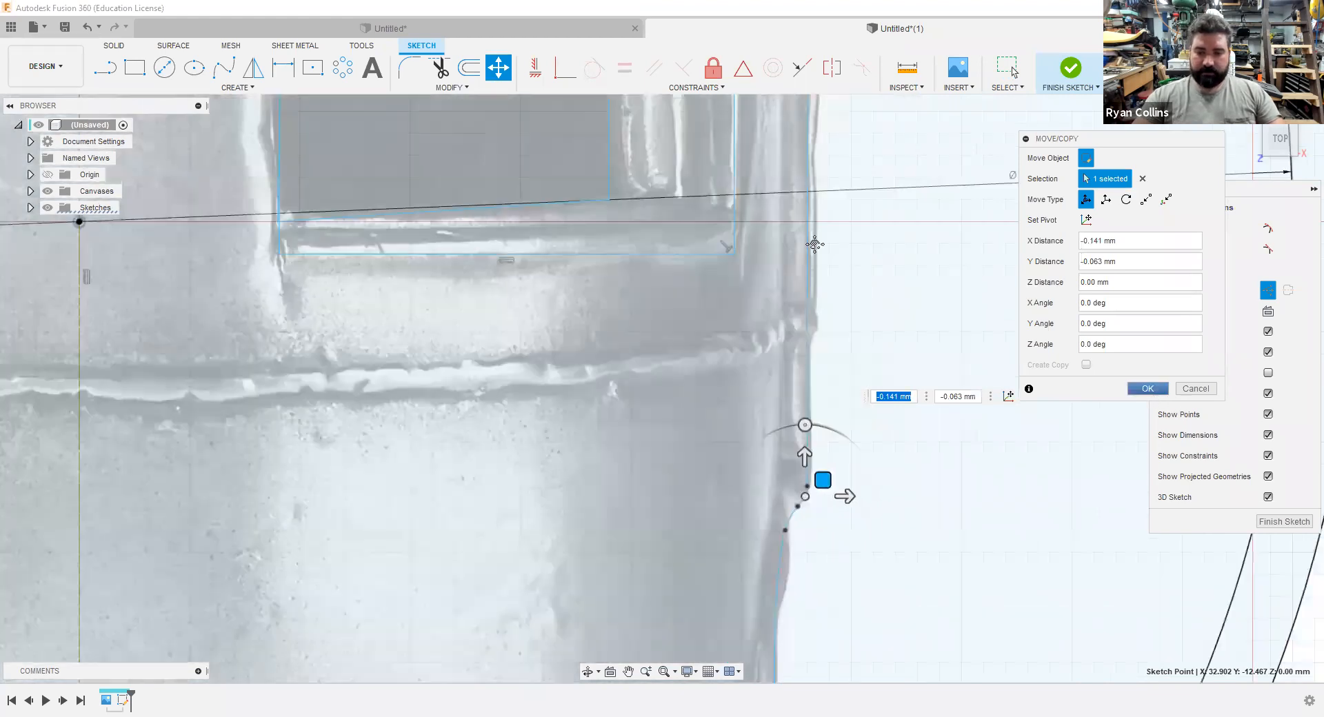
pyautogui.press('Return')
pyautogui.scroll(-2, 815, 244)
pyautogui.moveTo(747, 676); pyautogui.dragTo(751, 414, button='middle')
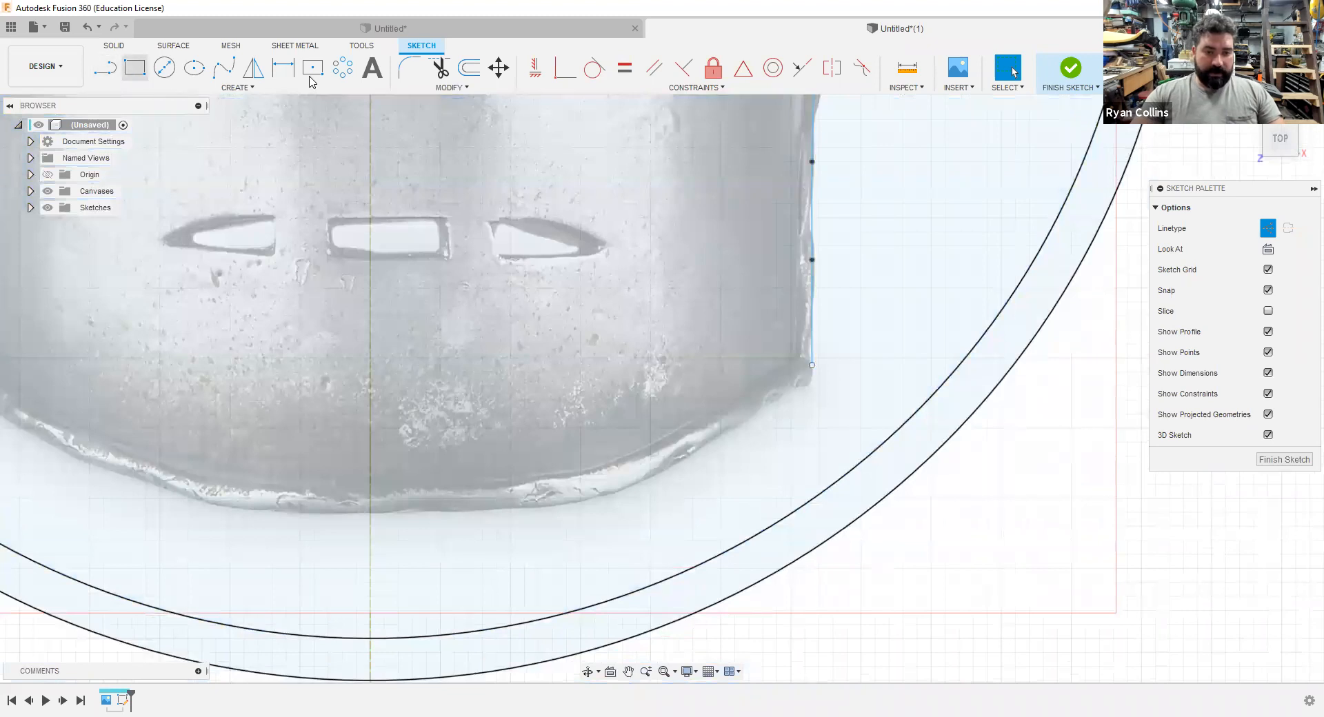
pyautogui.click(224, 67)
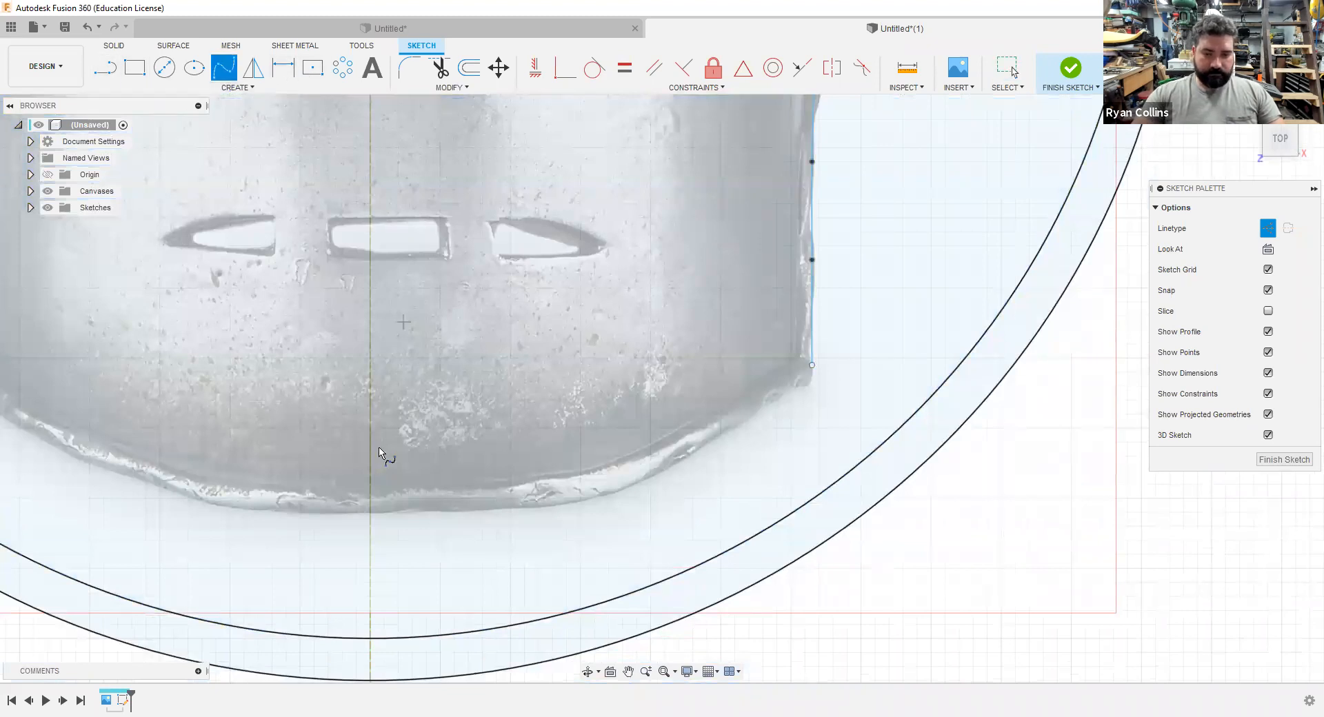
pyautogui.click(370, 512)
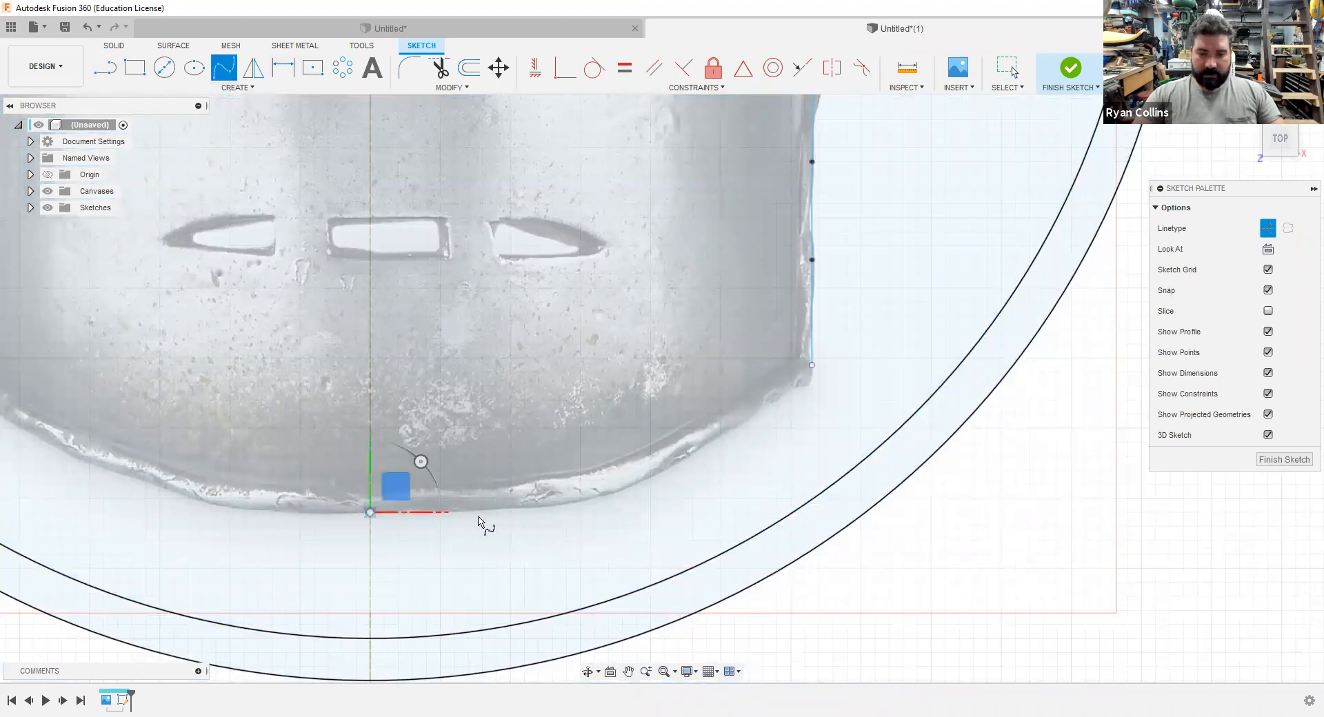
pyautogui.click(538, 512)
pyautogui.click(657, 479)
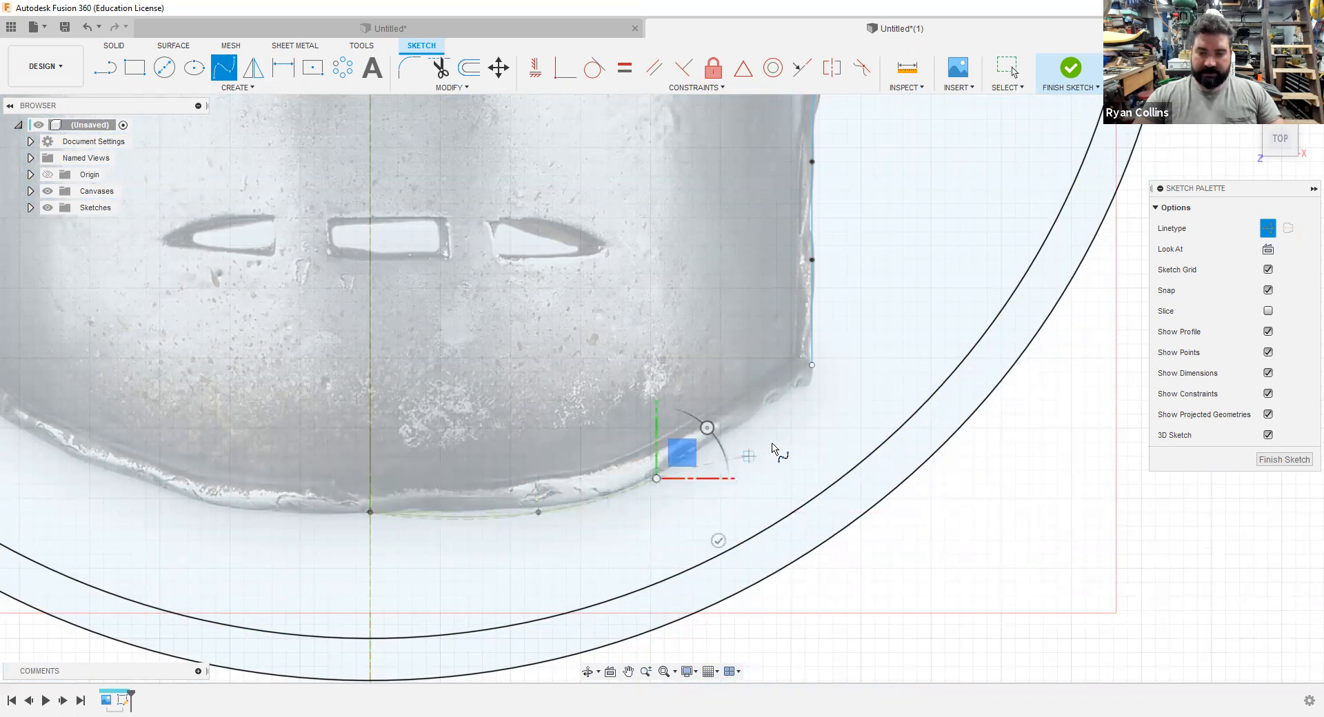
pyautogui.click(777, 400)
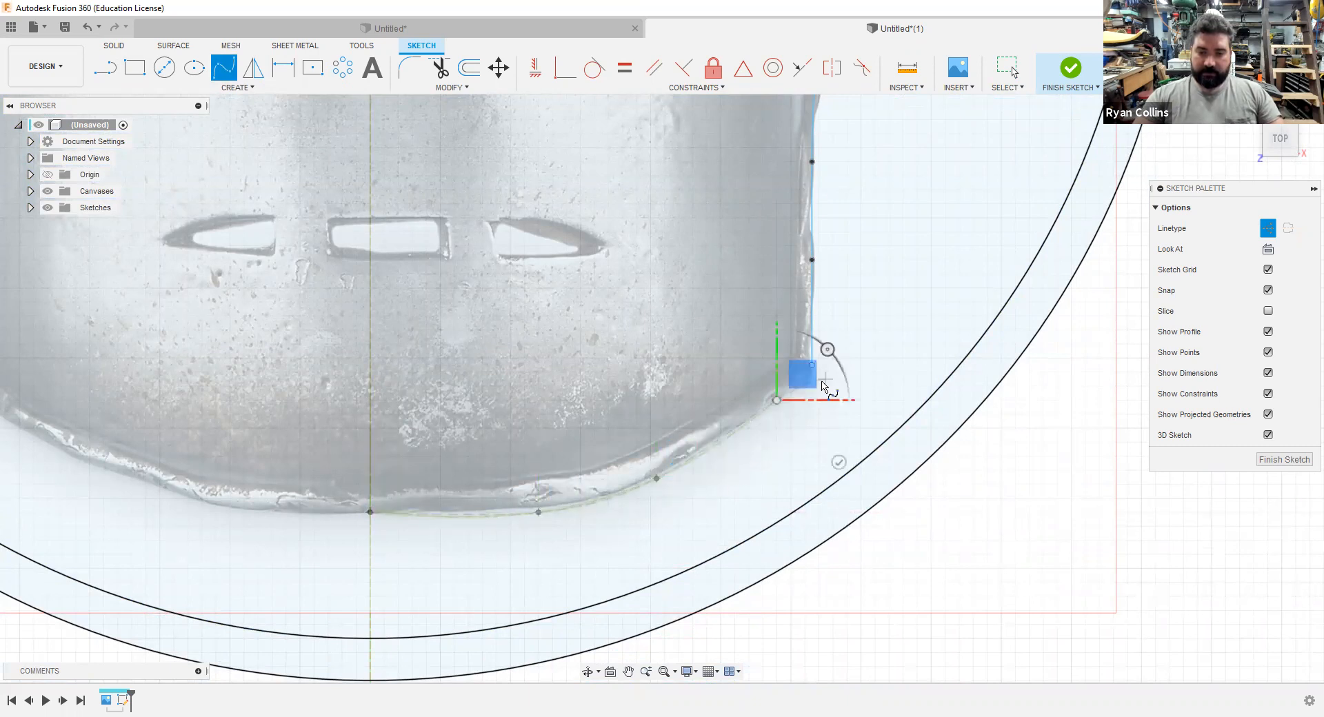
pyautogui.scroll(1, 825, 376)
pyautogui.scroll(4, 821, 381)
pyautogui.click(763, 408)
pyautogui.scroll(2, 791, 355)
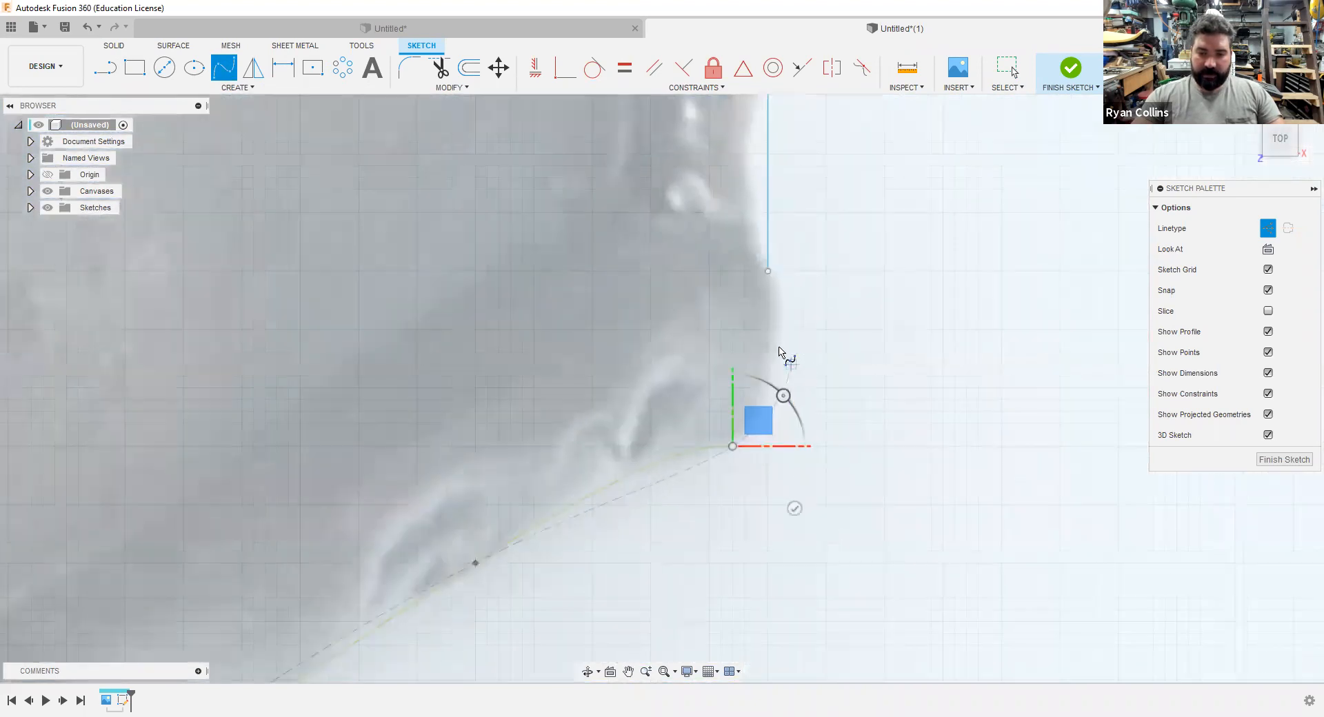
pyautogui.click(779, 342)
pyautogui.scroll(1, 787, 348)
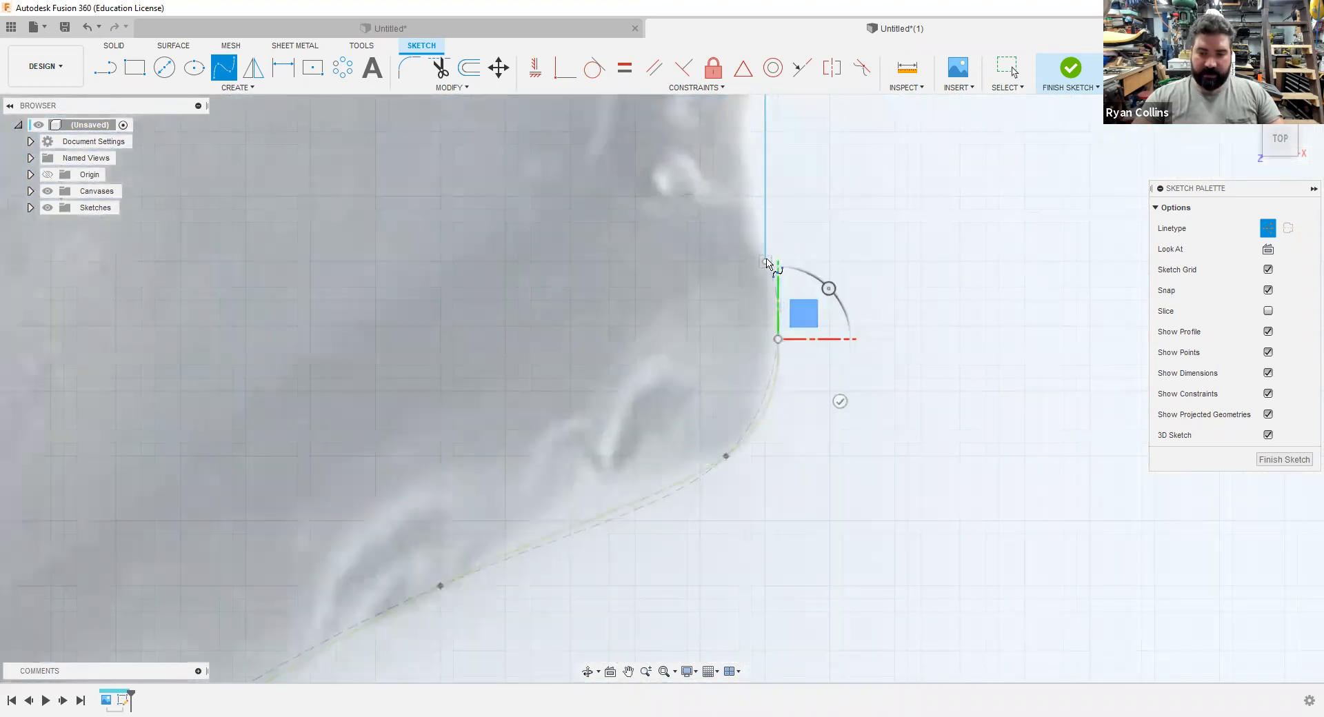
pyautogui.click(767, 264)
pyautogui.scroll(-4, 767, 264)
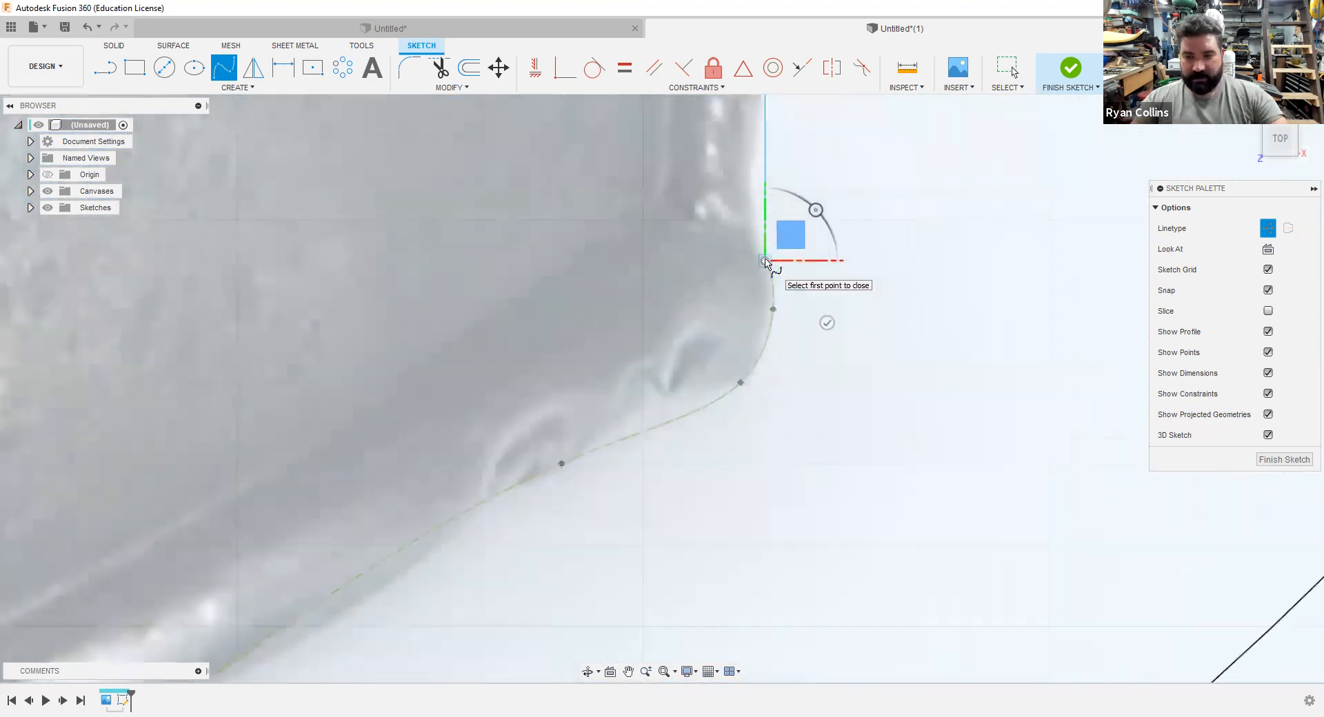
pyautogui.press('Escape')
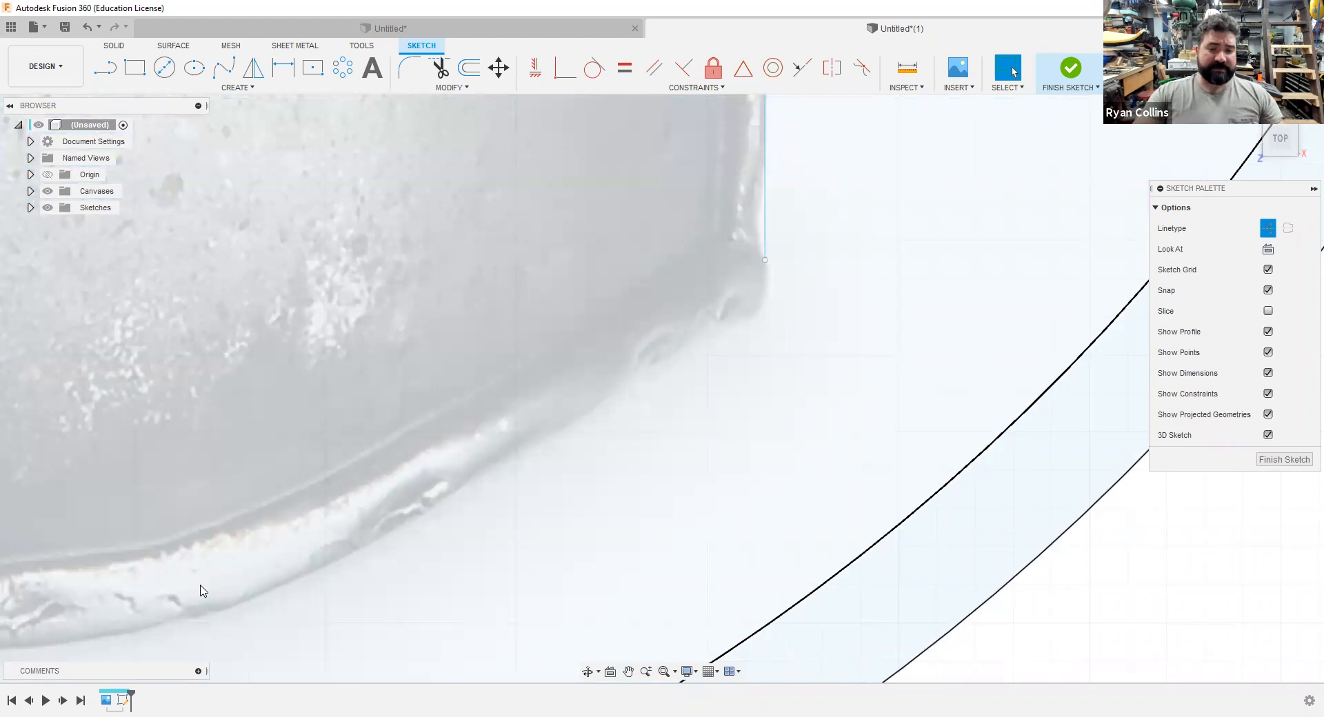
# - Turn off construction linetype and start a fit point spline on the vertical centerline, tracing the chin's lower edge toward the right jaw corner
pyautogui.scroll(2, 216, 126)
pyautogui.click(224, 67)
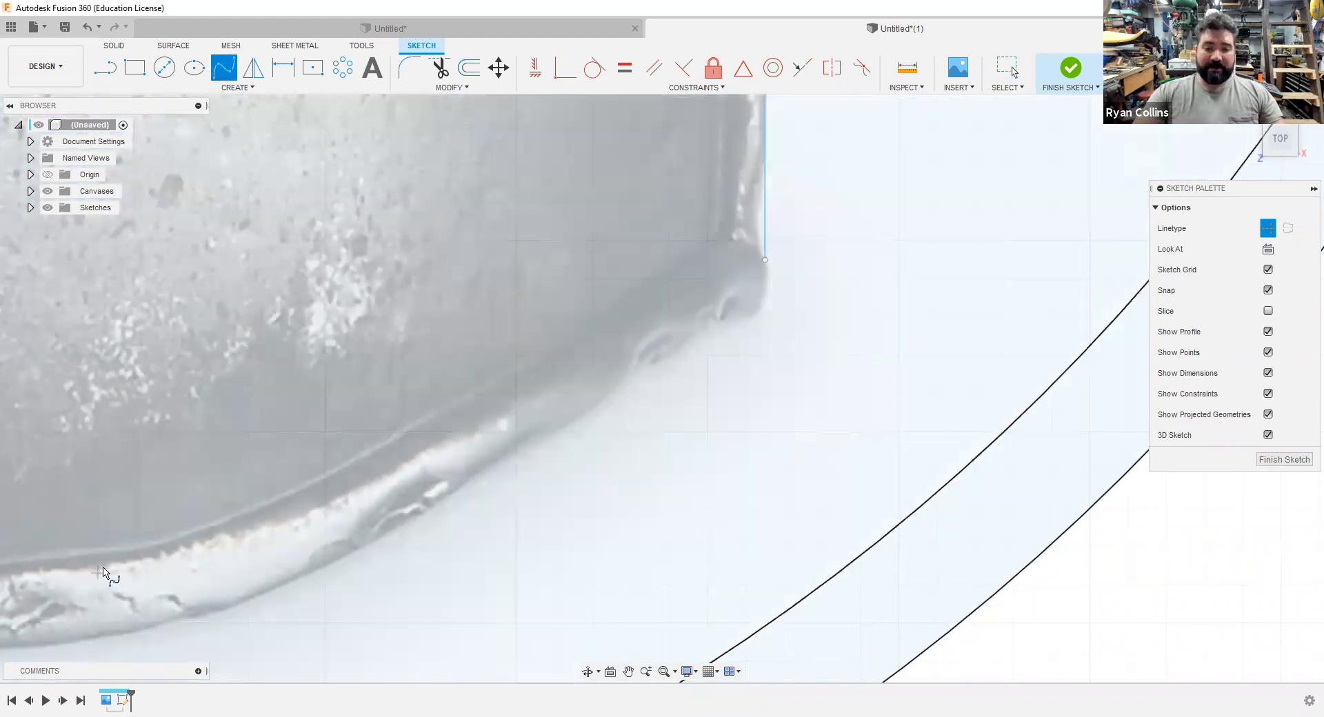
pyautogui.scroll(3, 111, 560)
pyautogui.scroll(-3, 168, 569)
pyautogui.scroll(2, 177, 552)
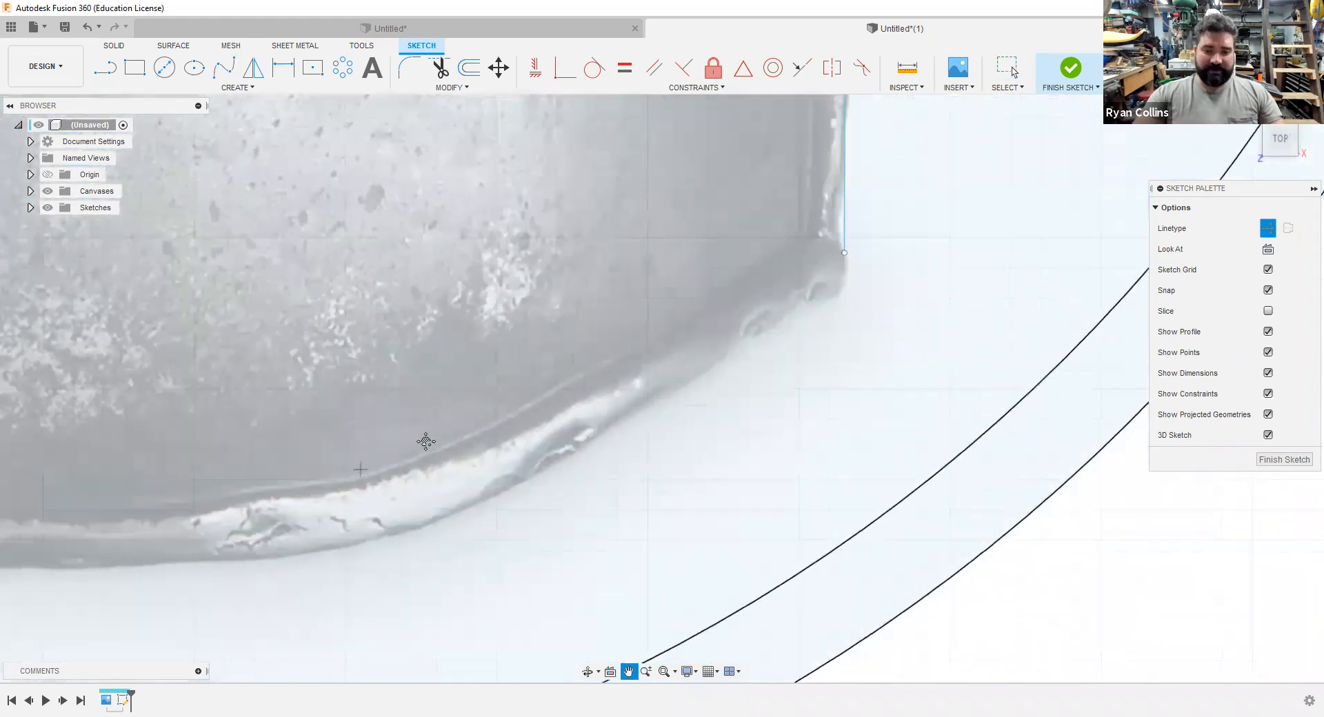
pyautogui.scroll(-2, 187, 559)
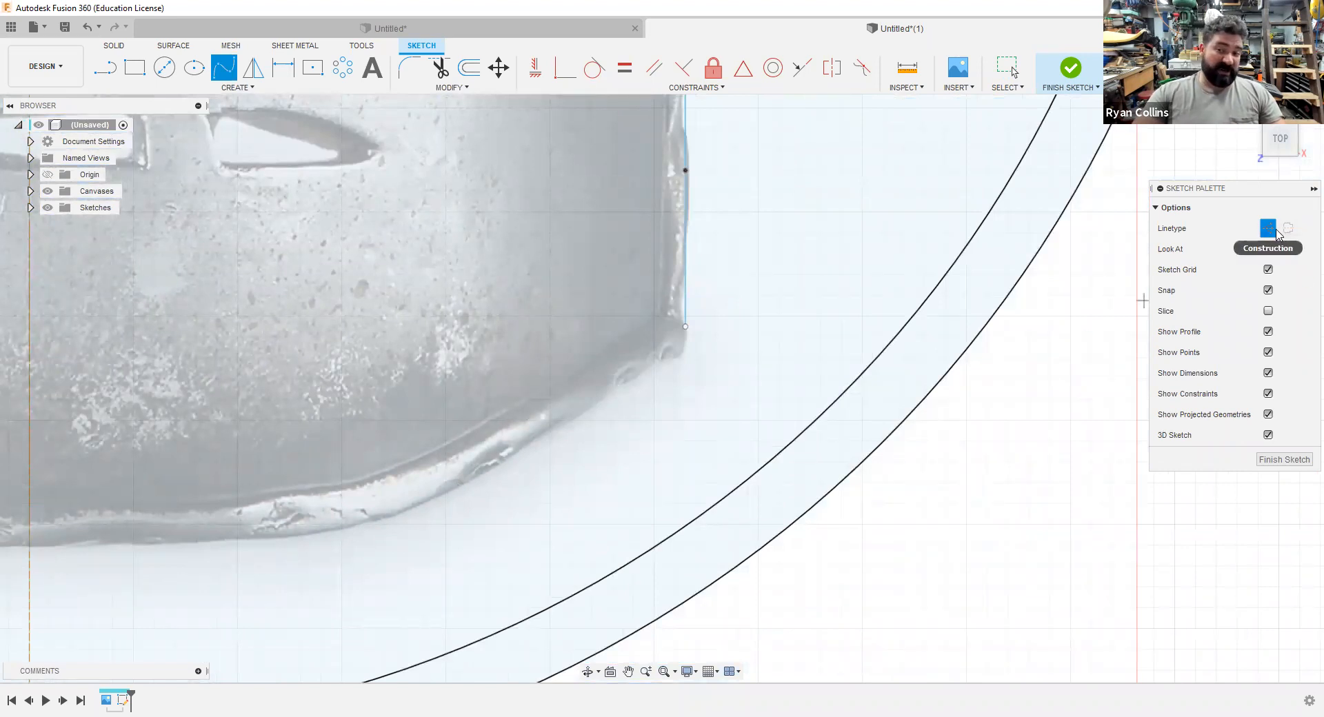
pyautogui.click(29, 546)
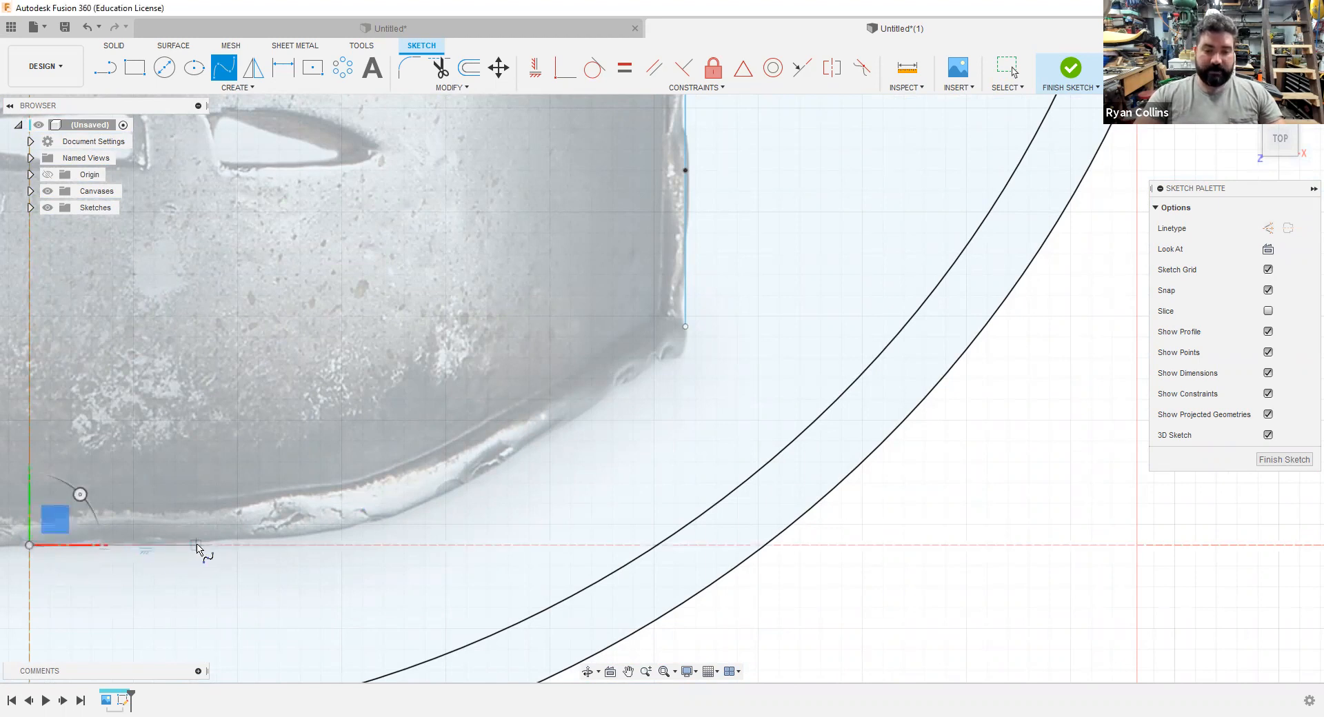
pyautogui.click(196, 545)
pyautogui.click(390, 518)
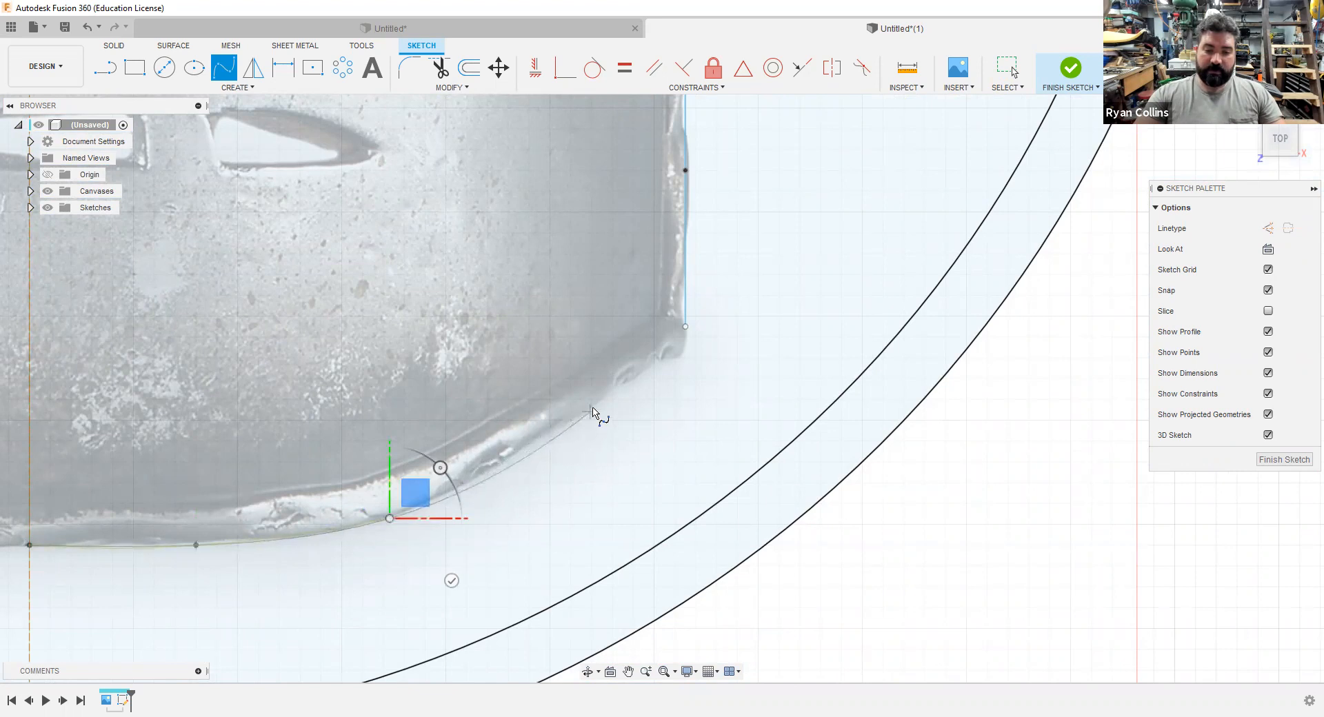
pyautogui.click(649, 370)
# - Continue the chin spline around the jaw corner, end it on the jaw side spline's lower endpoint, and clear the selection
pyautogui.scroll(5, 771, 330)
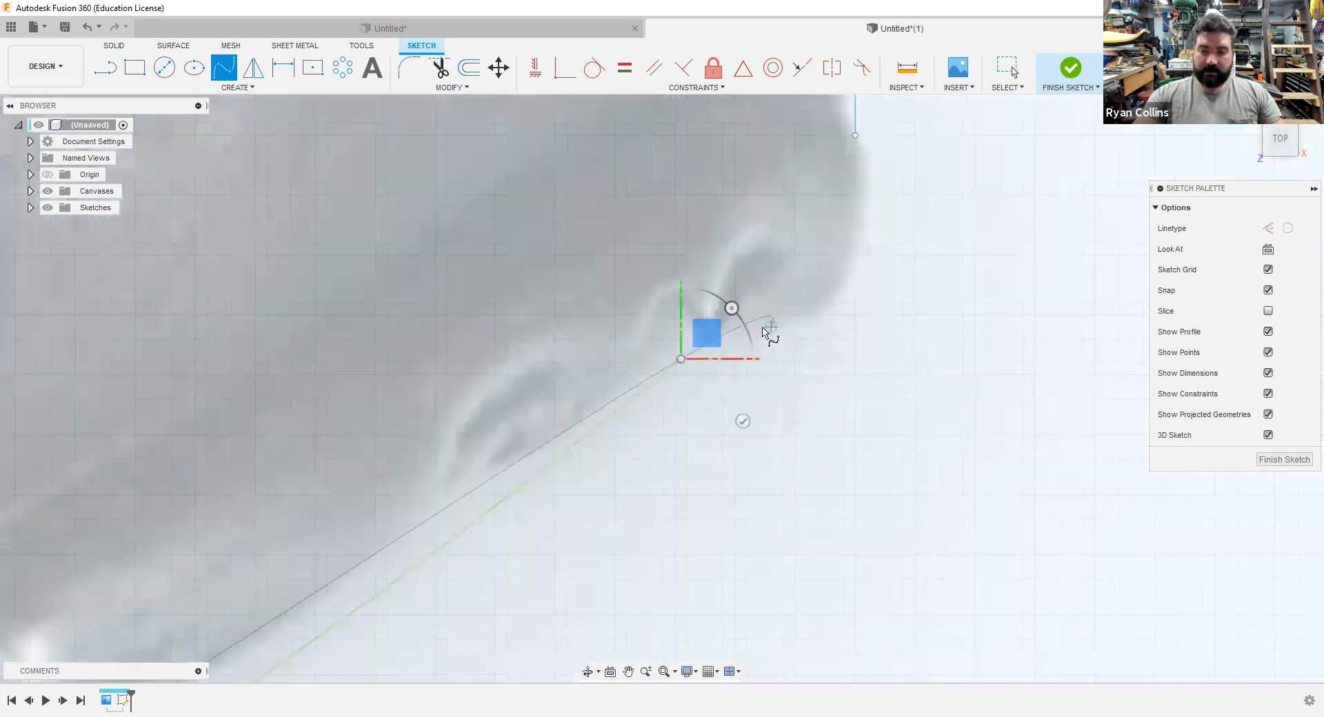
pyautogui.click(855, 267)
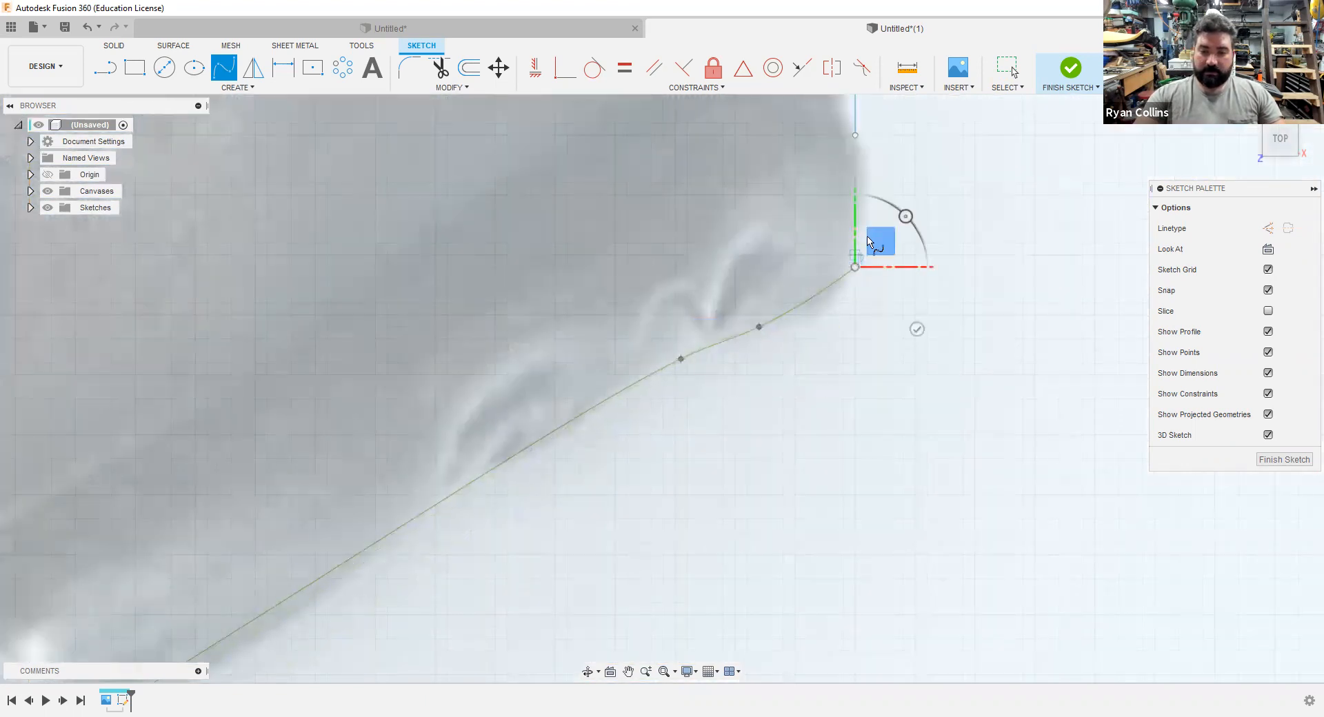
pyautogui.click(856, 137)
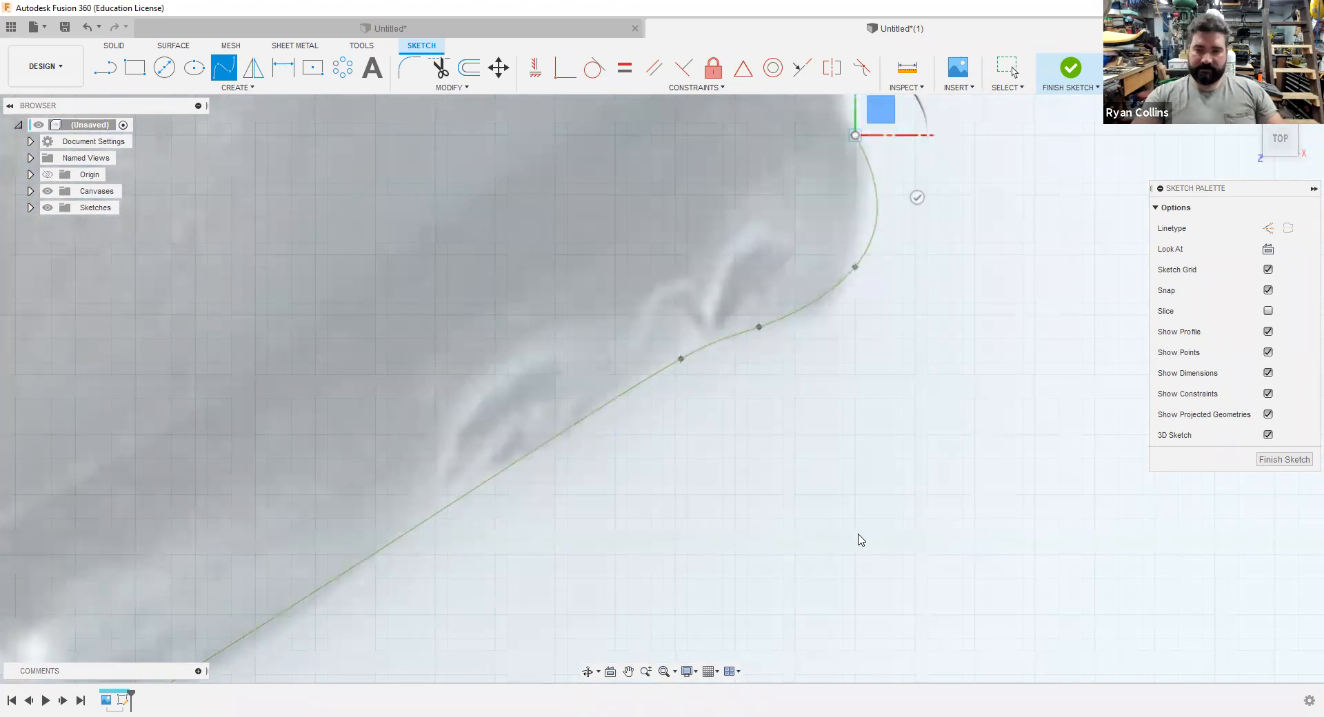
pyautogui.press('Escape')
pyautogui.scroll(-1, 860, 545)
pyautogui.click(883, 529)
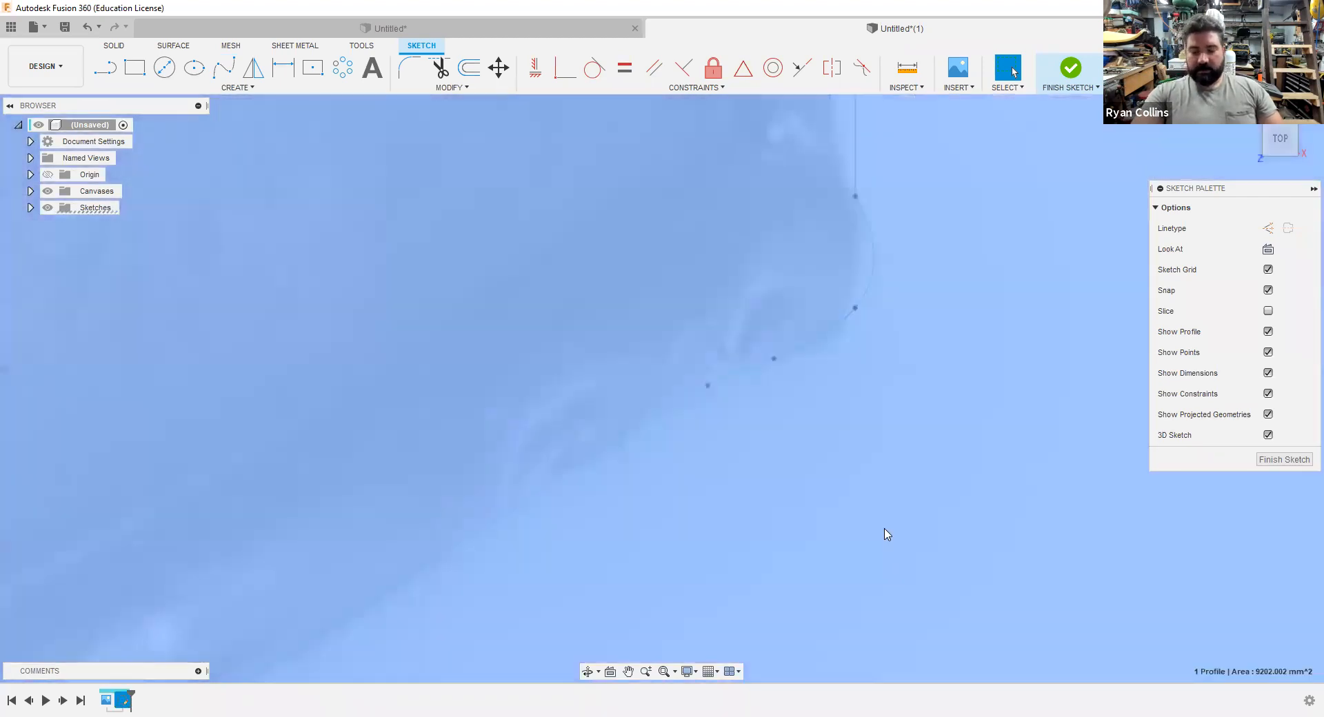
pyautogui.scroll(3, 885, 527)
pyautogui.scroll(-4, 855, 440)
pyautogui.scroll(-8, 718, 482)
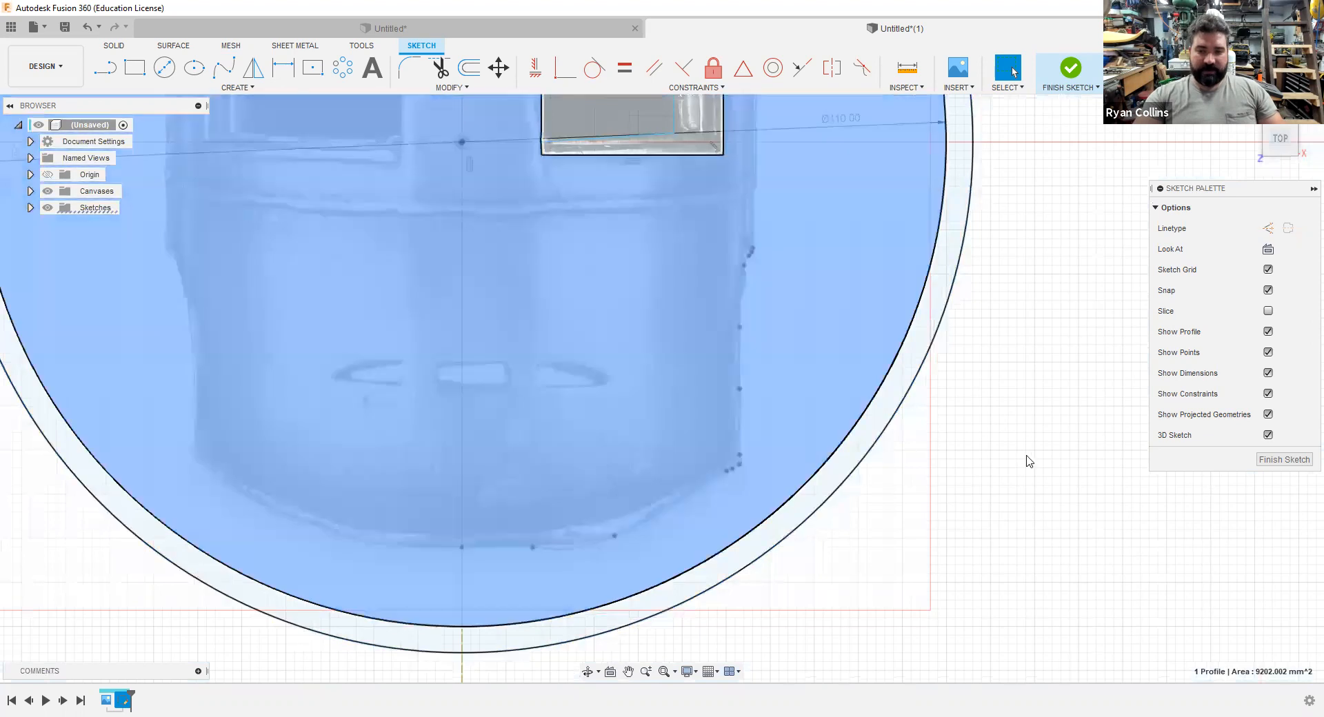
pyautogui.click(978, 458)
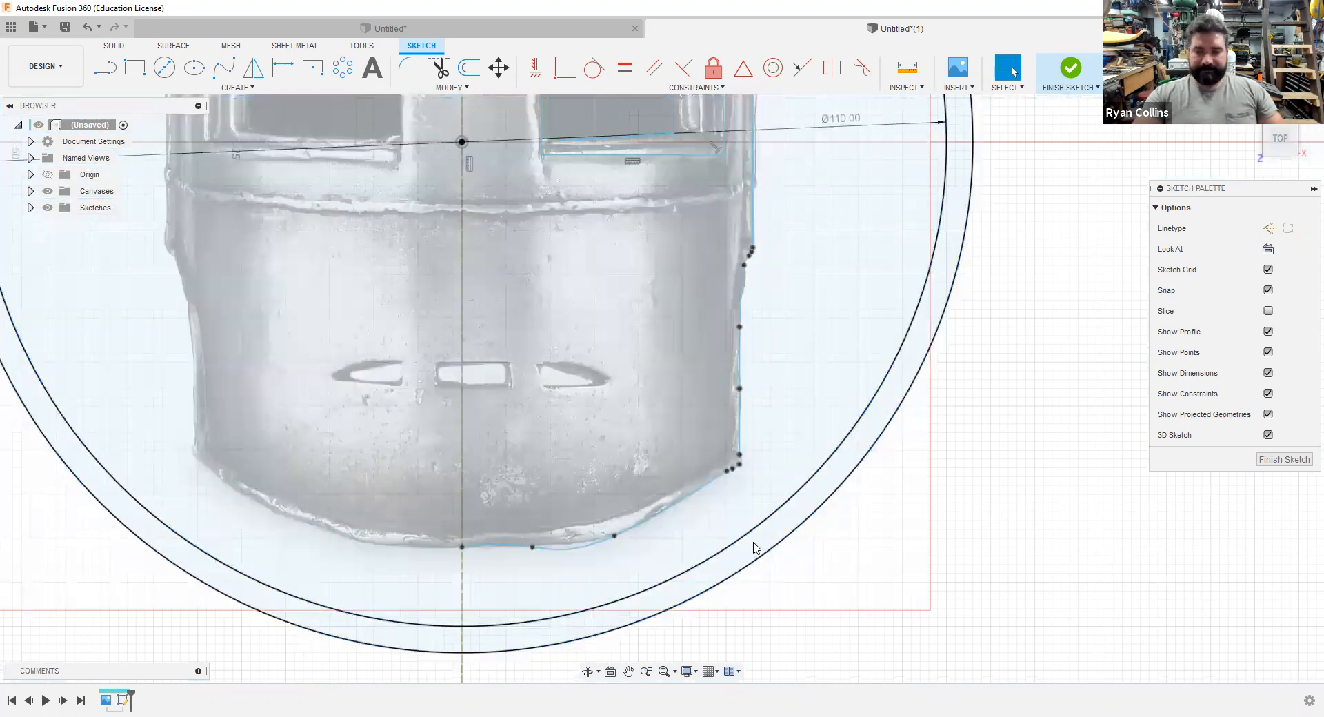
# - Move the chin spline's fit point at the rounded jaw corner by -0.221 mm in X and -0.214 mm in Y
pyautogui.click(718, 452)
pyautogui.scroll(8, 719, 452)
pyautogui.moveTo(710, 381); pyautogui.dragTo(633, 633, button='middle')
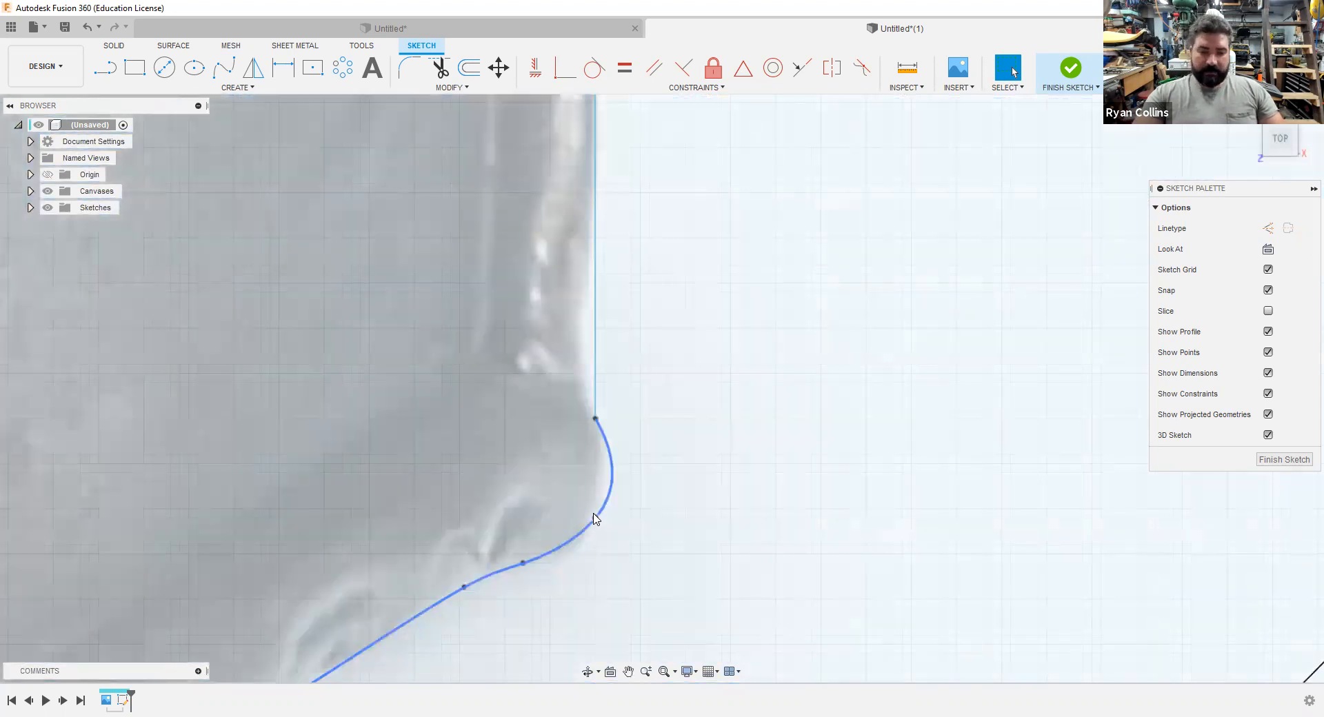
pyautogui.click(595, 519)
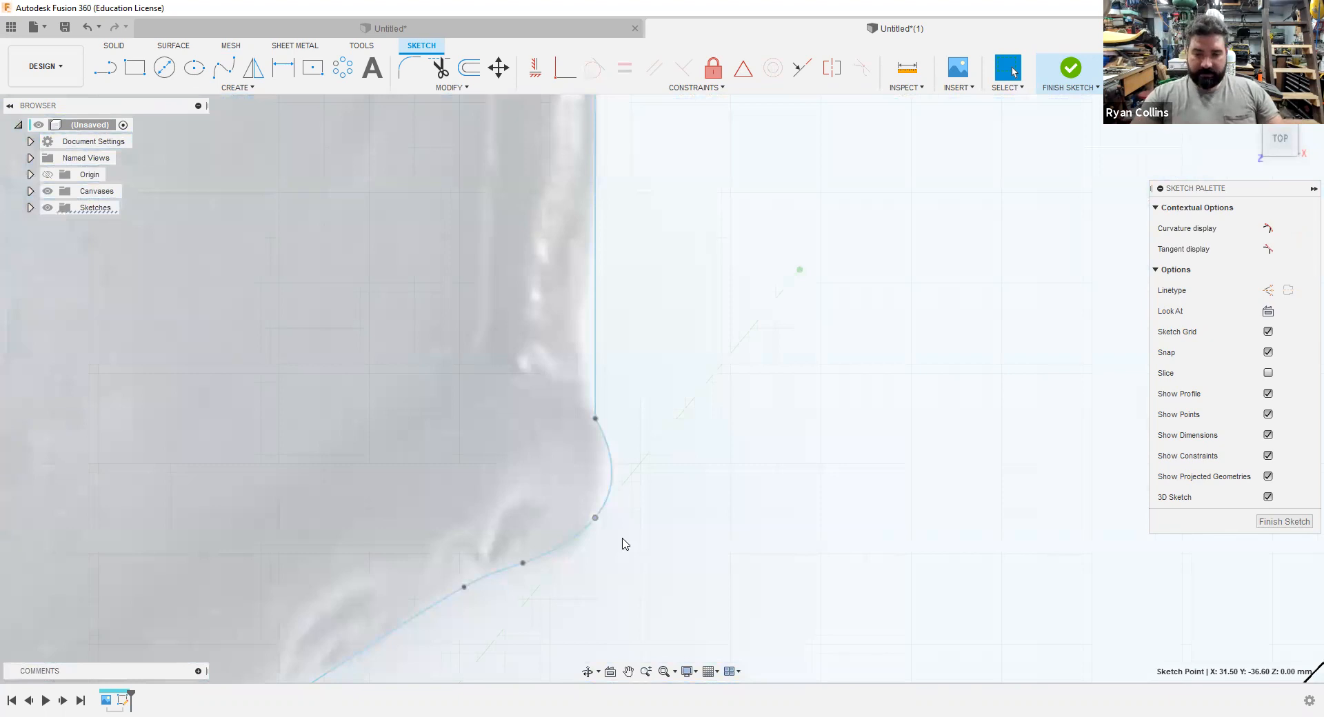
pyautogui.press('m')
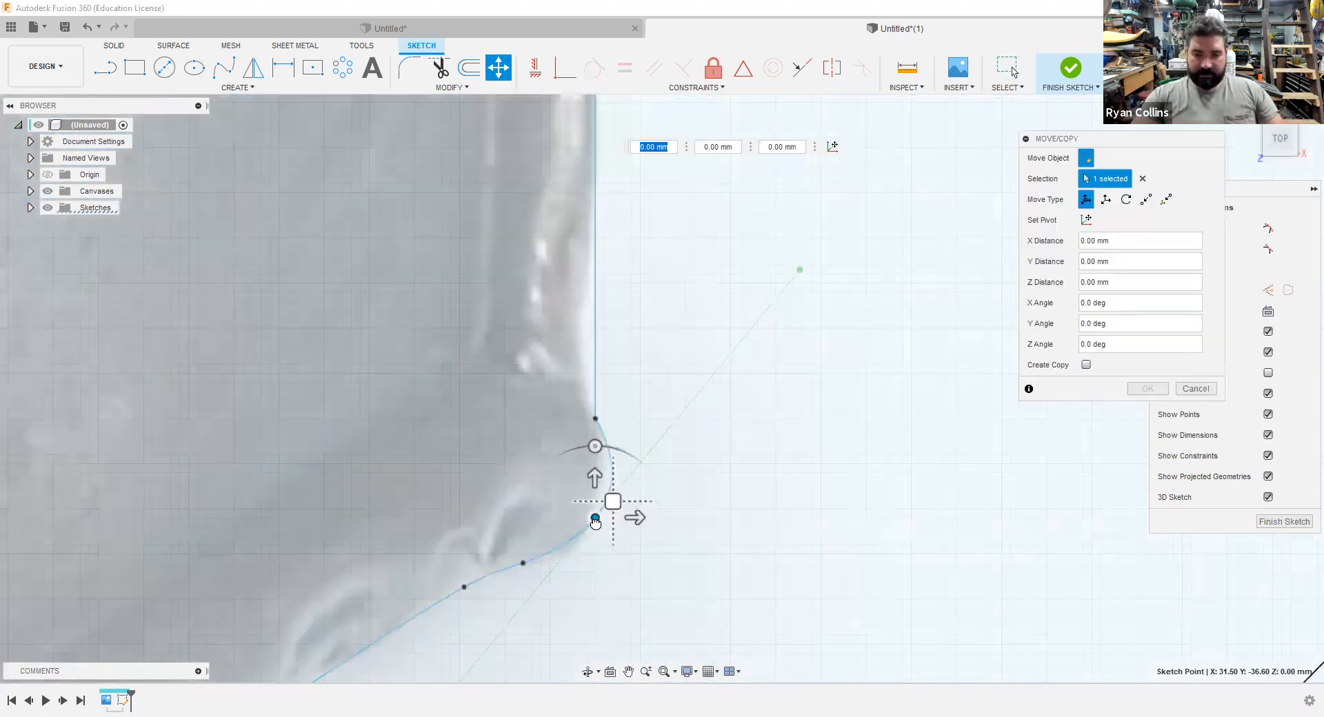
pyautogui.moveTo(597, 523); pyautogui.dragTo(577, 542)
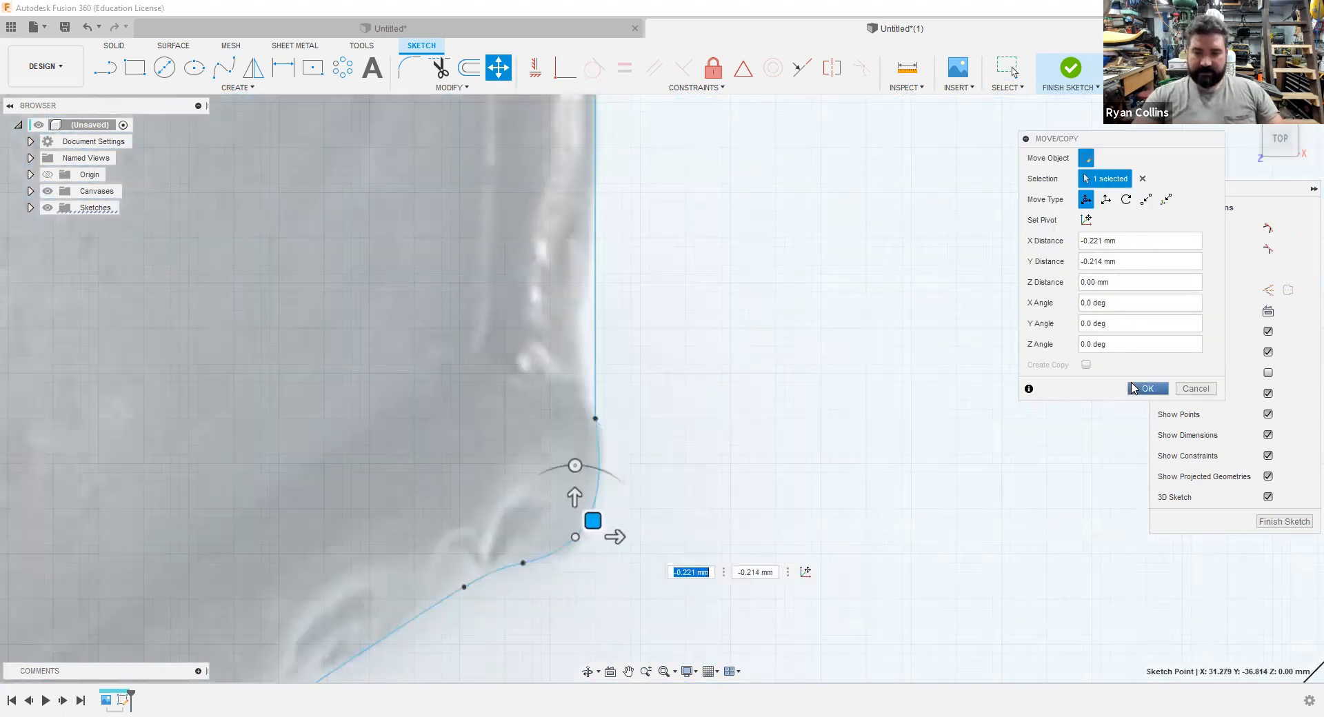
pyautogui.press('Return')
pyautogui.scroll(-5, 683, 588)
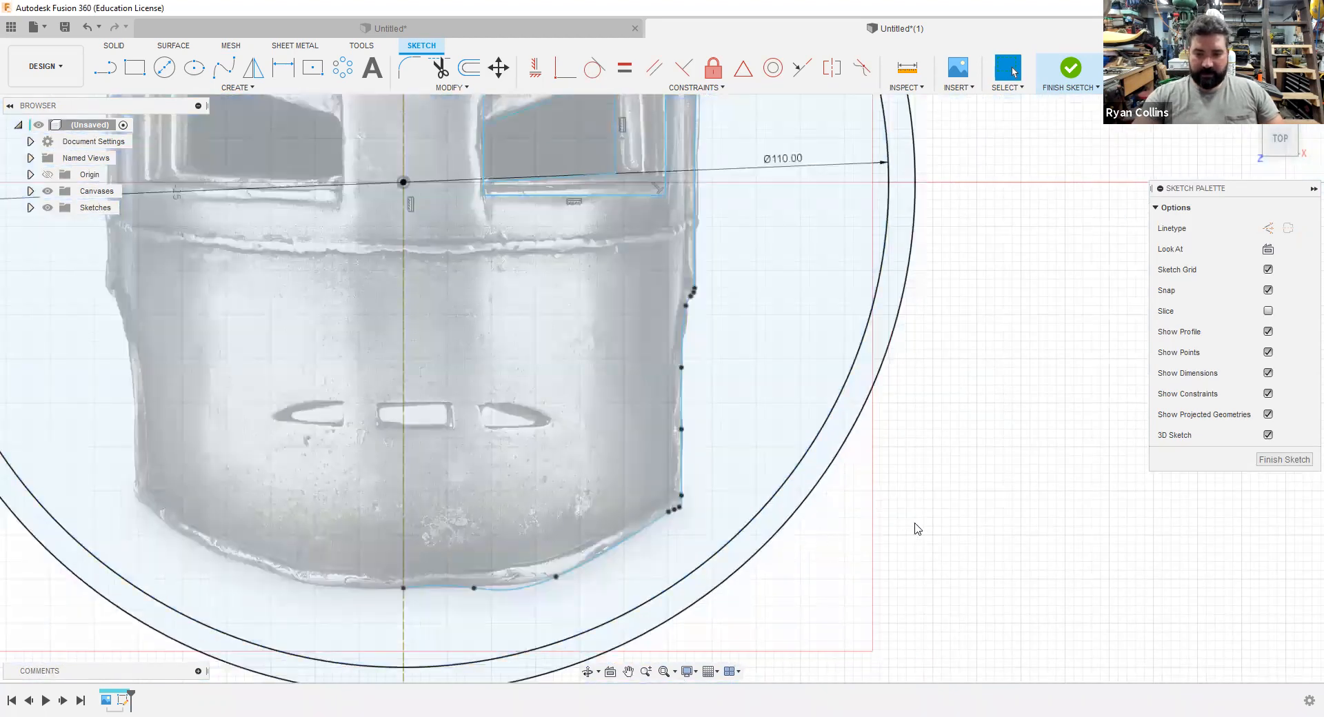
# - Trace the center mouth slot's right-hand outline and the right mouth slot's slanted inner and bottom edges with lines
pyautogui.scroll(10, 379, 491)
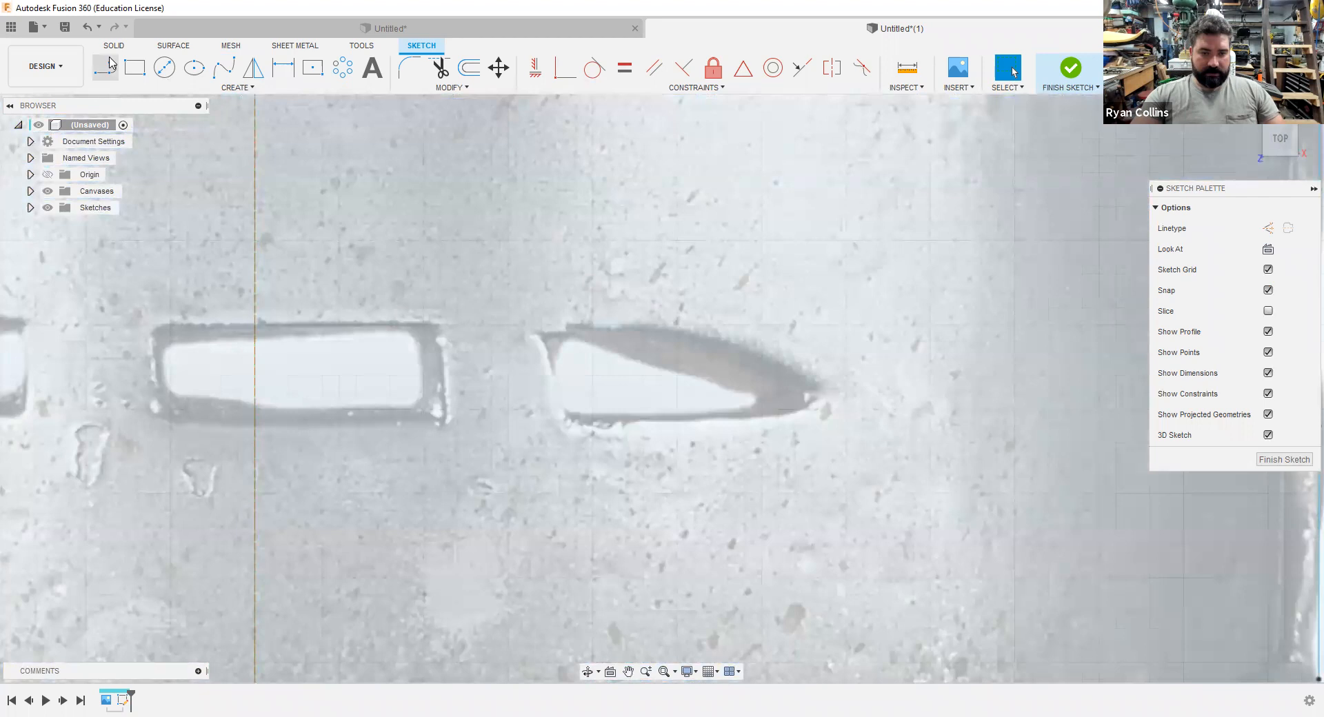
pyautogui.press('l')
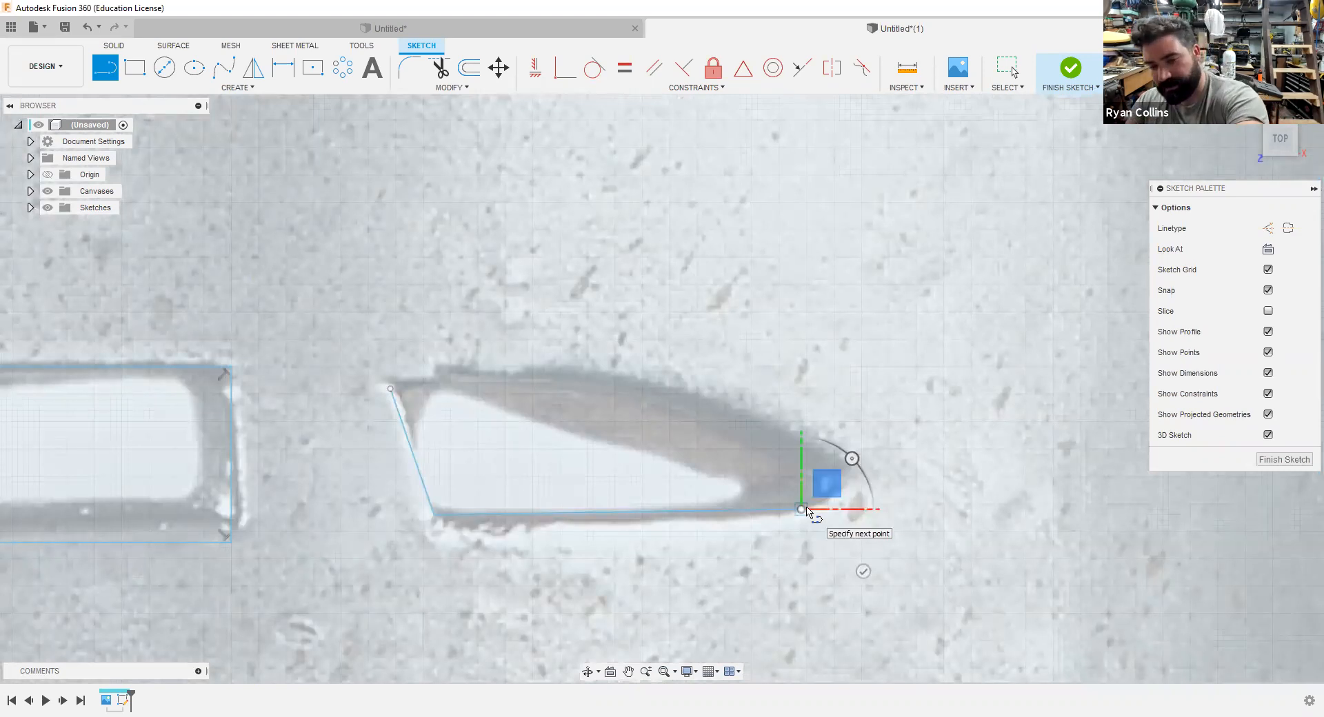
pyautogui.press('Escape')
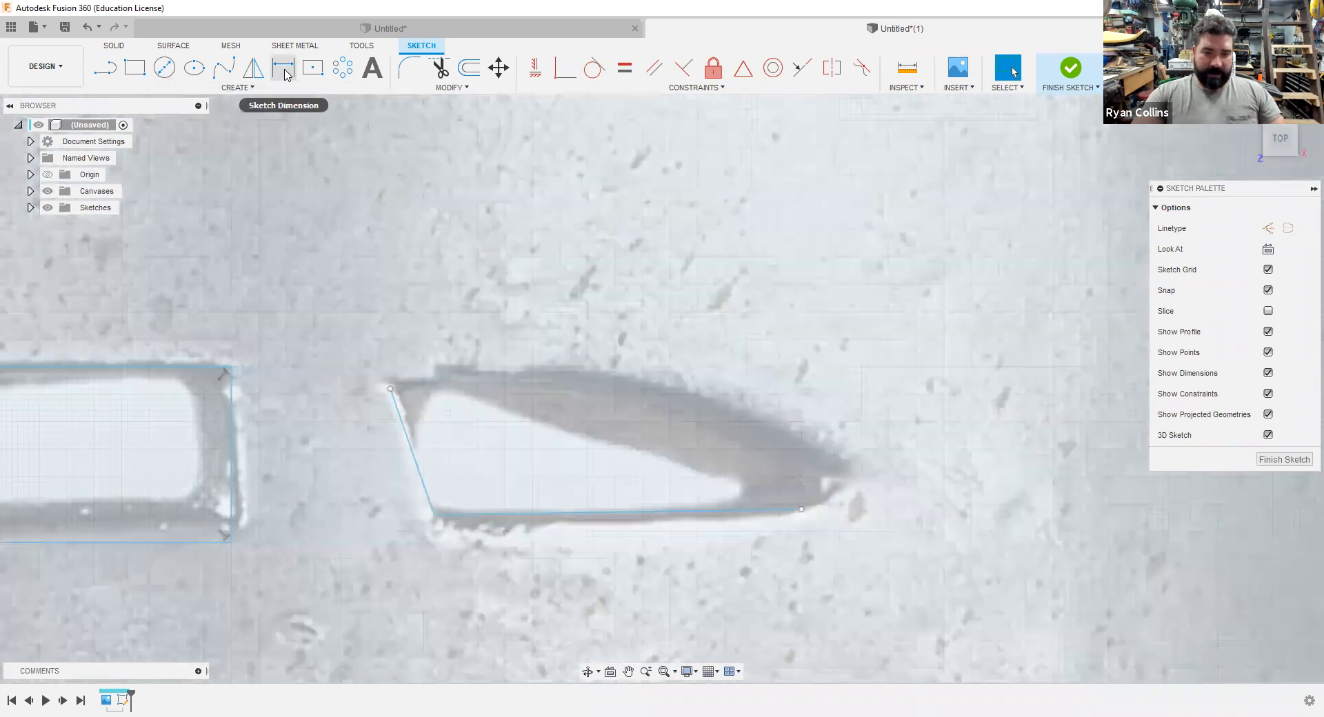
# - Trace the right mouth slot's rounded outer tip and curved upper edge with a fit point spline joining the two open line endpoints
pyautogui.click(227, 66)
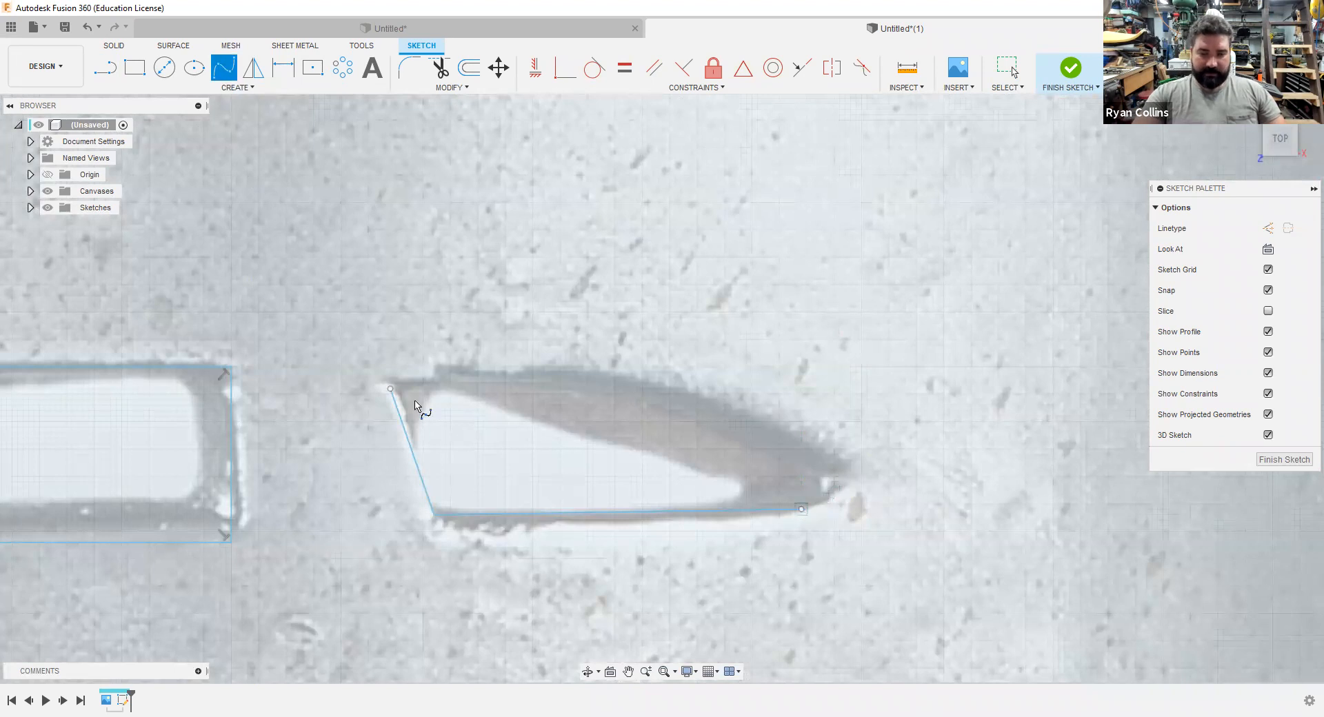
pyautogui.scroll(3, 818, 491)
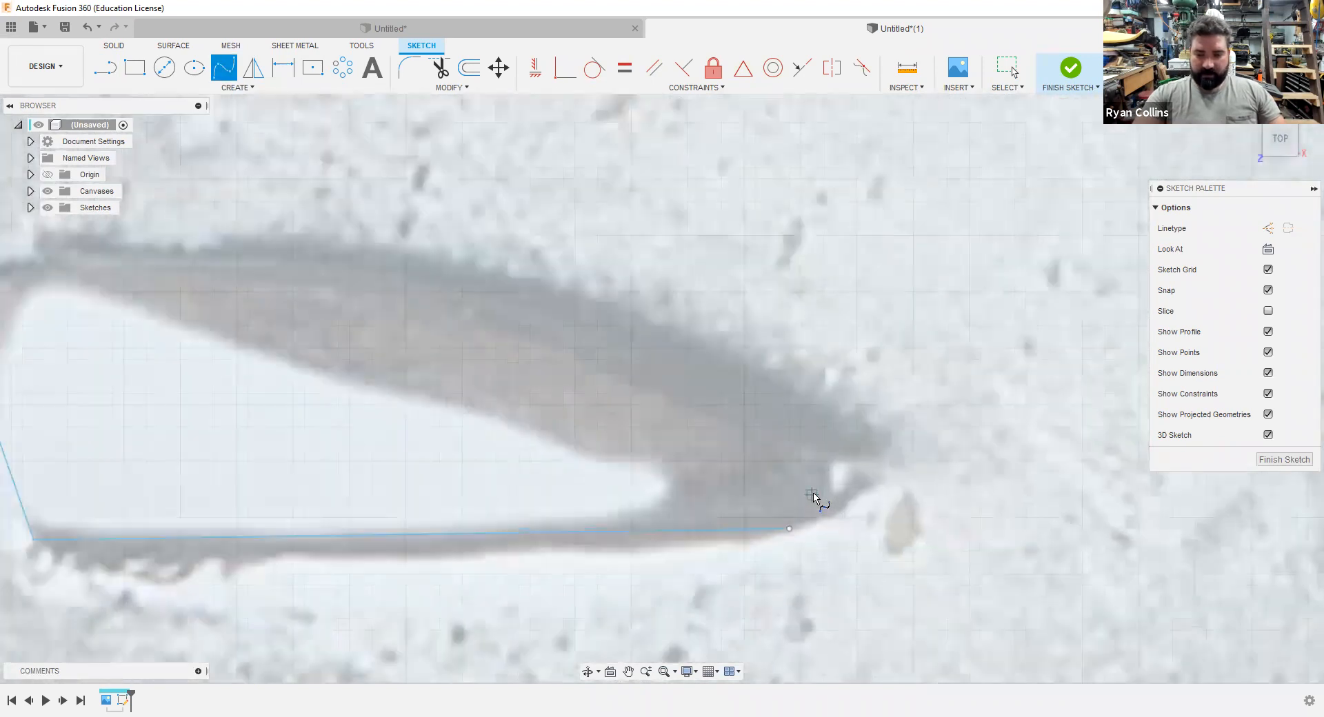
pyautogui.scroll(2, 777, 556)
pyautogui.click(777, 548)
pyautogui.click(881, 477)
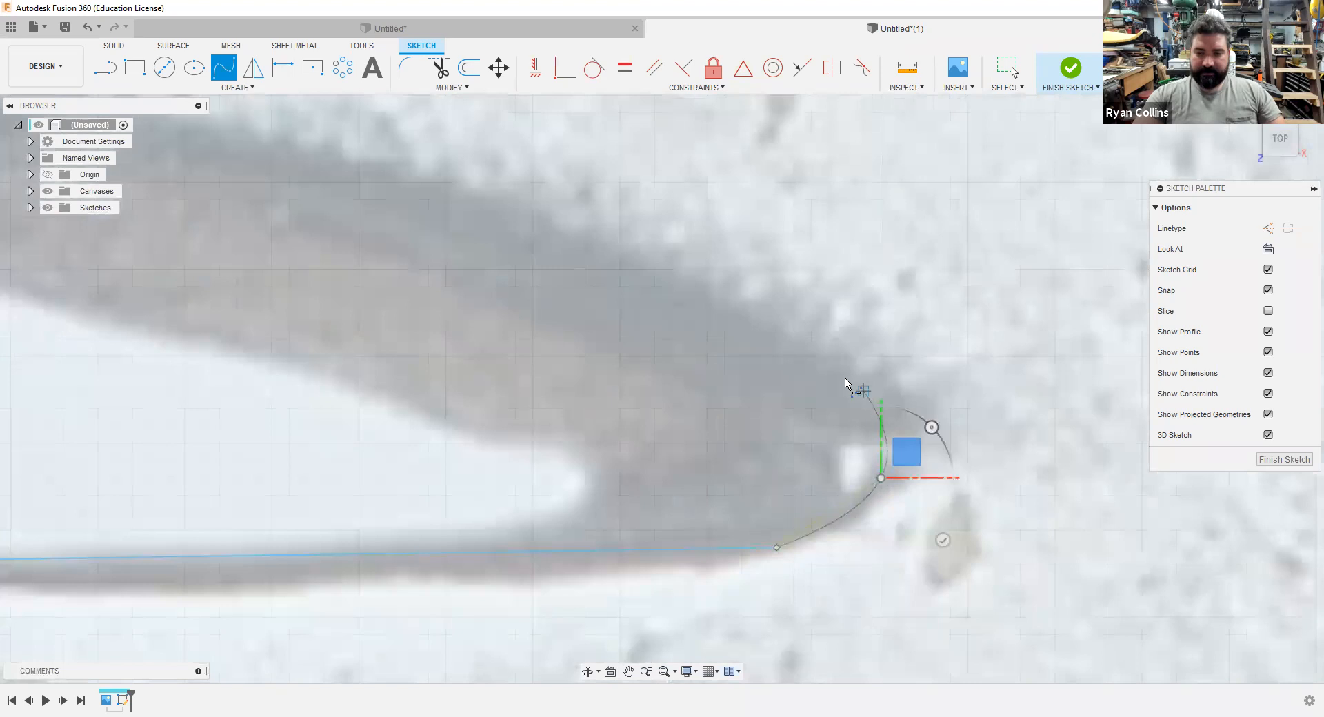
pyautogui.click(805, 349)
pyautogui.scroll(-5, 274, 212)
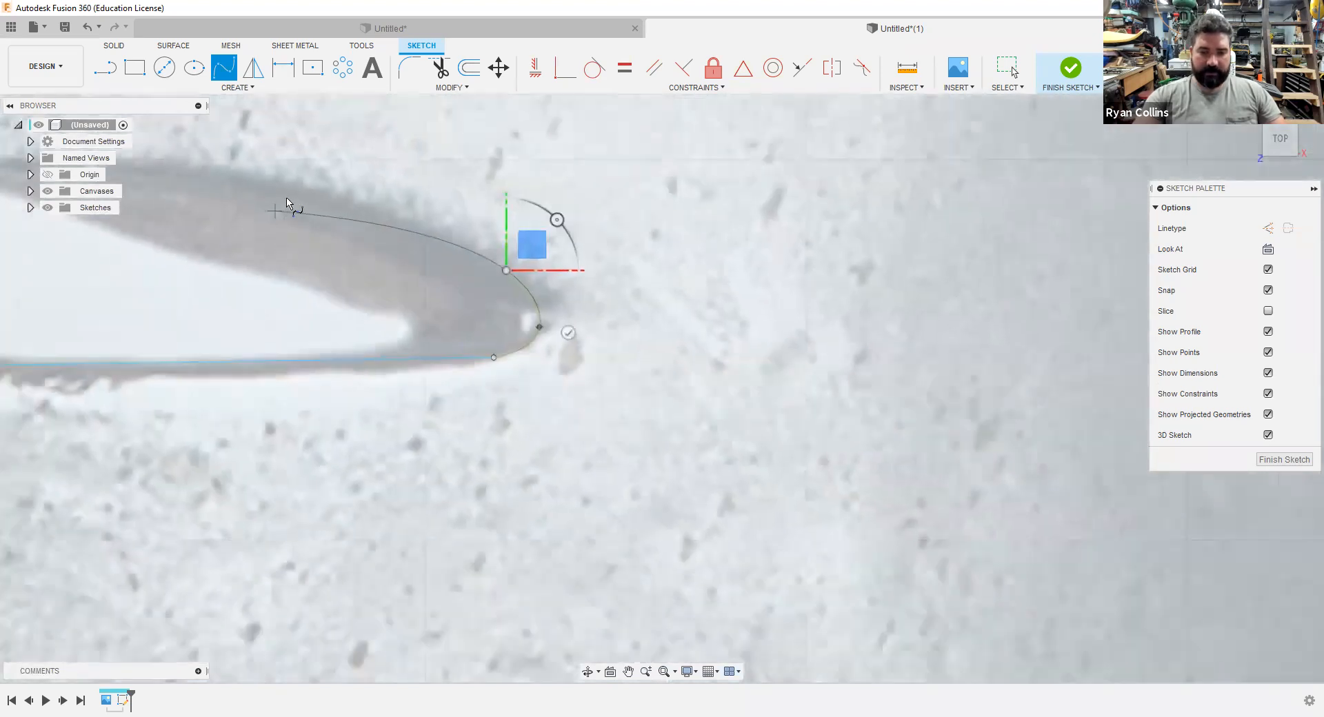
pyautogui.moveTo(287, 202); pyautogui.dragTo(343, 232, button='middle')
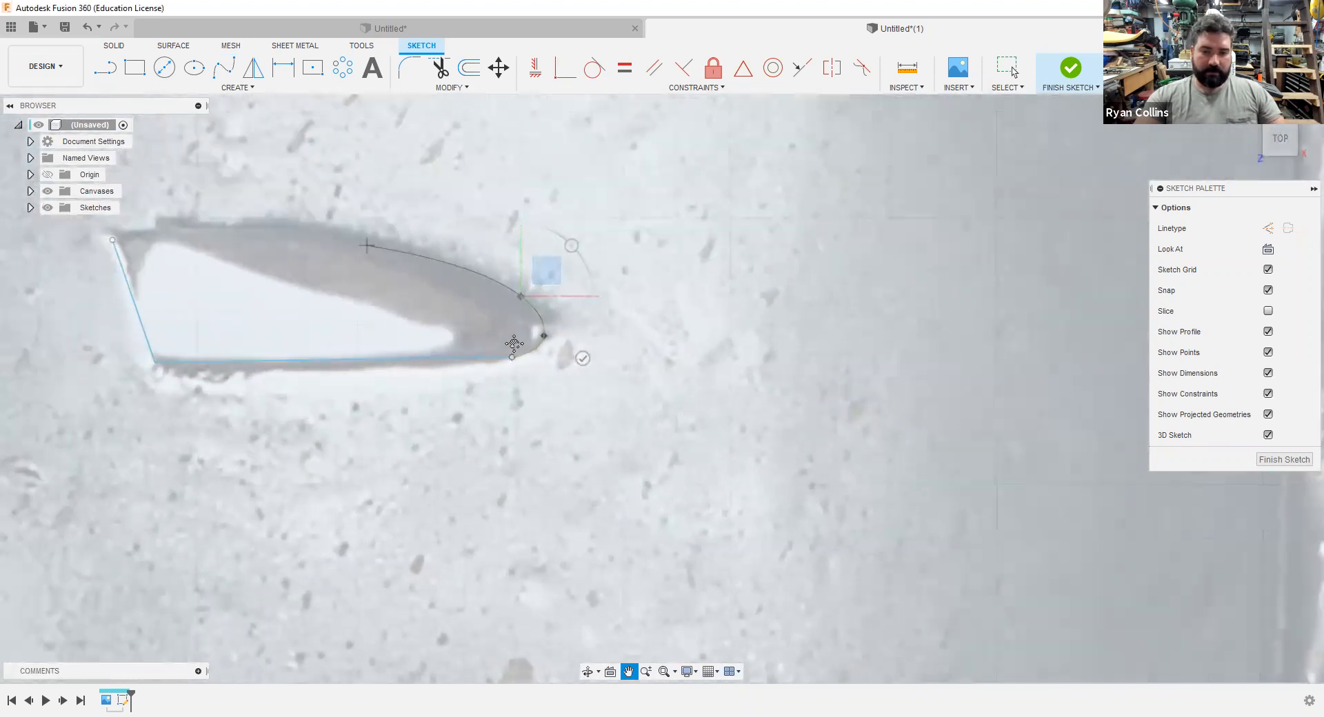
pyautogui.click(339, 233)
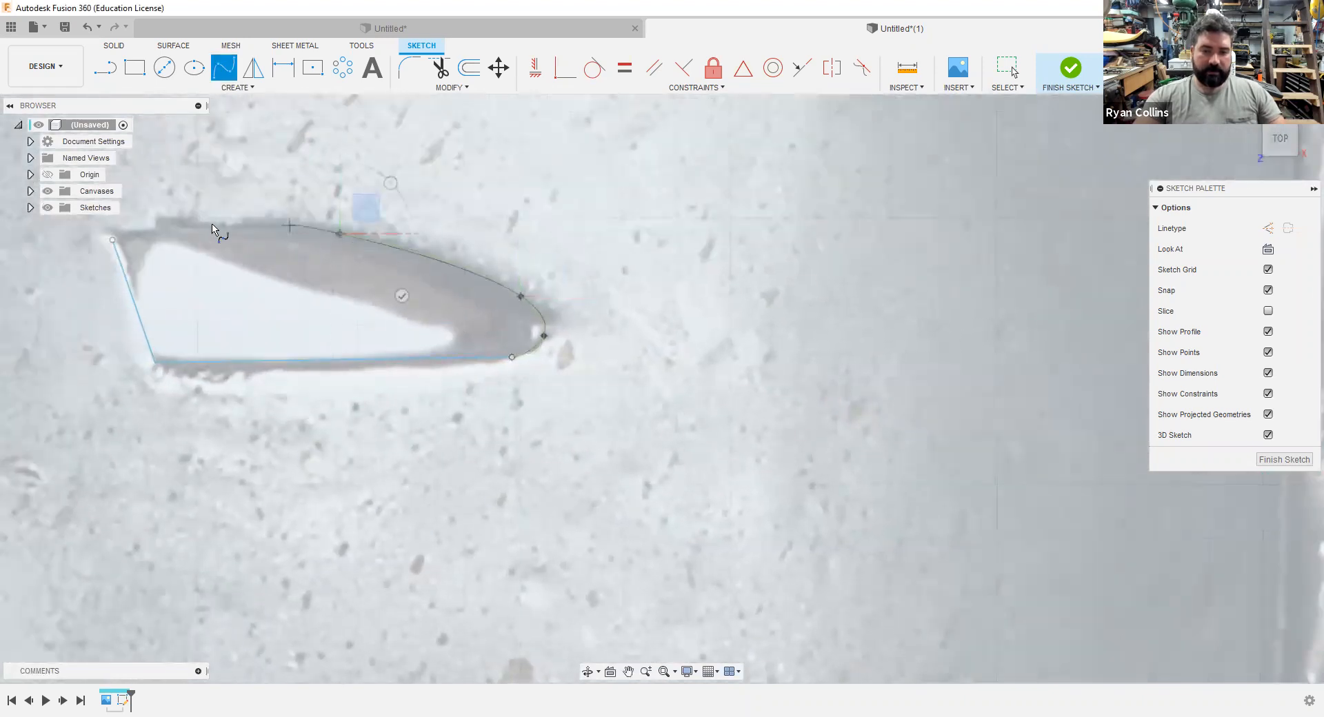
pyautogui.click(113, 240)
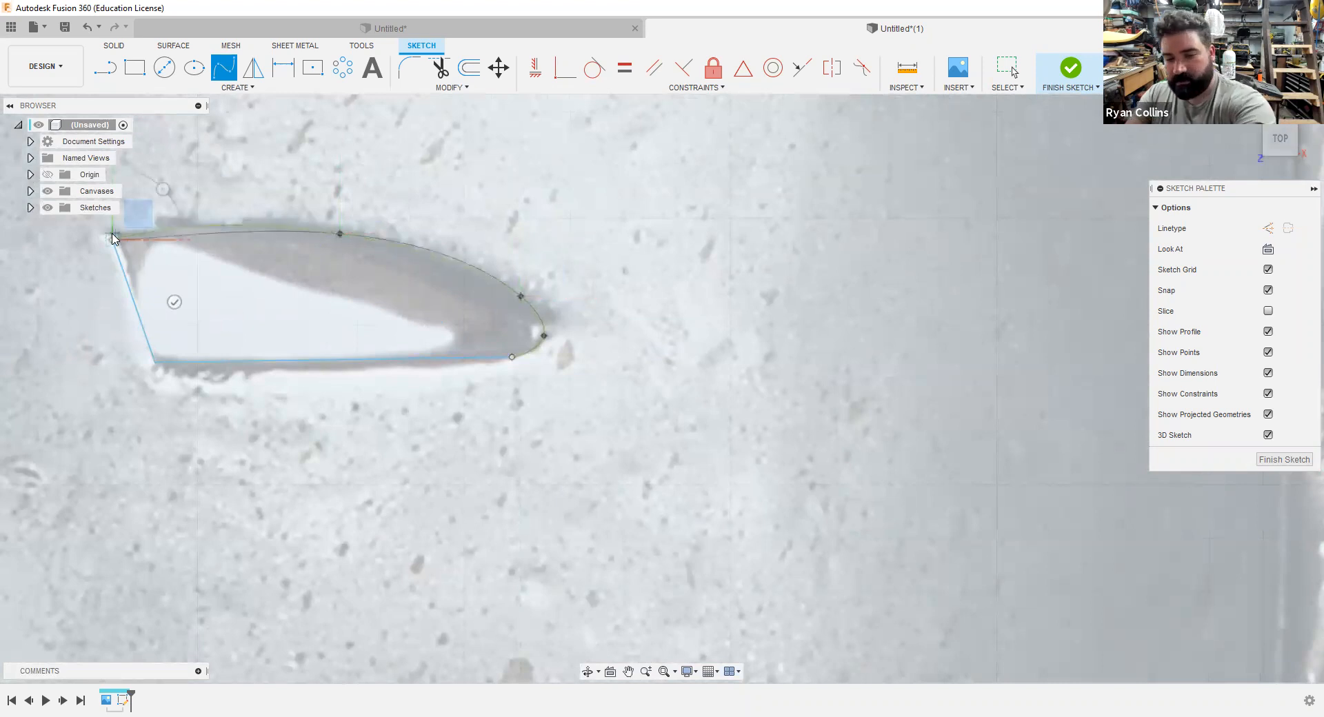
pyautogui.press('Escape')
# - Examine the traced right half outline, eye and mouth slots against the whole helmet canvas
pyautogui.scroll(-4, 497, 414)
pyautogui.scroll(-3, 461, 453)
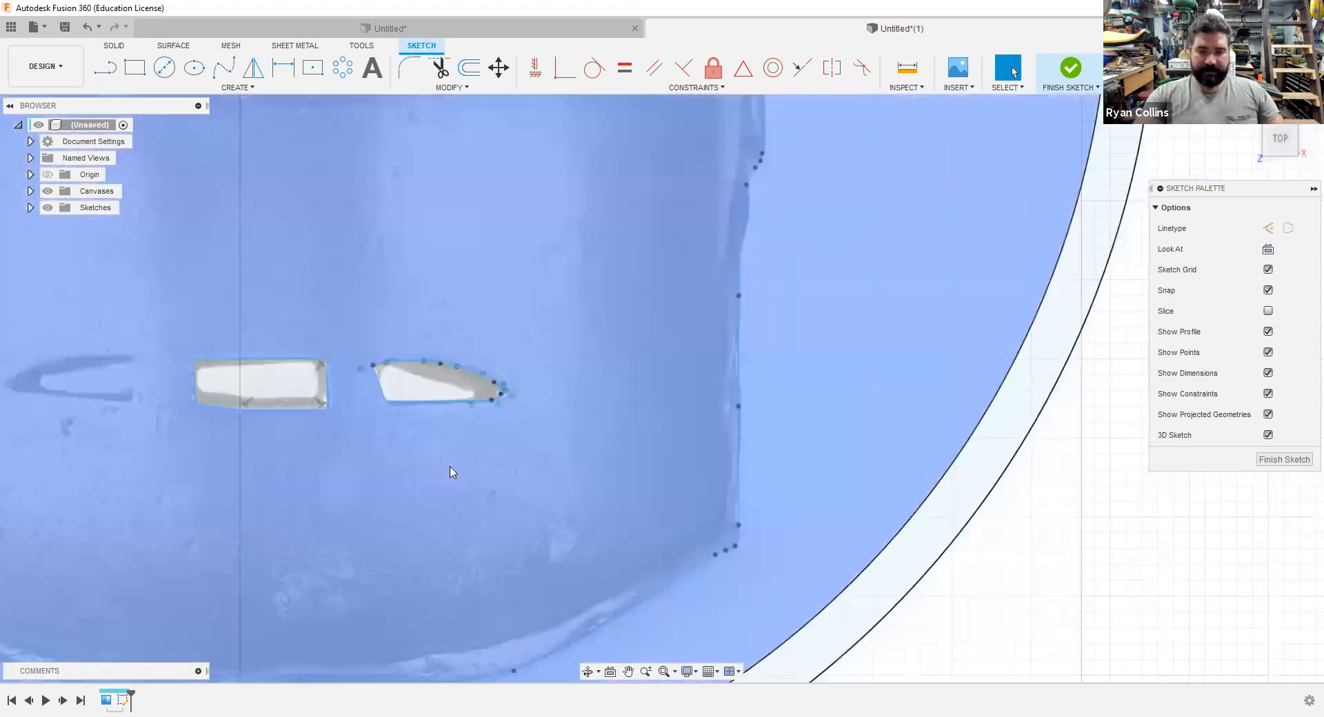
pyautogui.scroll(-4, 491, 313)
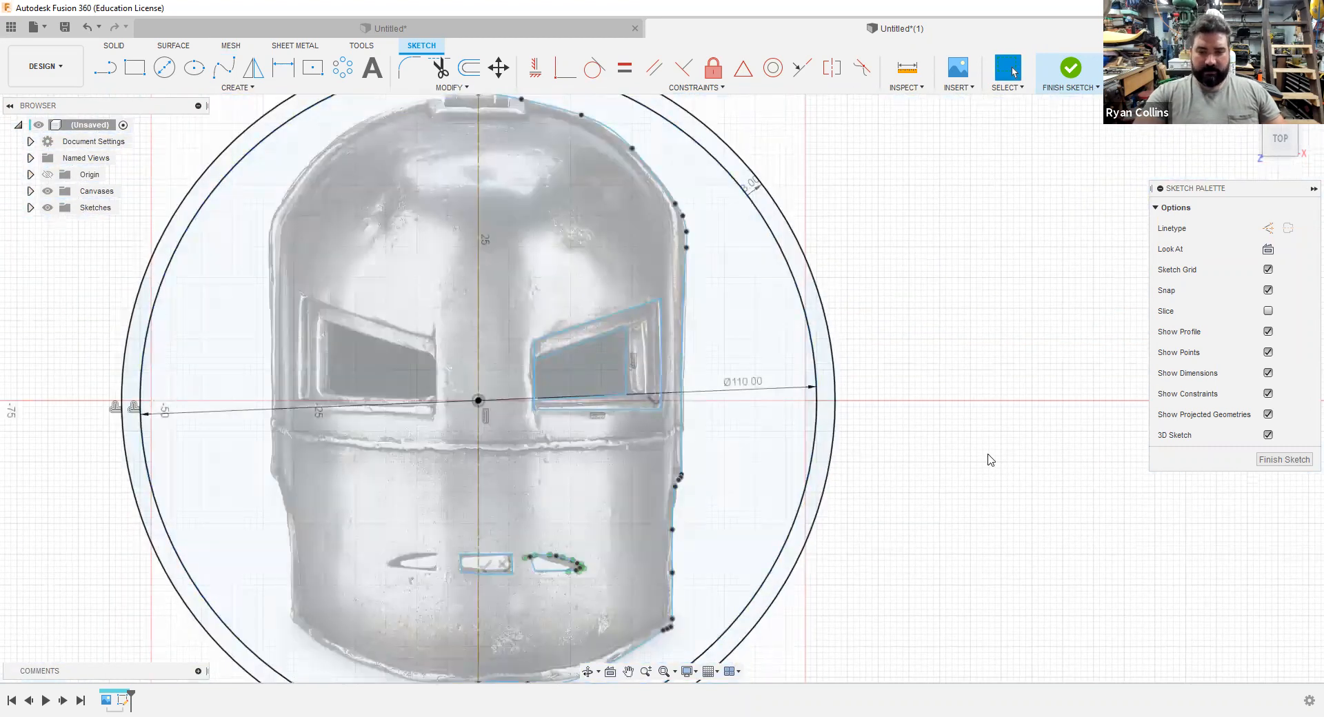
pyautogui.scroll(-1, 973, 373)
pyautogui.moveTo(973, 372); pyautogui.dragTo(975, 429, button='middle')
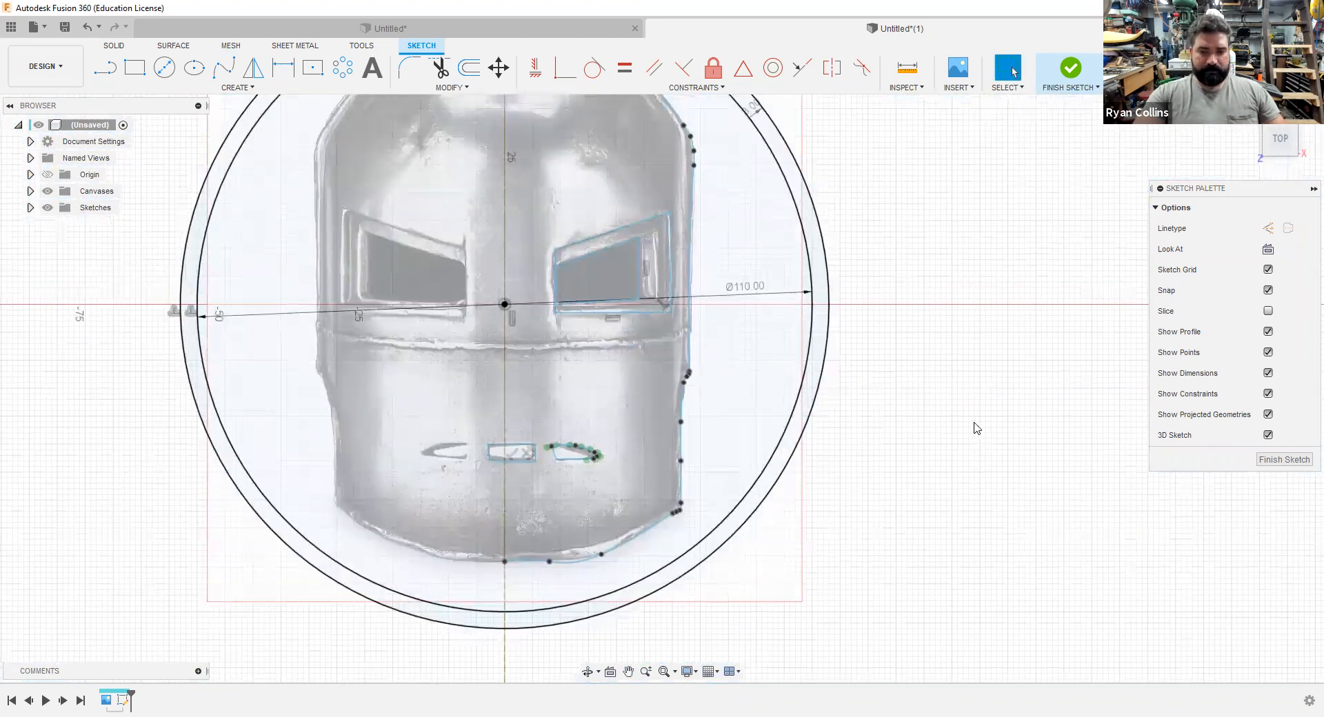
pyautogui.scroll(1, 975, 429)
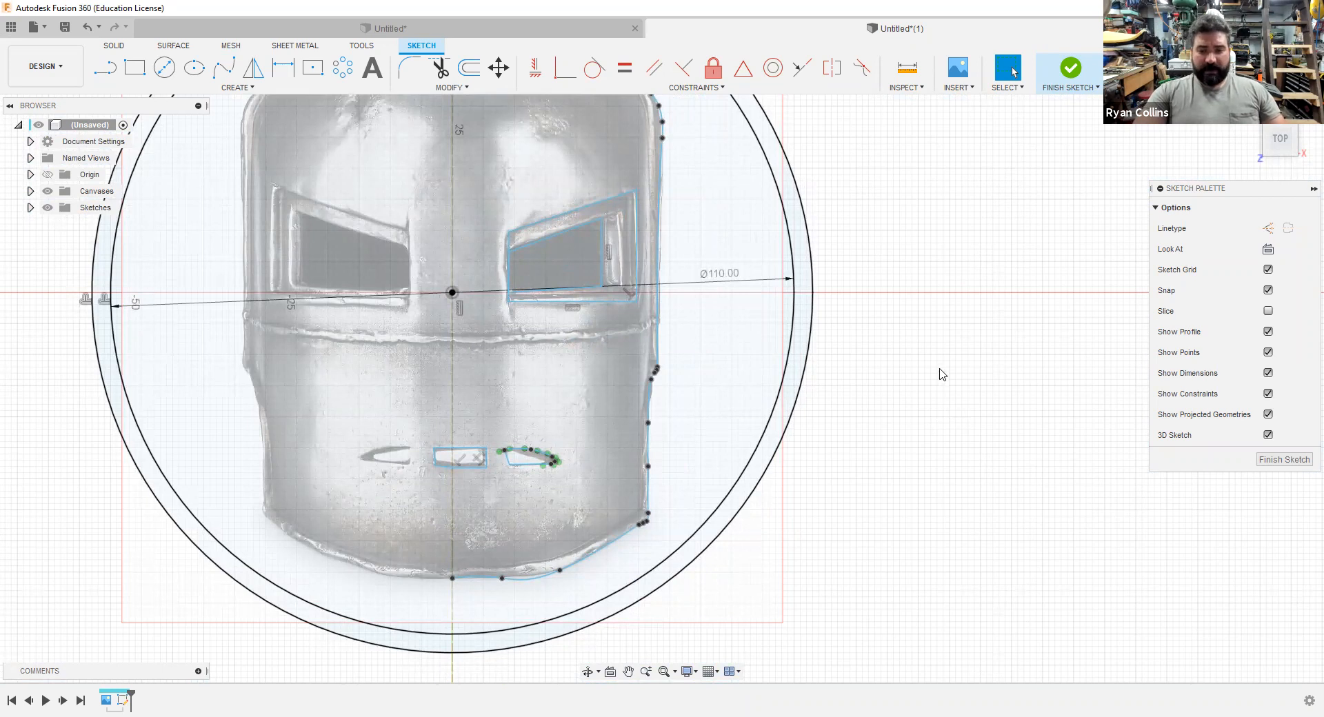
pyautogui.moveTo(901, 479)
pyautogui.mouseDown(button='middle')
pyautogui.moveTo(892, 506)
pyautogui.moveTo(955, 531)
pyautogui.mouseUp(button='middle')
pyautogui.scroll(-1, 830, 366)
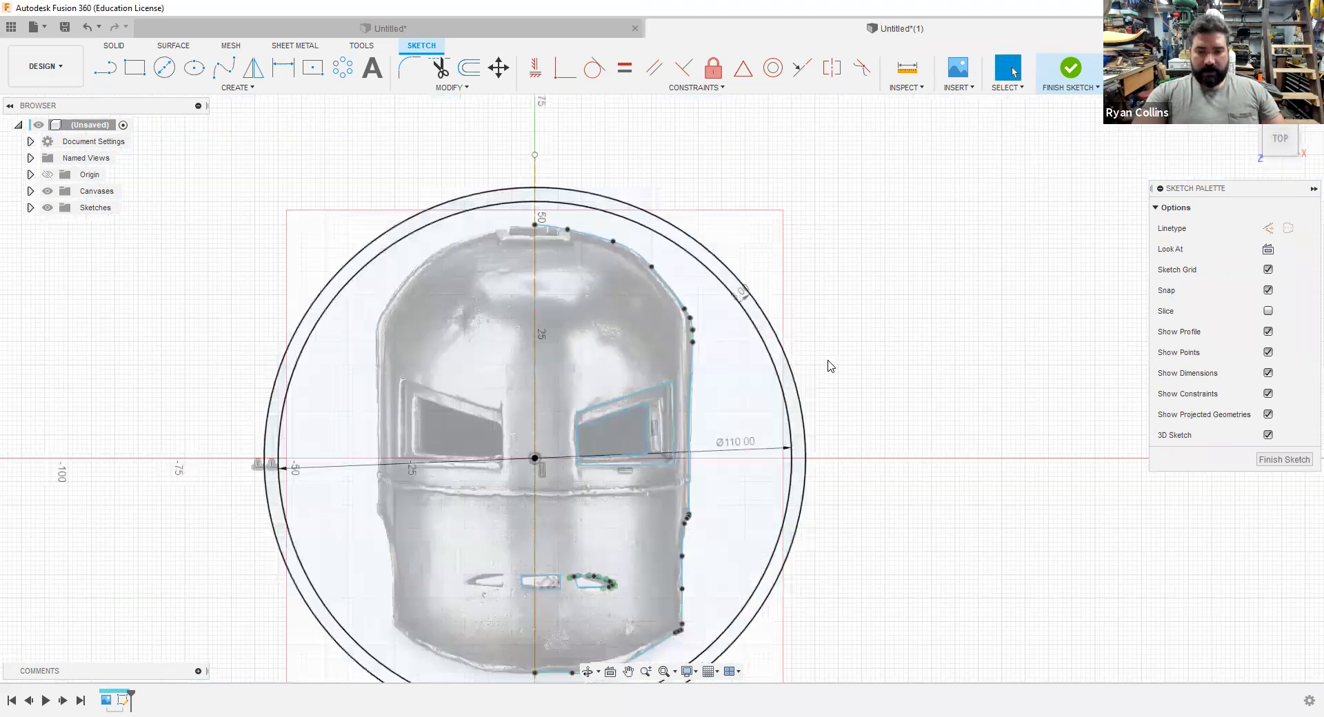
pyautogui.scroll(-1, 843, 432)
pyautogui.moveTo(842, 433)
pyautogui.mouseDown(button='middle')
pyautogui.moveTo(790, 313)
pyautogui.moveTo(839, 301)
pyautogui.moveTo(840, 284)
pyautogui.mouseUp(button='middle')
pyautogui.scroll(1, 642, 286)
pyautogui.scroll(3, 631, 280)
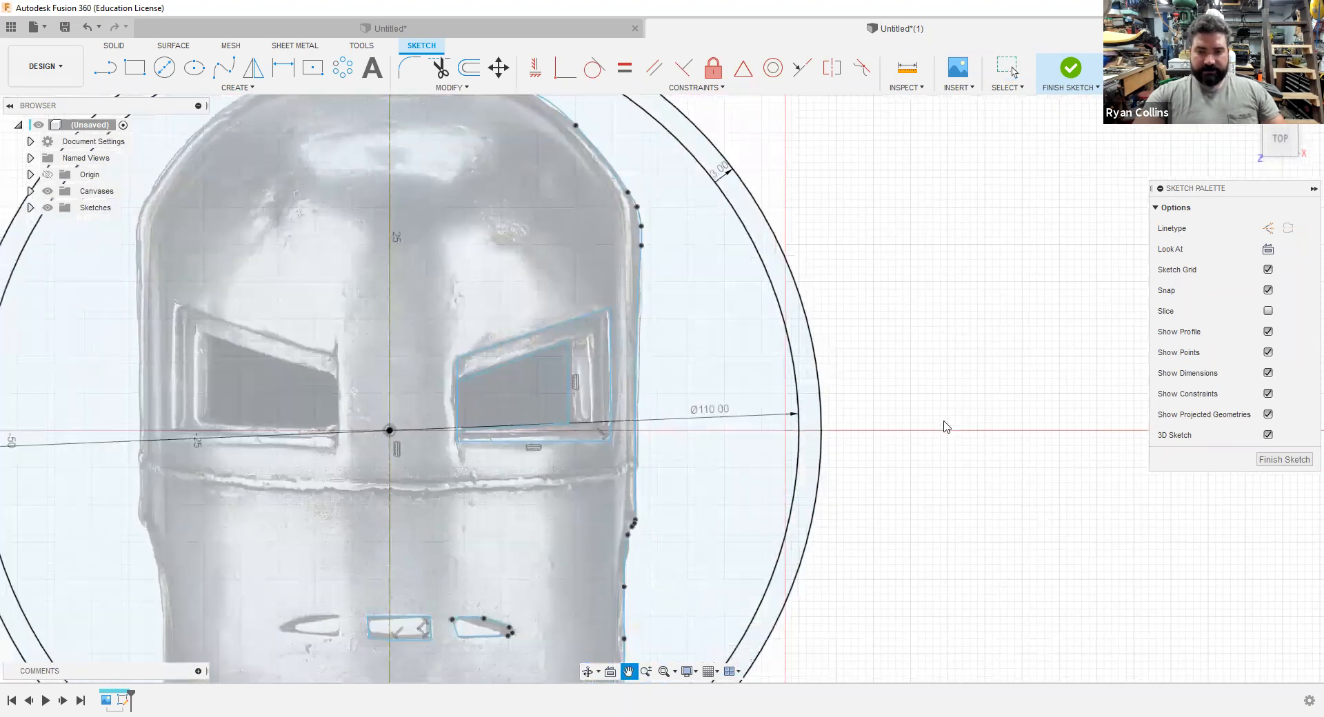
pyautogui.moveTo(946, 427); pyautogui.dragTo(974, 399, button='middle')
pyautogui.scroll(-1, 974, 399)
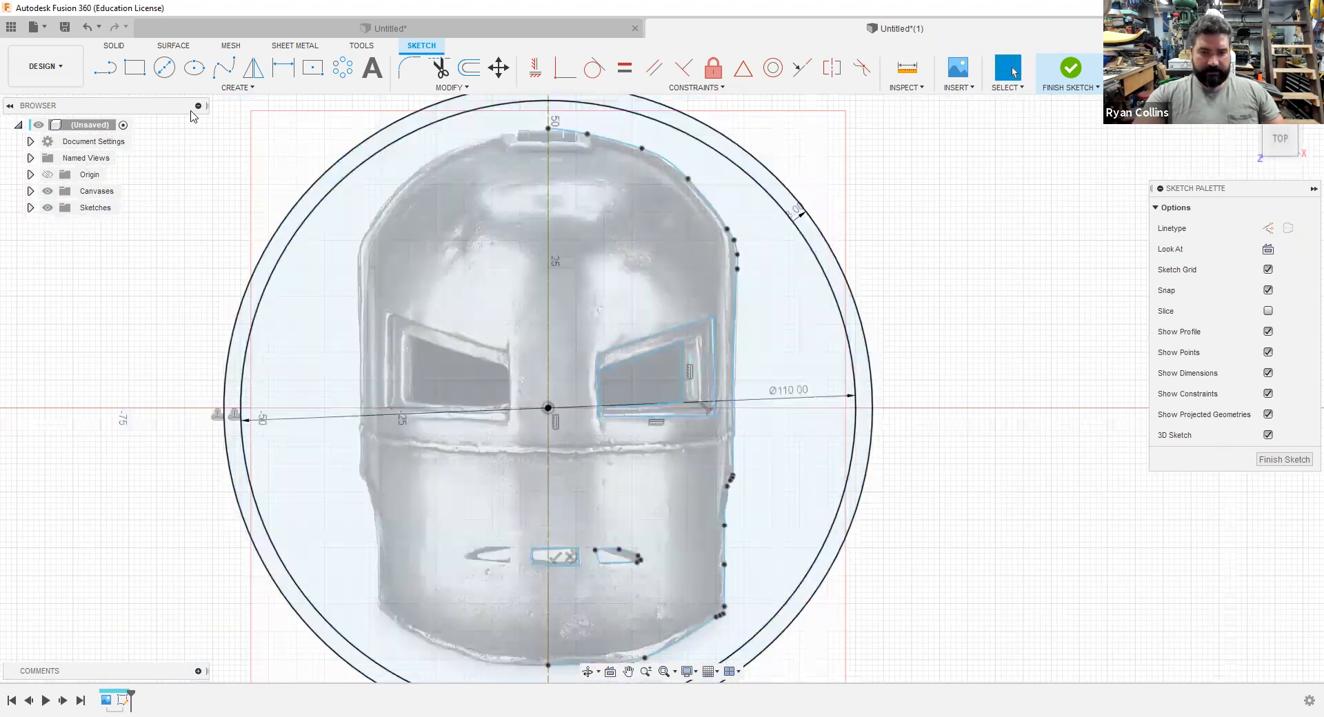
# - Start a sketch mirror and select the right-hand helmet outline splines above the chin and all right eye outline lines as objects
pyautogui.click(253, 68)
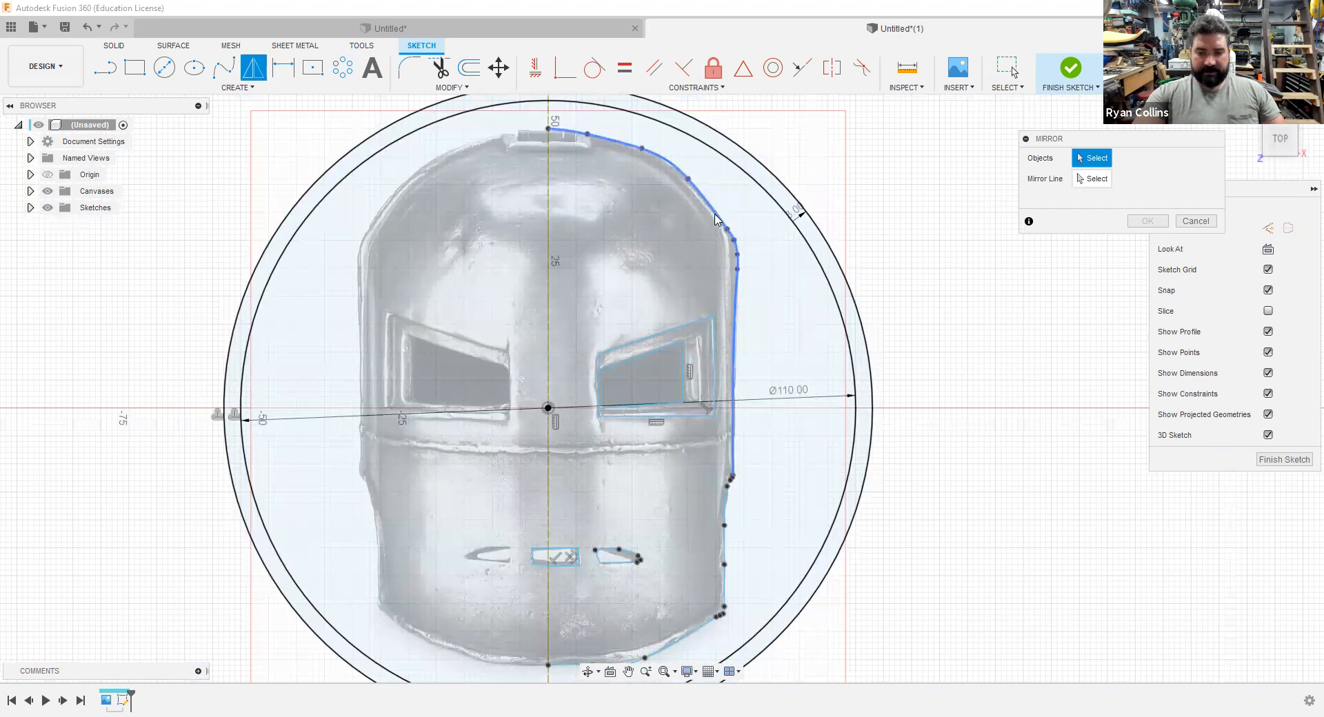
pyautogui.click(722, 535)
pyautogui.click(725, 538)
pyautogui.moveTo(699, 308); pyautogui.dragTo(613, 491)
pyautogui.moveTo(573, 297); pyautogui.dragTo(751, 487)
pyautogui.moveTo(571, 305); pyautogui.dragTo(767, 496)
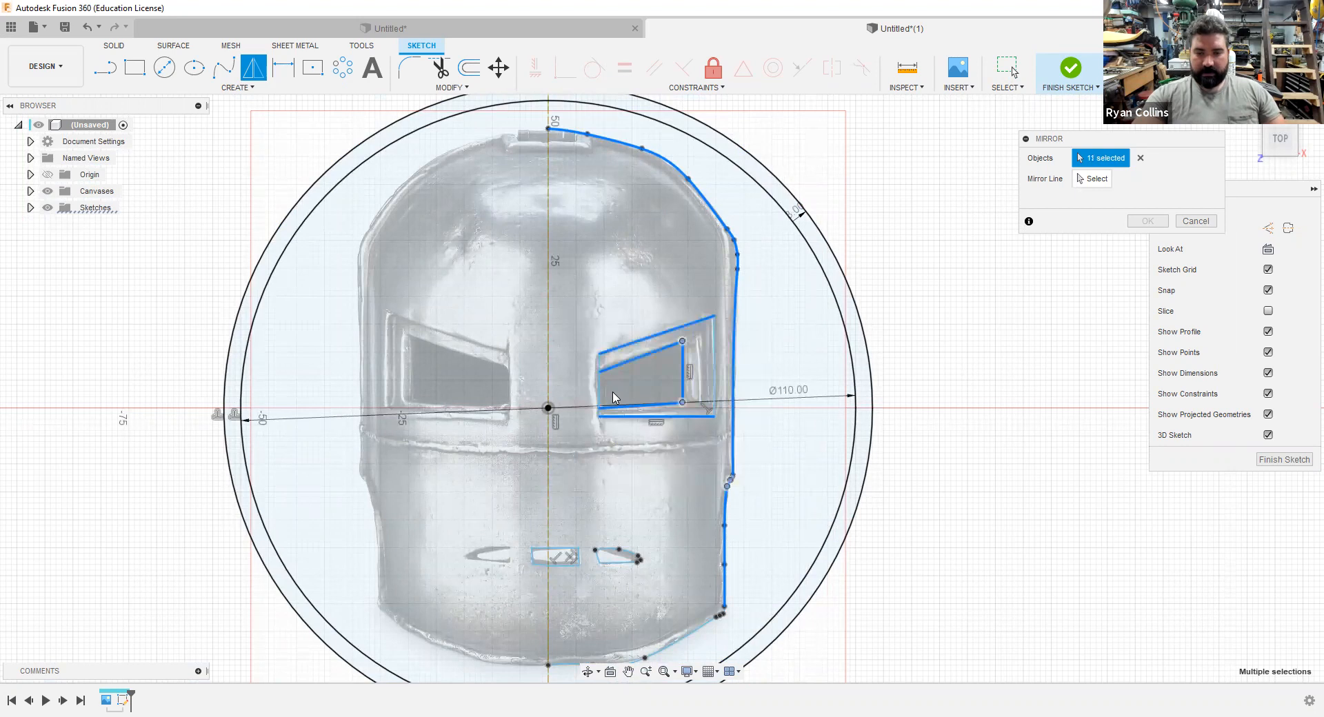
pyautogui.scroll(5, 614, 398)
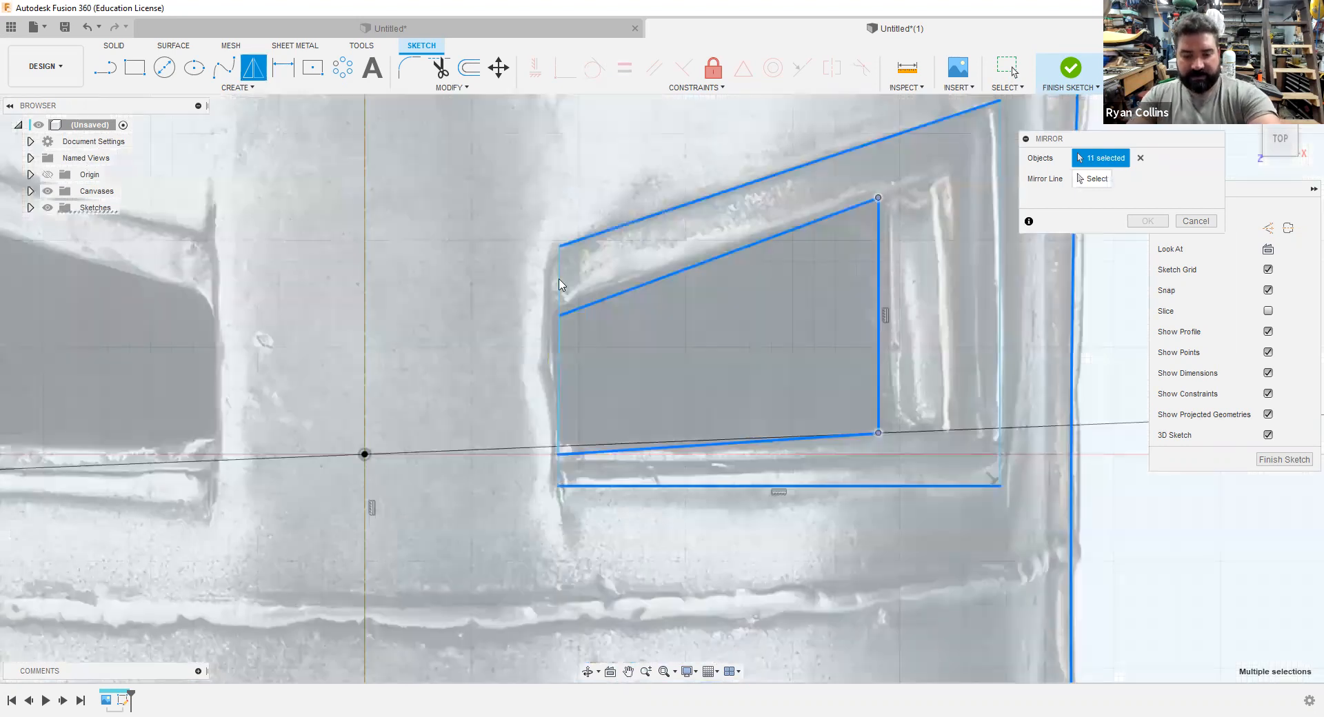
pyautogui.click(560, 283)
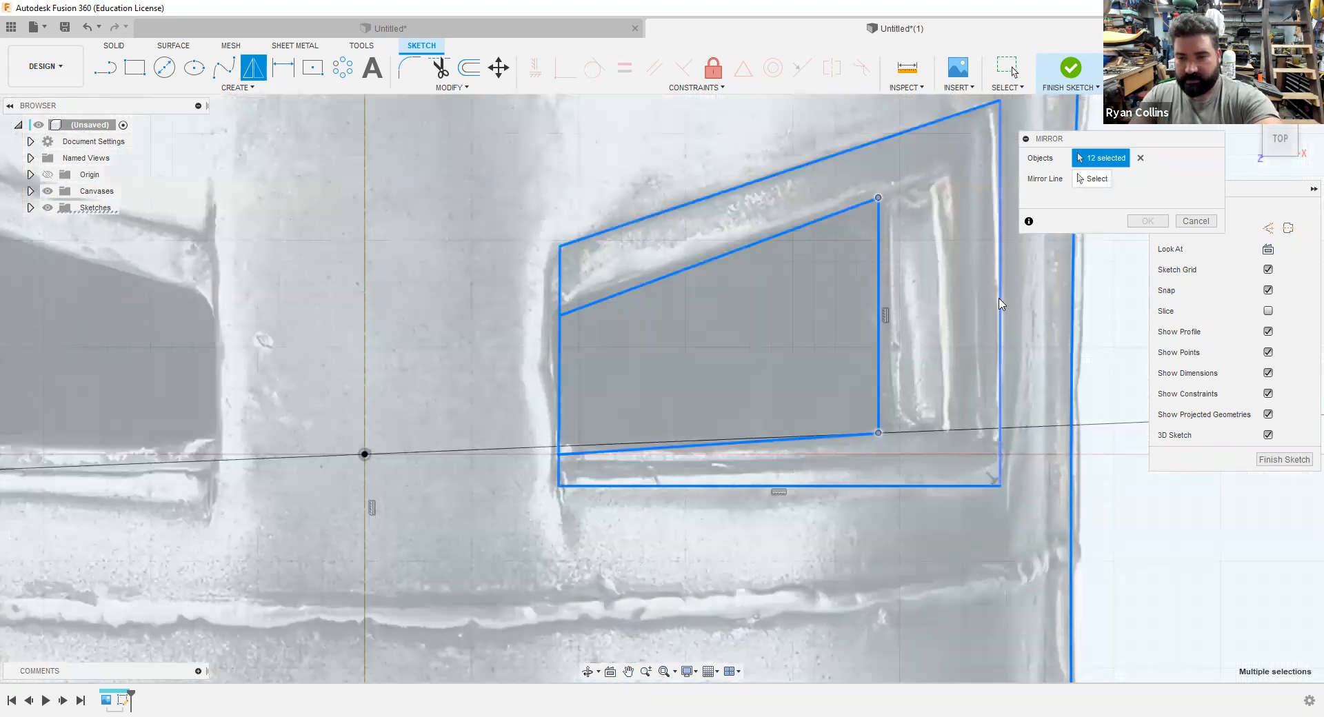
pyautogui.click(999, 303)
# - Use the vertical centerline as the mirror line, add the chin spline to the objects, and complete the mirror
pyautogui.scroll(-5, 823, 448)
pyautogui.moveTo(601, 481); pyautogui.dragTo(527, 394, button='middle')
pyautogui.scroll(-1, 600, 482)
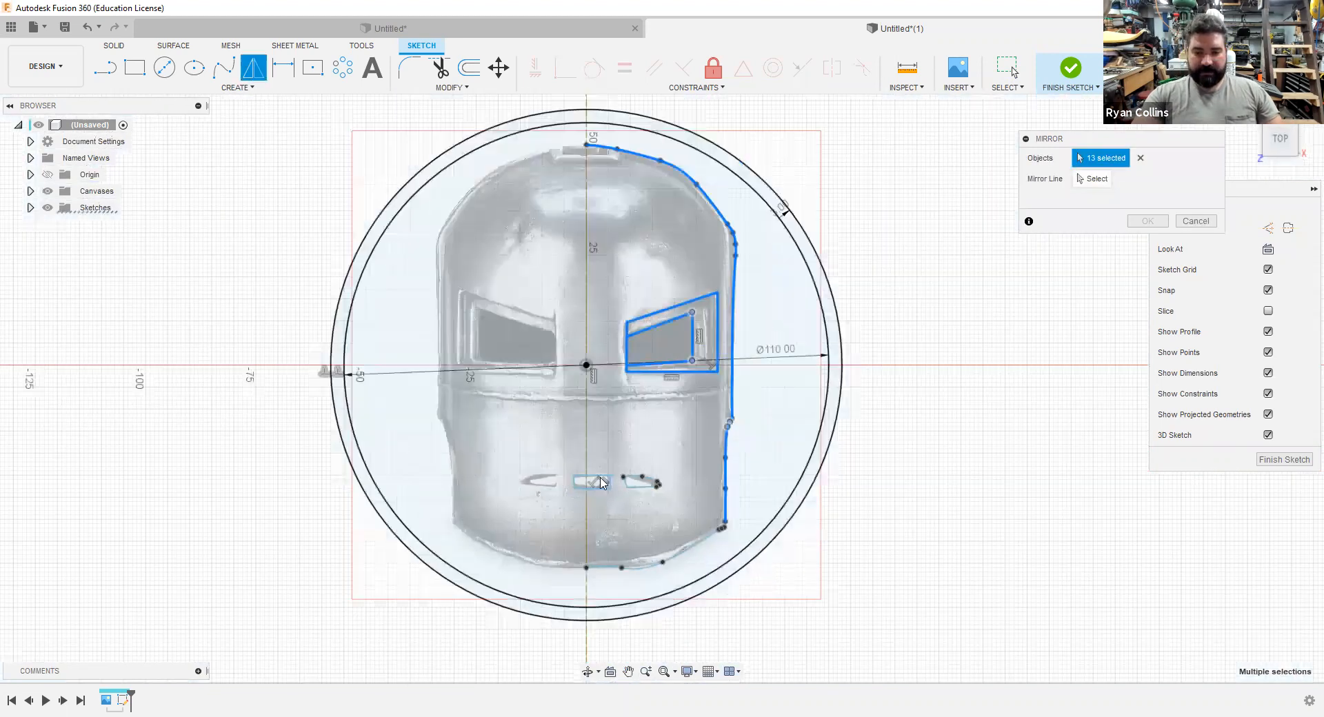
pyautogui.scroll(1, 621, 486)
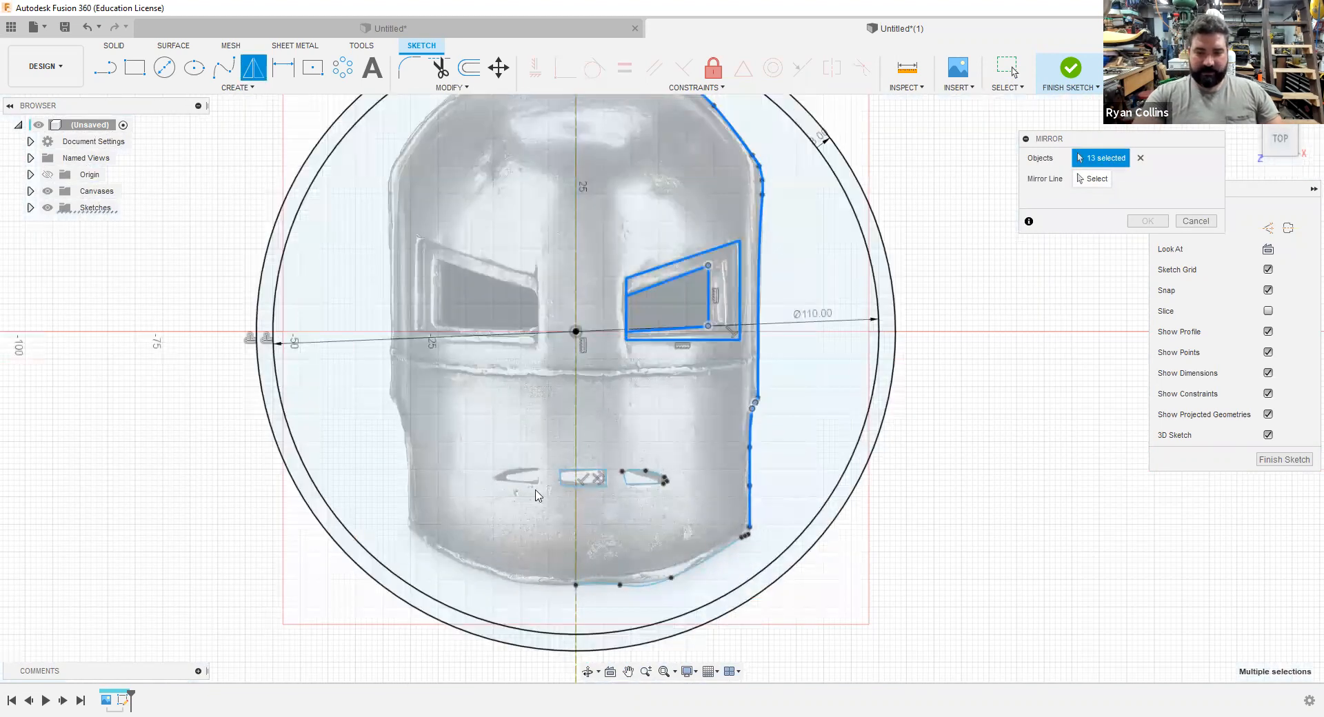
pyautogui.click(1094, 179)
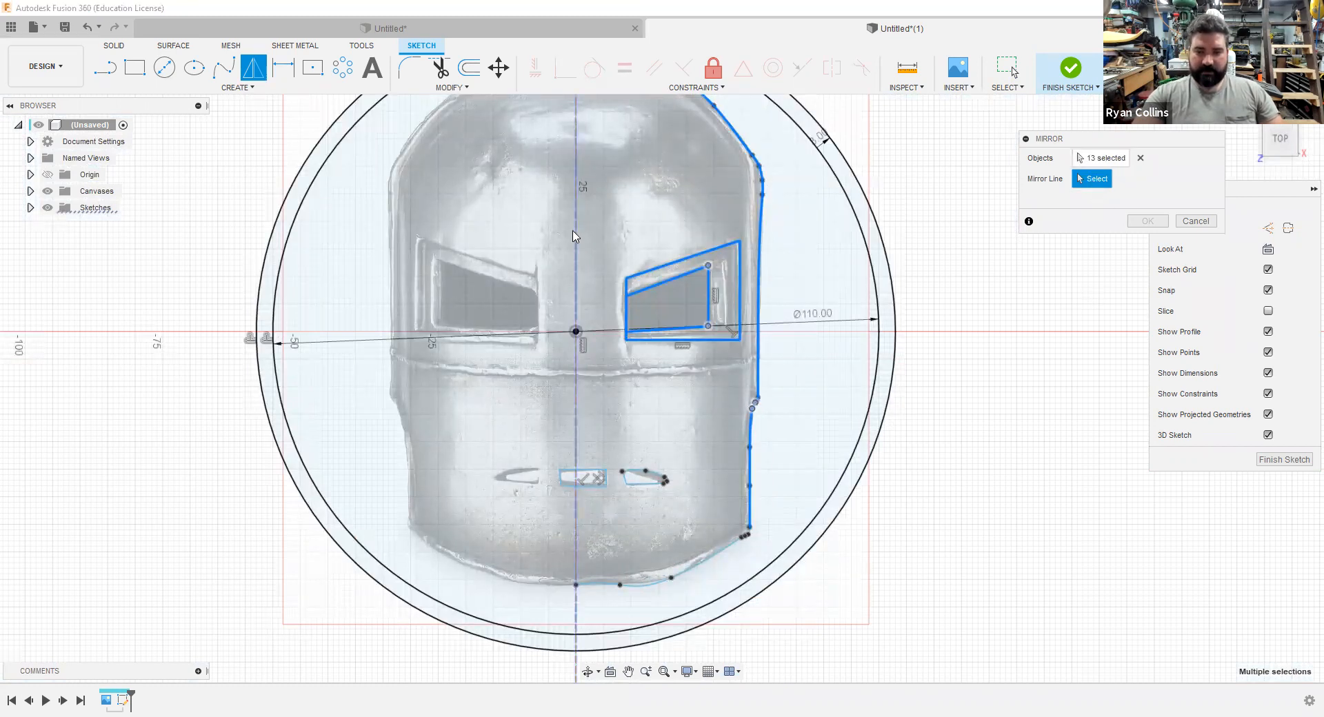
pyautogui.click(576, 561)
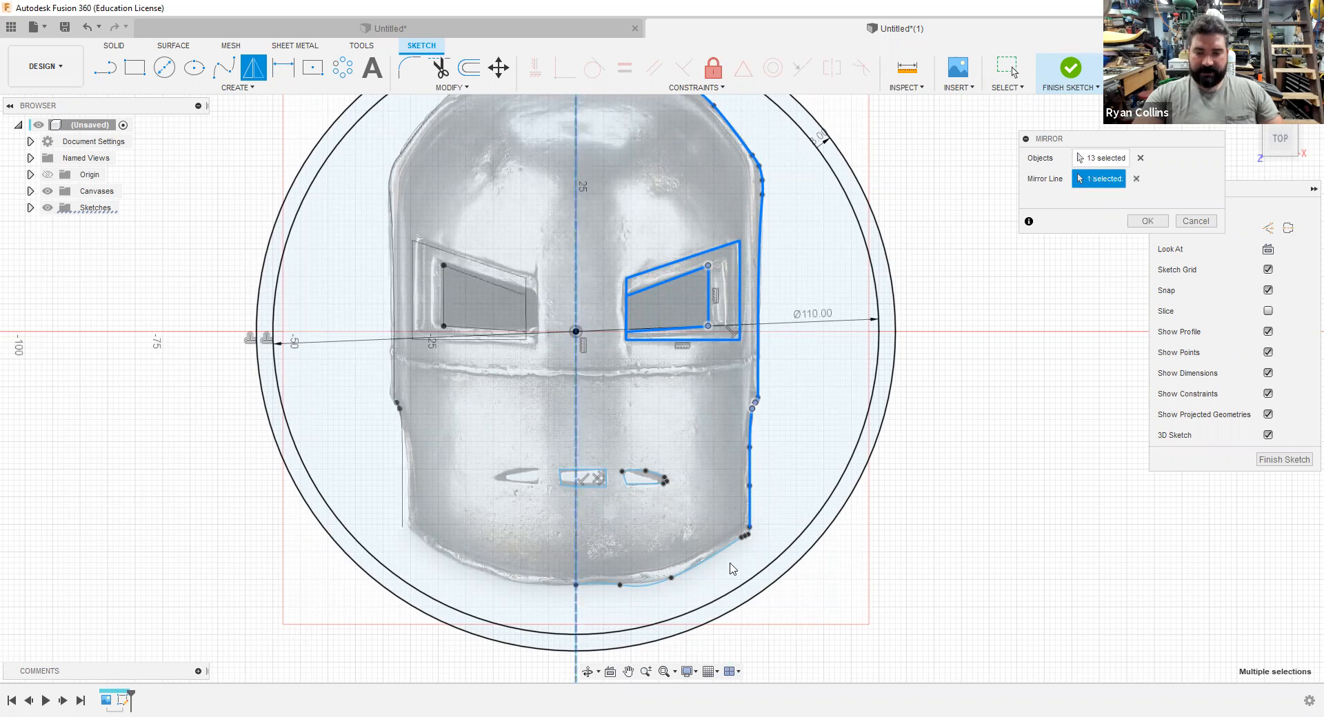
pyautogui.click(1105, 163)
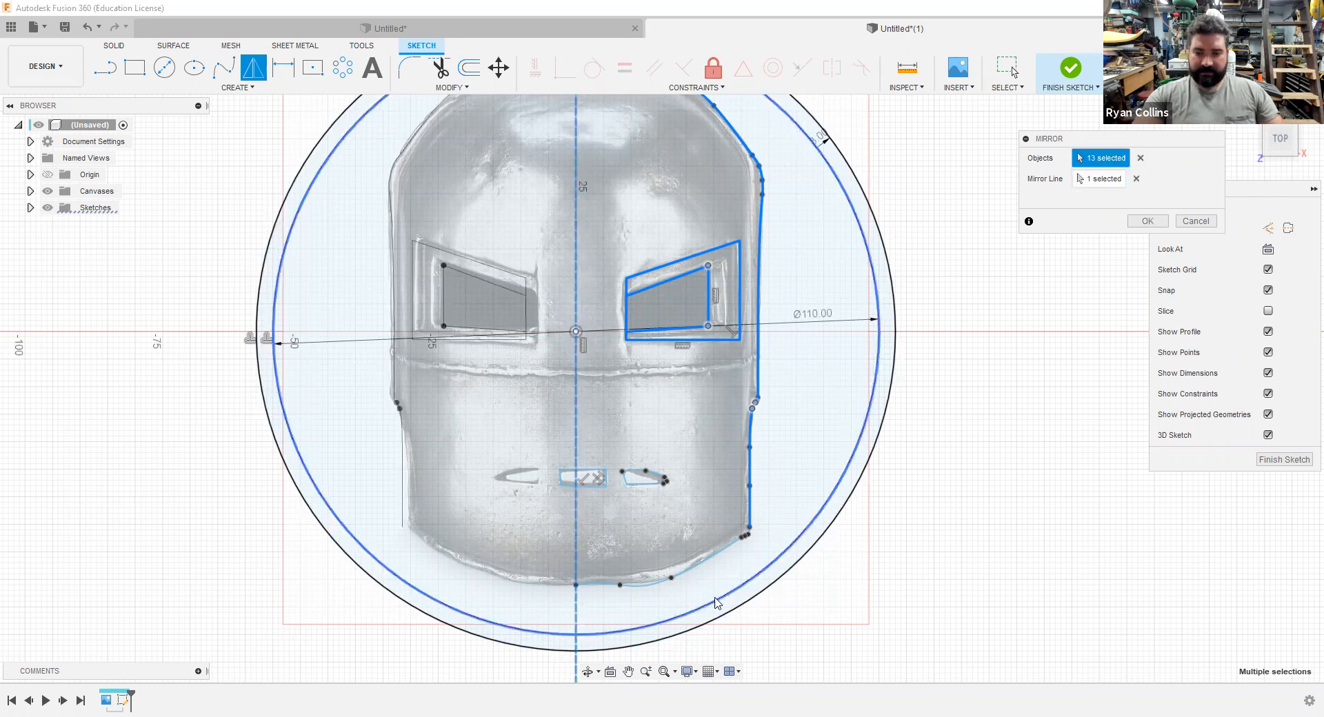
pyautogui.click(694, 567)
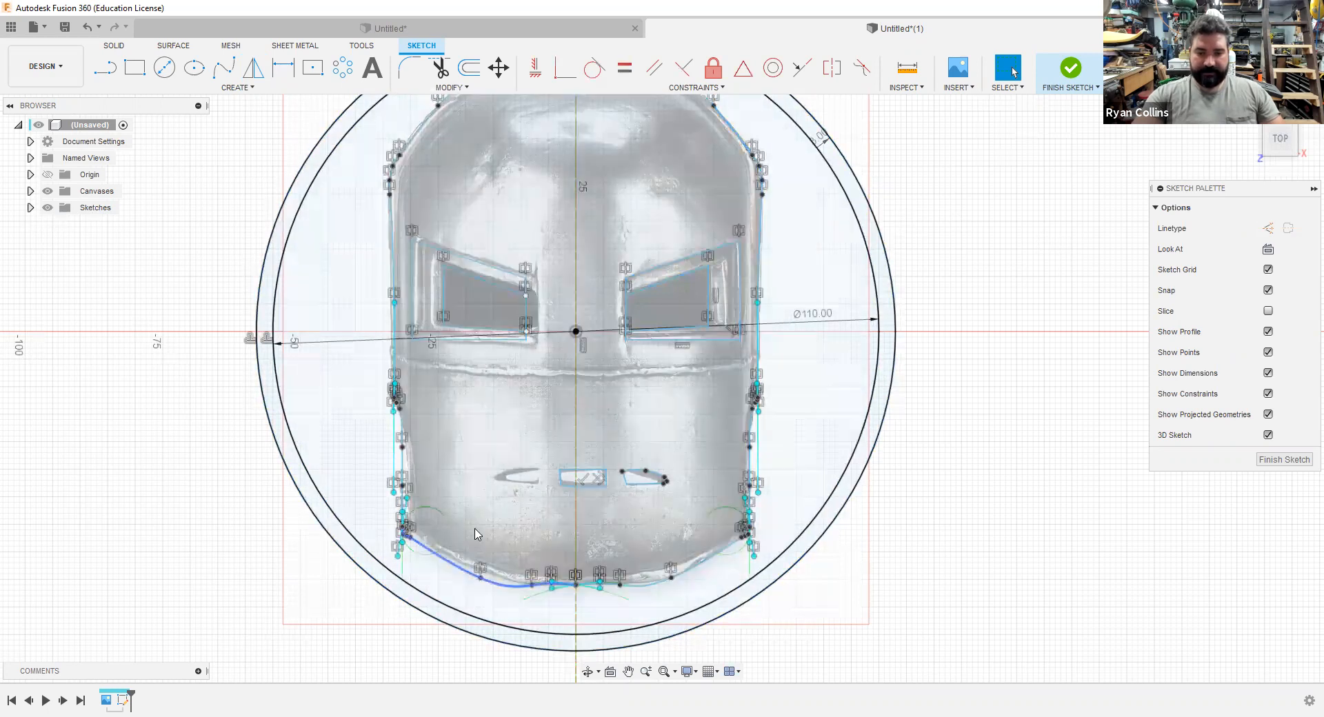
# - Trace the left mouth slot's inner and bottom edges with two connected lines ending at the outer tip
pyautogui.scroll(3, 545, 510)
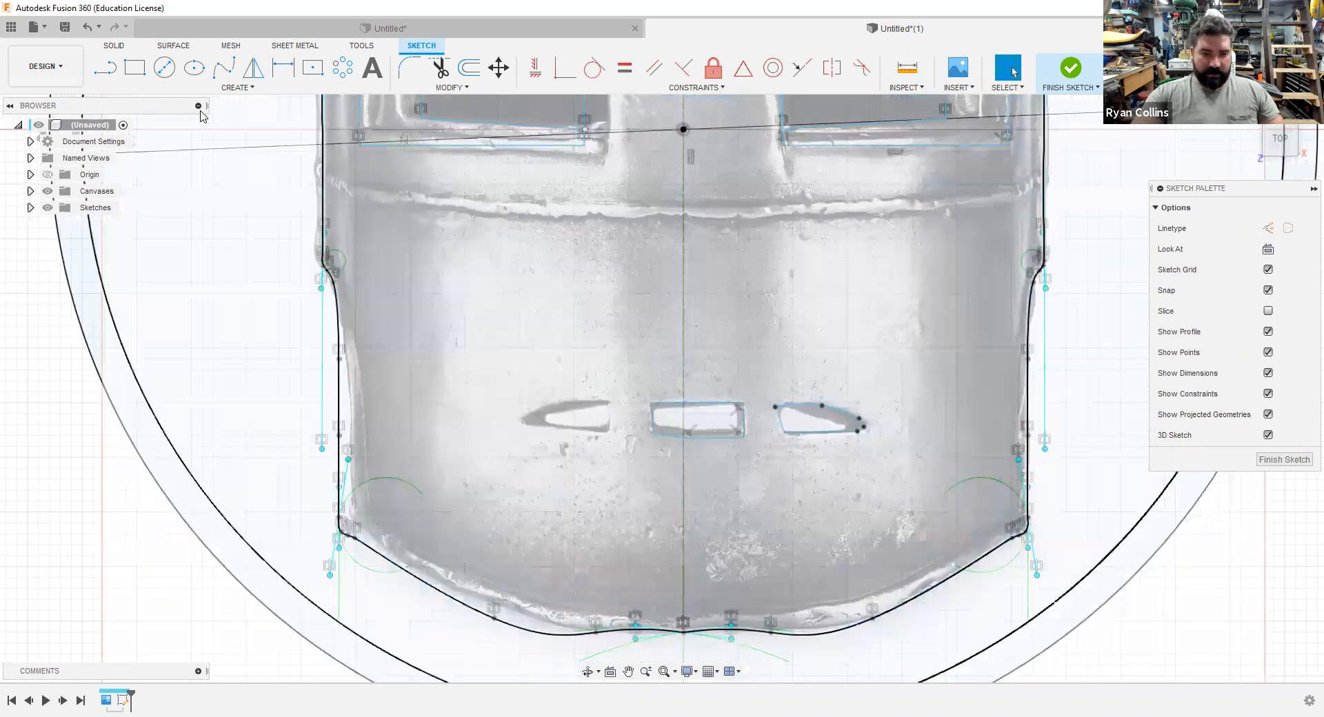
pyautogui.click(135, 68)
pyautogui.press('l')
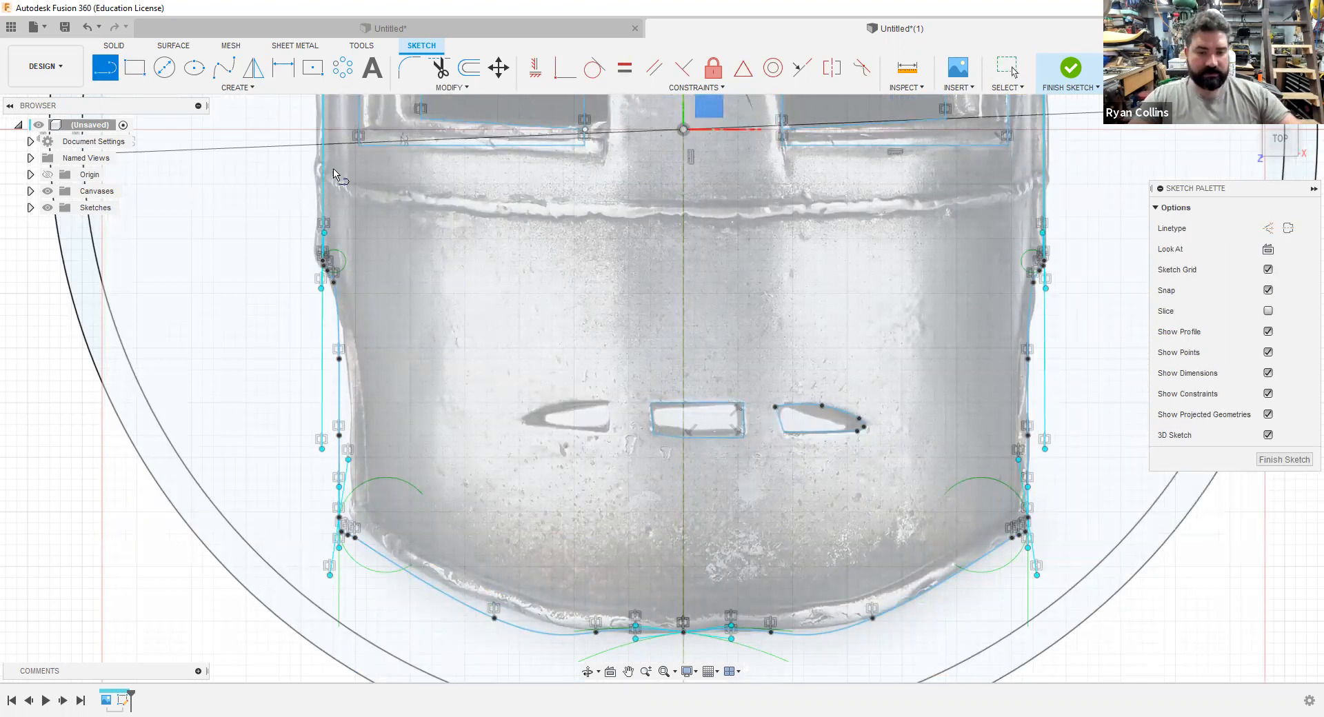
pyautogui.scroll(5, 666, 411)
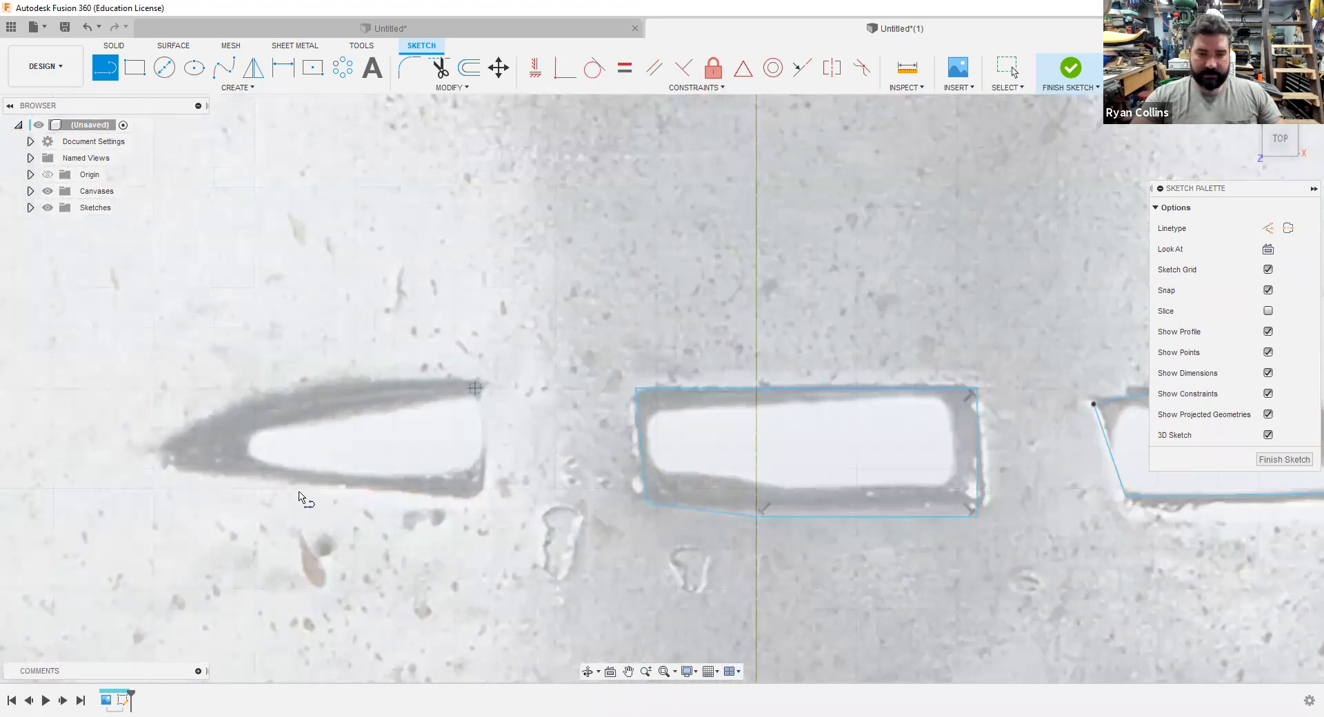
pyautogui.click(173, 469)
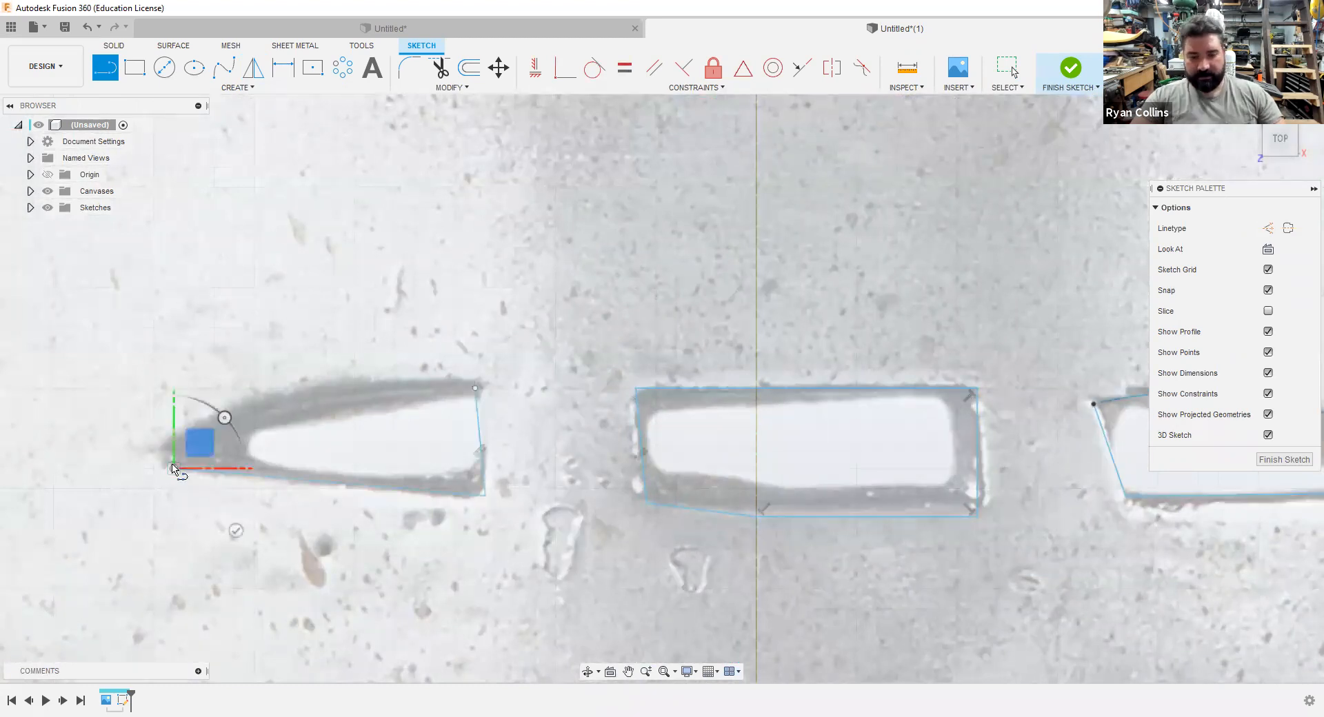
pyautogui.press('Escape')
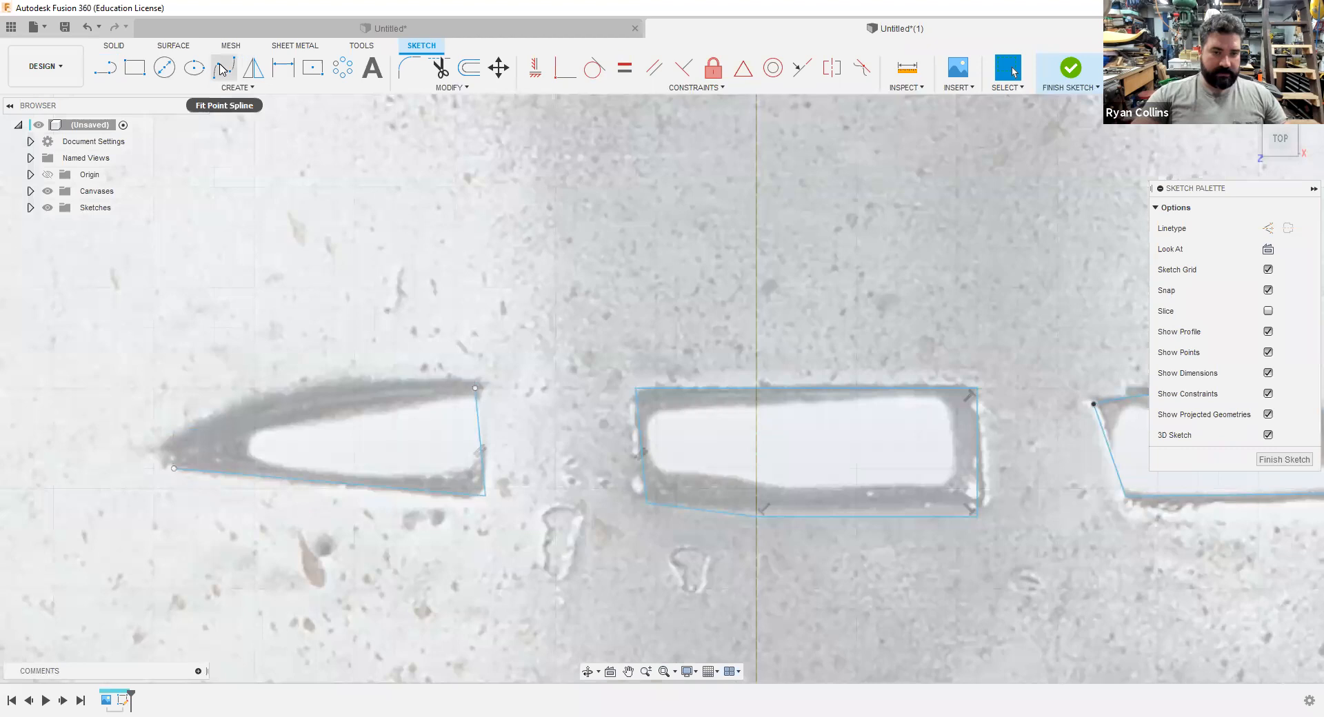
# - Trace the left mouth slot's curved upper edge with a fit point spline joining the two open line ends around the outer tip
pyautogui.click(224, 66)
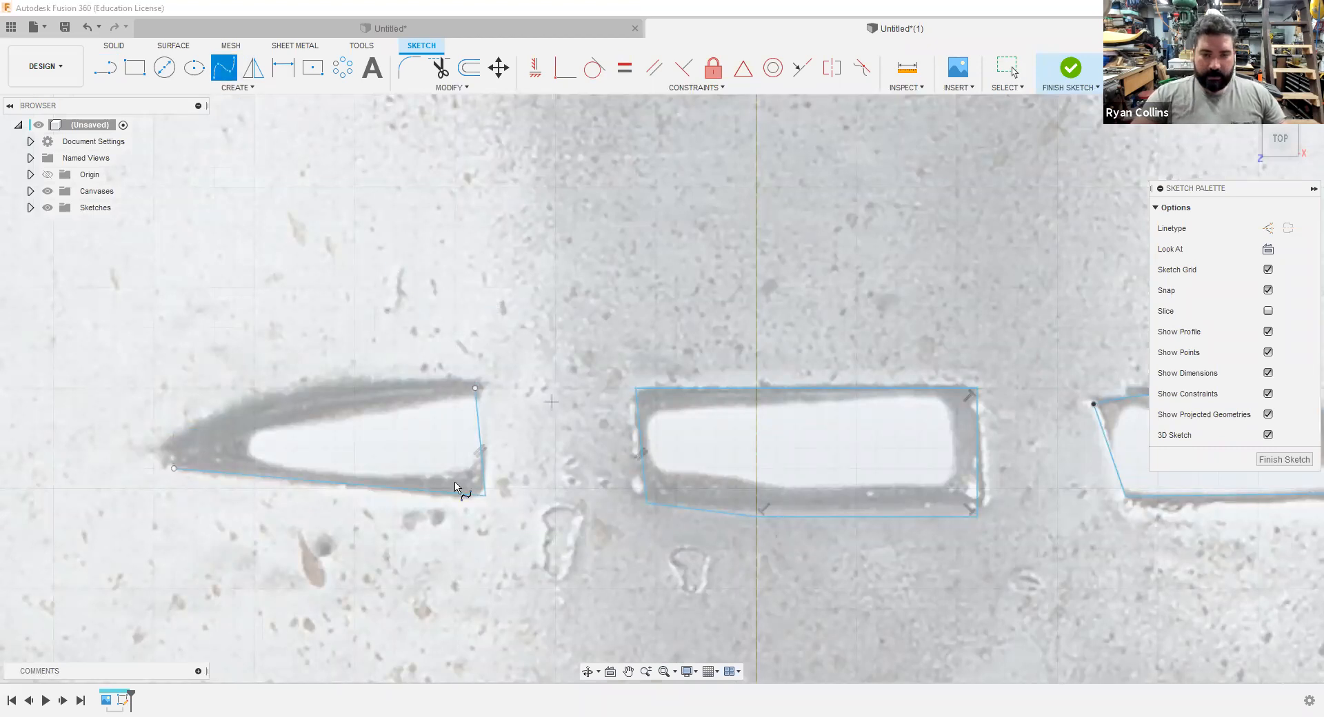
pyautogui.click(475, 389)
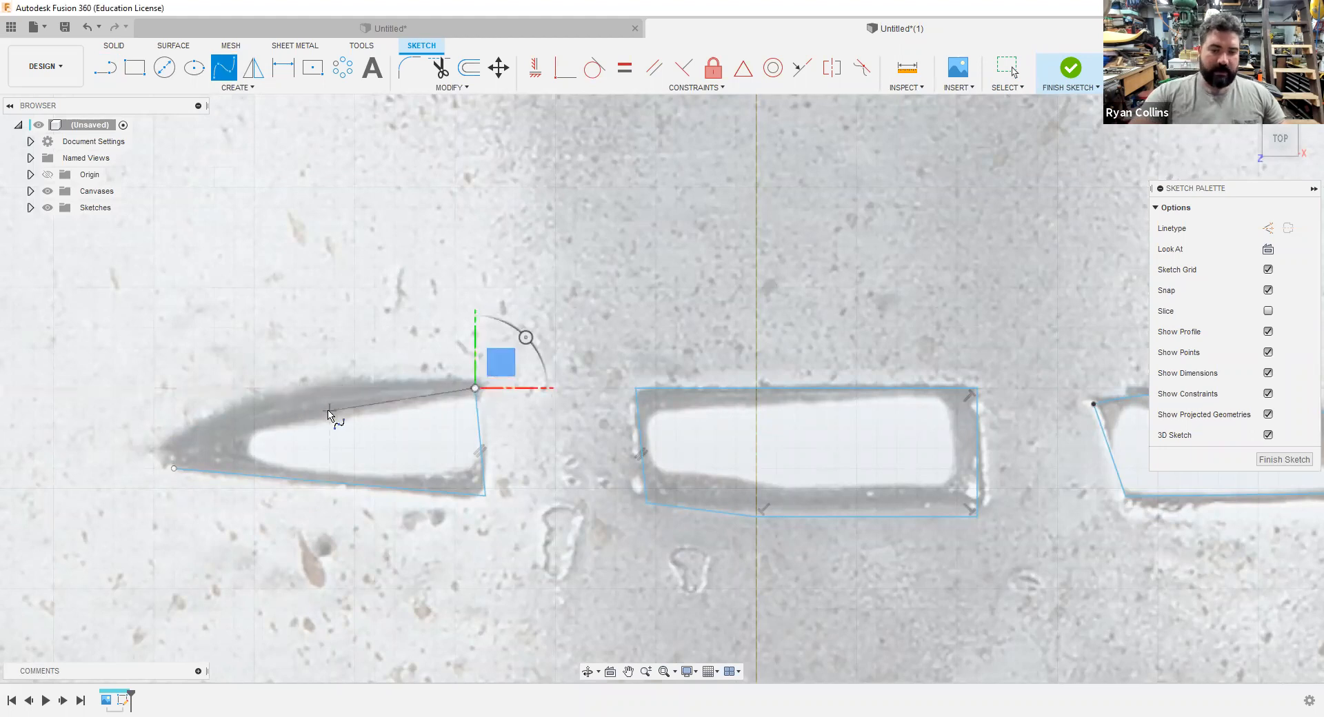
pyautogui.click(329, 411)
pyautogui.scroll(5, 328, 410)
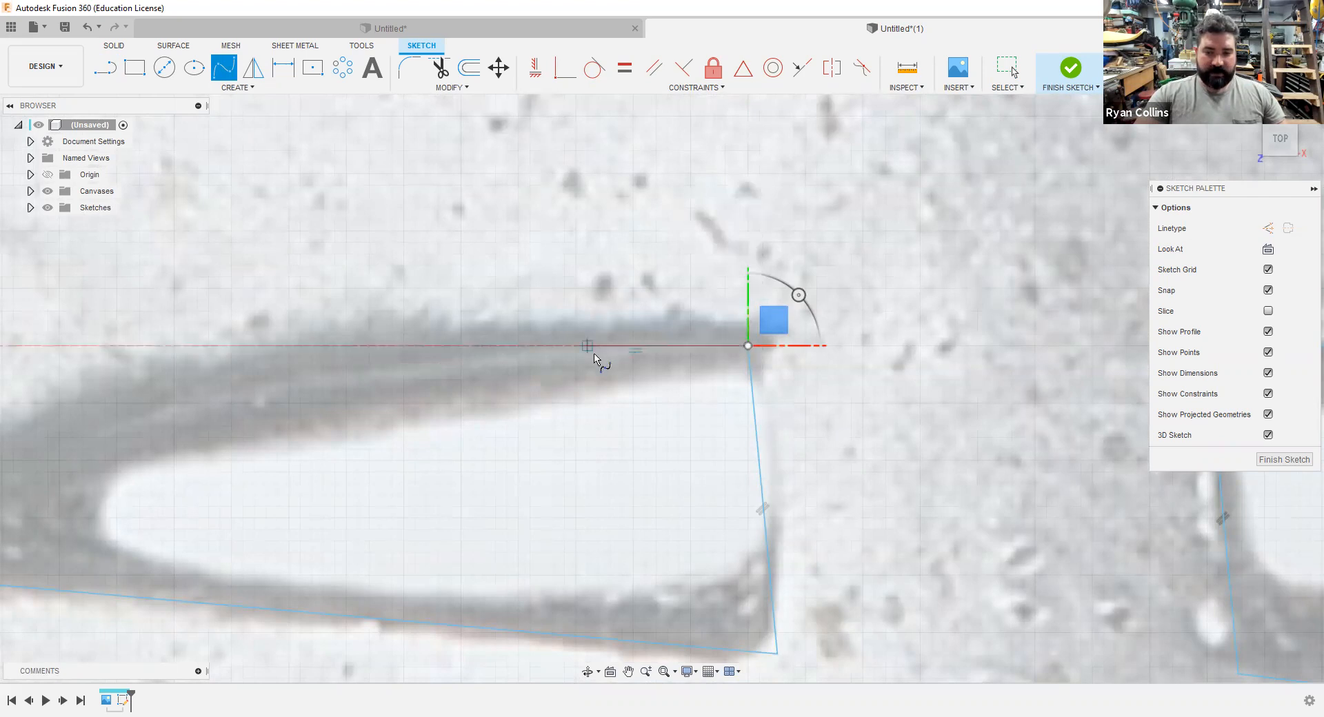
pyautogui.click(552, 346)
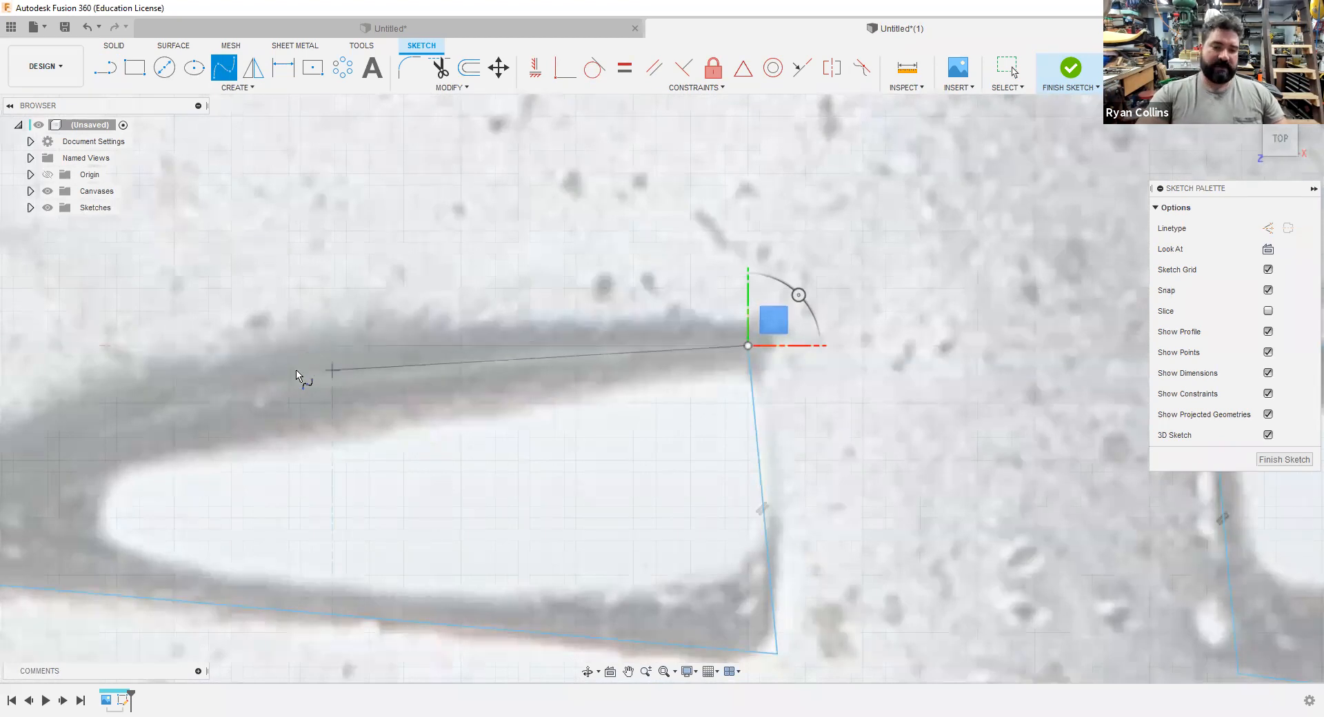
pyautogui.moveTo(266, 379)
pyautogui.mouseDown(button='middle')
pyautogui.moveTo(462, 304)
pyautogui.moveTo(497, 305)
pyautogui.mouseUp(button='middle')
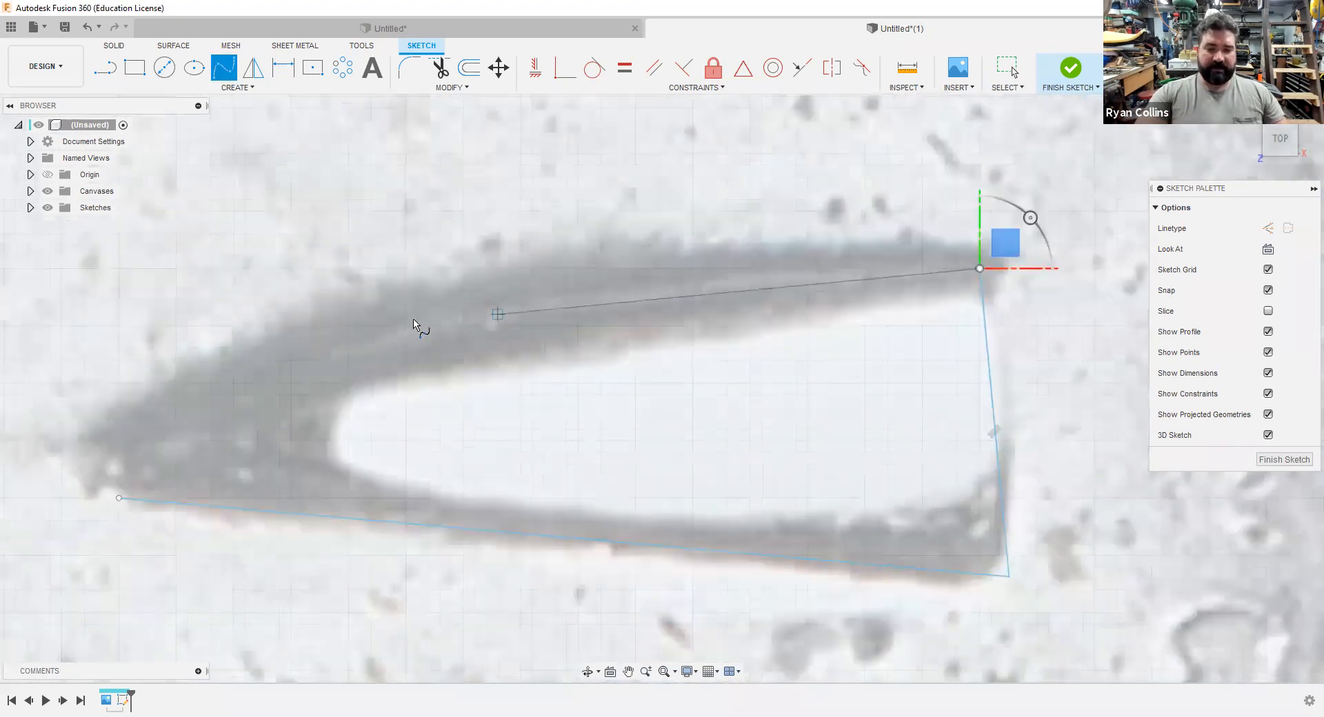
pyautogui.click(452, 280)
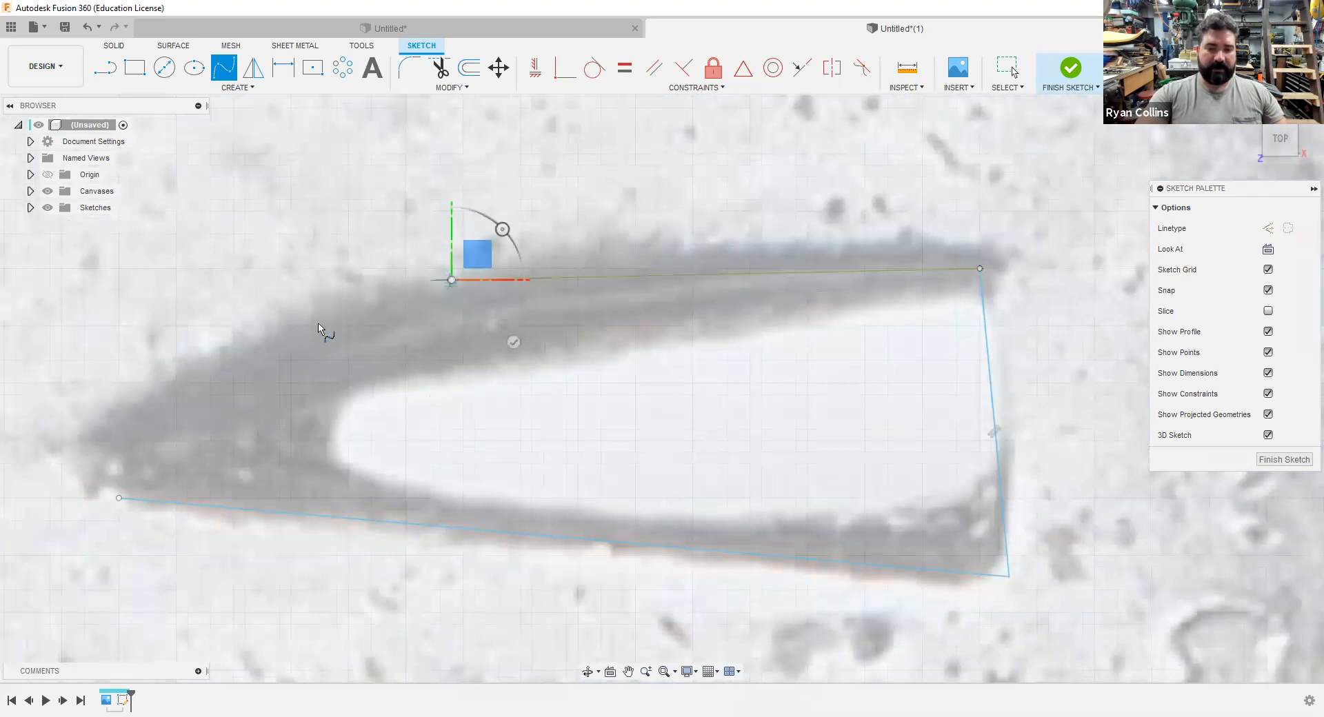
pyautogui.click(90, 433)
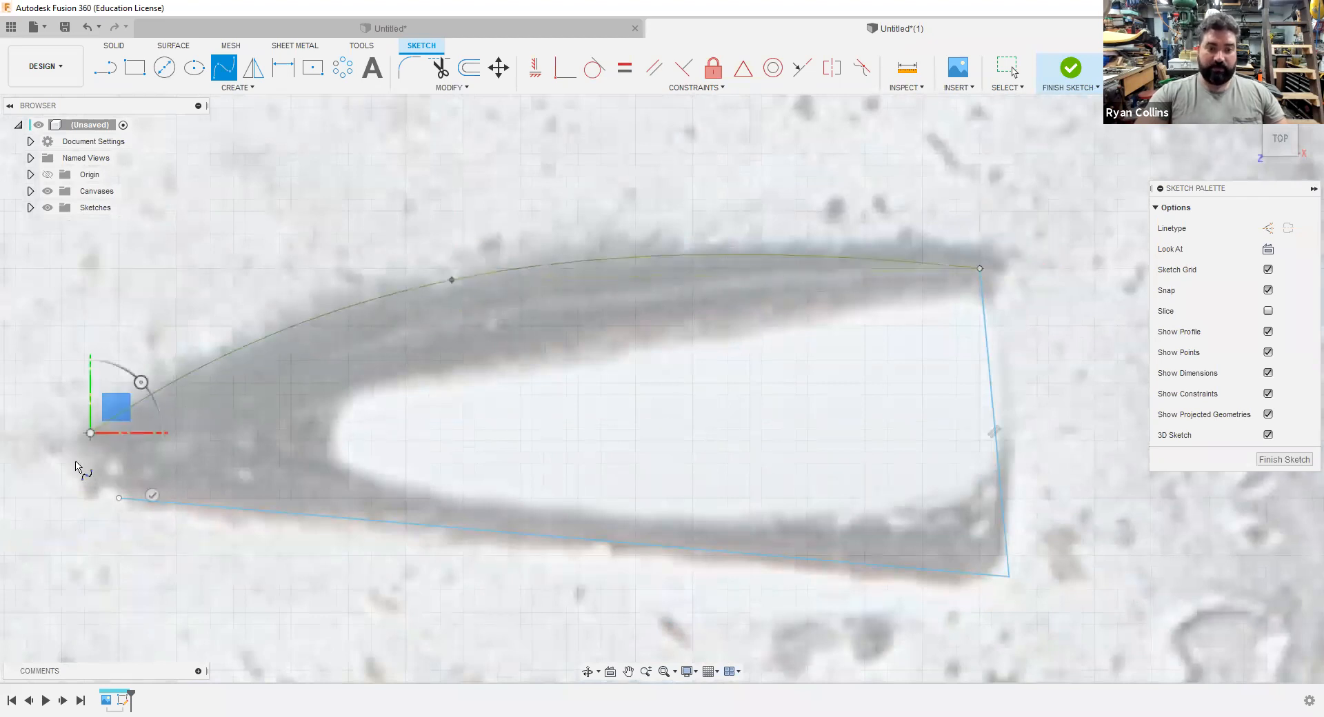
pyautogui.click(119, 497)
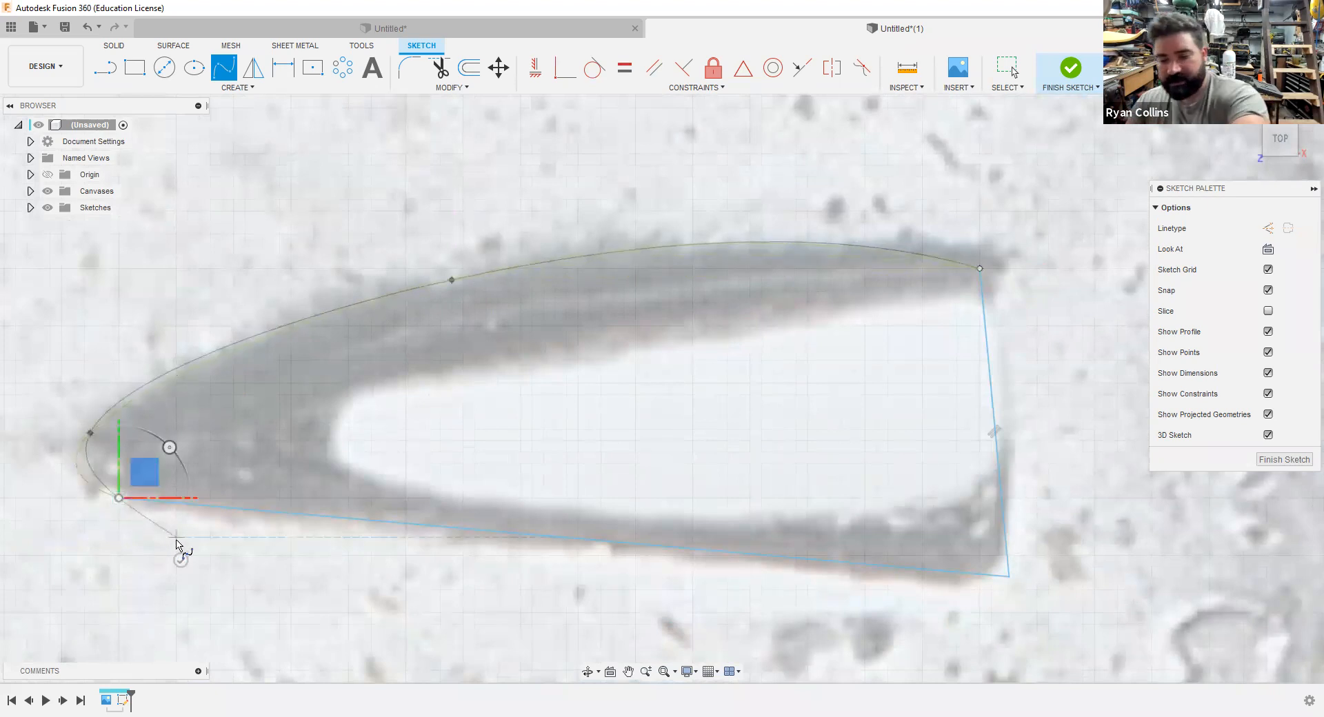
pyautogui.press('Escape')
pyautogui.scroll(-3, 759, 373)
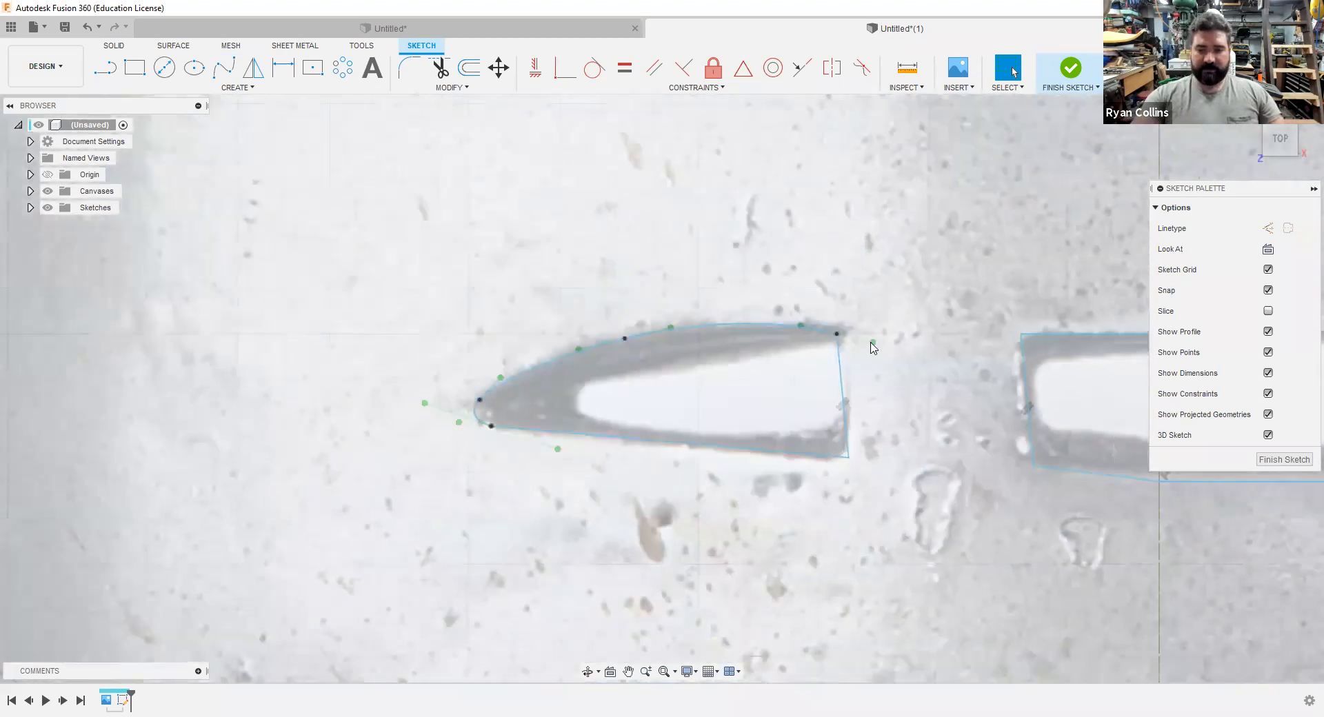
pyautogui.scroll(-10, 872, 347)
pyautogui.moveTo(872, 347)
pyautogui.mouseDown(button='middle')
pyautogui.moveTo(894, 395)
pyautogui.moveTo(867, 423)
pyautogui.moveTo(623, 540)
pyautogui.mouseUp(button='middle')
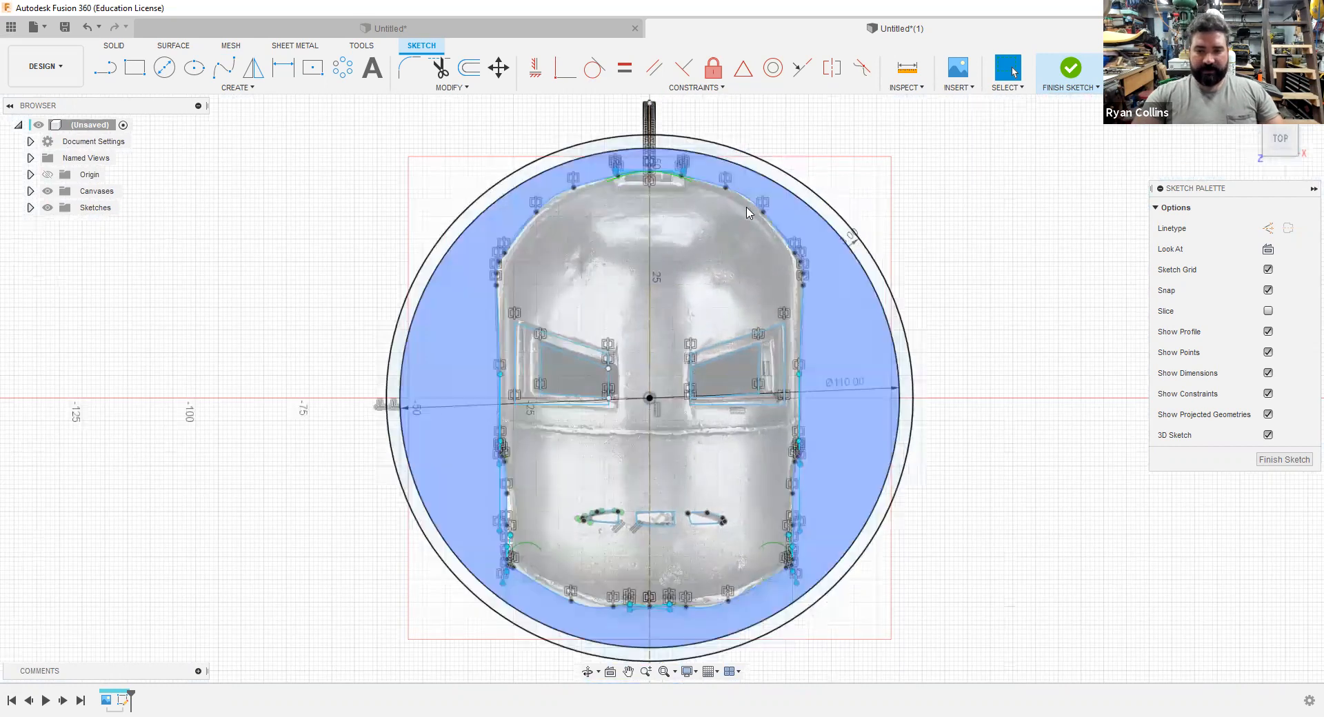
pyautogui.scroll(5, 783, 222)
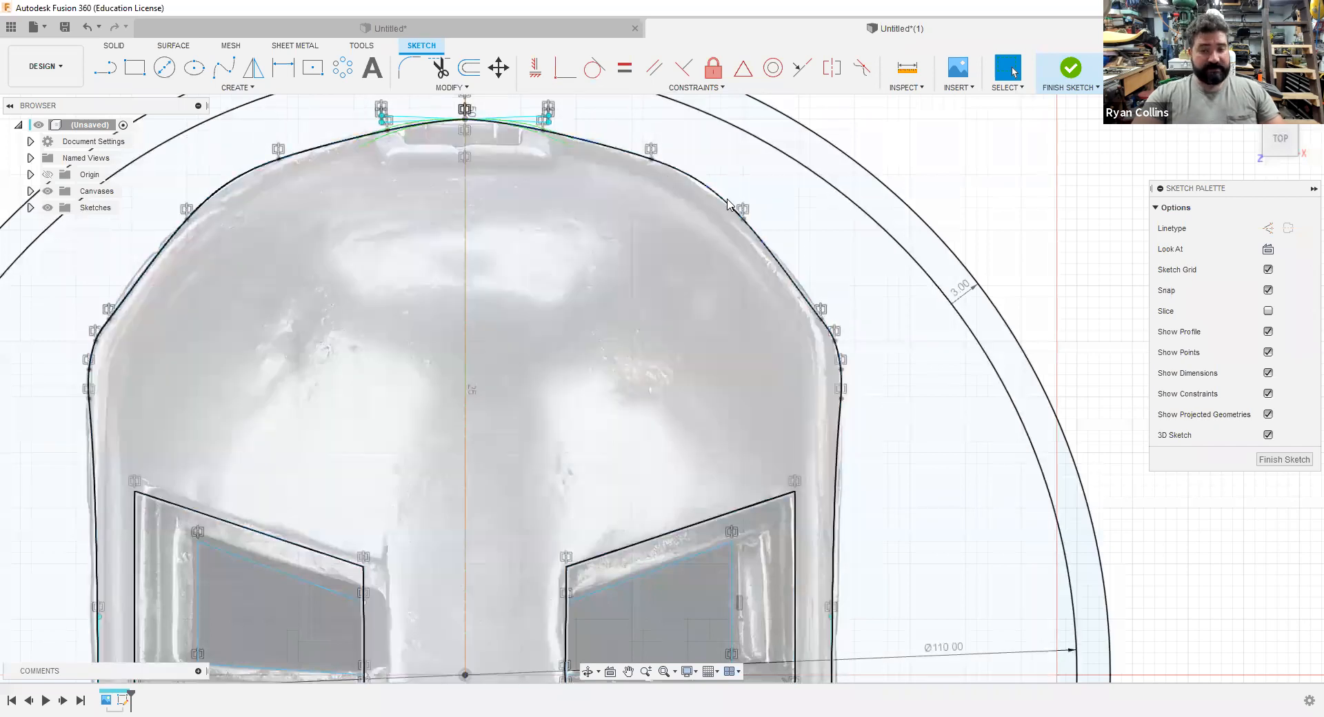
pyautogui.scroll(3, 779, 303)
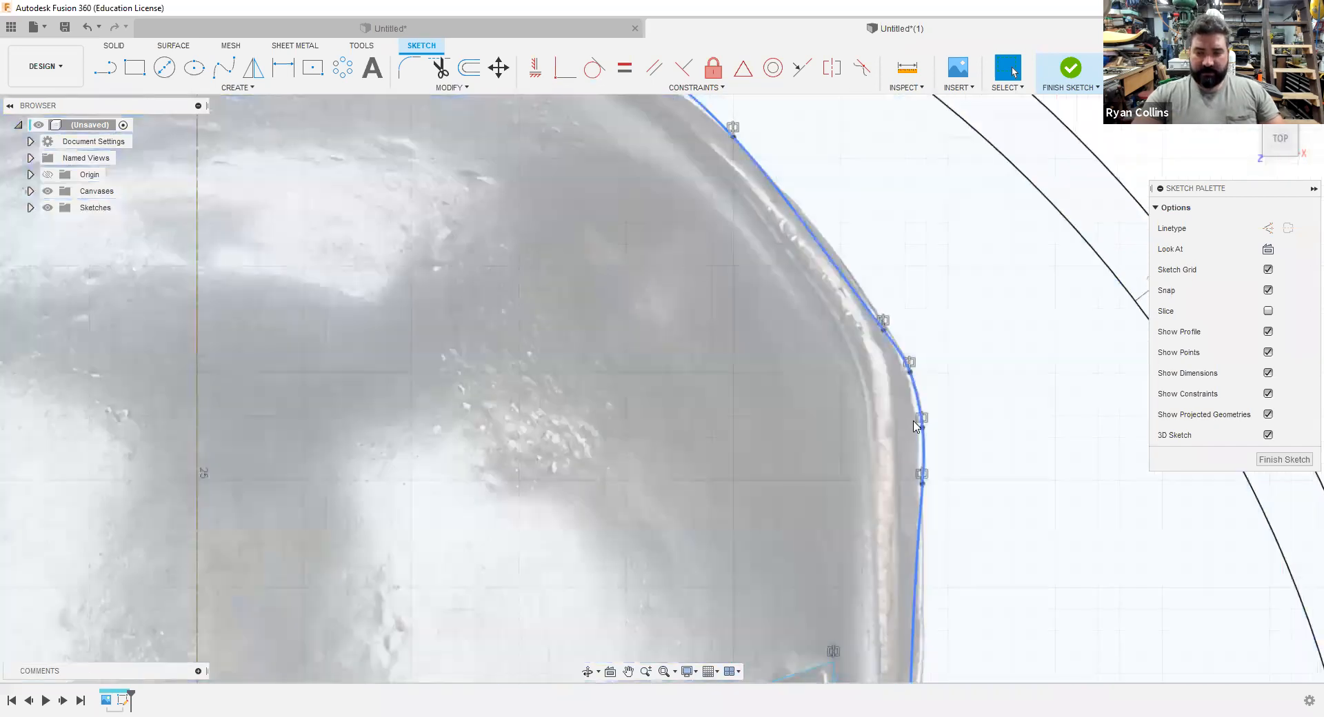
pyautogui.scroll(5, 921, 435)
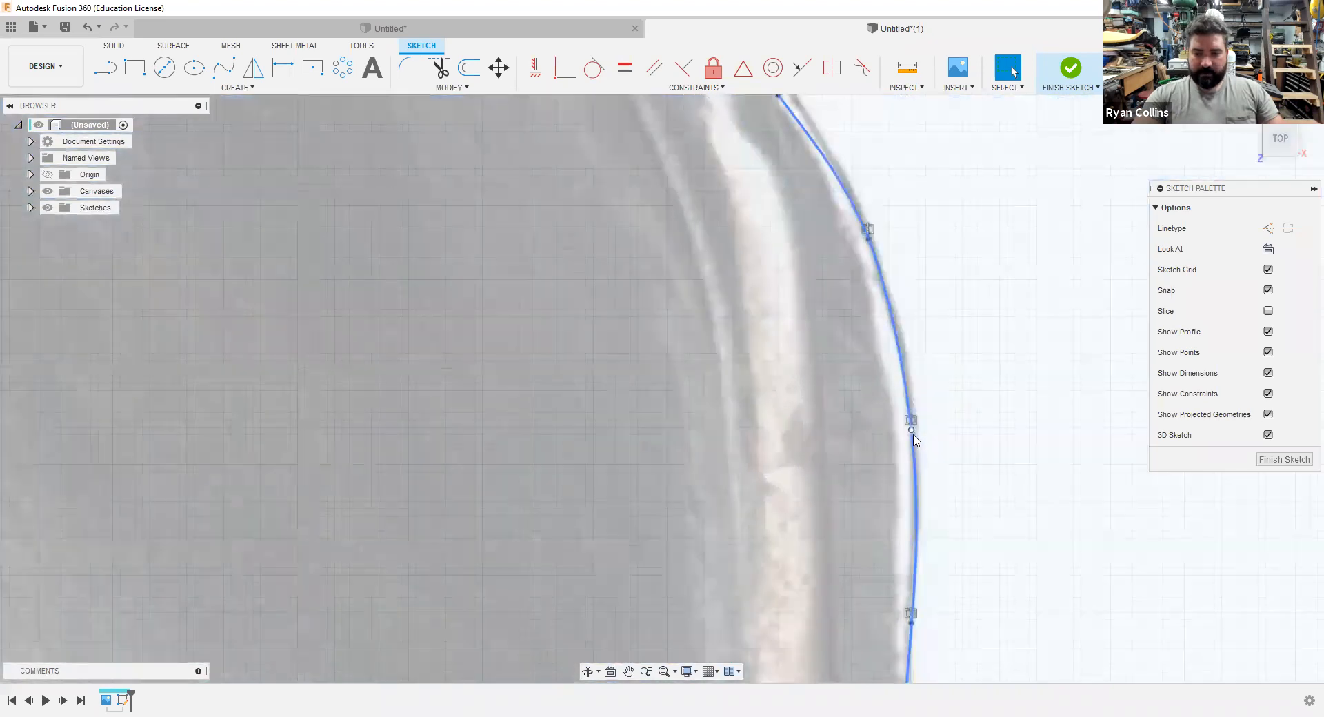
pyautogui.click(911, 431)
pyautogui.scroll(-5, 1012, 532)
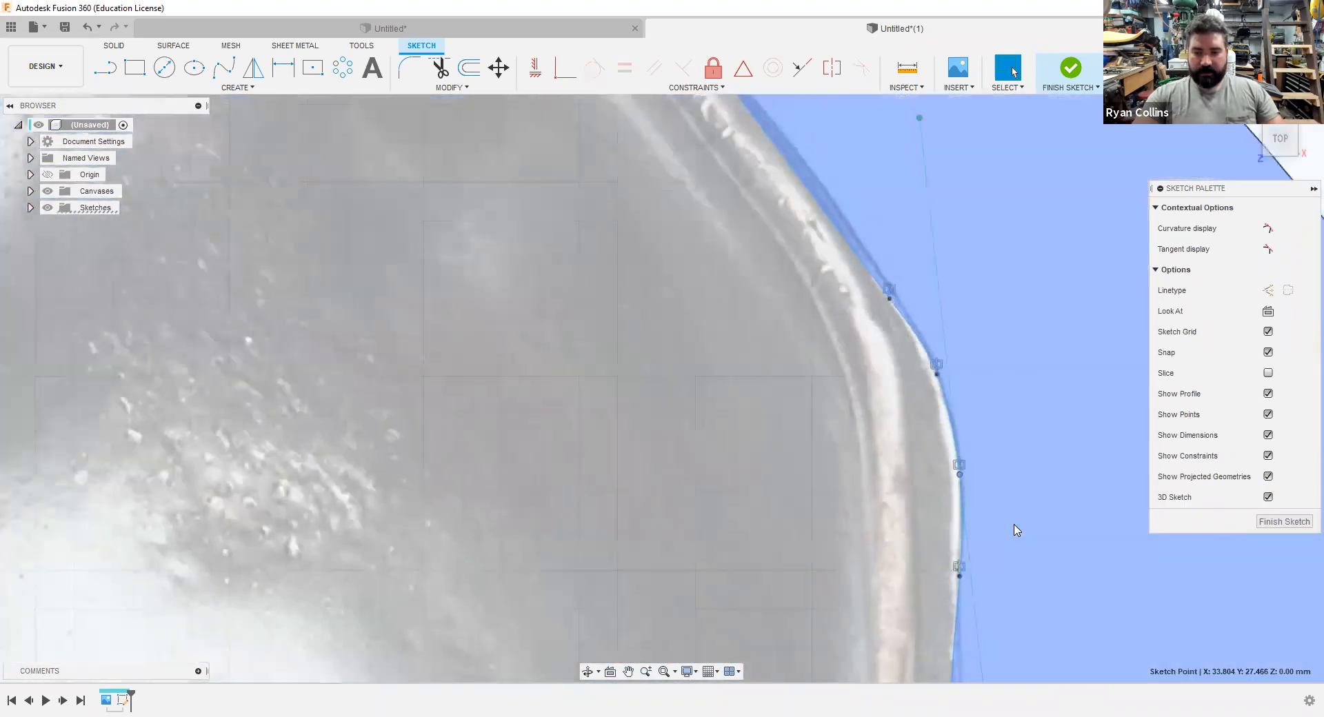
pyautogui.scroll(-3, 1018, 517)
pyautogui.moveTo(1036, 509); pyautogui.dragTo(923, 423, button='middle')
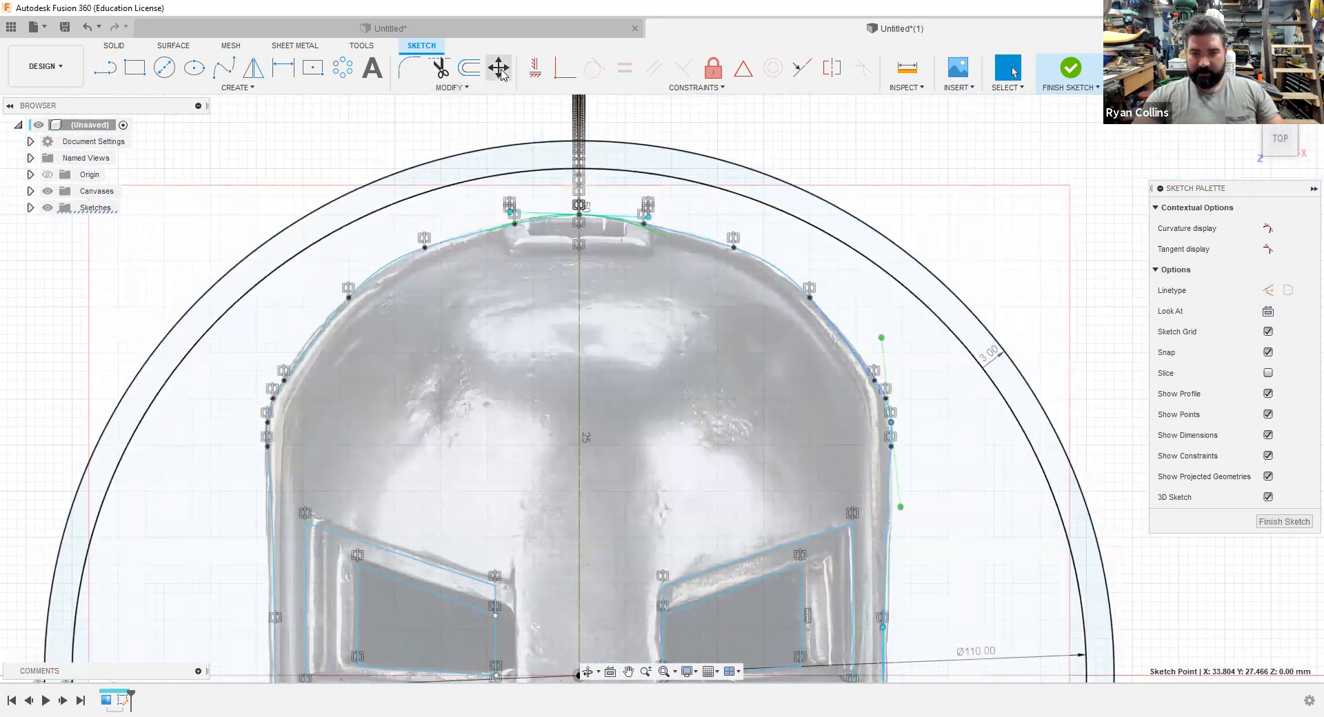
pyautogui.press('m')
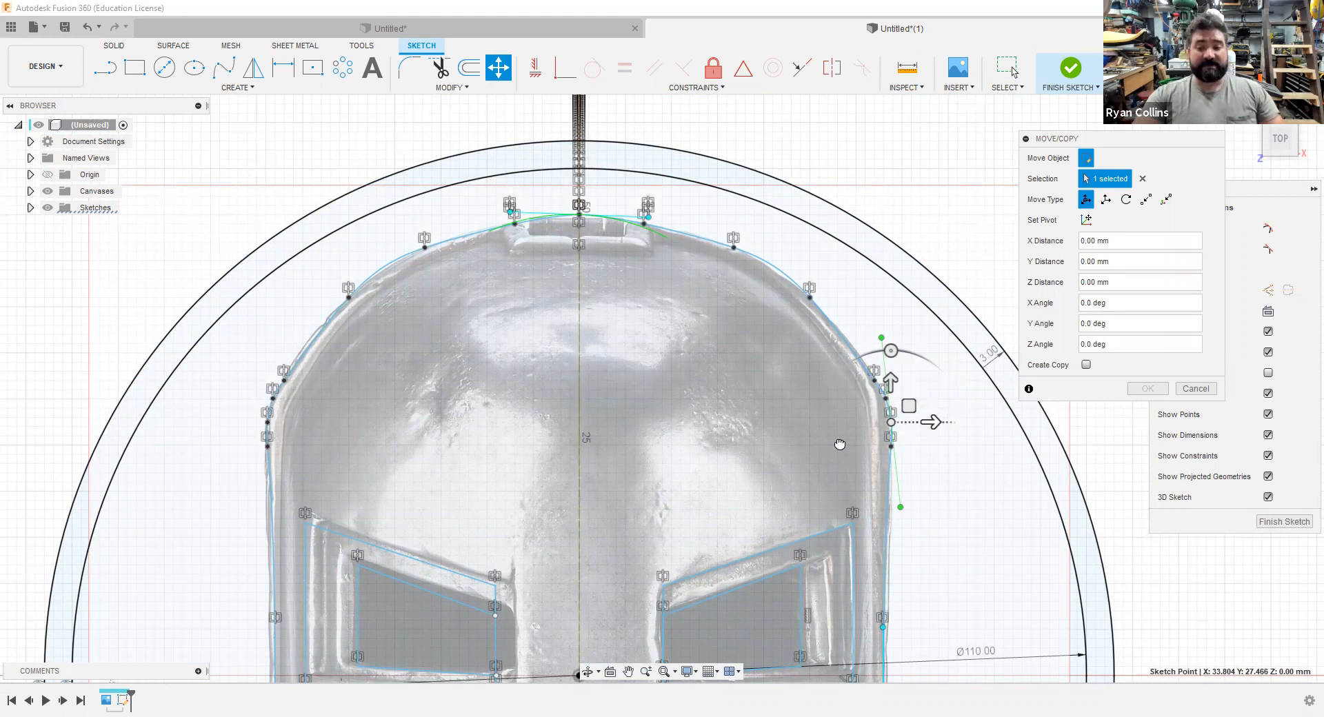
pyautogui.moveTo(840, 445); pyautogui.dragTo(928, 438)
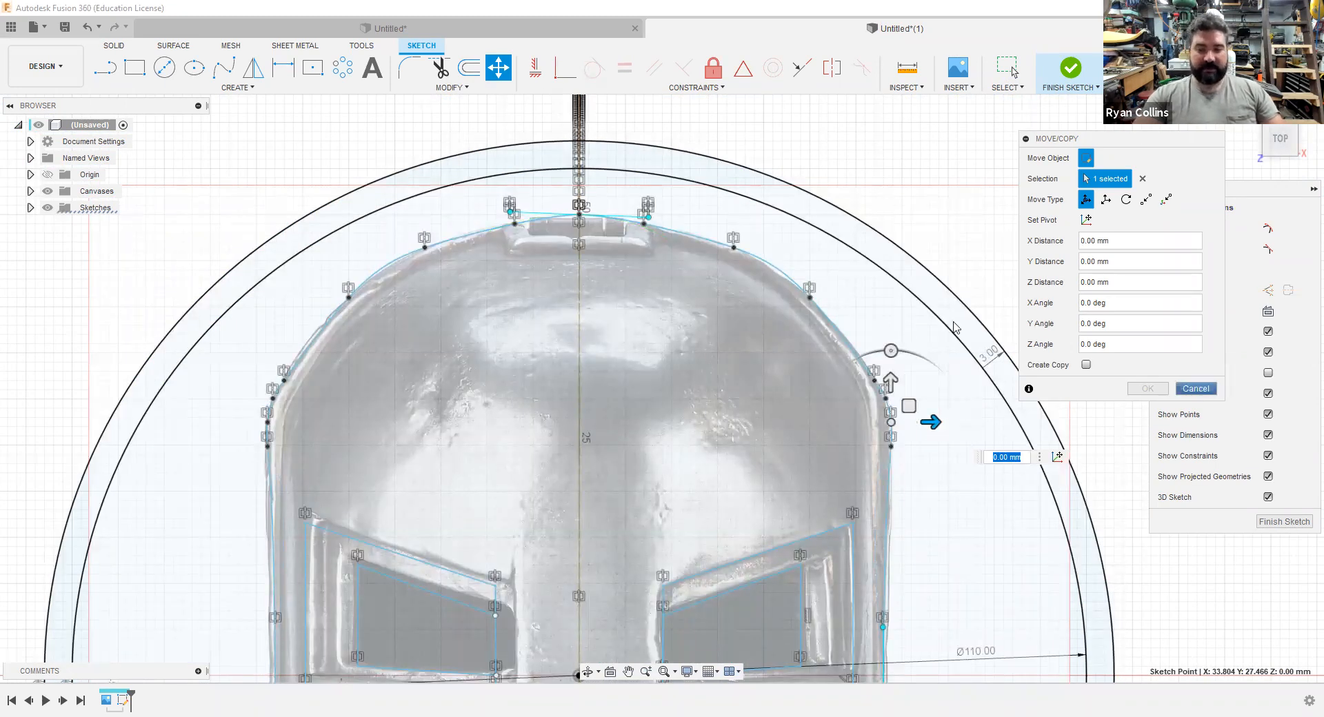
pyautogui.click(1196, 389)
# - Finish the sketch and extrude the helmet face profile, excluding the eye and mouth openings, 6 mm as a new body
pyautogui.scroll(-3, 924, 538)
pyautogui.scroll(-4, 961, 298)
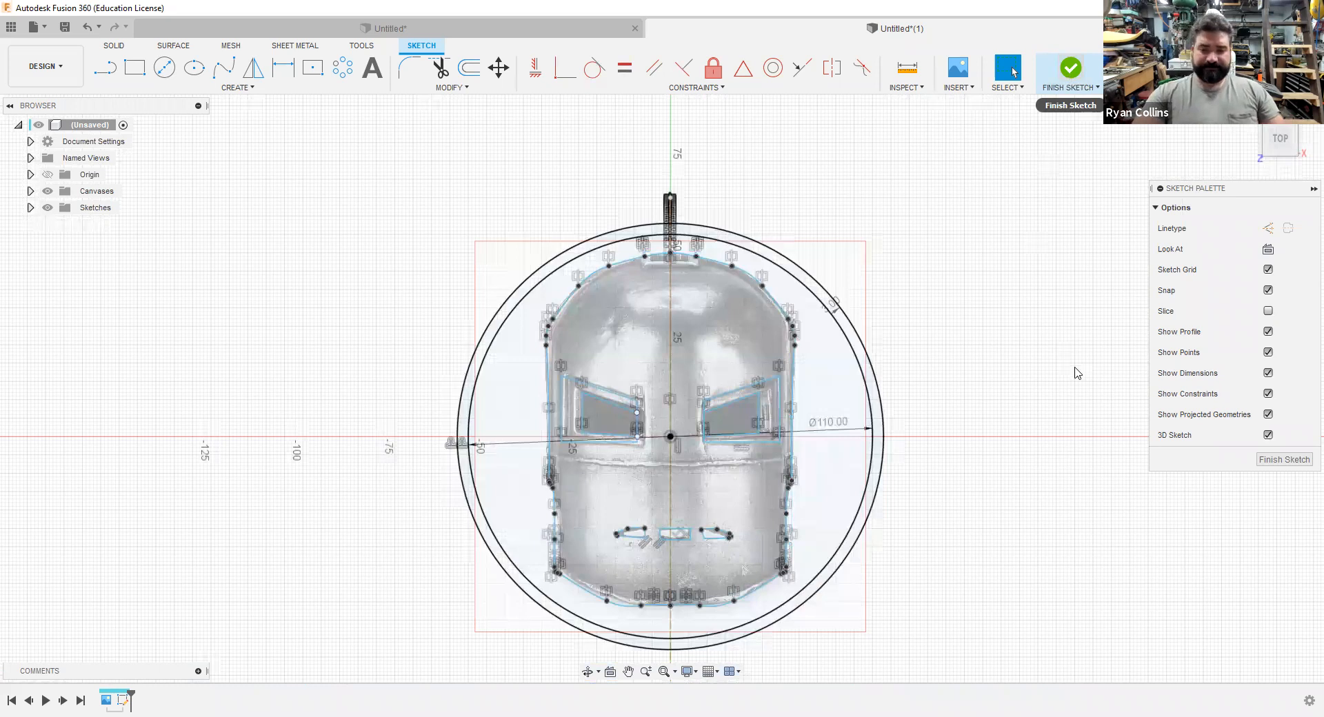
pyautogui.moveTo(1023, 438)
pyautogui.keyDown('shift'); pyautogui.mouseDown(button='middle')
pyautogui.moveTo(961, 414)
pyautogui.moveTo(1023, 304)
pyautogui.moveTo(1024, 228)
pyautogui.moveTo(942, 135)
pyautogui.moveTo(1079, 194)
pyautogui.moveTo(1059, 336)
pyautogui.mouseUp(button='middle'); pyautogui.keyUp('shift')
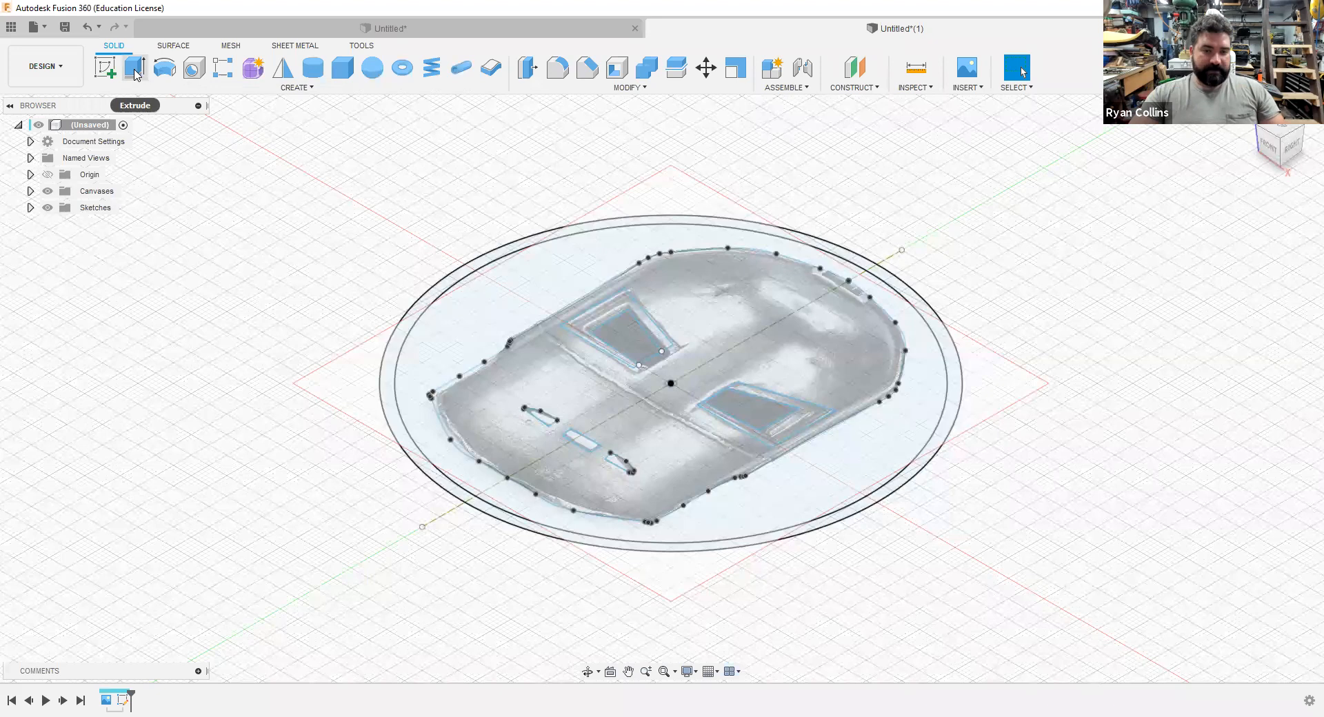
pyautogui.click(753, 343)
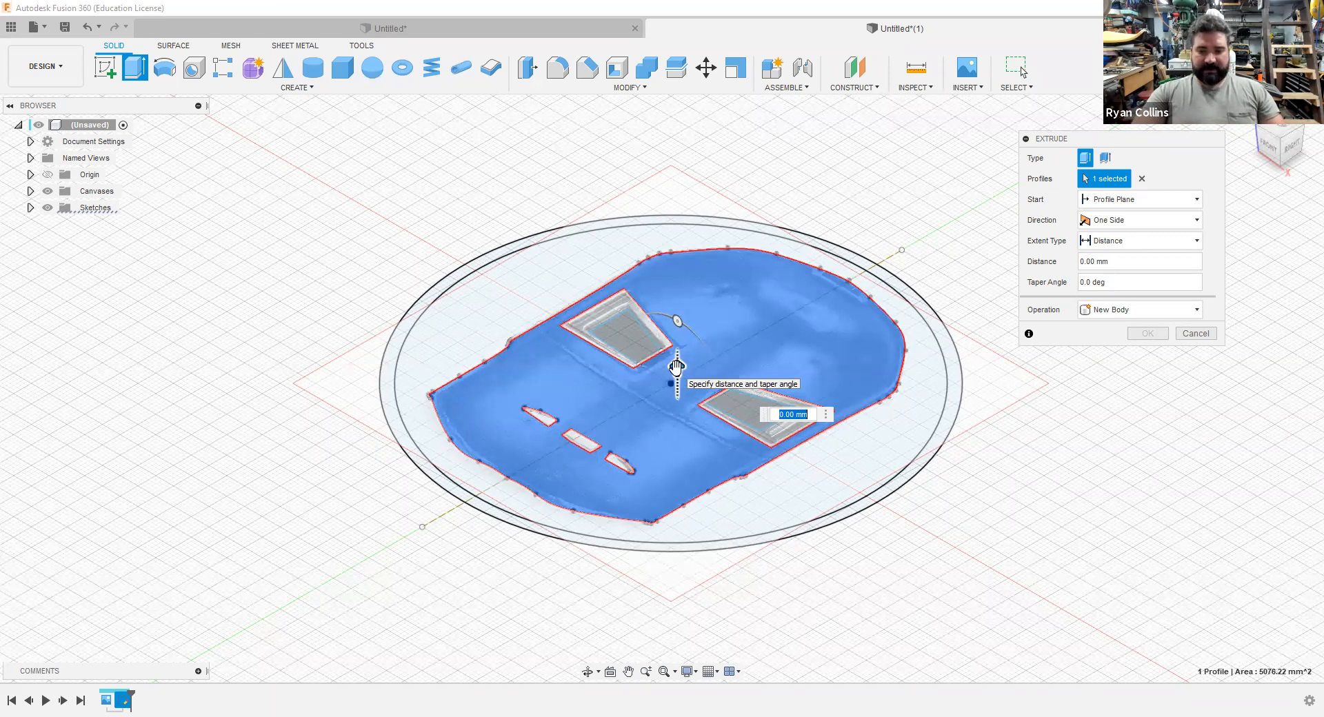
pyautogui.moveTo(676, 343); pyautogui.dragTo(676, 342)
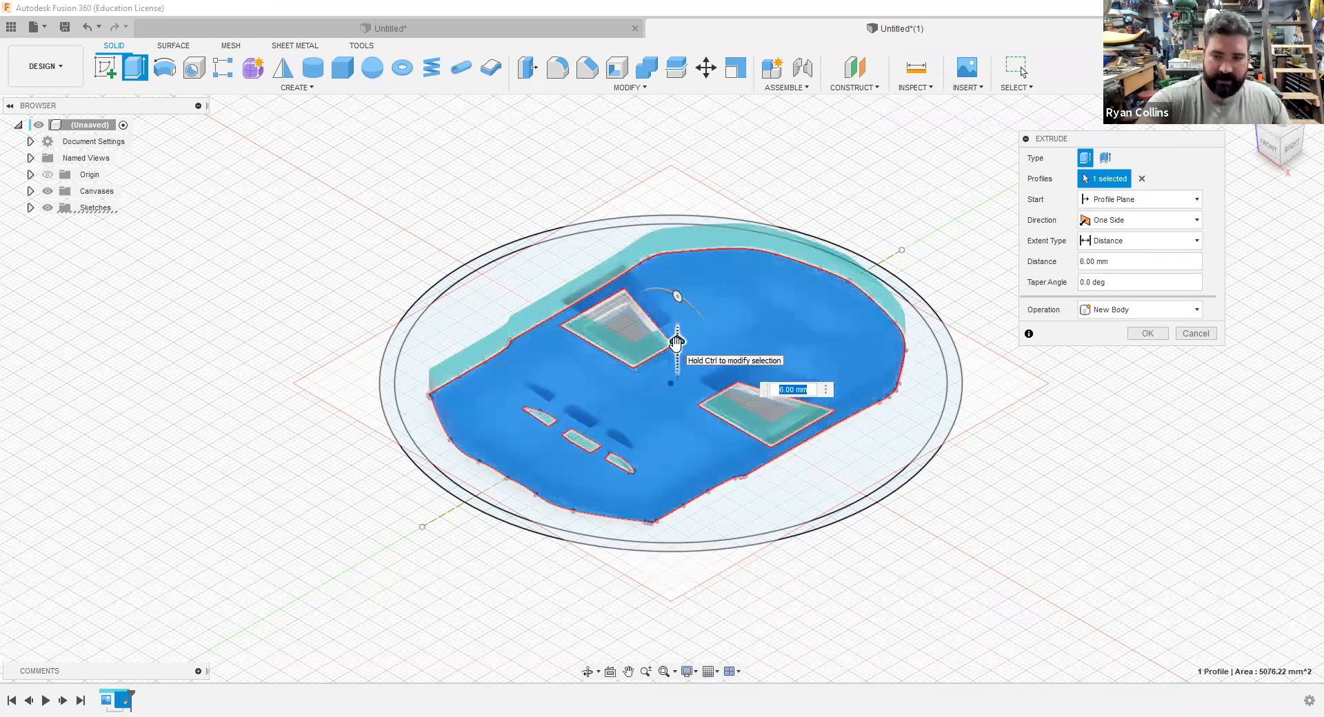
pyautogui.press('Return')
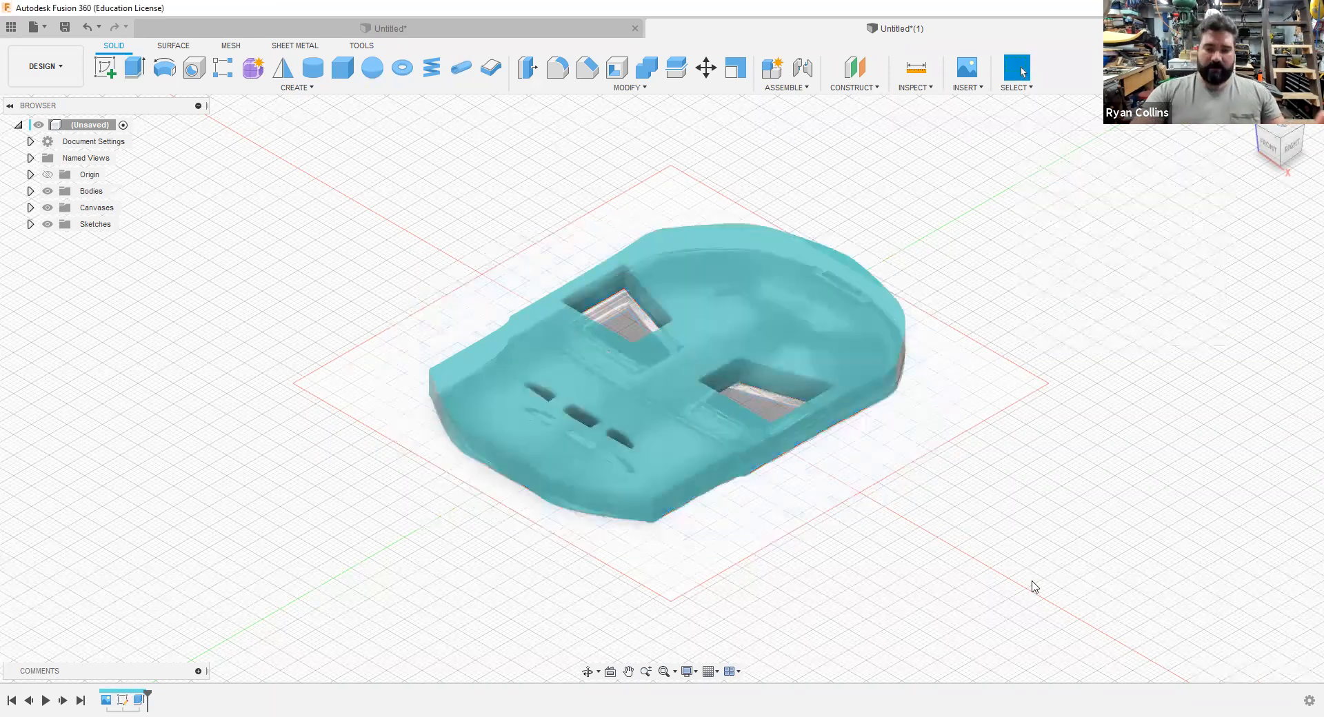
# - Show Sketch1 over the extruded body again and check the left eye's profile by selecting it
pyautogui.click(30, 224)
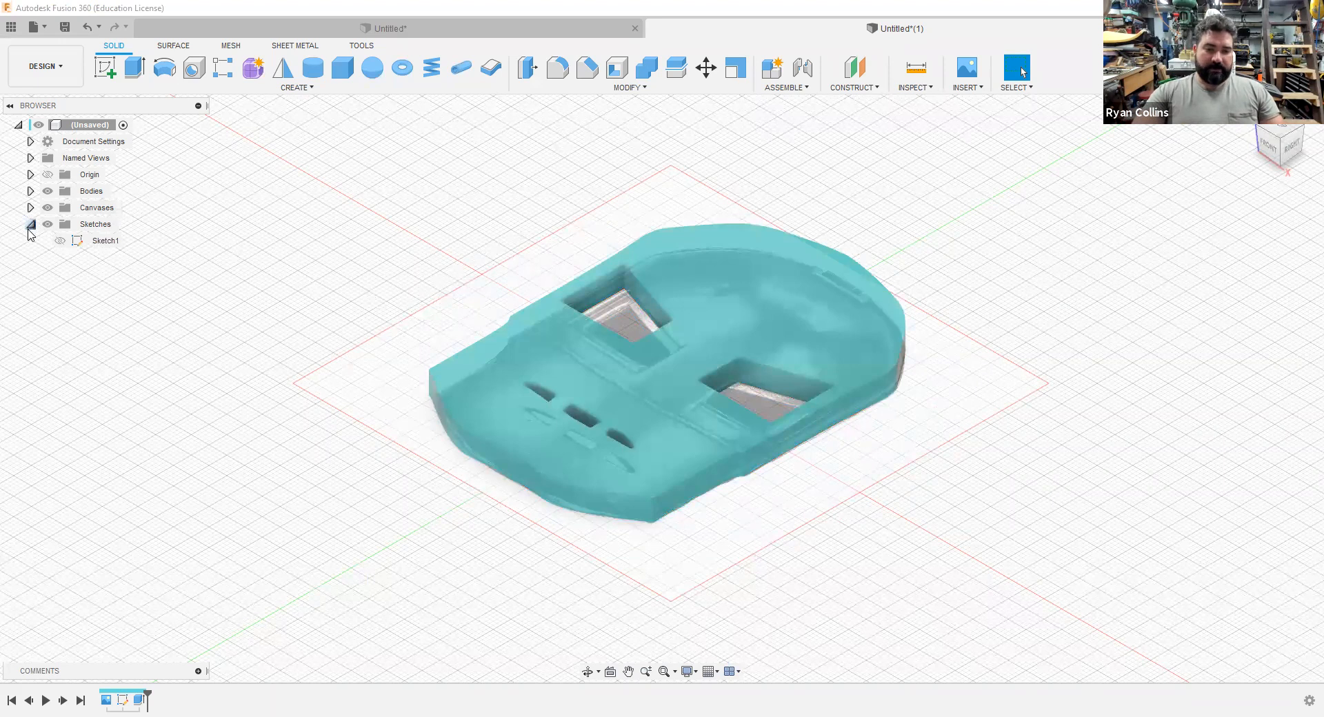
pyautogui.click(63, 246)
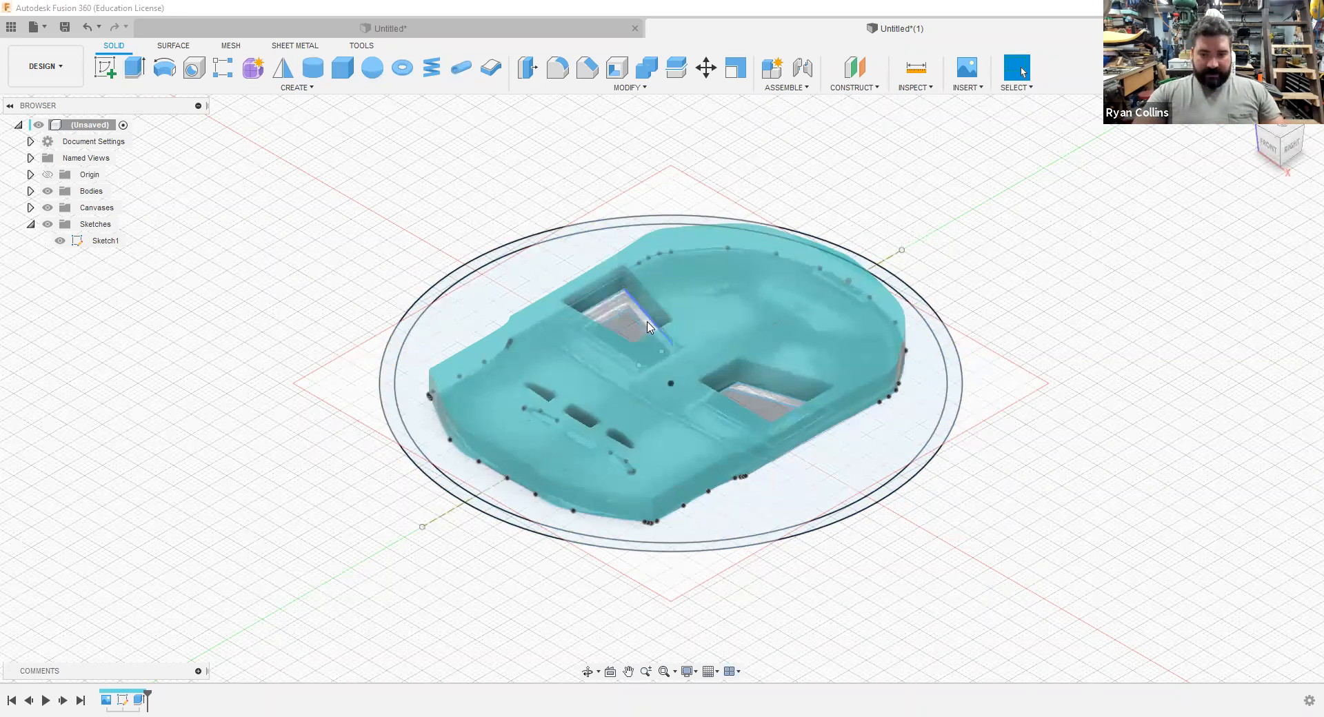
pyautogui.scroll(5, 637, 335)
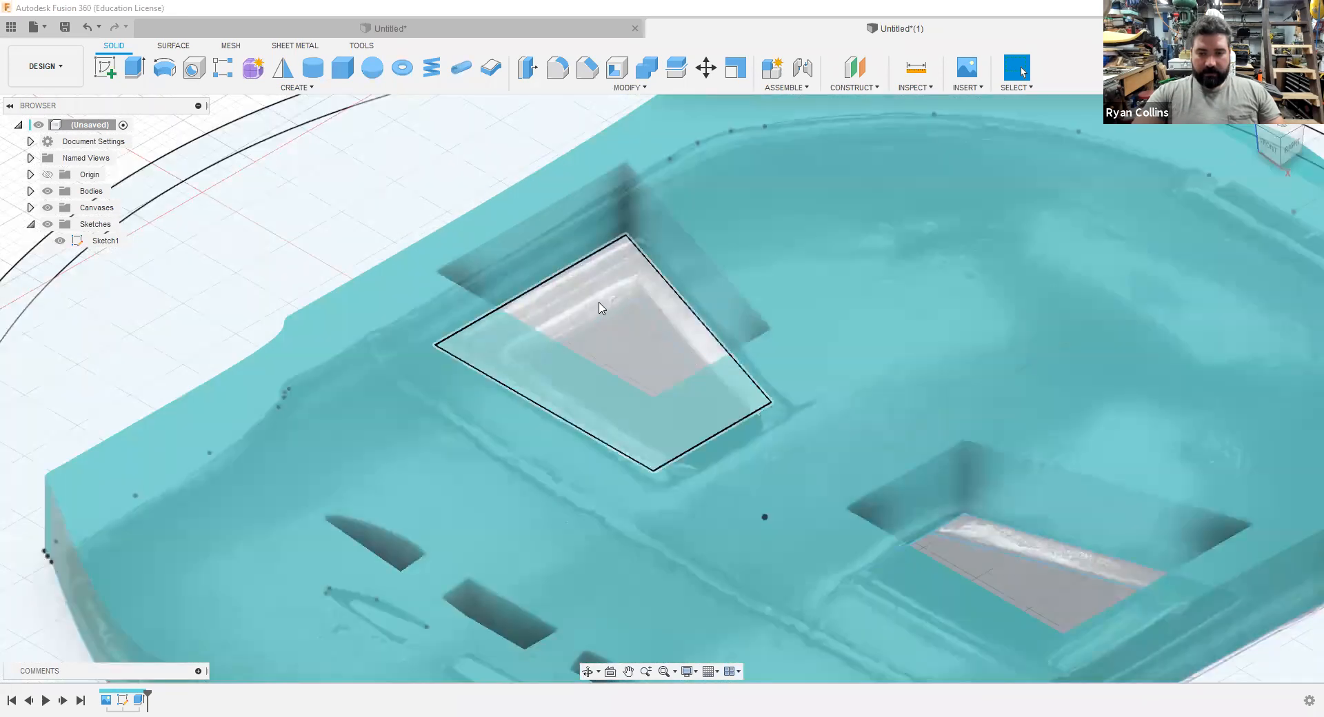
pyautogui.click(616, 276)
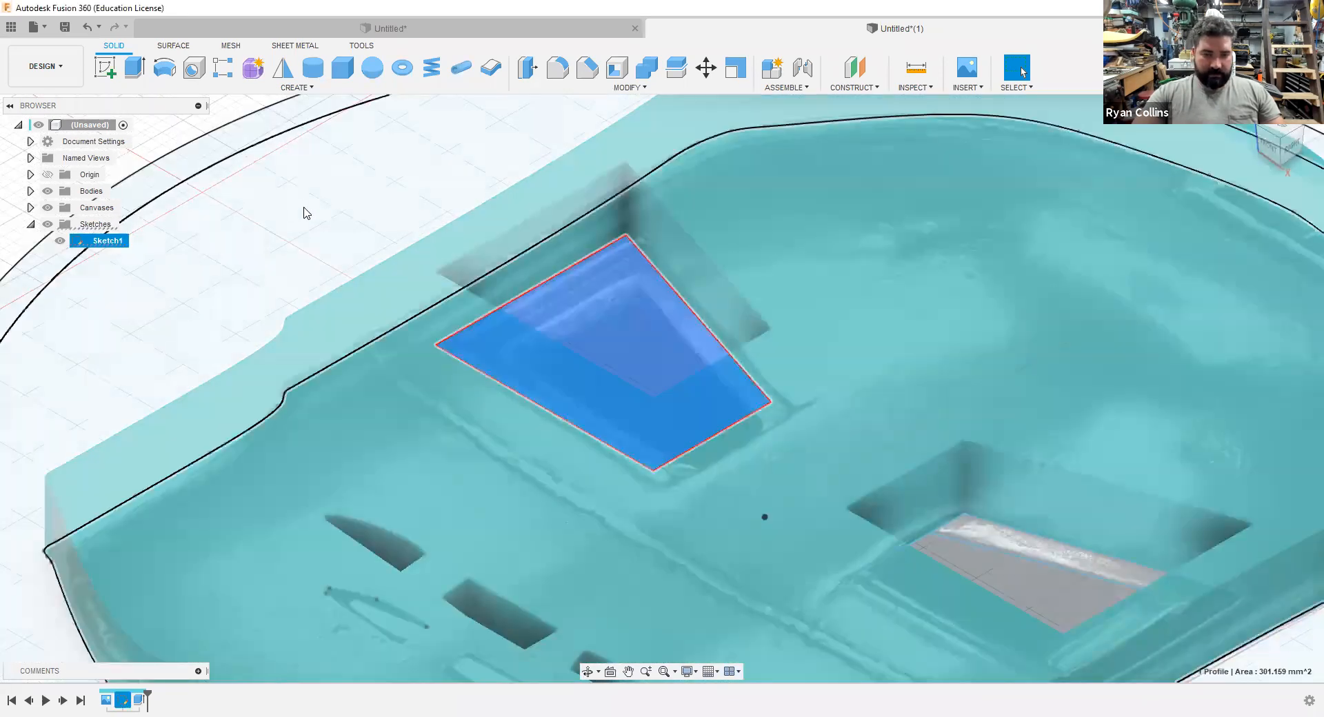
pyautogui.scroll(-3, 298, 246)
pyautogui.press('Escape')
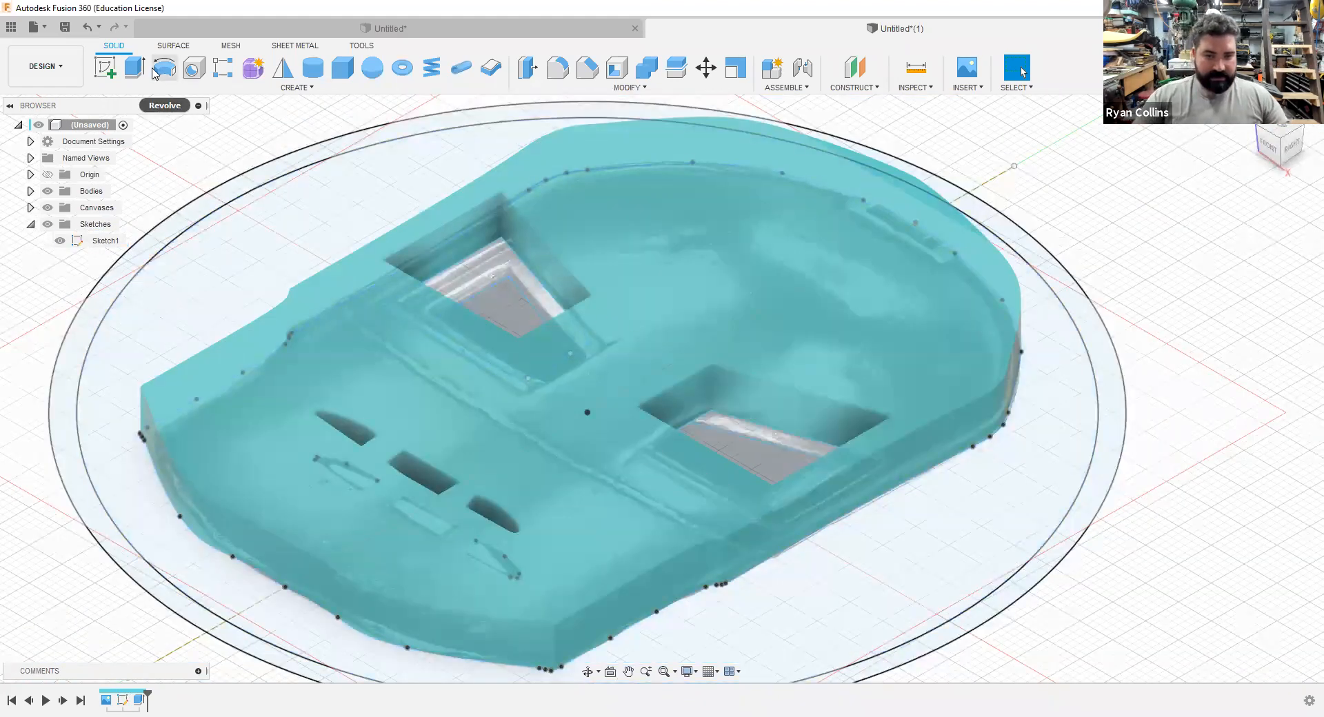
pyautogui.press('e')
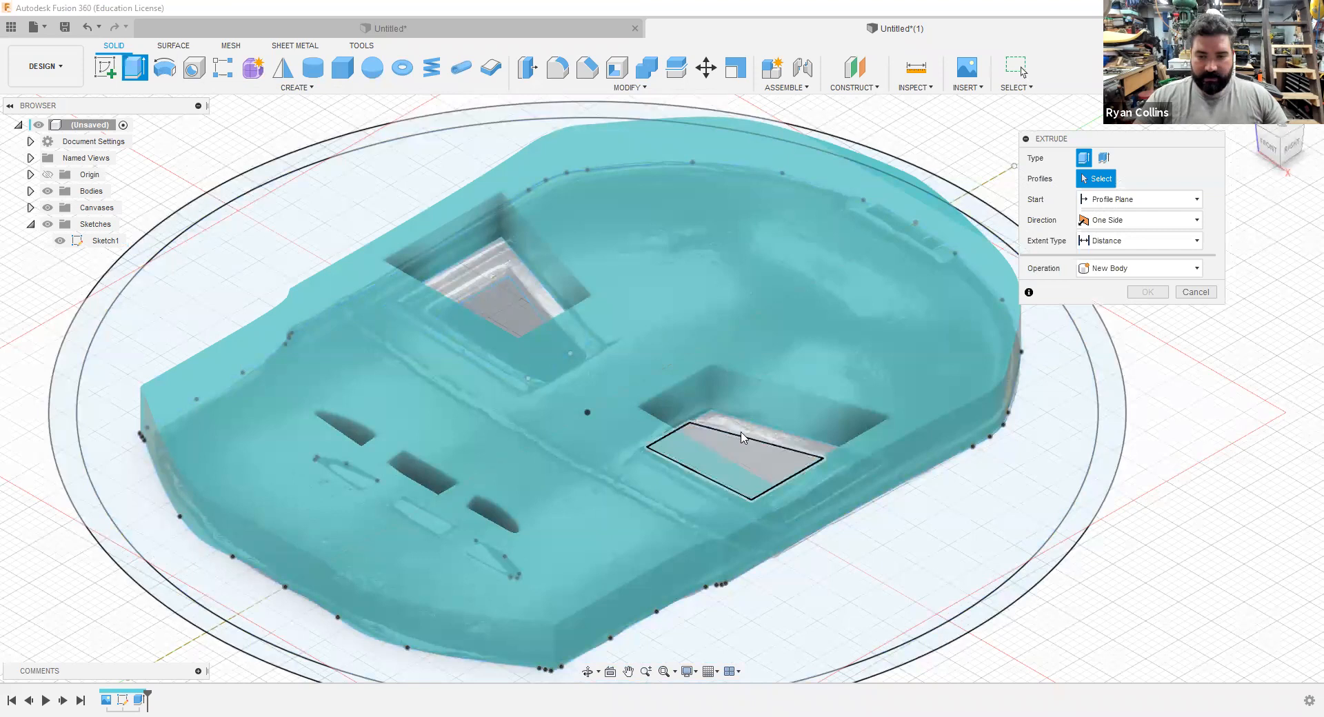
pyautogui.click(522, 277)
pyautogui.keyDown('shift'); pyautogui.moveTo(527, 376); pyautogui.dragTo(517, 350, button='middle'); pyautogui.keyUp('shift')
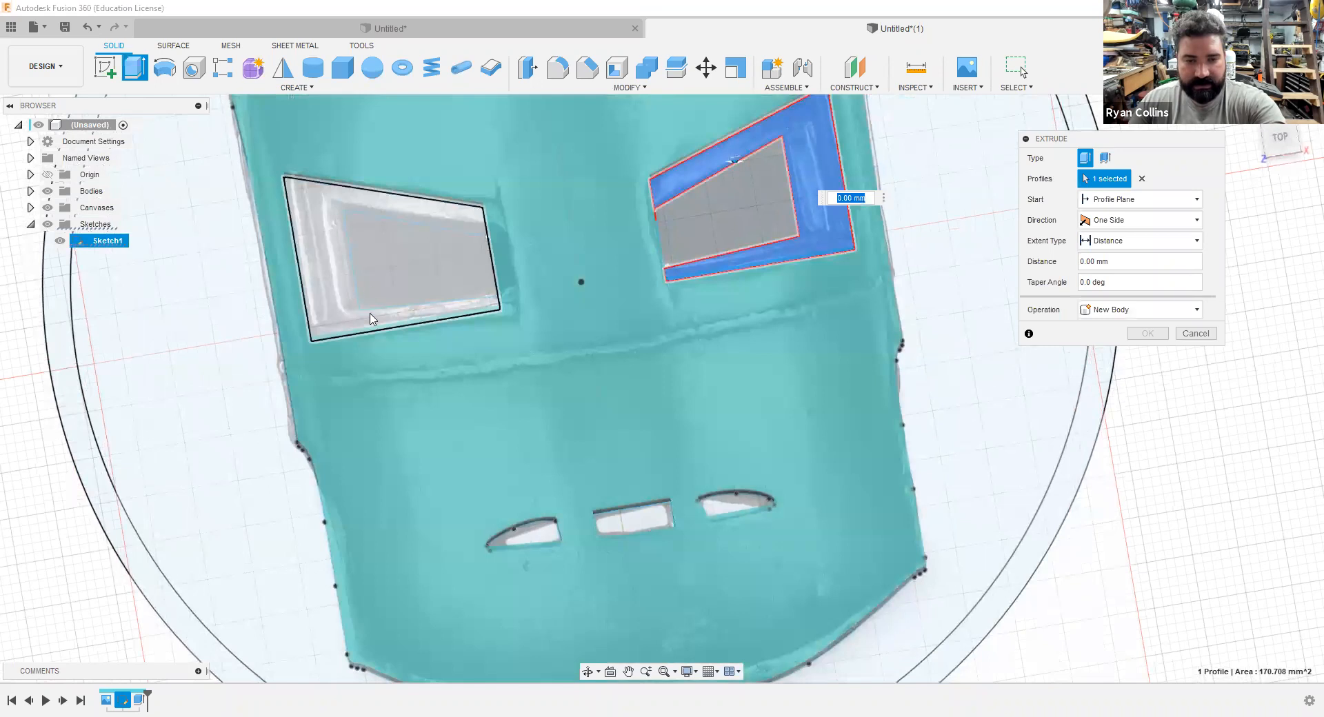
pyautogui.keyDown('shift'); pyautogui.moveTo(432, 269); pyautogui.dragTo(766, 372, button='middle'); pyautogui.keyUp('shift')
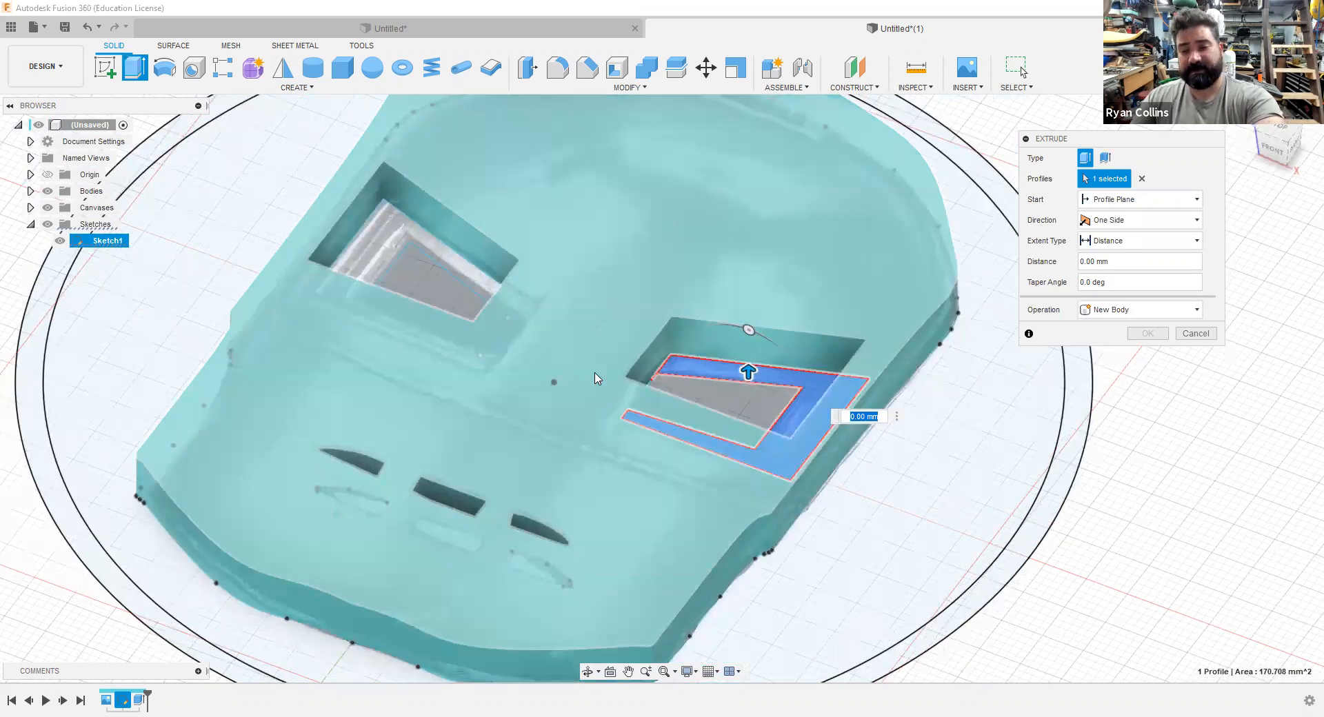
pyautogui.keyDown('shift'); pyautogui.moveTo(713, 402); pyautogui.dragTo(700, 324, button='middle'); pyautogui.keyUp('shift')
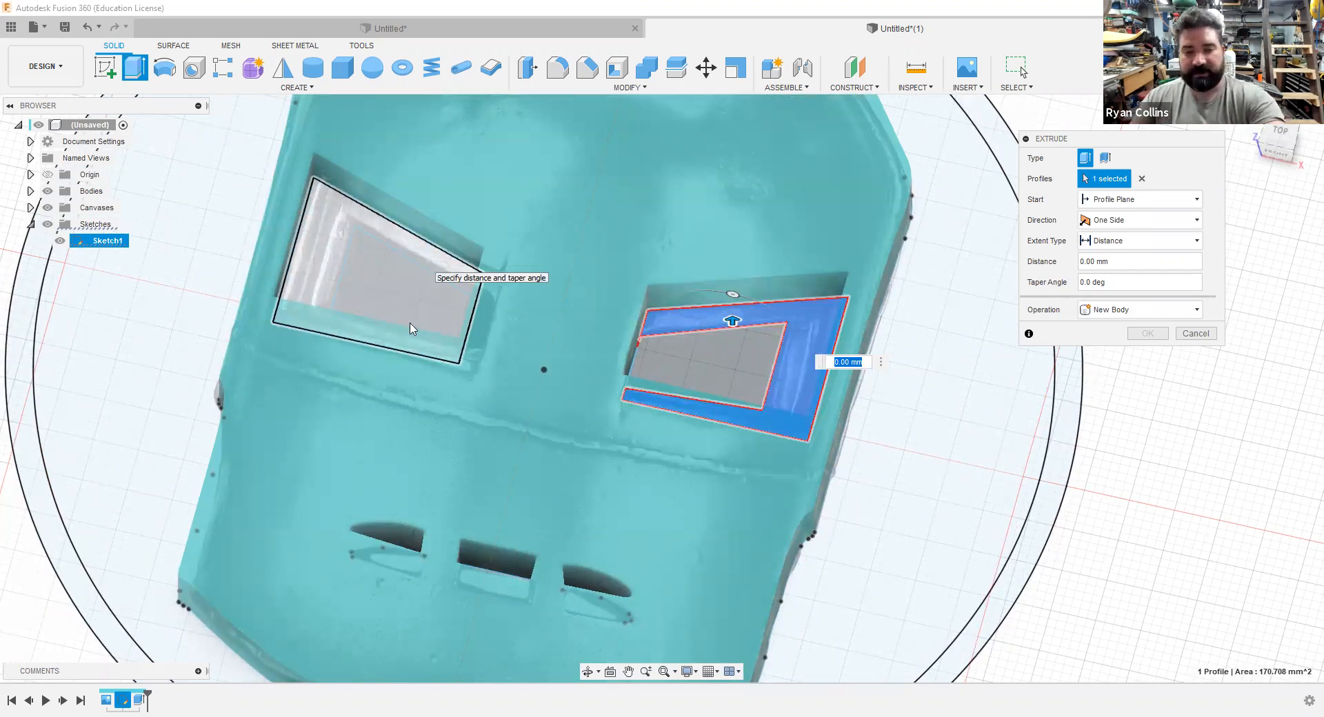
pyautogui.keyDown('shift'); pyautogui.moveTo(436, 316); pyautogui.dragTo(497, 313, button='middle'); pyautogui.keyUp('shift')
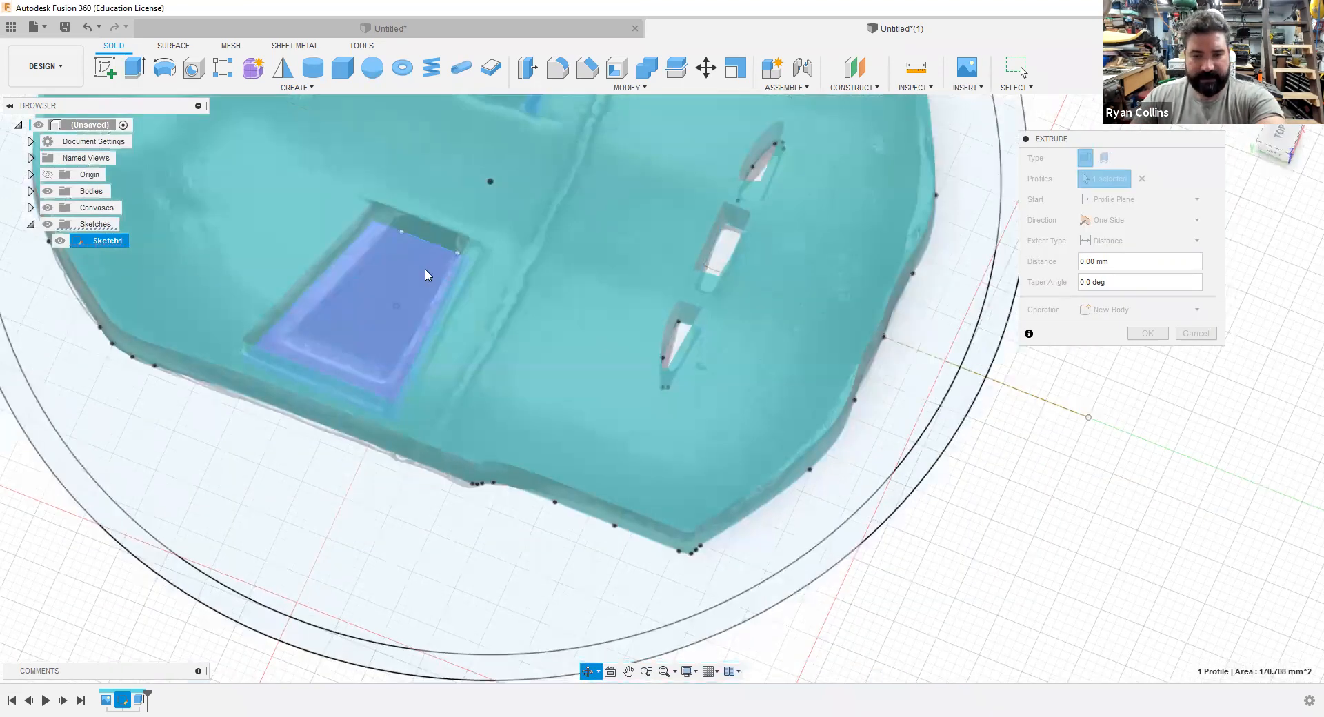
pyautogui.scroll(3, 429, 276)
pyautogui.scroll(3, 384, 177)
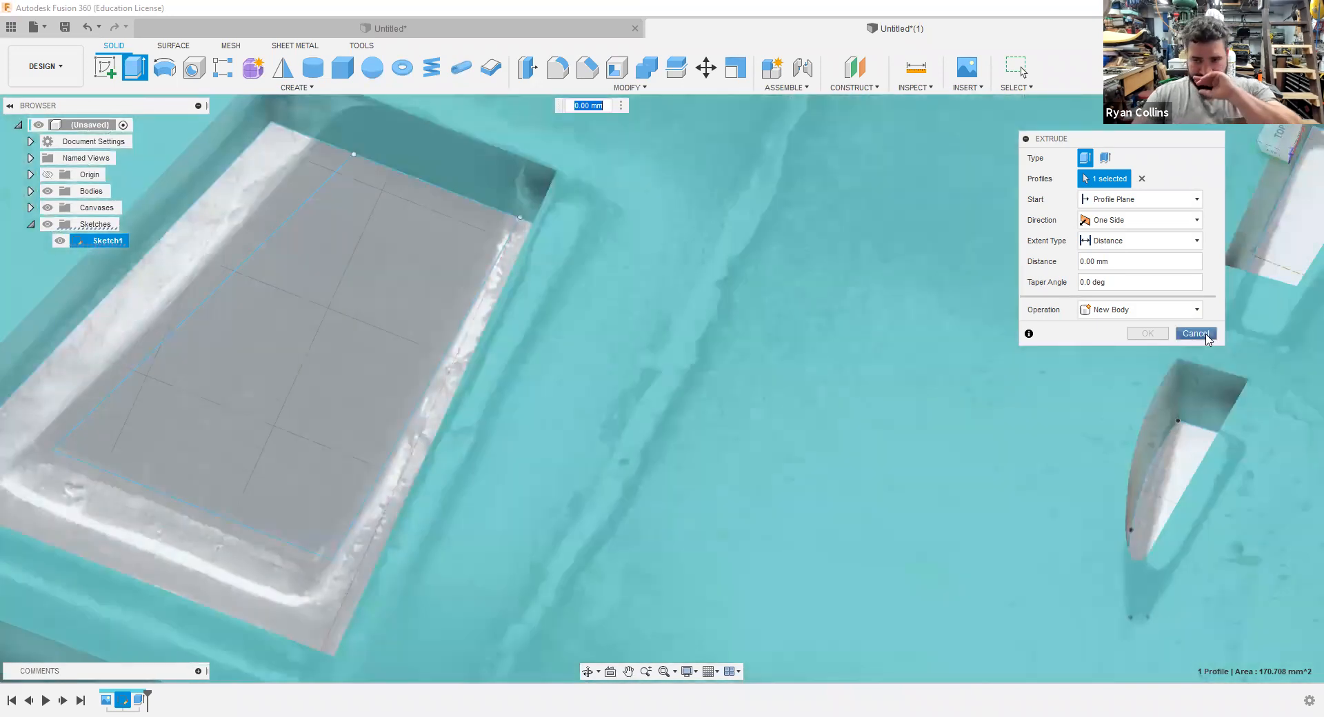
pyautogui.press('Escape')
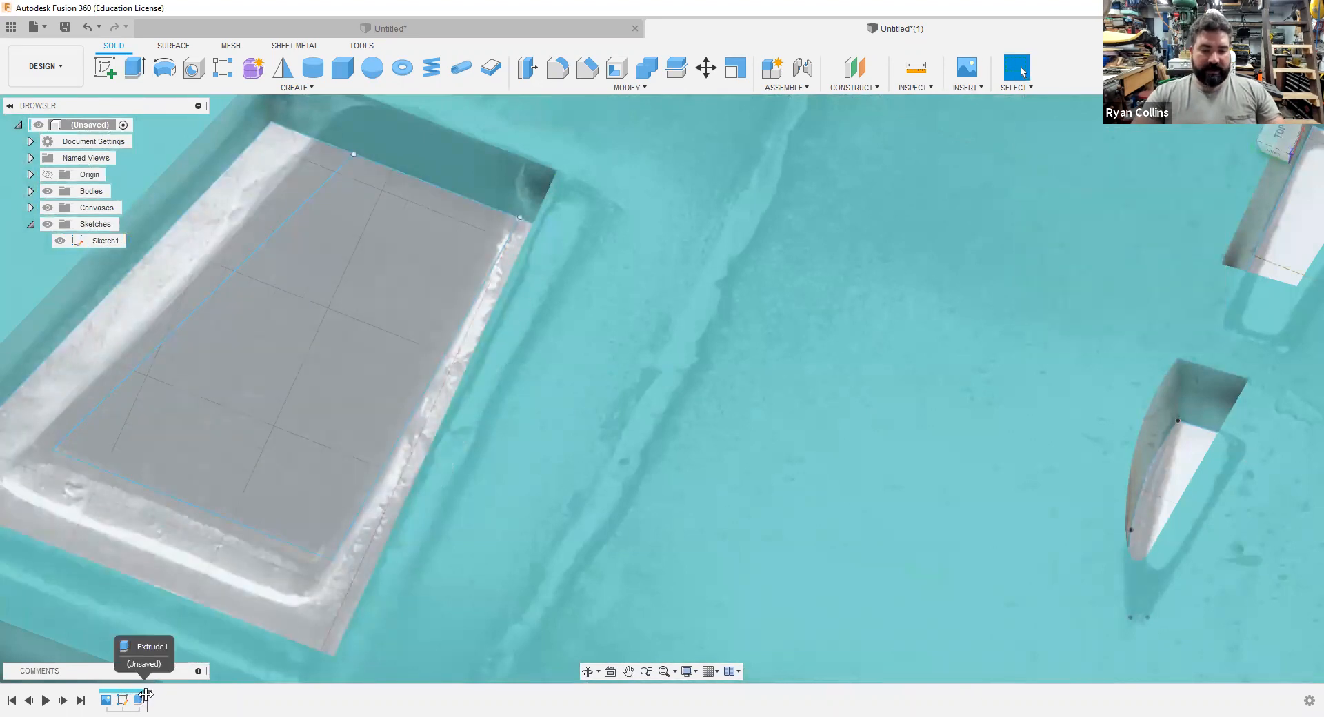
# - Roll the design history back to just before the helmet extrusion
pyautogui.moveTo(136, 696); pyautogui.dragTo(128, 695)
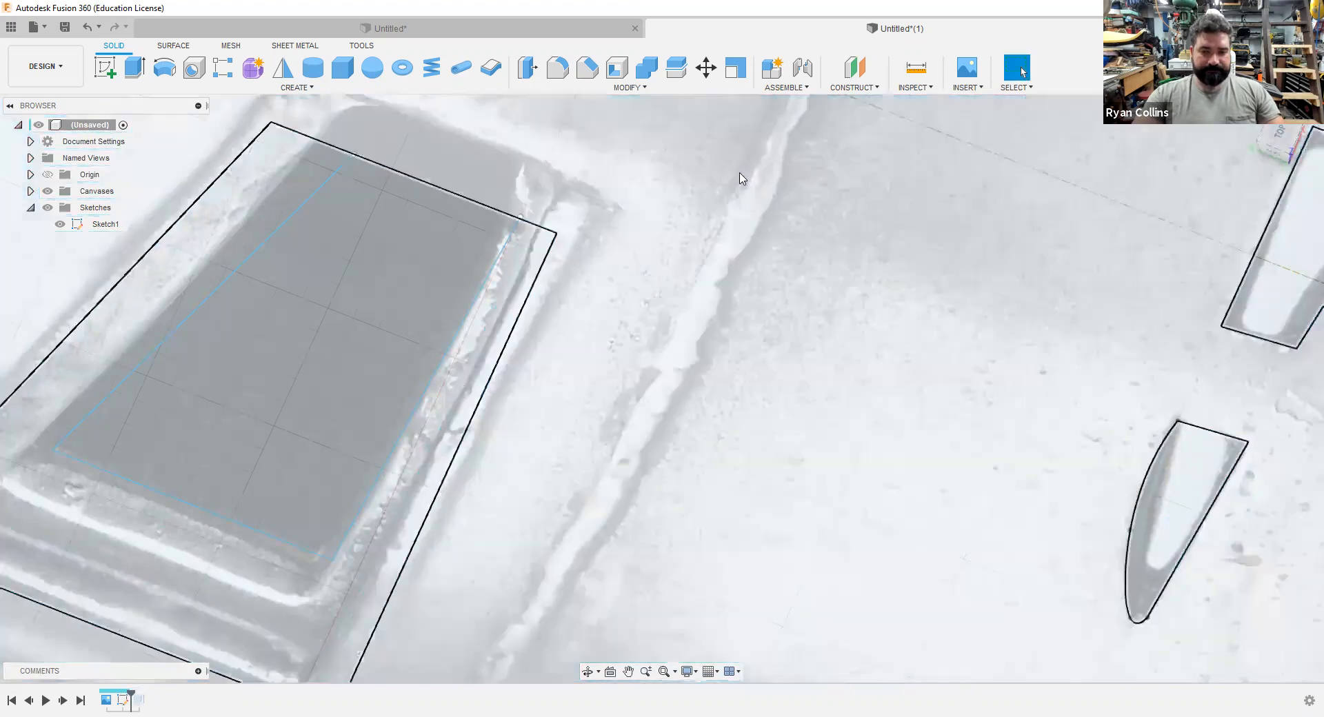
# - Compare the two eyes in the sketch by selecting the left eye's inner lines and the inner profile of each eye
pyautogui.scroll(-3, 762, 152)
pyautogui.scroll(-1, 761, 147)
pyautogui.moveTo(760, 147); pyautogui.dragTo(581, 379, button='middle')
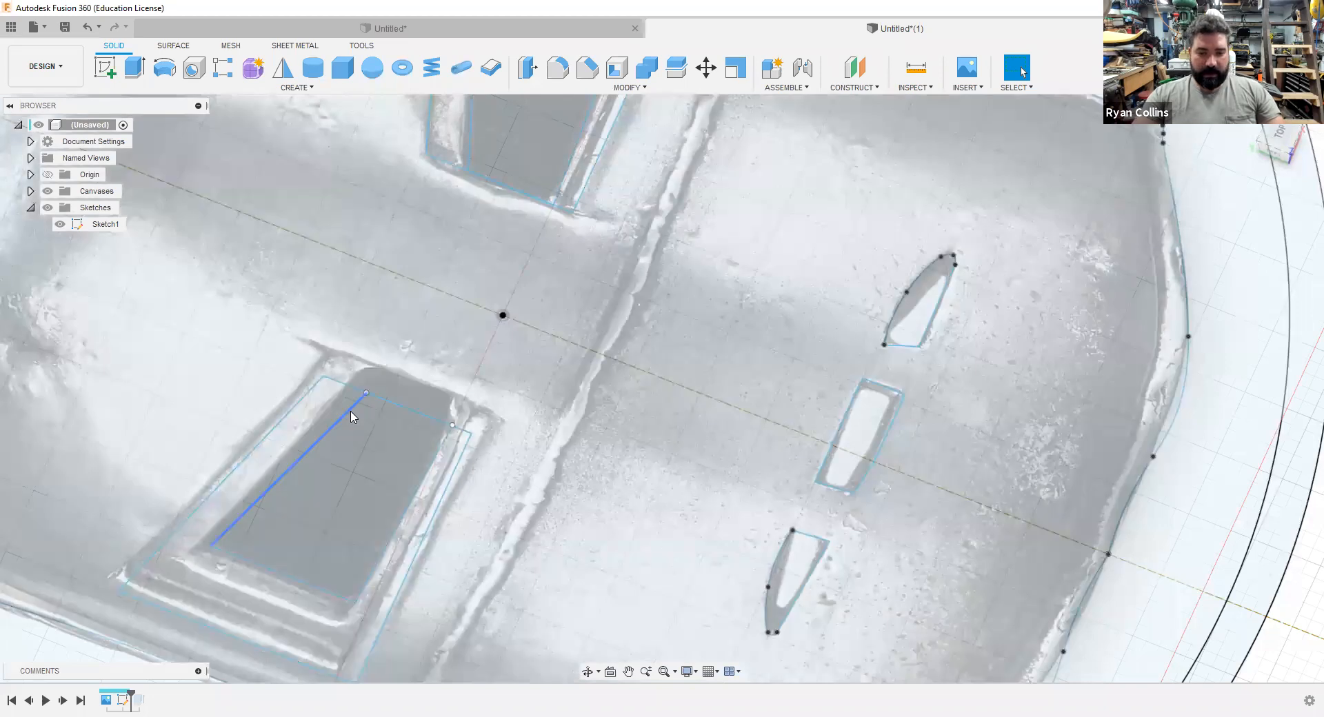
pyautogui.click(426, 436)
pyautogui.press('Escape')
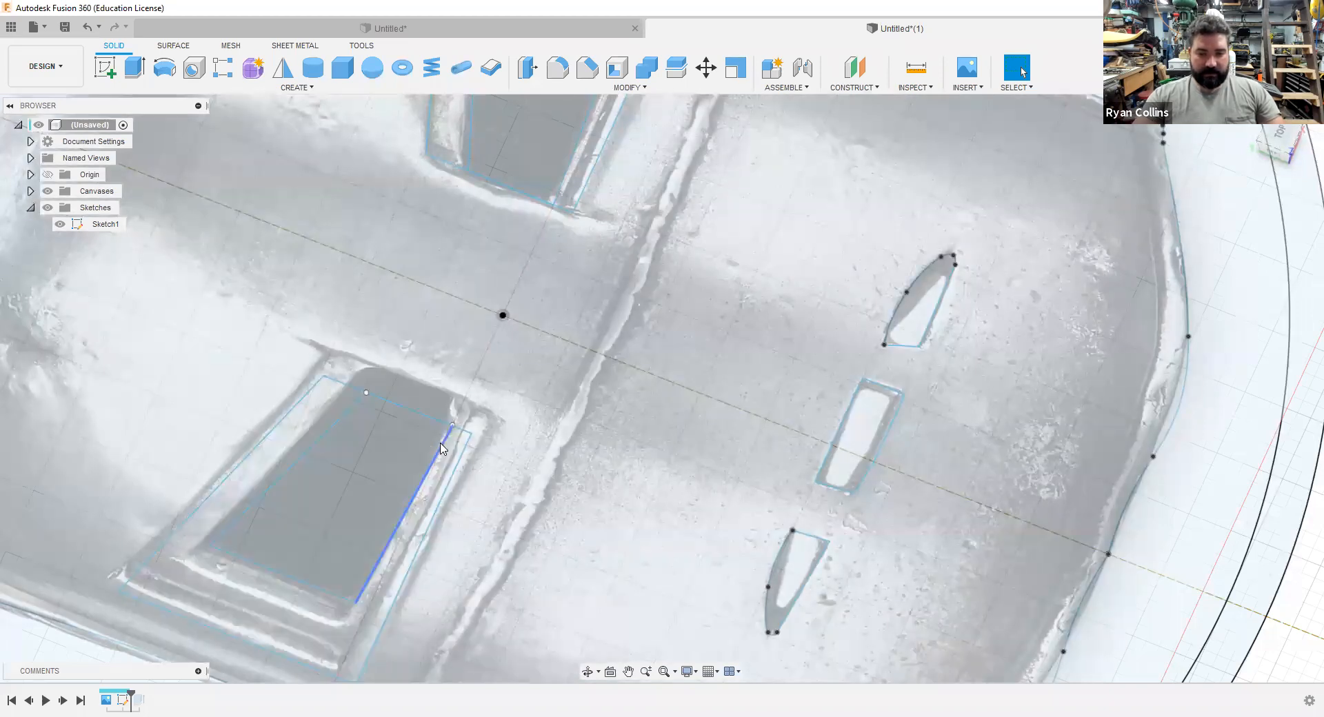
pyautogui.click(441, 449)
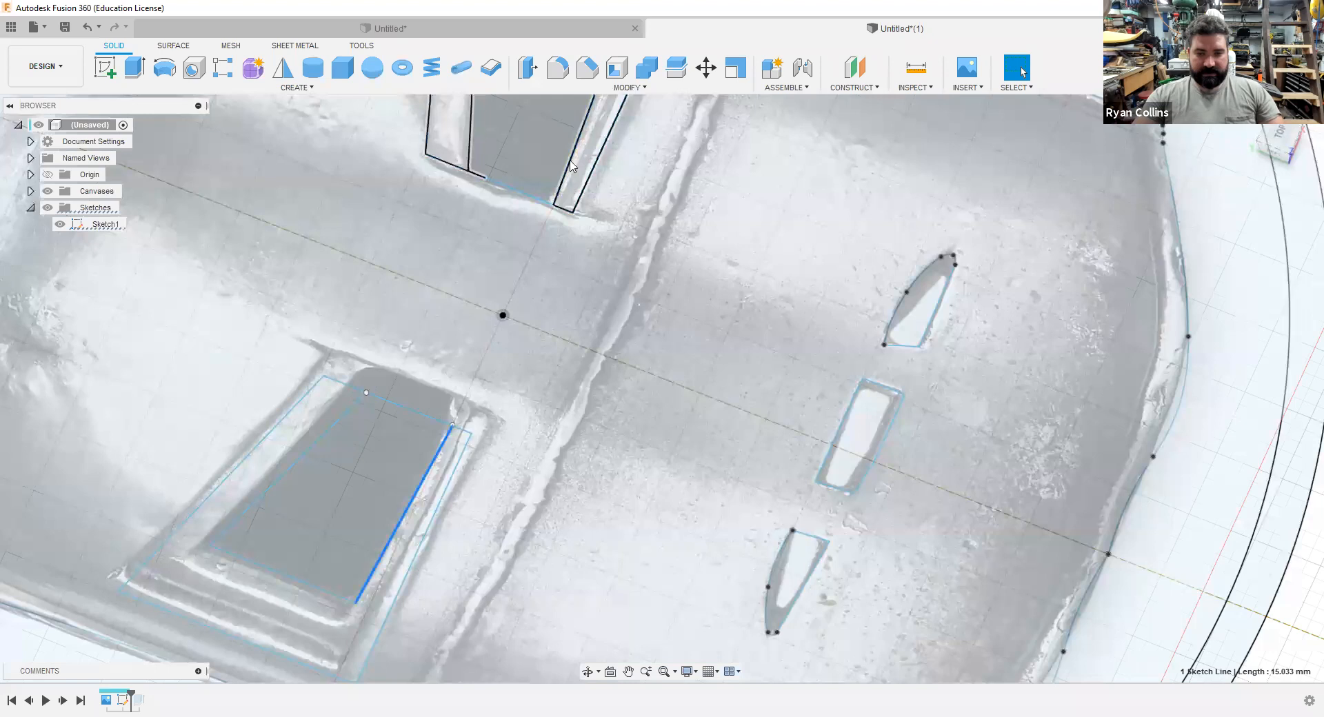
pyautogui.moveTo(482, 279); pyautogui.dragTo(371, 456, button='middle')
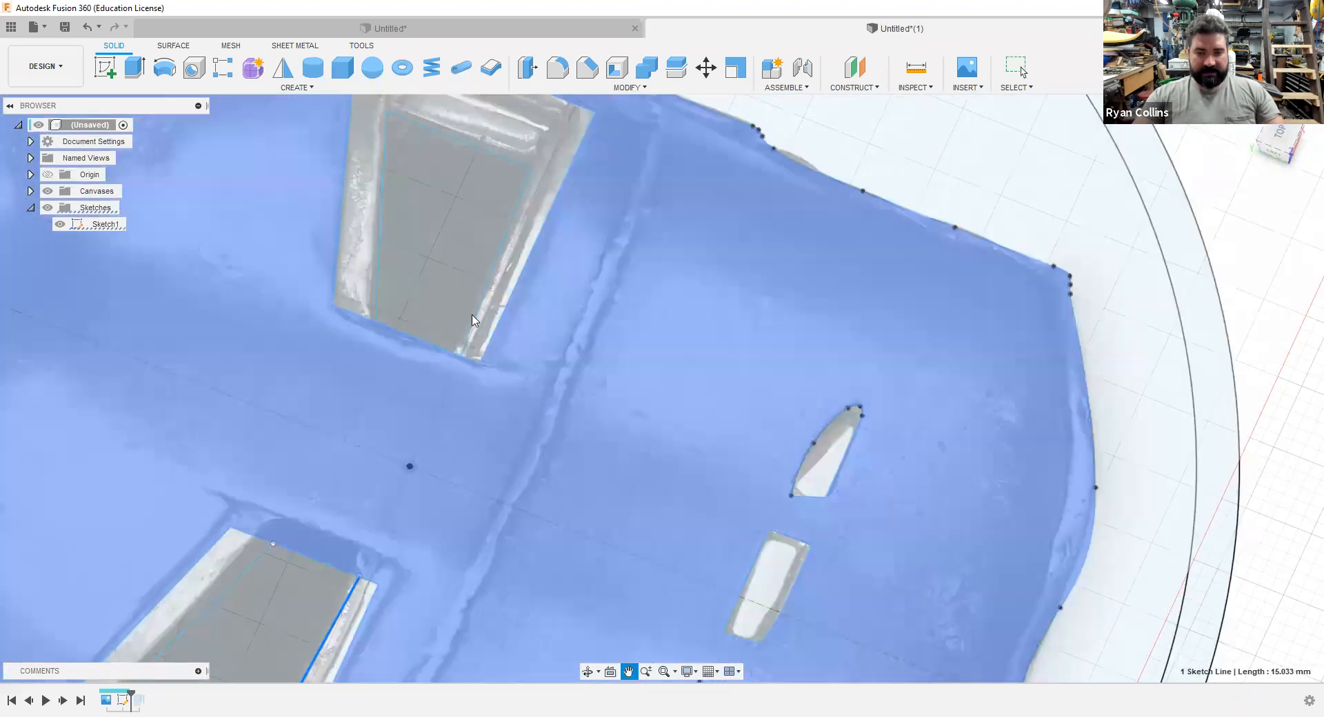
pyautogui.click(487, 252)
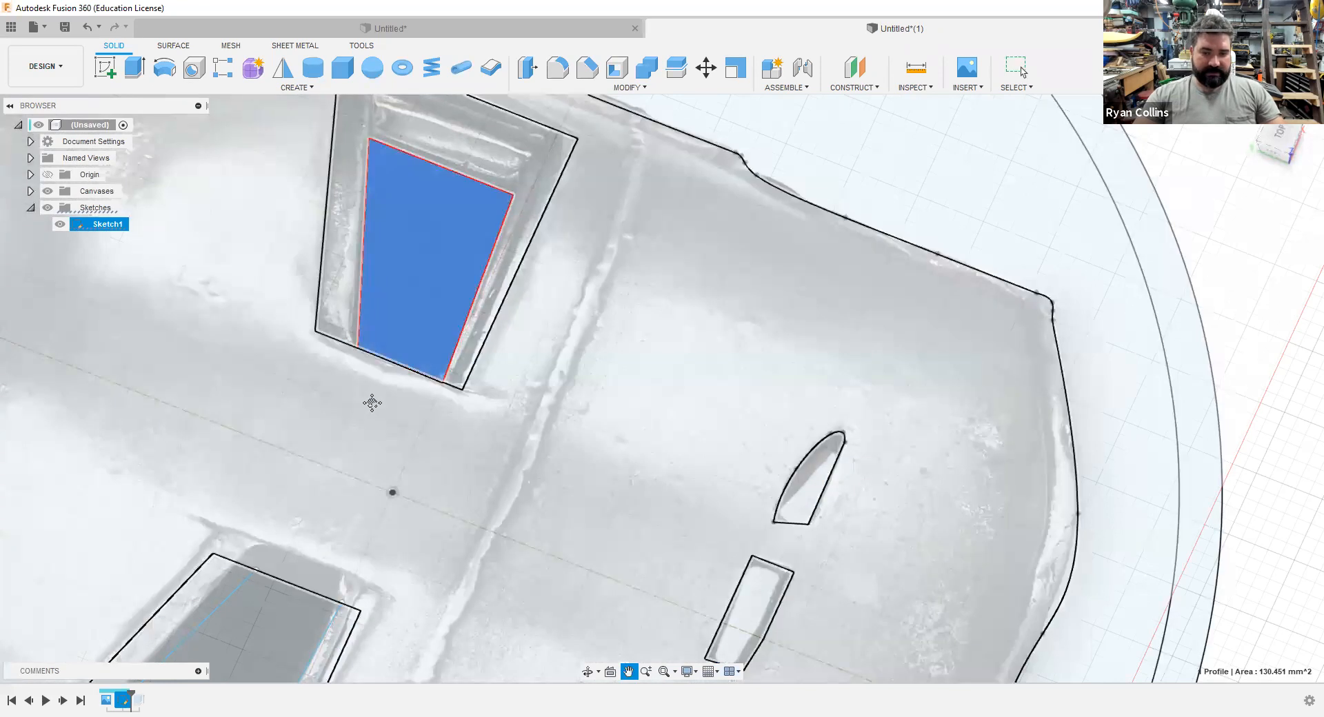
pyautogui.moveTo(373, 399); pyautogui.dragTo(405, 320, button='middle')
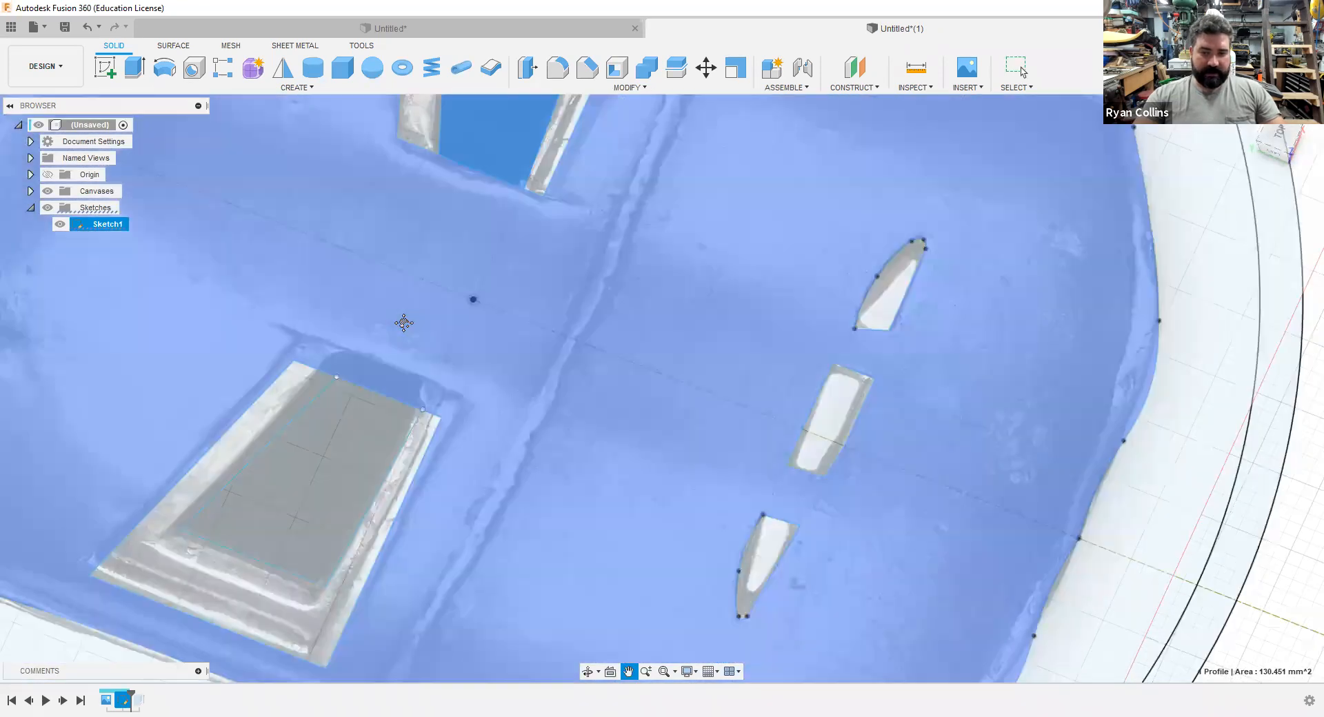
pyautogui.keyDown('shift'); pyautogui.moveTo(369, 391); pyautogui.dragTo(460, 171, button='middle'); pyautogui.keyUp('shift')
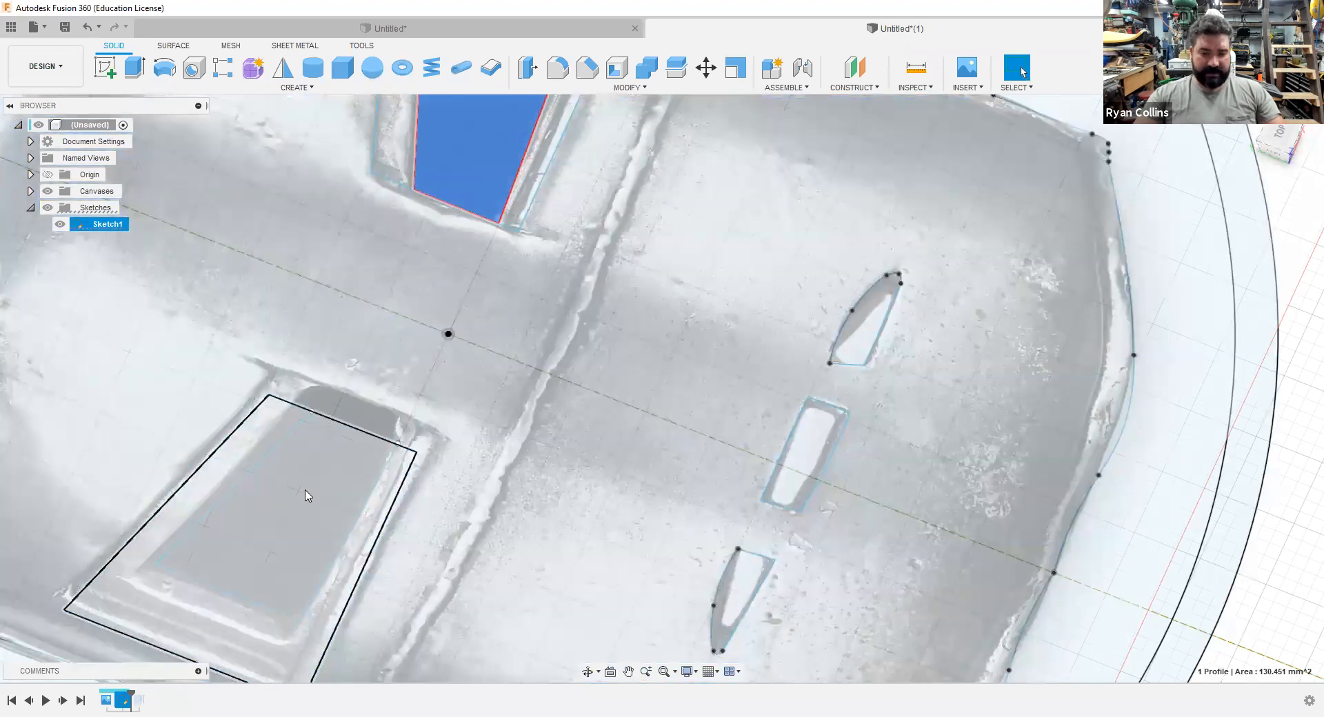
pyautogui.click(308, 496)
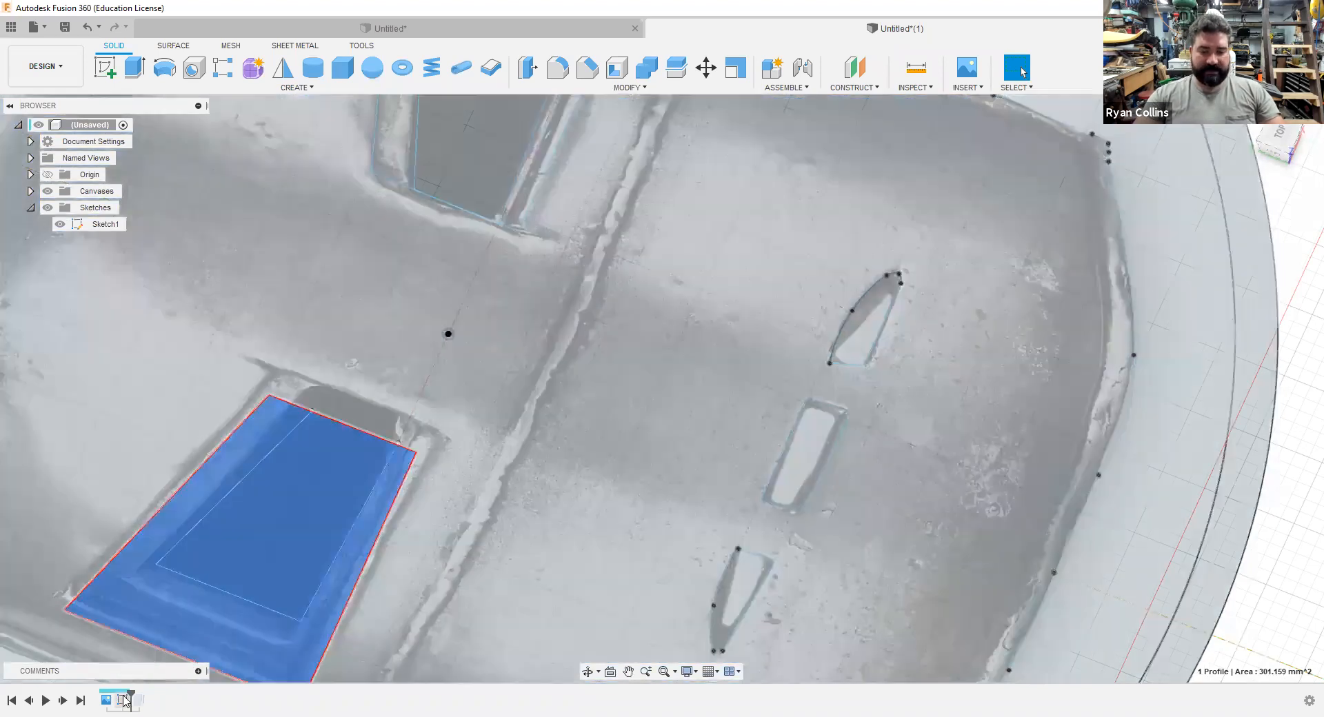
# - Edit Sketch1 to close the left eye's inner outline with a line joining its two open ends on the nose side, and finish the sketch
pyautogui.rightClick(124, 701)
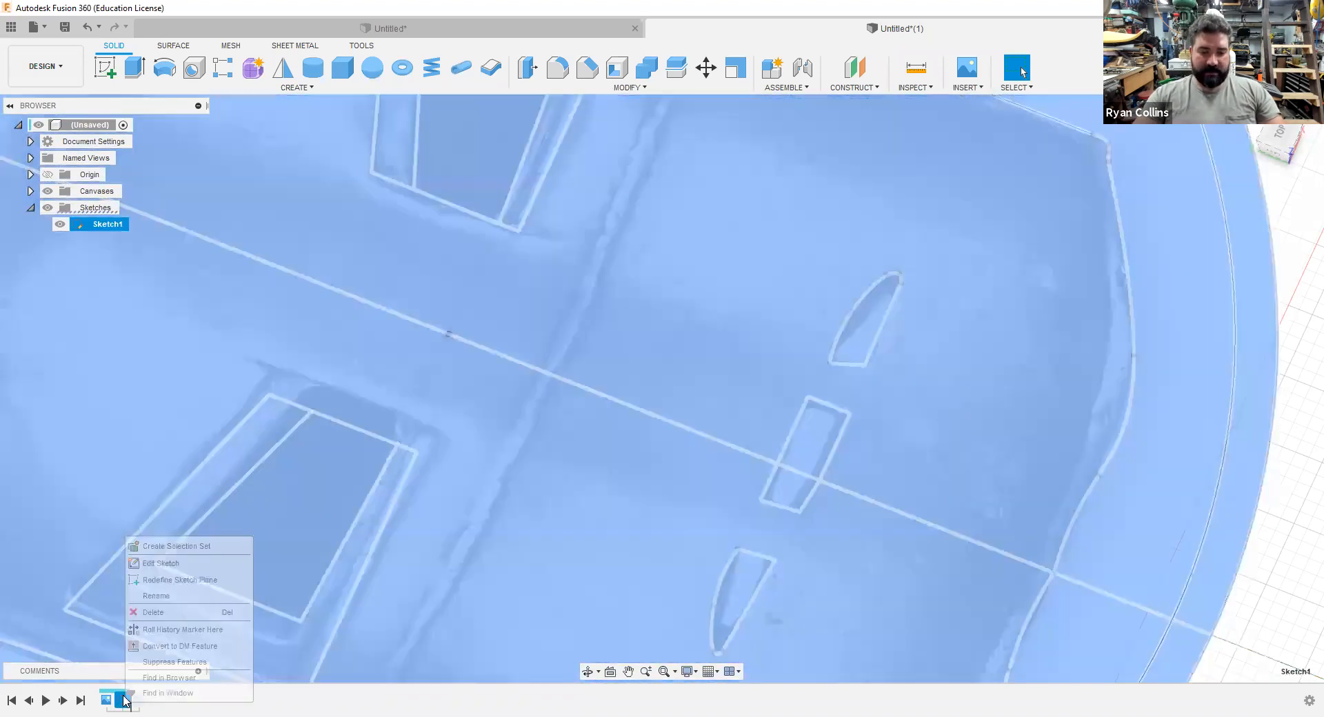
pyautogui.click(191, 572)
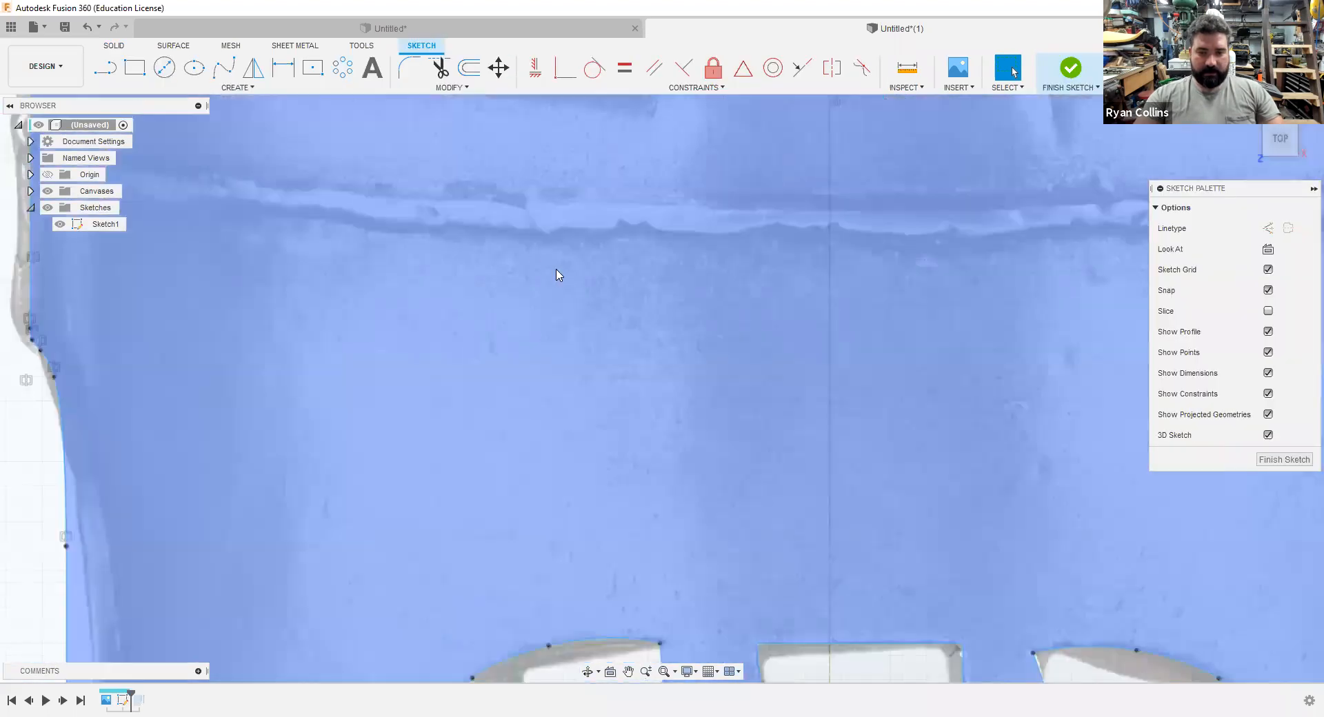
pyautogui.moveTo(527, 636); pyautogui.dragTo(536, 564, button='middle')
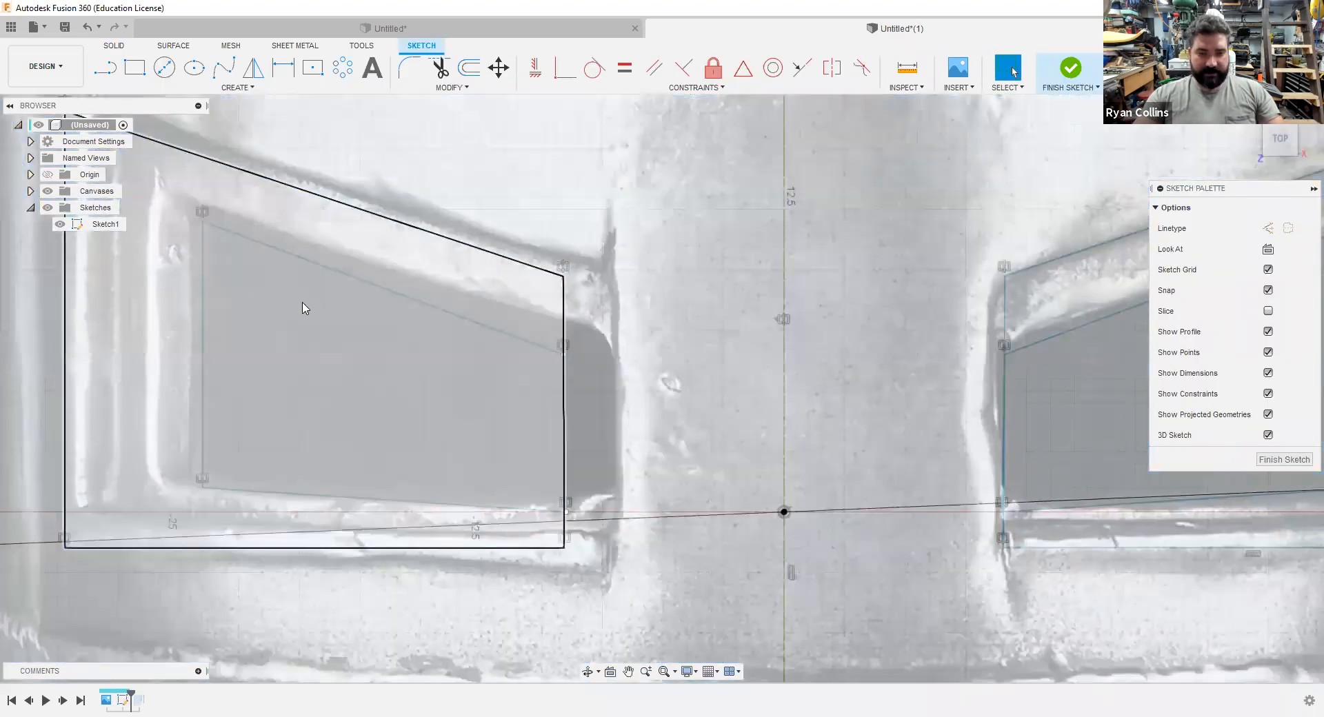
pyautogui.press('l')
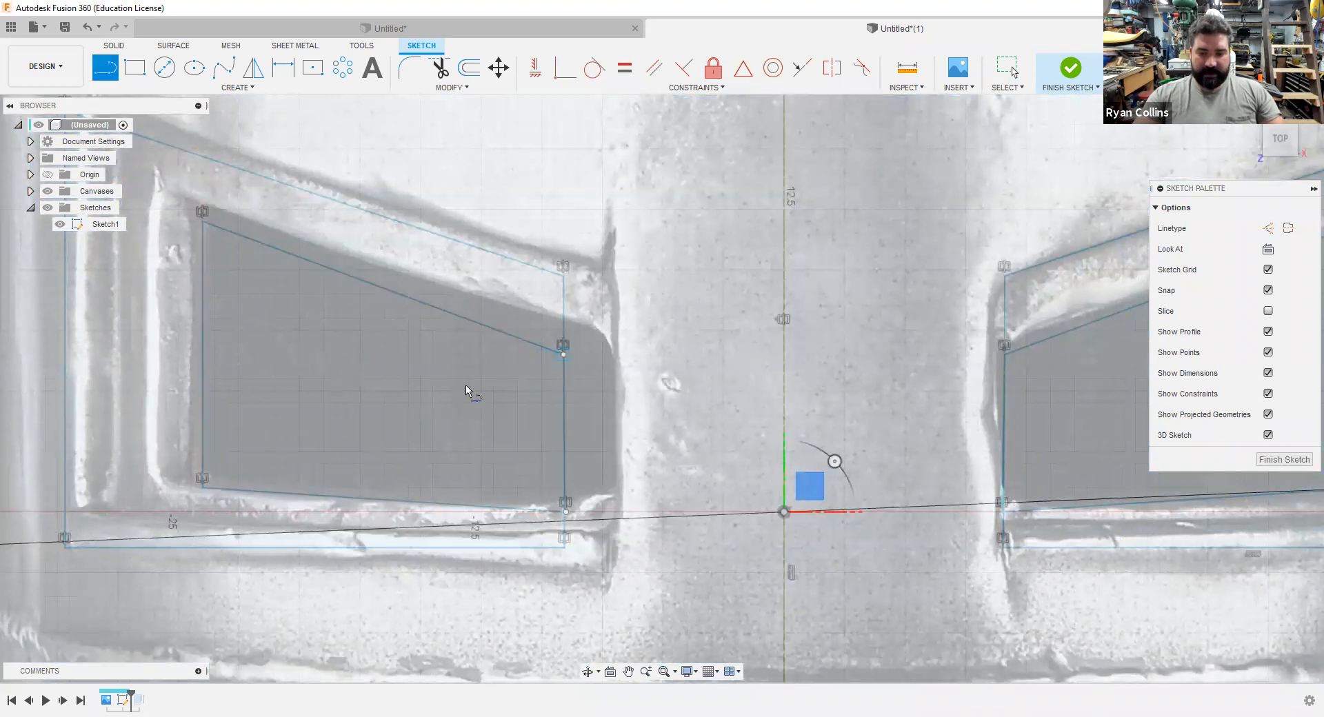
pyautogui.scroll(3, 486, 391)
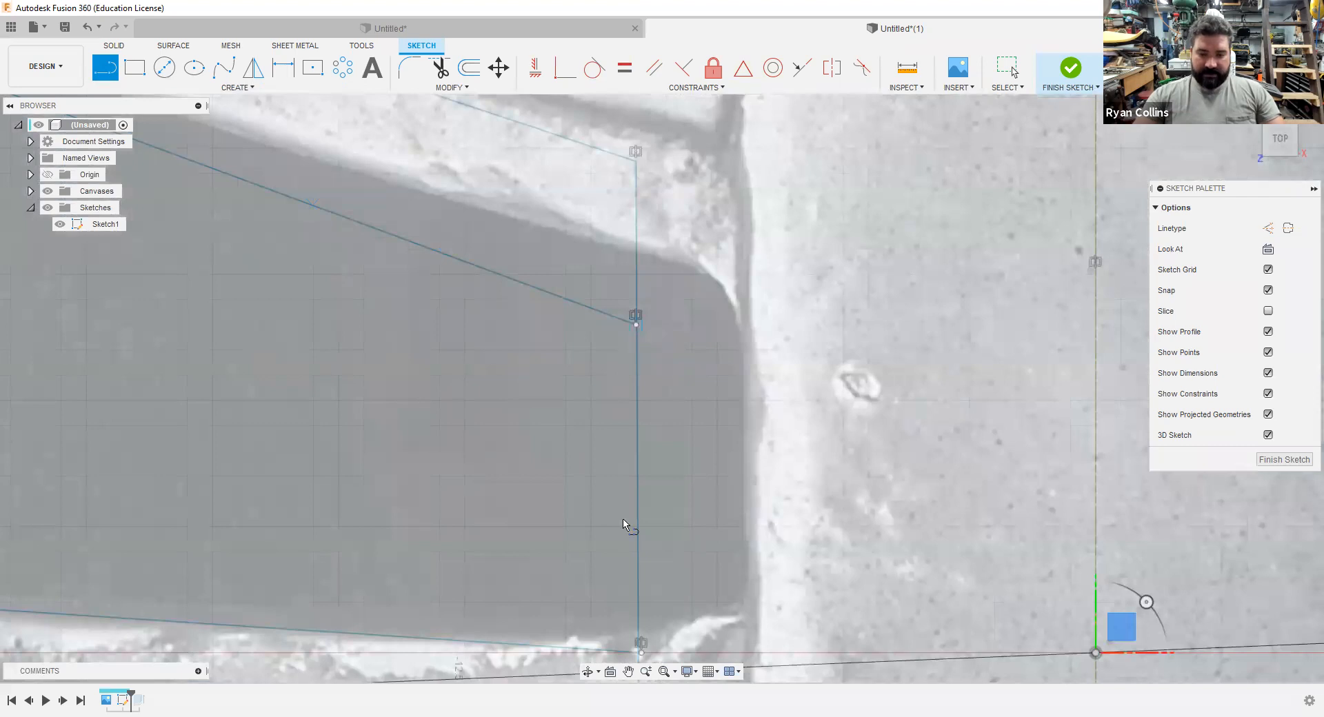
pyautogui.click(640, 652)
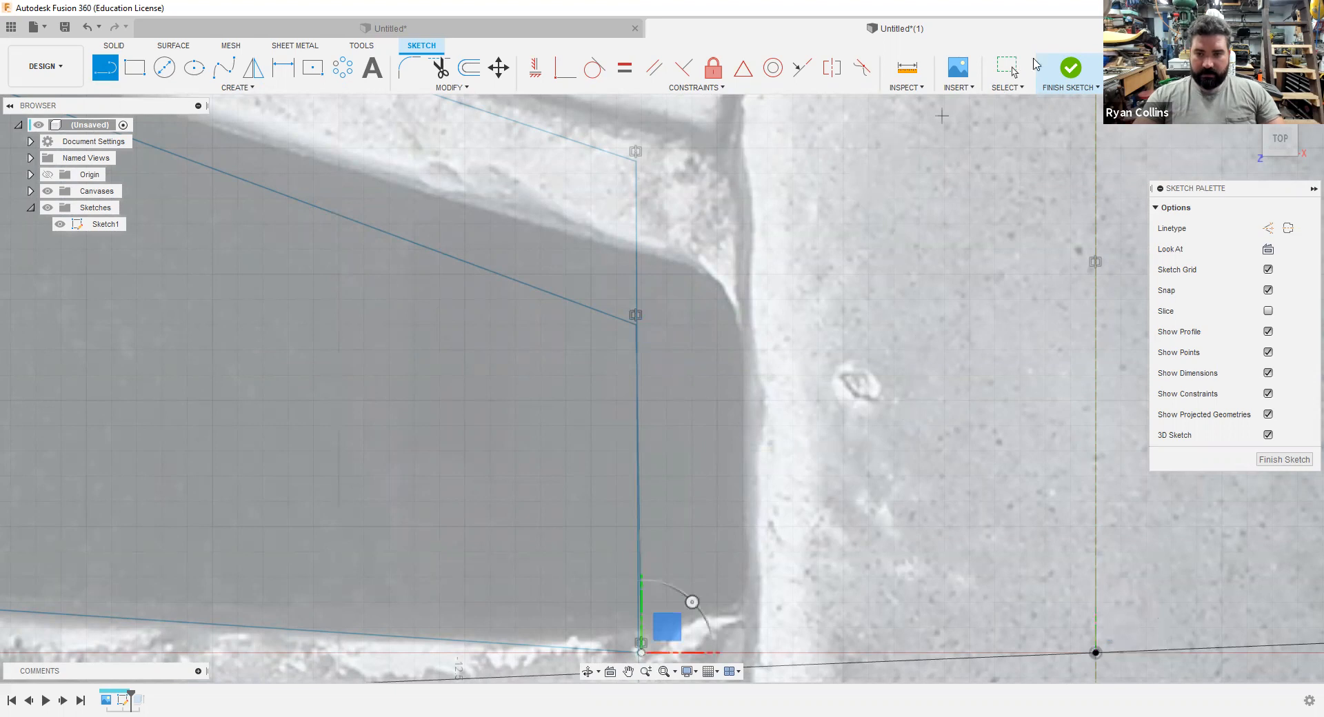
pyautogui.click(1079, 75)
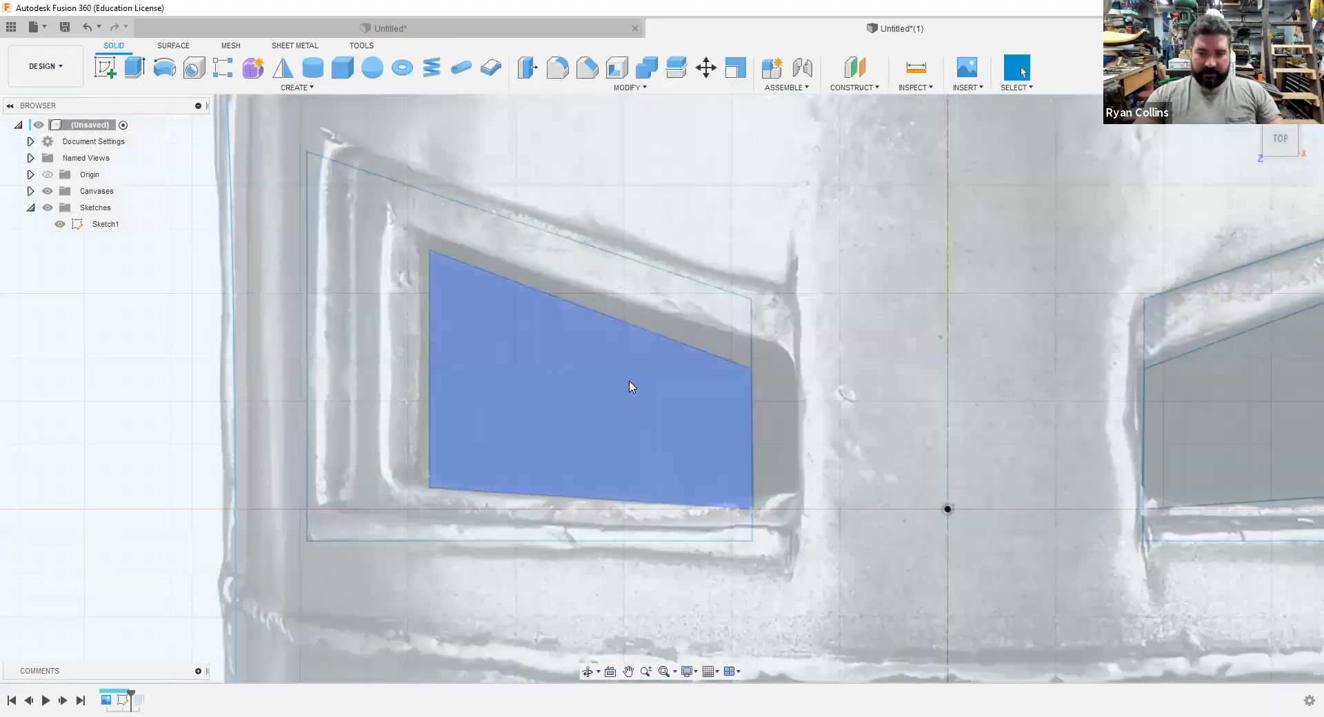
# - Check the left eye's inner profile and surrounding frame profile by selecting each, and roll the design history forward to the end
pyautogui.click(629, 387)
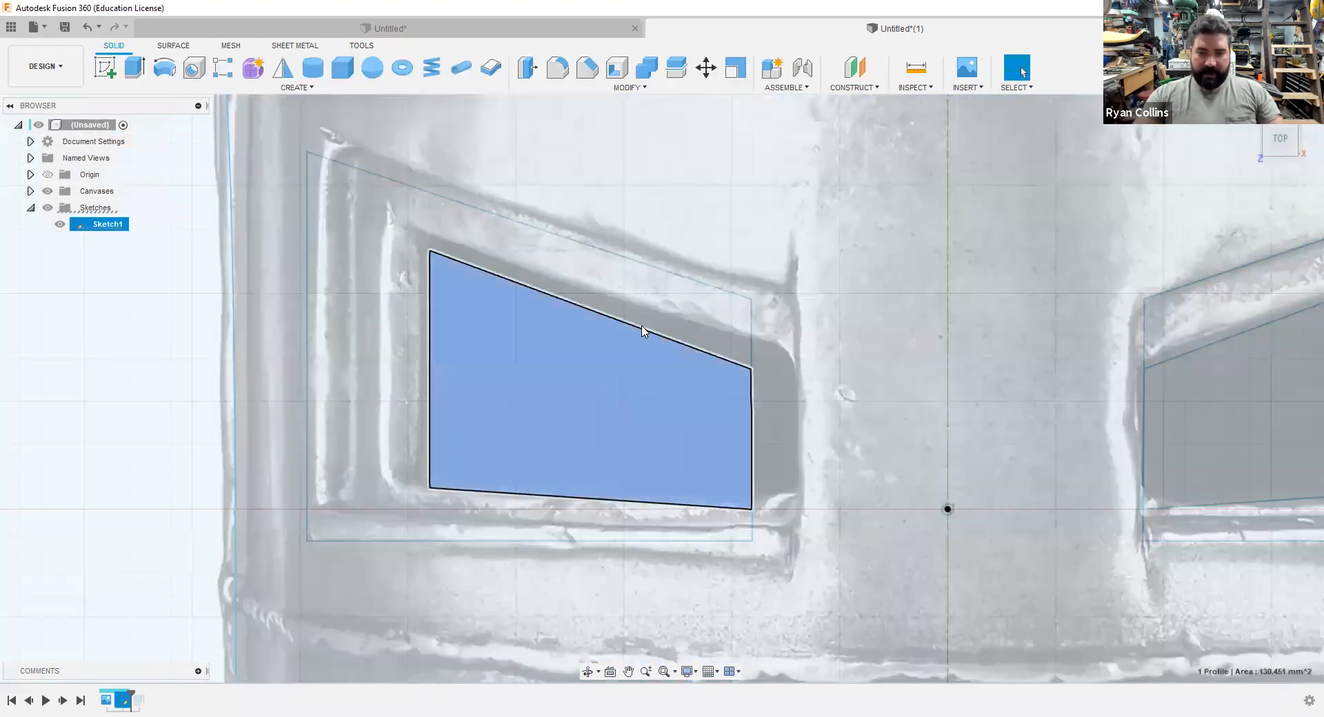
pyautogui.click(667, 294)
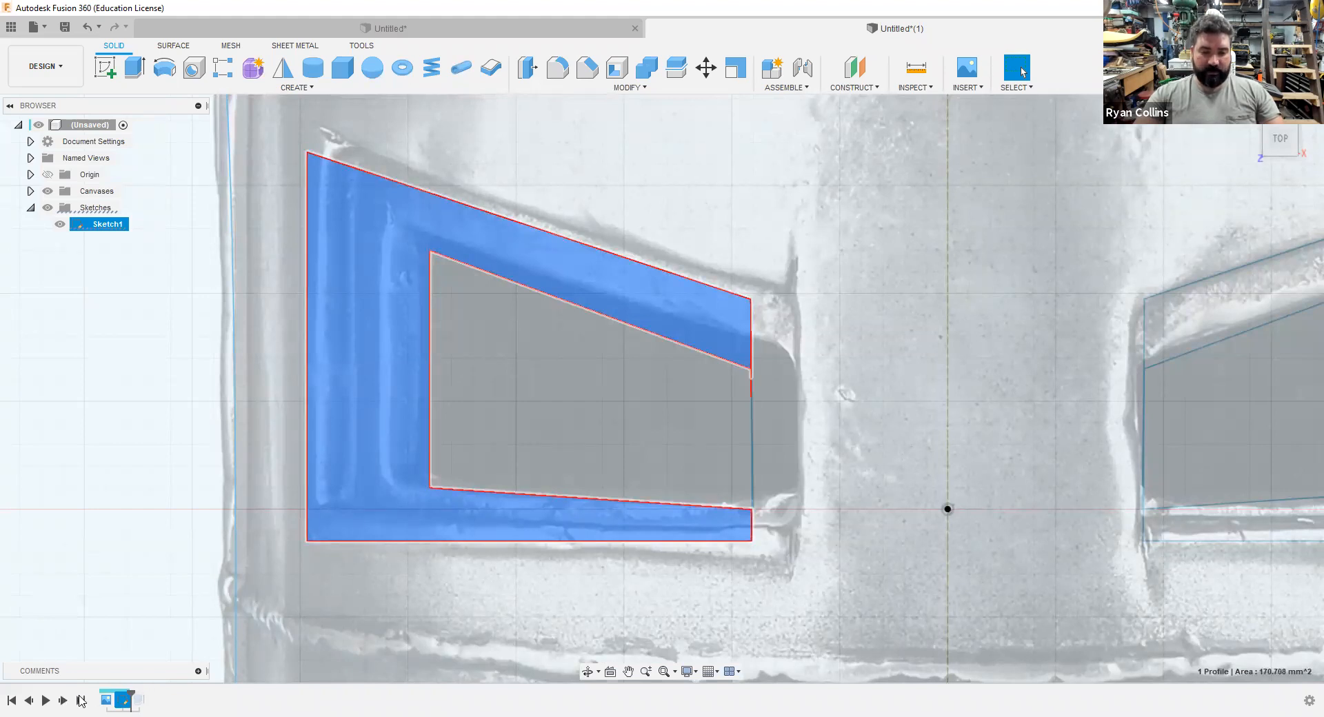
pyautogui.click(80, 701)
# - Extrude the frame profiles around both eye openings 3 mm, joined to the helmet body, and hide the canvases
pyautogui.scroll(-10, 479, 564)
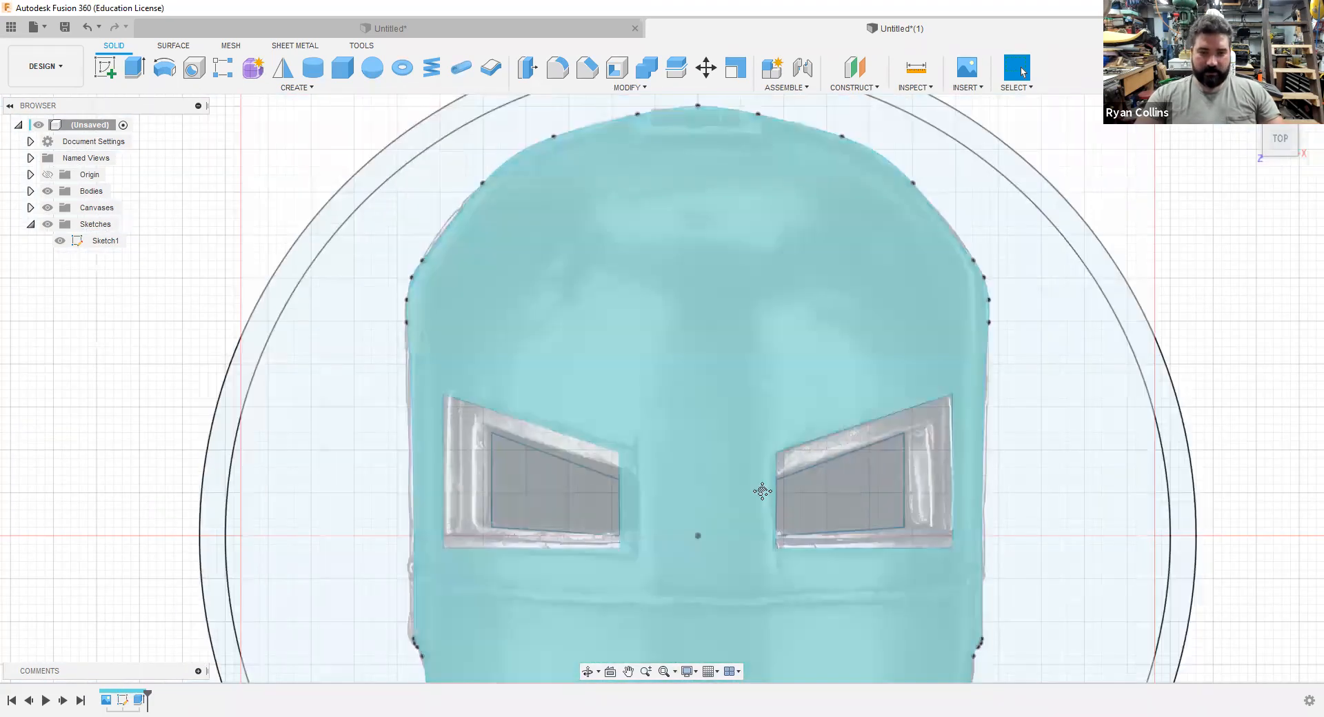
pyautogui.moveTo(763, 490); pyautogui.dragTo(493, 232, button='middle')
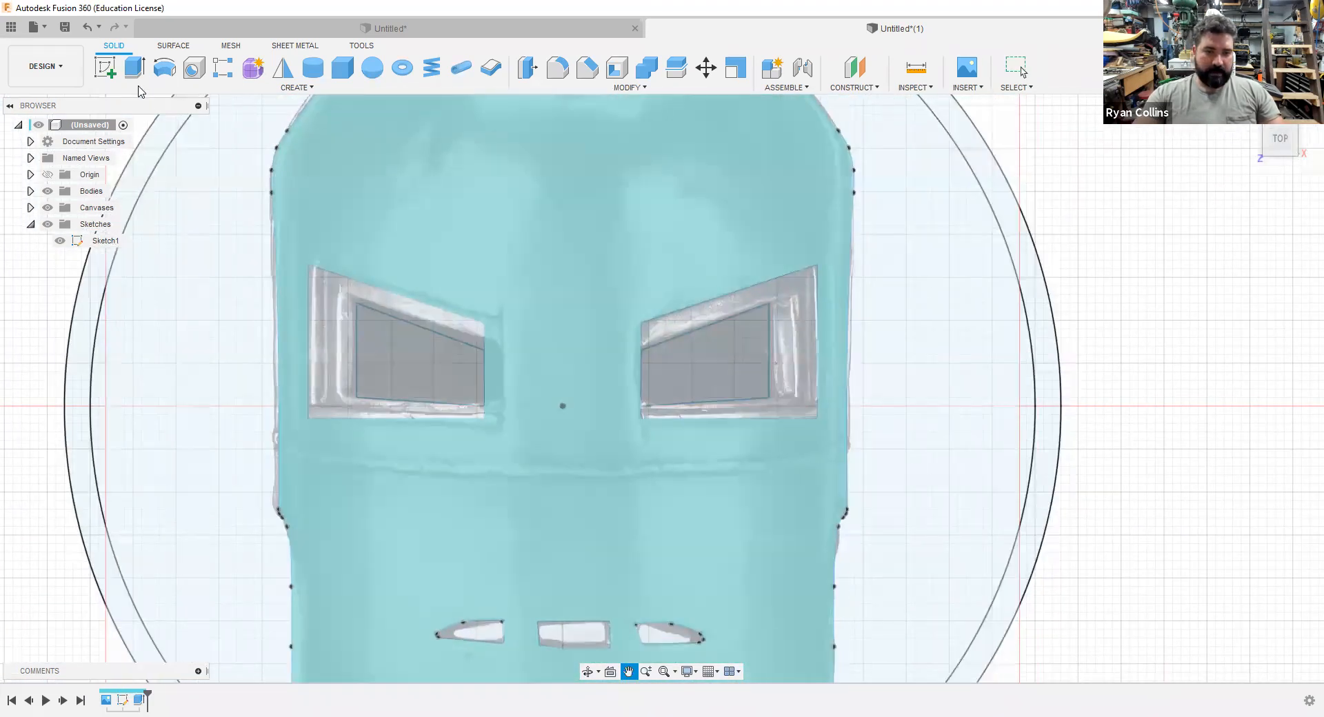
pyautogui.click(135, 69)
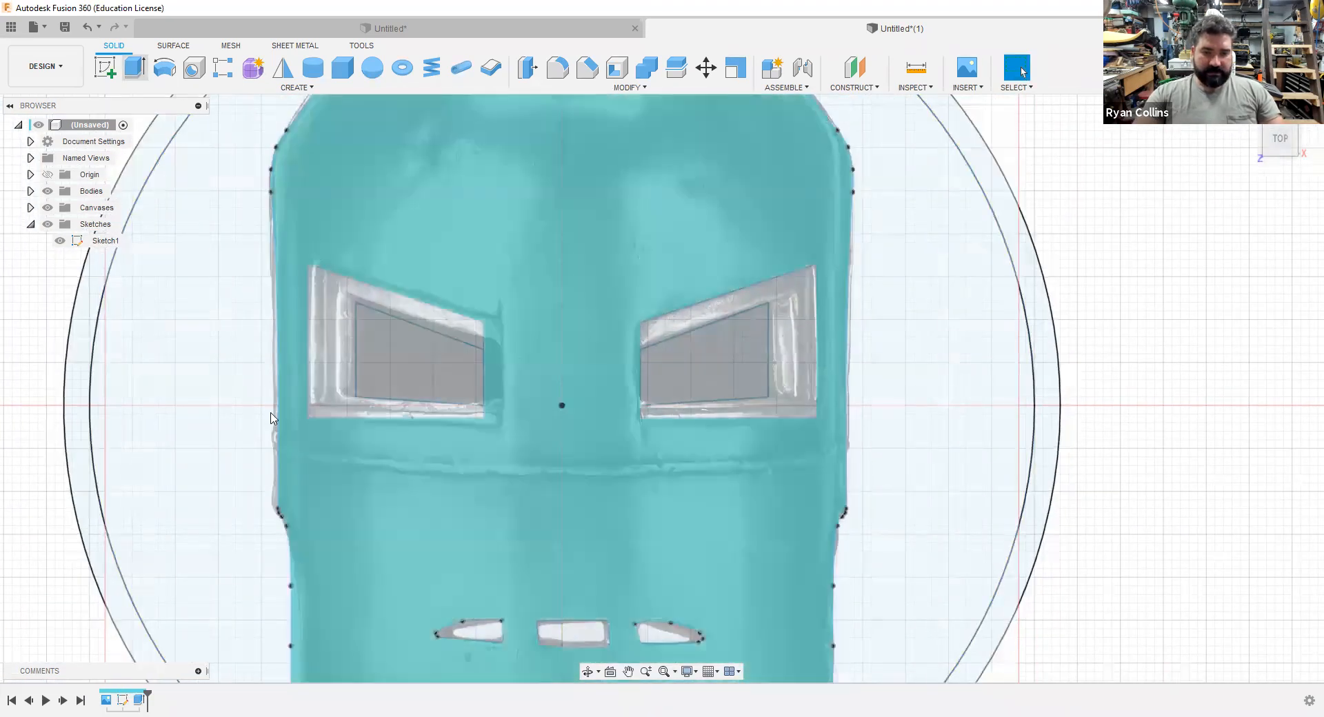
pyautogui.click(327, 333)
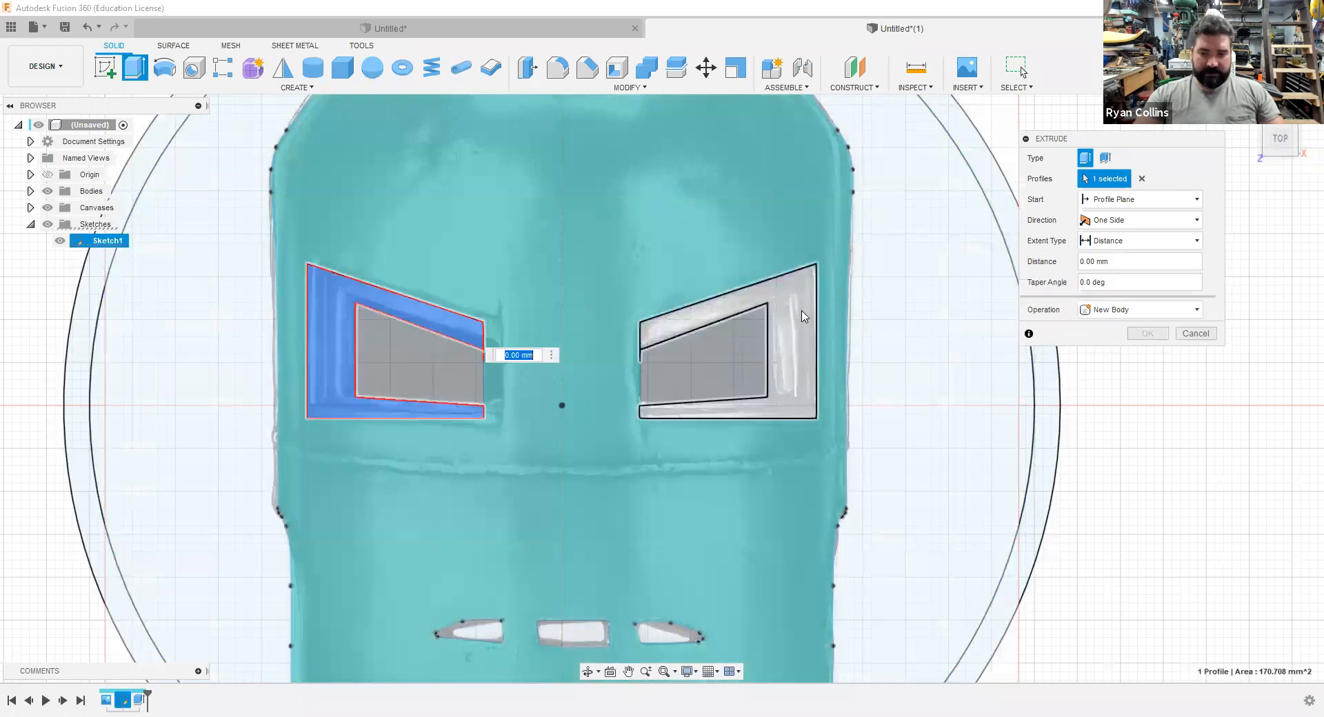
pyautogui.click(805, 316)
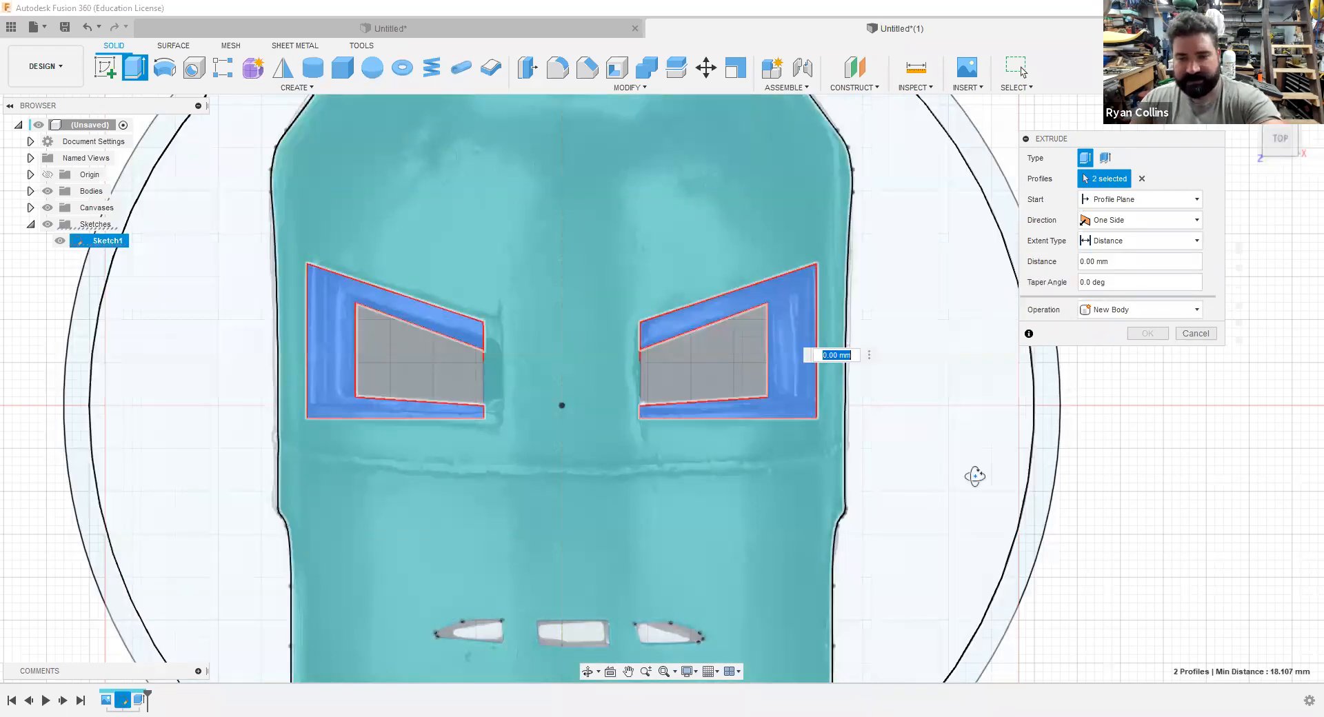
pyautogui.keyDown('shift'); pyautogui.moveTo(940, 419); pyautogui.dragTo(889, 420, button='middle'); pyautogui.keyUp('shift')
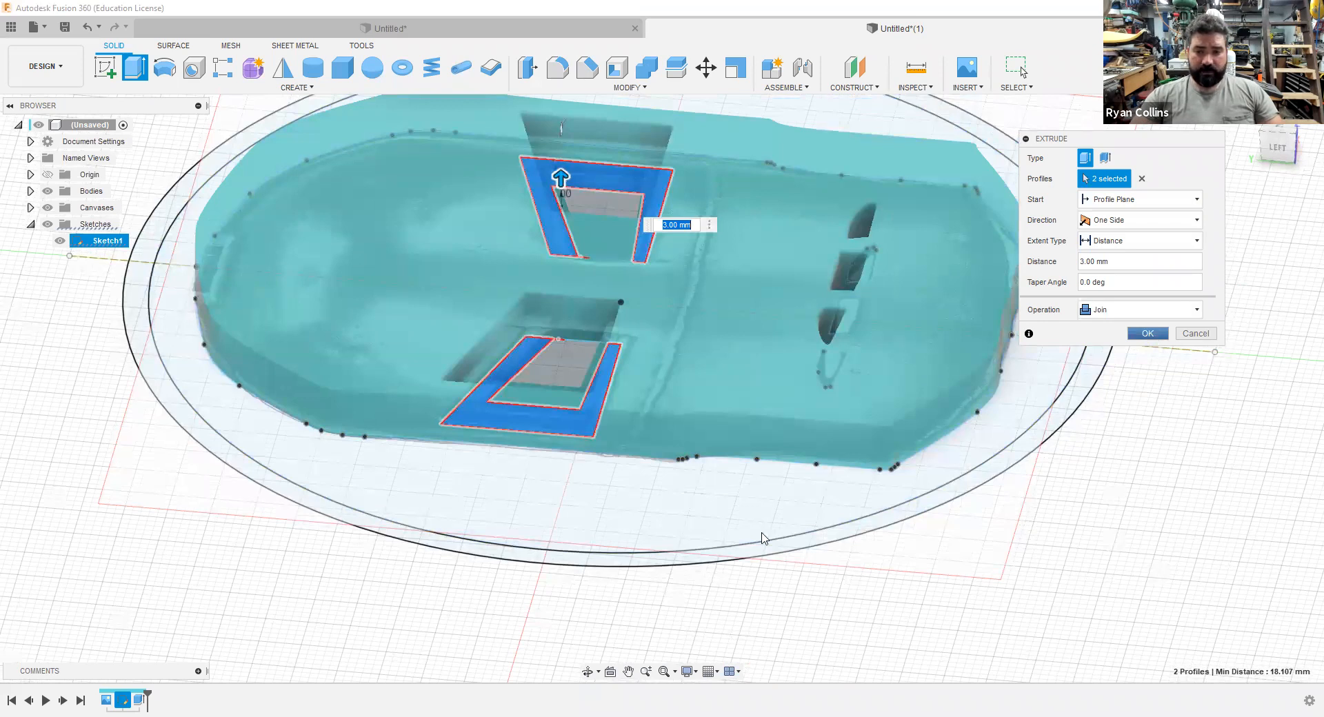
pyautogui.press('Return')
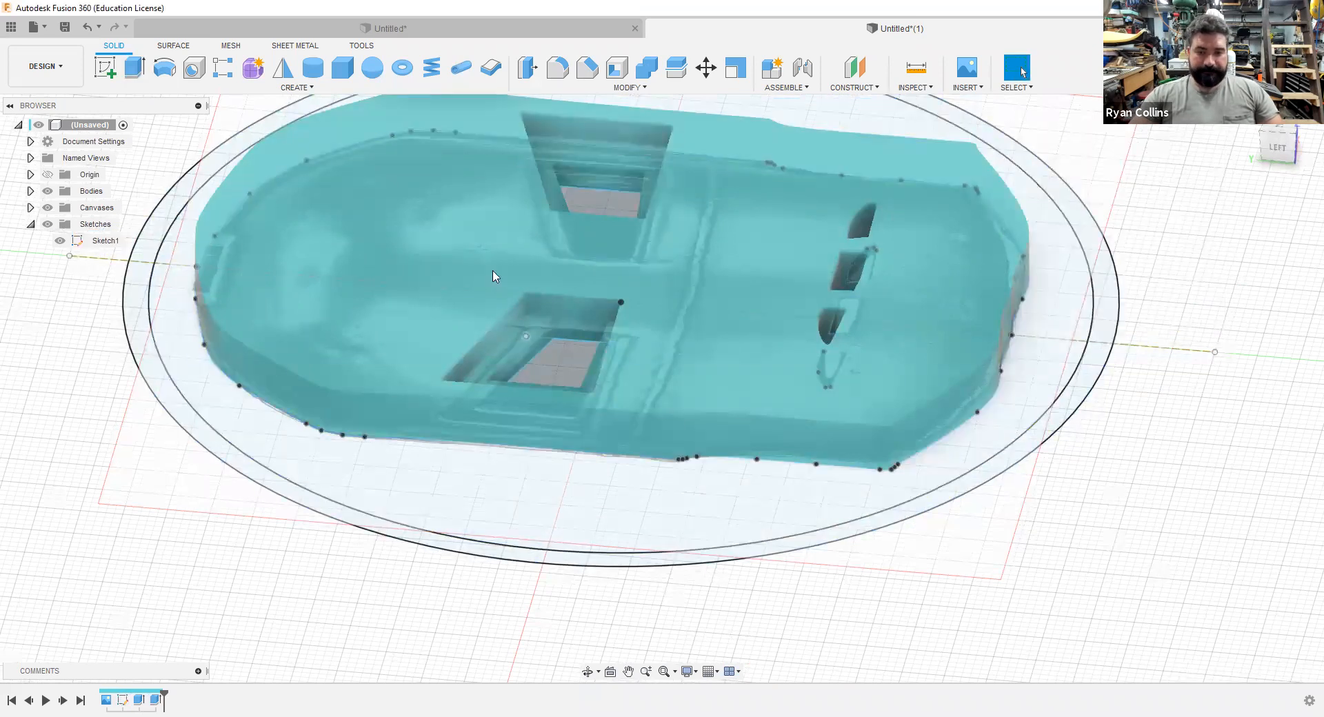
pyautogui.click(47, 208)
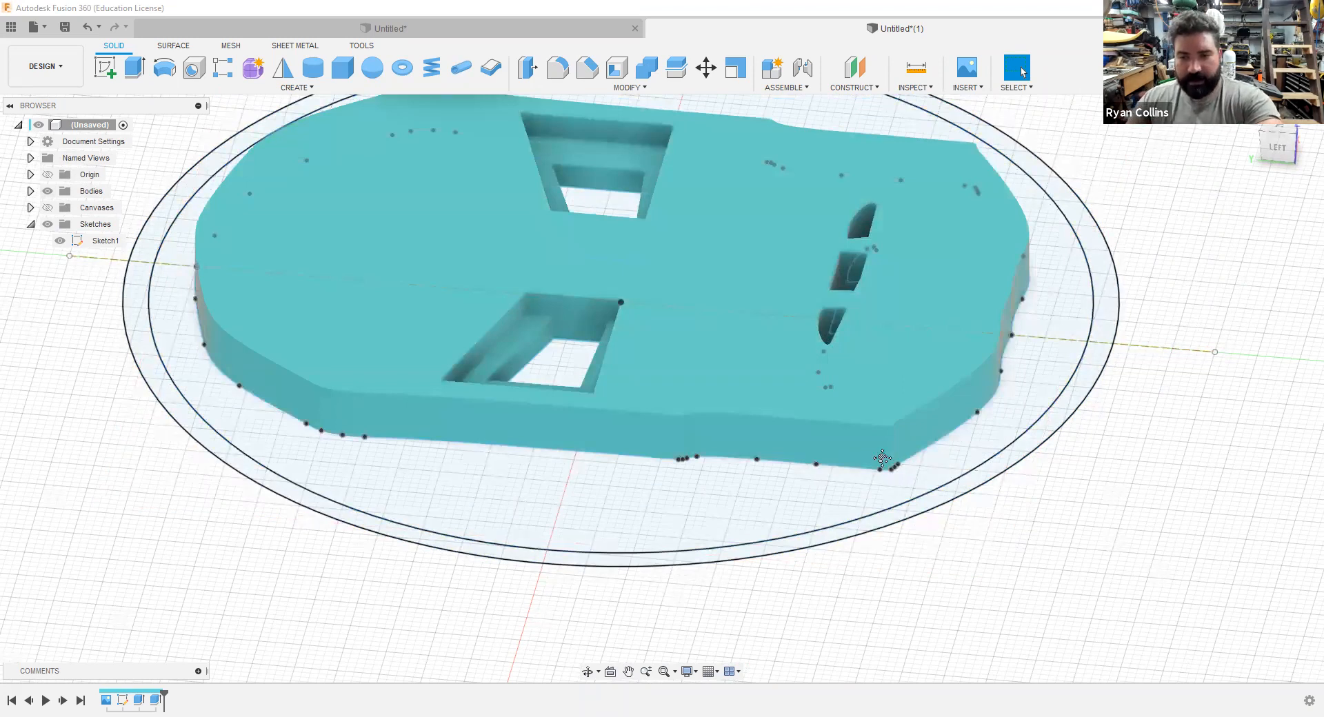
pyautogui.keyDown('shift'); pyautogui.moveTo(884, 459); pyautogui.dragTo(647, 579, button='middle'); pyautogui.keyUp('shift')
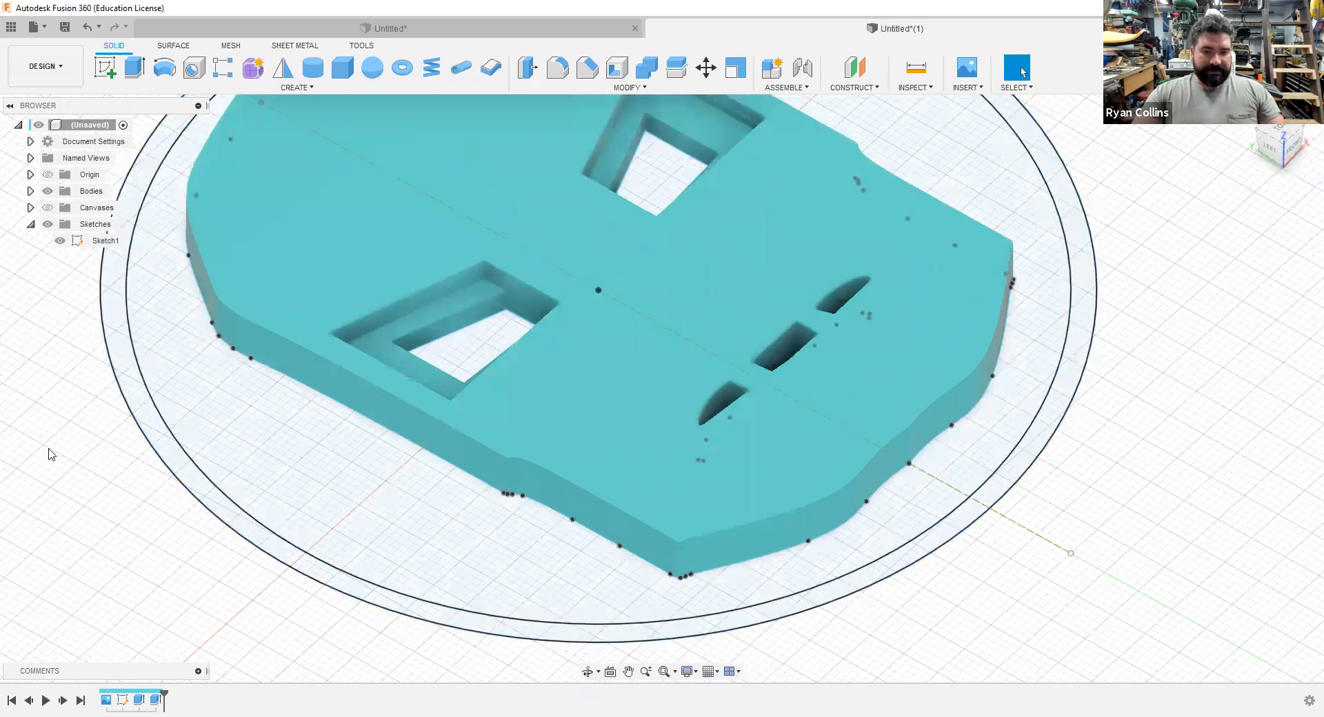
# - Start an Extrude for the medallion base, pick profiles of the disc, rim and helmet individually, and hide the bodies to expose the sketch
pyautogui.click(142, 73)
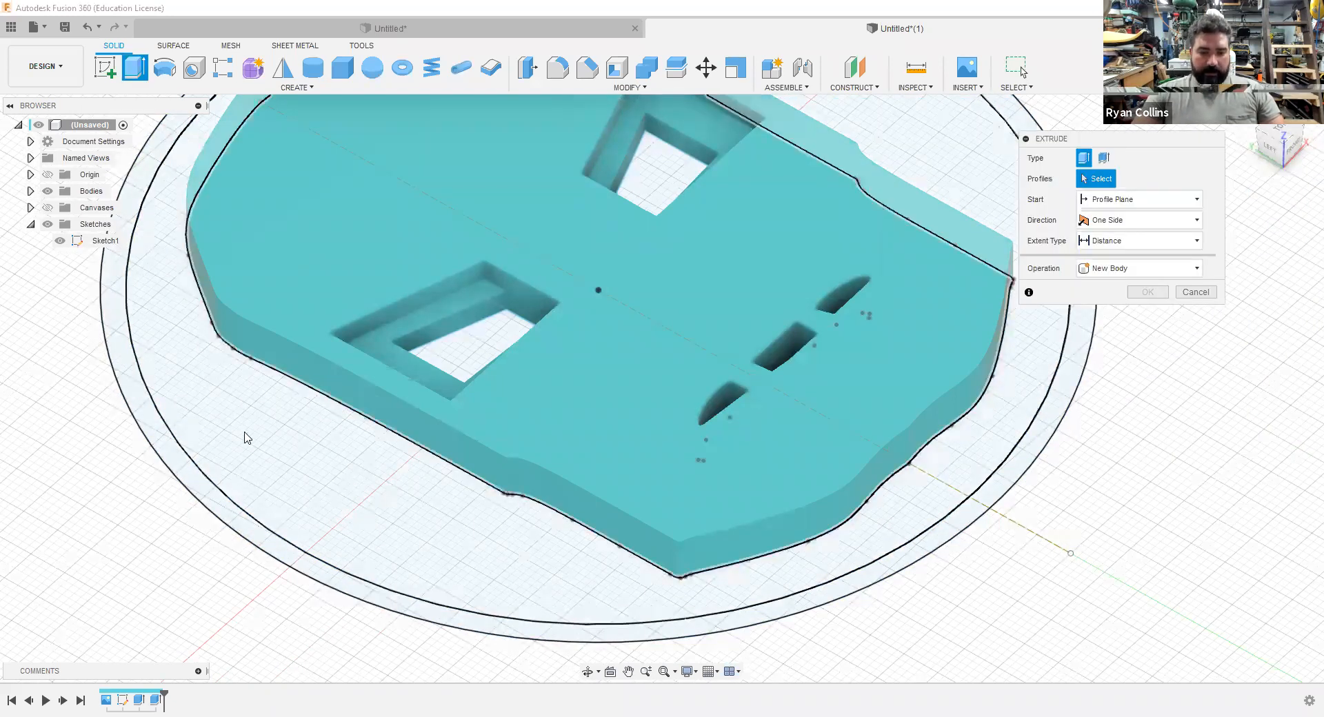
pyautogui.click(183, 469)
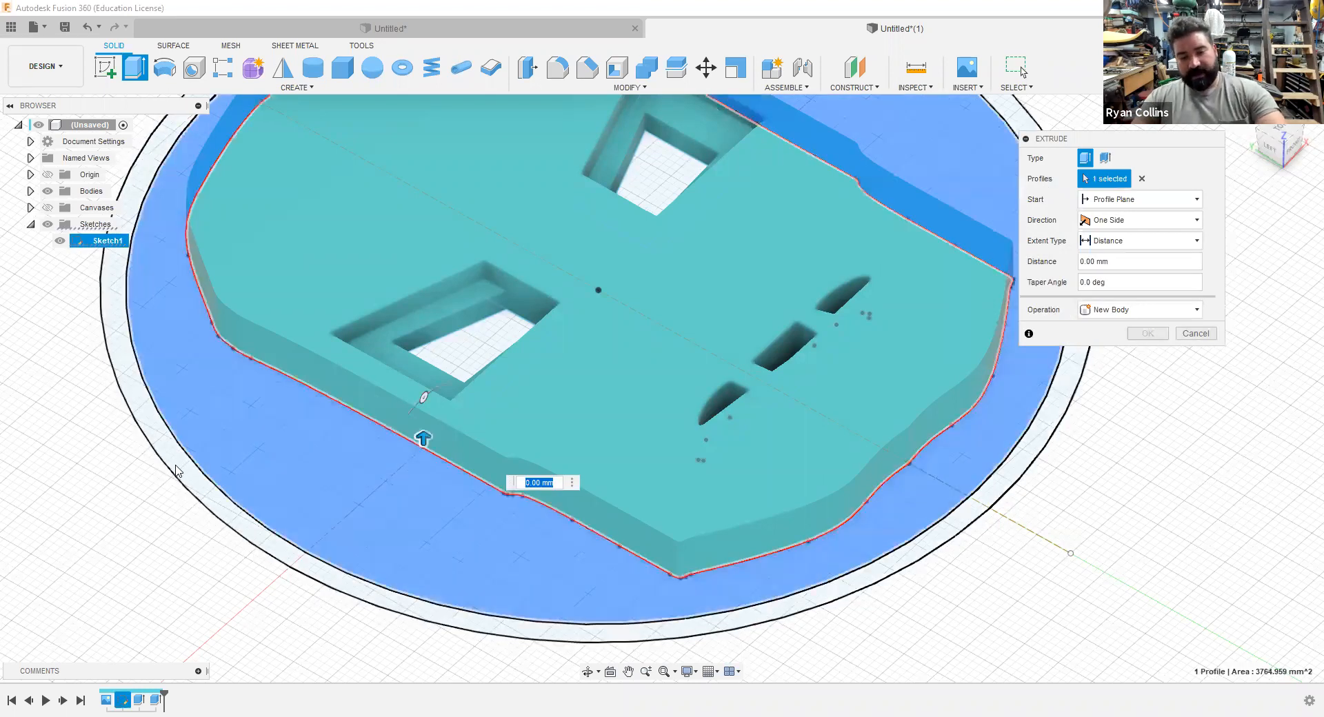
pyautogui.click(683, 559)
pyautogui.keyDown('shift'); pyautogui.moveTo(710, 475); pyautogui.dragTo(676, 498, button='middle'); pyautogui.keyUp('shift')
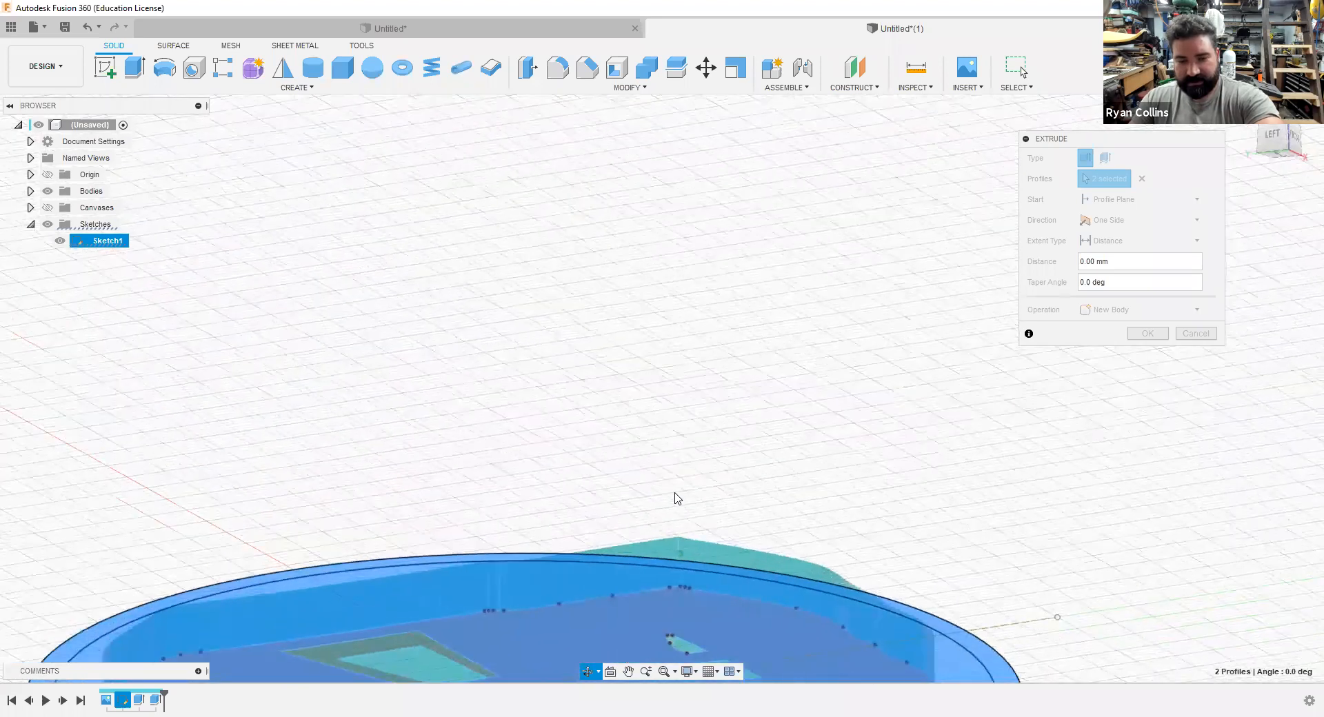
pyautogui.keyDown('shift'); pyautogui.moveTo(500, 517); pyautogui.dragTo(443, 491, button='middle'); pyautogui.keyUp('shift')
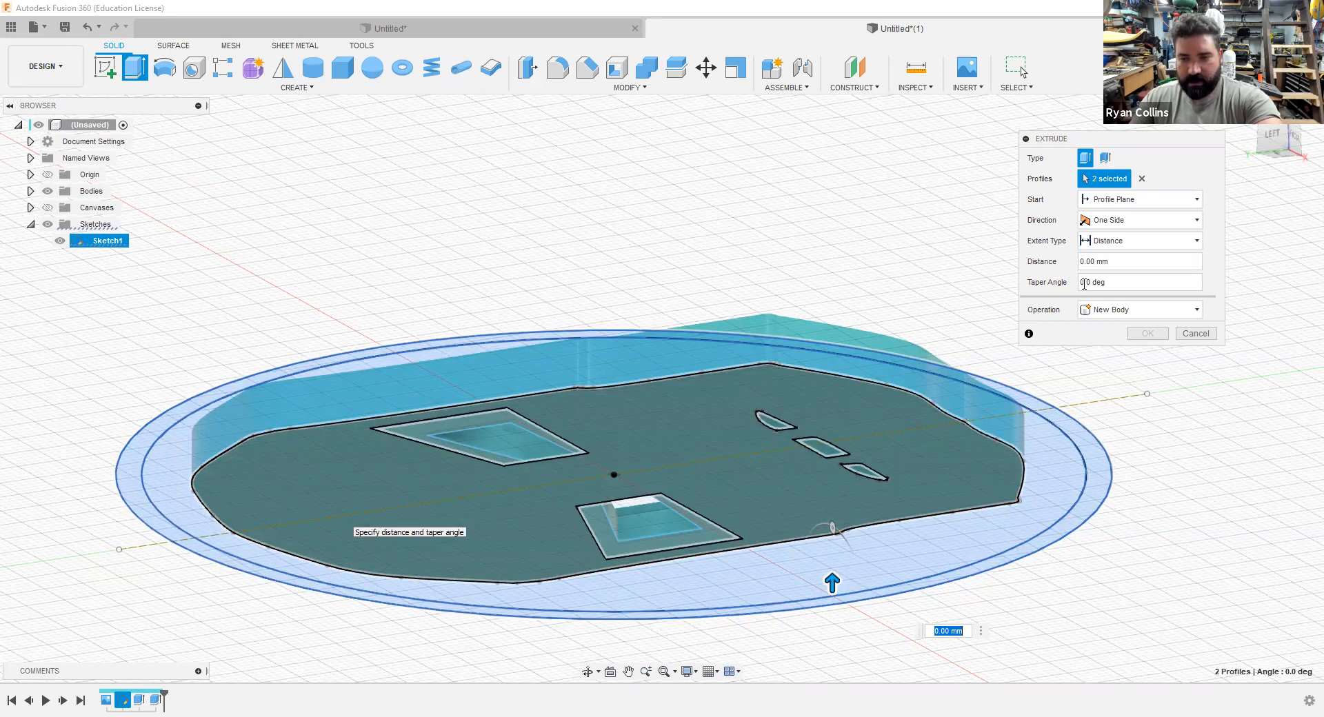
pyautogui.click(620, 552)
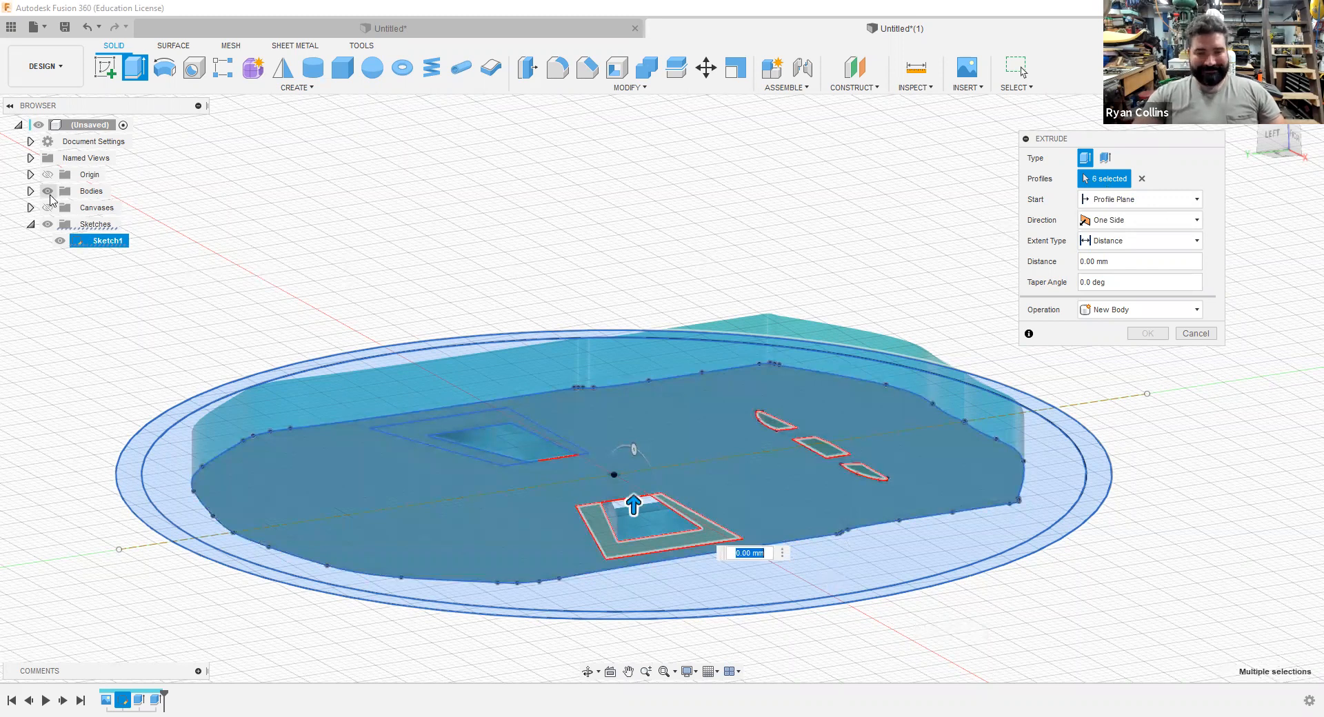
pyautogui.click(48, 192)
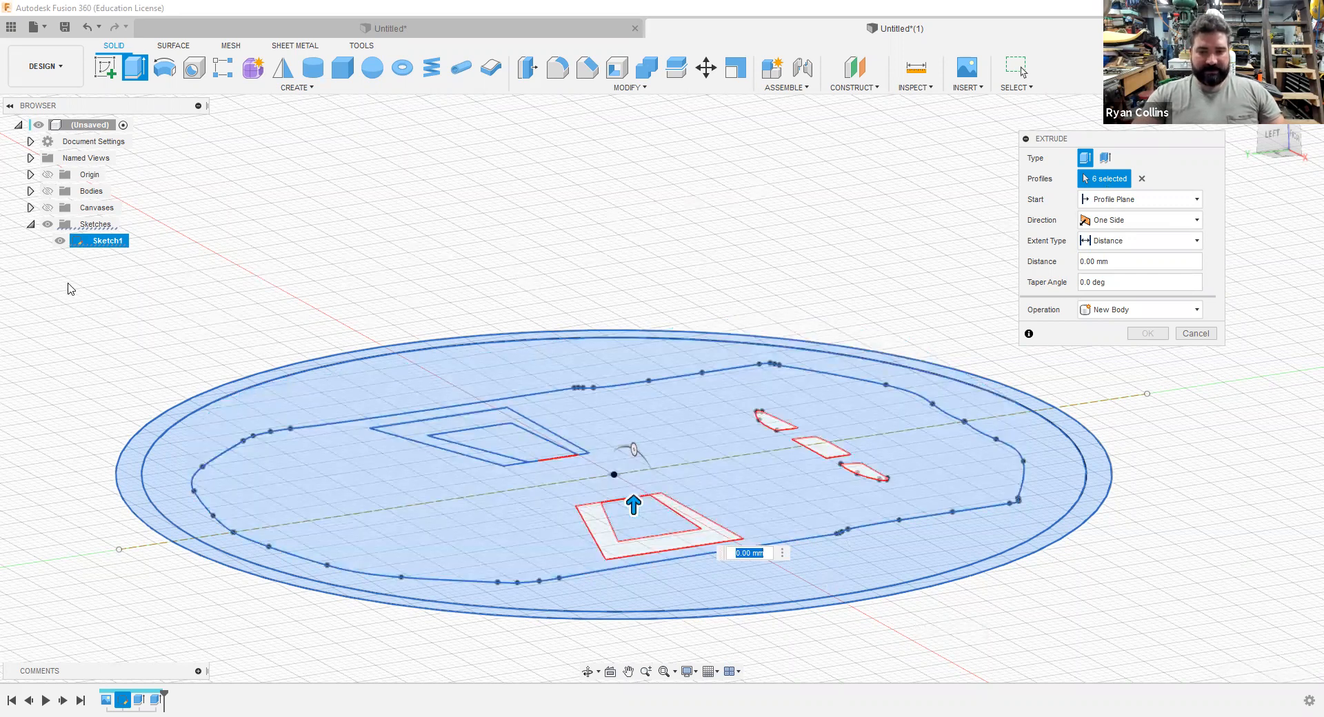
# - Replace the picked profiles with all sketch profiles by window selection, show the bodies, and extrude the base -2 mm joined to the helmet
pyautogui.moveTo(53, 270)
pyautogui.mouseDown()
pyautogui.moveTo(160, 495)
pyautogui.moveTo(482, 624)
pyautogui.moveTo(816, 664)
pyautogui.moveTo(1166, 645)
pyautogui.moveTo(1137, 638)
pyautogui.mouseUp()
pyautogui.click(1140, 175)
pyautogui.moveTo(46, 283); pyautogui.dragTo(1187, 685)
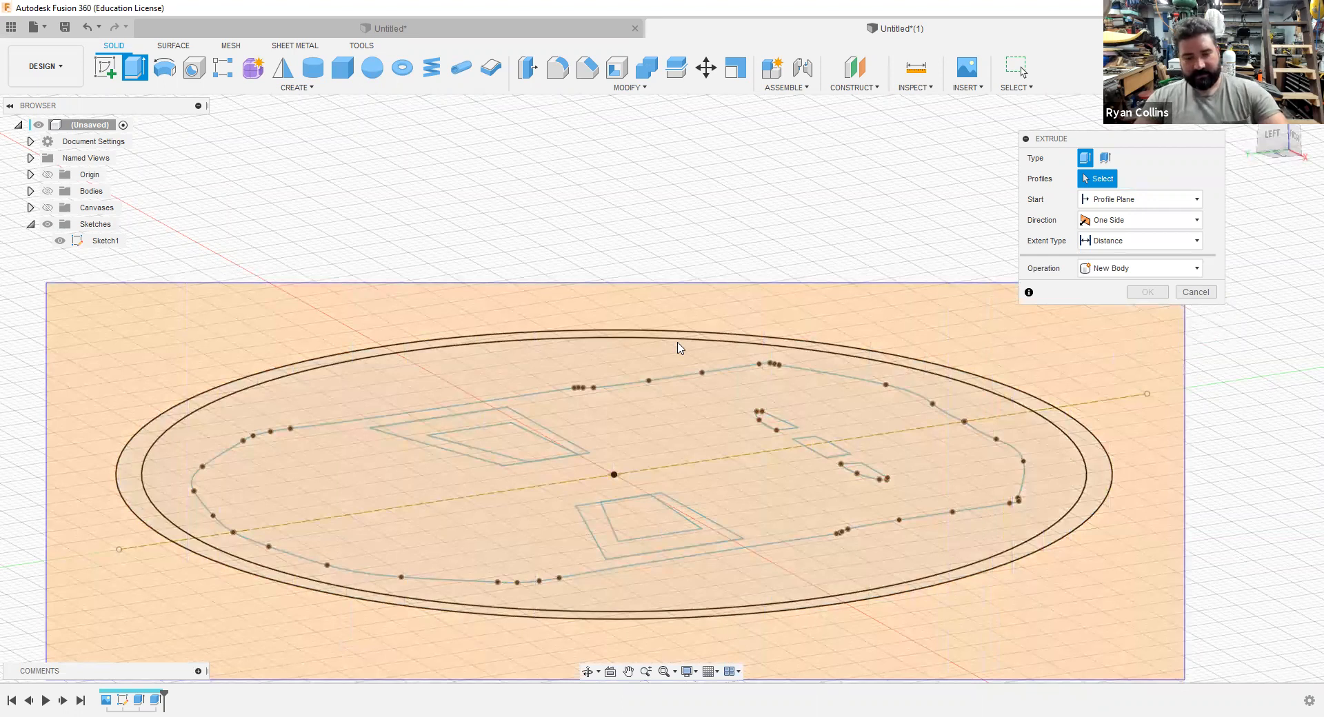
pyautogui.keyDown('shift'); pyautogui.moveTo(642, 263); pyautogui.dragTo(393, 503, button='middle'); pyautogui.keyUp('shift')
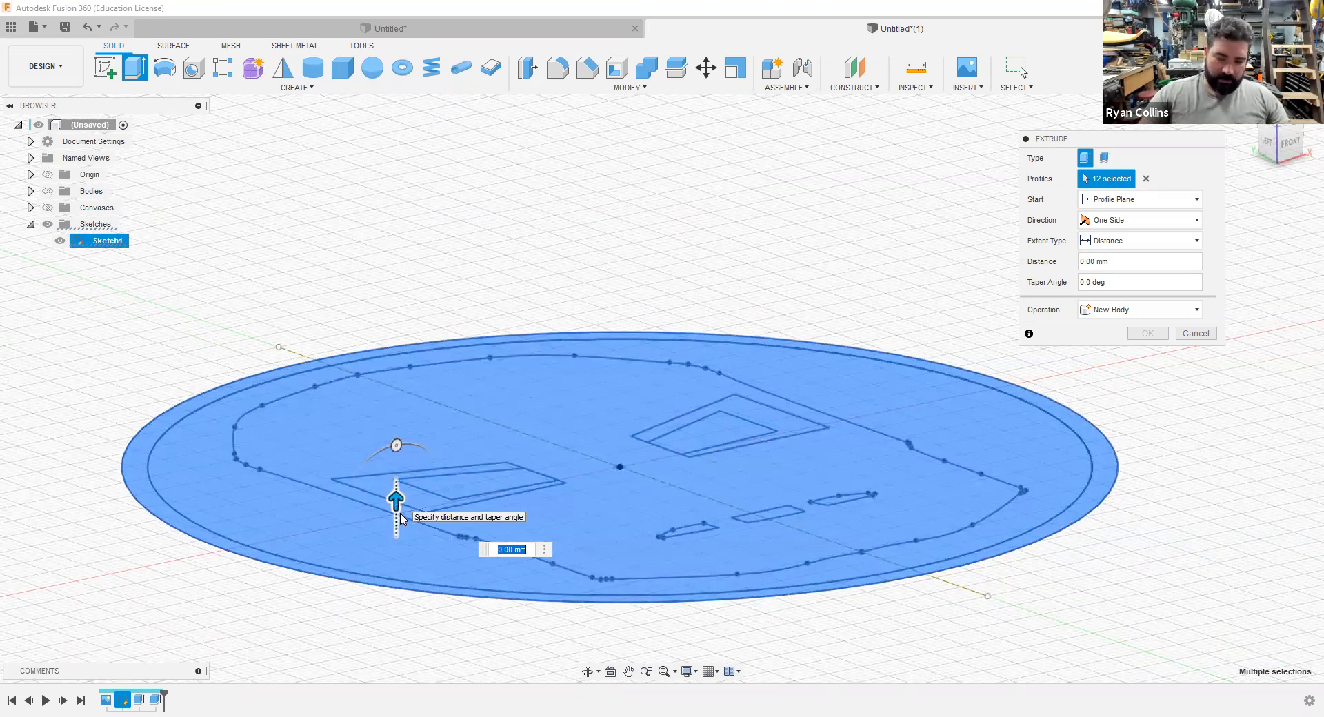
pyautogui.write('-2')
pyautogui.press('Return')
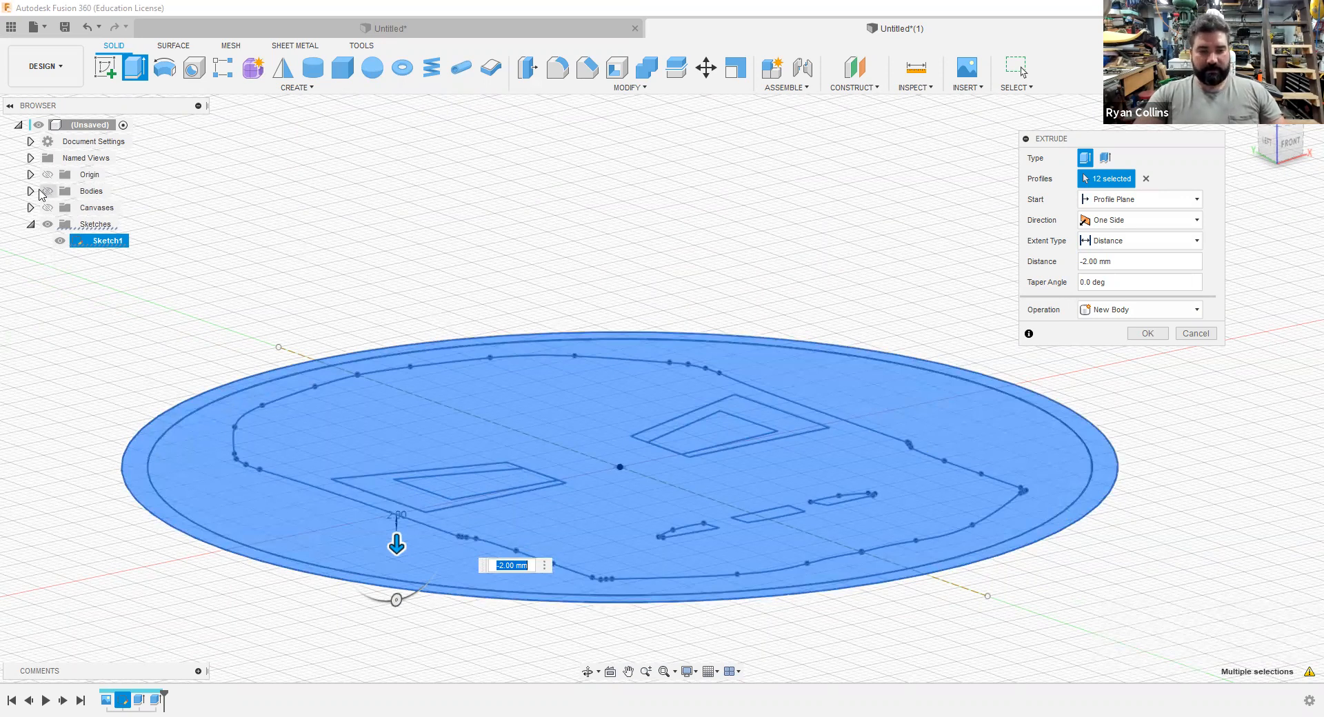
pyautogui.click(30, 192)
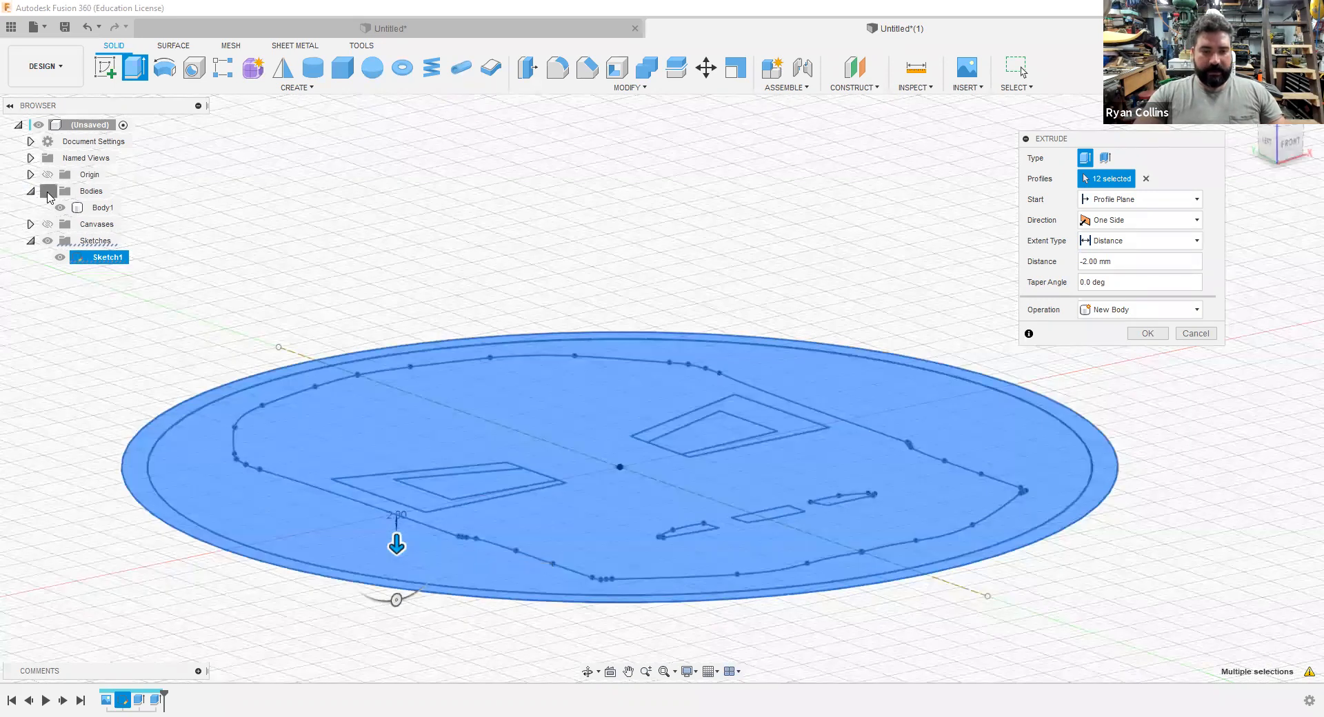
pyautogui.click(48, 192)
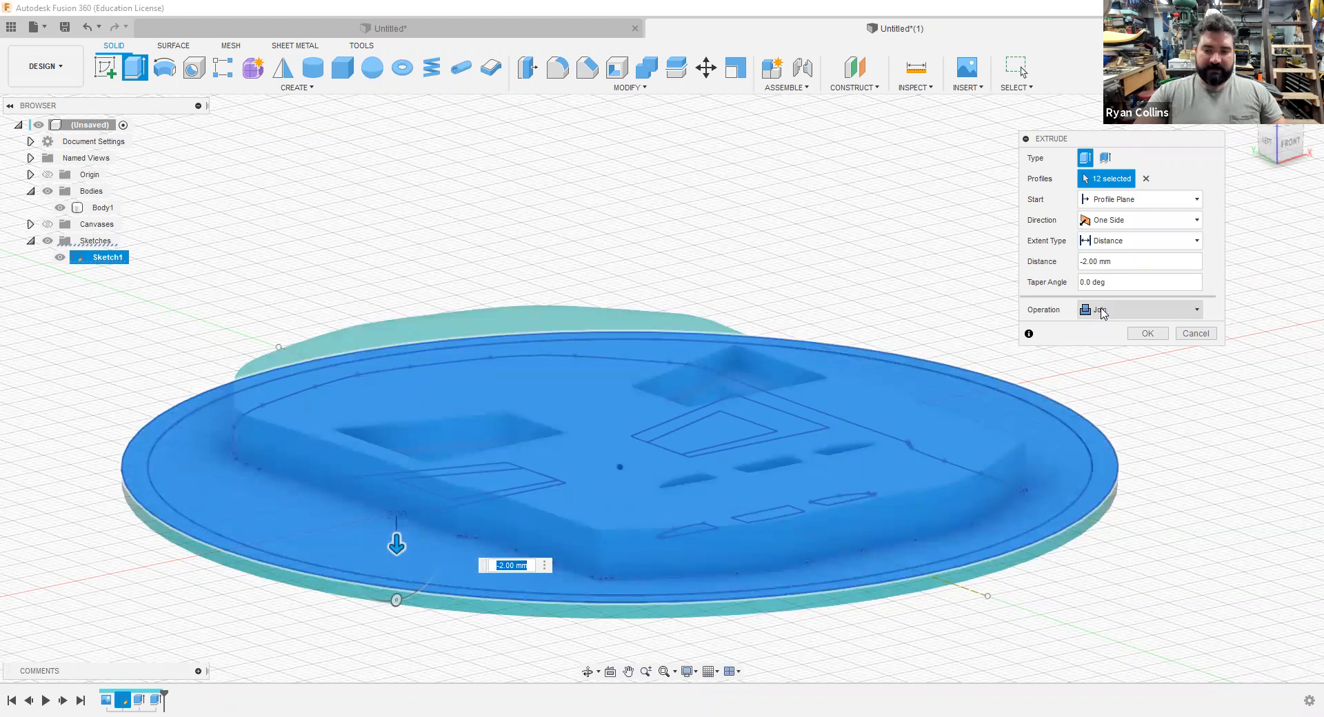
pyautogui.click(1149, 334)
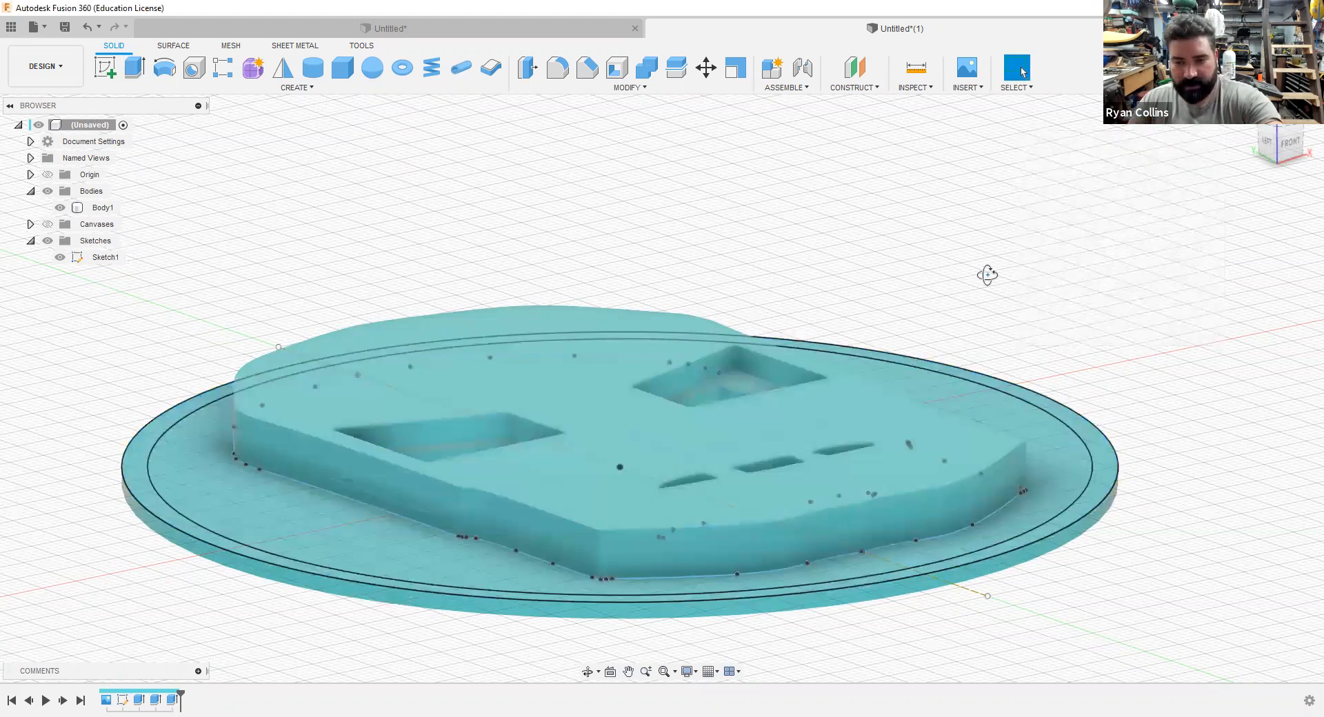
# - Extrude the outer ring profile of the disc 2 mm upward as a raised rim joined to the body, and hide the sketches
pyautogui.keyDown('shift'); pyautogui.moveTo(989, 299); pyautogui.dragTo(204, 450, button='middle'); pyautogui.keyUp('shift')
pyautogui.moveTo(281, 503); pyautogui.dragTo(267, 425, button='middle')
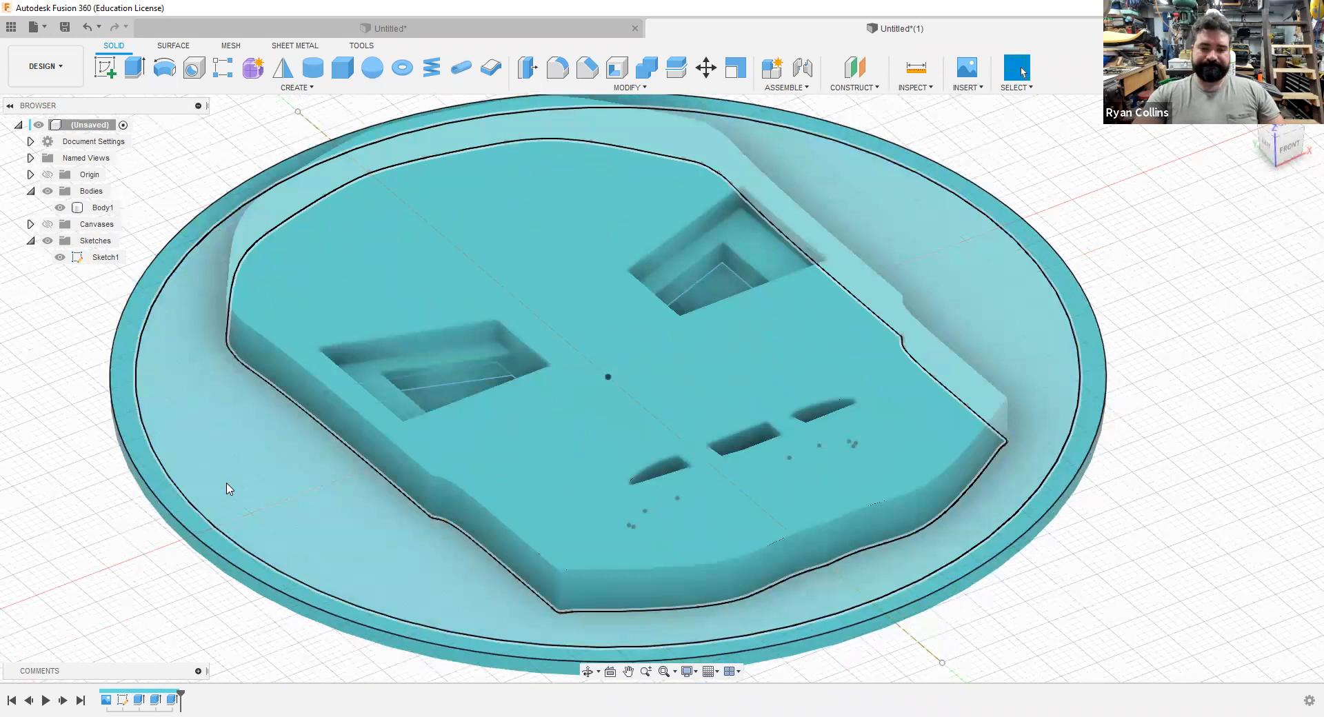
pyautogui.scroll(-3, 230, 489)
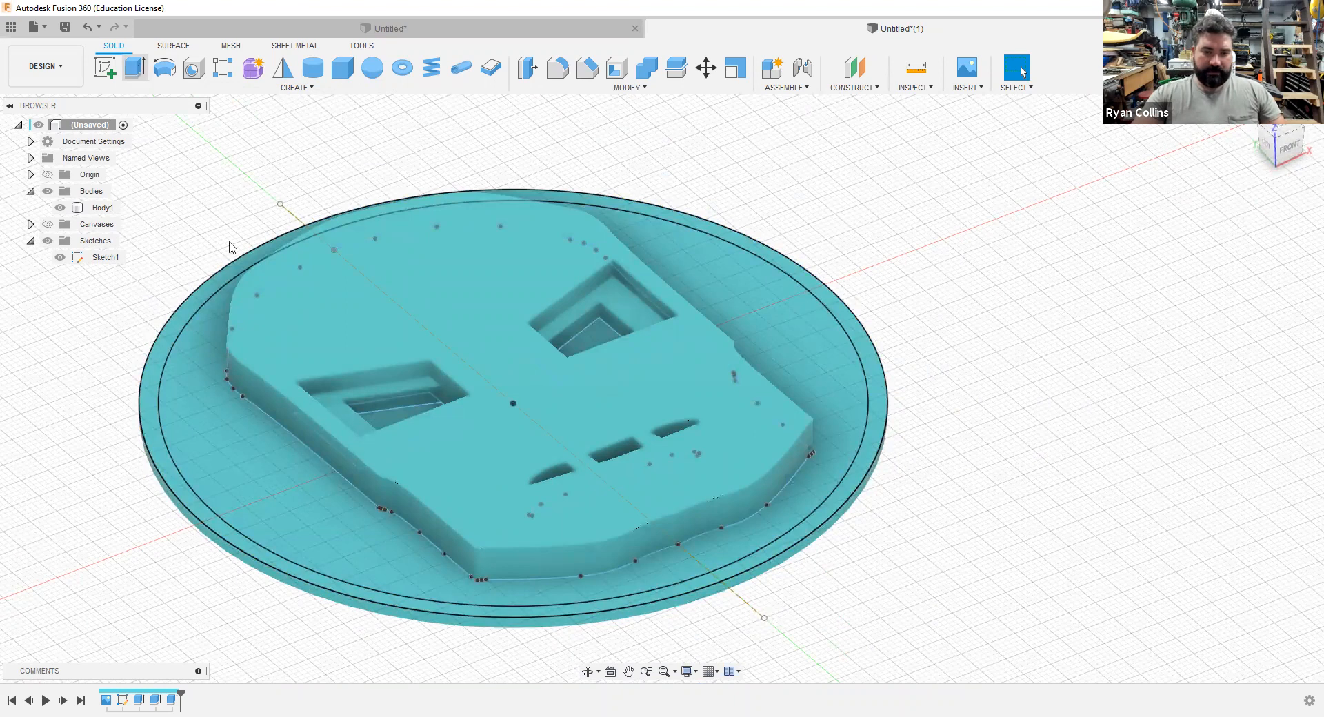
pyautogui.click(804, 270)
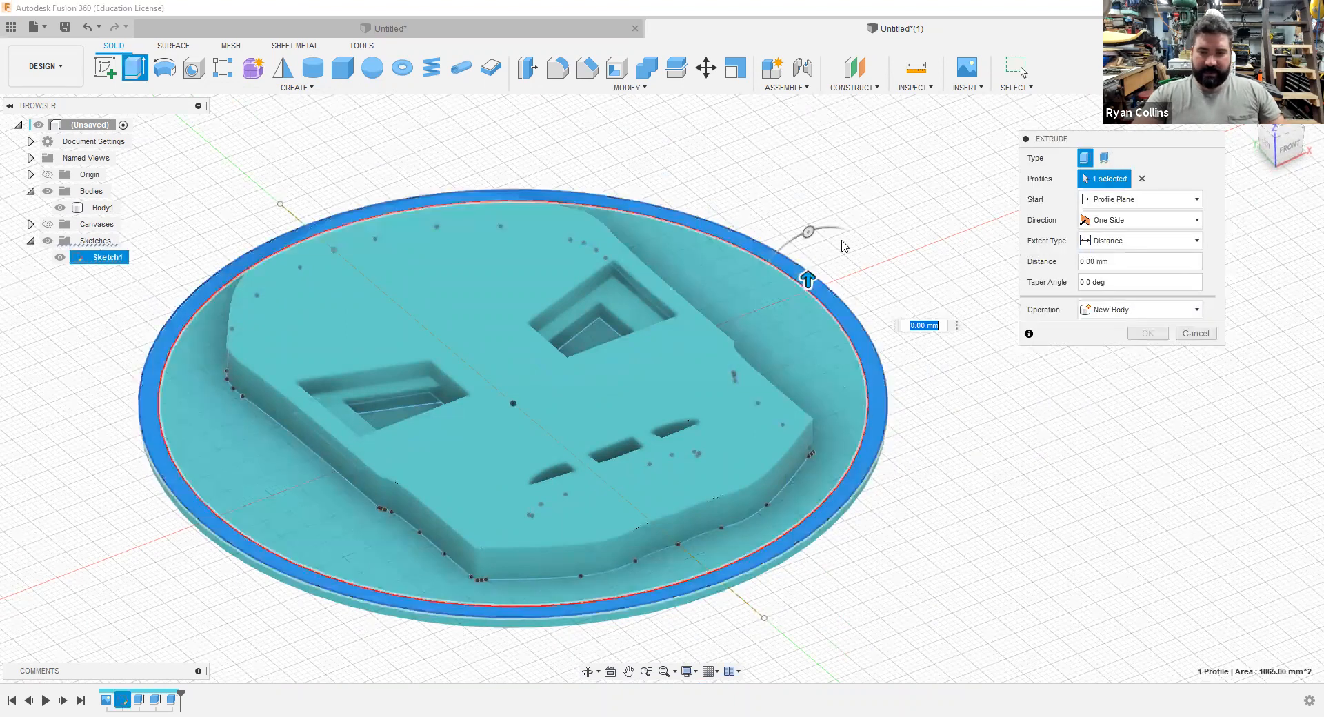
pyautogui.moveTo(809, 275); pyautogui.dragTo(808, 269)
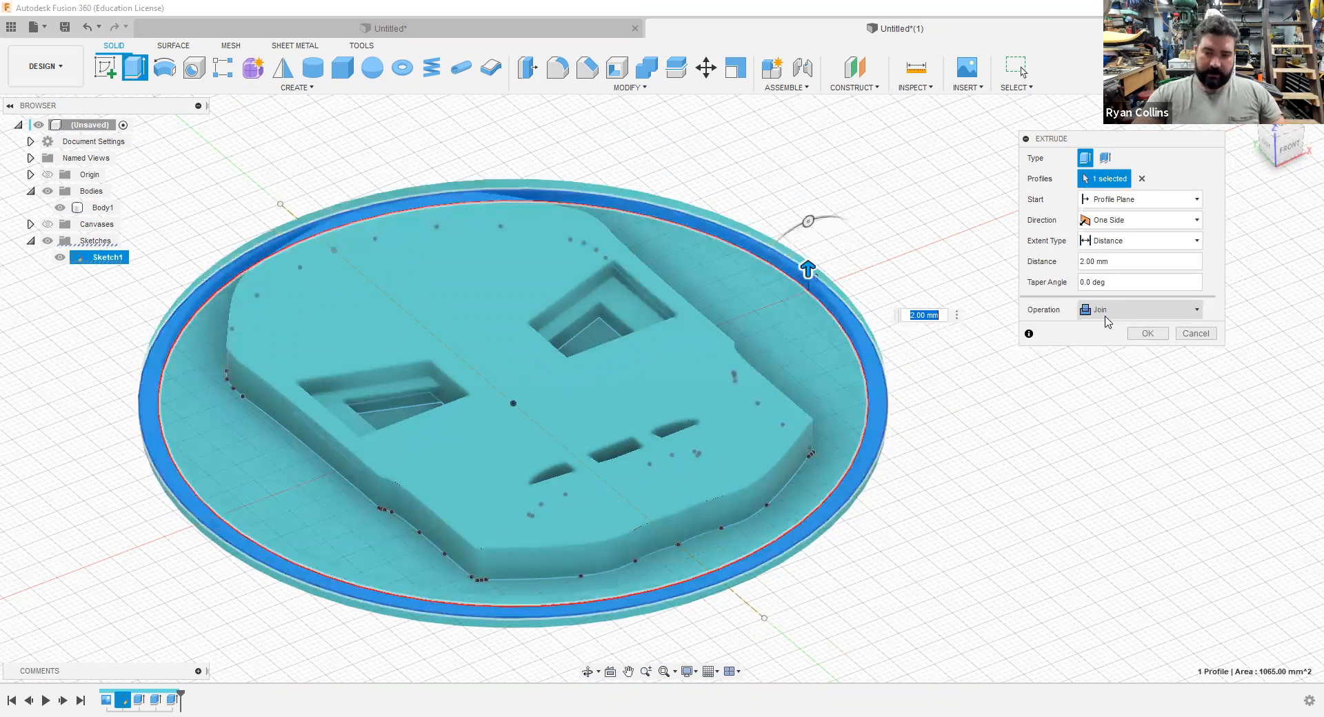
pyautogui.click(1149, 334)
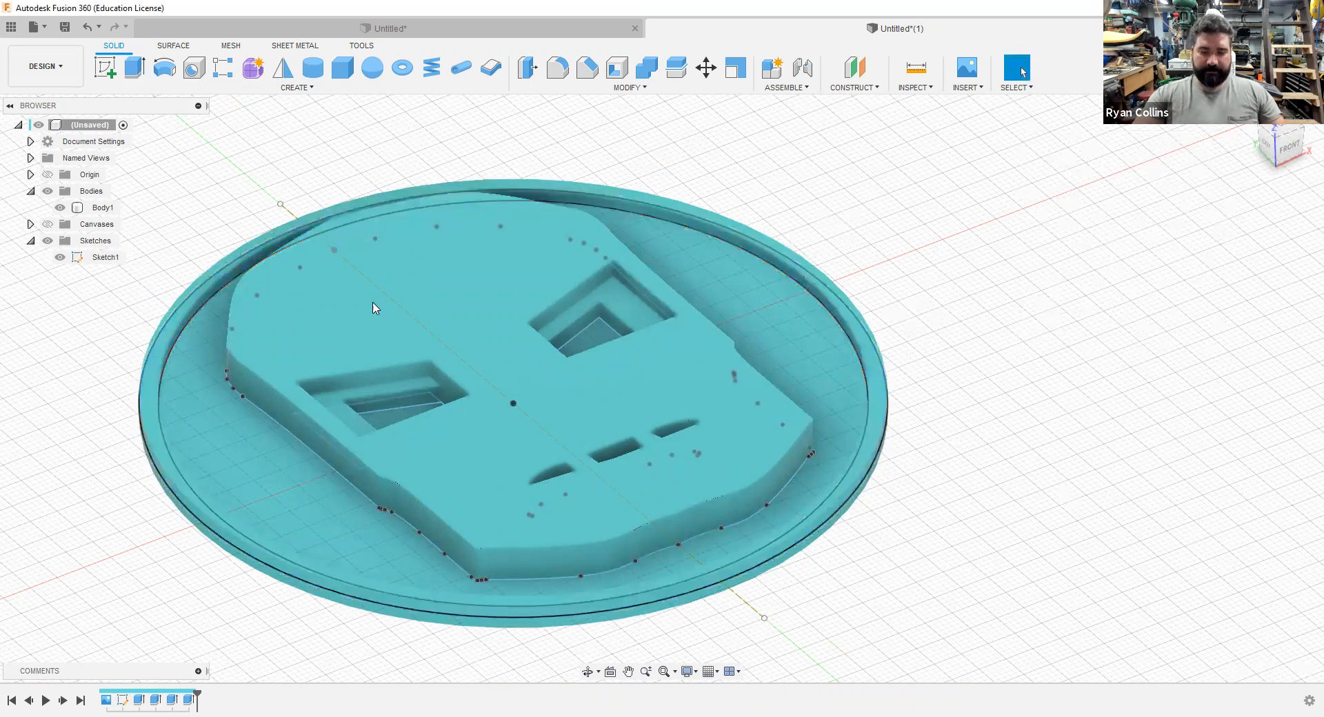
pyautogui.click(47, 241)
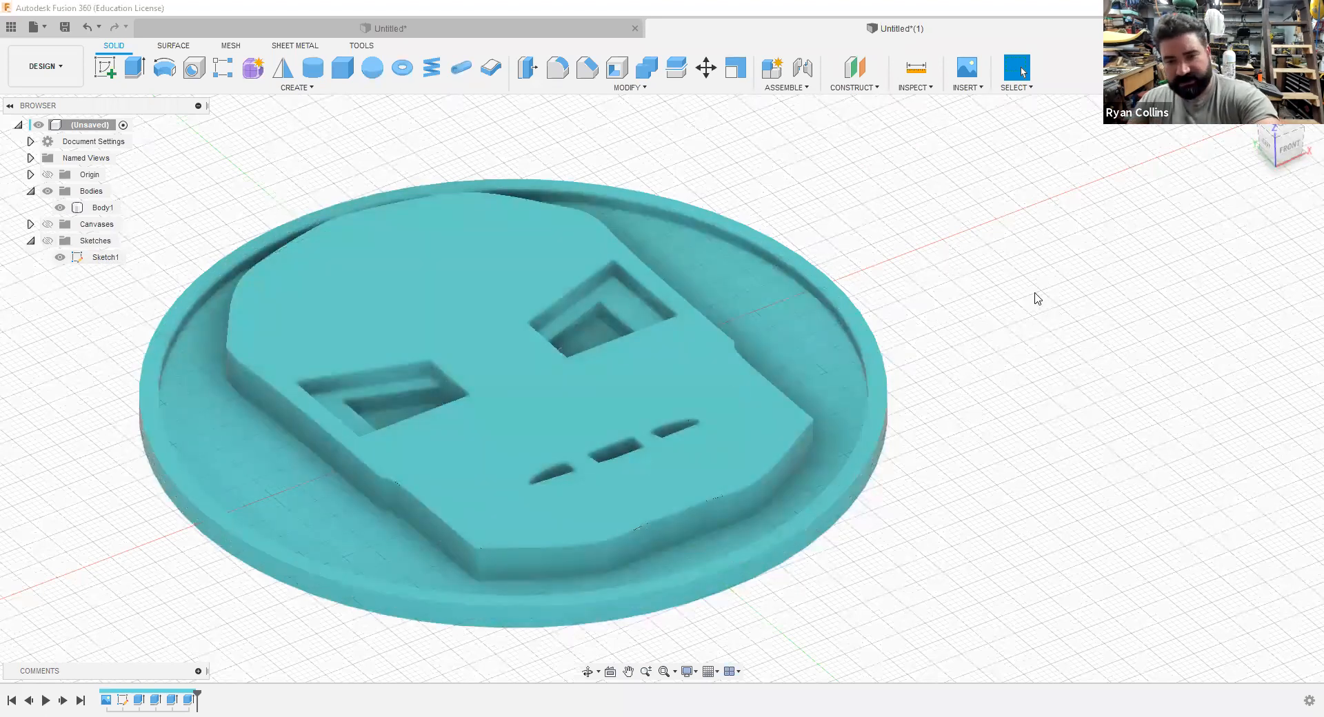
# - Start a constant-radius Fillet on the inner circular edge of the raised rim with a 2 mm radius
pyautogui.keyDown('shift'); pyautogui.moveTo(936, 288); pyautogui.dragTo(961, 301, button='middle'); pyautogui.keyUp('shift')
pyautogui.scroll(-3, 1027, 309)
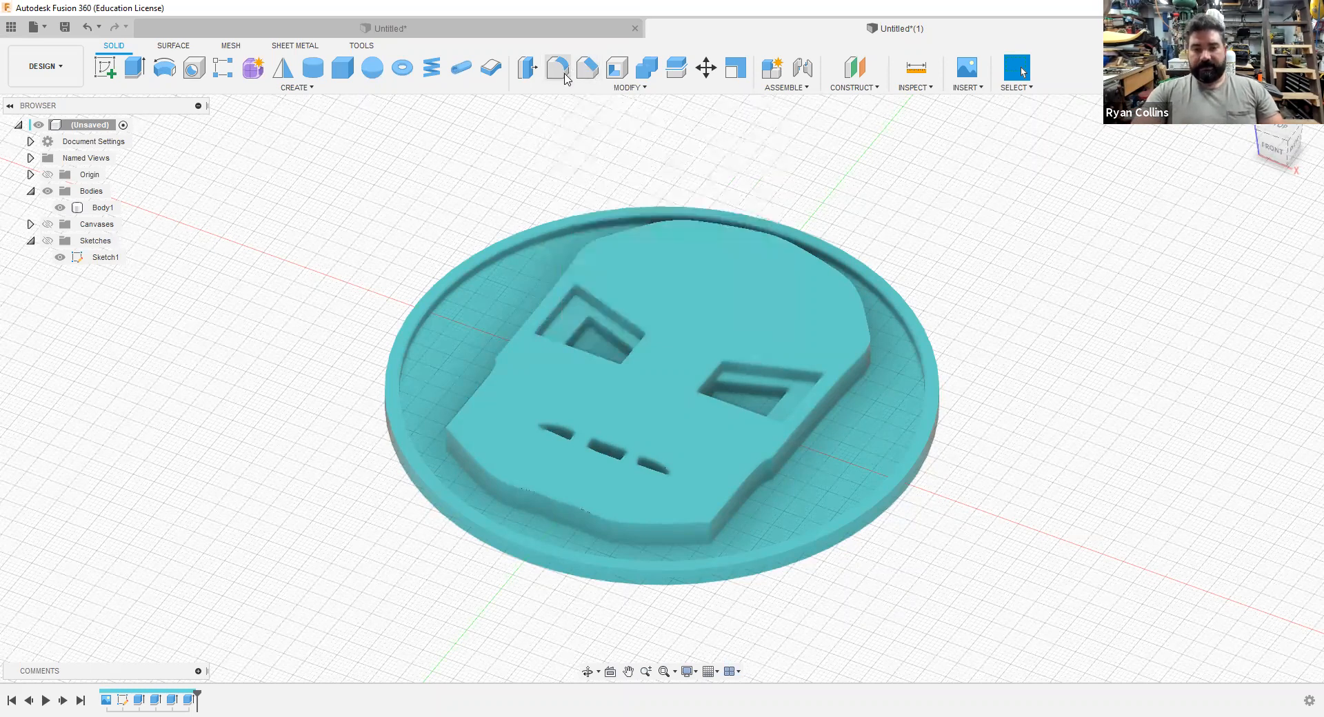
pyautogui.click(566, 78)
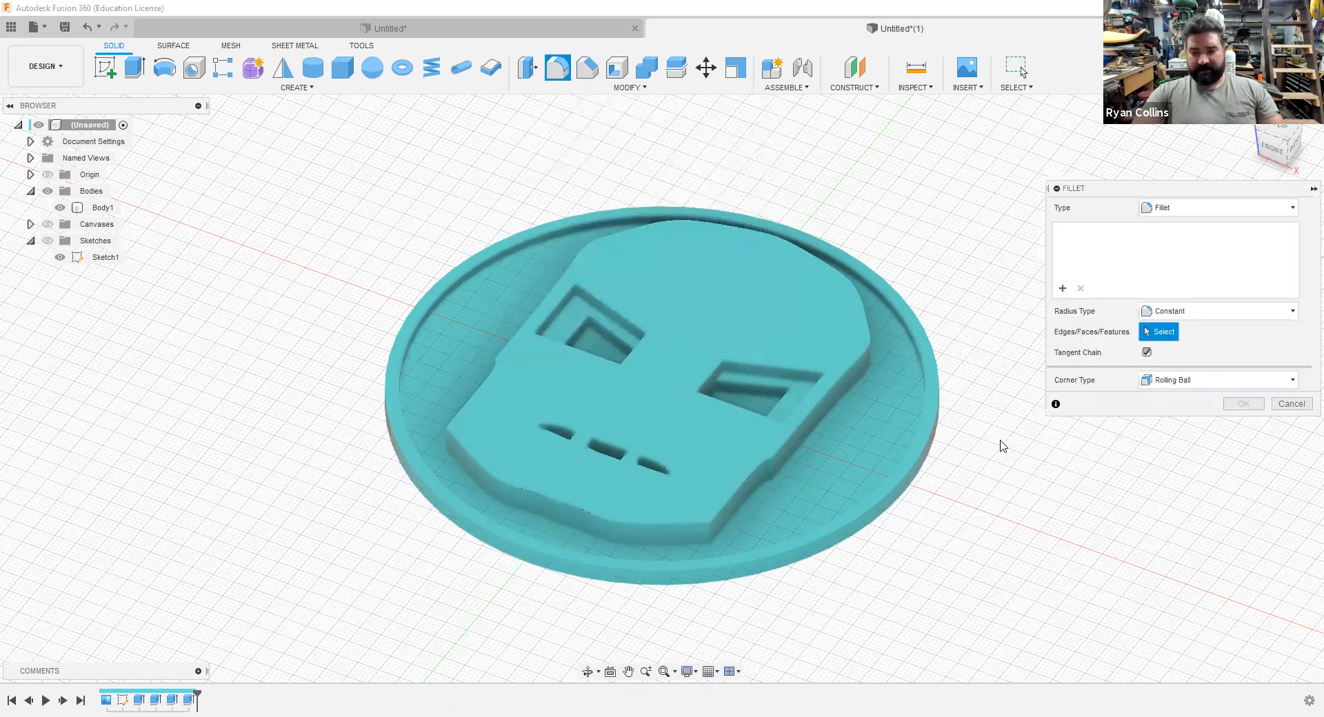
pyautogui.scroll(4, 957, 503)
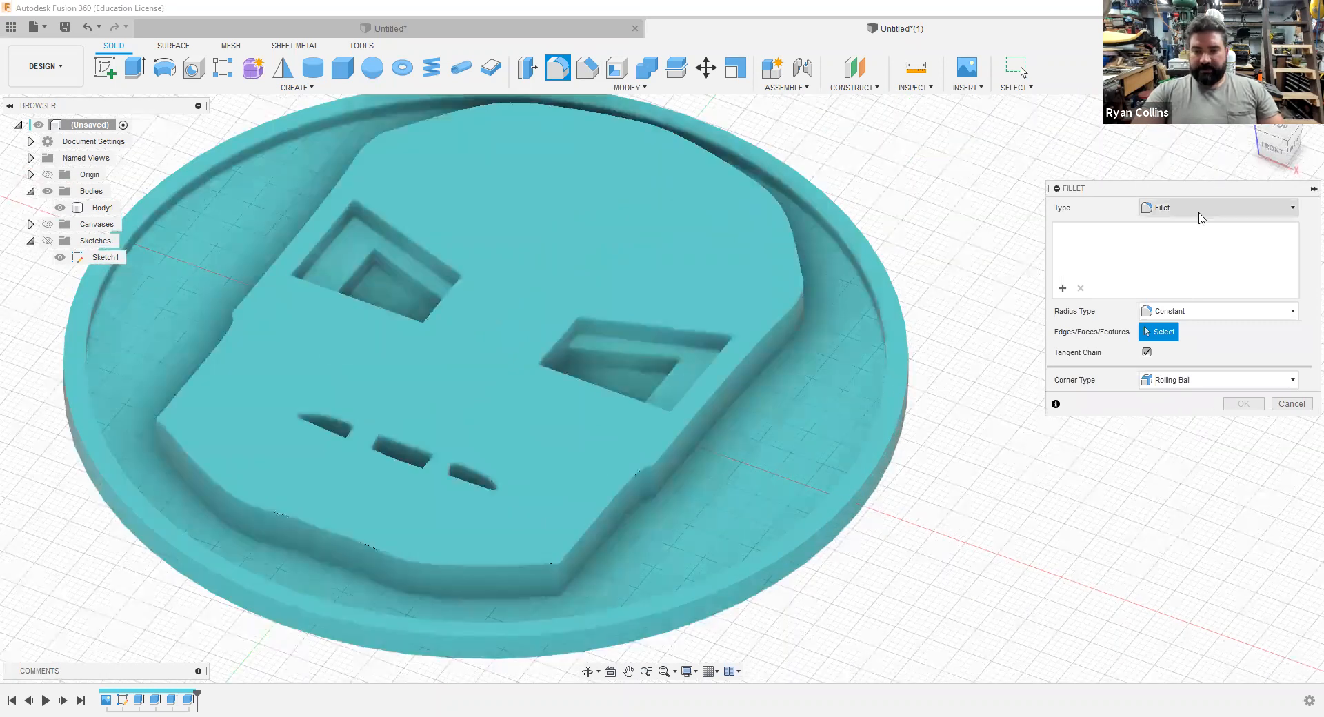
pyautogui.click(1200, 214)
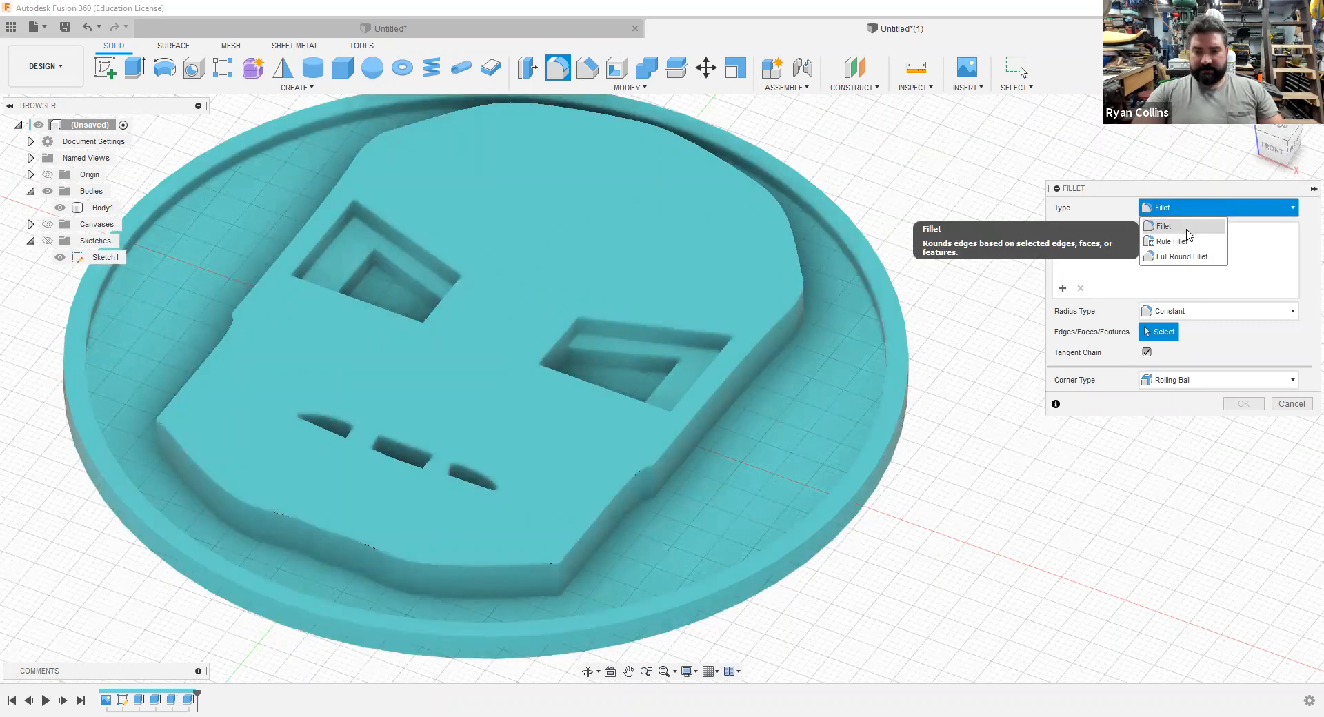
pyautogui.click(883, 352)
pyautogui.write('2')
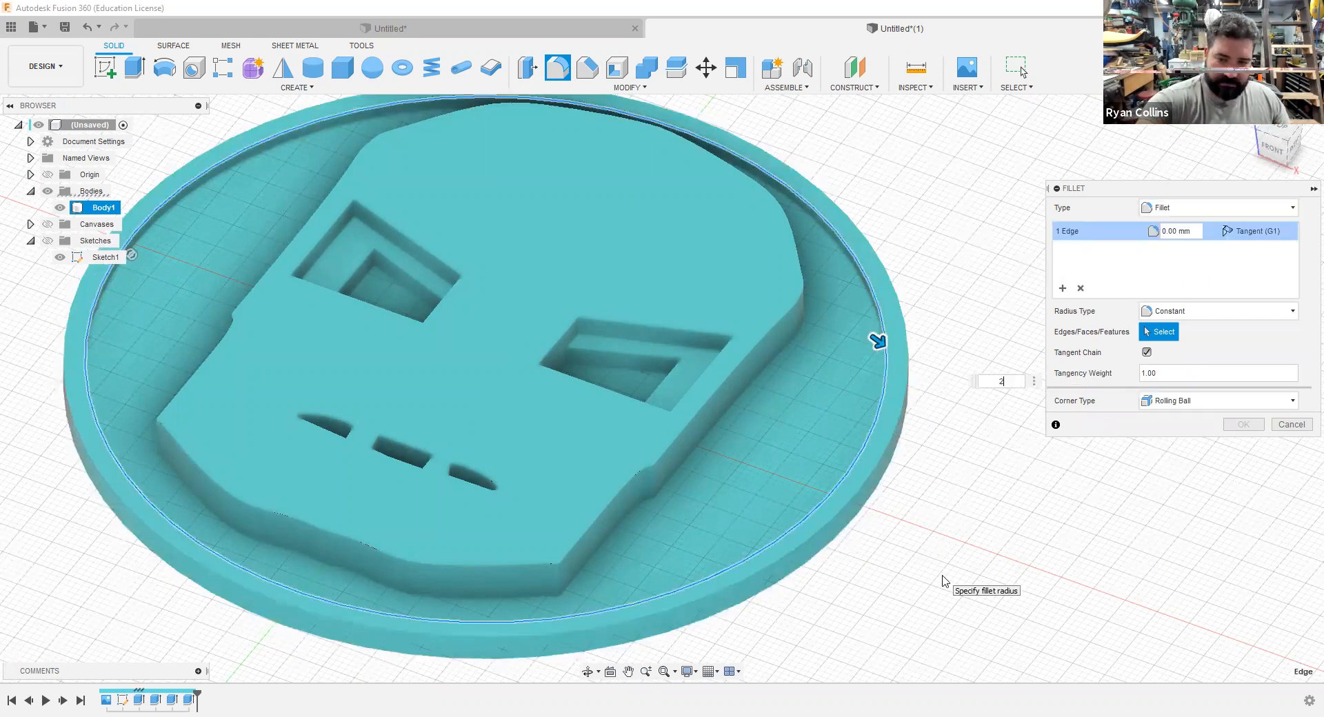
pyautogui.press('Return')
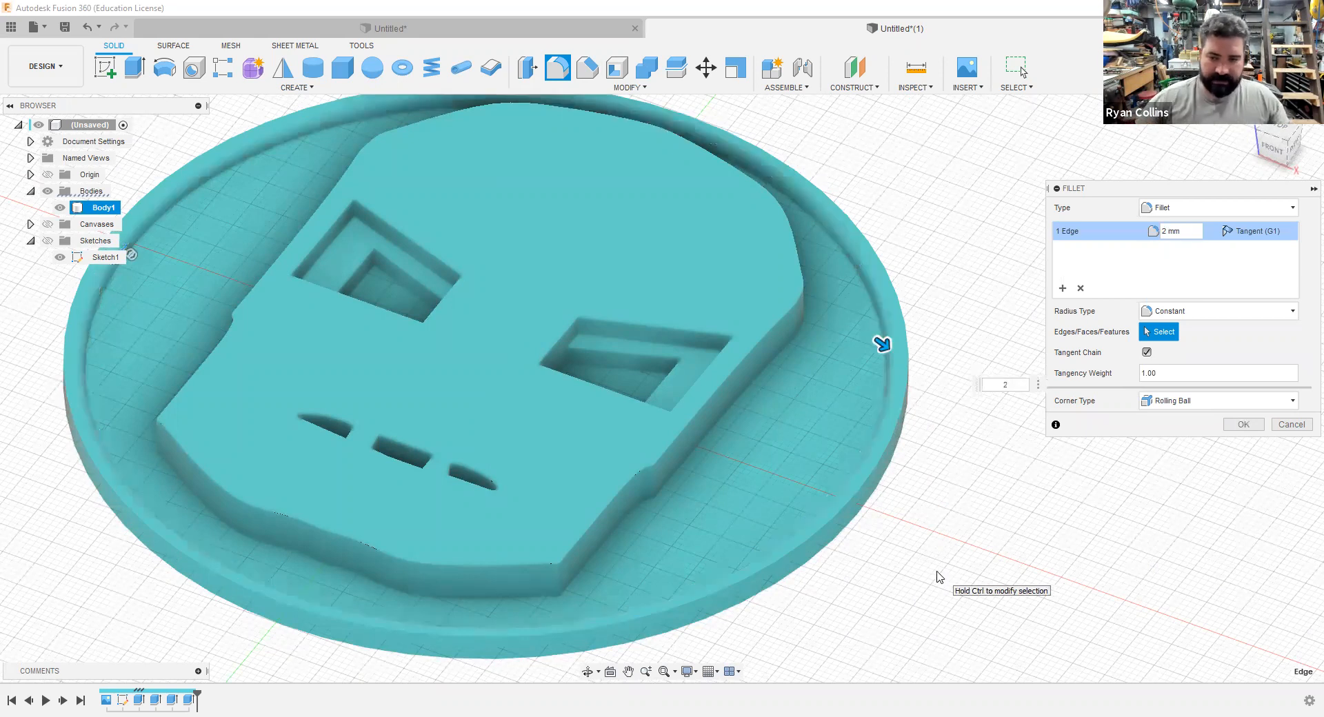
# - Turn off the layout grid while inspecting the fillet preview along the rim
pyautogui.scroll(5, 911, 530)
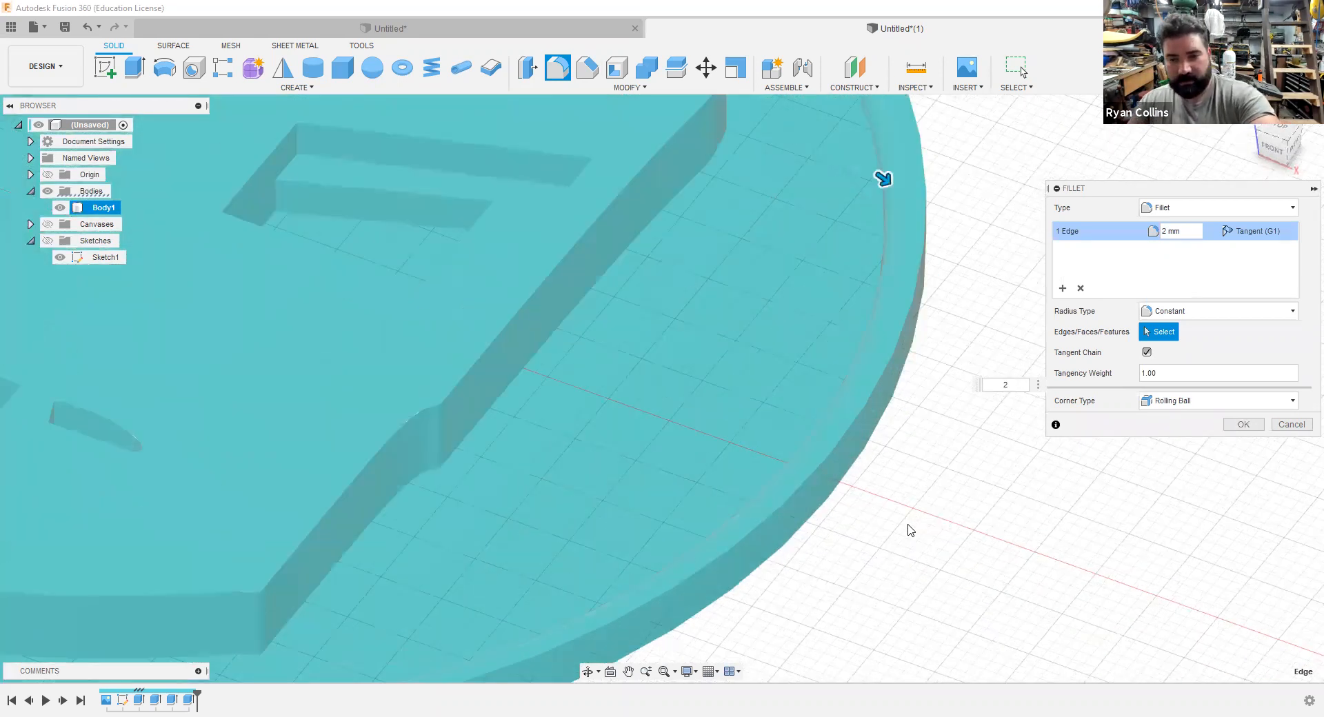
pyautogui.keyDown('shift'); pyautogui.moveTo(925, 494); pyautogui.dragTo(925, 495, button='middle'); pyautogui.keyUp('shift')
pyautogui.scroll(3, 808, 395)
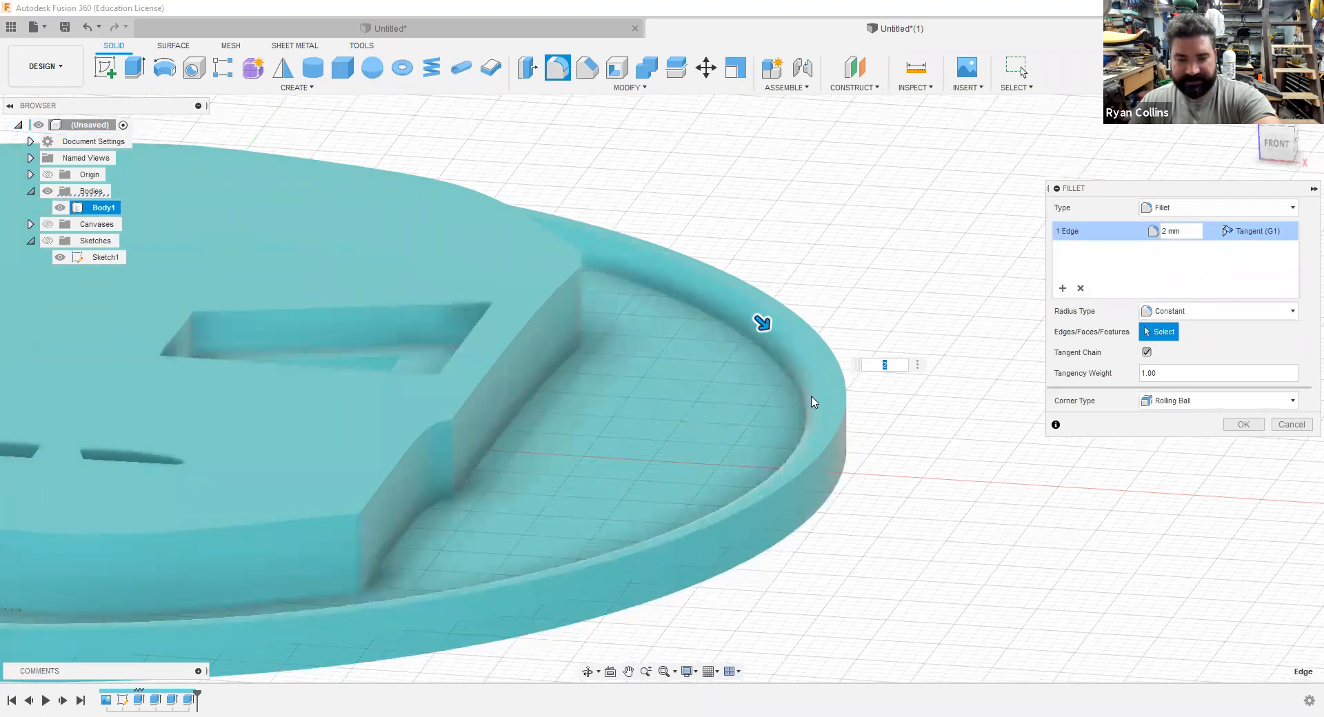
pyautogui.click(711, 672)
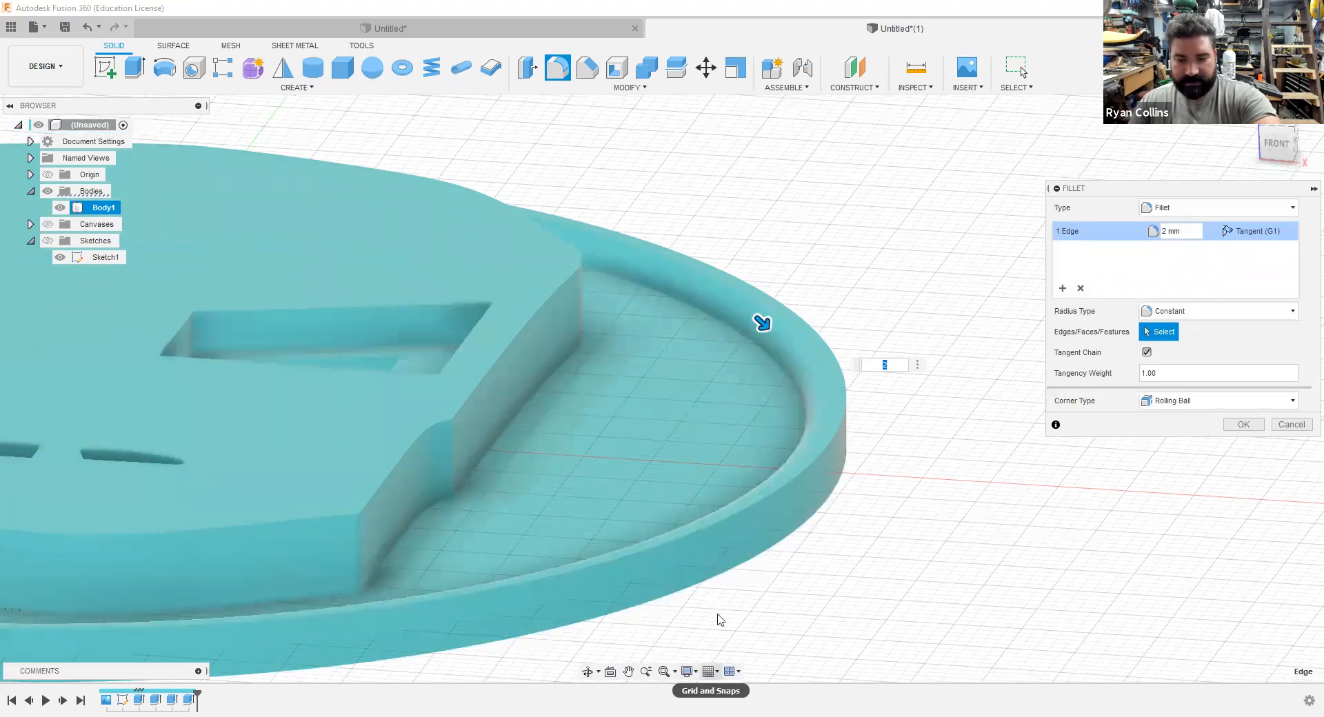
pyautogui.click(710, 587)
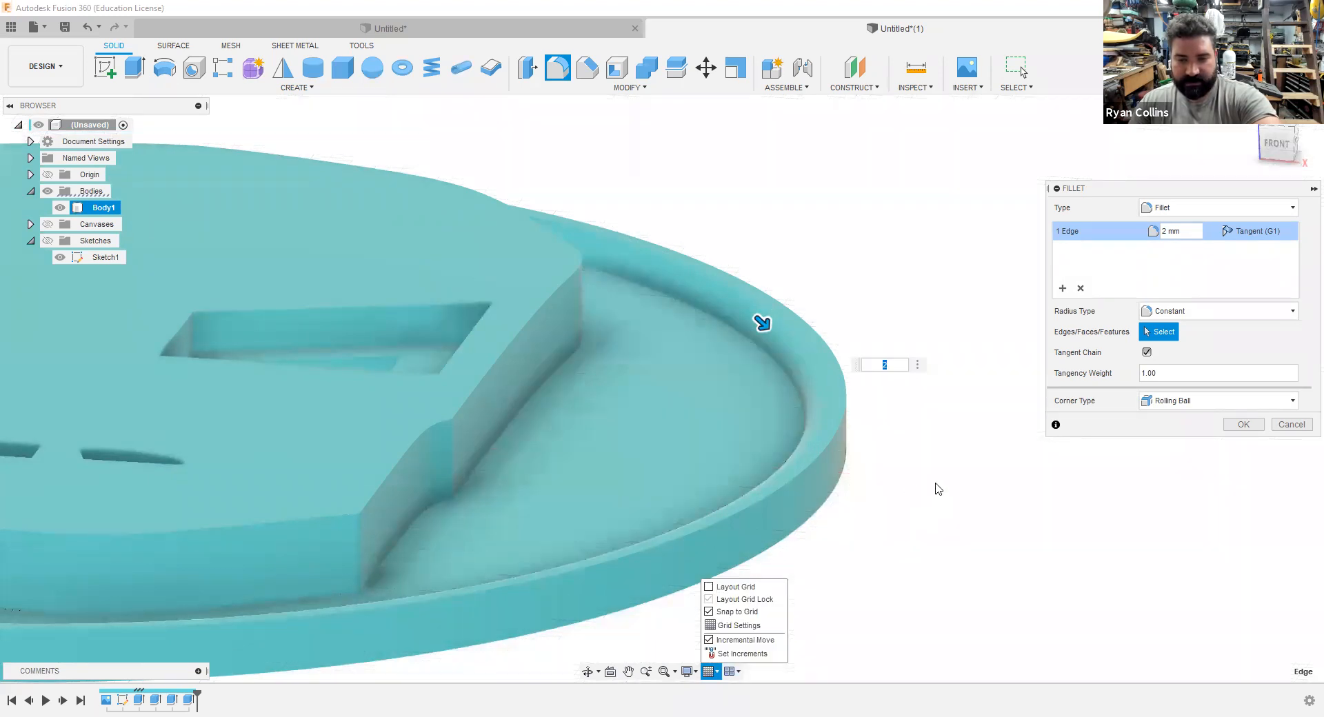
# - Re-enter 2 mm as the radius for the rim's inner edge and apply the fillet
pyautogui.keyDown('shift'); pyautogui.moveTo(902, 494); pyautogui.dragTo(931, 482, button='middle'); pyautogui.keyUp('shift')
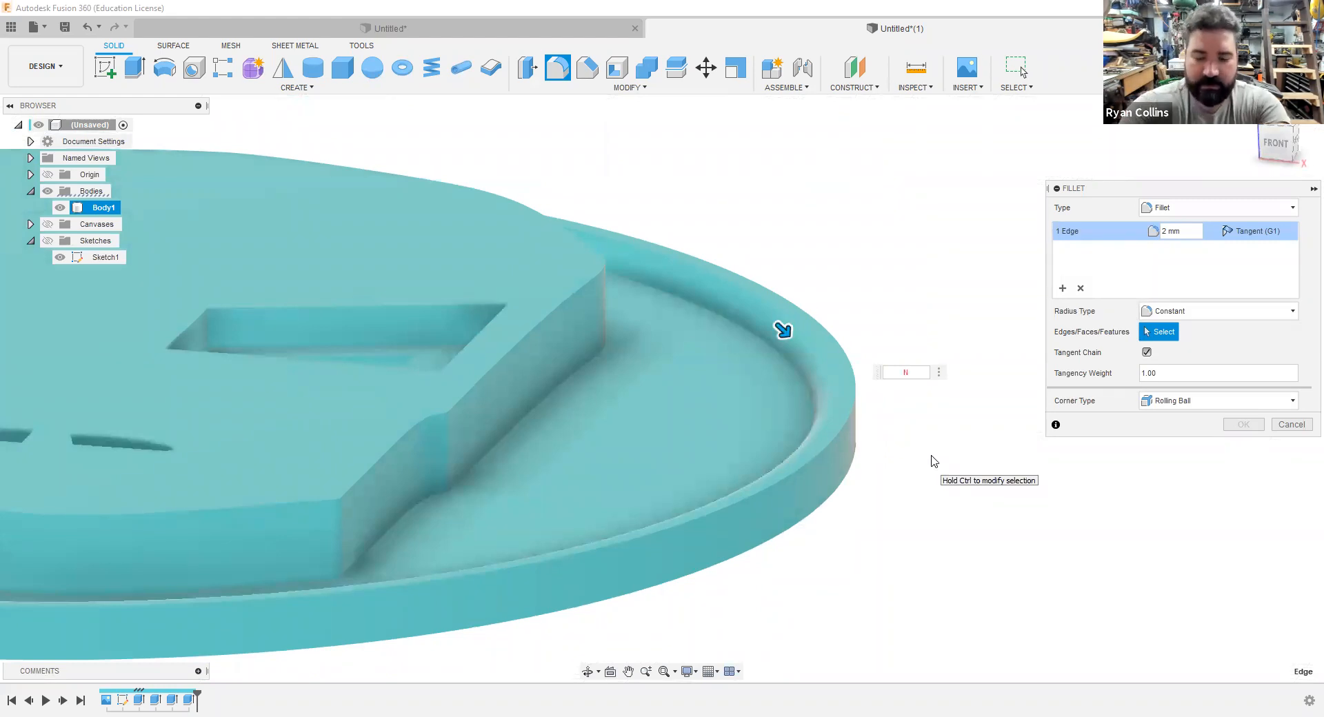
pyautogui.press('BackSpace')
pyautogui.write('2')
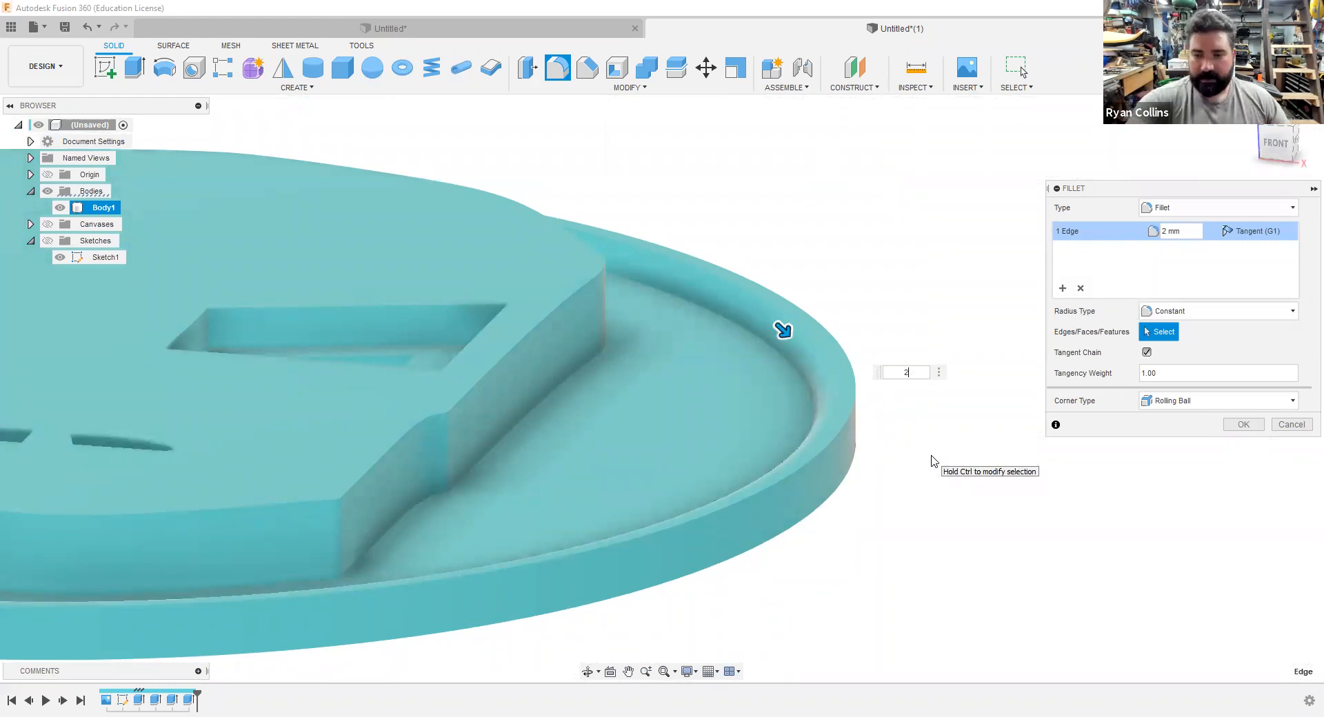
pyautogui.press('Return')
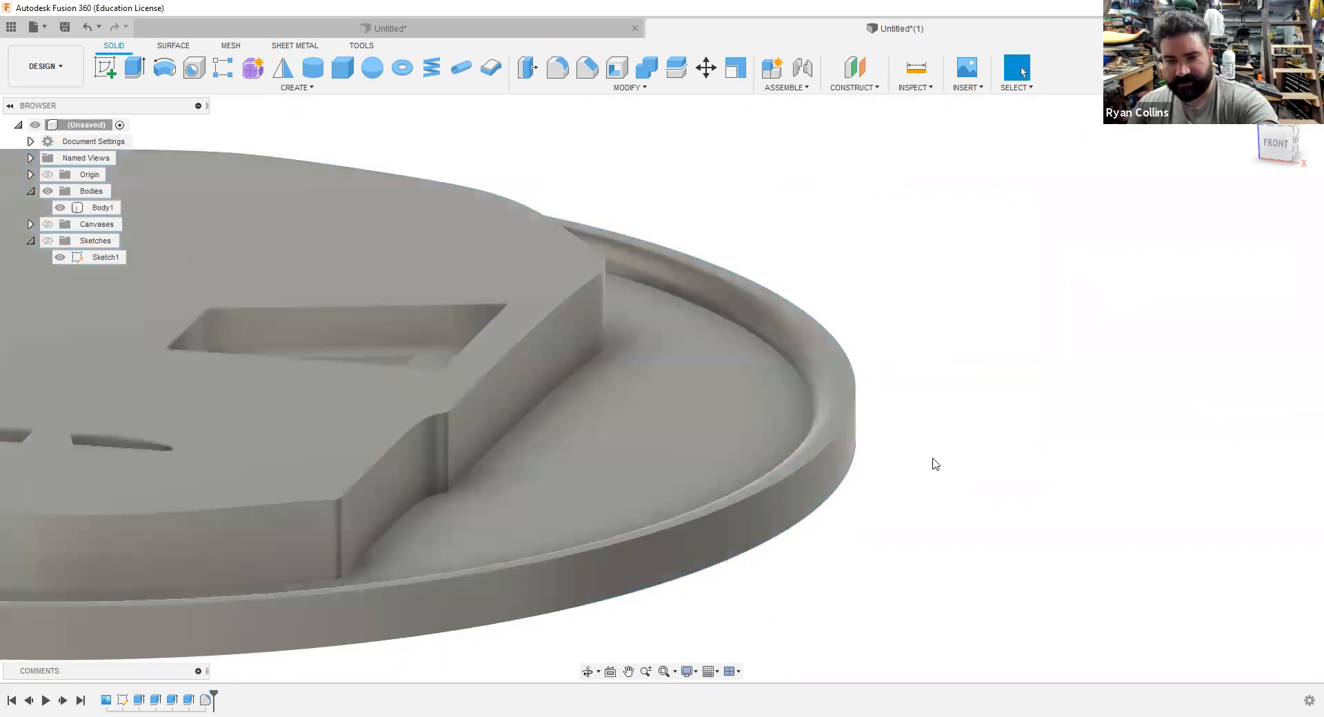
# - Start a Full Round Fillet with the disc's outer side face as the center face
pyautogui.moveTo(952, 458)
pyautogui.keyDown('shift'); pyautogui.mouseDown(button='middle')
pyautogui.moveTo(925, 476)
pyautogui.moveTo(953, 464)
pyautogui.mouseUp(button='middle'); pyautogui.keyUp('shift')
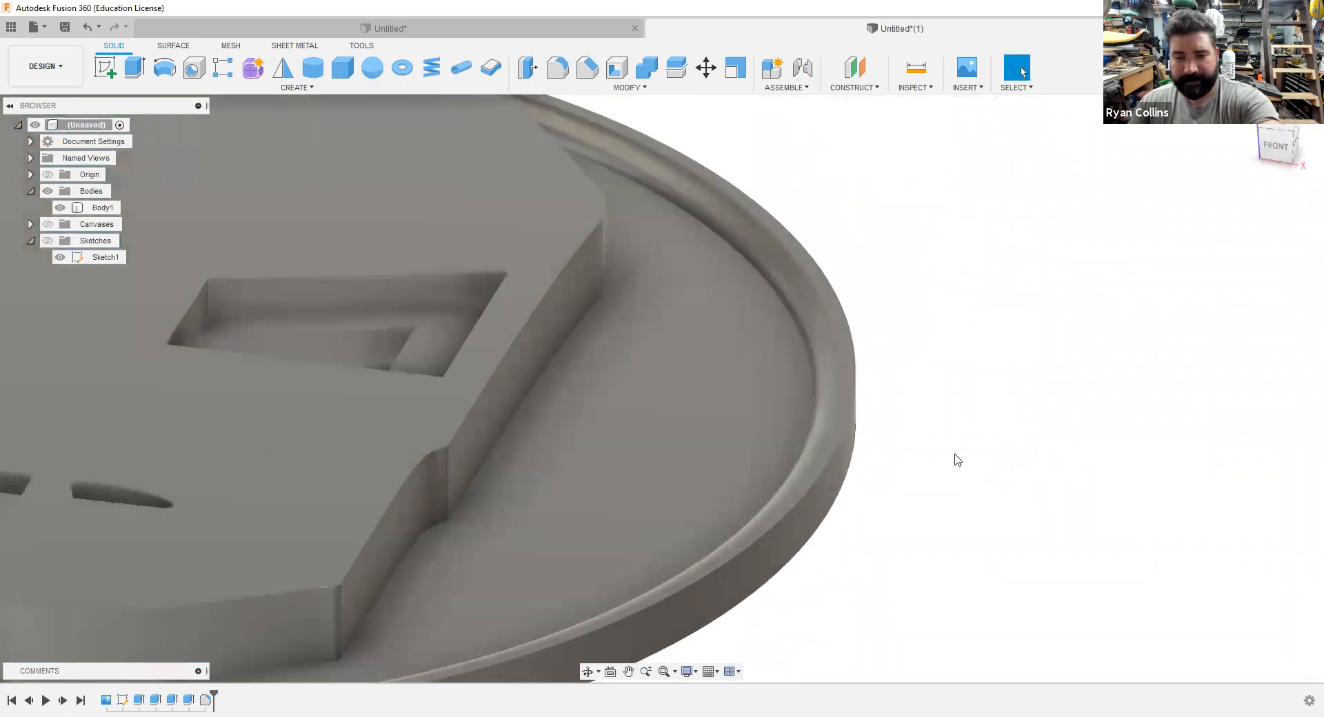
pyautogui.click(712, 201)
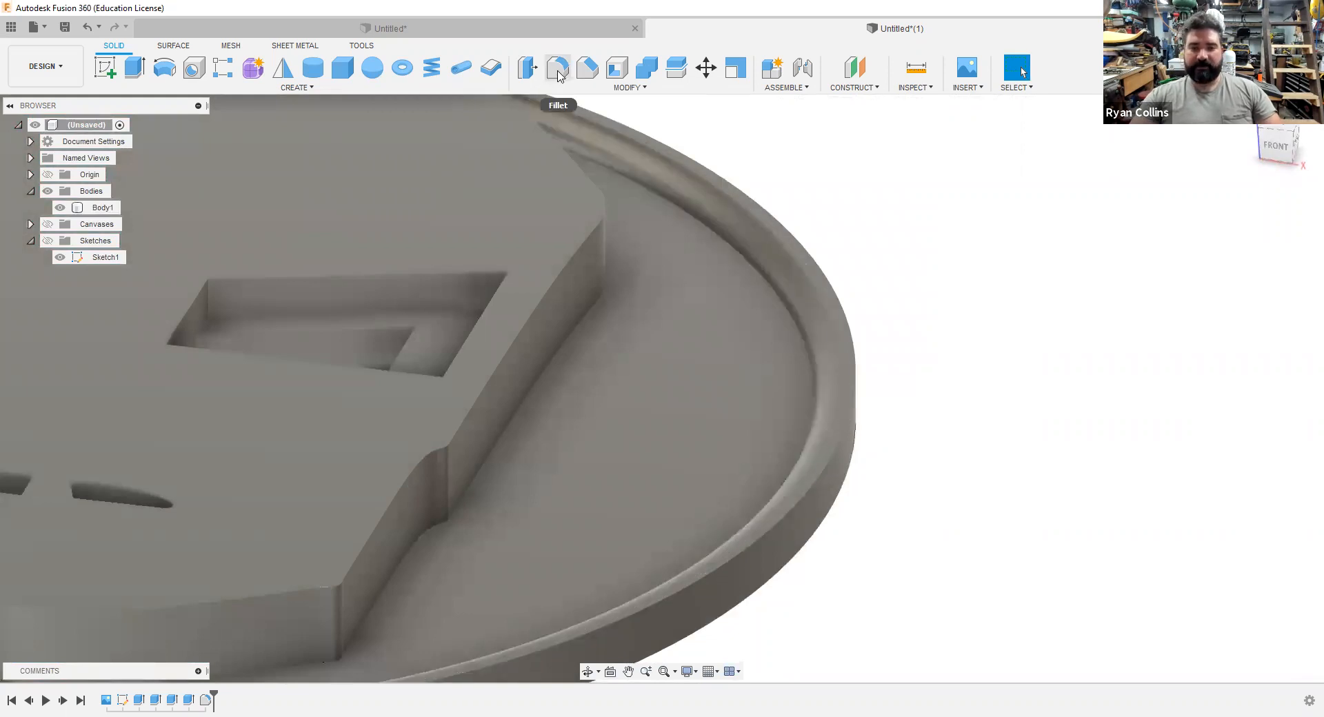
pyautogui.click(559, 73)
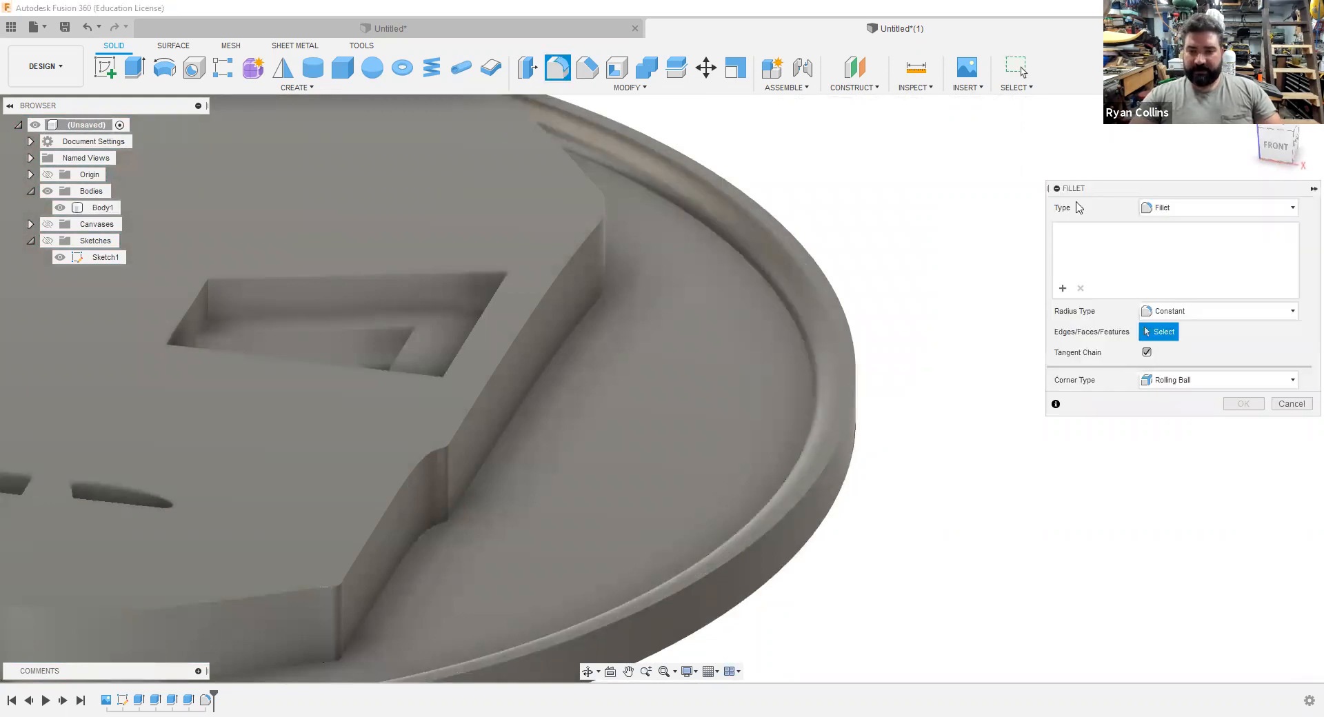
pyautogui.click(1242, 209)
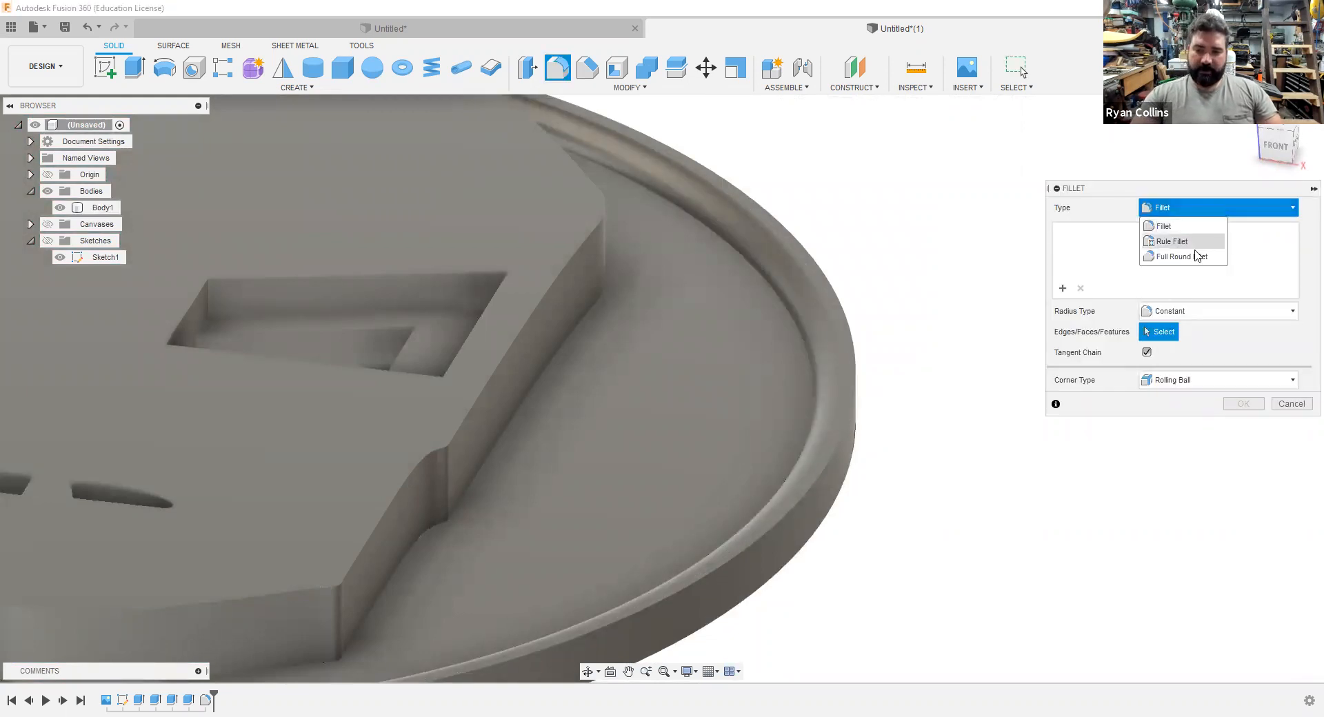
pyautogui.click(1189, 264)
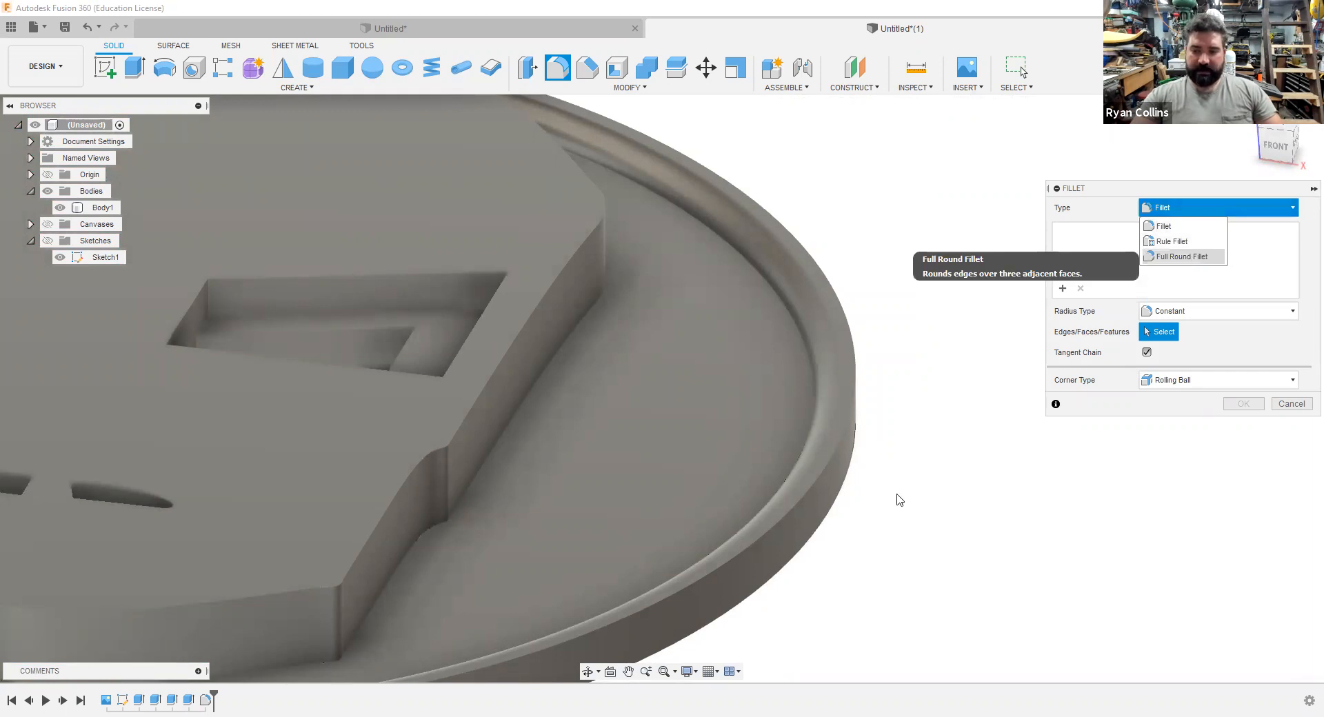
pyautogui.click(837, 498)
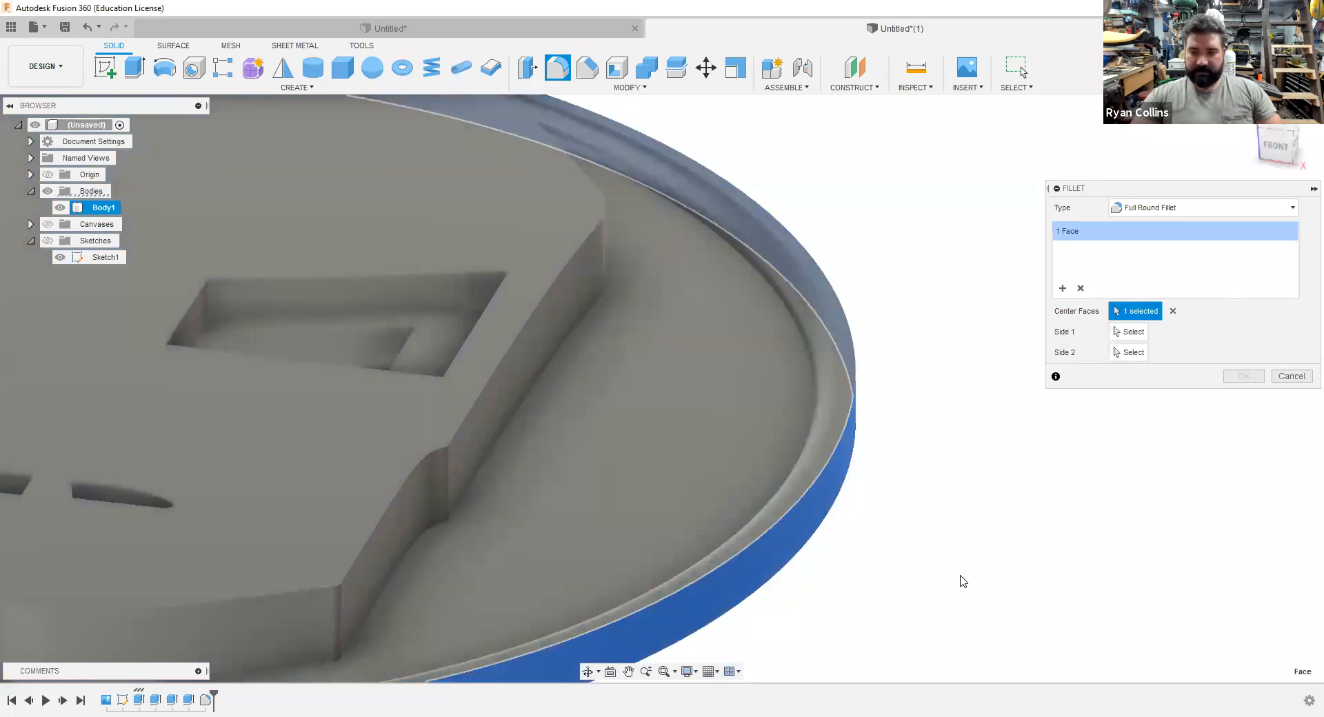
pyautogui.scroll(-5, 956, 583)
pyautogui.moveTo(911, 481); pyautogui.dragTo(902, 495, button='middle')
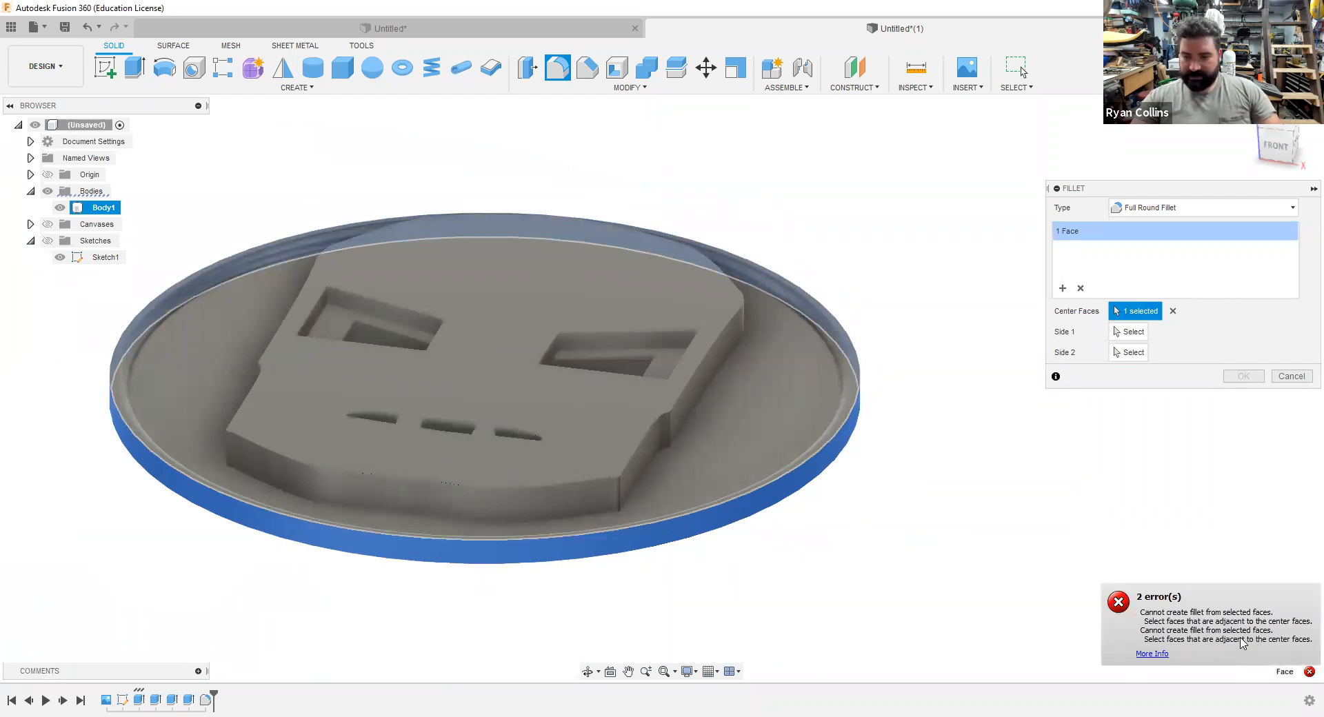
pyautogui.click(1171, 312)
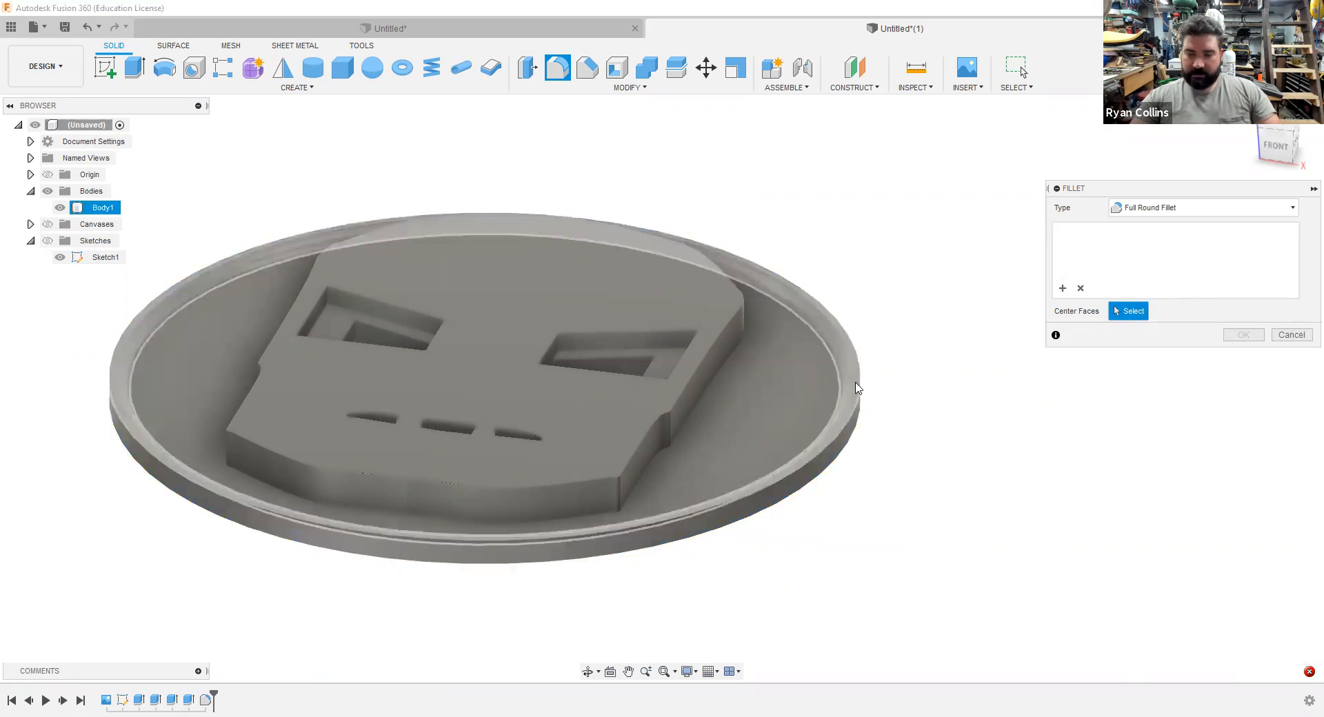
pyautogui.click(857, 424)
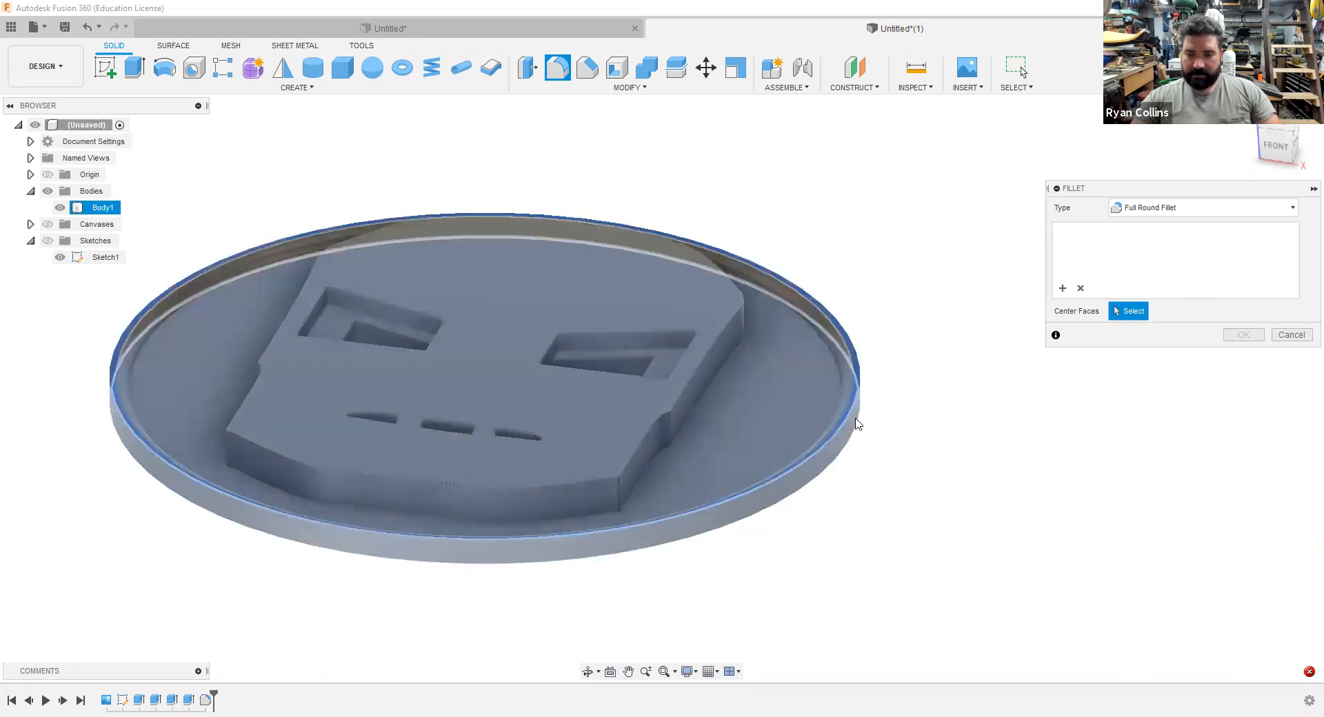
pyautogui.click(1131, 334)
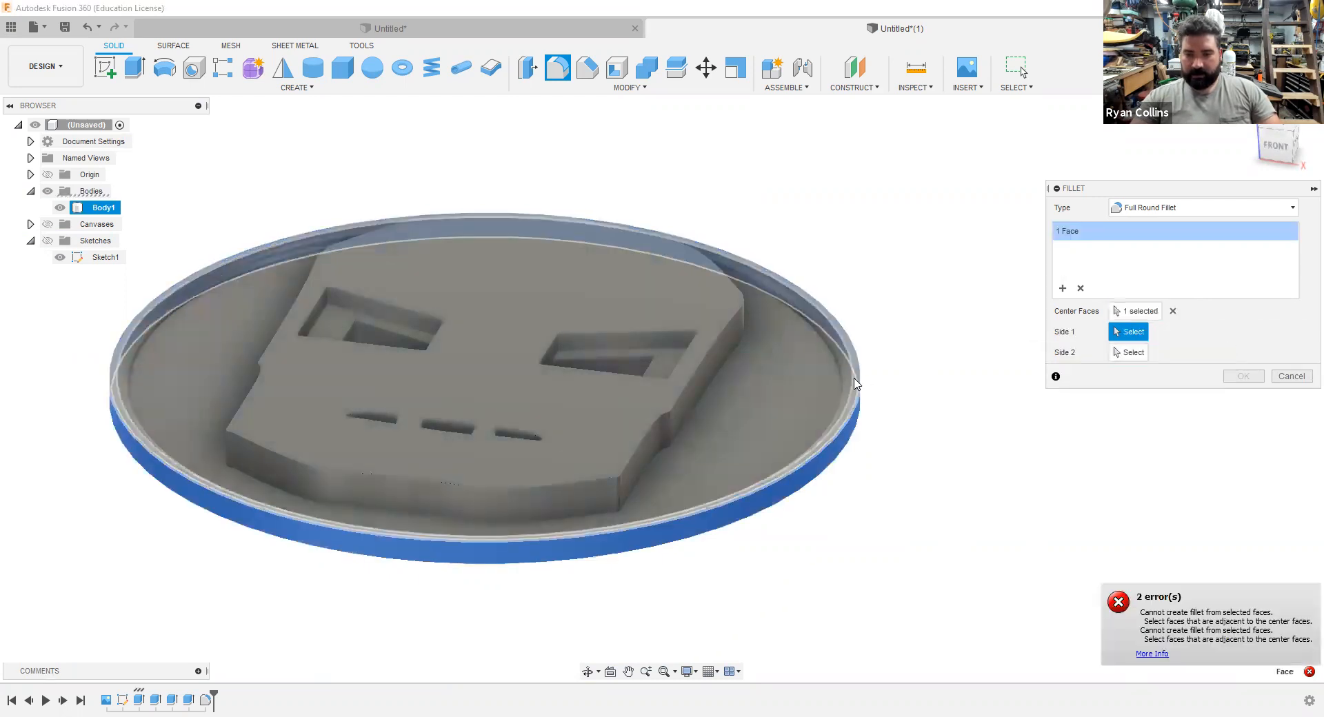
pyautogui.click(864, 386)
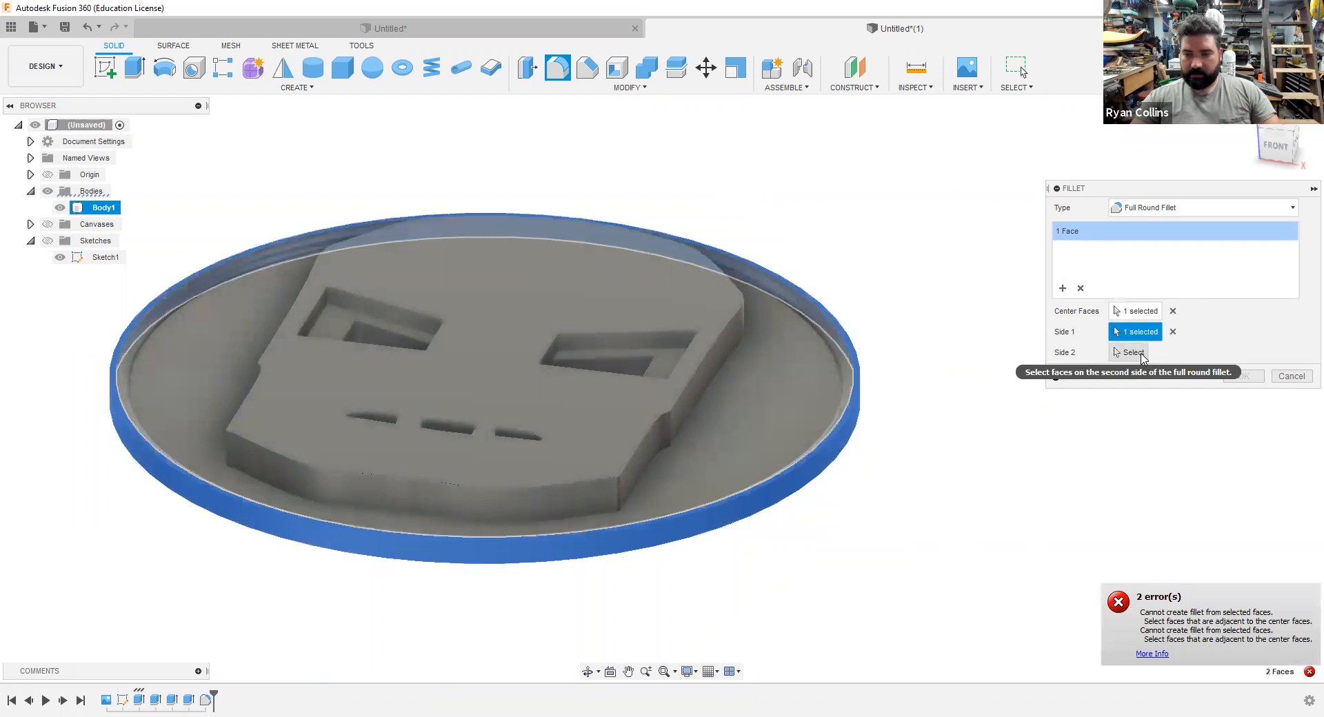
pyautogui.keyDown('shift'); pyautogui.moveTo(876, 459); pyautogui.dragTo(863, 404, button='middle'); pyautogui.keyUp('shift')
pyautogui.click(858, 385)
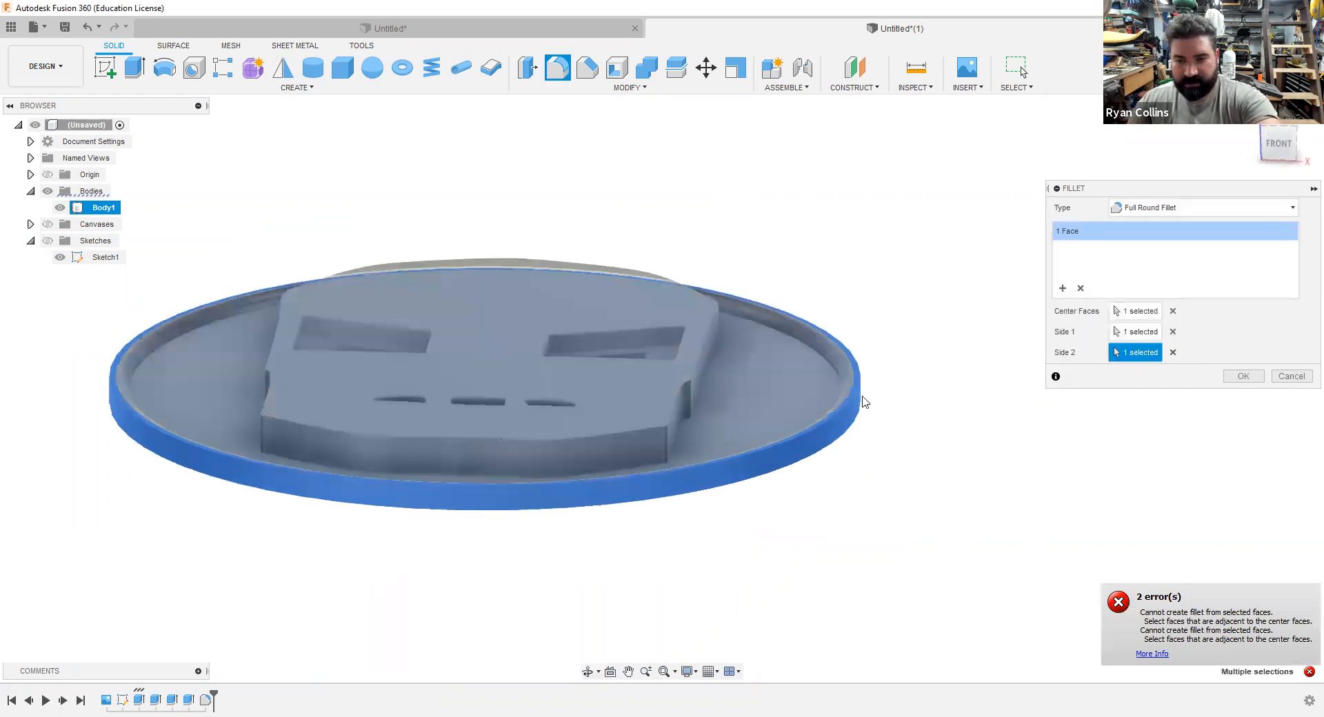
pyautogui.click(1284, 384)
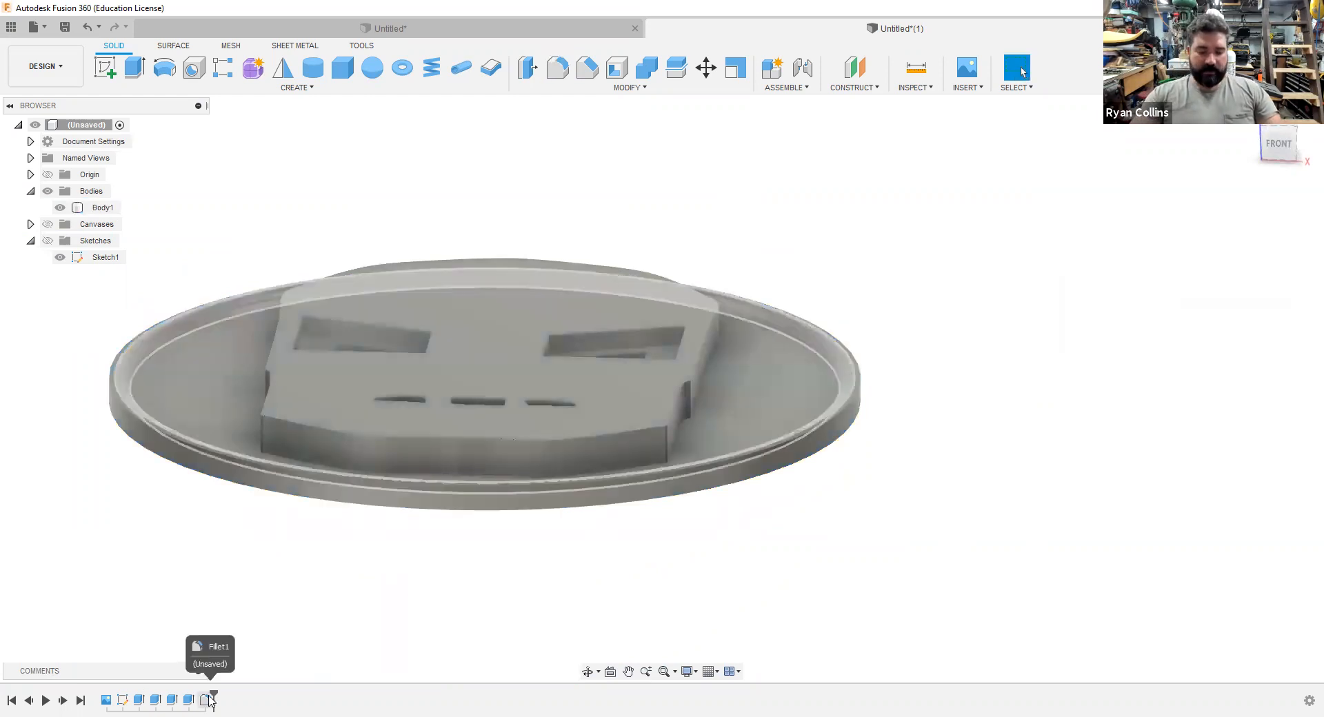
# - Roll the timeline back to just before the fillet on the rim's inner edge
pyautogui.moveTo(214, 696); pyautogui.dragTo(197, 696)
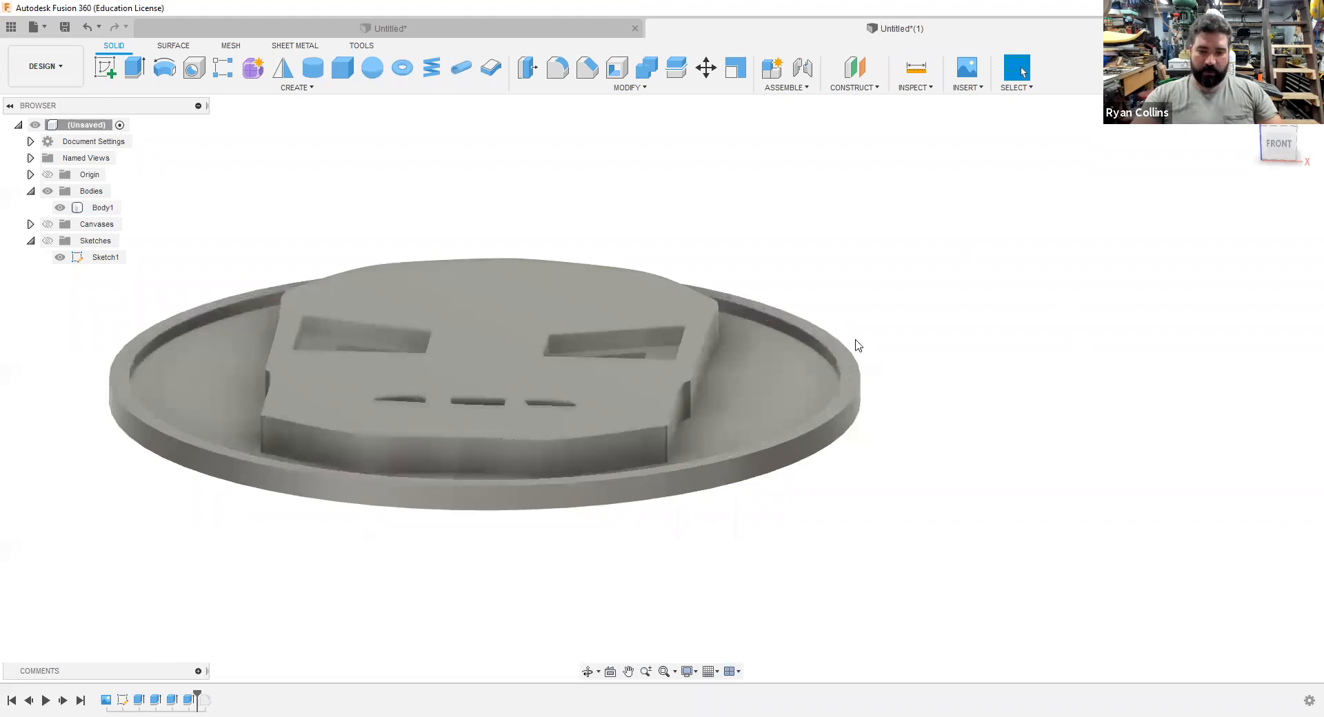
pyautogui.scroll(5, 855, 348)
pyautogui.scroll(-5, 868, 345)
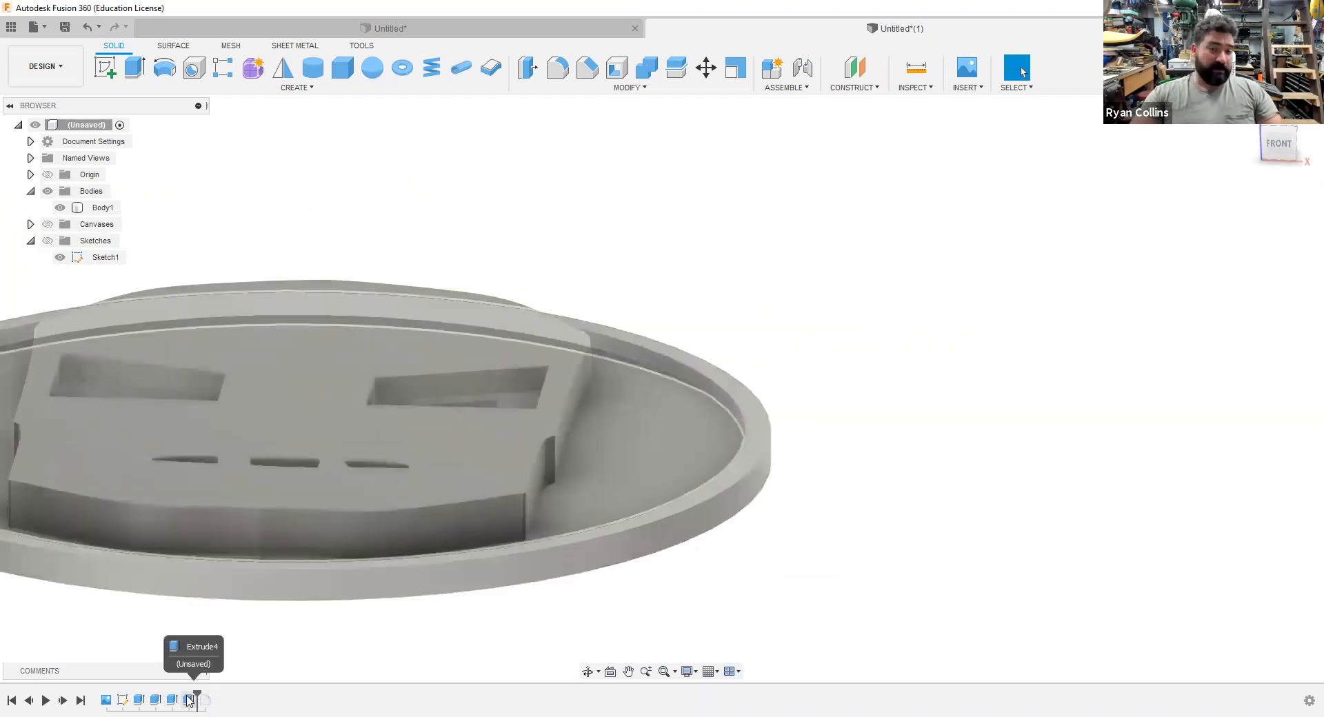
# - Apply a Full Round Fillet with the disc's outer side face as center face, and roll the timeline forward past the inner-edge fillet
pyautogui.click(553, 72)
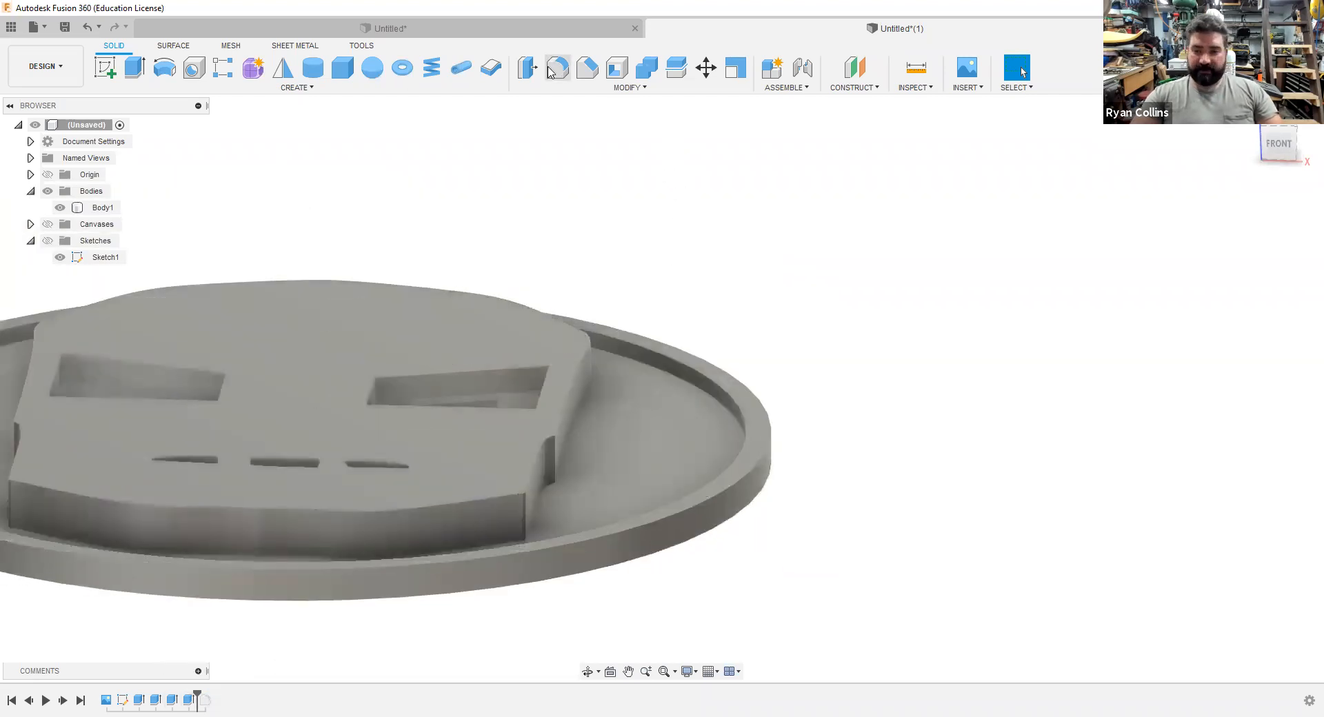
pyautogui.click(1241, 204)
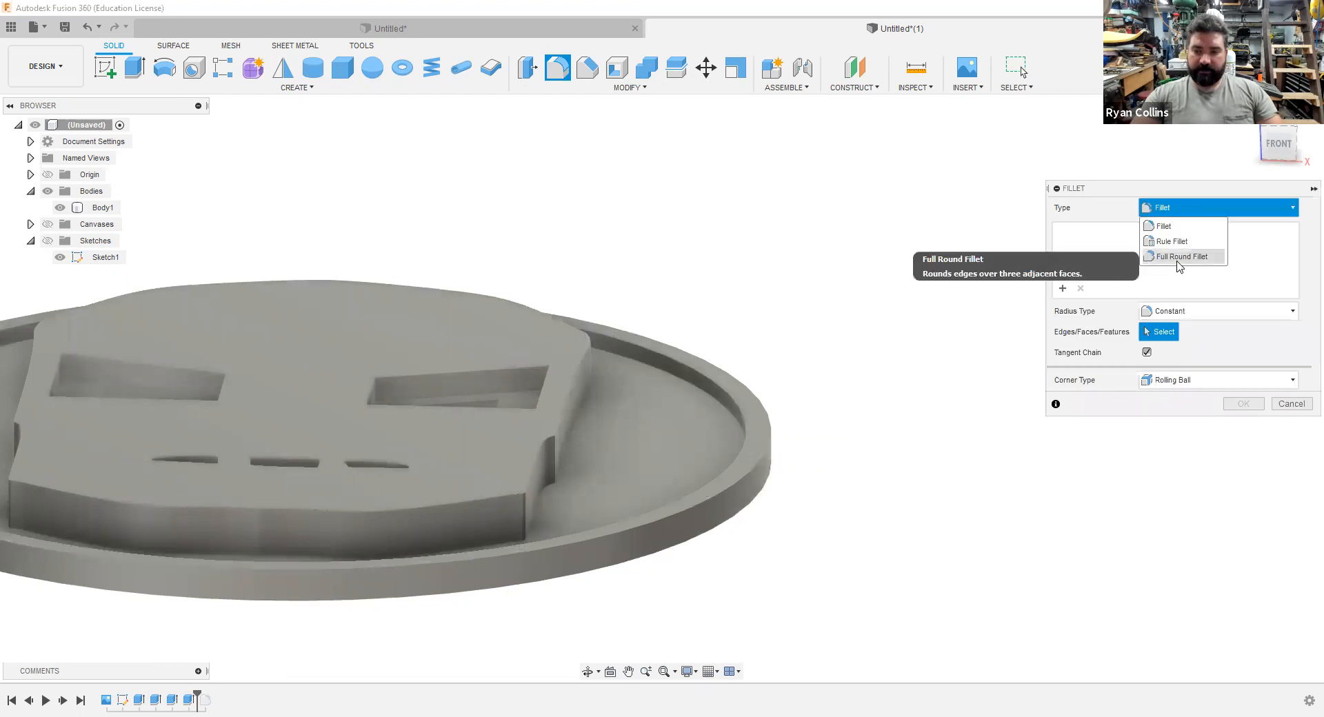
pyautogui.click(1181, 256)
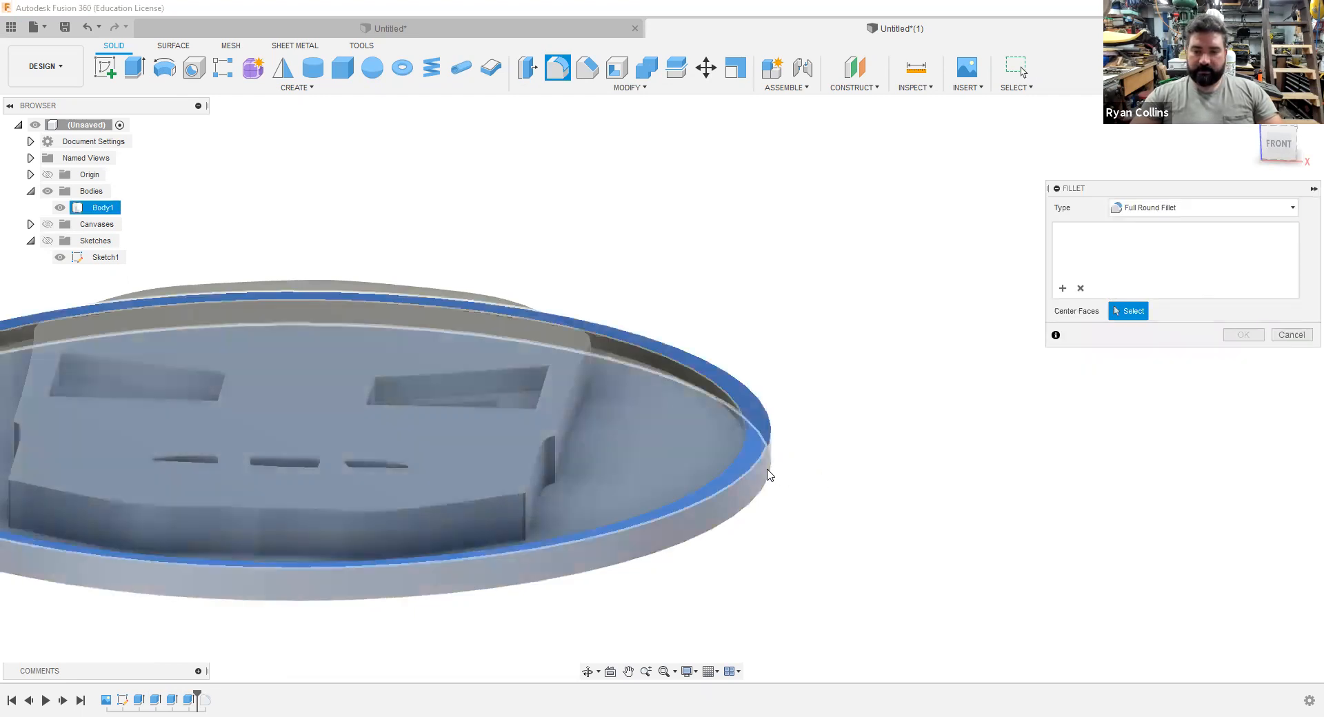
pyautogui.click(779, 474)
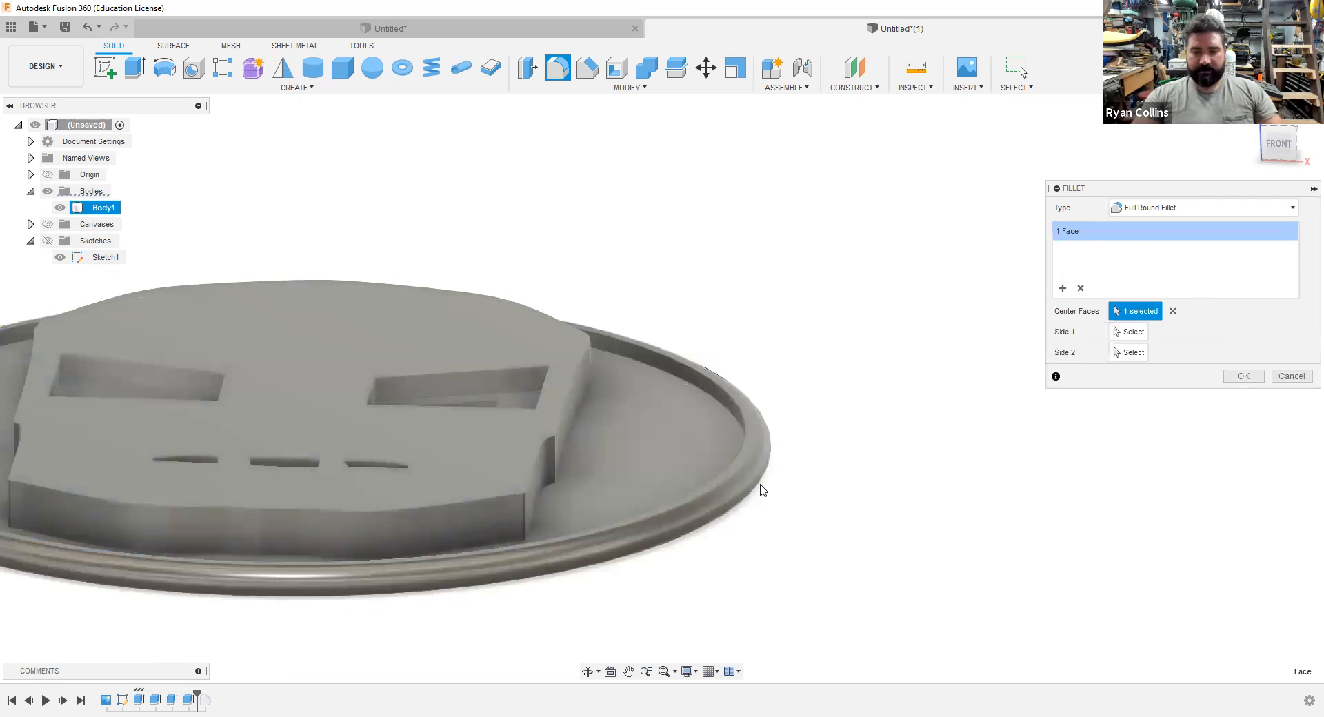
pyautogui.scroll(5, 867, 483)
pyautogui.moveTo(859, 442)
pyautogui.keyDown('shift'); pyautogui.mouseDown(button='middle')
pyautogui.moveTo(860, 411)
pyautogui.moveTo(860, 424)
pyautogui.mouseUp(button='middle'); pyautogui.keyUp('shift')
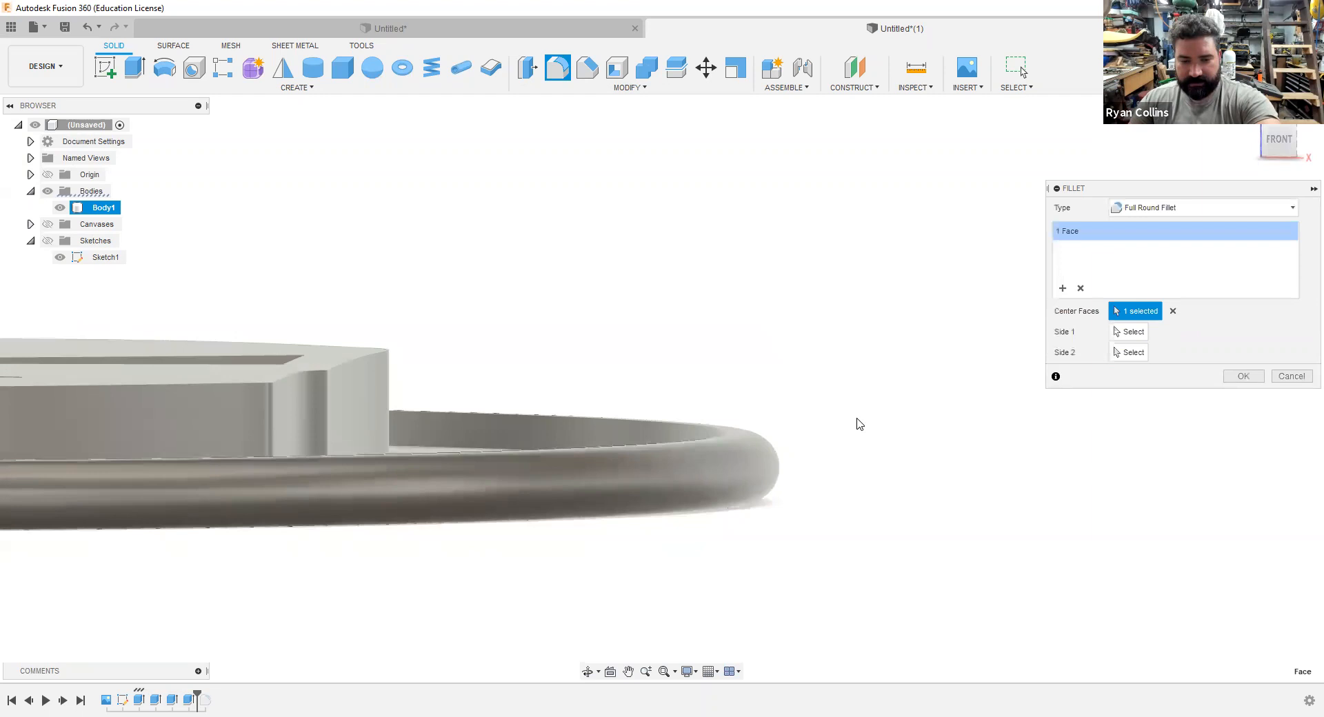
pyautogui.click(1245, 375)
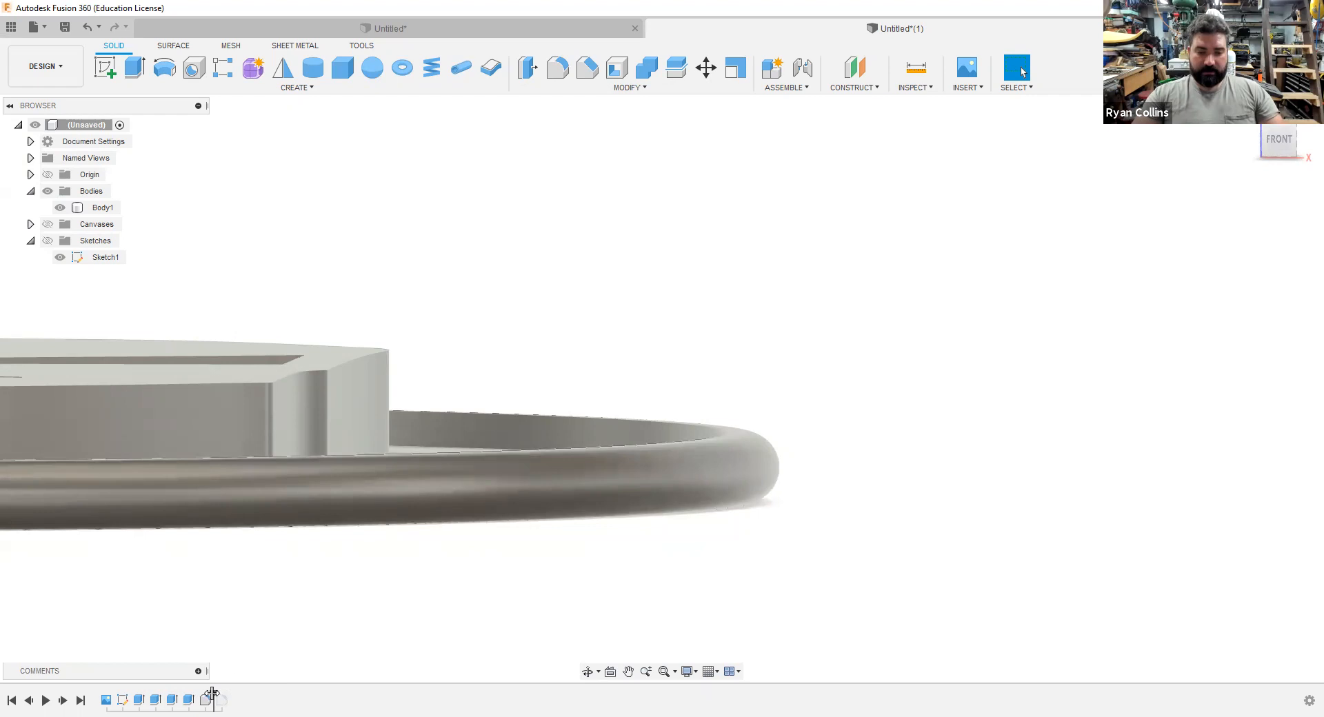
pyautogui.moveTo(214, 694); pyautogui.dragTo(239, 694)
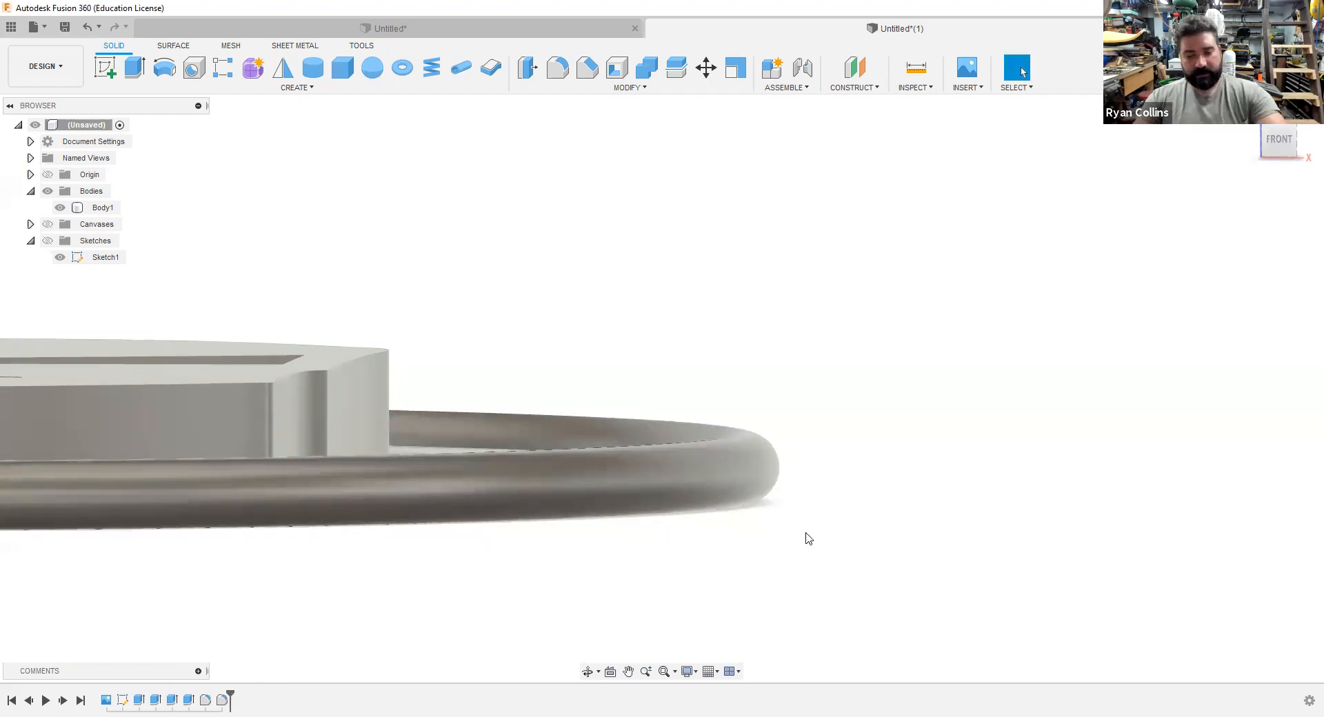
# - Examine the rim's rounding up close and the complete medallion from different angles, selecting the whole model
pyautogui.moveTo(843, 456)
pyautogui.keyDown('shift'); pyautogui.mouseDown(button='middle')
pyautogui.moveTo(842, 473)
pyautogui.moveTo(857, 476)
pyautogui.moveTo(834, 453)
pyautogui.mouseUp(button='middle'); pyautogui.keyUp('shift')
pyautogui.press('Escape')
pyautogui.click(739, 422)
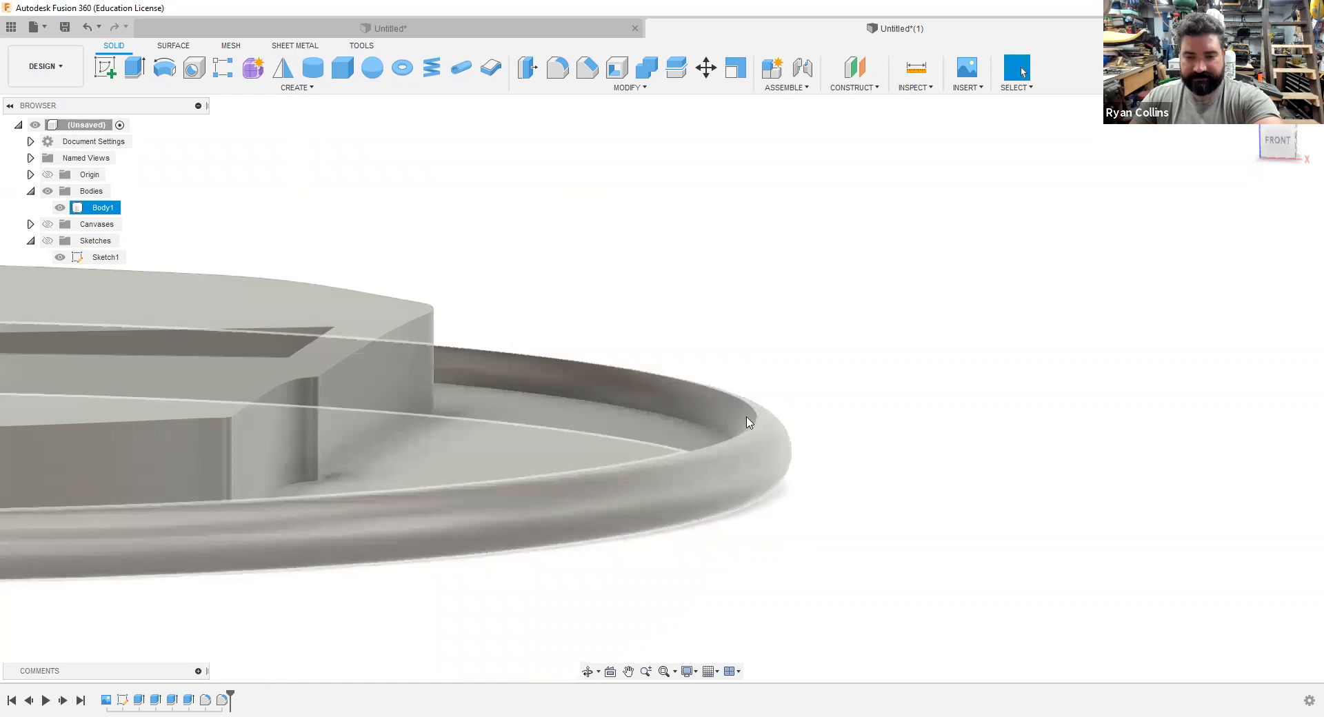
pyautogui.click(969, 528)
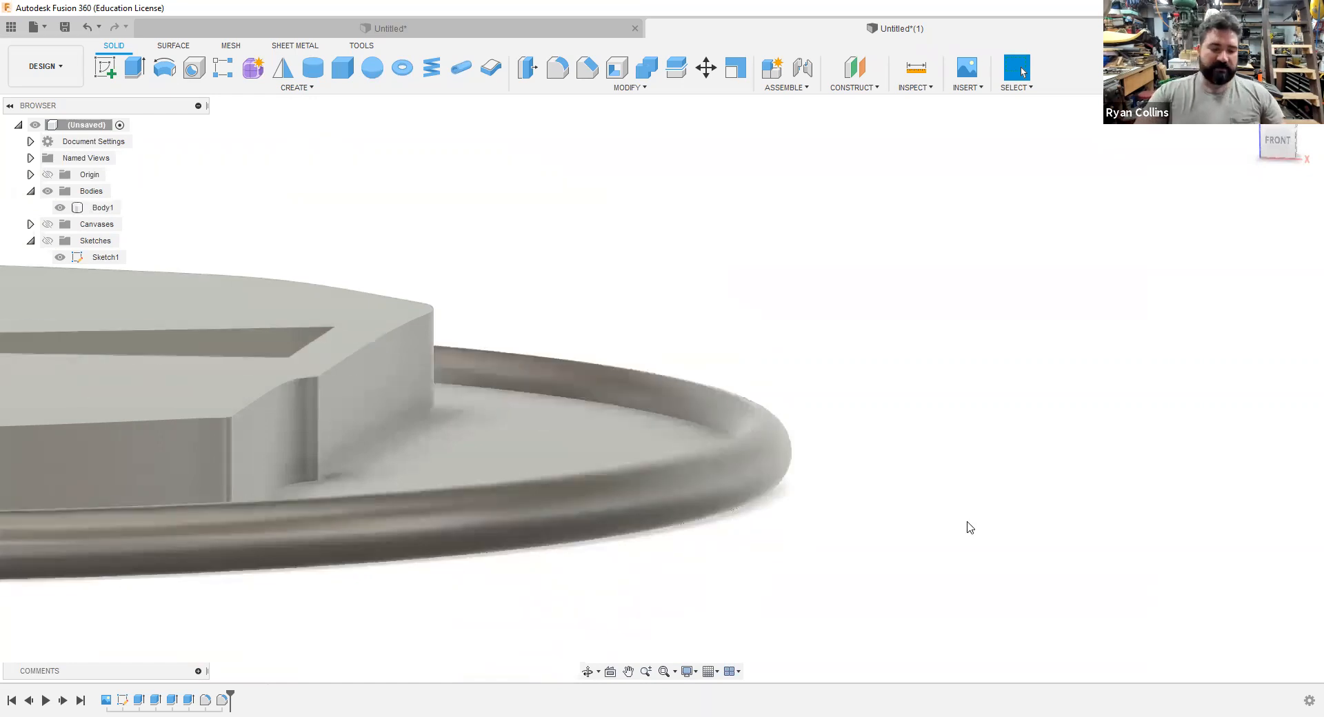
pyautogui.click(607, 517)
pyautogui.keyDown('shift'); pyautogui.moveTo(607, 517); pyautogui.dragTo(435, 412, button='middle'); pyautogui.keyUp('shift')
pyautogui.scroll(-8, 512, 471)
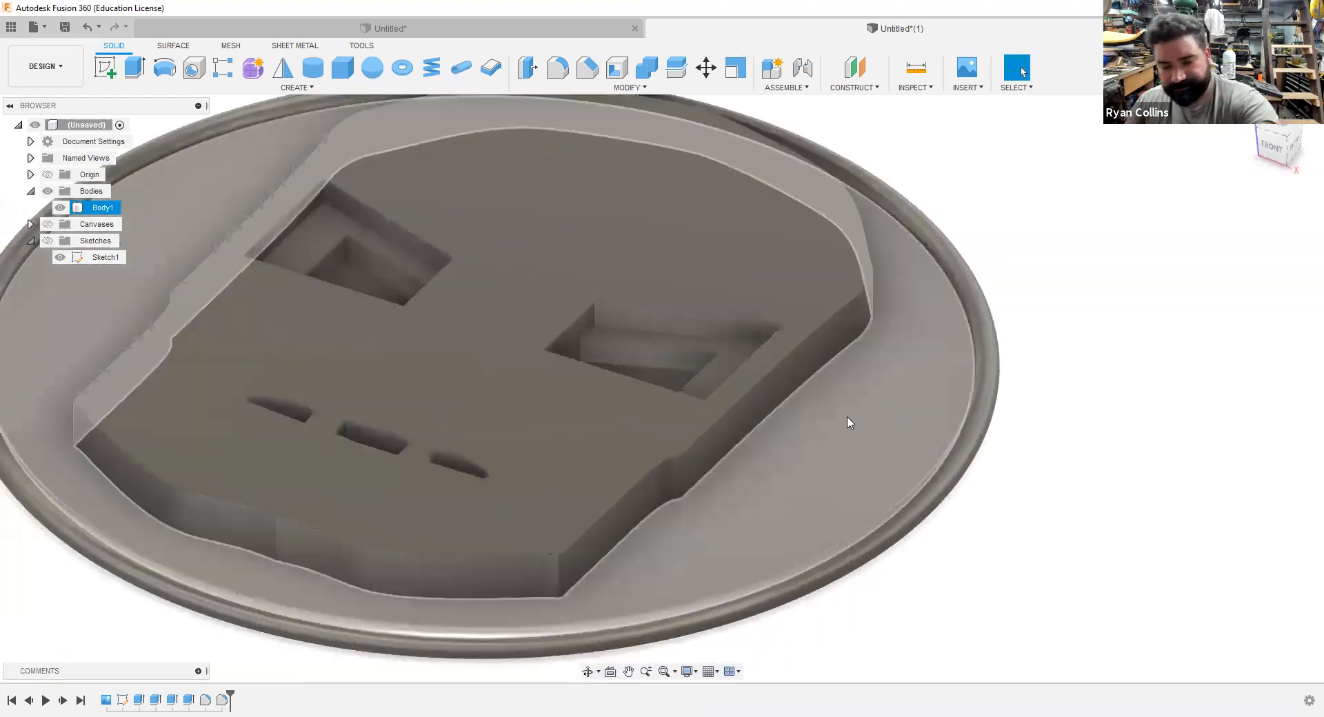
pyautogui.scroll(-5, 850, 422)
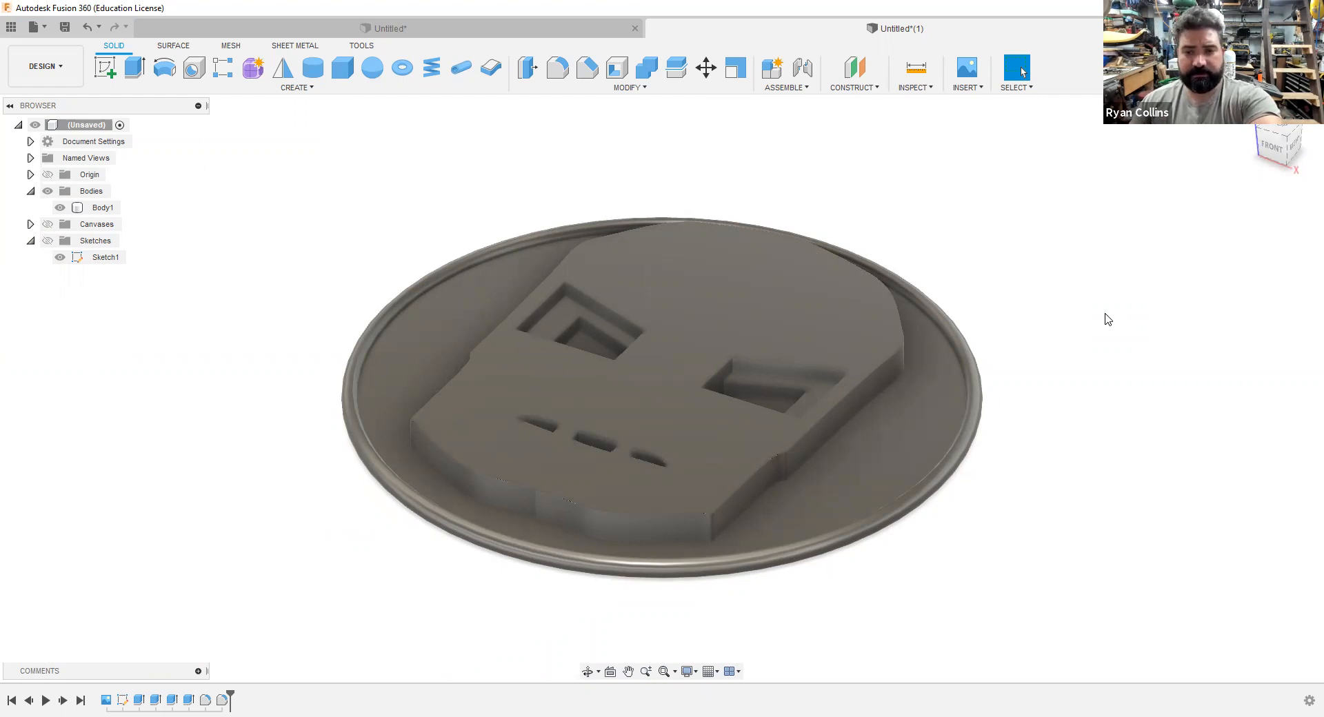
pyautogui.hotkey('ctrl', 'a')
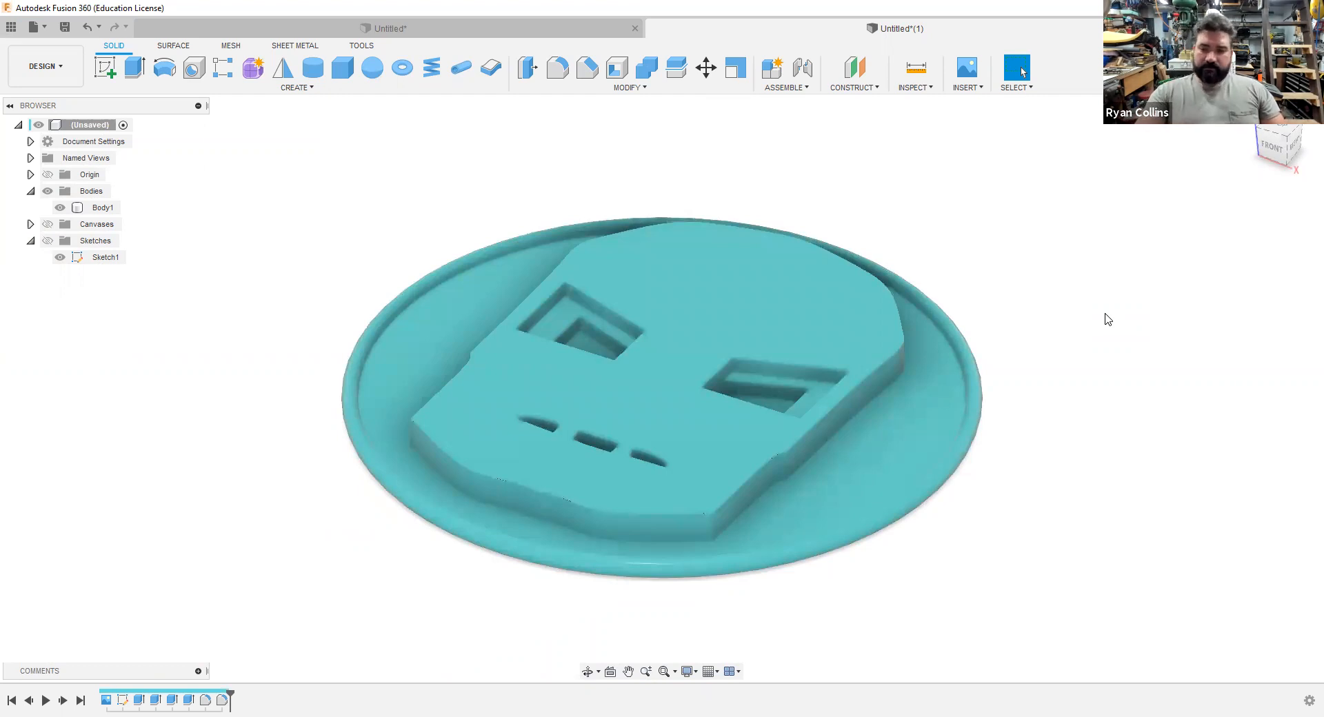
pyautogui.moveTo(1277, 148); pyautogui.dragTo(1087, 247)
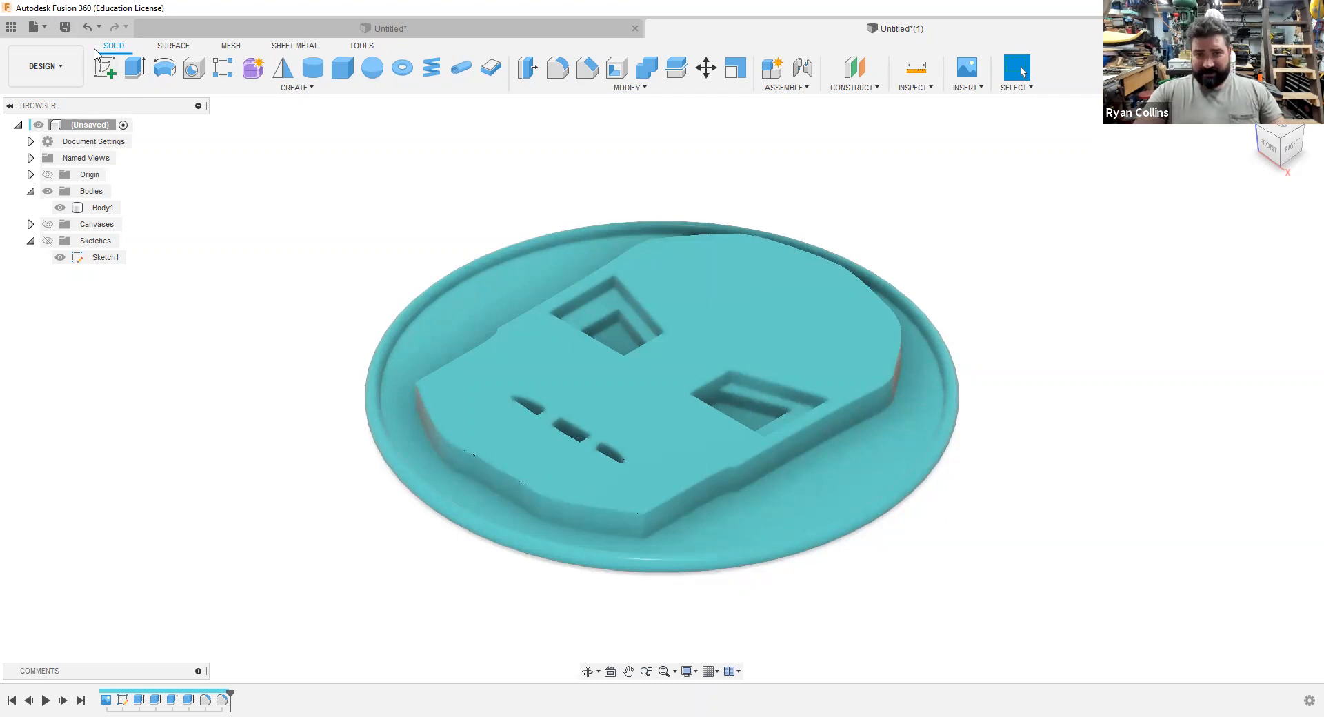
# - Save the design as "Example -Iron Man Coin" in Personal Works
pyautogui.click(64, 29)
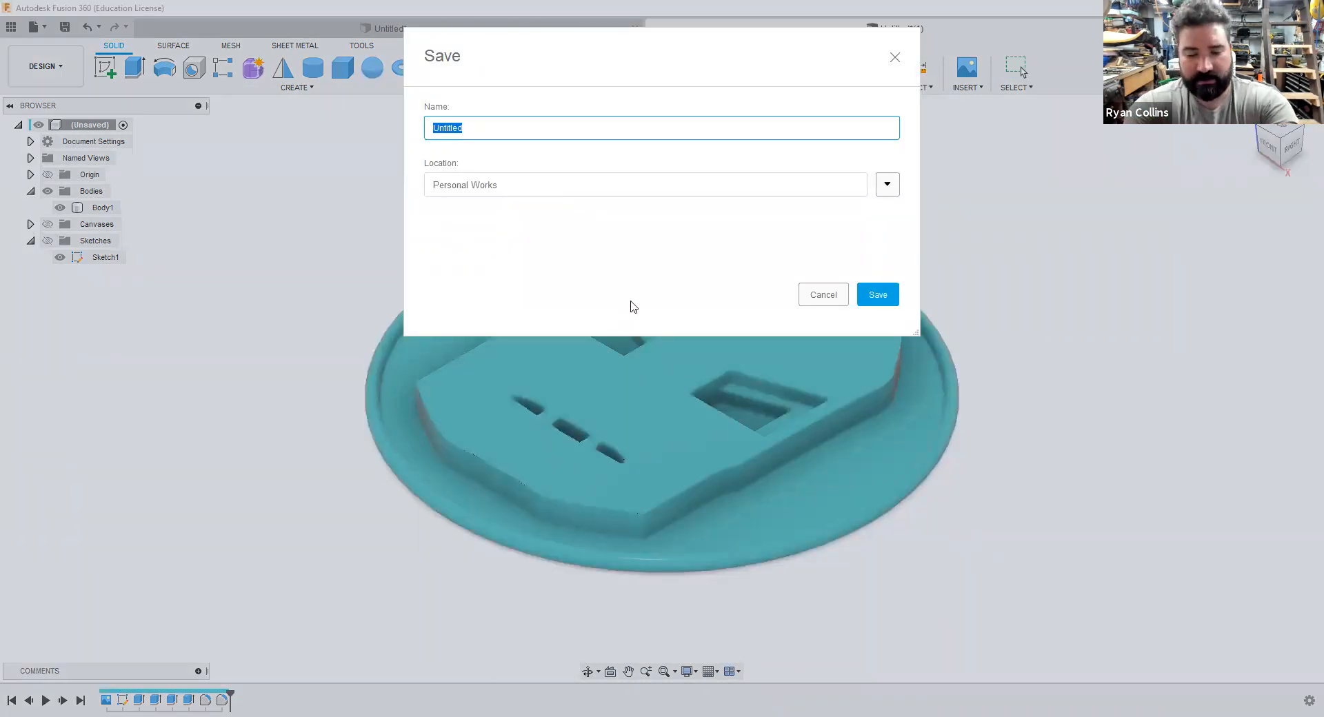
pyautogui.write('Exam')
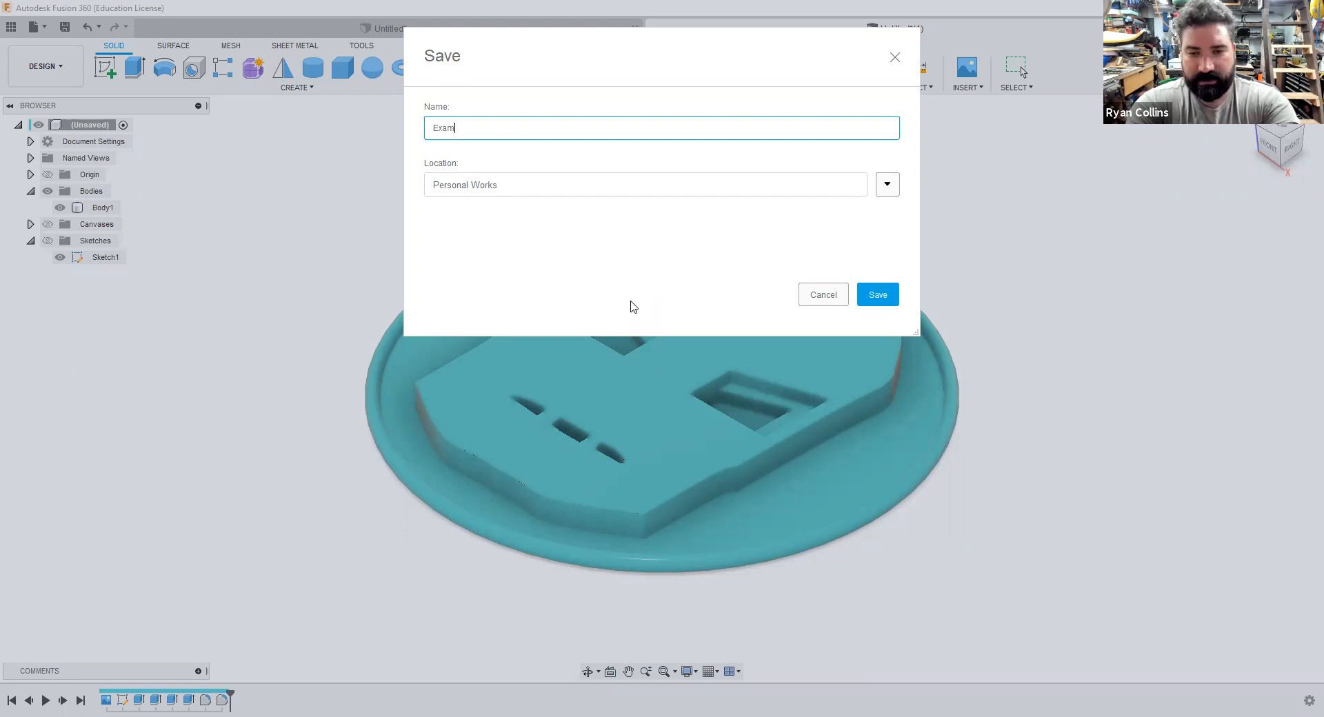
pyautogui.write('ple -Iron Man M')
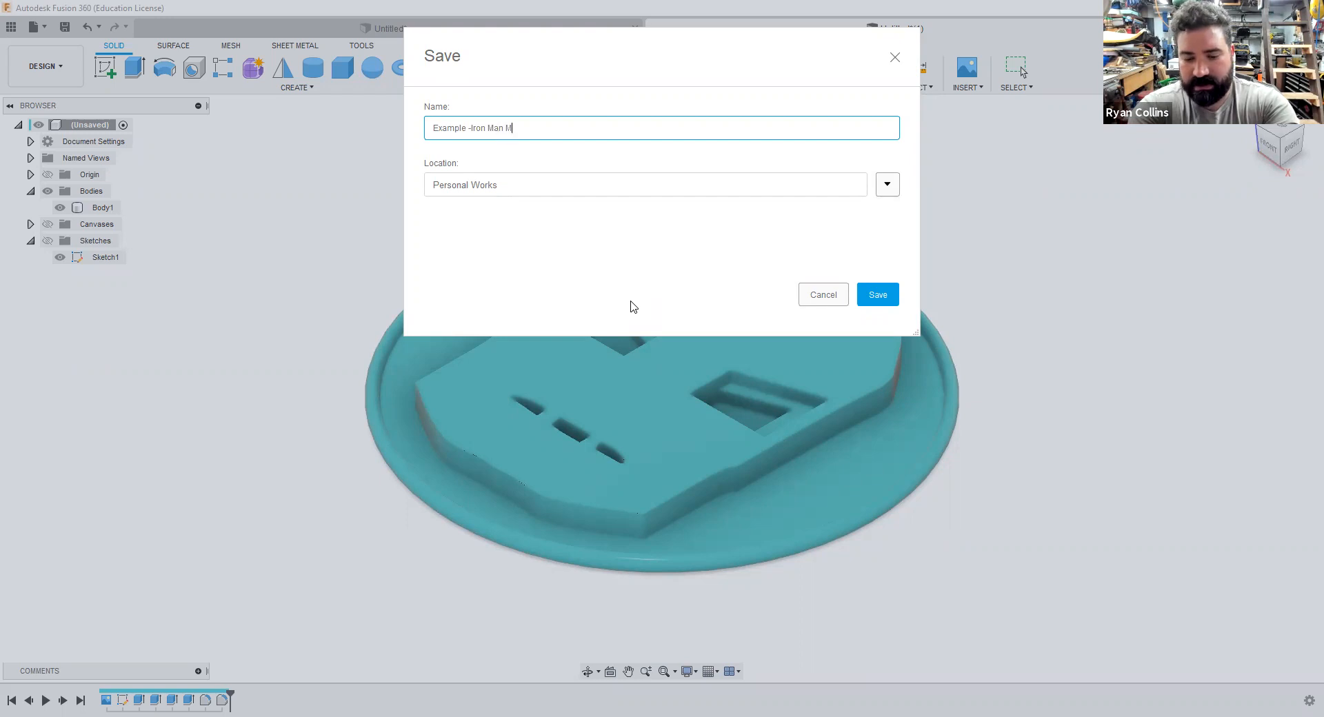
pyautogui.press('BackSpace')
pyautogui.write('Coin')
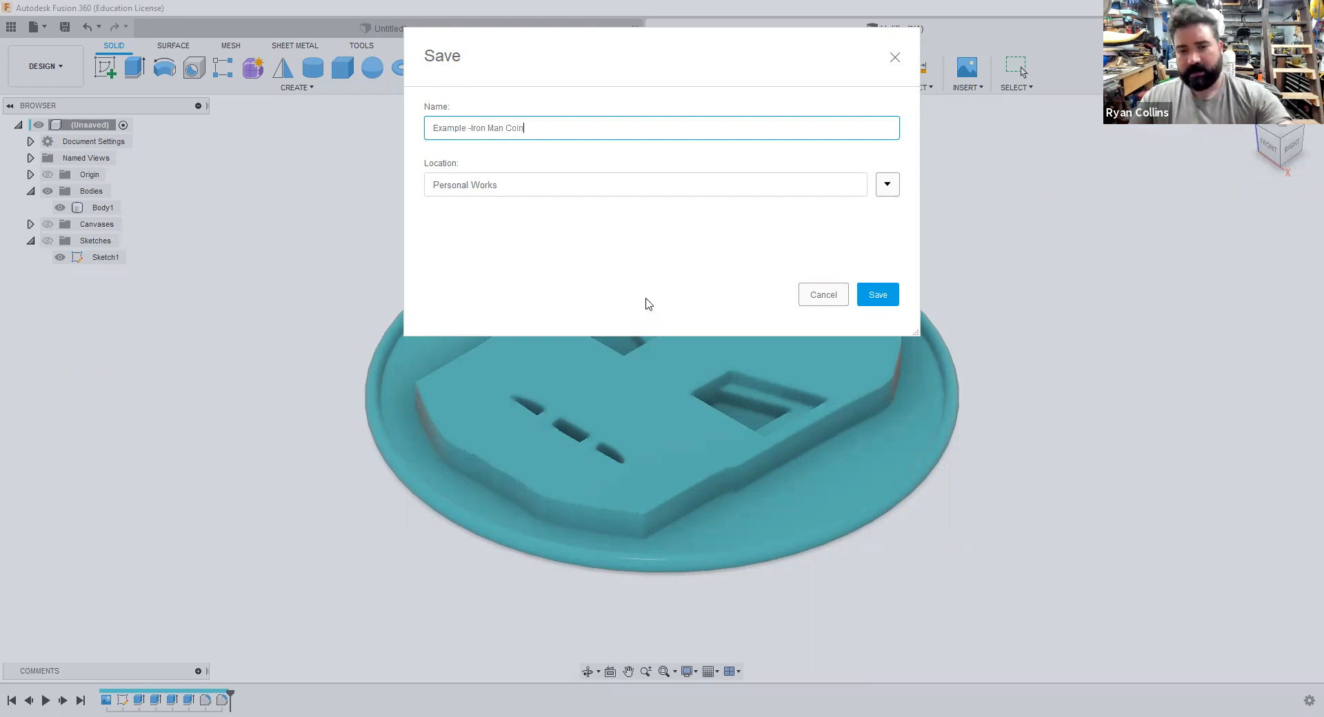
pyautogui.click(880, 293)
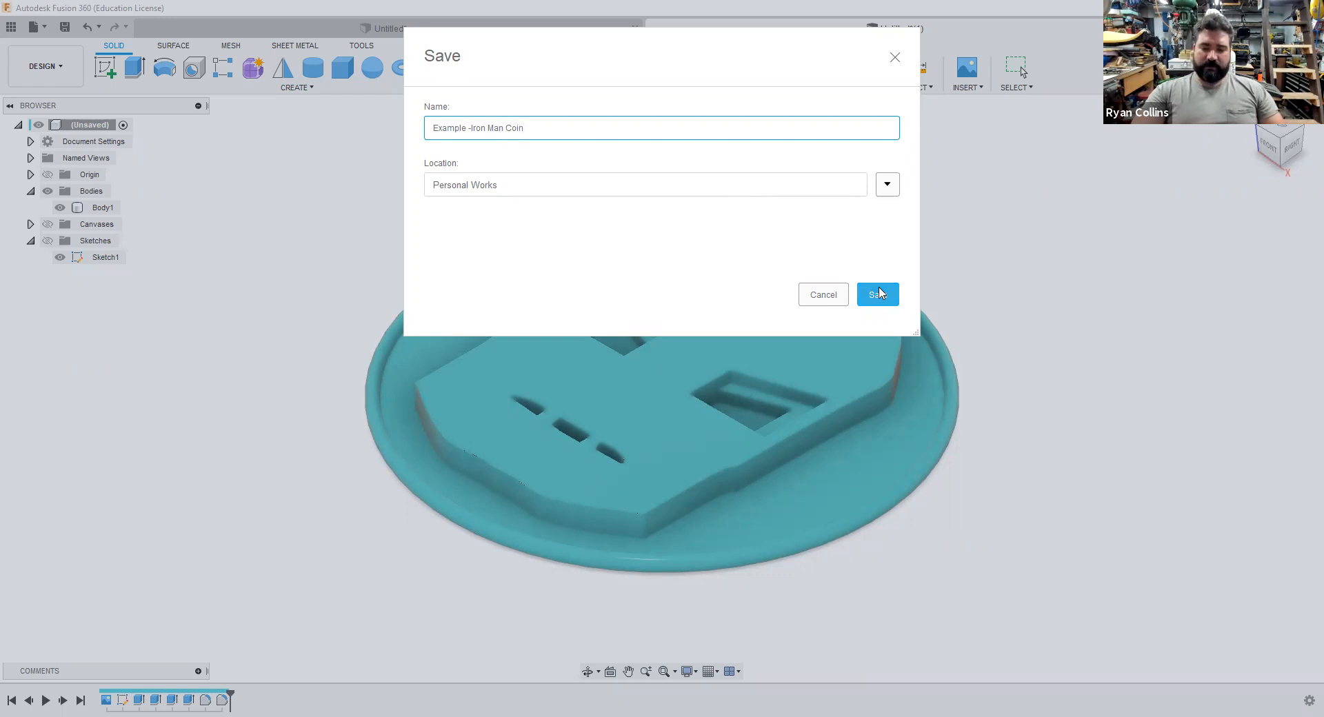
pyautogui.click(880, 293)
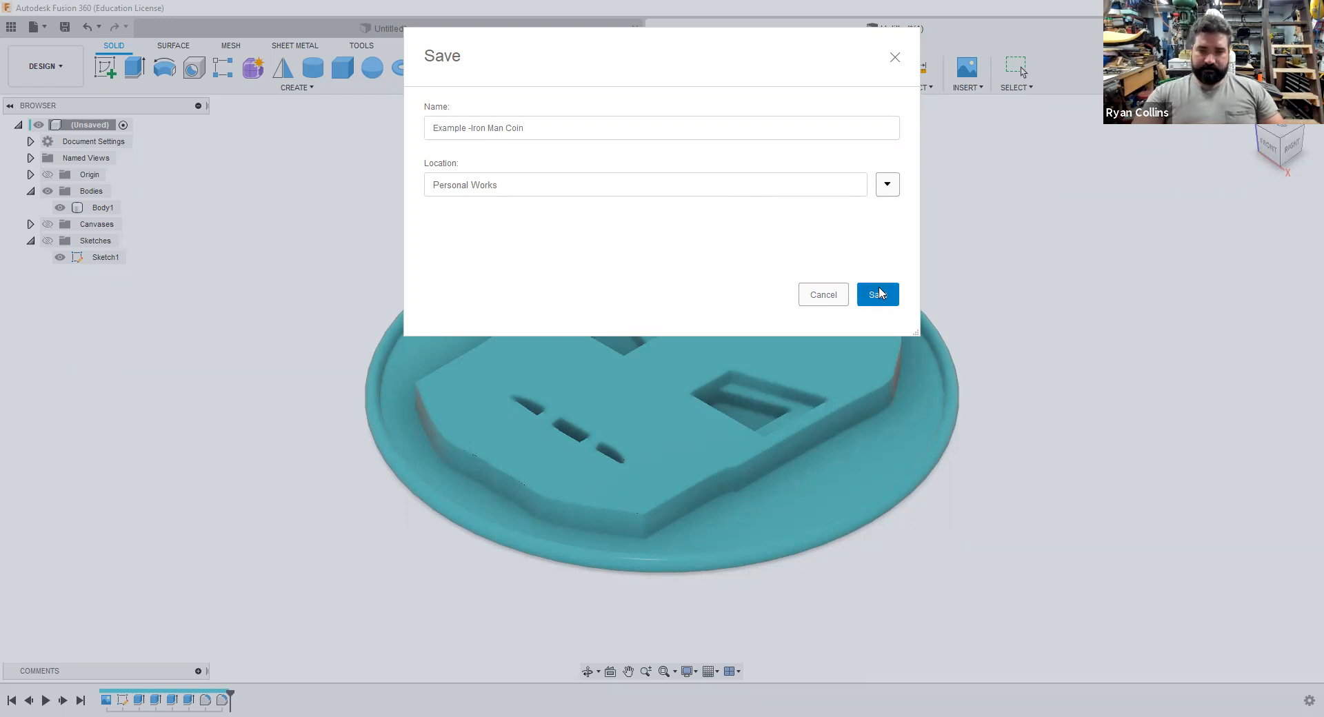